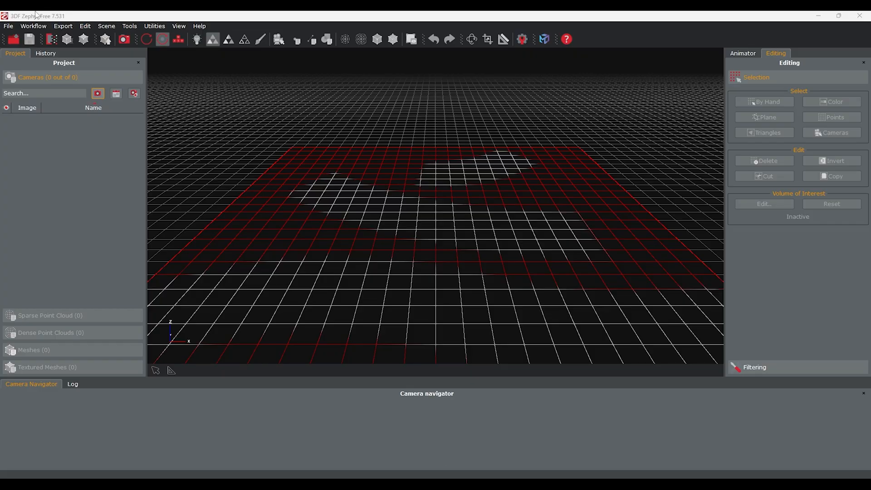
Step: Start a new project with the sparse, model and texture computation steps all enabled
{"action": "left_click", "coordinate": [33, 26]}
{"action": "left_click", "coordinate": [39, 40]}
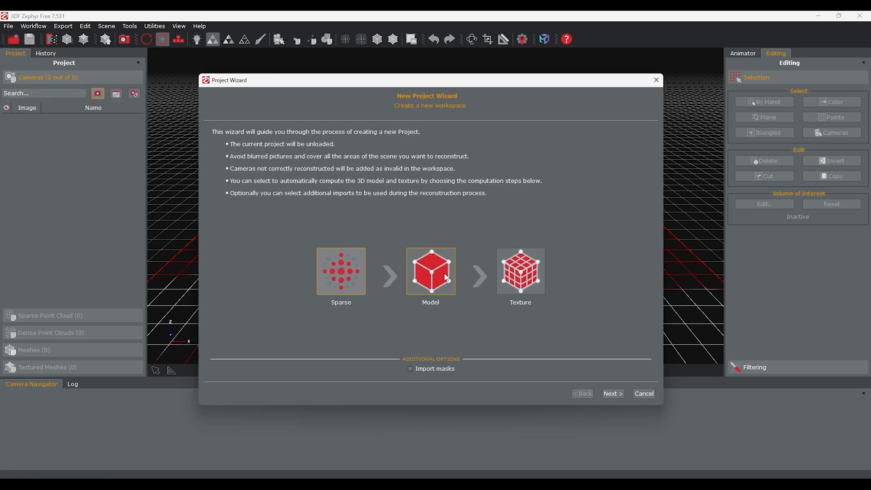
{"action": "left_click", "coordinate": [521, 277]}
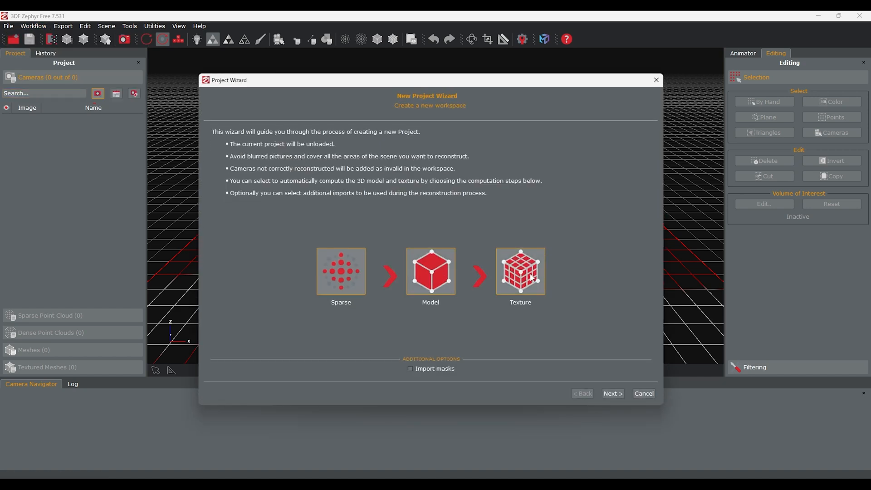
{"action": "left_click", "coordinate": [614, 394]}
Step: Add all photos from IMG_8537 through IMG_8573 in the 3D folder to the project
{"action": "left_click", "coordinate": [299, 347]}
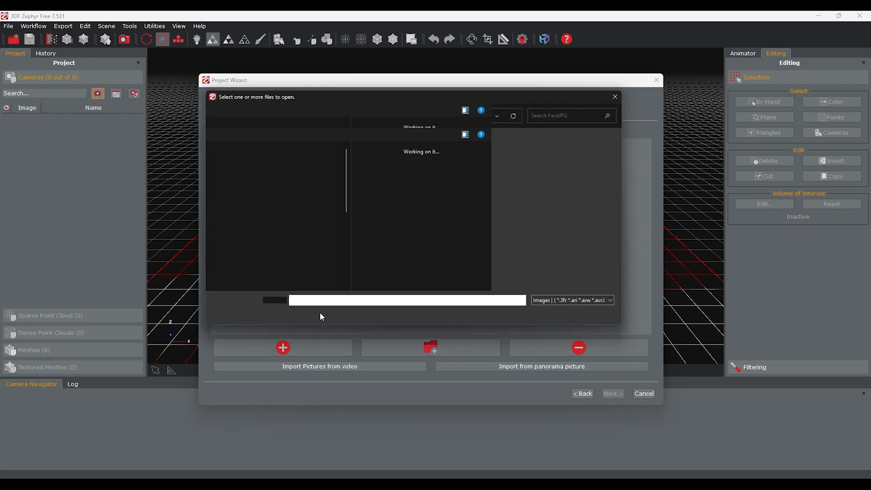
{"action": "scroll", "coordinate": [438, 168], "scroll_direction": "down", "scroll_amount": 5}
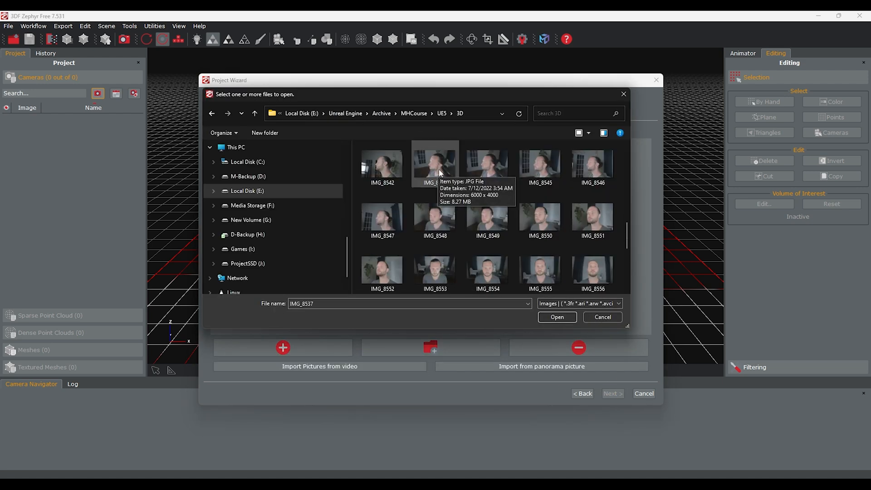
{"action": "left_click", "coordinate": [392, 274], "text": "shift"}
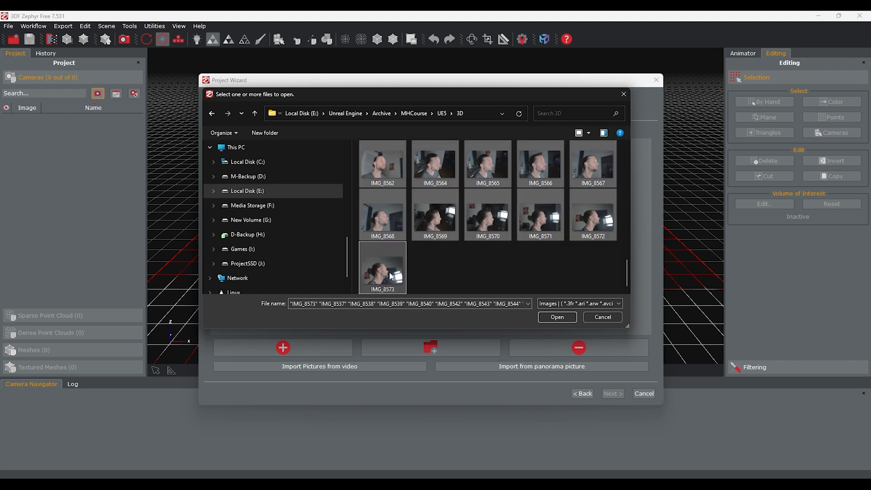
{"action": "left_click", "coordinate": [557, 317]}
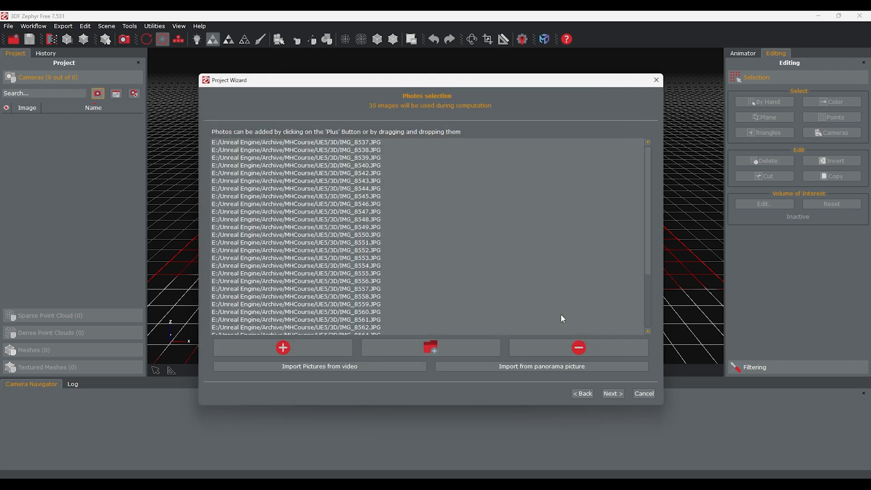
Step: Keep the extracted camera calibration and set camera orientation to the Human body category with the Default preset
{"action": "left_click", "coordinate": [611, 395]}
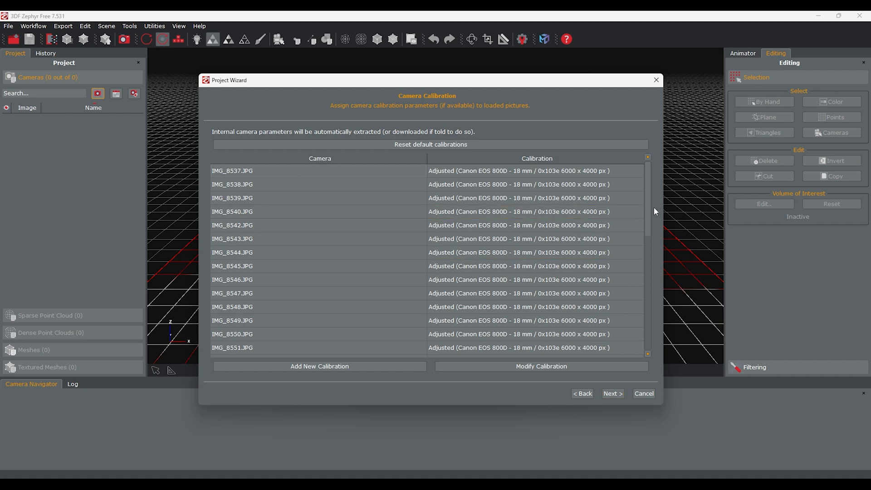
{"action": "mouse_move", "coordinate": [650, 201]}
{"action": "left_mouse_down"}
{"action": "mouse_move", "coordinate": [649, 314]}
{"action": "mouse_move", "coordinate": [651, 179]}
{"action": "mouse_move", "coordinate": [639, 313]}
{"action": "mouse_move", "coordinate": [653, 188]}
{"action": "left_mouse_up"}
{"action": "left_click", "coordinate": [612, 394]}
{"action": "left_click", "coordinate": [284, 168]}
{"action": "left_click", "coordinate": [284, 168]}
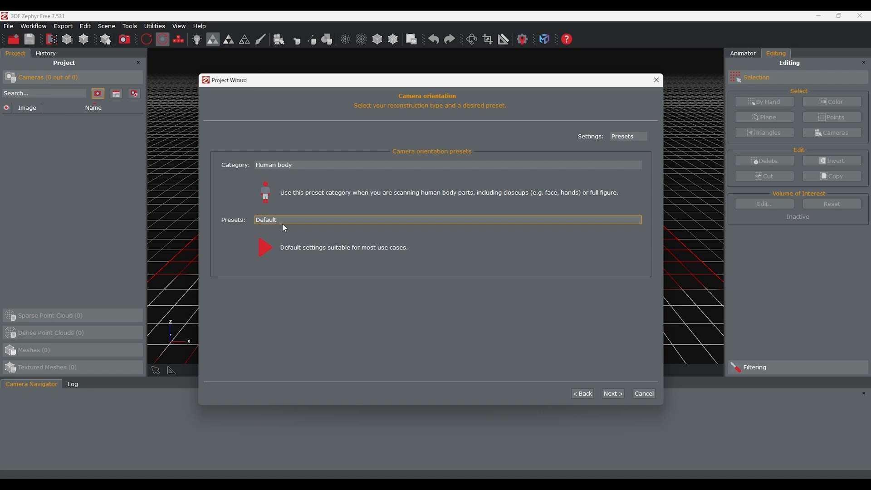
{"action": "left_click", "coordinate": [613, 394]}
{"action": "left_click", "coordinate": [613, 394]}
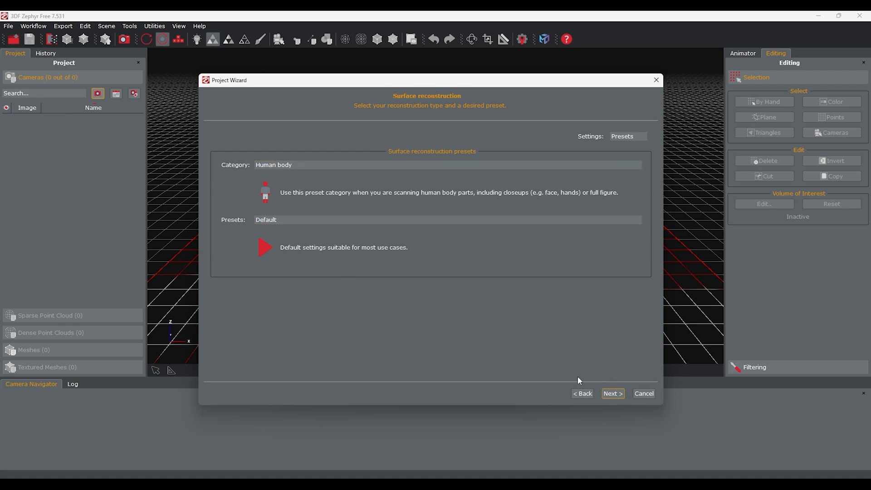
Step: Keep Human body defaults for surface reconstruction and set texturing to the General category with Default single texture preset
{"action": "left_click", "coordinate": [613, 394]}
{"action": "left_click", "coordinate": [281, 167]}
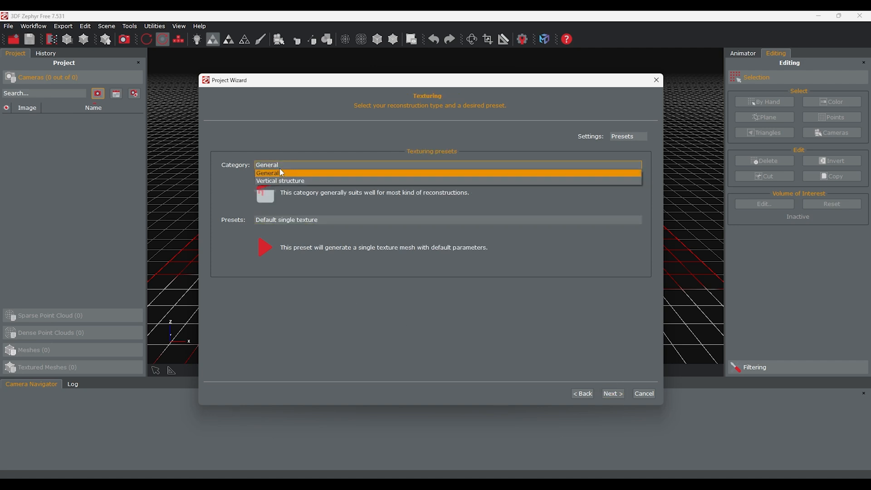
{"action": "left_click", "coordinate": [282, 176]}
{"action": "left_click", "coordinate": [286, 220]}
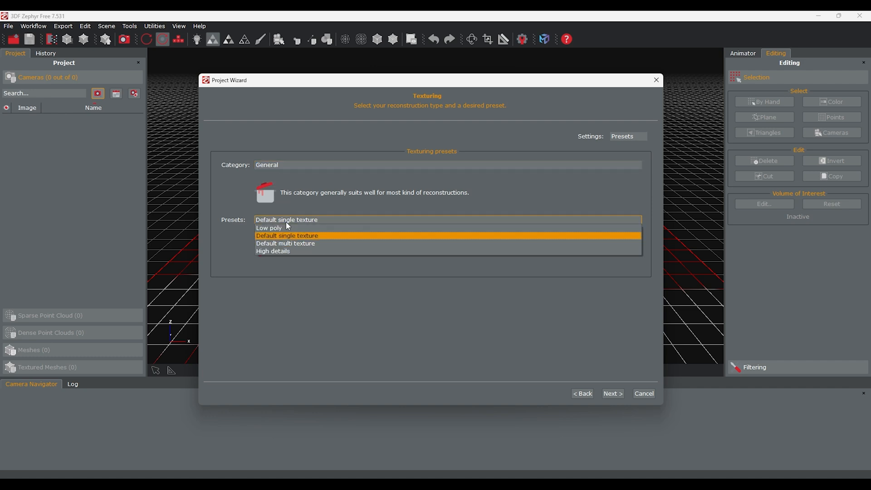
{"action": "left_click", "coordinate": [287, 236]}
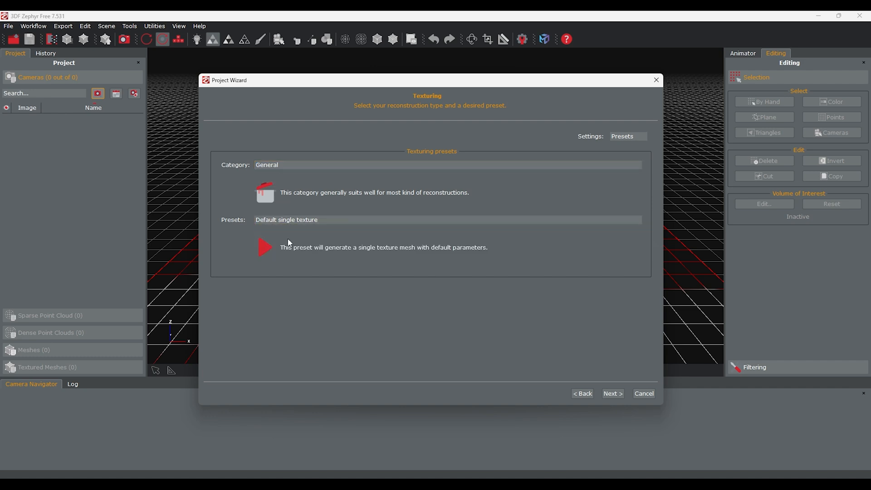
{"action": "left_click", "coordinate": [613, 393]}
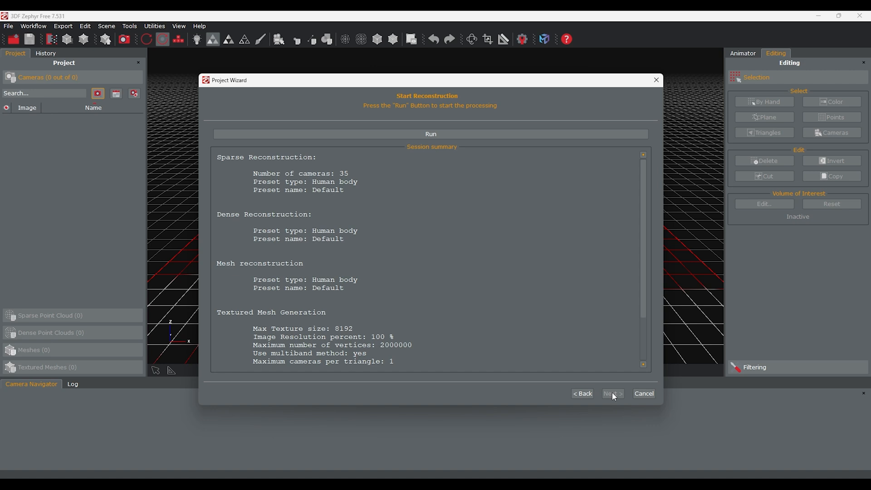
Step: Run the reconstruction and close the wizard after reviewing the reconstructed camera list
{"action": "left_click", "coordinate": [427, 134]}
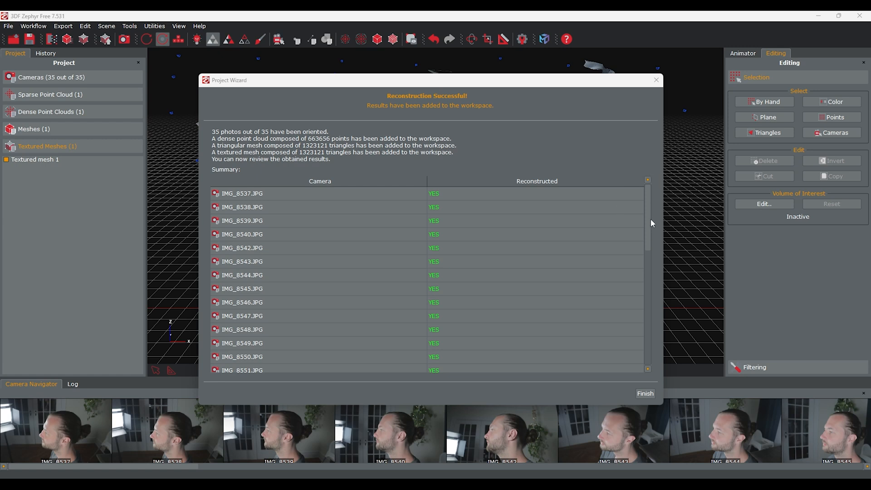
{"action": "left_click_drag", "start_coordinate": [649, 209], "coordinate": [652, 333]}
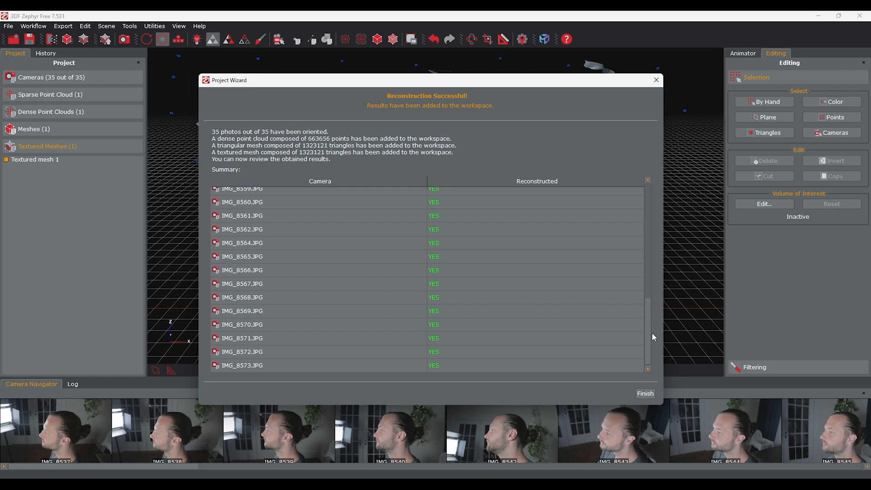
{"action": "left_click_drag", "start_coordinate": [652, 333], "coordinate": [663, 218]}
{"action": "scroll", "coordinate": [631, 262], "scroll_direction": "up", "scroll_amount": 2}
{"action": "left_click", "coordinate": [646, 395]}
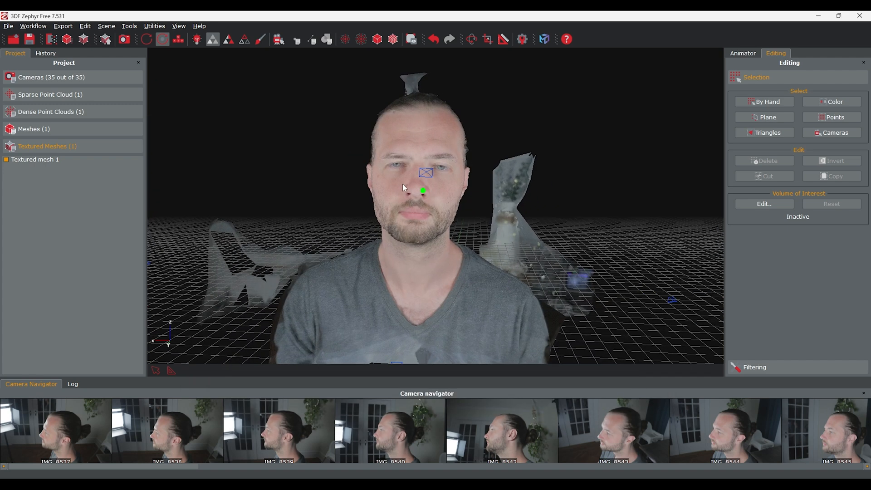
Step: Open the bounding box editor, smart reset it, and fit the box tightly around the head and neck
{"action": "mouse_move", "coordinate": [410, 176]}
{"action": "left_mouse_down"}
{"action": "mouse_move", "coordinate": [515, 196]}
{"action": "mouse_move", "coordinate": [366, 190]}
{"action": "mouse_move", "coordinate": [420, 194]}
{"action": "mouse_move", "coordinate": [409, 190]}
{"action": "left_mouse_up"}
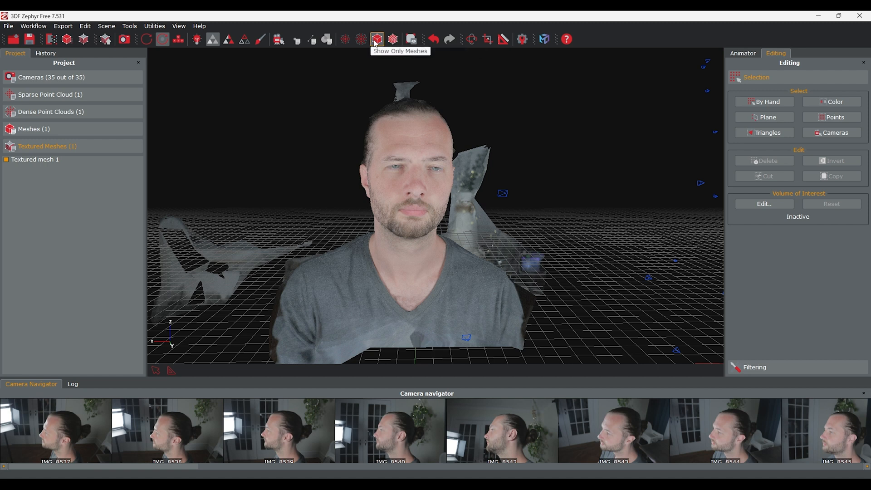
{"action": "left_click", "coordinate": [409, 40]}
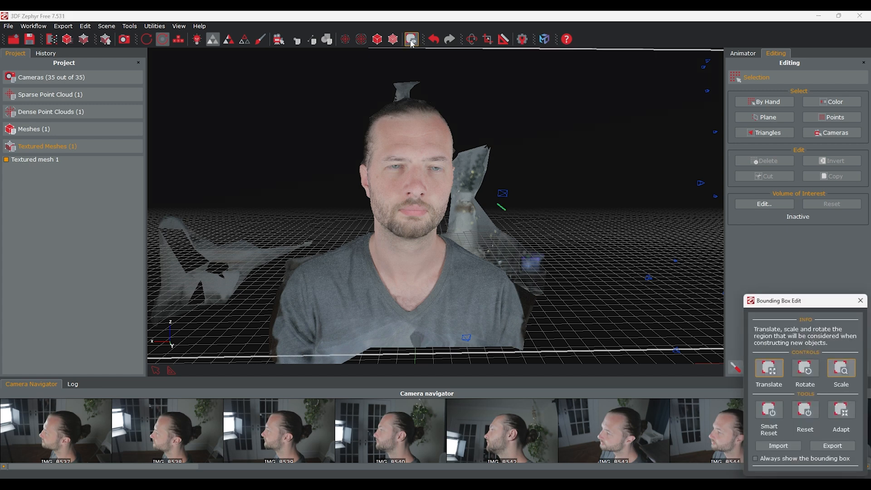
{"action": "left_click", "coordinate": [772, 415]}
{"action": "scroll", "coordinate": [400, 208], "scroll_direction": "up", "scroll_amount": 4}
{"action": "left_click_drag", "start_coordinate": [397, 255], "coordinate": [619, 238]}
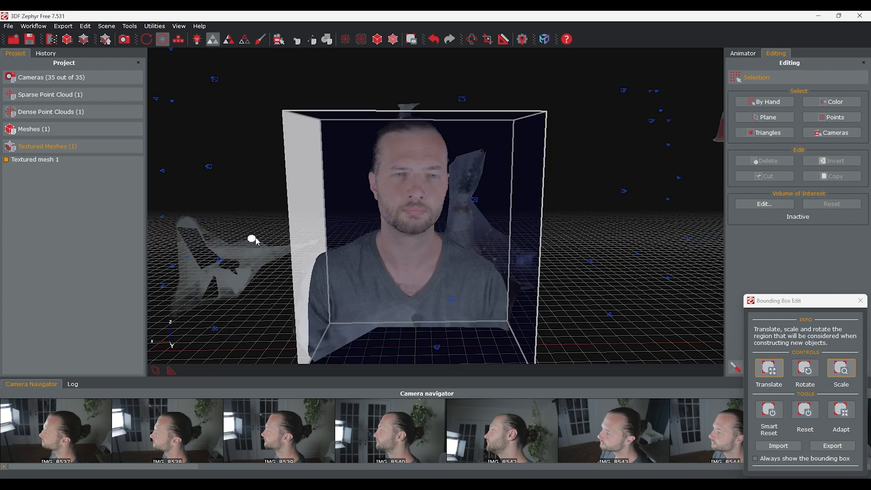
{"action": "left_click_drag", "start_coordinate": [253, 239], "coordinate": [304, 239]}
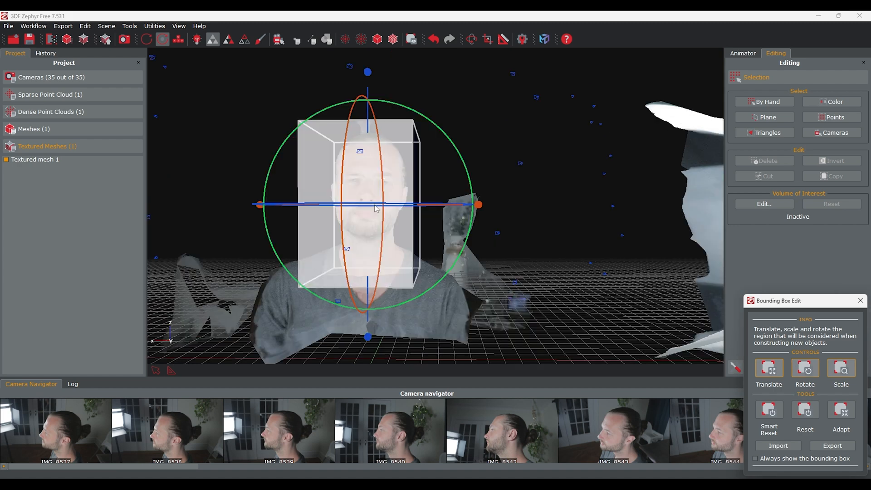
{"action": "left_click_drag", "start_coordinate": [374, 204], "coordinate": [378, 207]}
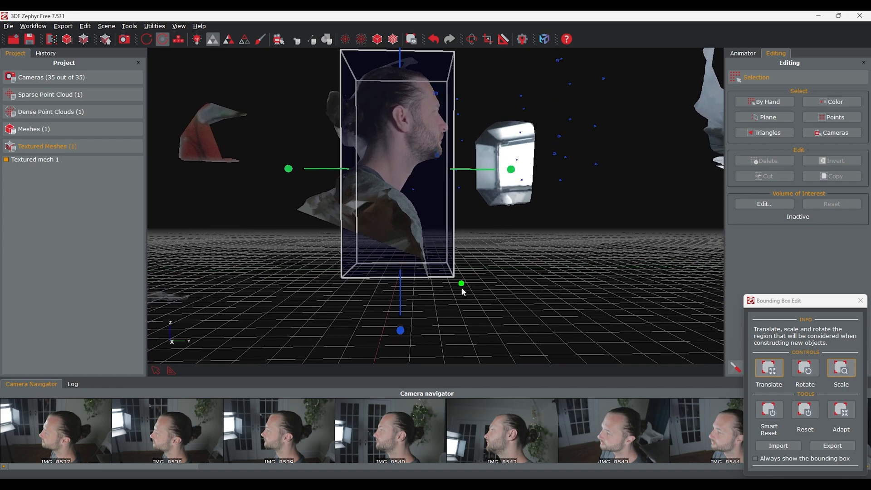
{"action": "left_click_drag", "start_coordinate": [399, 344], "coordinate": [399, 270]}
{"action": "middle_click_drag", "start_coordinate": [507, 200], "coordinate": [508, 302], "text": "alt"}
{"action": "left_click_drag", "start_coordinate": [510, 305], "coordinate": [345, 259]}
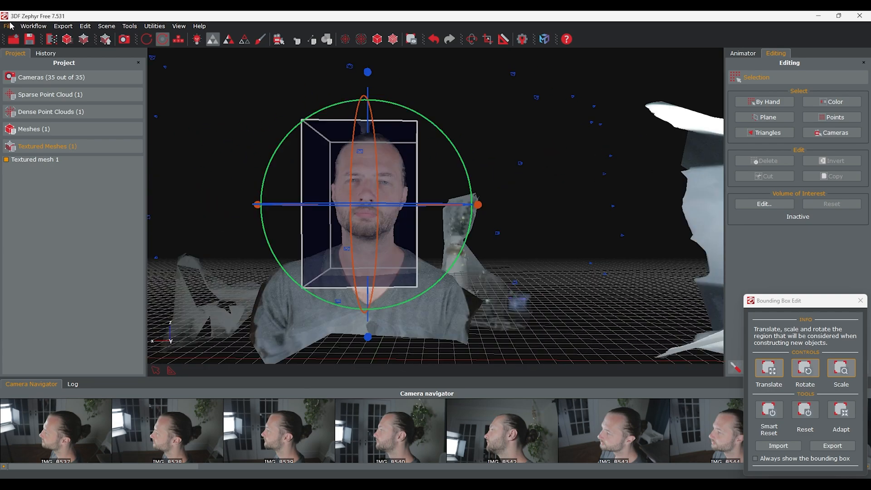
Step: Run Mesh Extraction on Dense point cloud 1 with all cameras and the Human body Default preset
{"action": "left_click", "coordinate": [9, 26]}
{"action": "mouse_move", "coordinate": [33, 28]}
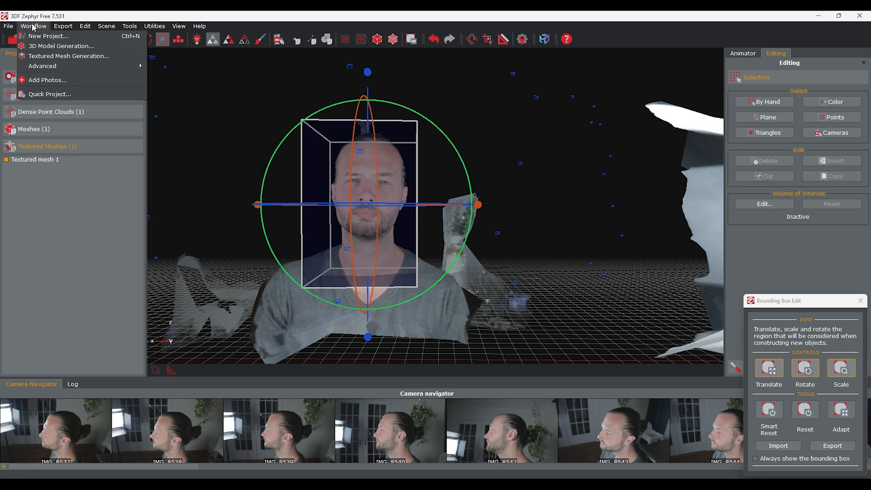
{"action": "mouse_move", "coordinate": [48, 65]}
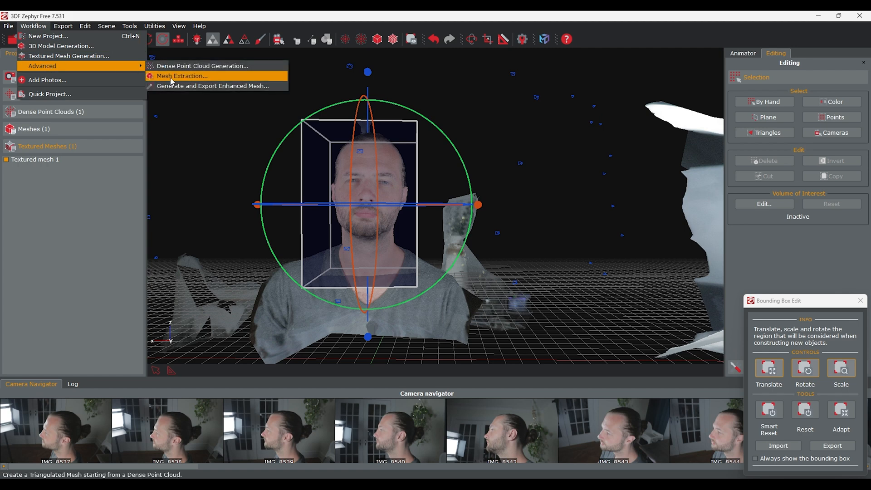
{"action": "left_click", "coordinate": [172, 77]}
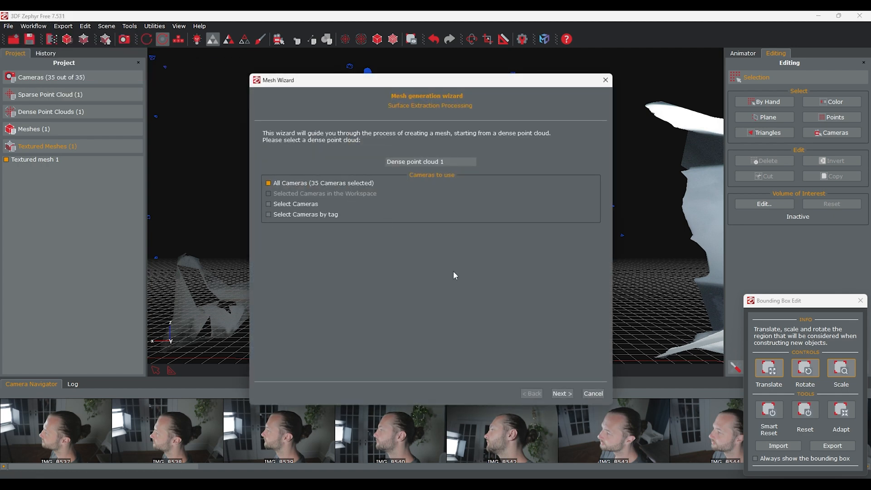
{"action": "left_click", "coordinate": [558, 394]}
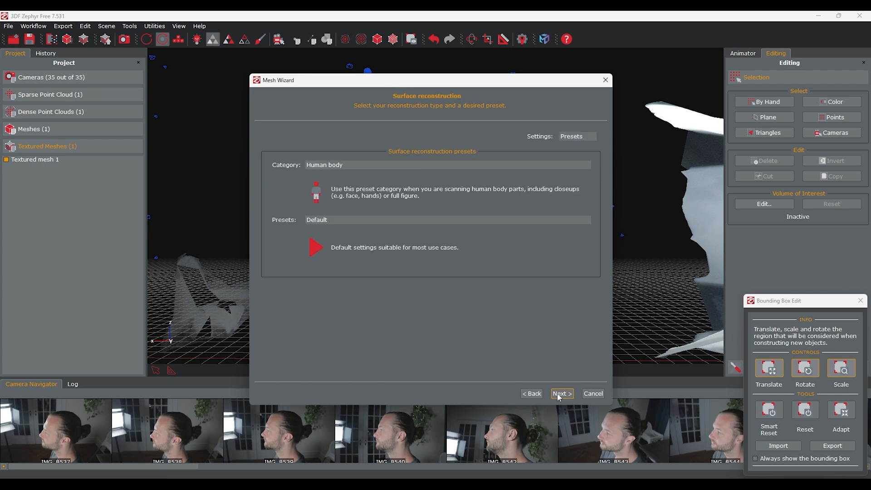
{"action": "left_click", "coordinate": [561, 394]}
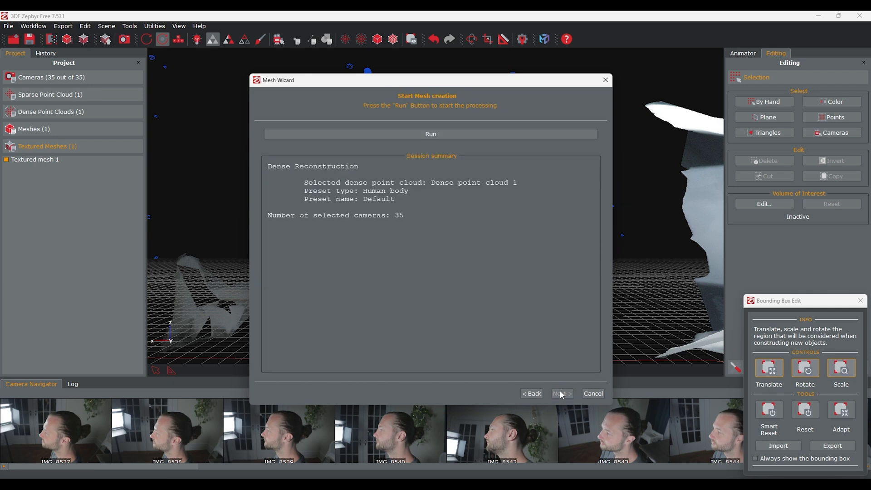
{"action": "left_click", "coordinate": [447, 135]}
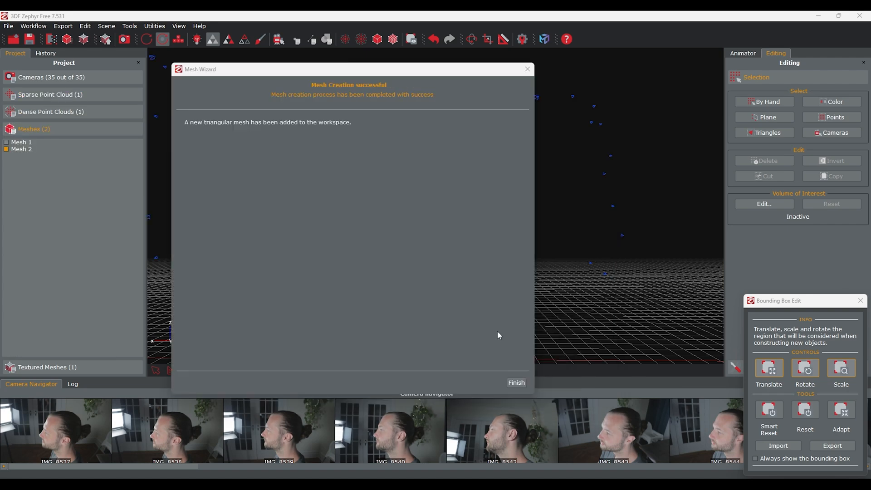
{"action": "left_click", "coordinate": [517, 382]}
Step: Export Textured mesh 1 in Obj/Mtl format
{"action": "left_click_drag", "start_coordinate": [638, 322], "coordinate": [589, 284]}
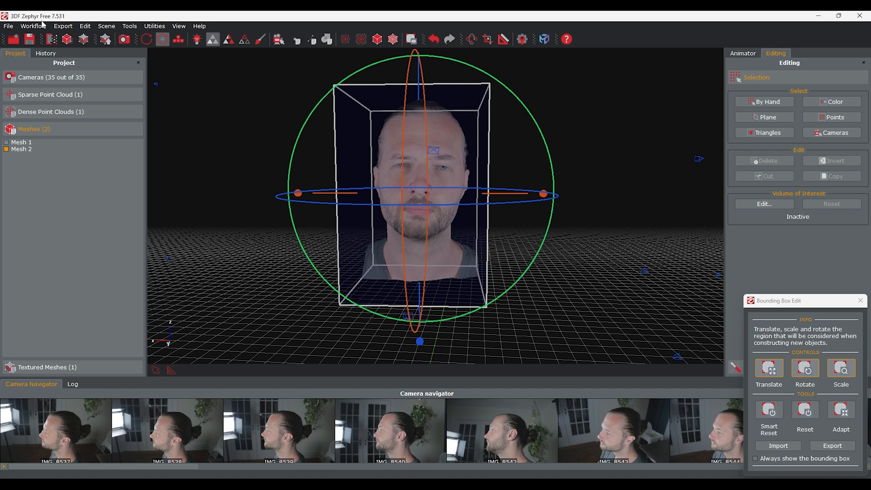
{"action": "left_click", "coordinate": [63, 26]}
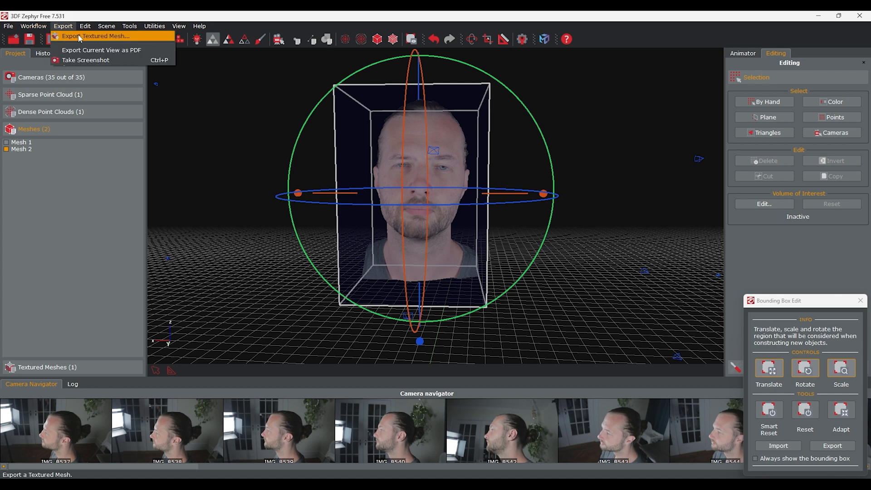
{"action": "left_click", "coordinate": [78, 36]}
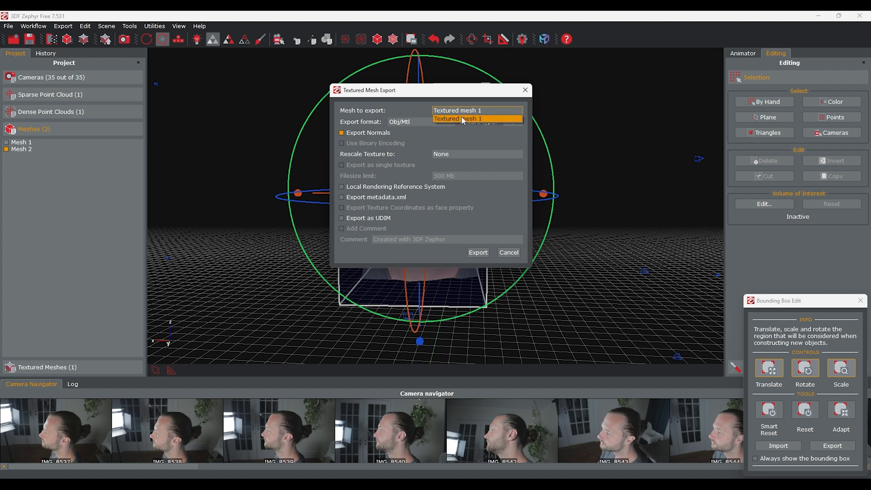
{"action": "left_click", "coordinate": [408, 122]}
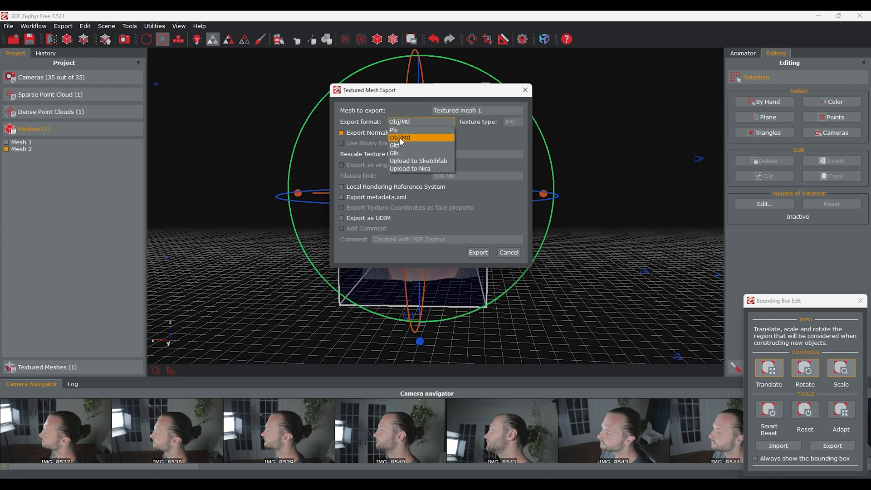
{"action": "left_click", "coordinate": [400, 137]}
{"action": "left_click", "coordinate": [462, 154]}
{"action": "left_click", "coordinate": [456, 201]}
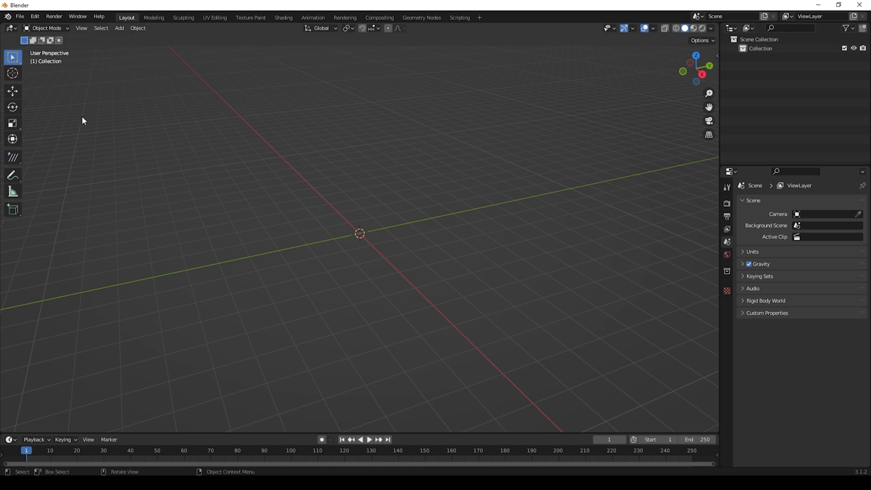
Step: Switch to Blender and import Face_Mesh_Scan.obj as a Wavefront OBJ, then view it from the back axis
{"action": "left_click", "coordinate": [20, 17]}
{"action": "mouse_move", "coordinate": [49, 139]}
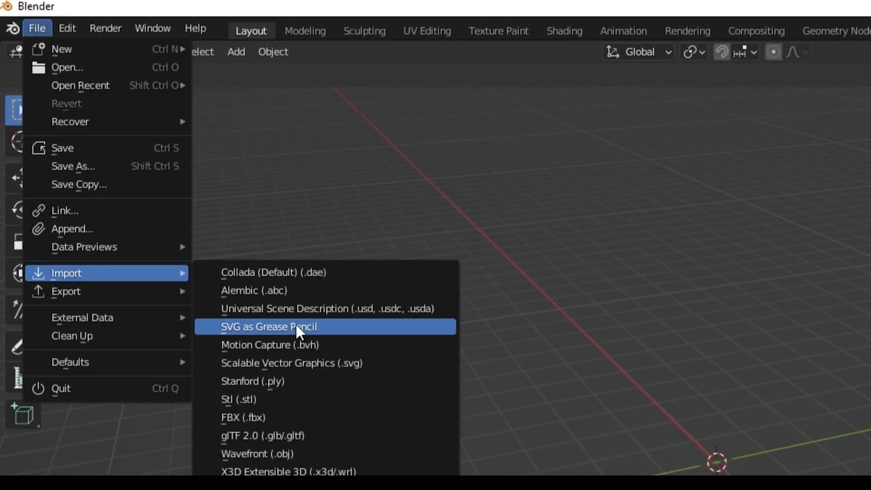
{"action": "left_click", "coordinate": [259, 453]}
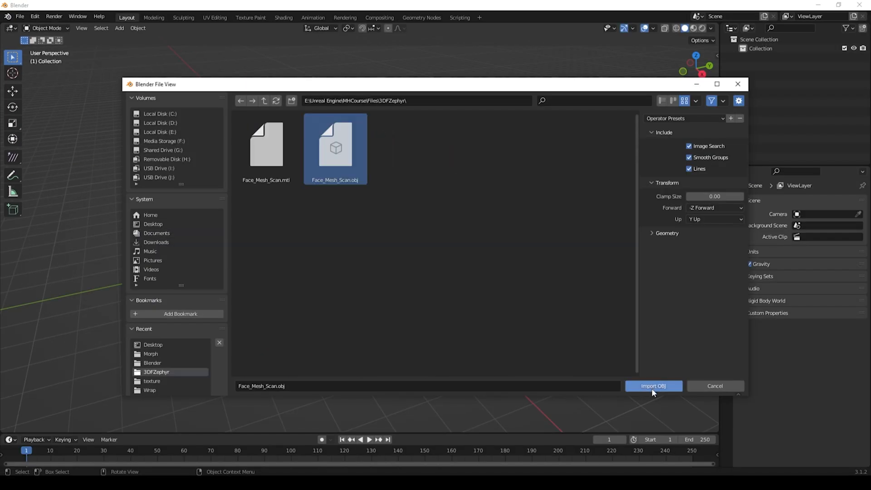
{"action": "left_click", "coordinate": [652, 386]}
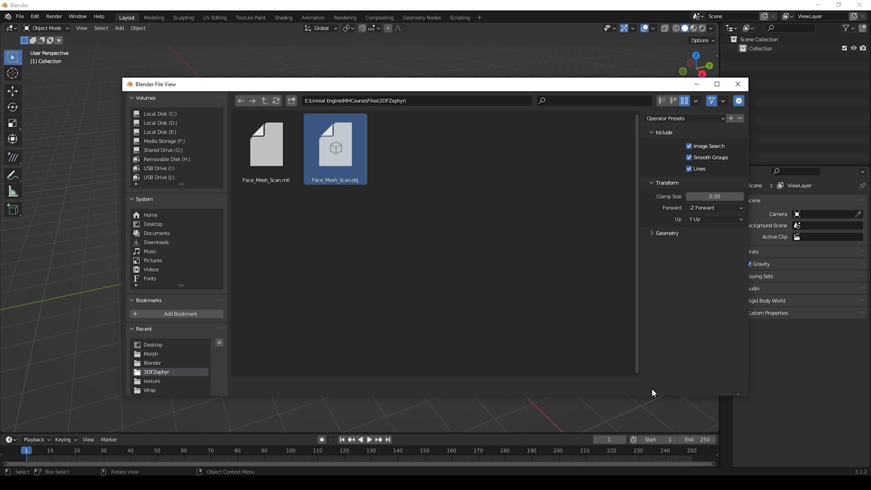
{"action": "scroll", "coordinate": [320, 197], "scroll_direction": "down", "scroll_amount": 3}
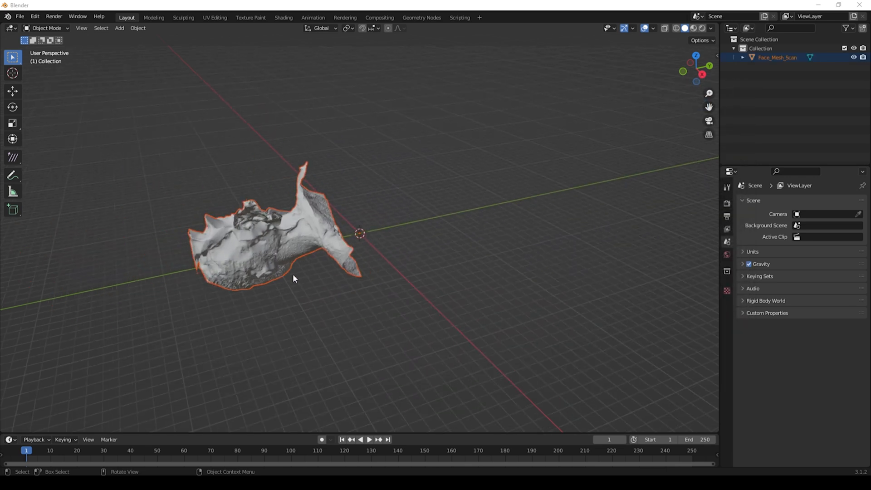
{"action": "left_click", "coordinate": [709, 66]}
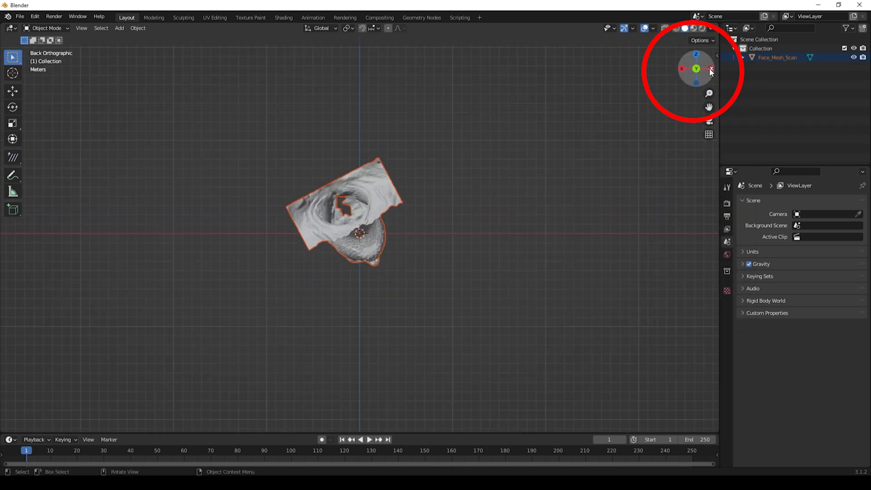
Step: Rotate the scan so the face stands upright in front orthographic view, with Z rotation about 27°
{"action": "left_click", "coordinate": [697, 69]}
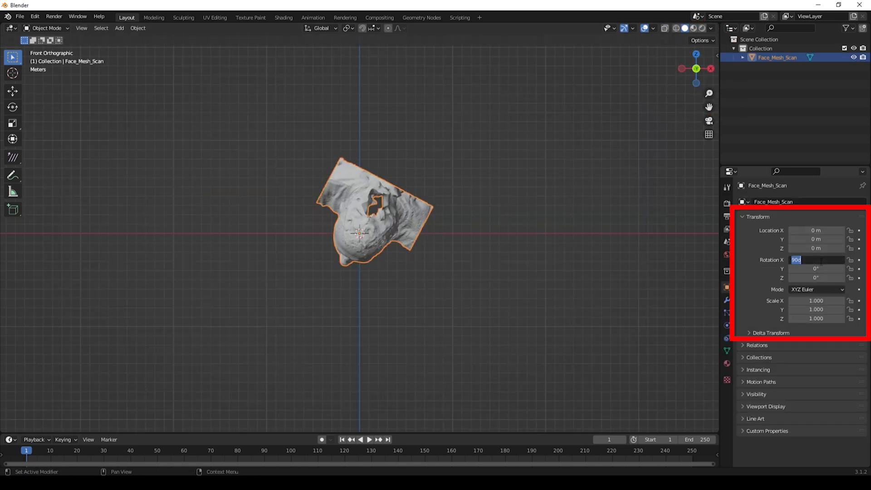
{"action": "type", "text": "0"}
{"action": "key", "text": "Return"}
{"action": "left_click_drag", "start_coordinate": [818, 277], "coordinate": [838, 278]}
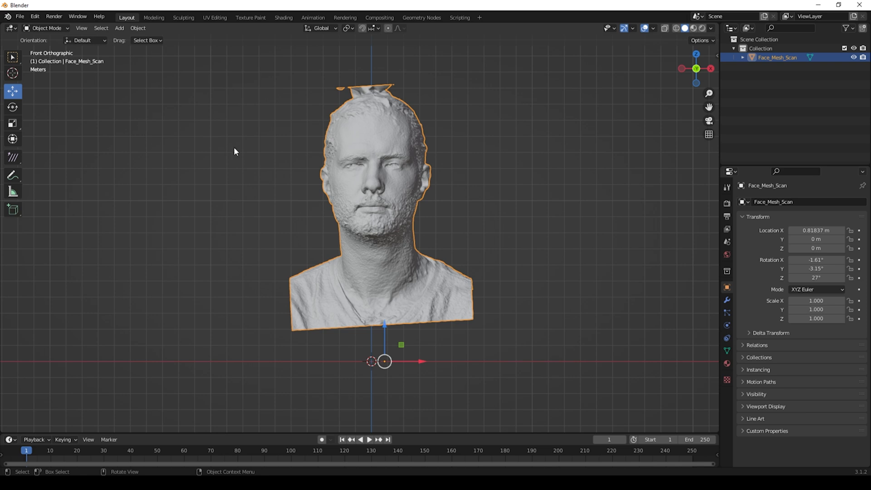
{"action": "left_click", "coordinate": [234, 149]}
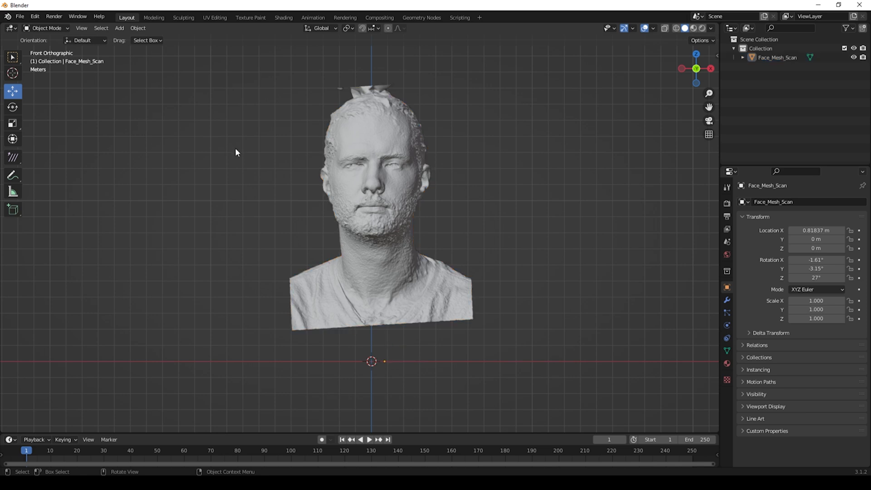
Step: Select the scan, switch it to Edit Mode, and choose the Lasso select tool
{"action": "left_click", "coordinate": [46, 28]}
{"action": "left_click", "coordinate": [399, 173]}
{"action": "left_click", "coordinate": [52, 30]}
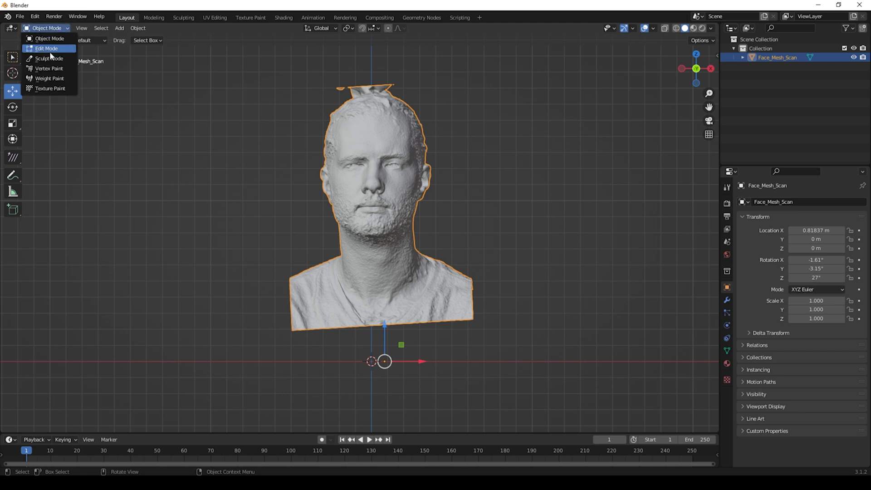
{"action": "left_click", "coordinate": [52, 50]}
{"action": "left_click", "coordinate": [510, 196]}
{"action": "left_click_drag", "start_coordinate": [13, 57], "coordinate": [68, 115]}
Step: In right orthographic X-ray view, lasso-select the back of the head and neck and delete those vertices
{"action": "left_click_drag", "start_coordinate": [703, 61], "coordinate": [601, 67]}
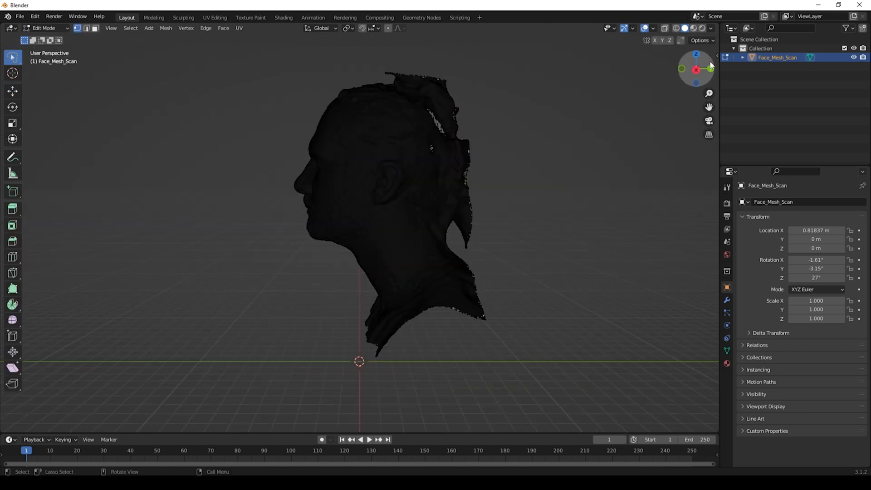
{"action": "left_click", "coordinate": [696, 70]}
{"action": "left_click", "coordinate": [665, 28]}
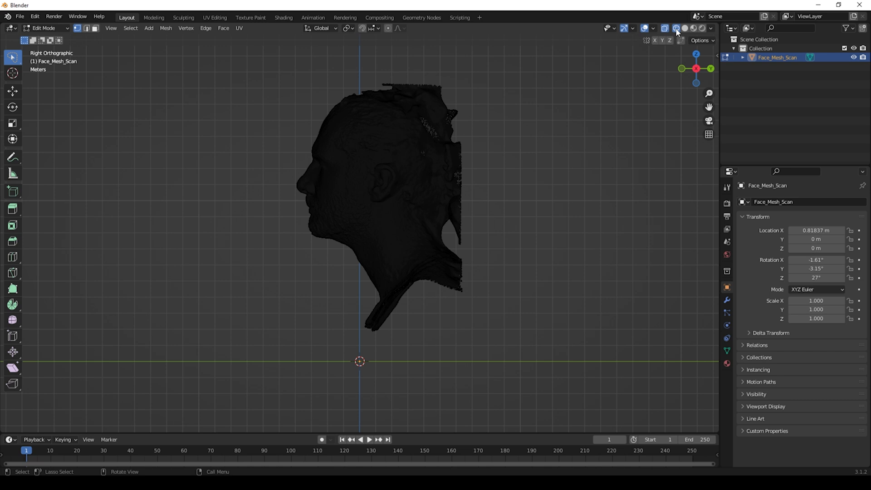
{"action": "mouse_move", "coordinate": [339, 100]}
{"action": "left_mouse_down"}
{"action": "mouse_move", "coordinate": [402, 107]}
{"action": "mouse_move", "coordinate": [438, 159]}
{"action": "mouse_move", "coordinate": [441, 240]}
{"action": "mouse_move", "coordinate": [381, 295]}
{"action": "mouse_move", "coordinate": [344, 61]}
{"action": "left_mouse_up"}
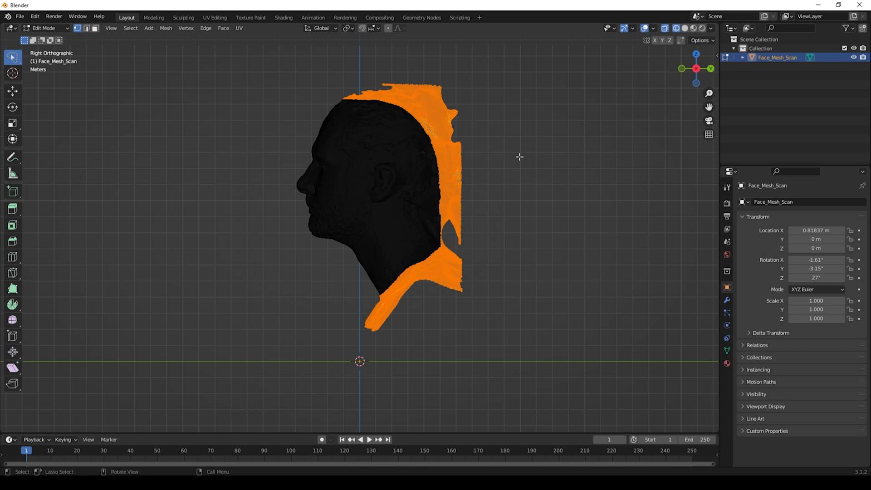
{"action": "key", "text": "x"}
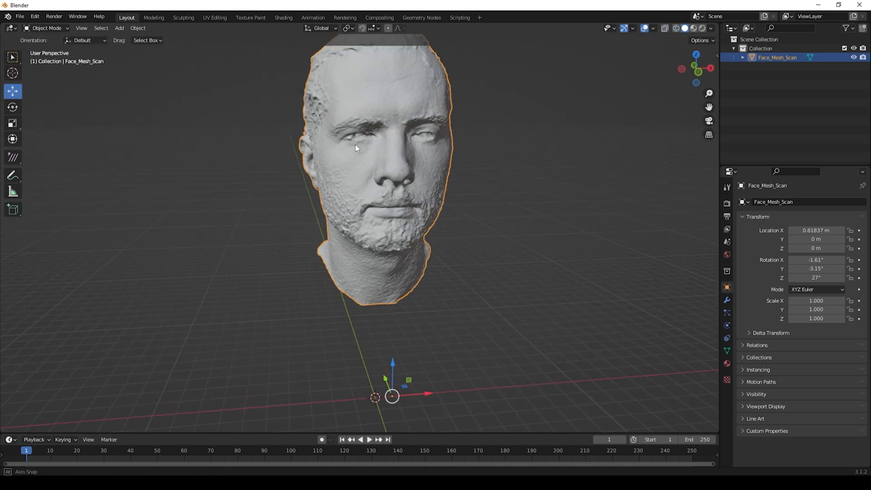
{"action": "middle_click_drag", "start_coordinate": [355, 144], "coordinate": [391, 143]}
Step: Switch the cleaned scan into Sculpt Mode
{"action": "middle_click_drag", "start_coordinate": [412, 207], "coordinate": [323, 202]}
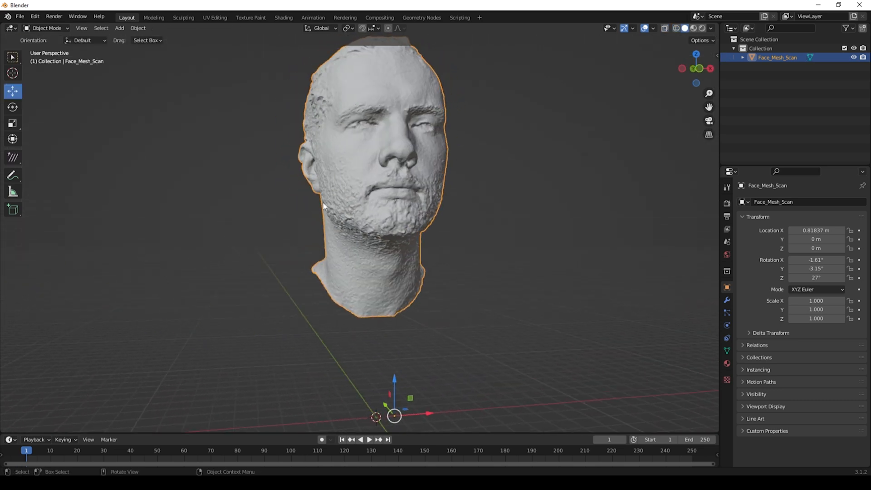
{"action": "middle_click_drag", "start_coordinate": [367, 220], "coordinate": [299, 229]}
{"action": "mouse_move", "coordinate": [391, 217]}
{"action": "middle_mouse_down"}
{"action": "mouse_move", "coordinate": [444, 221]}
{"action": "mouse_move", "coordinate": [428, 189]}
{"action": "mouse_move", "coordinate": [396, 227]}
{"action": "middle_mouse_up"}
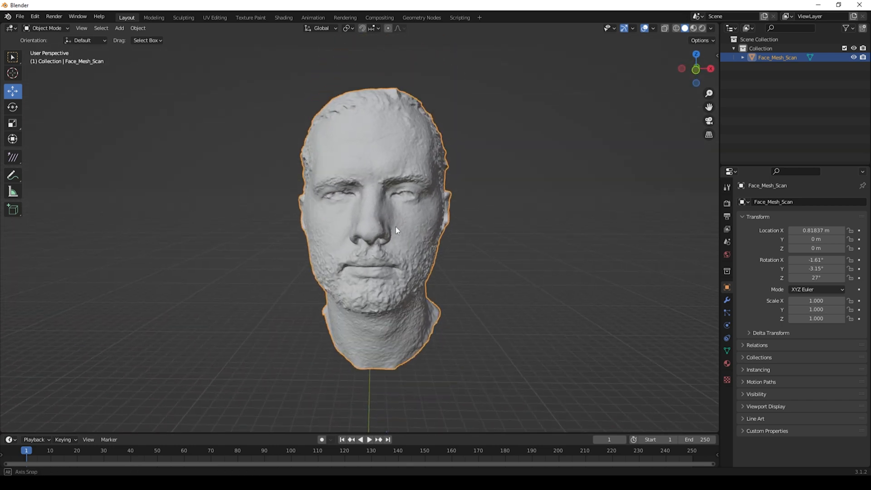
{"action": "left_click", "coordinate": [45, 28]}
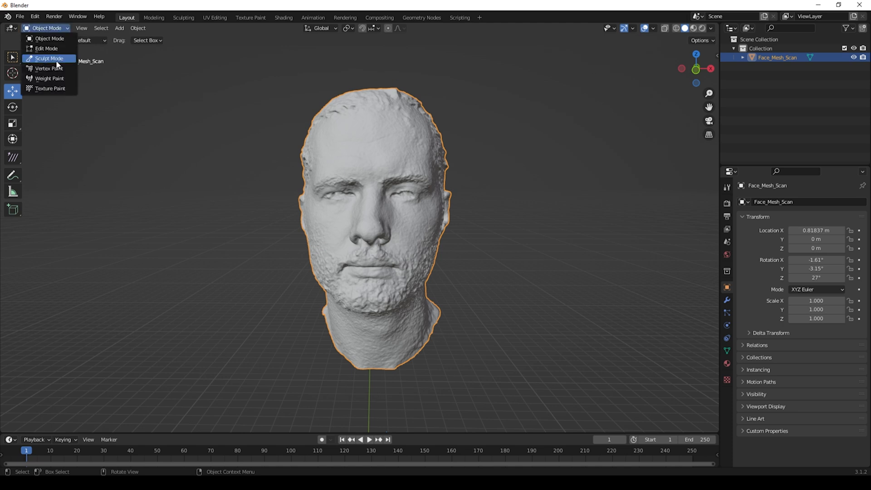
{"action": "left_click", "coordinate": [50, 59]}
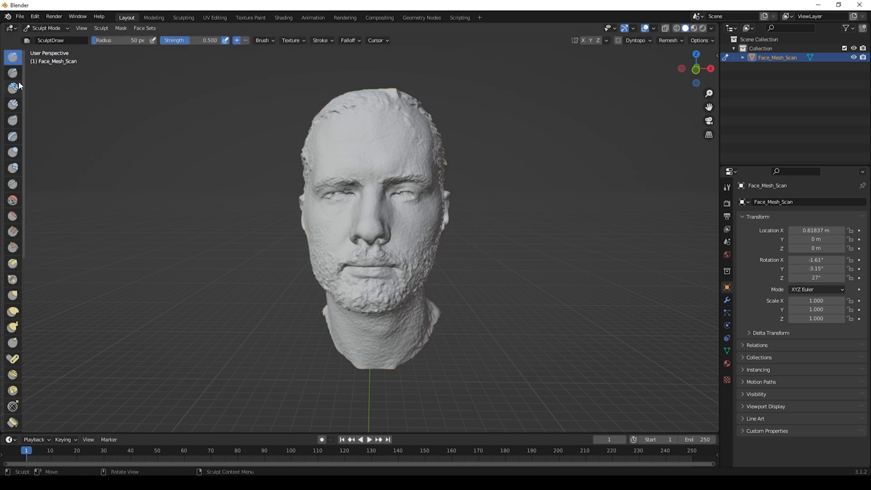
Step: Choose the Smooth brush, set its strength to 0.2, and smooth the forehead
{"action": "left_click", "coordinate": [13, 201]}
{"action": "left_click", "coordinate": [194, 40]}
{"action": "type", "text": "0"}
{"action": "key", "text": "Return"}
{"action": "middle_click_drag", "start_coordinate": [345, 150], "coordinate": [346, 249]}
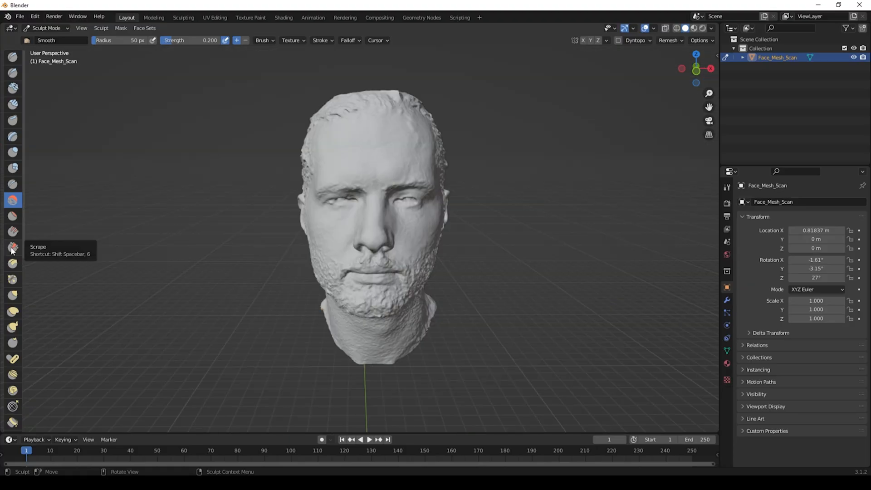
Step: Flatten and smooth rough areas of the head and mouth with the Scrape/Peaks and Smooth brushes
{"action": "left_click", "coordinate": [11, 249]}
{"action": "middle_click_drag", "start_coordinate": [339, 155], "coordinate": [341, 145]}
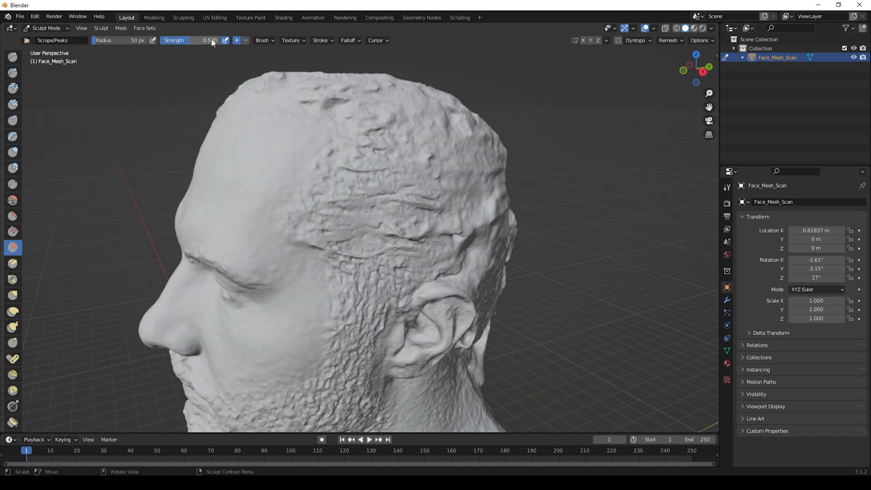
{"action": "middle_click_drag", "start_coordinate": [368, 183], "coordinate": [370, 163]}
{"action": "left_click_drag", "start_coordinate": [345, 195], "coordinate": [379, 193]}
{"action": "mouse_move", "coordinate": [327, 154]}
{"action": "middle_mouse_down"}
{"action": "mouse_move", "coordinate": [390, 195]}
{"action": "mouse_move", "coordinate": [386, 173]}
{"action": "middle_mouse_up"}
{"action": "left_click_drag", "start_coordinate": [358, 163], "coordinate": [395, 170]}
{"action": "middle_click_drag", "start_coordinate": [395, 171], "coordinate": [336, 135]}
{"action": "middle_click_drag", "start_coordinate": [330, 249], "coordinate": [365, 251]}
{"action": "middle_click_drag", "start_coordinate": [259, 276], "coordinate": [363, 285]}
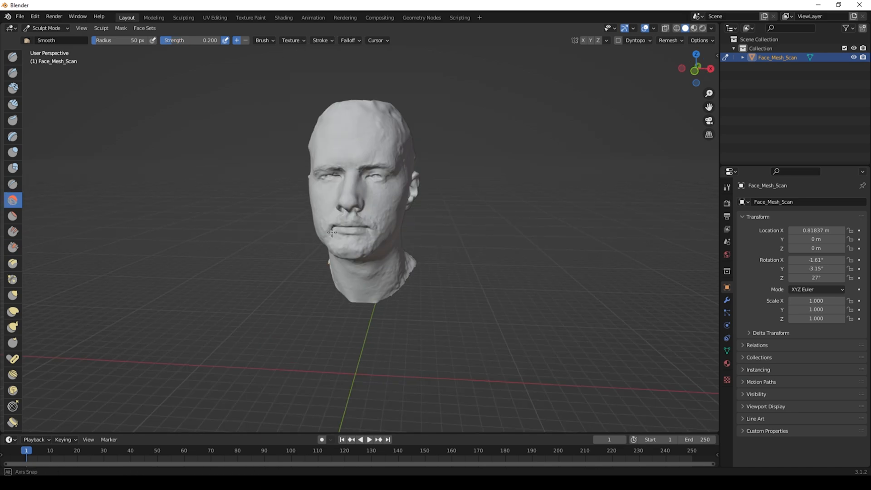
{"action": "middle_click_drag", "start_coordinate": [344, 219], "coordinate": [356, 232]}
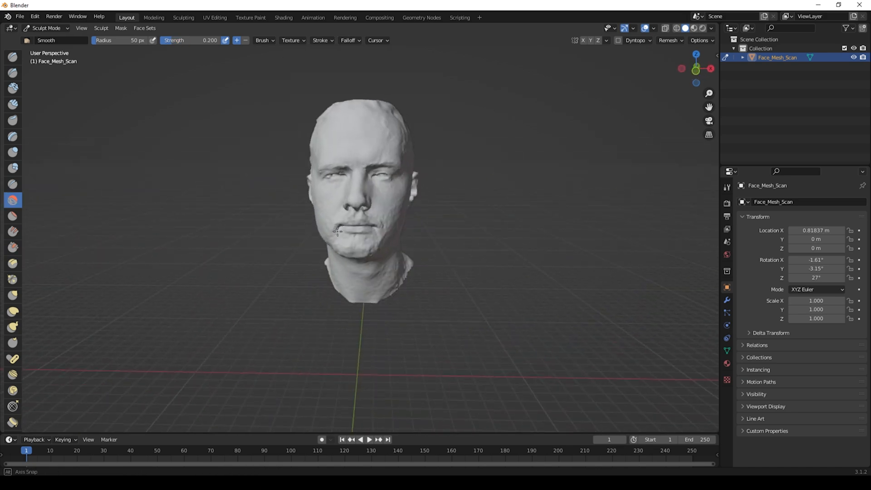
{"action": "left_click", "coordinate": [20, 16]}
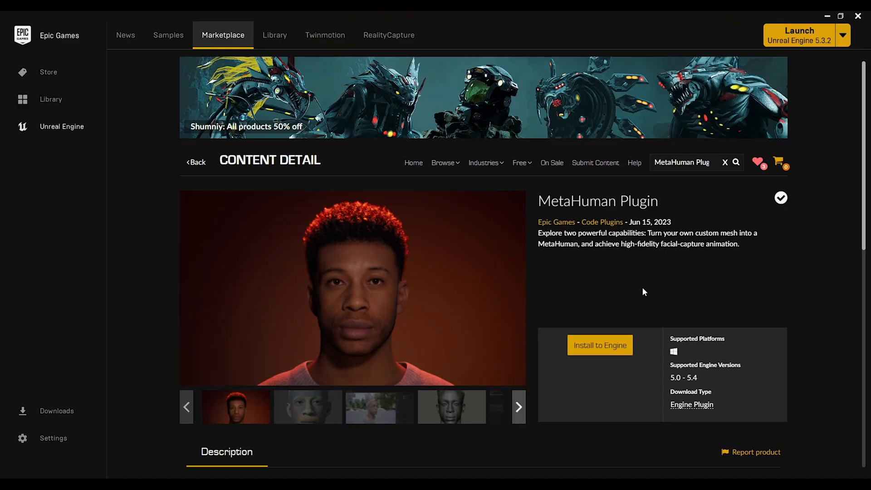
Step: Switch to the Epic Games Launcher and try to install the MetaHuman Plugin to the engine
{"action": "left_click", "coordinate": [605, 344]}
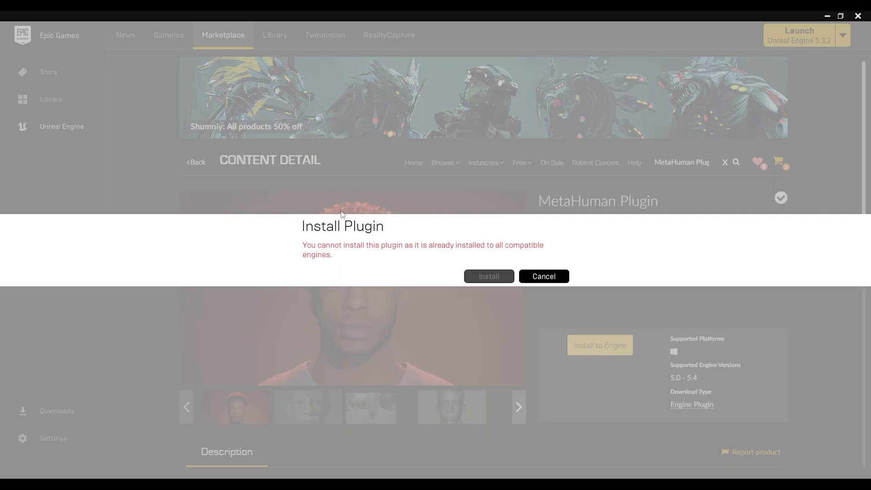
{"action": "left_click", "coordinate": [545, 278]}
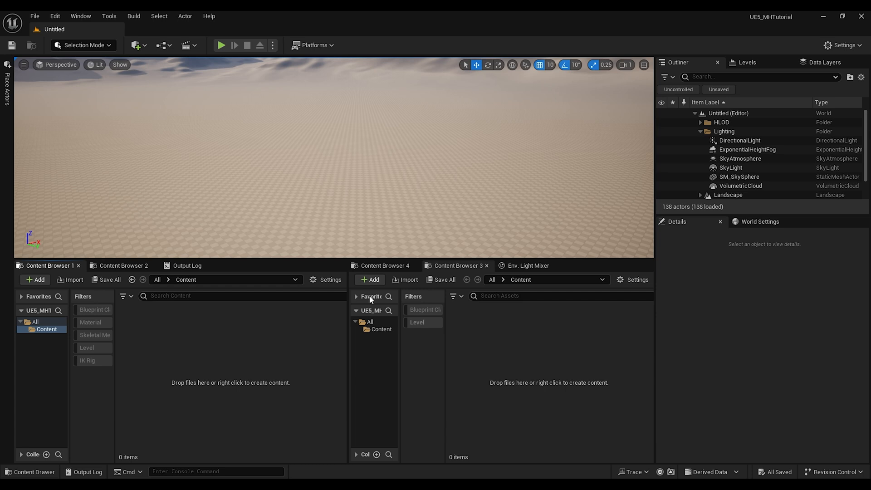
Step: In Unreal Editor, open Plugins, search for metah, enable the MetaHuman plugin, and restart the editor
{"action": "left_click", "coordinate": [55, 16]}
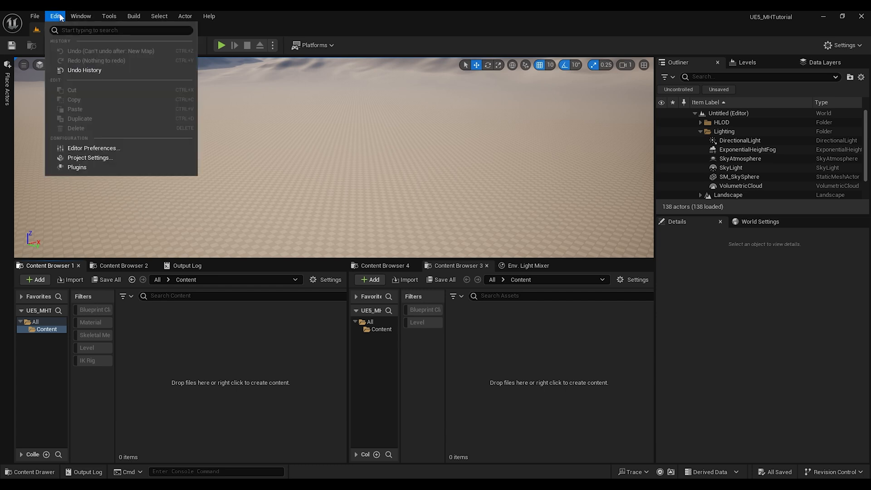
{"action": "left_click", "coordinate": [94, 167]}
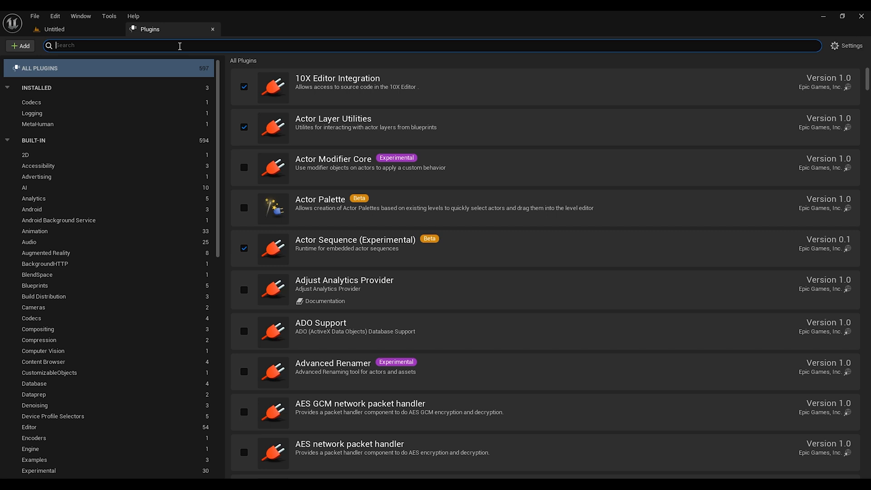
{"action": "type", "text": "metah"}
{"action": "left_click", "coordinate": [244, 86]}
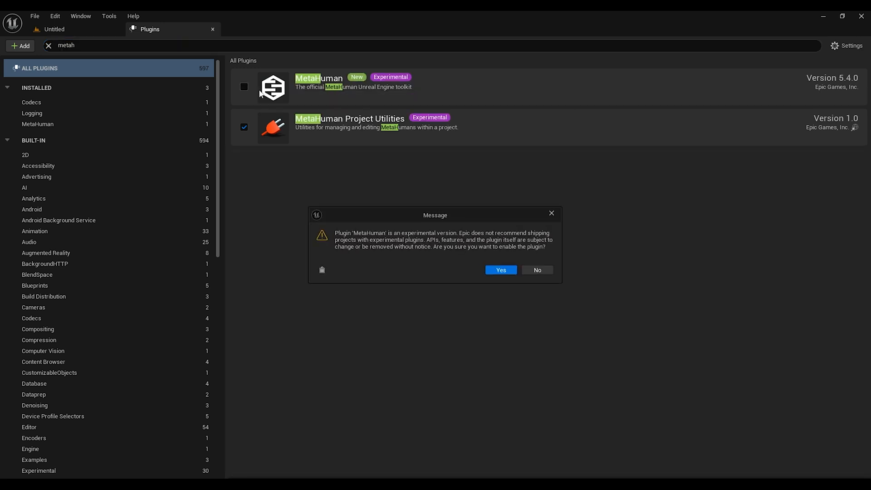
{"action": "left_click", "coordinate": [501, 270]}
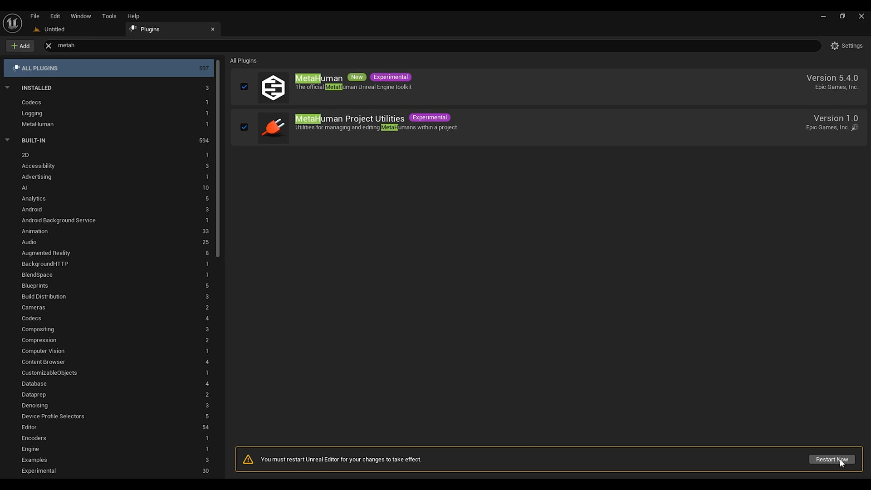
{"action": "left_click", "coordinate": [832, 460]}
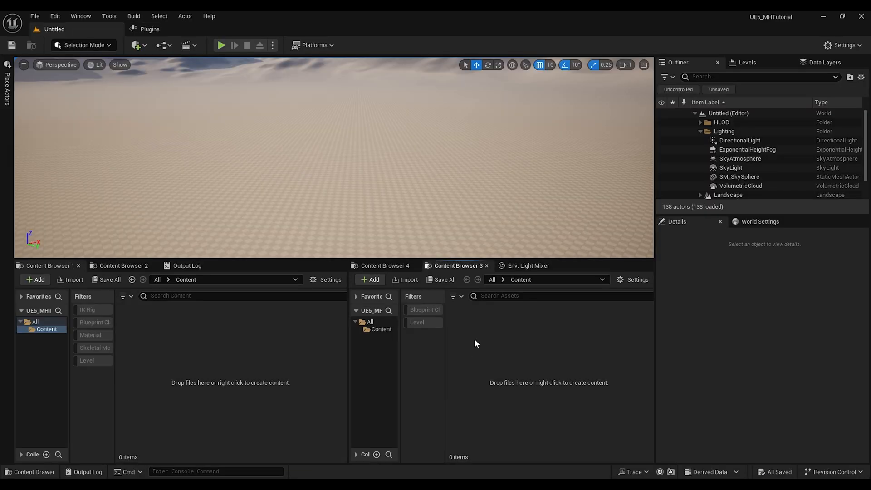
Step: Create a new content folder named MyMesh
{"action": "right_click", "coordinate": [474, 339]}
{"action": "left_click", "coordinate": [506, 172]}
{"action": "type", "text": "My"}
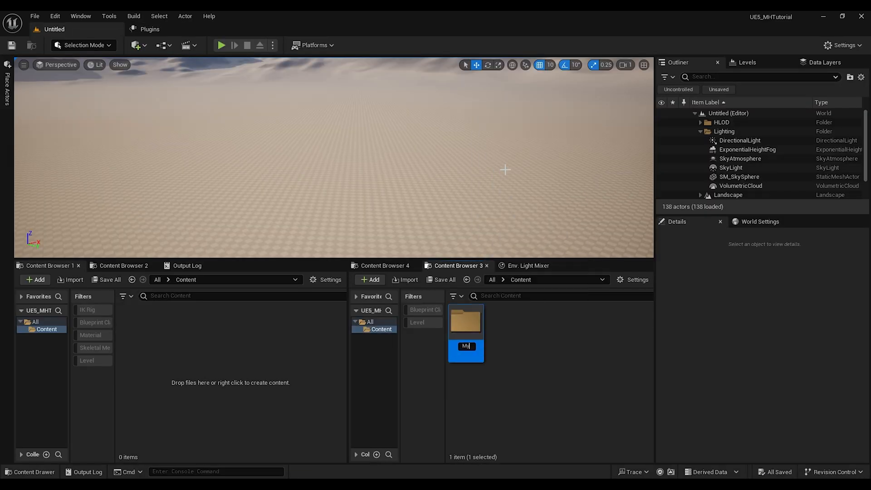
{"action": "type", "text": "Mesh"}
{"action": "key", "text": "Return"}
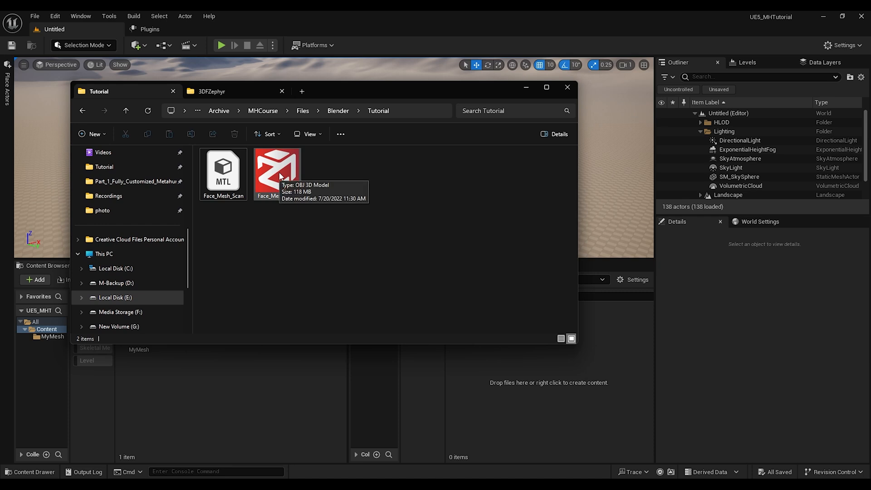
Step: Import Face_Mesh_Scan.obj into the MyMesh folder and place the static mesh in the level
{"action": "left_click_drag", "start_coordinate": [274, 173], "coordinate": [521, 355]}
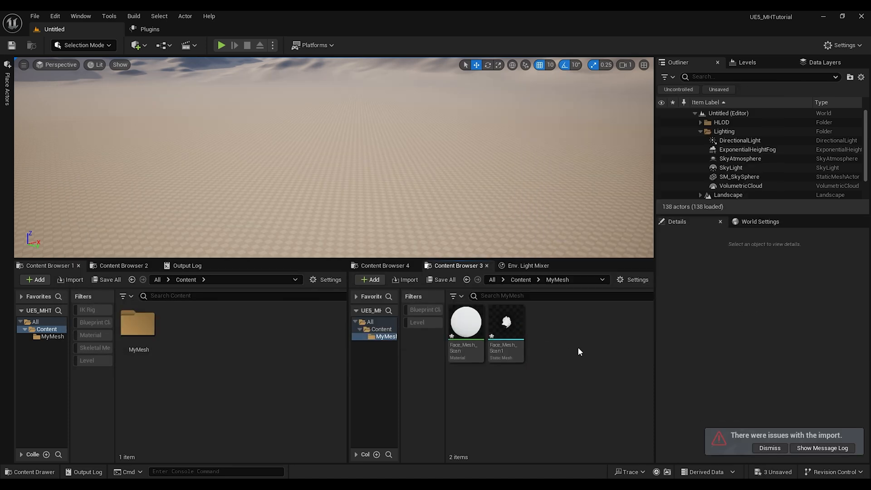
{"action": "left_click_drag", "start_coordinate": [523, 336], "coordinate": [364, 215]}
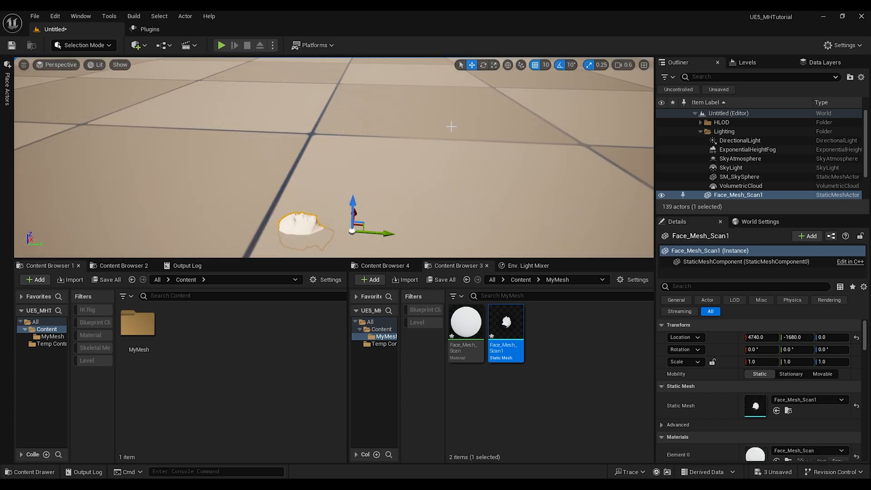
Step: Rotate the placed mesh about 90° on X, then delete it from the level
{"action": "left_click", "coordinate": [483, 64]}
{"action": "left_click_drag", "start_coordinate": [353, 188], "coordinate": [407, 235]}
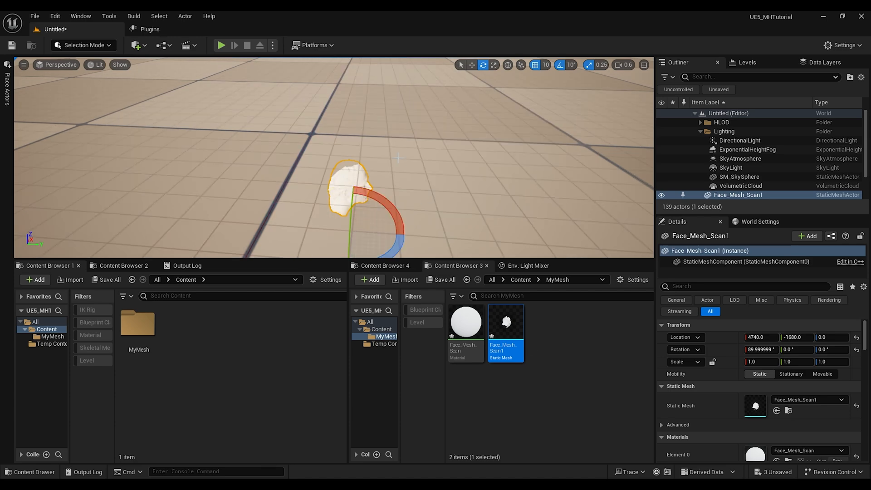
{"action": "key", "text": "Delete"}
Step: Reimport the Face_Mesh_Scan1 static mesh with an offset rotation of 90 on X
{"action": "right_click", "coordinate": [503, 332]}
{"action": "left_click", "coordinate": [543, 92]}
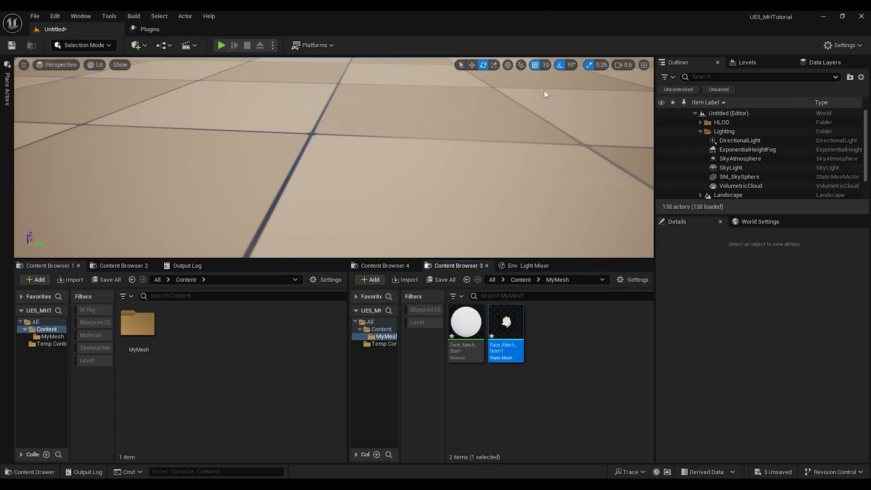
{"action": "left_click", "coordinate": [423, 233]}
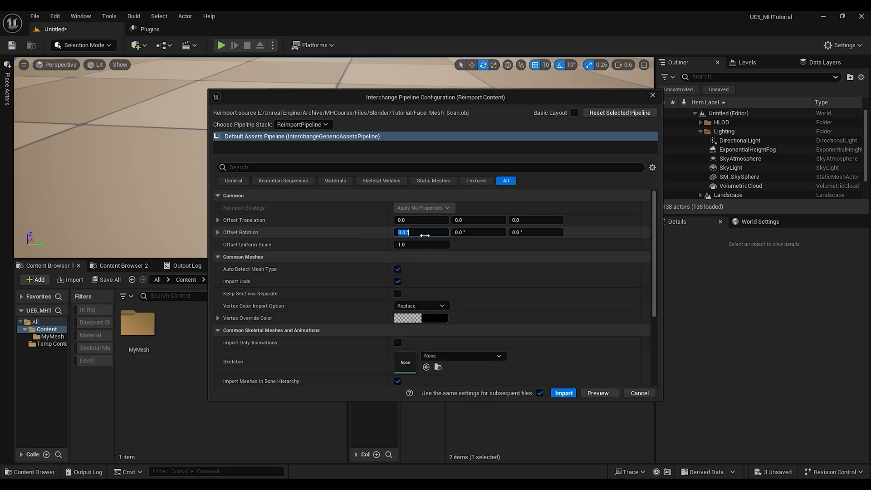
{"action": "type", "text": "90"}
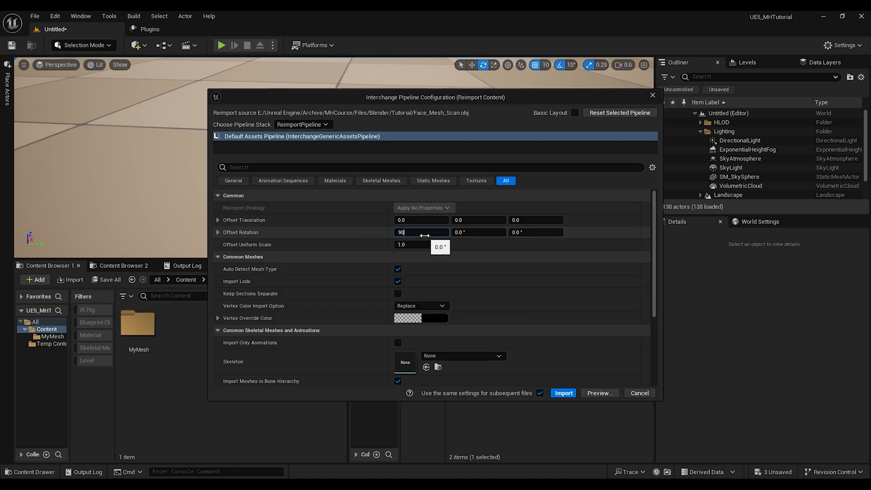
{"action": "left_click", "coordinate": [561, 394]}
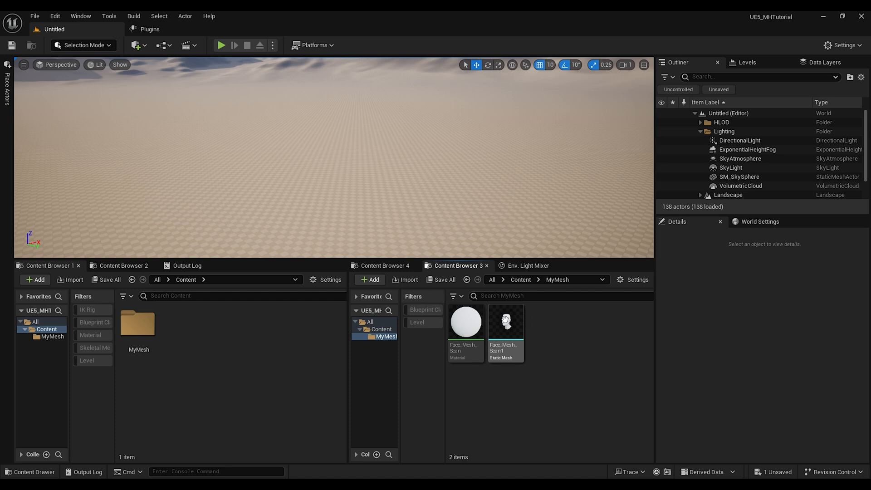
Step: Force delete the Face_Mesh_Scan material from the MyMesh folder
{"action": "left_click", "coordinate": [469, 340]}
{"action": "key", "text": "Delete"}
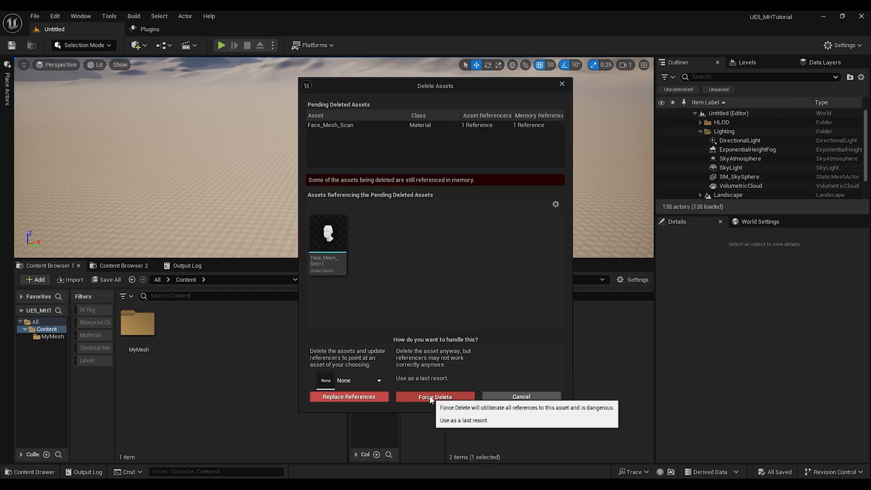
{"action": "left_click", "coordinate": [539, 399]}
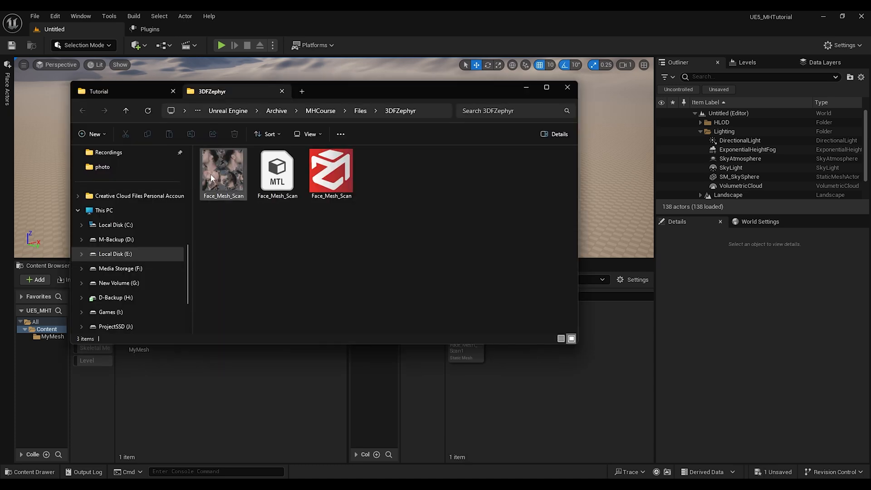
Step: Import the Face_Mesh_Scan JPG texture from the 3DFZephyr folder into the MyMesh folder
{"action": "left_click_drag", "start_coordinate": [212, 174], "coordinate": [247, 223]}
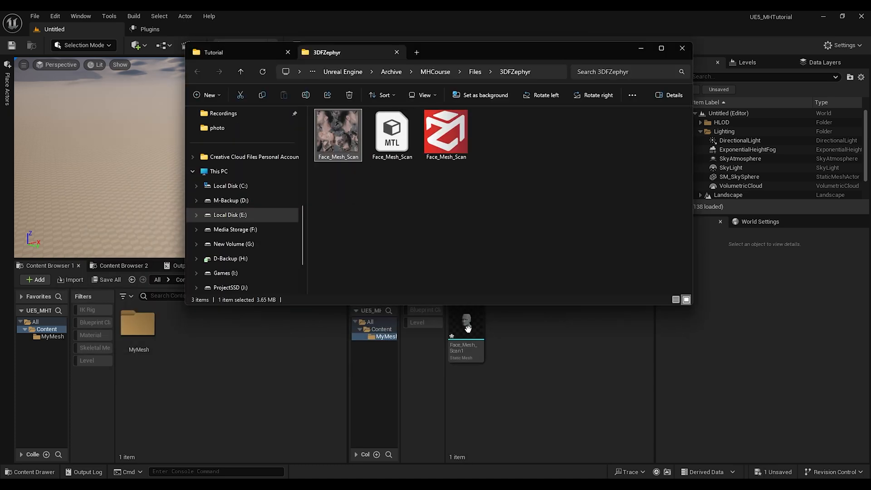
{"action": "mouse_move", "coordinate": [469, 335]}
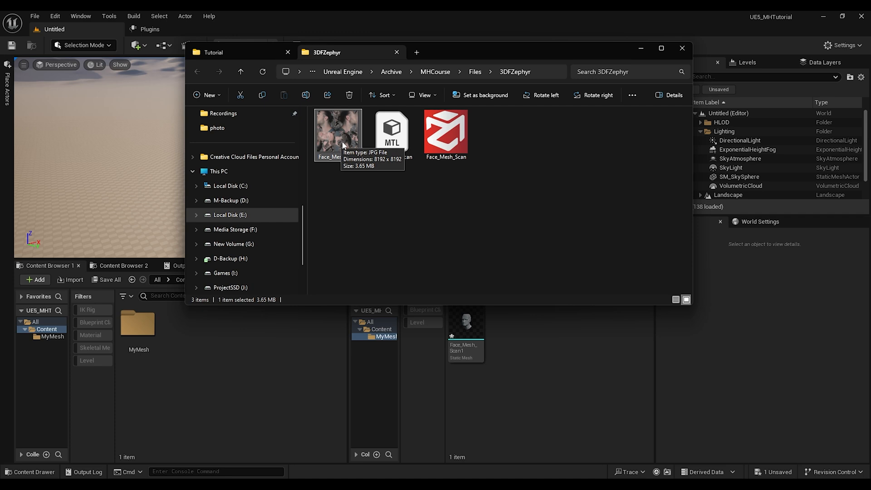
{"action": "left_click_drag", "start_coordinate": [335, 125], "coordinate": [472, 335]}
Step: Create a material from the face texture and assign it to the Face_Mesh_Scan1 static mesh's material slot
{"action": "right_click", "coordinate": [467, 337]}
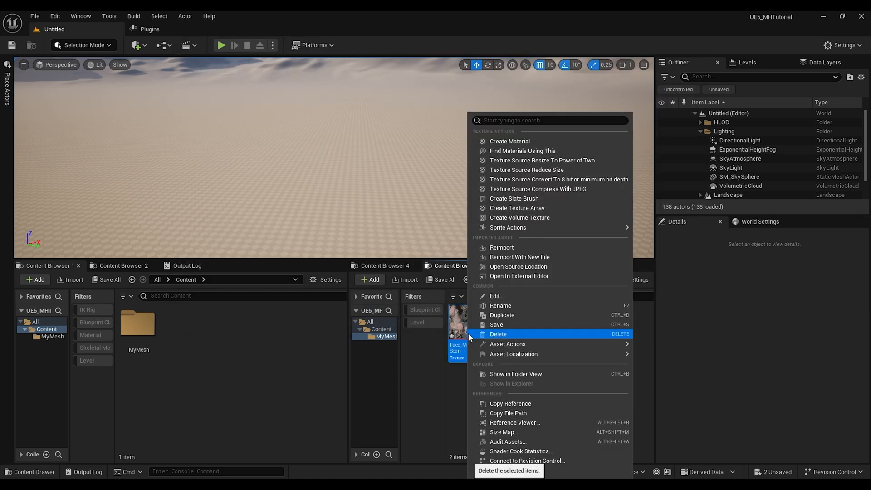
{"action": "left_click", "coordinate": [526, 142]}
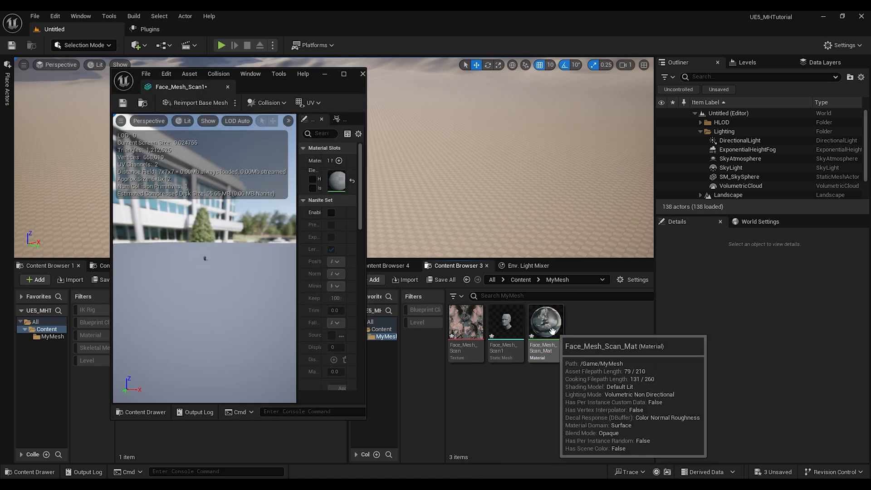
{"action": "left_click_drag", "start_coordinate": [478, 292], "coordinate": [335, 183]}
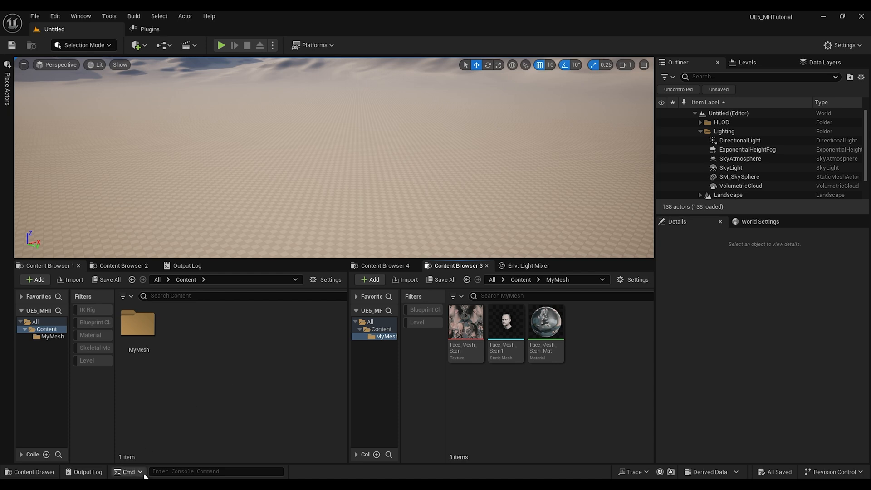
Step: Run the console command mh.Identity.ExportMeshes true from the Output Log
{"action": "left_click", "coordinate": [186, 266]}
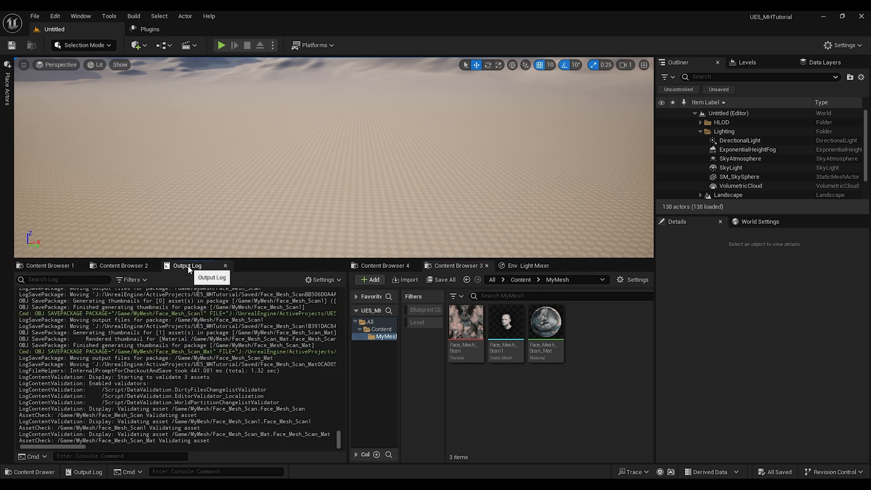
{"action": "left_click", "coordinate": [84, 18]}
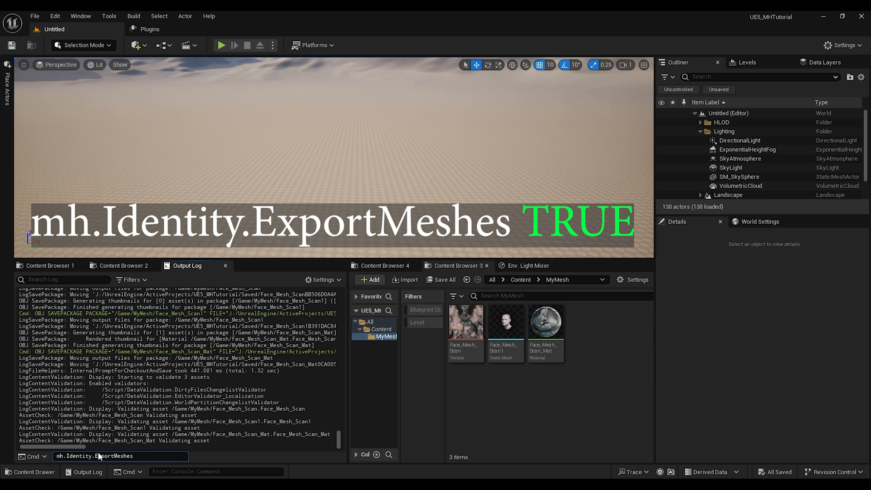
{"action": "type", "text": "true"}
{"action": "key", "text": "Return"}
{"action": "left_click_drag", "start_coordinate": [125, 441], "coordinate": [32, 436]}
{"action": "left_click", "coordinate": [139, 438]}
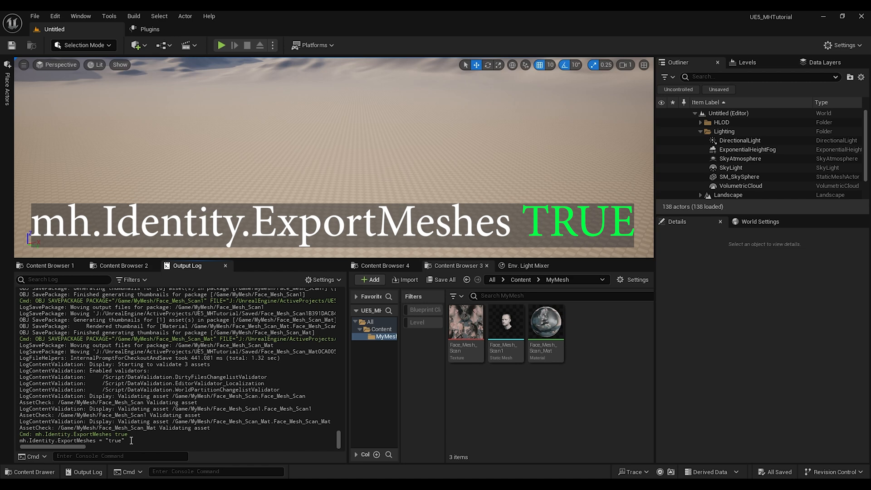
Step: Create a MetaHuman Identity asset in MyMesh named FaceMesh
{"action": "right_click", "coordinate": [585, 353]}
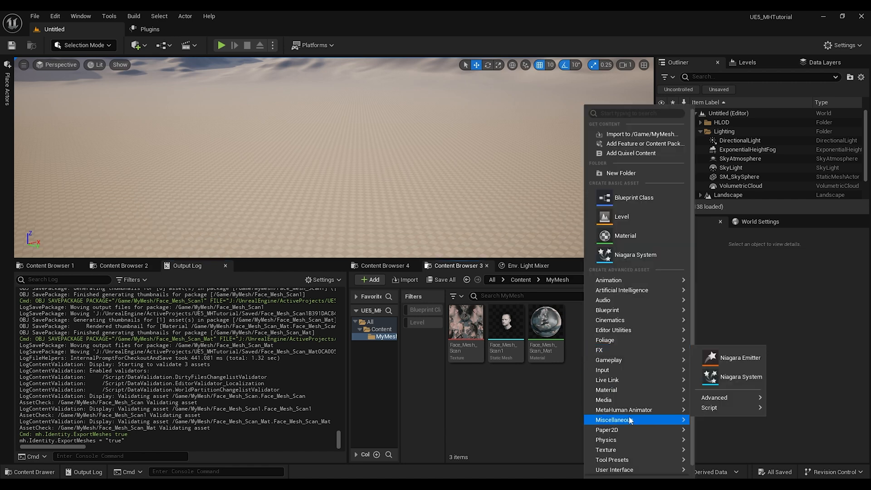
{"action": "mouse_move", "coordinate": [626, 411]}
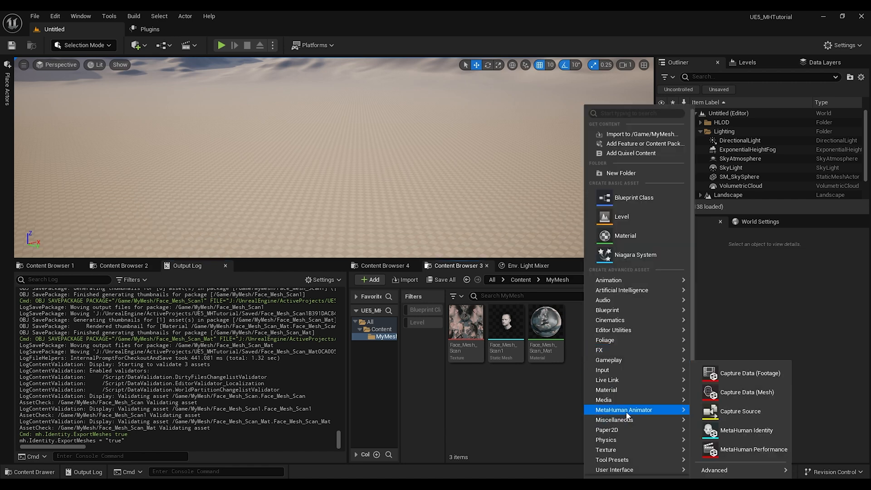
{"action": "left_click", "coordinate": [750, 432]}
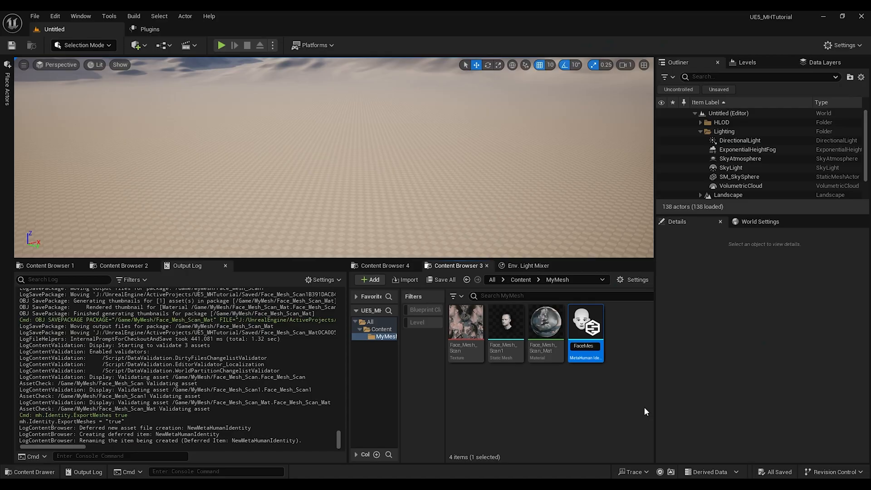
{"action": "type", "text": "FaceMesh"}
{"action": "key", "text": "Return"}
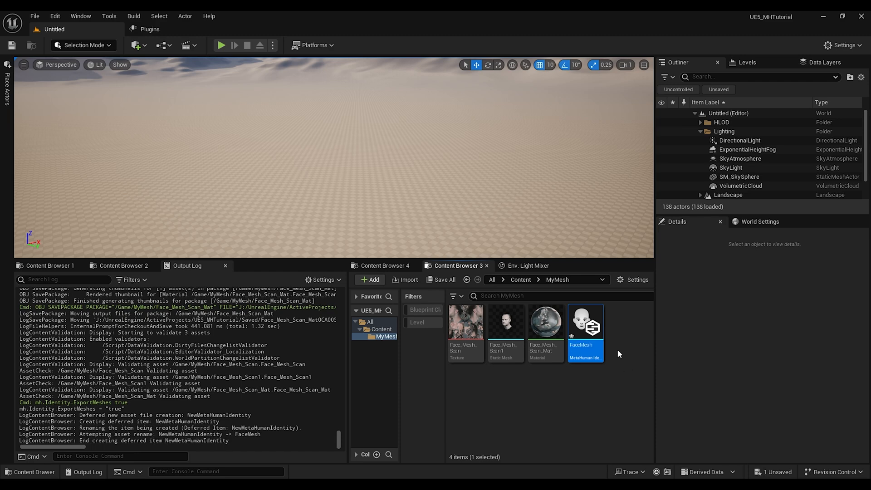
Step: Open the FaceMesh identity and create its components from the Face_Mesh_Scan1 mesh
{"action": "double_click", "coordinate": [589, 323]}
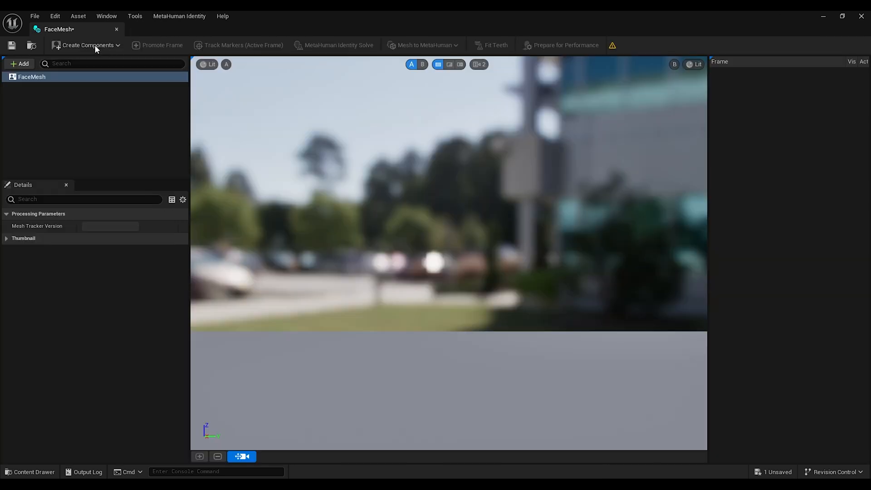
{"action": "left_click", "coordinate": [94, 46]}
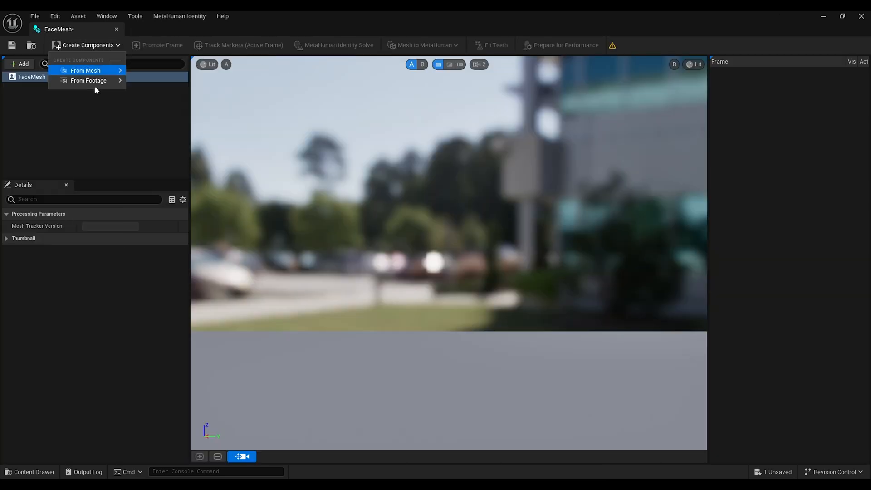
{"action": "mouse_move", "coordinate": [91, 73]}
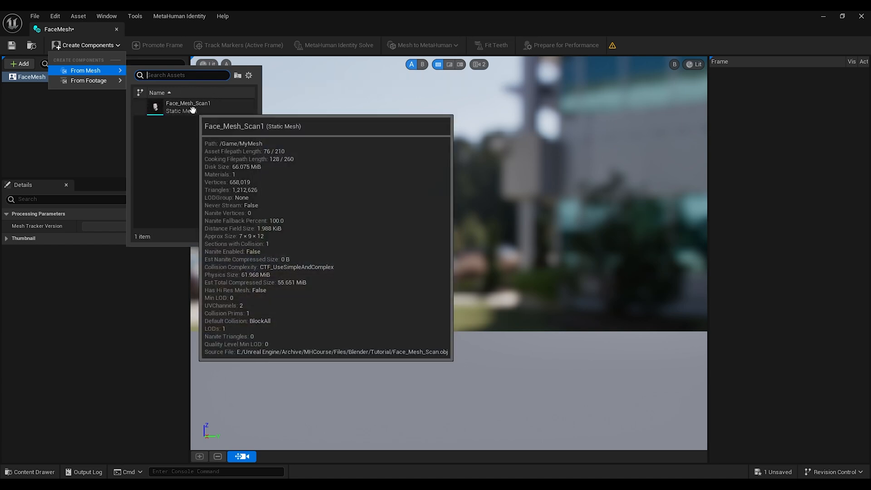
{"action": "left_click", "coordinate": [193, 110]}
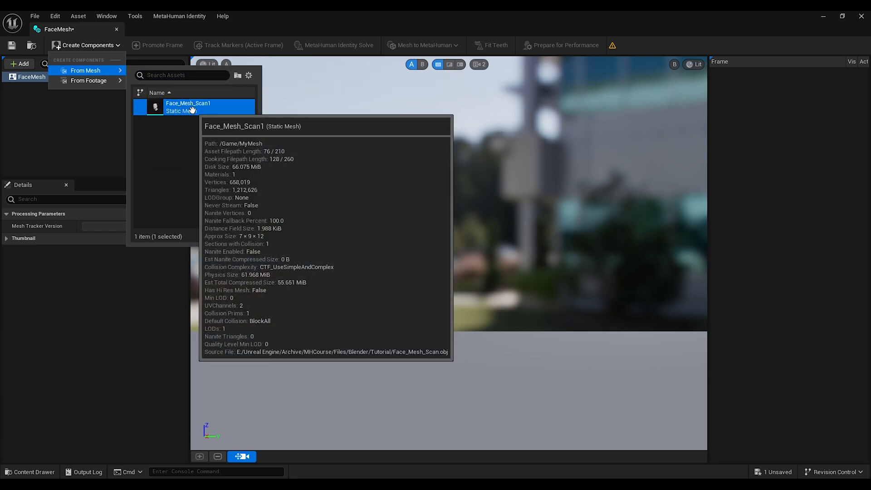
Step: Switch the identity viewport to Unlit shading and frame the face from the front
{"action": "right_click_drag", "start_coordinate": [449, 254], "coordinate": [281, 254]}
{"action": "key", "text": "d"}
{"action": "key", "text": "d"}
{"action": "key", "text": "w"}
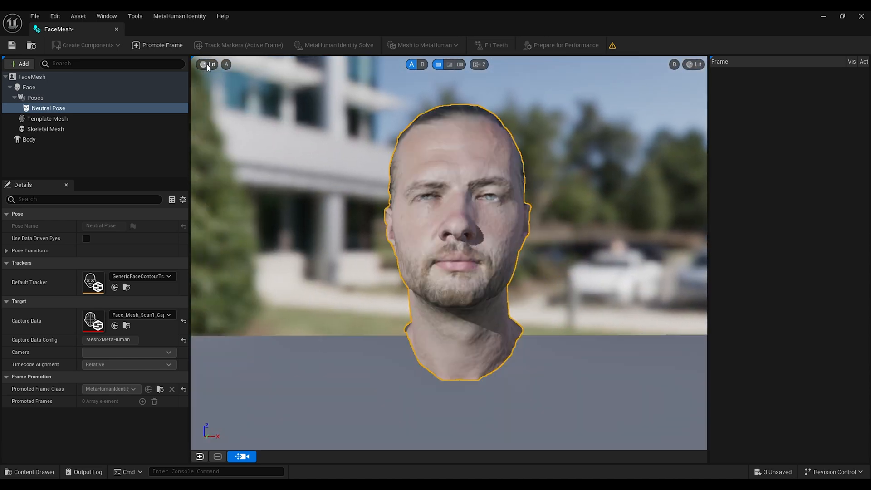
{"action": "left_click", "coordinate": [209, 64]}
{"action": "left_click", "coordinate": [223, 97]}
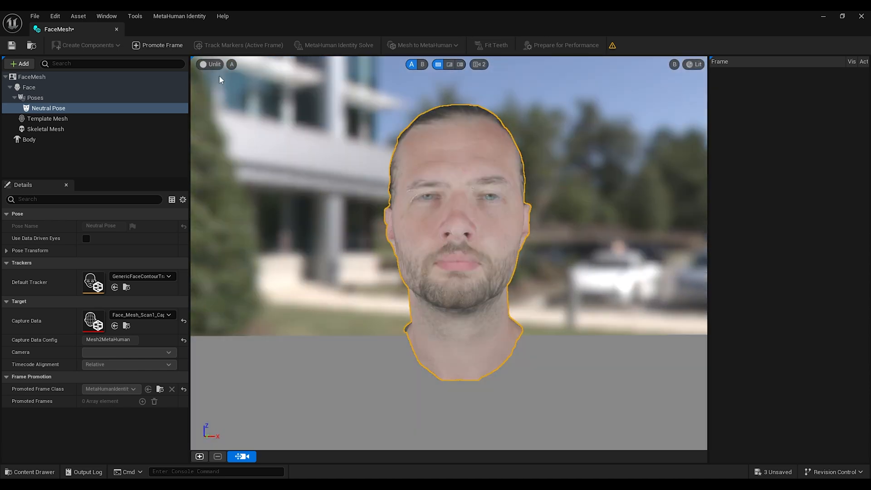
{"action": "key", "text": "w"}
{"action": "mouse_move", "coordinate": [548, 273]}
{"action": "right_mouse_down"}
{"action": "mouse_move", "coordinate": [535, 273]}
{"action": "mouse_move", "coordinate": [561, 274]}
{"action": "right_mouse_up"}
{"action": "key", "text": "w"}
{"action": "key", "text": "w"}
{"action": "key", "text": "e"}
{"action": "key", "text": "w"}
{"action": "key", "text": "s"}
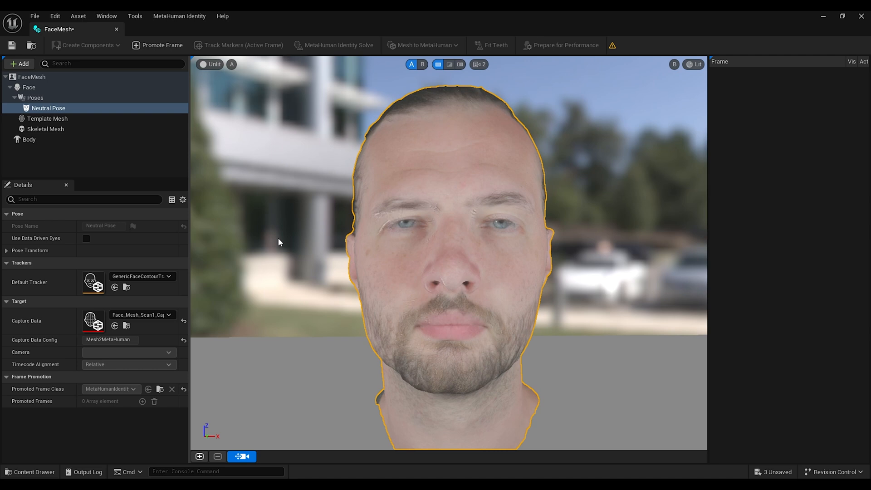
Step: Set the Body height to its maximum and pick the third body type preset
{"action": "left_click", "coordinate": [29, 139]}
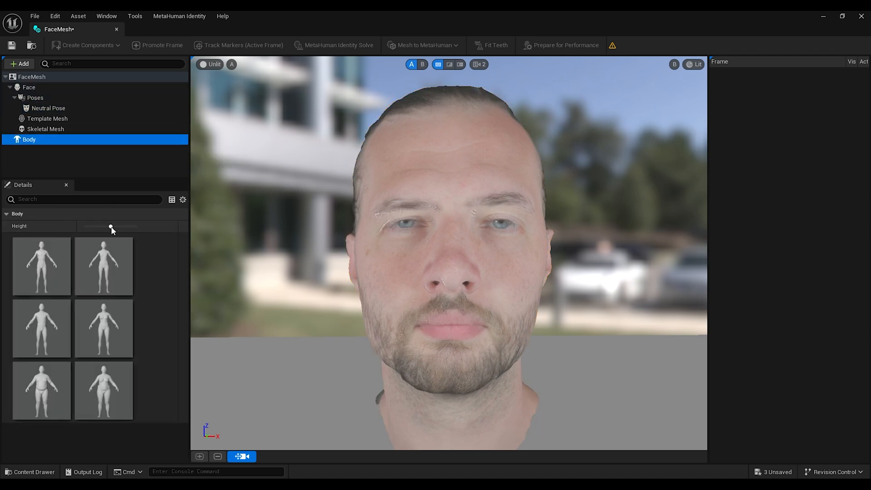
{"action": "left_click_drag", "start_coordinate": [110, 227], "coordinate": [135, 226]}
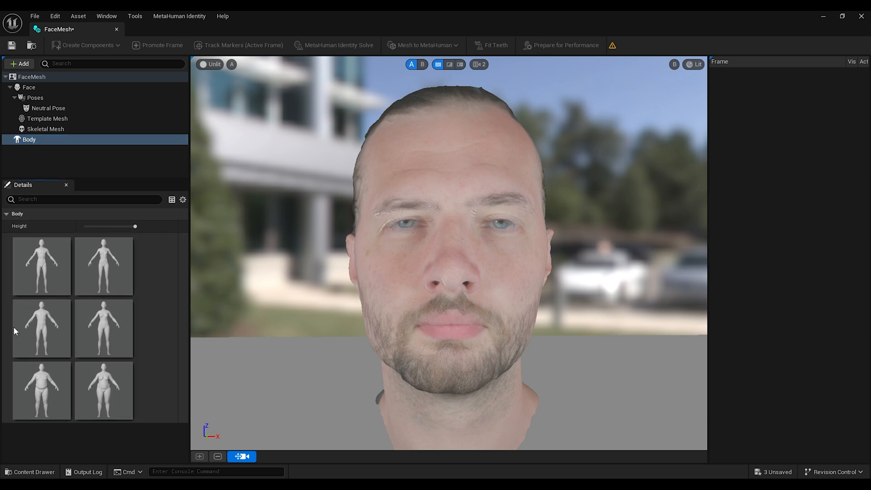
{"action": "left_click", "coordinate": [41, 317]}
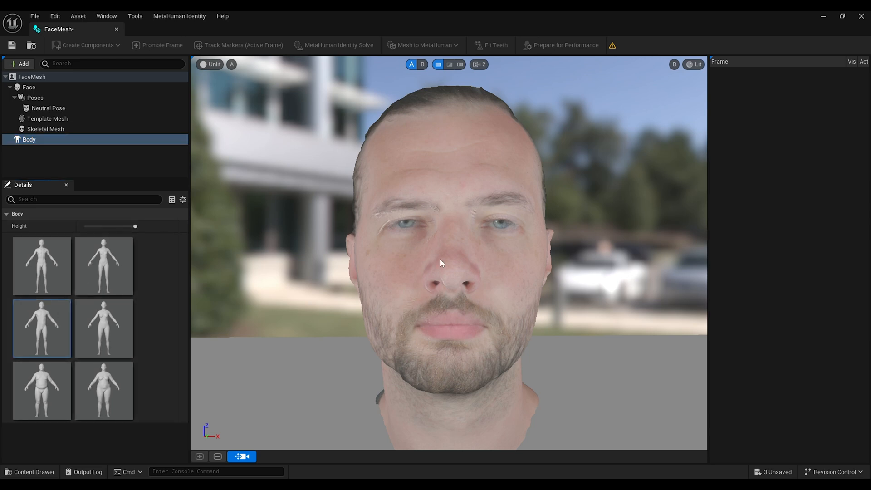
Step: Promote a front-view frame of the Neutral Pose and track its facial markers
{"action": "left_click", "coordinate": [48, 108]}
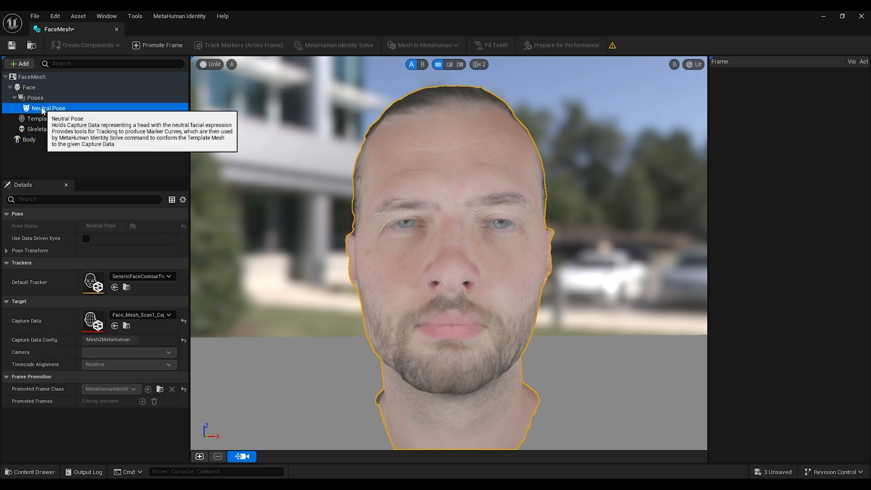
{"action": "left_click", "coordinate": [169, 46]}
{"action": "left_click", "coordinate": [462, 268]}
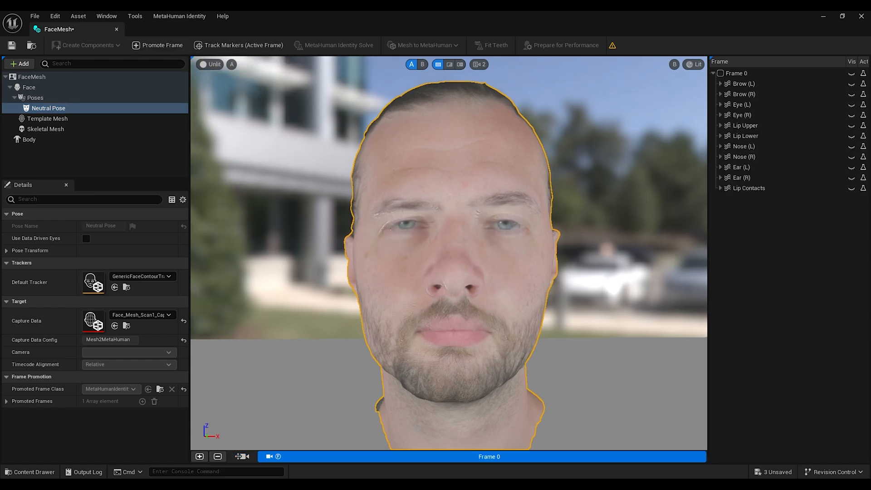
{"action": "right_click", "coordinate": [433, 462]}
{"action": "left_click", "coordinate": [467, 376]}
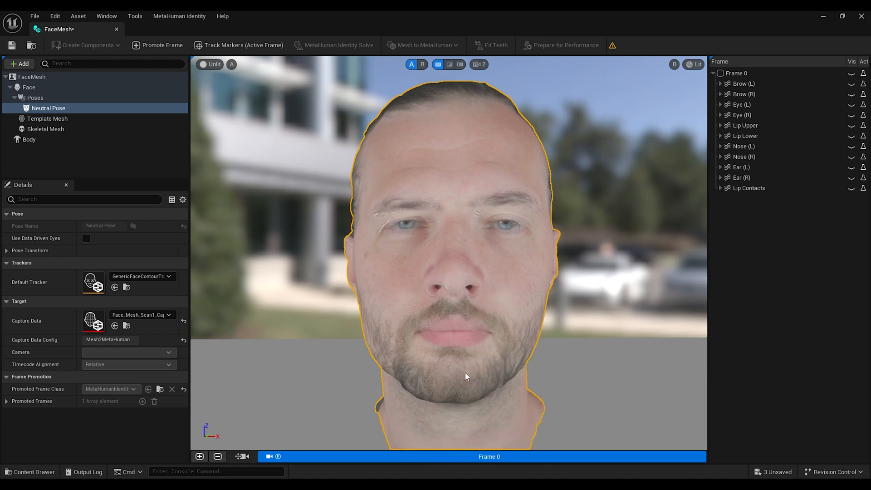
Step: Lock the camera of the promoted frame and run the MetaHuman Identity Solve
{"action": "right_click", "coordinate": [470, 460]}
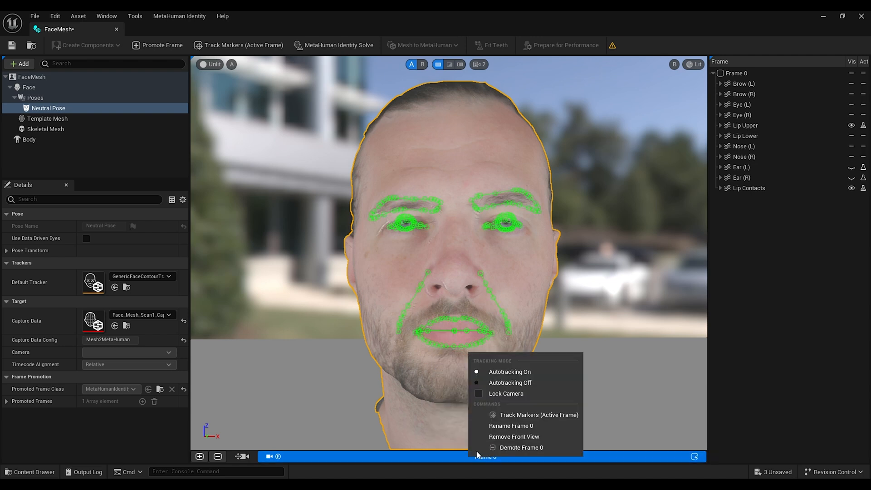
{"action": "left_click", "coordinate": [479, 394]}
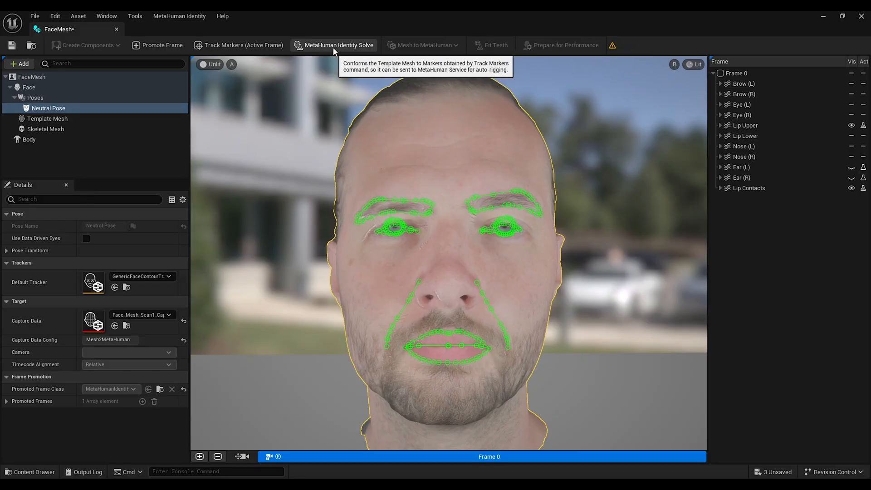
{"action": "left_click", "coordinate": [334, 48]}
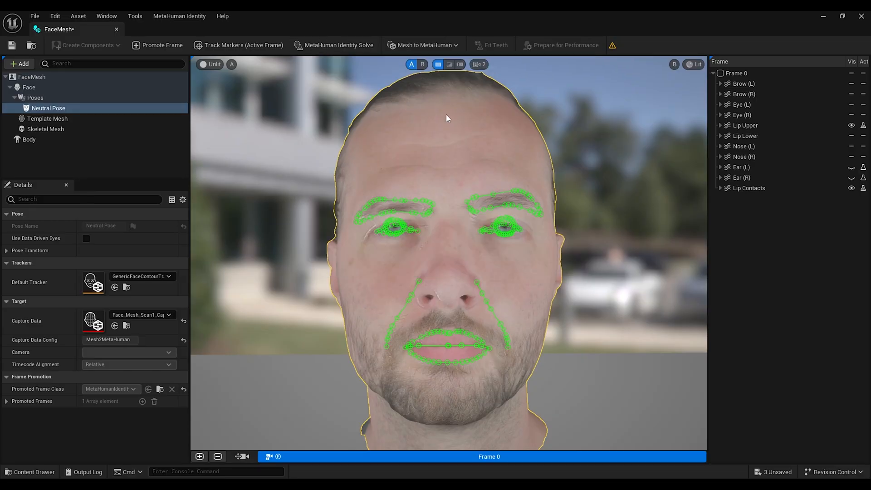
Step: Compare the solved template with the scan in the A/B wipe view, then save and close the FaceMesh identity
{"action": "left_click", "coordinate": [244, 457]}
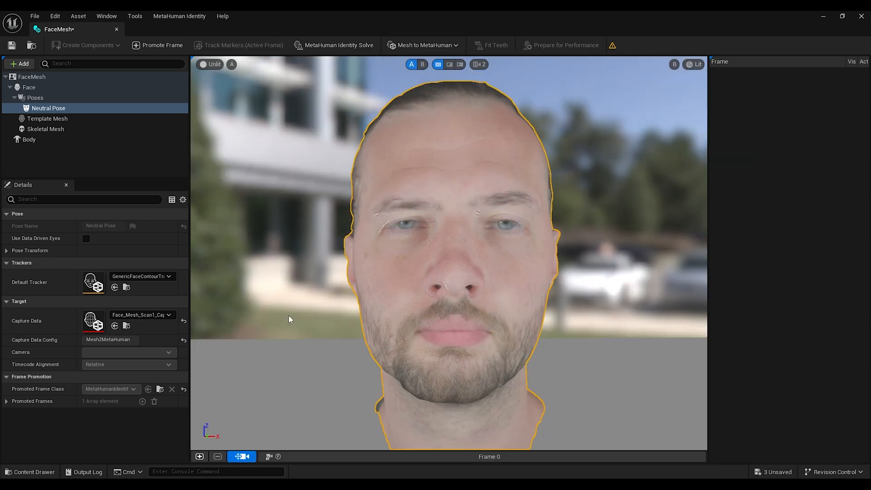
{"action": "right_click_drag", "start_coordinate": [318, 297], "coordinate": [459, 298]}
{"action": "key", "text": "a"}
{"action": "left_click", "coordinate": [449, 64]}
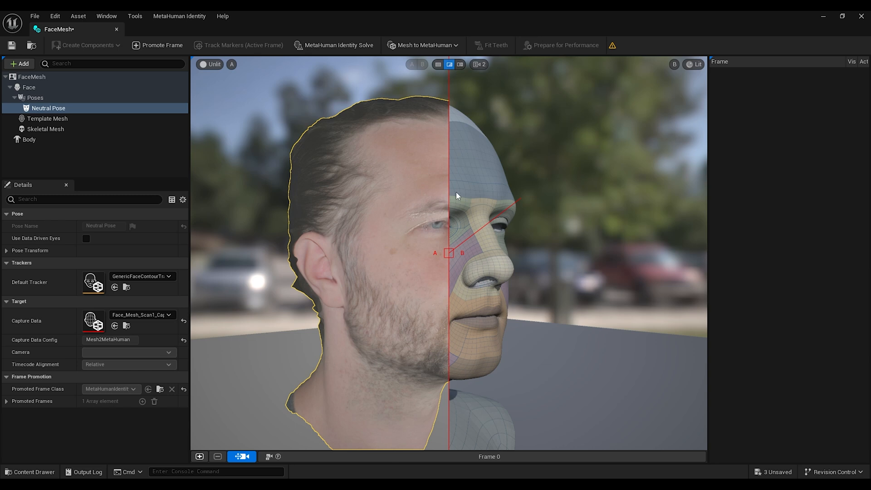
{"action": "scroll", "coordinate": [449, 253], "scroll_direction": "up", "scroll_amount": 5}
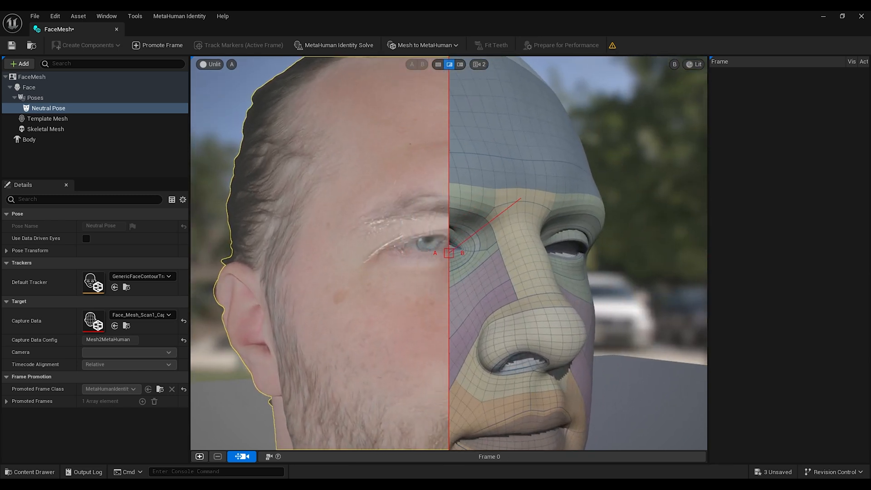
{"action": "right_click_drag", "start_coordinate": [456, 245], "coordinate": [447, 250]}
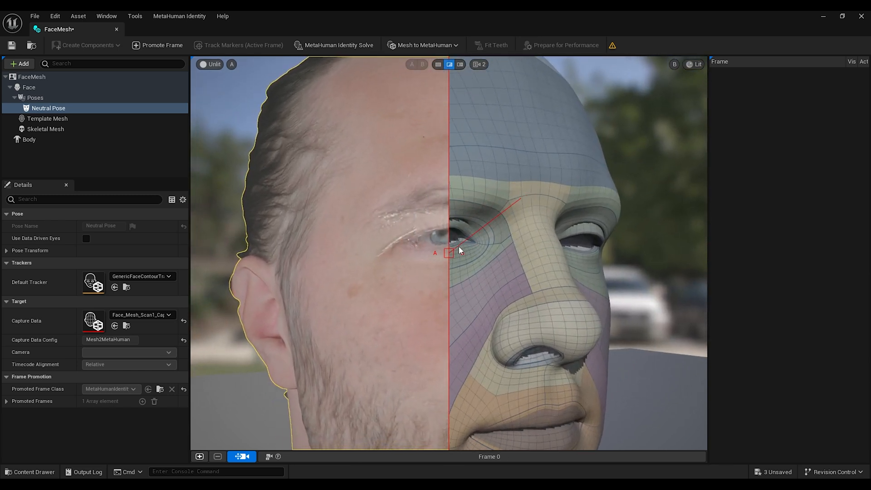
{"action": "left_click_drag", "start_coordinate": [451, 253], "coordinate": [493, 269]}
{"action": "left_click_drag", "start_coordinate": [424, 267], "coordinate": [476, 268], "text": "alt"}
{"action": "right_click_drag", "start_coordinate": [498, 264], "coordinate": [453, 265]}
{"action": "left_click_drag", "start_coordinate": [488, 272], "coordinate": [335, 274]}
{"action": "left_click_drag", "start_coordinate": [597, 270], "coordinate": [450, 272], "text": "alt"}
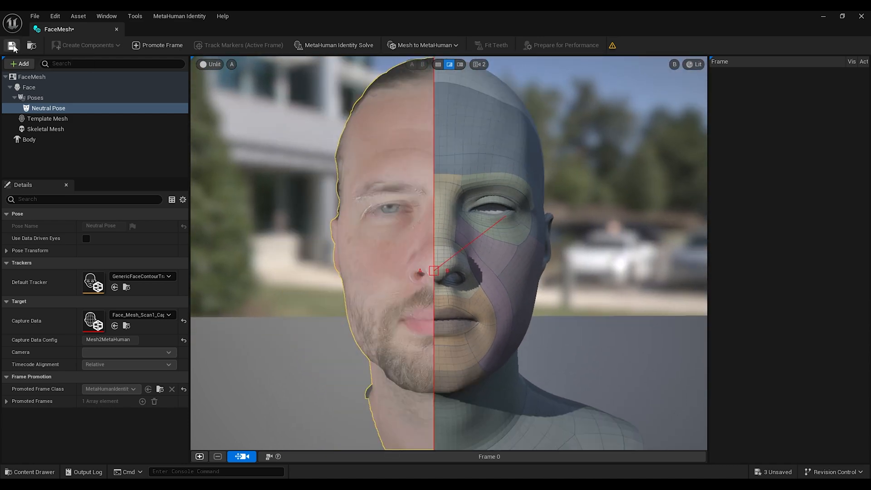
{"action": "left_click", "coordinate": [13, 46]}
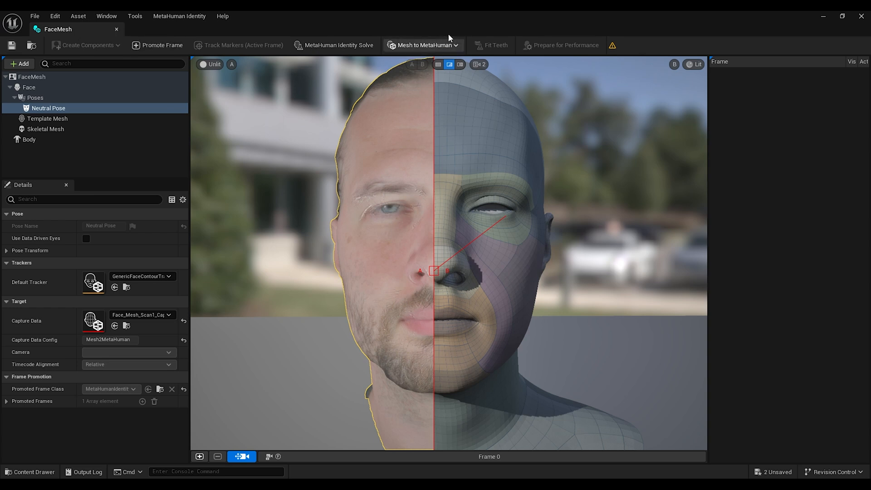
{"action": "left_click", "coordinate": [117, 29]}
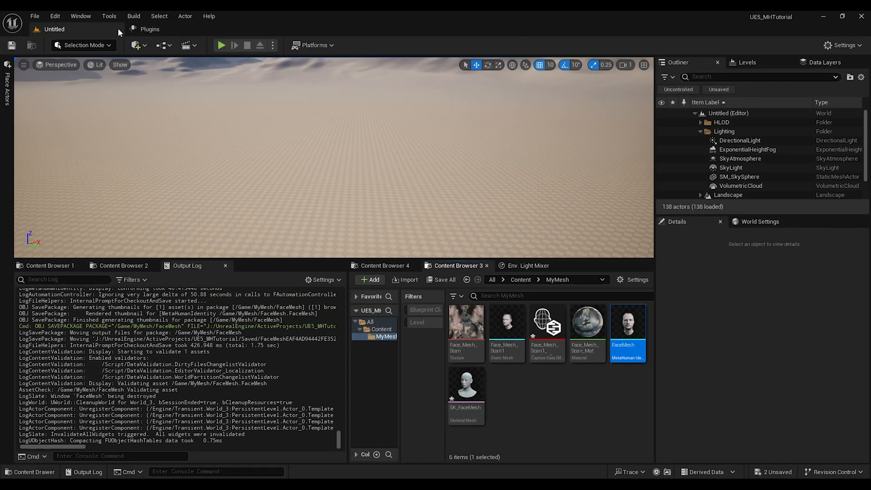
Step: Show the Face_Mesh_Scan1 asset in Explorer and go up to the UE5_MHTutorial project folder
{"action": "right_click", "coordinate": [511, 323]}
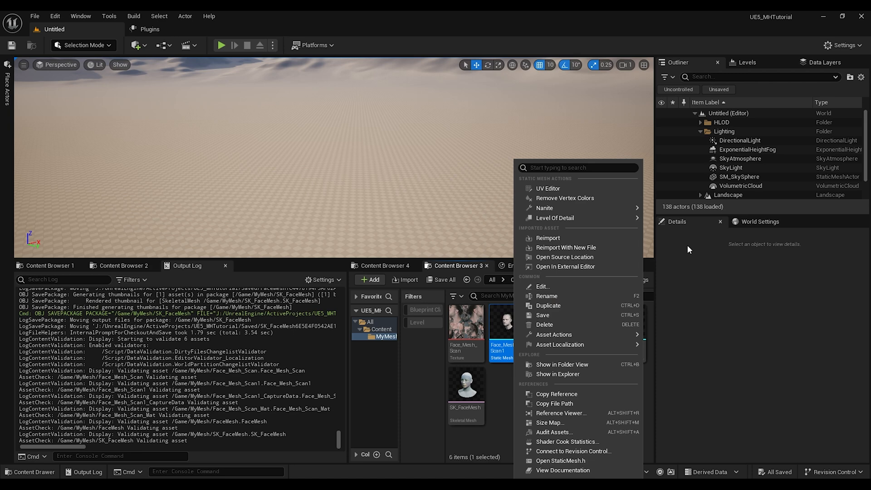
{"action": "left_click", "coordinate": [558, 375]}
{"action": "left_click_drag", "start_coordinate": [350, 181], "coordinate": [453, 145]}
{"action": "left_click", "coordinate": [383, 166]}
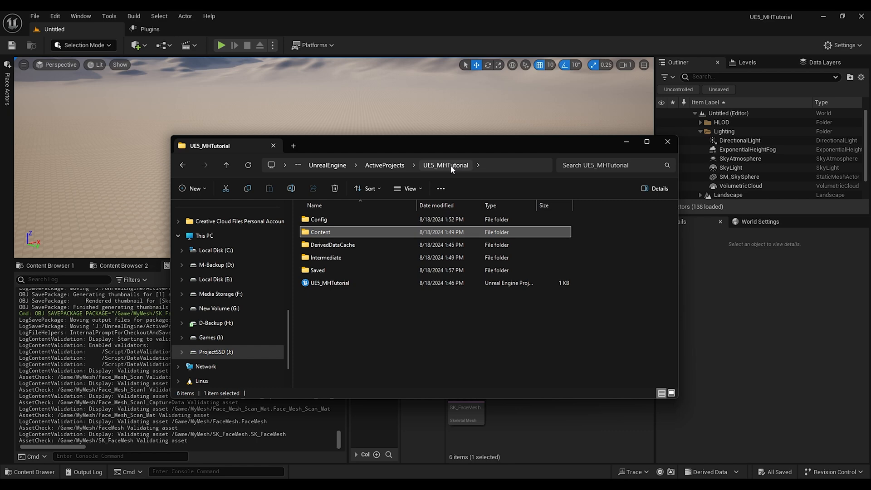
Step: Open the project's Saved/FaceMesh folder in Explorer and select the ConformalFaceMesh OBJ file
{"action": "double_click", "coordinate": [325, 270]}
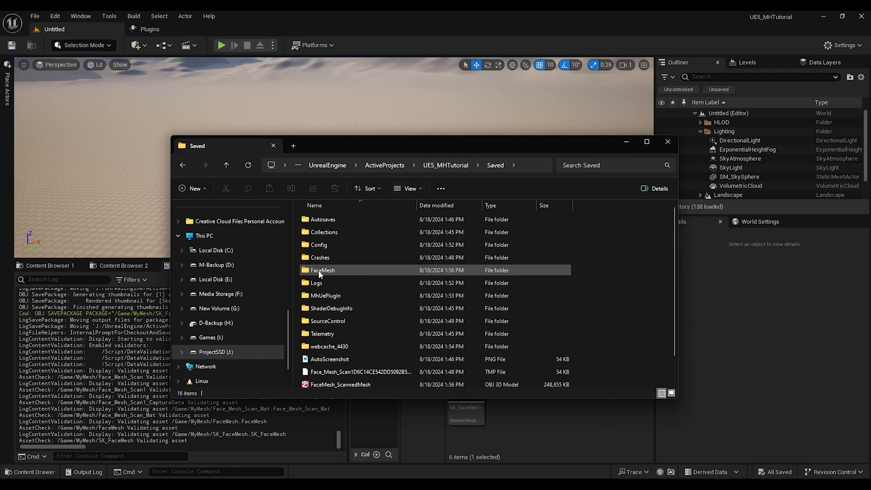
{"action": "left_click_drag", "start_coordinate": [456, 141], "coordinate": [425, 159]}
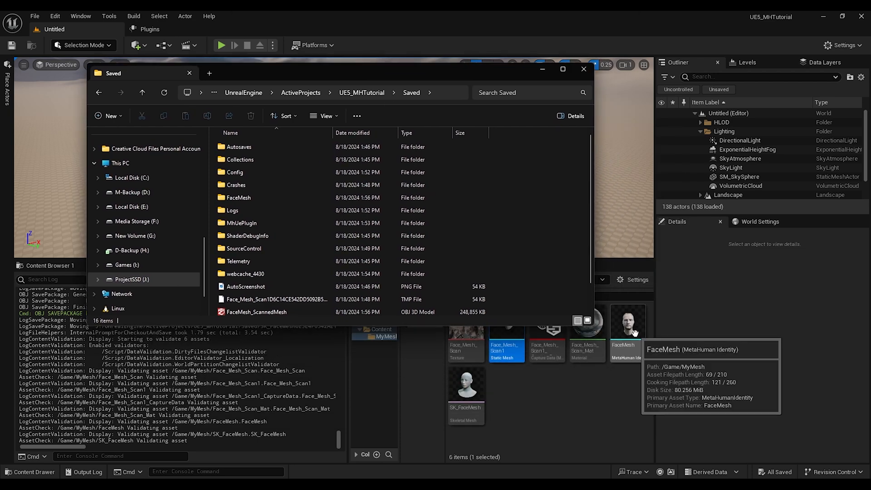
{"action": "double_click", "coordinate": [242, 198]}
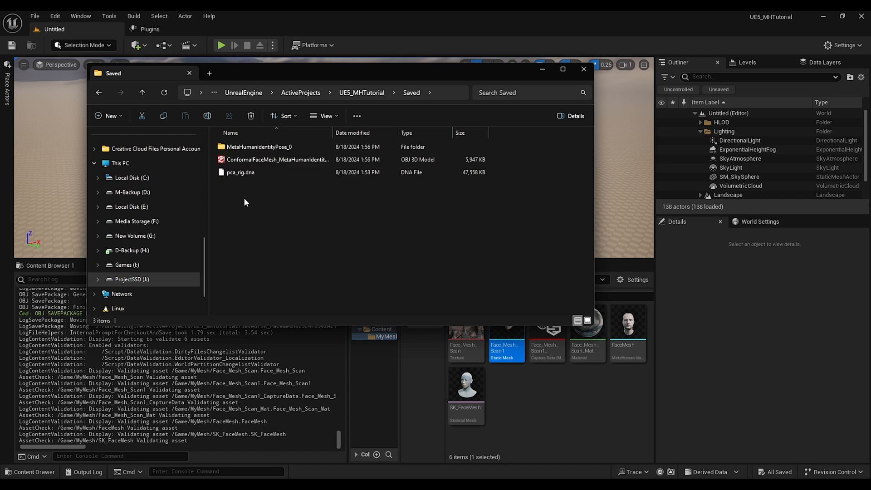
{"action": "left_click", "coordinate": [225, 163]}
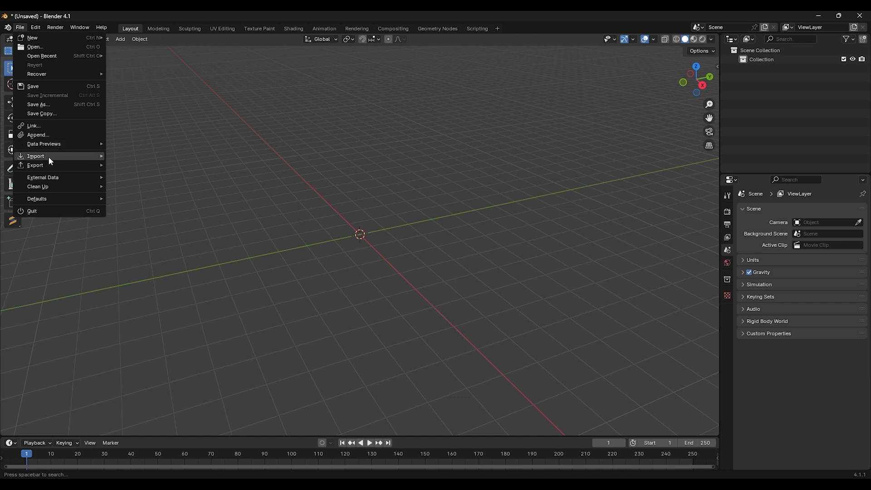
Step: Import the ConformalFaceMesh Wavefront (.obj) file into Blender
{"action": "mouse_move", "coordinate": [49, 157]}
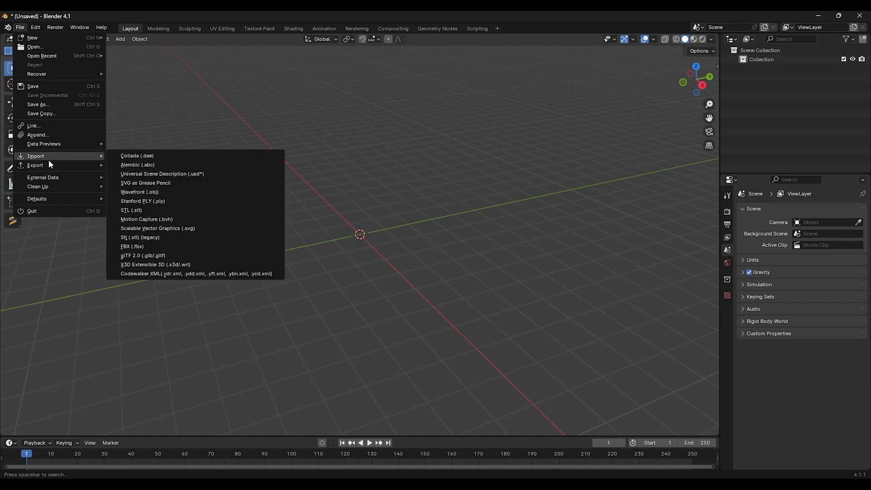
{"action": "left_click", "coordinate": [140, 192]}
{"action": "left_click", "coordinate": [594, 362]}
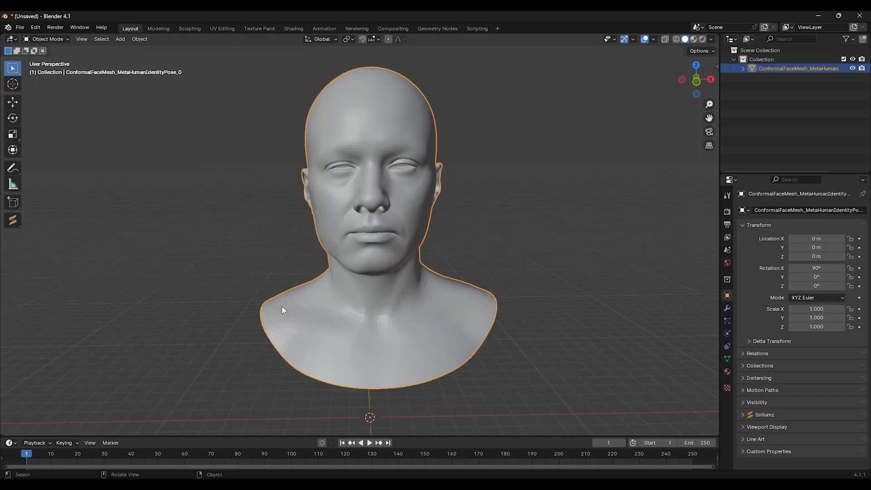
{"action": "mouse_move", "coordinate": [281, 310]}
{"action": "middle_mouse_down"}
{"action": "mouse_move", "coordinate": [387, 305]}
{"action": "mouse_move", "coordinate": [288, 295]}
{"action": "mouse_move", "coordinate": [282, 310]}
{"action": "middle_mouse_up"}
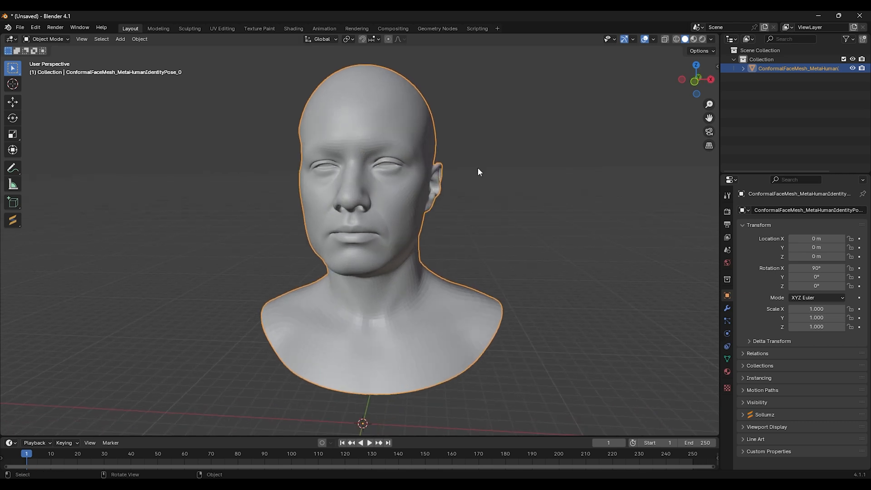
Step: Add a Weighted Normal modifier to the imported head mesh and apply it
{"action": "left_click", "coordinate": [727, 308]}
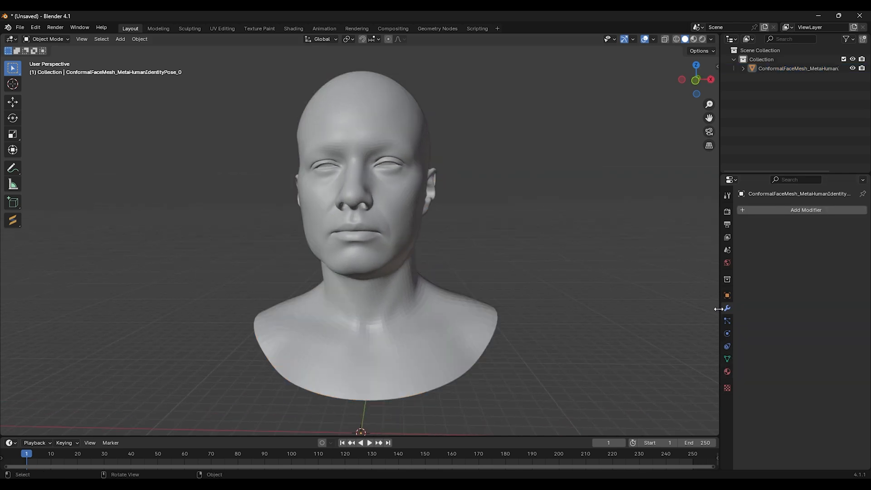
{"action": "left_click", "coordinate": [805, 210]}
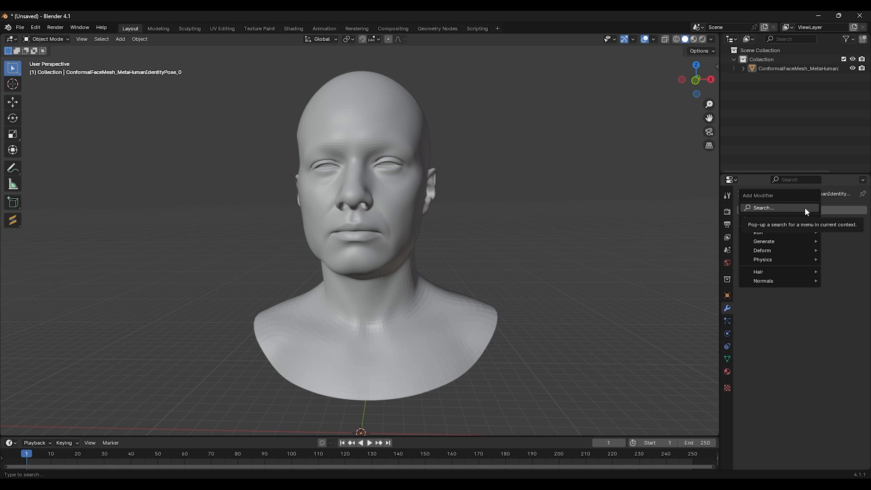
{"action": "type", "text": "nomal"}
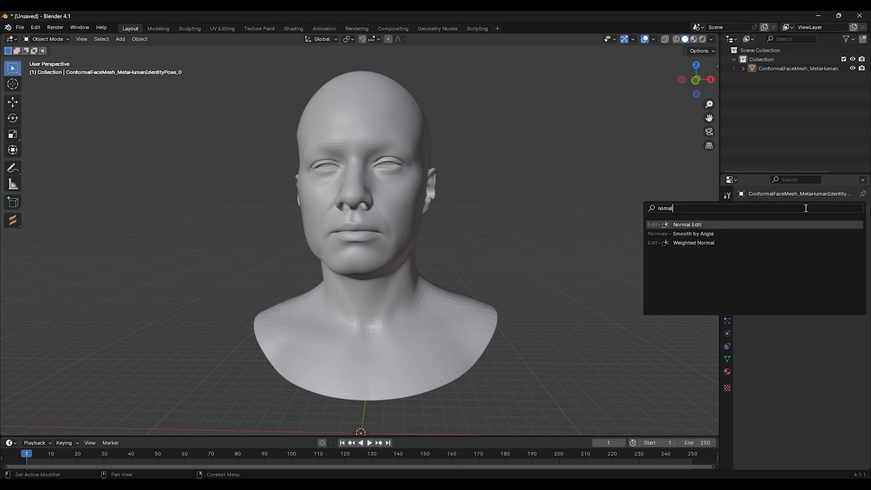
{"action": "left_click", "coordinate": [688, 243]}
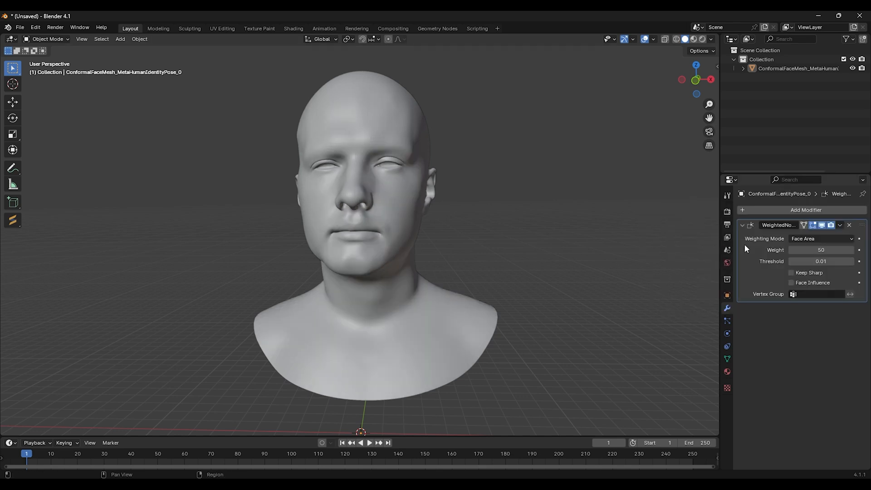
{"action": "left_click", "coordinate": [840, 225]}
{"action": "left_click", "coordinate": [815, 235]}
Step: Switch the head mesh to Sculpt Mode and open the brush's Symmetry settings with X mirroring
{"action": "middle_click_drag", "start_coordinate": [380, 230], "coordinate": [315, 132]}
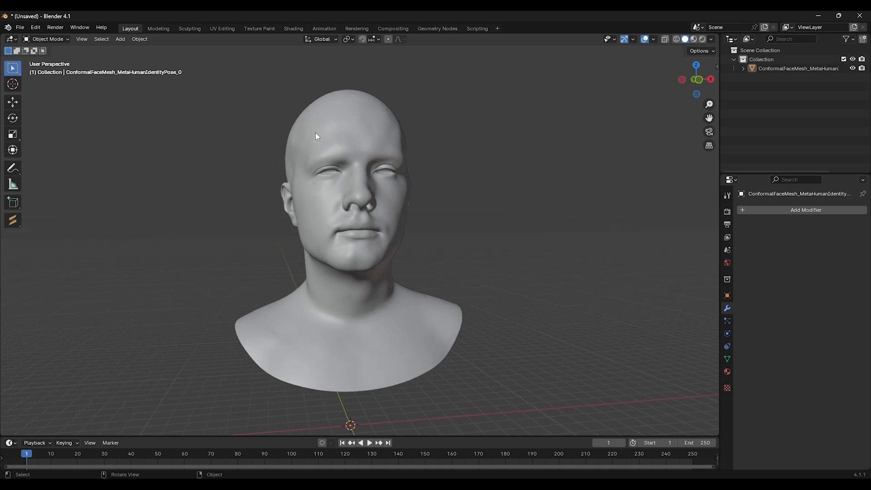
{"action": "left_click", "coordinate": [50, 39]}
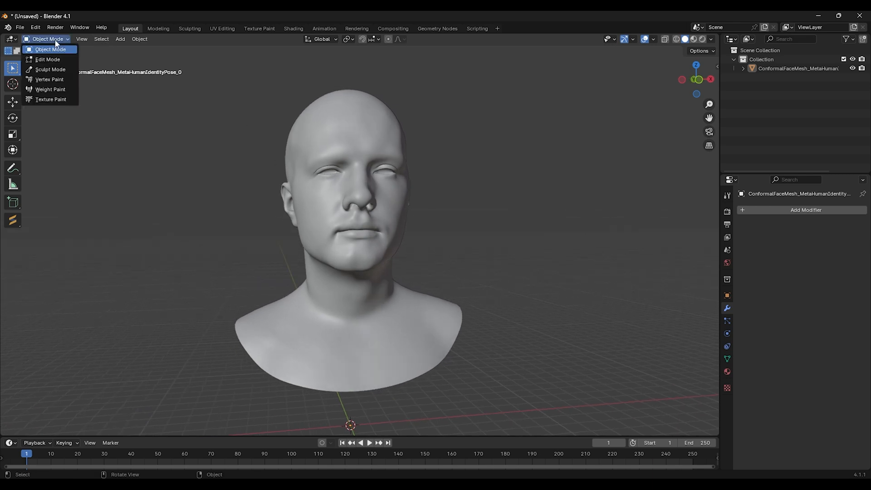
{"action": "left_click", "coordinate": [50, 69]}
{"action": "scroll", "coordinate": [325, 205], "scroll_direction": "up", "scroll_amount": 2}
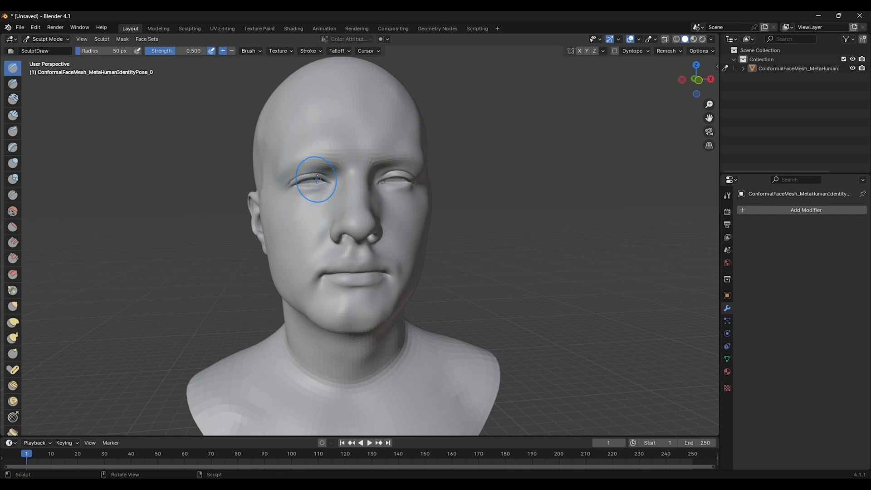
{"action": "mouse_move", "coordinate": [332, 278]}
{"action": "middle_mouse_down"}
{"action": "mouse_move", "coordinate": [286, 234]}
{"action": "mouse_move", "coordinate": [198, 208]}
{"action": "middle_mouse_up"}
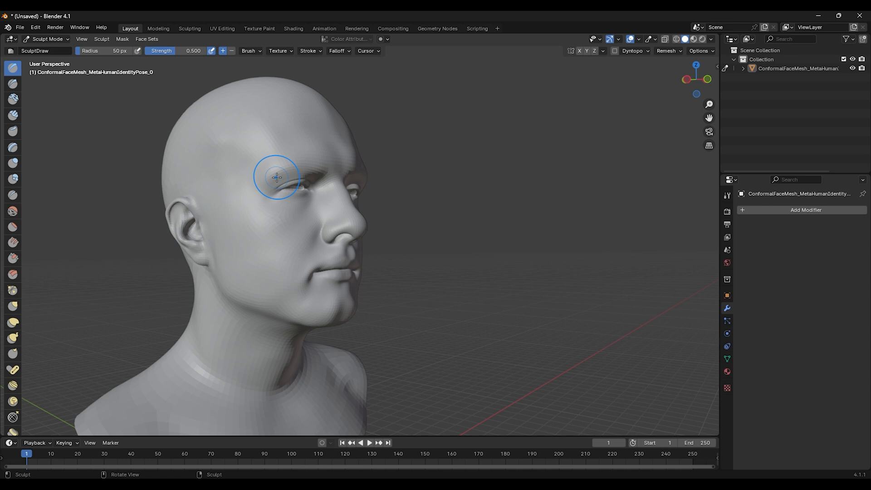
{"action": "mouse_move", "coordinate": [303, 188]}
{"action": "middle_mouse_down"}
{"action": "mouse_move", "coordinate": [279, 211]}
{"action": "mouse_move", "coordinate": [292, 238]}
{"action": "mouse_move", "coordinate": [255, 236]}
{"action": "mouse_move", "coordinate": [301, 218]}
{"action": "middle_mouse_up"}
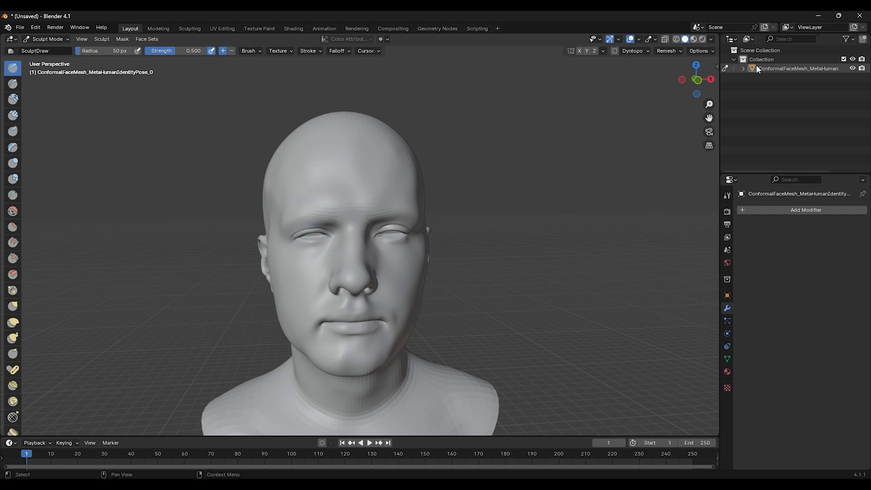
{"action": "left_click", "coordinate": [728, 196]}
{"action": "scroll", "coordinate": [773, 310], "scroll_direction": "down", "scroll_amount": 2}
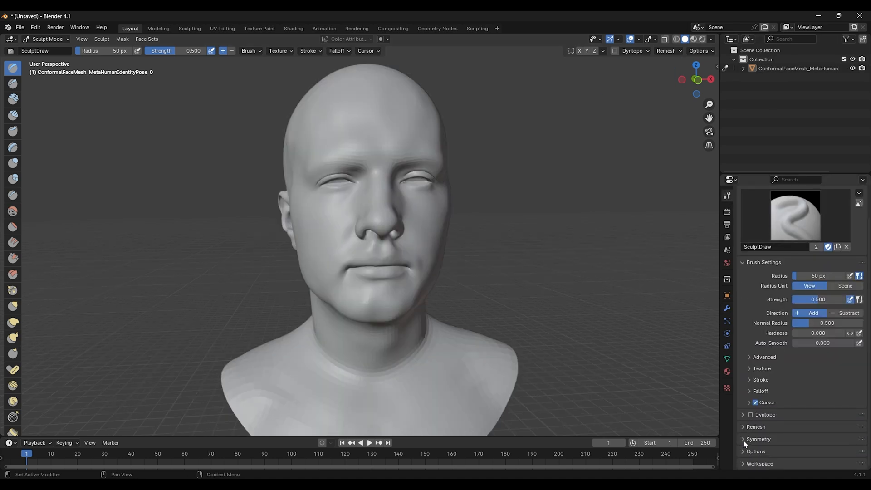
{"action": "left_click", "coordinate": [743, 441]}
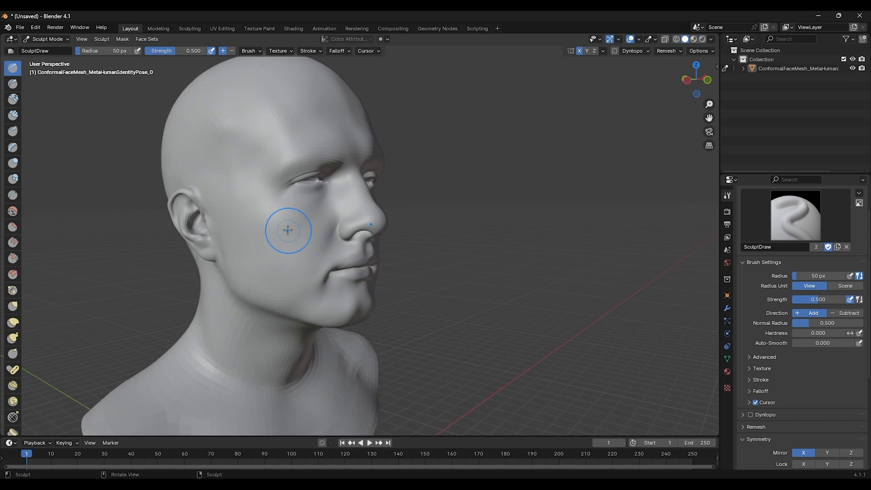
Step: Sculpt the face and head with the Draw brush using mirrored symmetry
{"action": "mouse_move", "coordinate": [282, 230]}
{"action": "left_mouse_down"}
{"action": "mouse_move", "coordinate": [253, 253]}
{"action": "mouse_move", "coordinate": [294, 267]}
{"action": "mouse_move", "coordinate": [335, 318]}
{"action": "mouse_move", "coordinate": [352, 318]}
{"action": "left_mouse_up"}
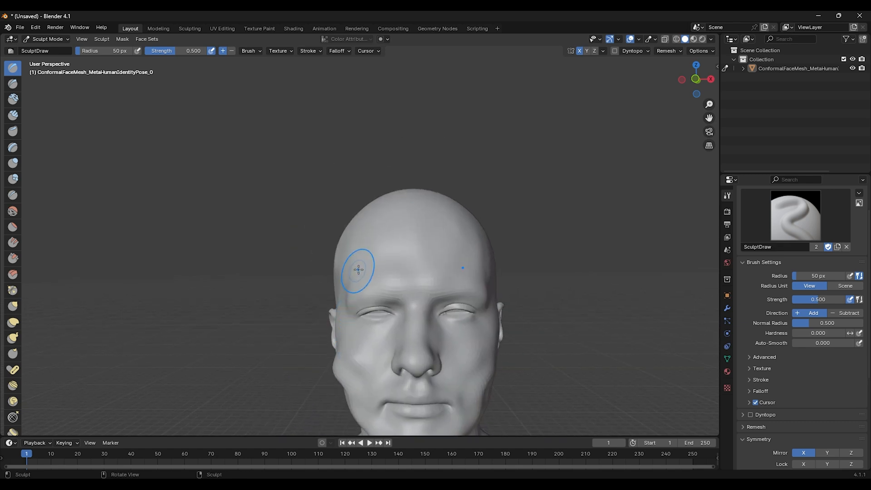
{"action": "left_click_drag", "start_coordinate": [360, 262], "coordinate": [408, 246]}
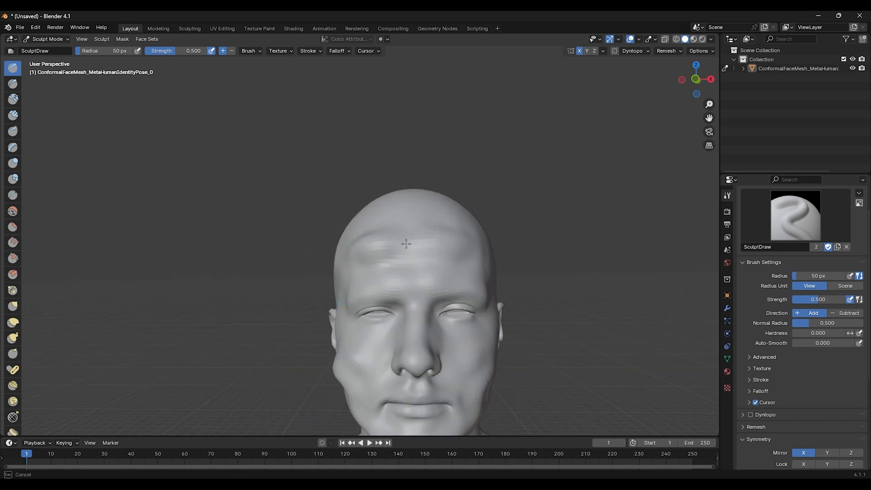
{"action": "left_click_drag", "start_coordinate": [408, 246], "coordinate": [455, 215]}
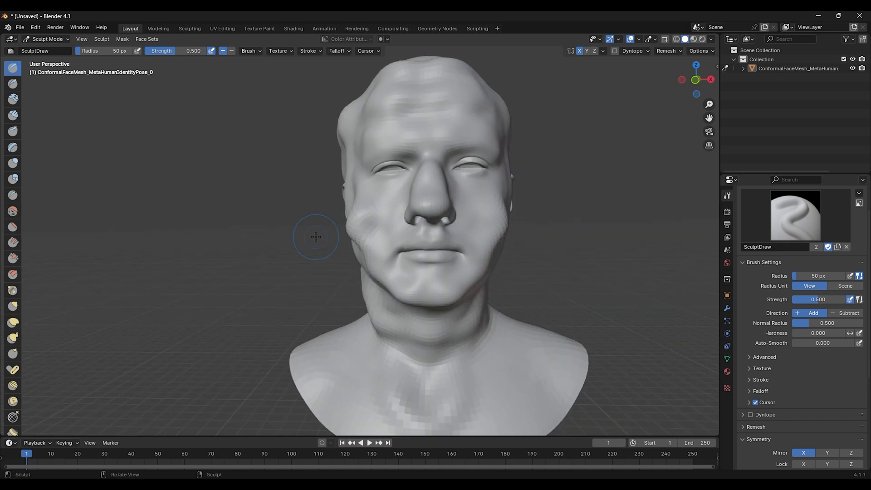
{"action": "middle_click_drag", "start_coordinate": [254, 136], "coordinate": [324, 116]}
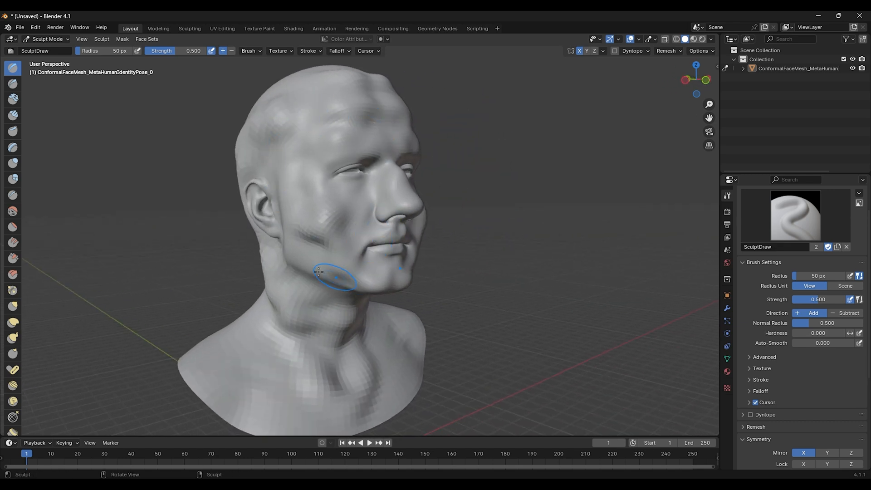
{"action": "middle_click_drag", "start_coordinate": [319, 271], "coordinate": [359, 254]}
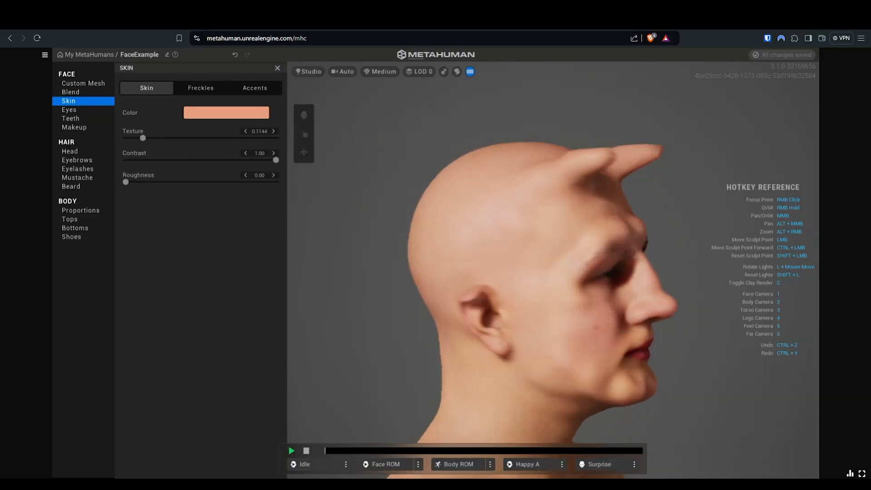
{"action": "right_click_drag", "start_coordinate": [771, 331], "coordinate": [646, 335]}
{"action": "right_click_drag", "start_coordinate": [441, 328], "coordinate": [522, 316]}
{"action": "right_click_drag", "start_coordinate": [622, 309], "coordinate": [724, 271]}
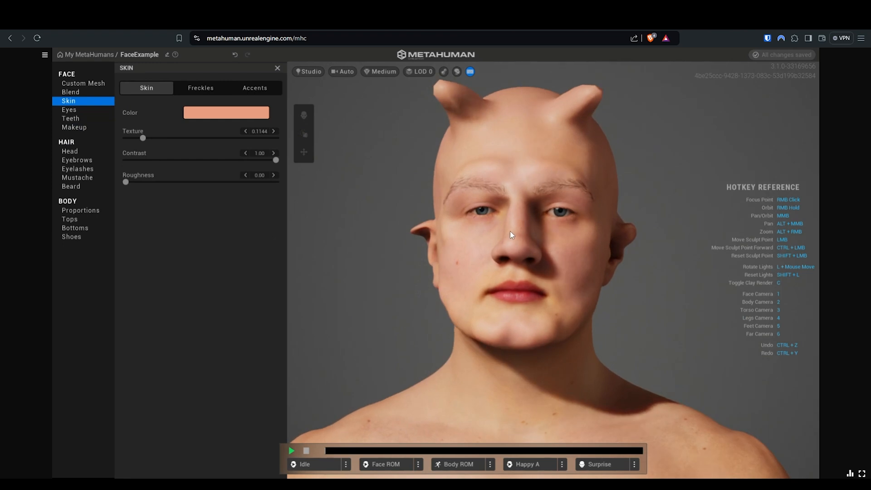
{"action": "mouse_move", "coordinate": [458, 260]}
{"action": "right_mouse_down"}
{"action": "mouse_move", "coordinate": [664, 265]}
{"action": "mouse_move", "coordinate": [443, 250]}
{"action": "mouse_move", "coordinate": [579, 240]}
{"action": "mouse_move", "coordinate": [506, 286]}
{"action": "mouse_move", "coordinate": [336, 257]}
{"action": "right_mouse_up"}
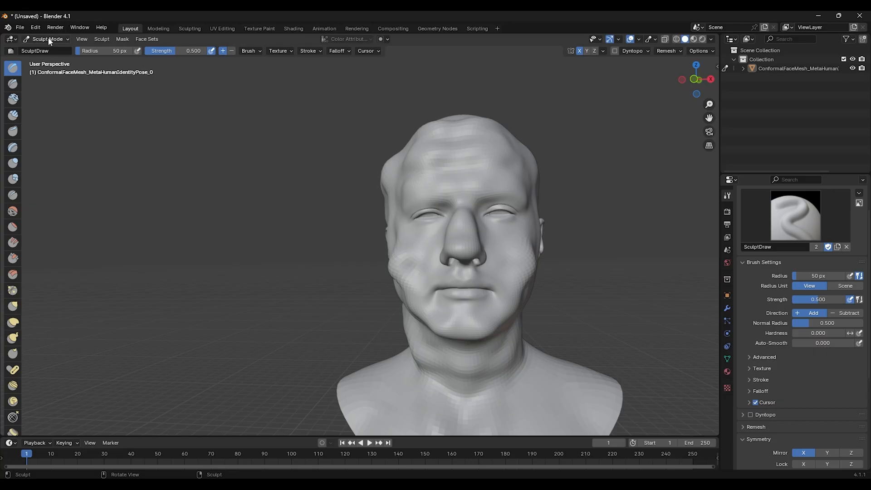
Step: Return to Object Mode and start exporting the sculpted mesh
{"action": "left_click", "coordinate": [45, 39]}
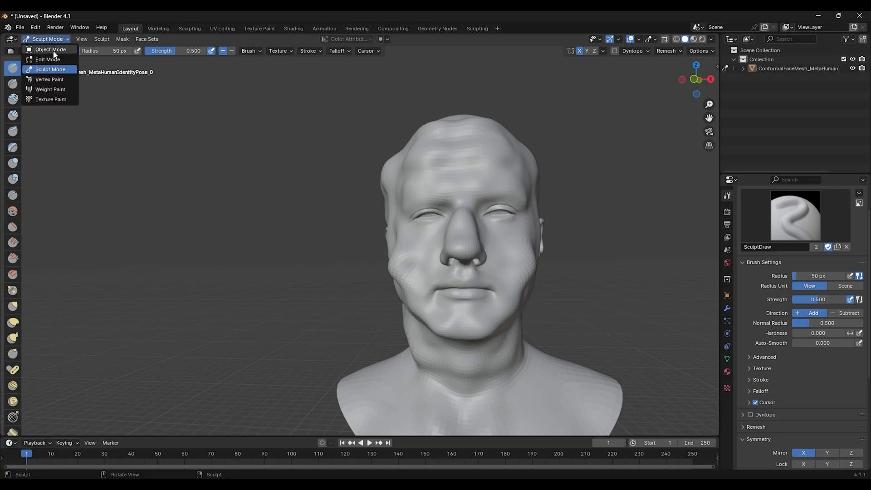
{"action": "left_click", "coordinate": [43, 50]}
{"action": "left_click", "coordinate": [20, 28]}
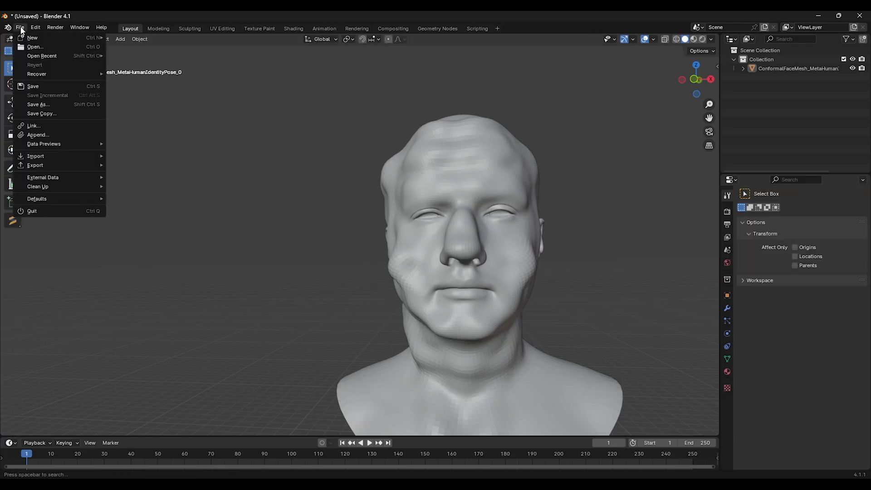
{"action": "mouse_move", "coordinate": [56, 165]}
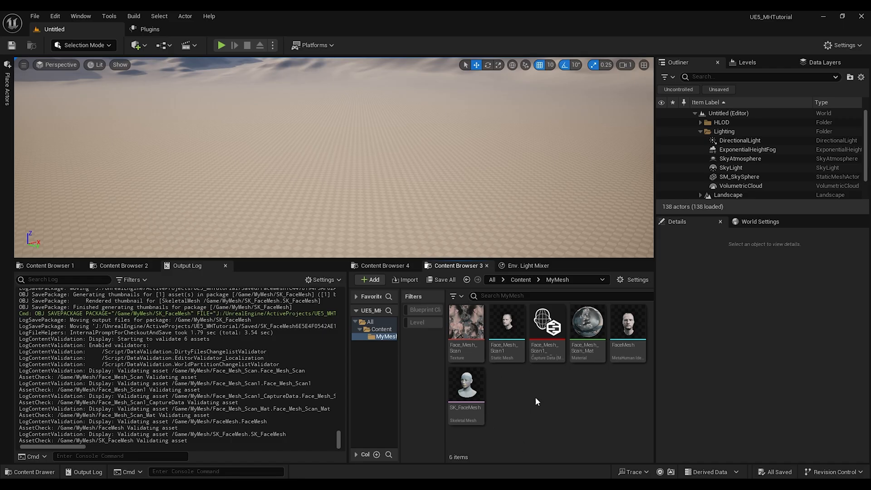
Step: Create a new folder named Edited inside the MyMesh content folder
{"action": "right_click", "coordinate": [522, 407]}
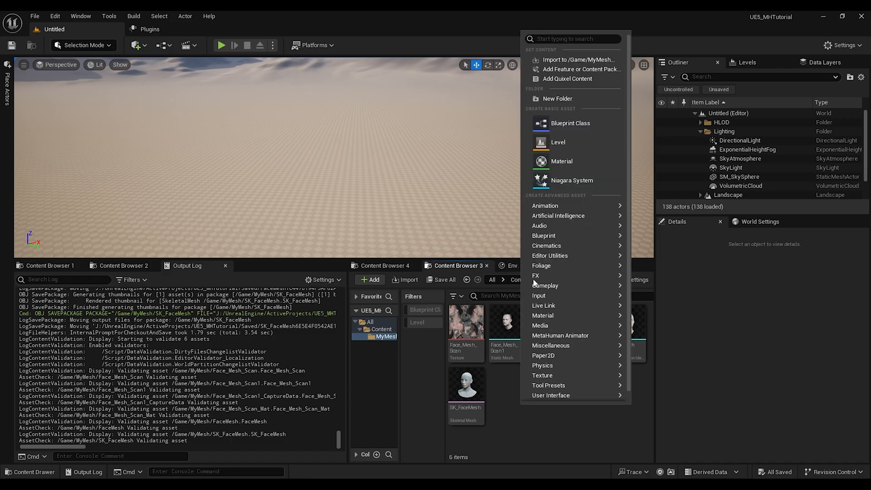
{"action": "left_click", "coordinate": [570, 96]}
{"action": "type", "text": "Edited"}
{"action": "key", "text": "Return"}
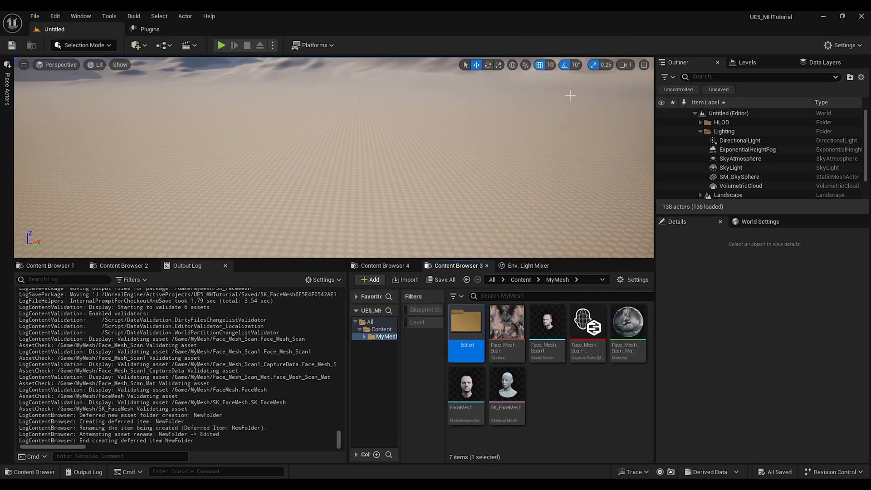
Step: Open the Edited folder and import the ConformalFaceMesh OBJ into it with the default pipeline
{"action": "double_click", "coordinate": [465, 316]}
{"action": "key", "text": "alt+Tab"}
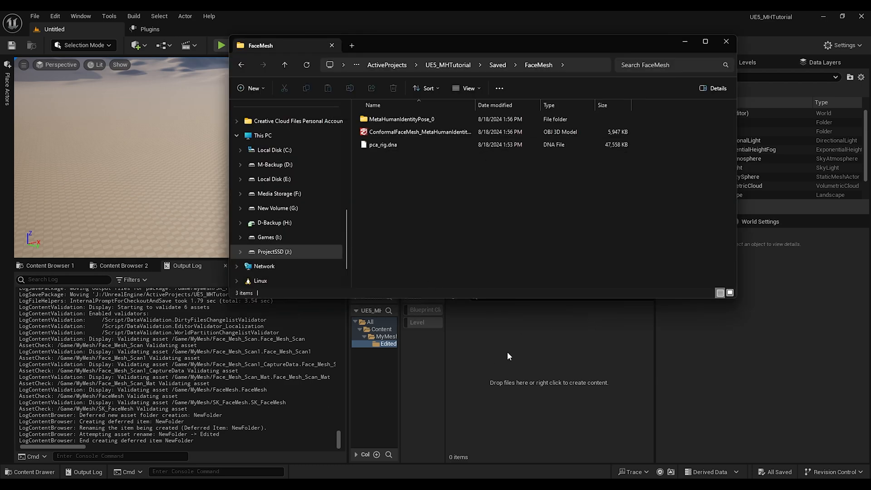
{"action": "left_click", "coordinate": [415, 132]}
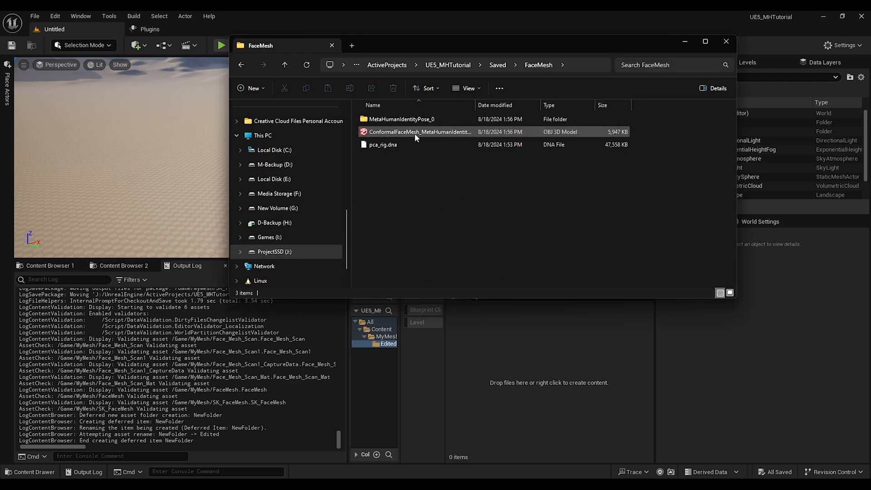
{"action": "left_click", "coordinate": [410, 132], "text": "ctrl"}
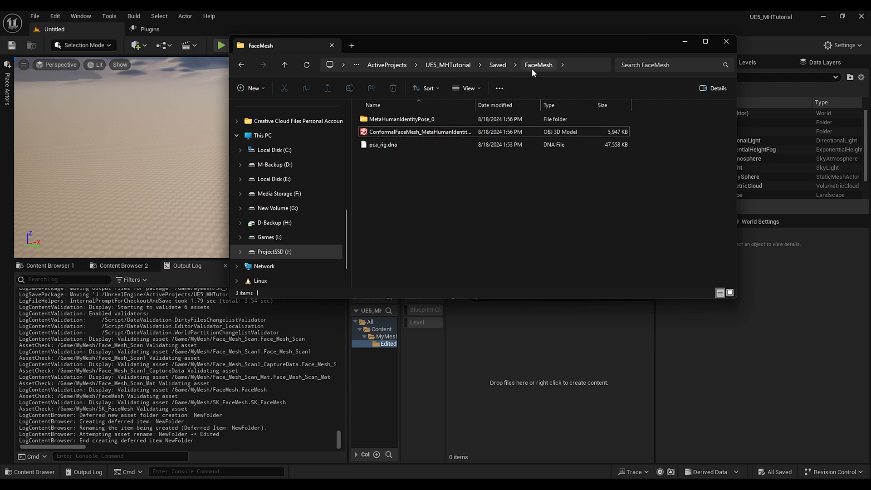
{"action": "left_click_drag", "start_coordinate": [413, 131], "coordinate": [581, 383]}
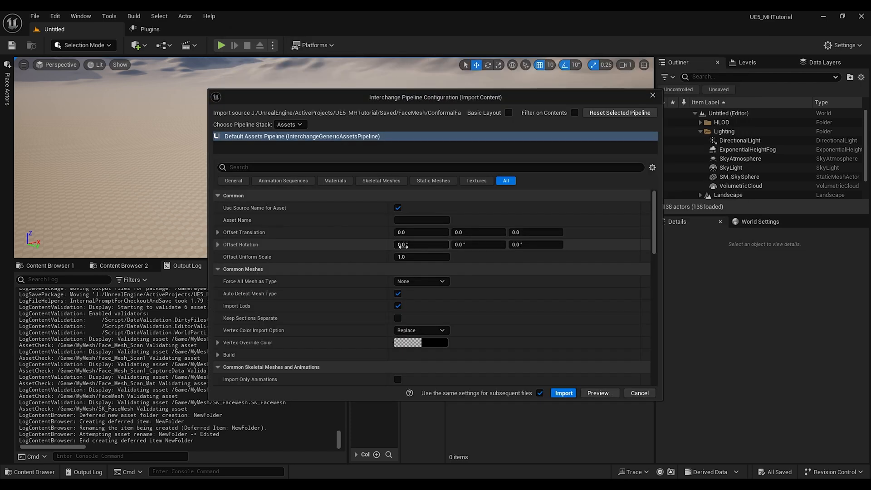
{"action": "left_click", "coordinate": [565, 393]}
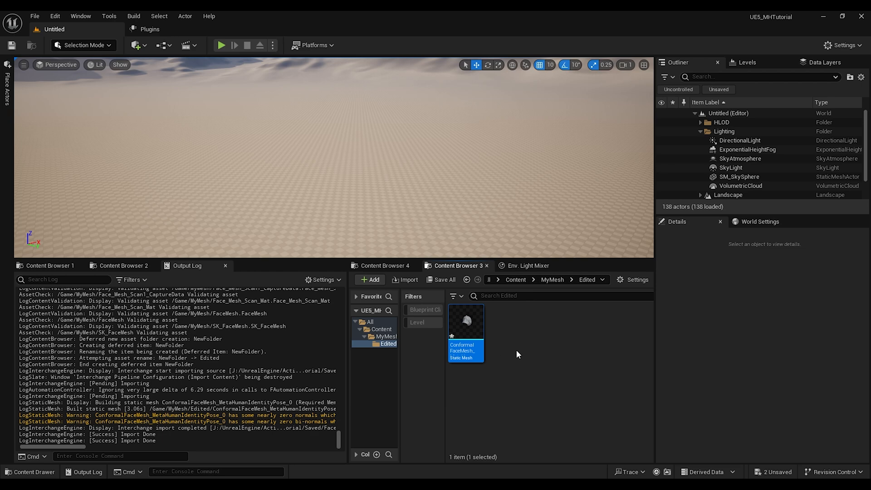
Step: Create a MetaHuman Identity named CyberViking in the Edited folder and open it
{"action": "right_click", "coordinate": [508, 340]}
{"action": "mouse_move", "coordinate": [520, 400]}
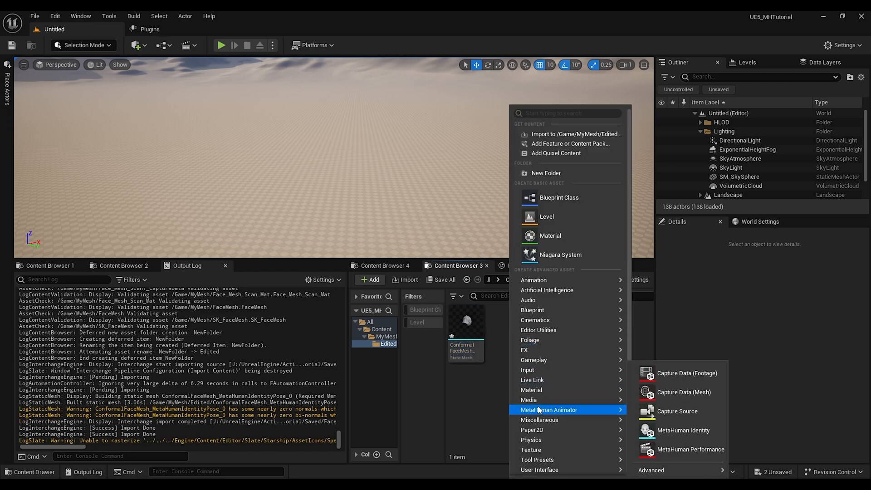
{"action": "left_click", "coordinate": [673, 430]}
{"action": "key", "text": "BackSpace"}
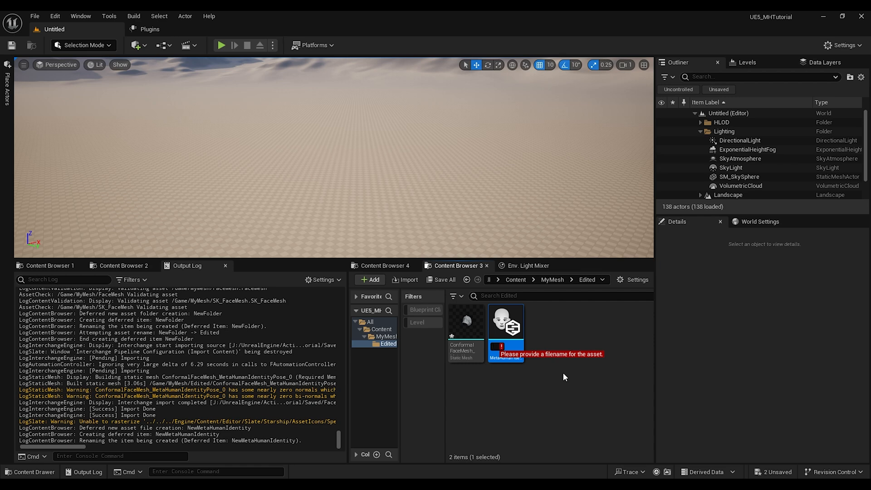
{"action": "type", "text": "CyberViking"}
{"action": "key", "text": "Return"}
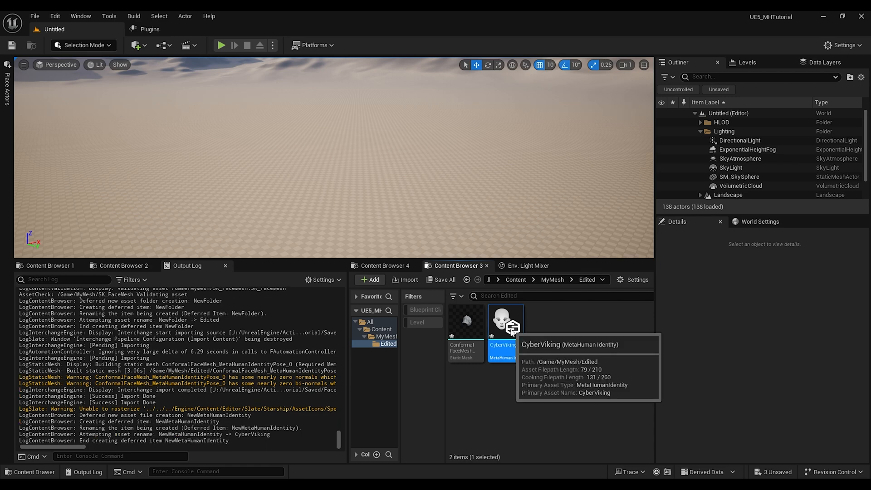
{"action": "double_click", "coordinate": [511, 333]}
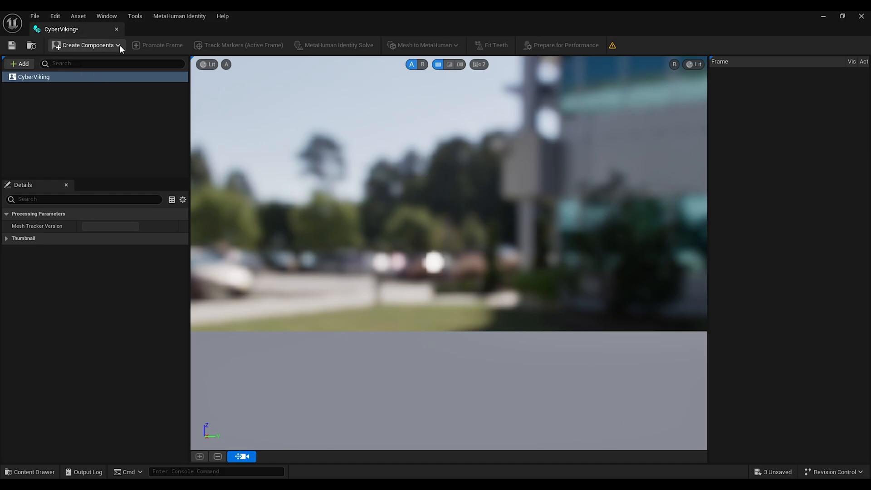
Step: Configure the CyberViking identity's components from the conformed mesh
{"action": "left_click", "coordinate": [78, 17]}
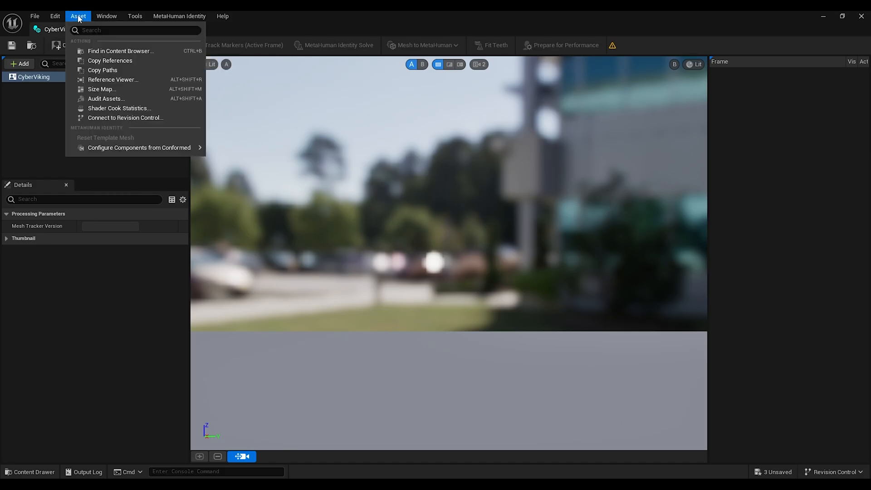
{"action": "mouse_move", "coordinate": [116, 150]}
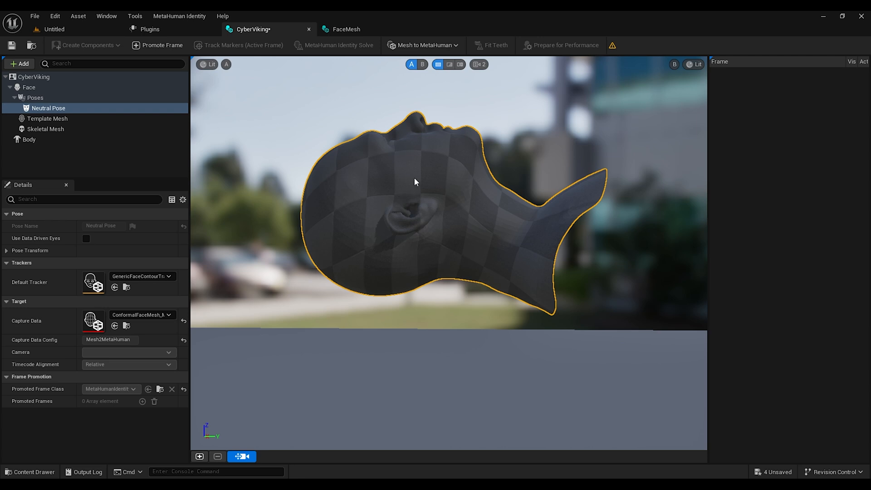
Step: Check the Mesh to MetaHuman options in the FaceMesh identity, then return to CyberViking
{"action": "left_click", "coordinate": [359, 30]}
{"action": "left_click", "coordinate": [438, 44]}
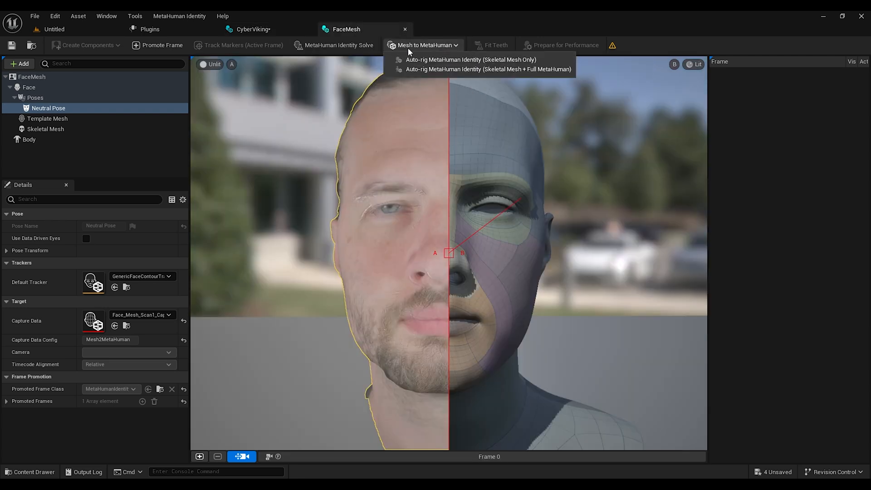
{"action": "left_click", "coordinate": [271, 30]}
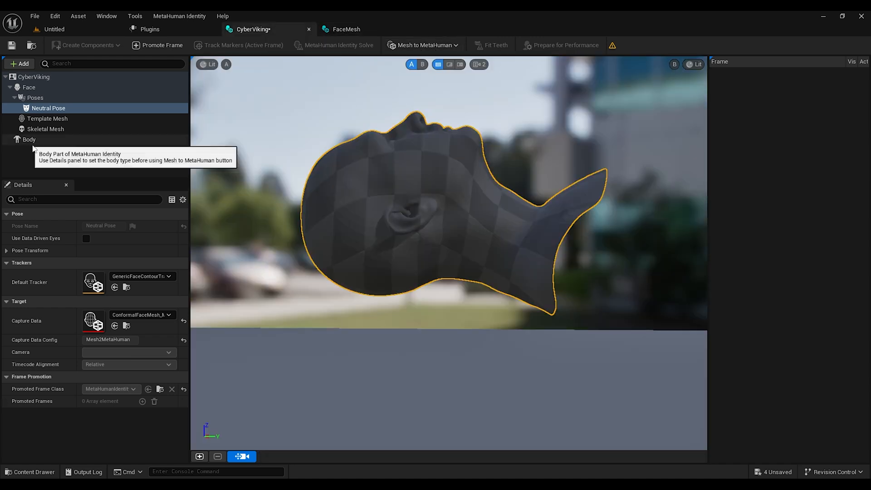
Step: Select the Body part and auto-rig the identity as Skeletal Mesh + Full MetaHuman
{"action": "left_click", "coordinate": [29, 139]}
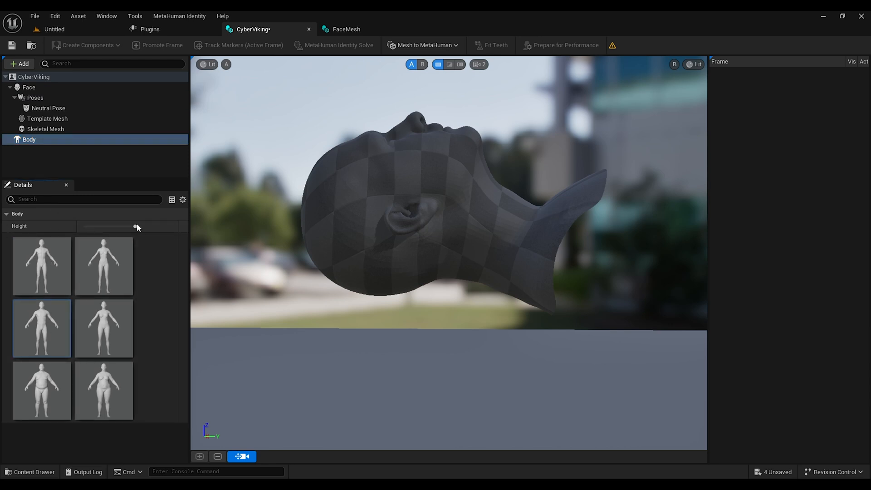
{"action": "left_click", "coordinate": [431, 46]}
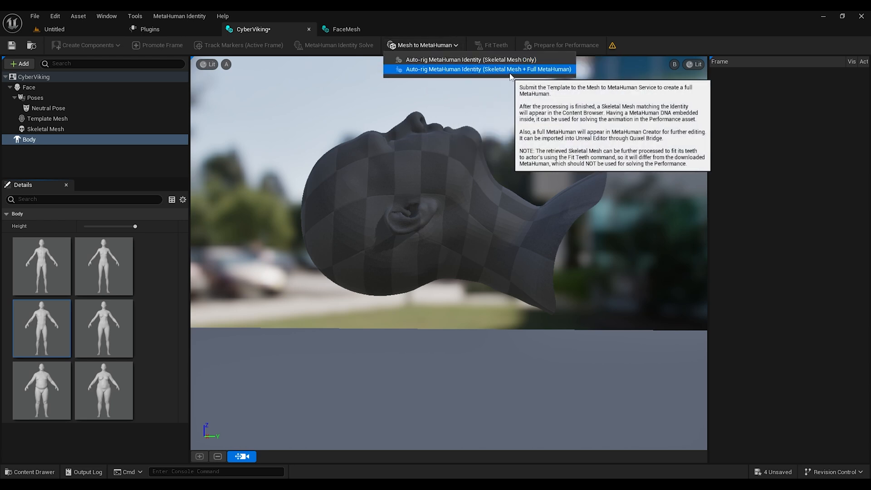
{"action": "left_click", "coordinate": [448, 70]}
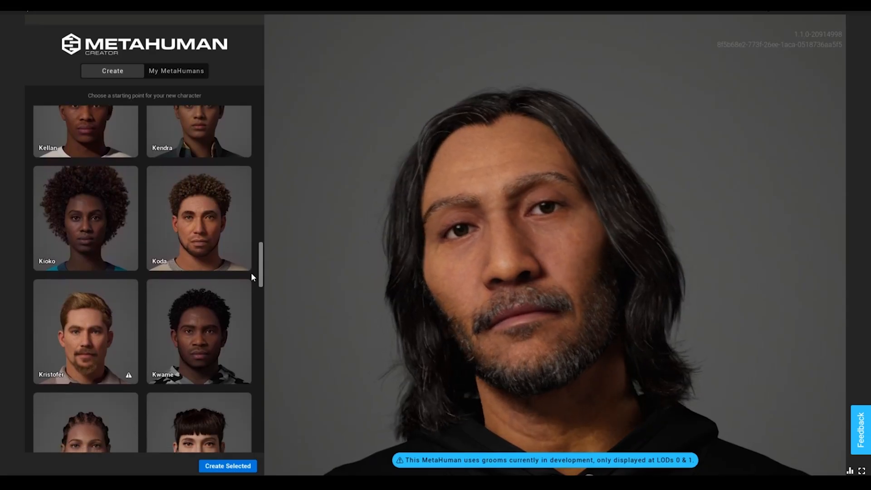
{"action": "left_click_drag", "start_coordinate": [252, 272], "coordinate": [258, 430]}
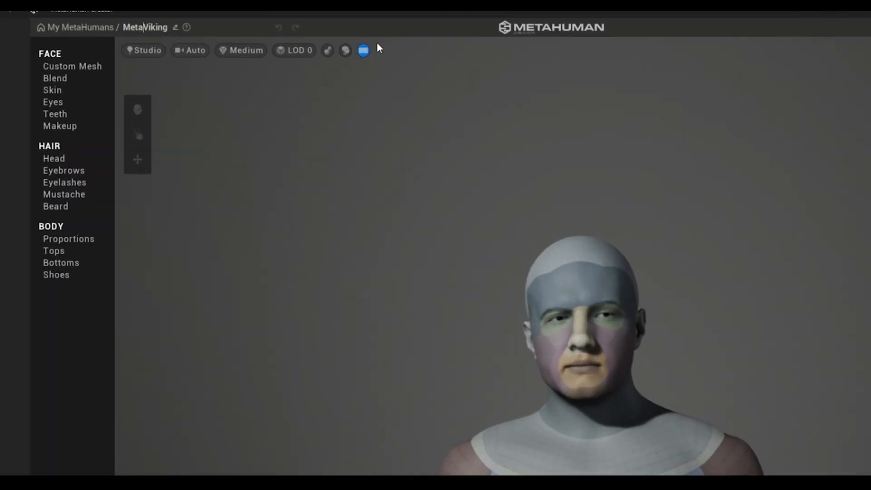
Step: Rename the MetaHuman as CyberViking
{"action": "key", "text": "BackSpace"}
{"action": "key", "text": "BackSpace"}
{"action": "key", "text": "BackSpace"}
{"action": "key", "text": "BackSpace"}
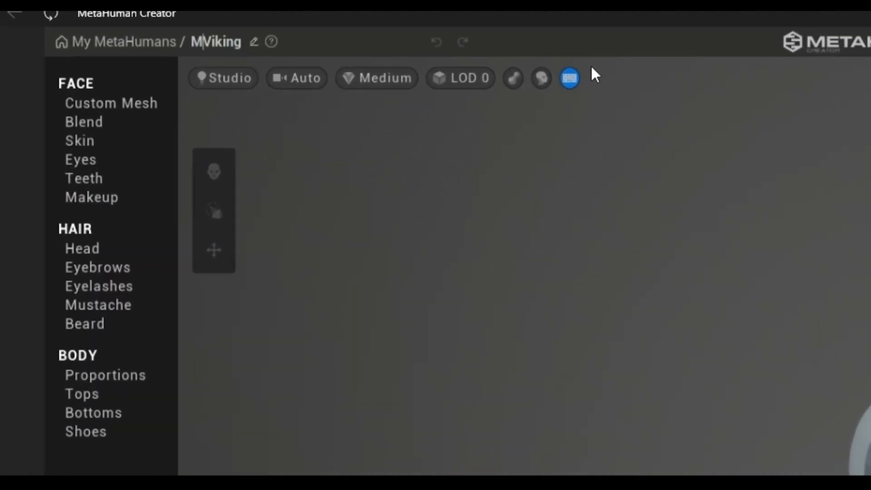
{"action": "type", "text": "Cybe"}
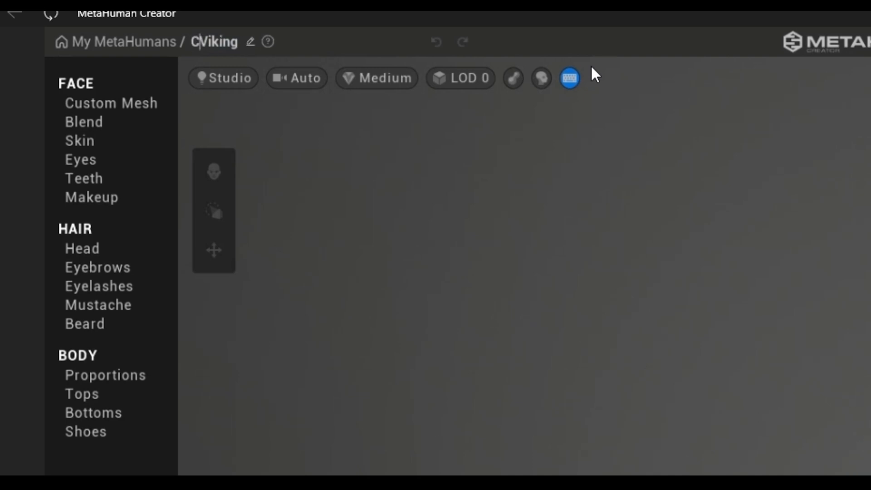
{"action": "type", "text": "r"}
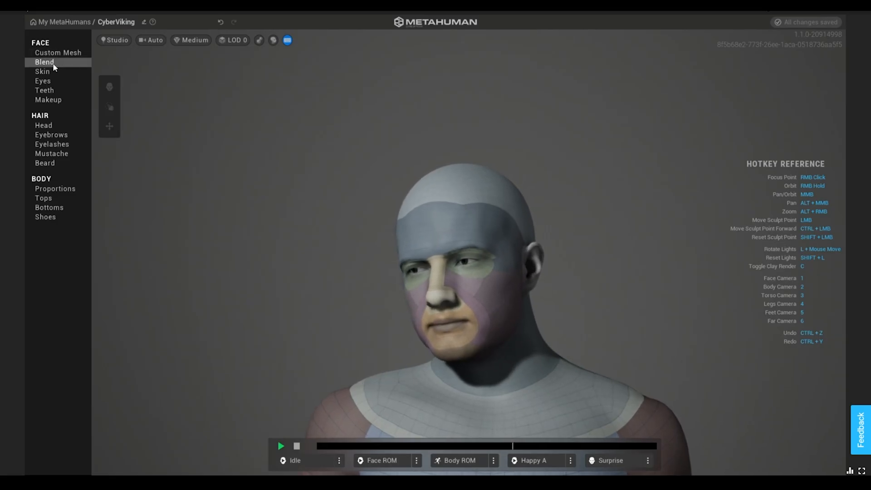
Step: Assign a skin color to the MetaHuman and adjust its skin texture
{"action": "left_click", "coordinate": [47, 71]}
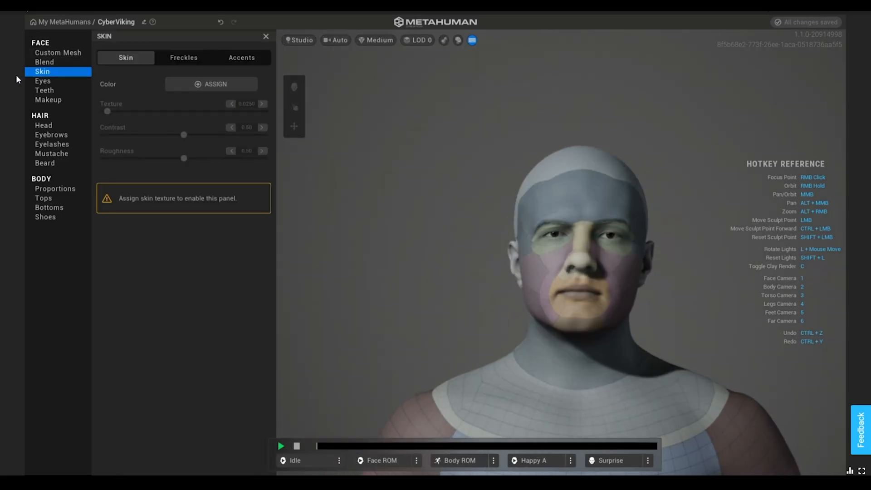
{"action": "left_click", "coordinate": [205, 87]}
{"action": "left_click", "coordinate": [285, 139]}
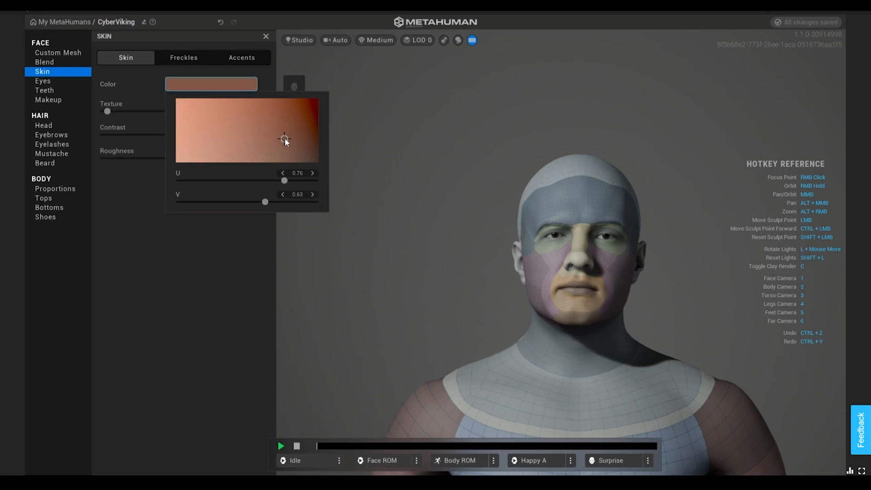
{"action": "left_click", "coordinate": [255, 134]}
{"action": "left_click_drag", "start_coordinate": [255, 134], "coordinate": [253, 133]}
{"action": "left_click_drag", "start_coordinate": [262, 112], "coordinate": [160, 112]}
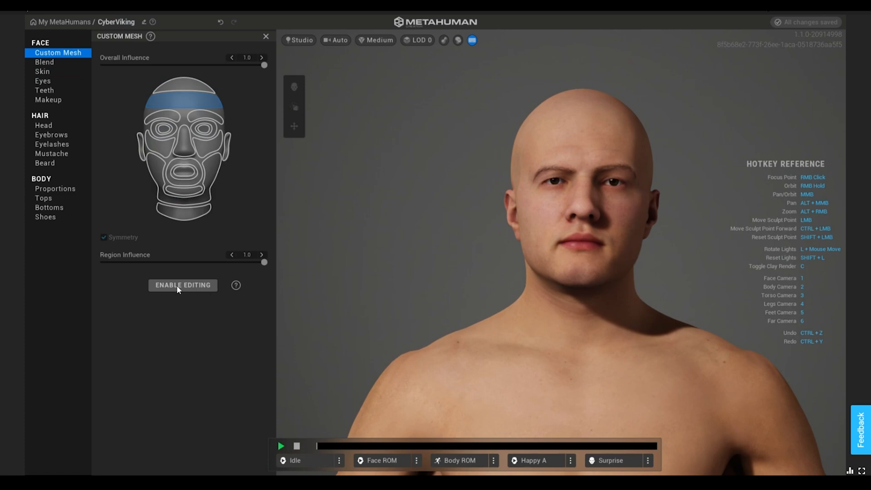
{"action": "left_click", "coordinate": [177, 286]}
{"action": "left_click", "coordinate": [440, 274]}
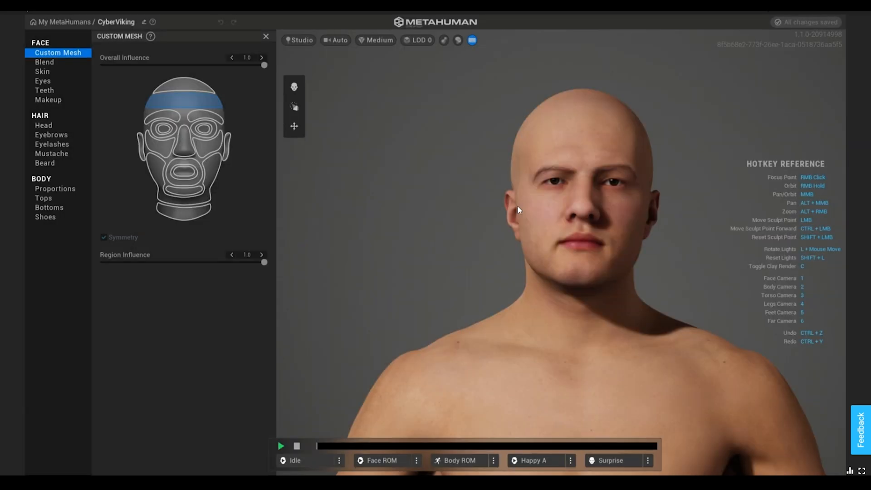
Step: Add face presets to the blend slots and blend the brow region toward them
{"action": "left_click_drag", "start_coordinate": [534, 242], "coordinate": [532, 245]}
{"action": "scroll", "coordinate": [608, 236], "scroll_direction": "down", "scroll_amount": 3}
{"action": "scroll", "coordinate": [611, 235], "scroll_direction": "up", "scroll_amount": 3}
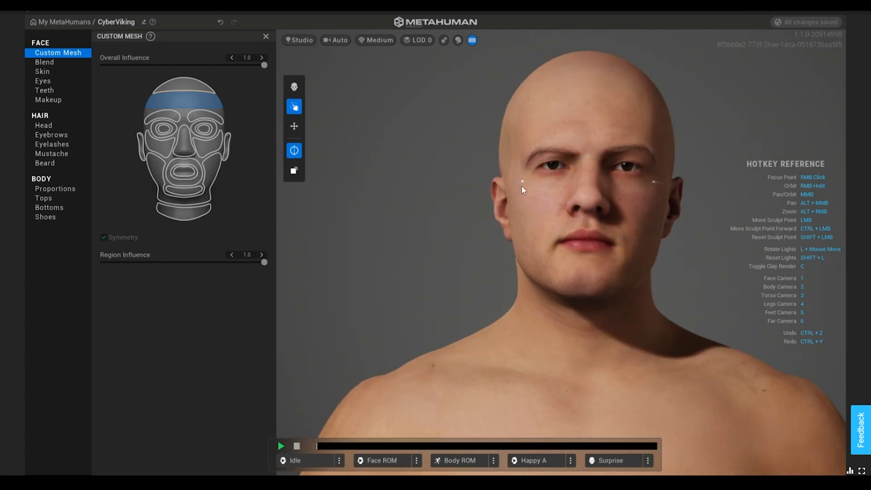
{"action": "left_click", "coordinate": [44, 61]}
{"action": "scroll", "coordinate": [241, 324], "scroll_direction": "down", "scroll_amount": 3}
{"action": "scroll", "coordinate": [237, 323], "scroll_direction": "down", "scroll_amount": 5}
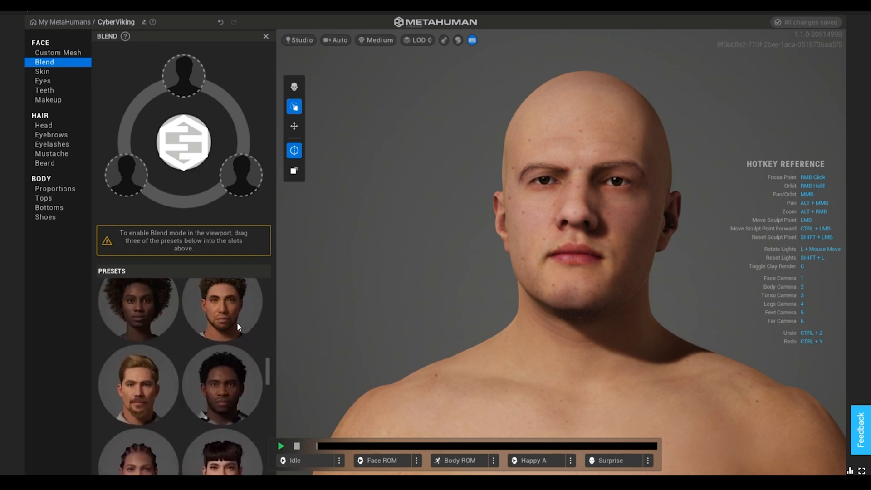
{"action": "scroll", "coordinate": [237, 322], "scroll_direction": "down", "scroll_amount": 1}
{"action": "left_click_drag", "start_coordinate": [148, 361], "coordinate": [184, 74]}
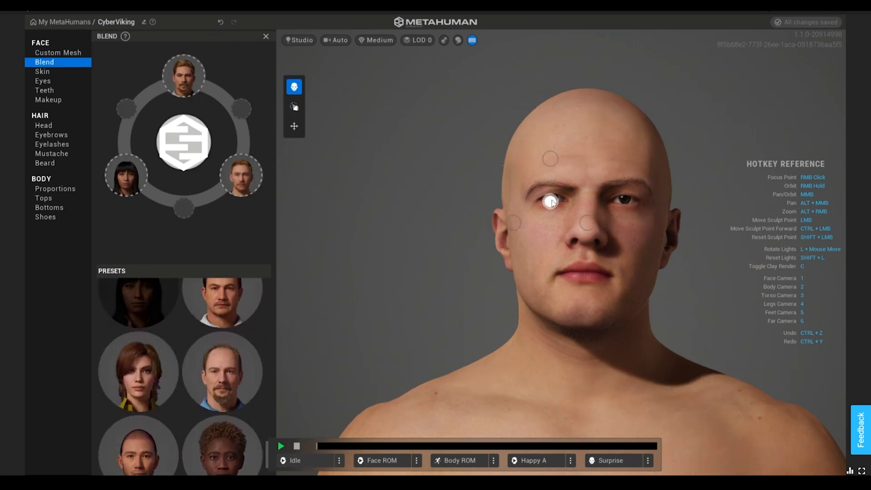
{"action": "mouse_move", "coordinate": [552, 201]}
{"action": "left_mouse_down"}
{"action": "mouse_move", "coordinate": [513, 219]}
{"action": "mouse_move", "coordinate": [539, 210]}
{"action": "mouse_move", "coordinate": [597, 225]}
{"action": "mouse_move", "coordinate": [548, 140]}
{"action": "mouse_move", "coordinate": [550, 200]}
{"action": "left_mouse_up"}
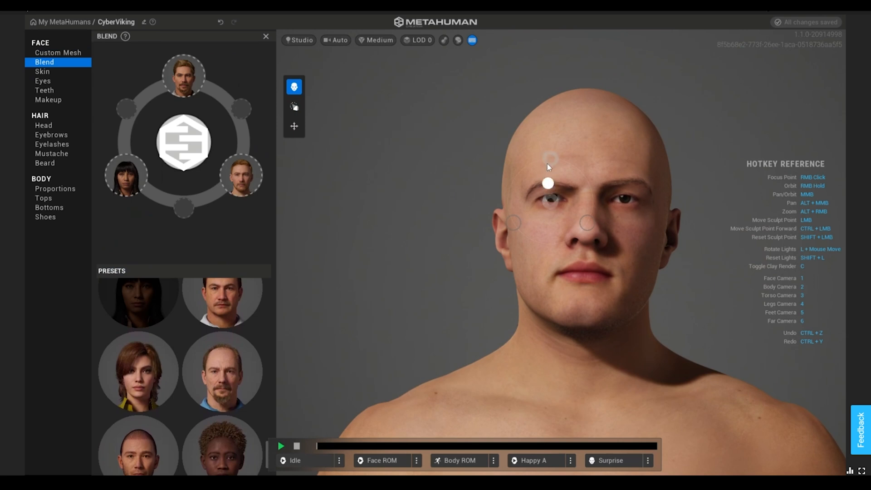
{"action": "left_click_drag", "start_coordinate": [547, 166], "coordinate": [550, 196]}
Step: Pick a blue-grey eye preset and a long head-hair style
{"action": "left_click", "coordinate": [42, 81]}
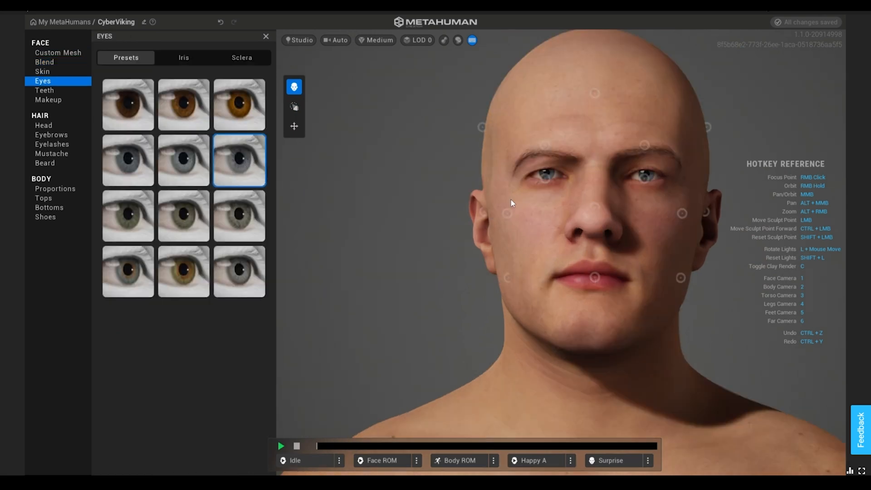
{"action": "left_click", "coordinate": [121, 155]}
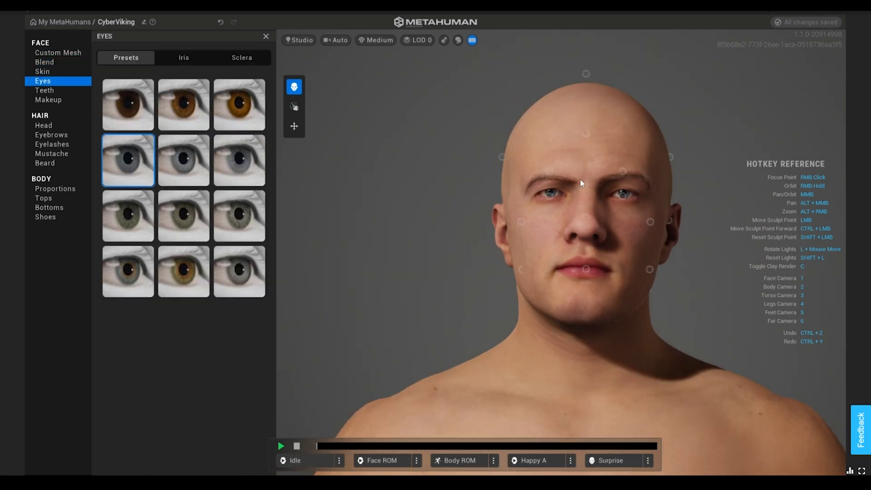
{"action": "left_click", "coordinate": [44, 125]}
{"action": "left_click", "coordinate": [236, 267]}
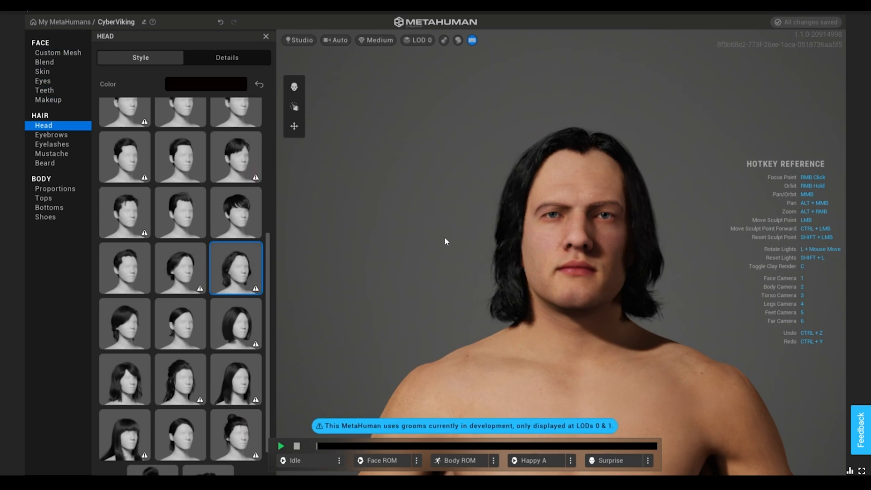
Step: Adjust the hair color and the beard's appearance
{"action": "left_click", "coordinate": [219, 83]}
{"action": "left_click_drag", "start_coordinate": [319, 155], "coordinate": [290, 172]}
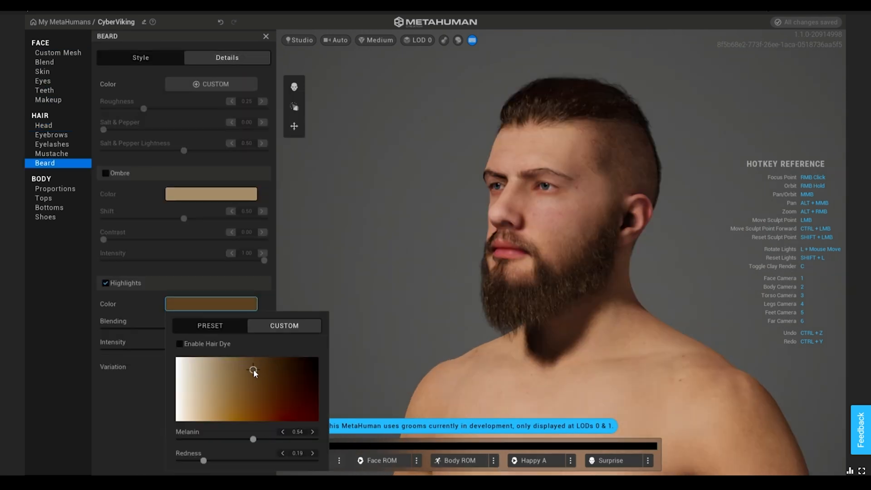
{"action": "mouse_move", "coordinate": [254, 369]}
{"action": "left_mouse_down"}
{"action": "mouse_move", "coordinate": [267, 369]}
{"action": "mouse_move", "coordinate": [243, 369]}
{"action": "mouse_move", "coordinate": [268, 369]}
{"action": "mouse_move", "coordinate": [260, 372]}
{"action": "left_mouse_up"}
{"action": "left_click", "coordinate": [266, 299]}
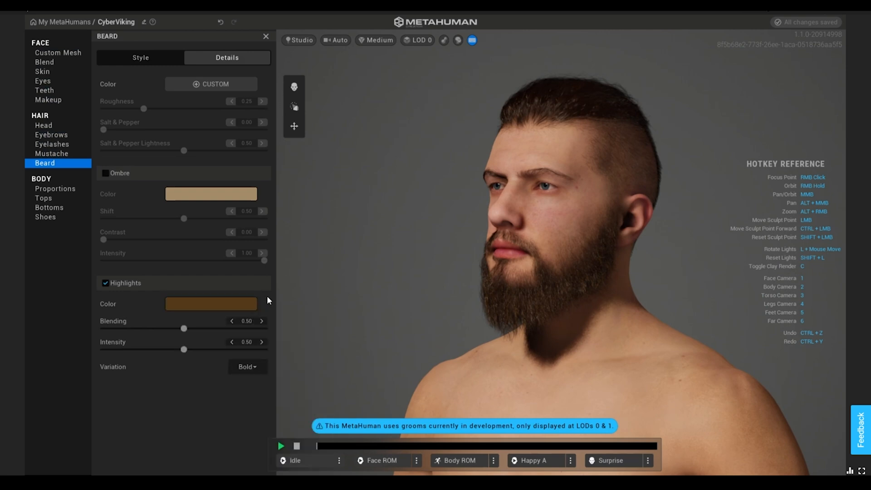
Step: Open body Proportions with the tall masculine body and set the head scale to 0.20
{"action": "left_click", "coordinate": [54, 188]}
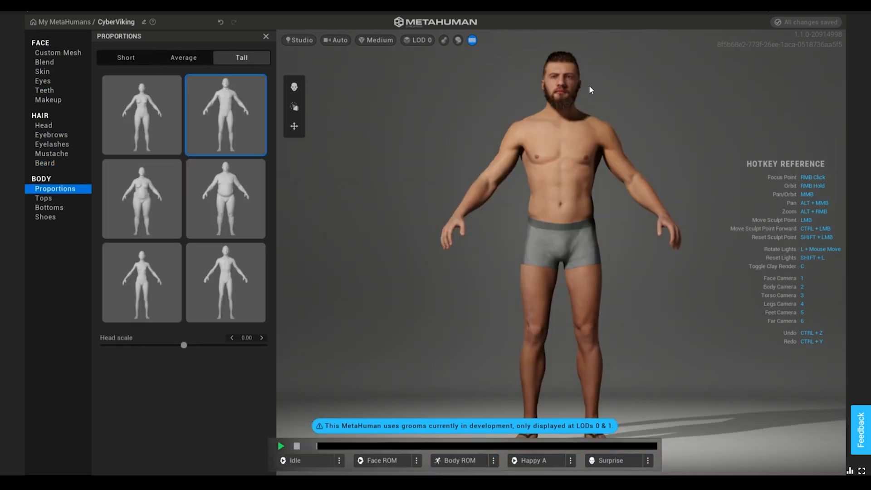
{"action": "left_click_drag", "start_coordinate": [184, 346], "coordinate": [236, 345]}
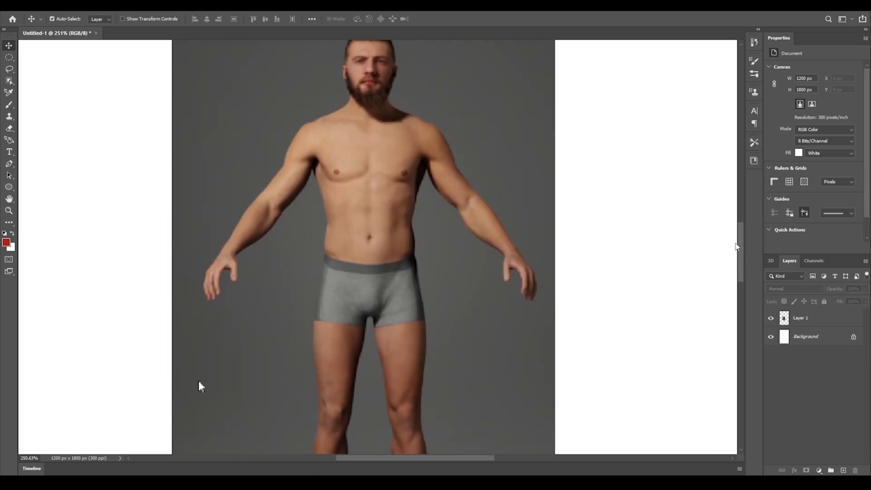
Step: Compare the MetaHuman's body proportions against a reference figure drawing
{"action": "left_click_drag", "start_coordinate": [736, 243], "coordinate": [736, 238]}
{"action": "scroll", "coordinate": [376, 226], "scroll_direction": "down", "scroll_amount": 2, "text": "alt"}
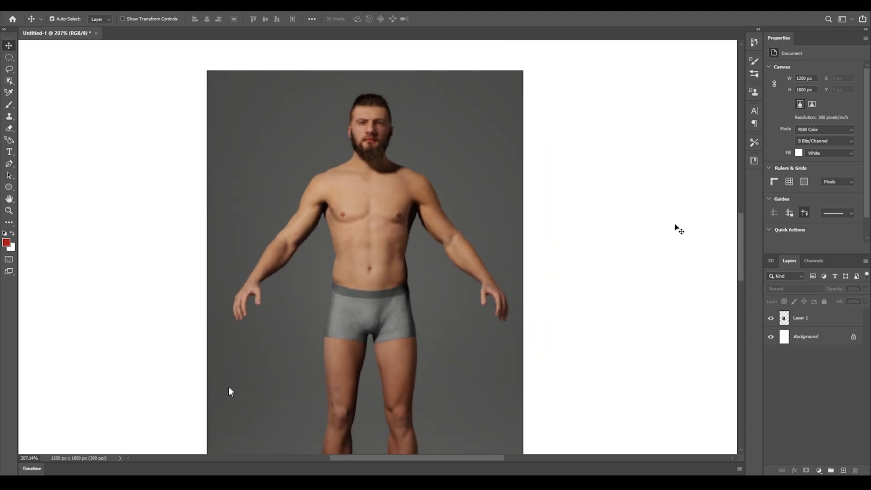
{"action": "scroll", "coordinate": [677, 230], "scroll_direction": "down", "scroll_amount": 2}
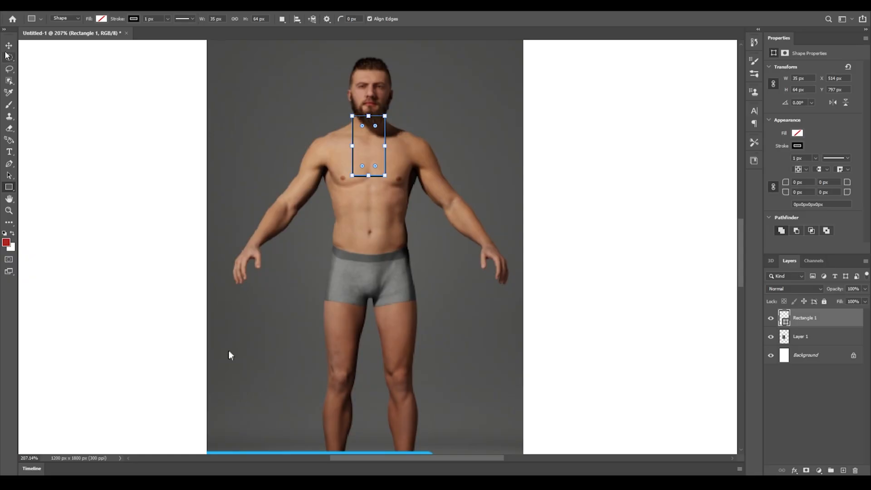
{"action": "key", "text": "ctrl+alt+t"}
{"action": "left_click_drag", "start_coordinate": [377, 132], "coordinate": [378, 71]}
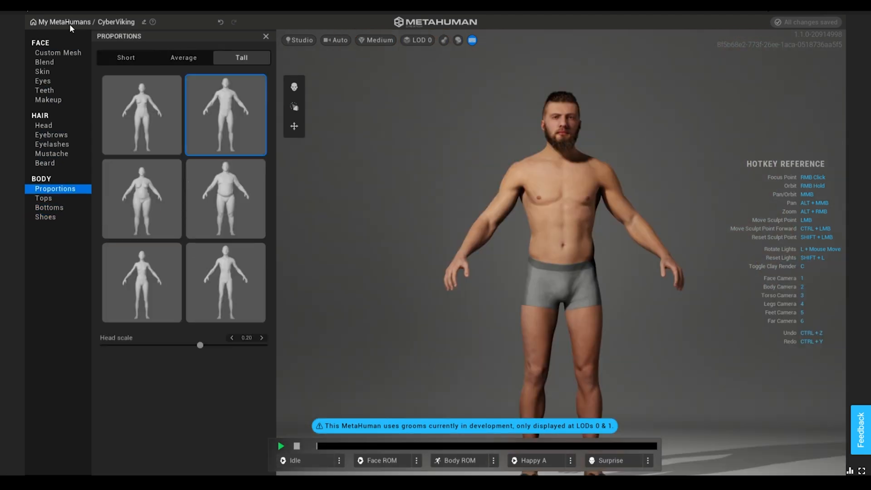
Step: Open Quixel Bridge in the Unreal project and browse My MetaHumans
{"action": "left_click", "coordinate": [68, 23]}
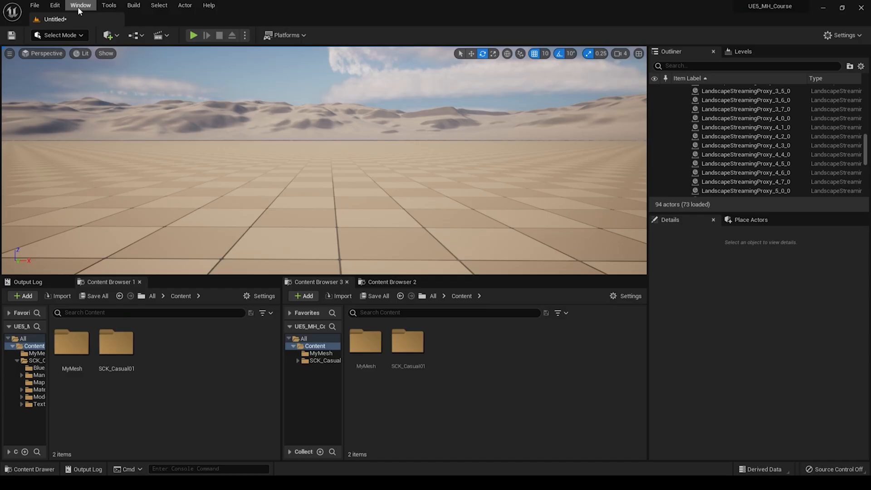
{"action": "left_click", "coordinate": [80, 5]}
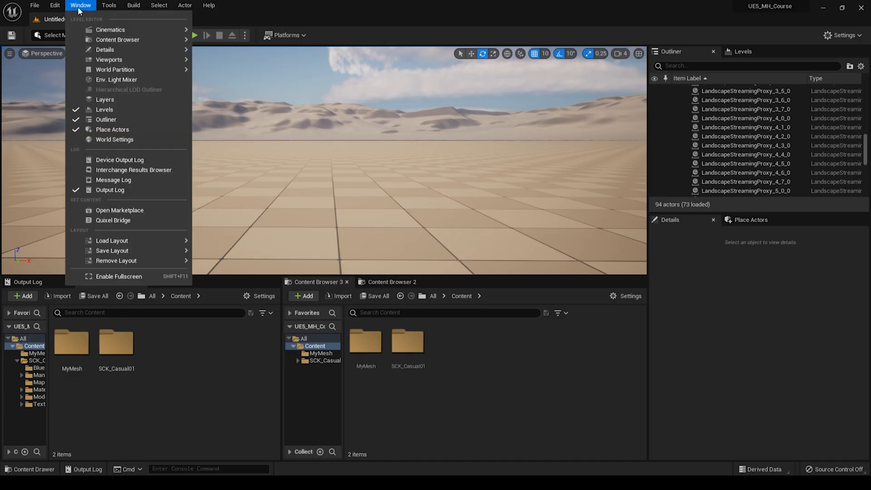
{"action": "left_click", "coordinate": [111, 220]}
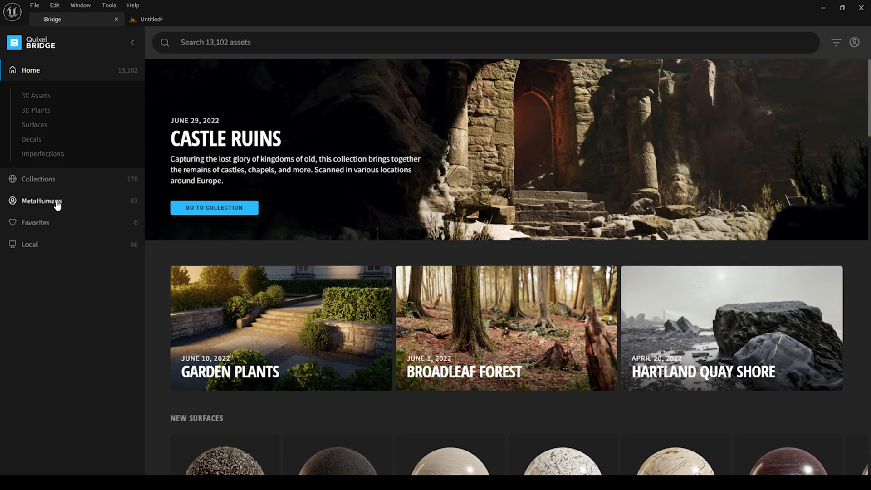
{"action": "left_click", "coordinate": [42, 201]}
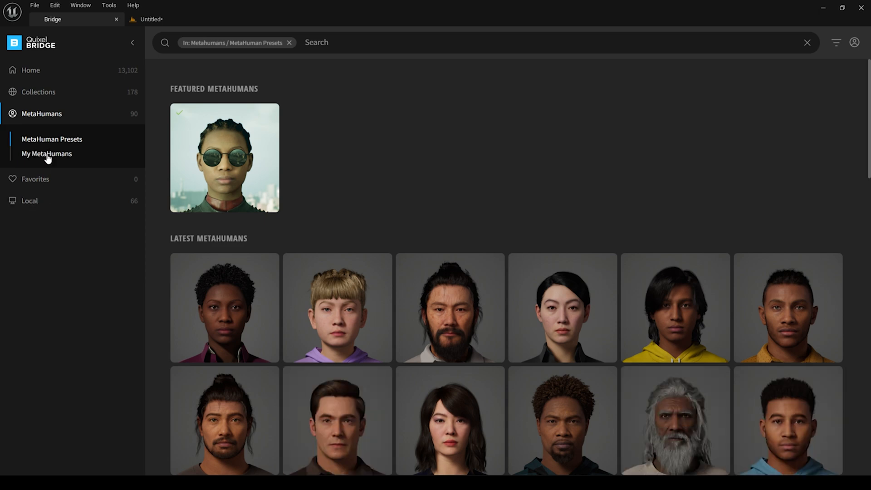
{"action": "left_click", "coordinate": [47, 157]}
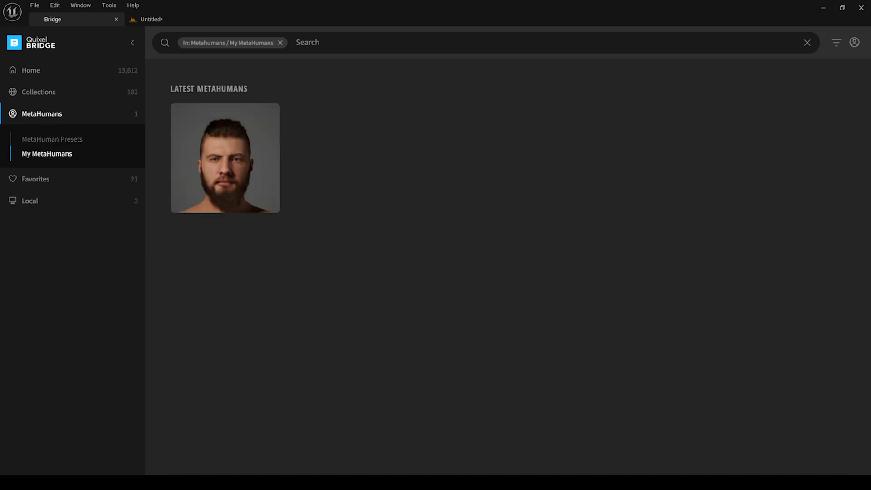
Step: Download Viking_Base at Highest Quality and add it to the project
{"action": "left_click", "coordinate": [227, 164]}
{"action": "left_click", "coordinate": [707, 459]}
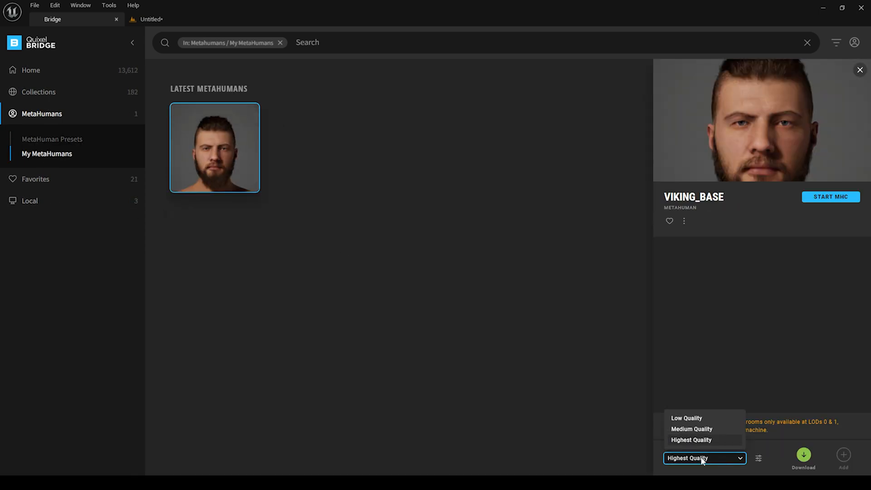
{"action": "left_click", "coordinate": [706, 440]}
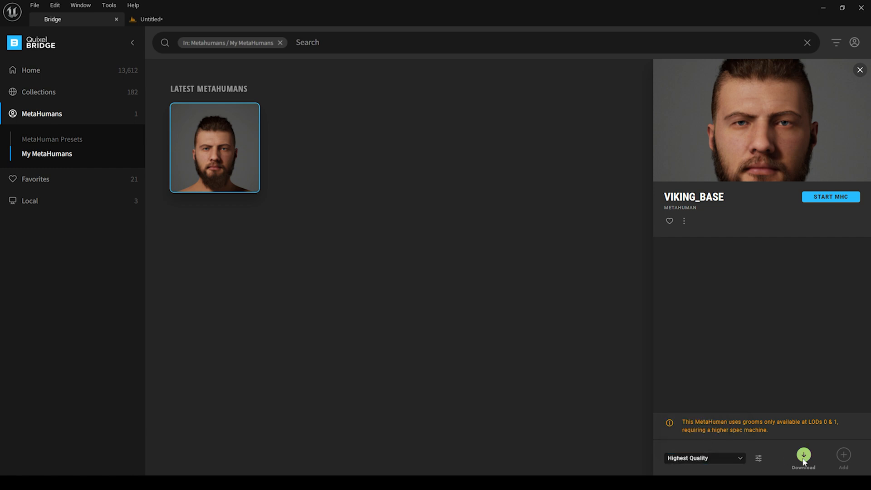
{"action": "left_click", "coordinate": [804, 455]}
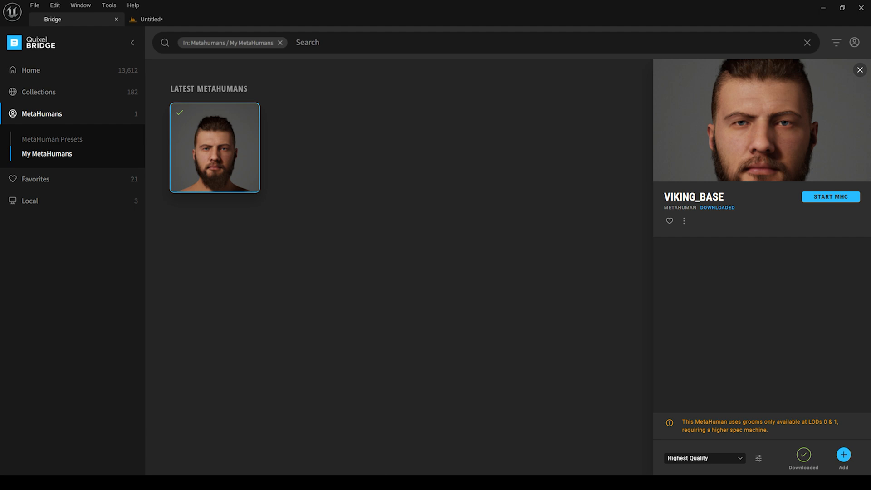
{"action": "left_click", "coordinate": [845, 457]}
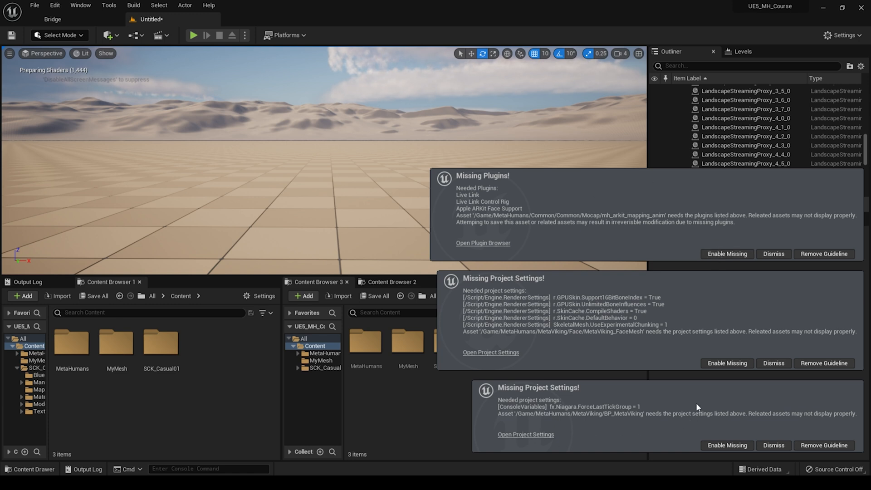
Step: Enable the missing plugins and project settings for the imported MetaHuman and restart the editor
{"action": "left_click", "coordinate": [727, 254]}
{"action": "left_click", "coordinate": [726, 363]}
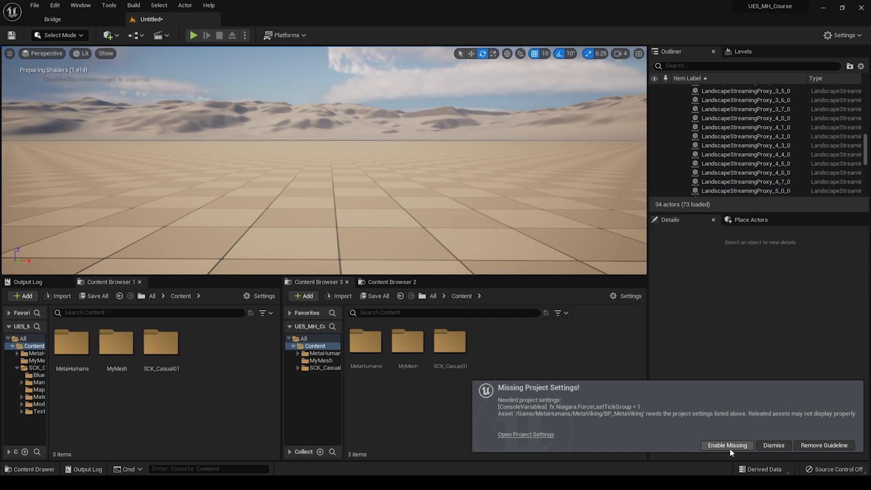
{"action": "left_click", "coordinate": [730, 447]}
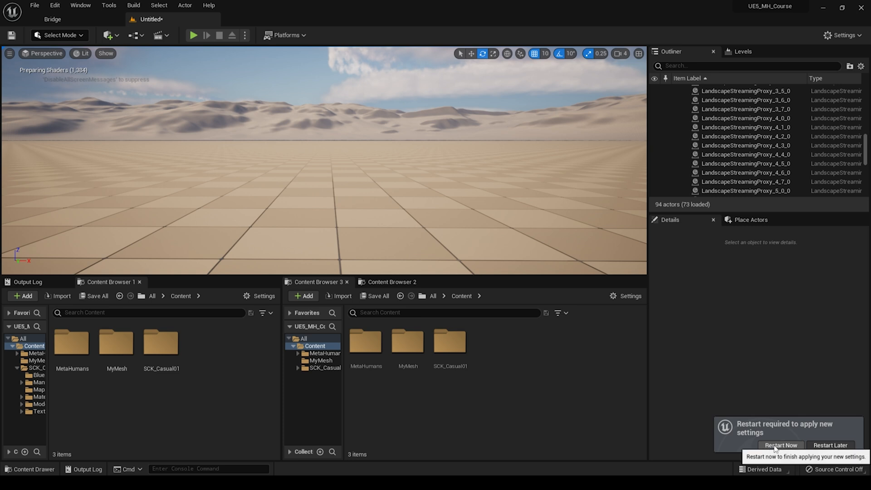
{"action": "left_click", "coordinate": [777, 447]}
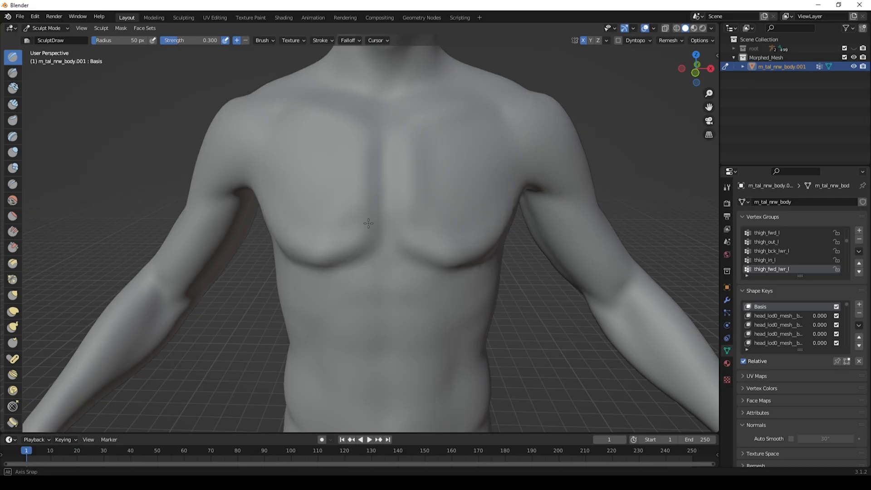
{"action": "mouse_move", "coordinate": [297, 165]}
{"action": "middle_mouse_down"}
{"action": "mouse_move", "coordinate": [306, 166]}
{"action": "mouse_move", "coordinate": [236, 167]}
{"action": "middle_mouse_up"}
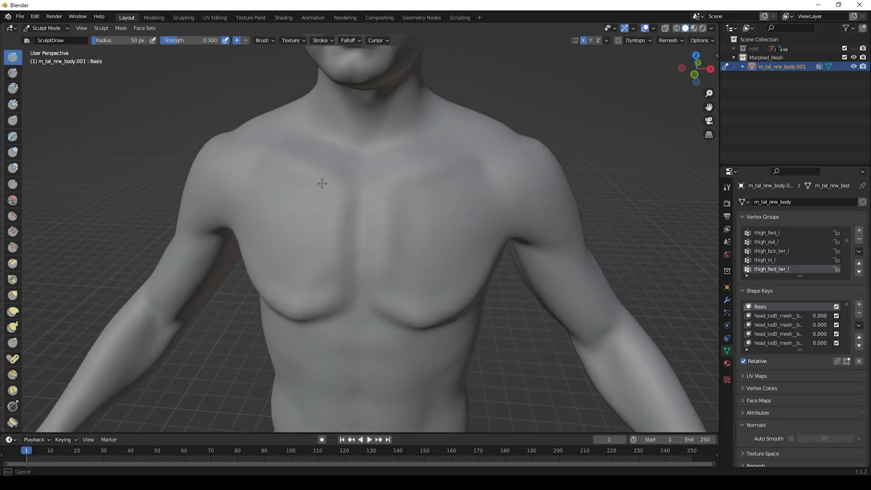
{"action": "middle_click_drag", "start_coordinate": [335, 191], "coordinate": [367, 166]}
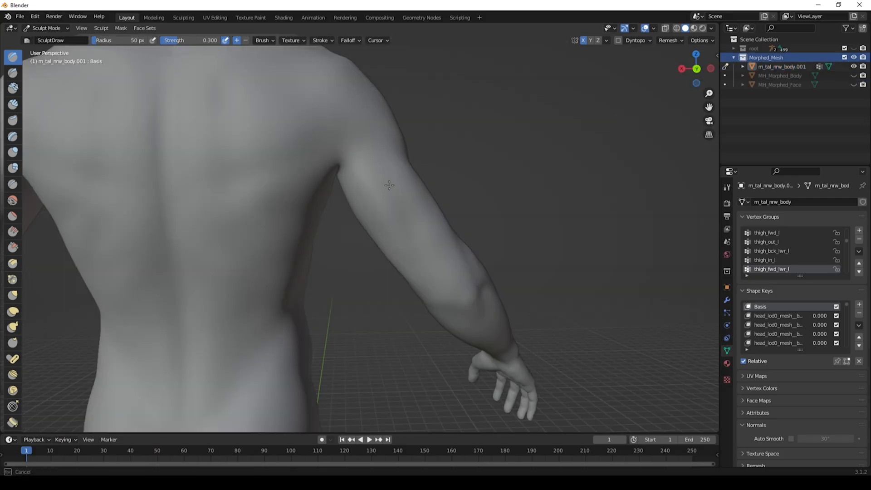
{"action": "middle_click_drag", "start_coordinate": [418, 229], "coordinate": [424, 200]}
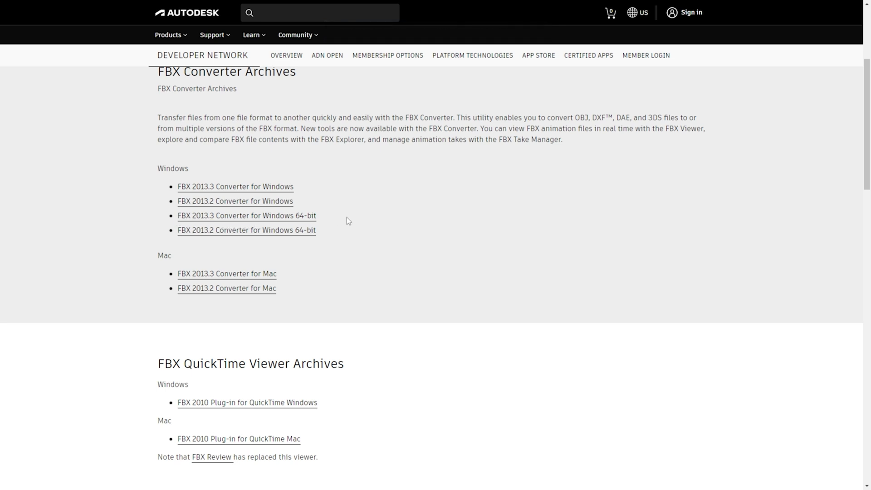
{"action": "scroll", "coordinate": [340, 216], "scroll_direction": "up", "scroll_amount": 2}
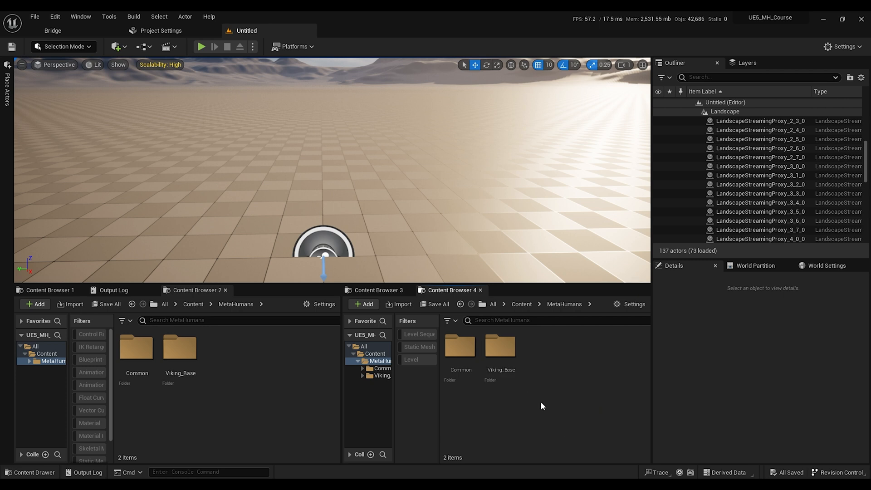
Step: Export the Viking_Base Male/Tall/NormalWeight body mesh m_tal_nrw_body as an FBX file to the BaseMesh folder
{"action": "double_click", "coordinate": [511, 363]}
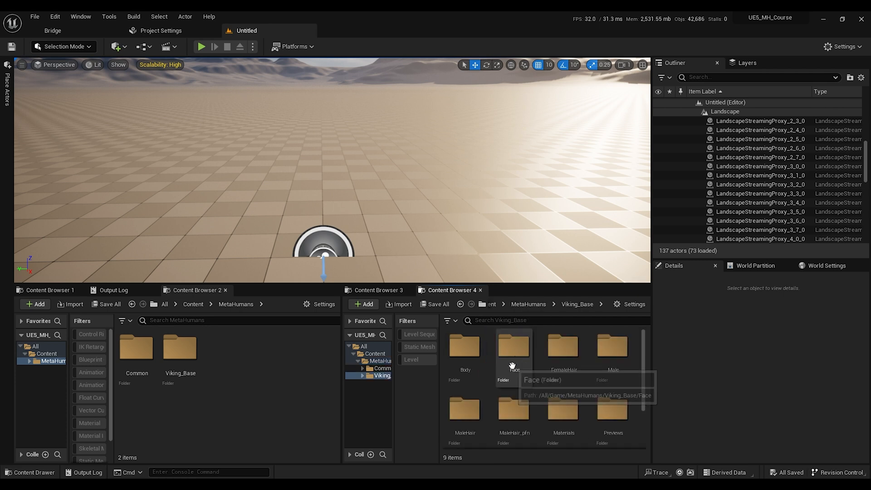
{"action": "double_click", "coordinate": [616, 352]}
{"action": "double_click", "coordinate": [461, 352]}
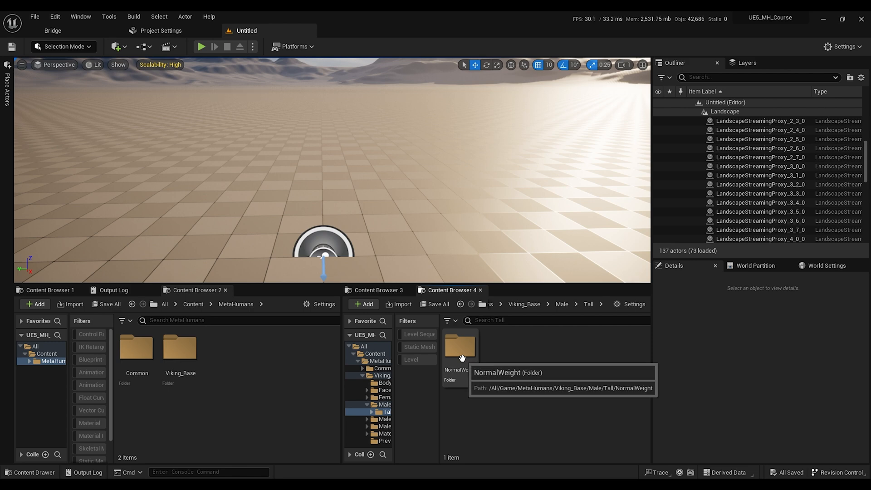
{"action": "double_click", "coordinate": [460, 357]}
{"action": "double_click", "coordinate": [461, 357]}
{"action": "right_click", "coordinate": [461, 360]}
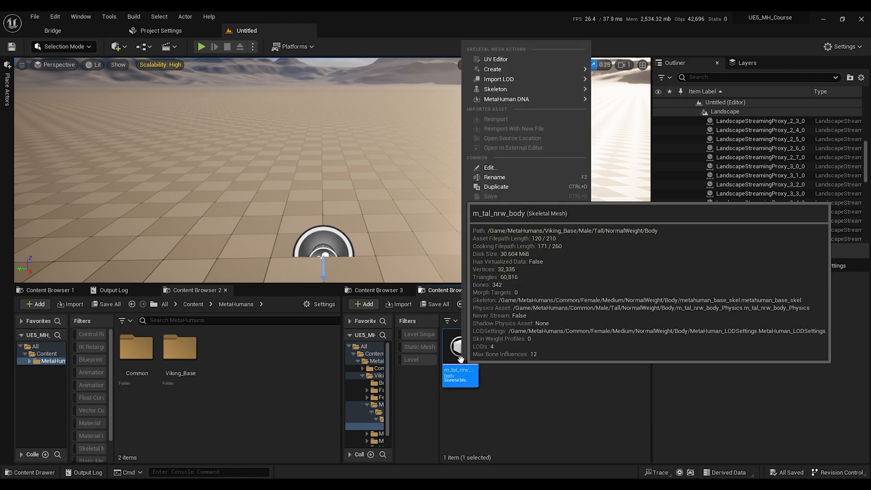
{"action": "mouse_move", "coordinate": [530, 217]}
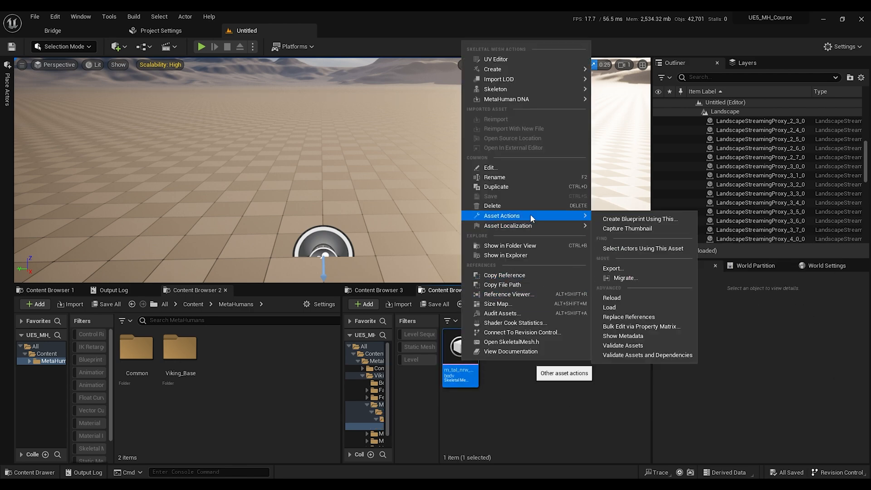
{"action": "left_click", "coordinate": [618, 269]}
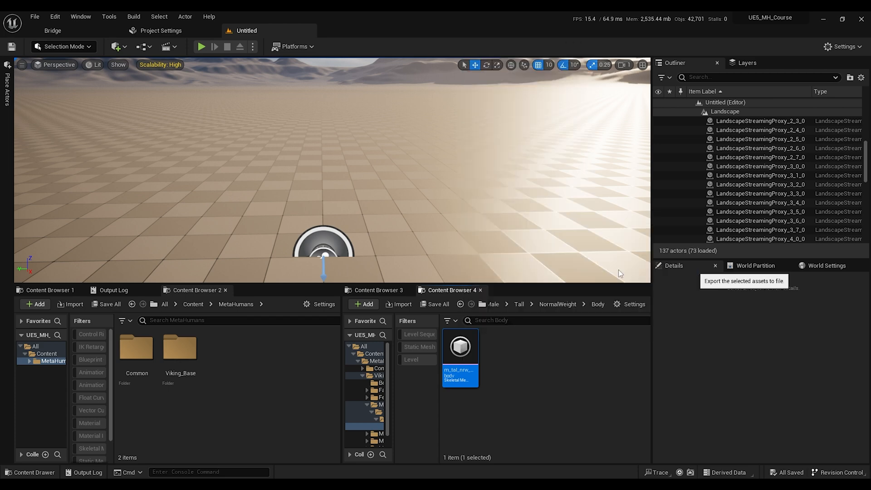
{"action": "left_click", "coordinate": [420, 239]}
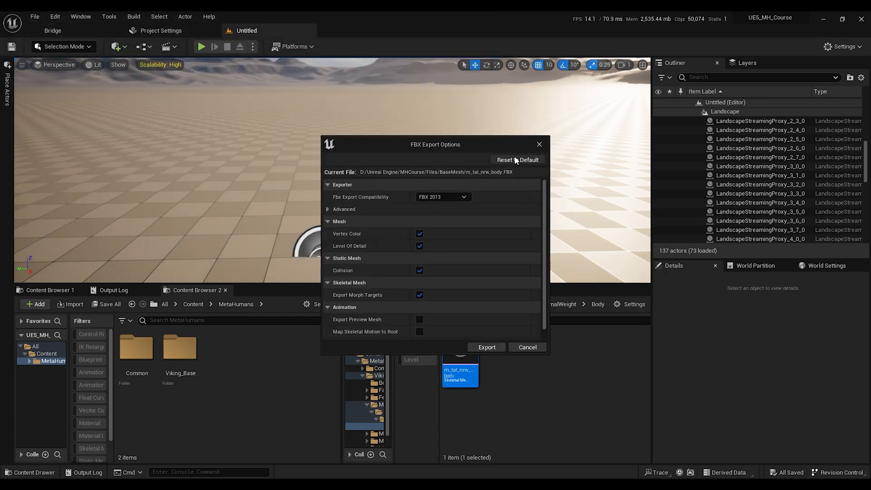
{"action": "scroll", "coordinate": [352, 237], "scroll_direction": "down", "scroll_amount": 1}
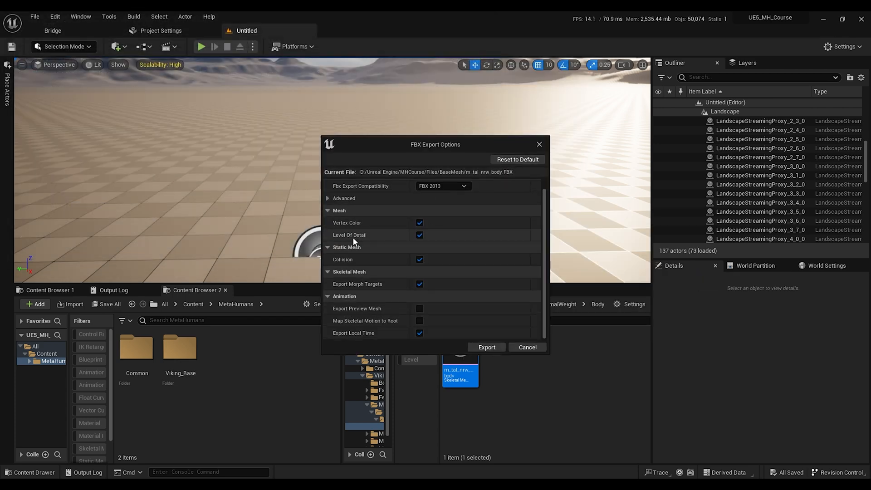
{"action": "left_click", "coordinate": [494, 350]}
Step: Export the Viking_Base_FaceMesh skeletal mesh from the Face folder as an FBX file to the same BaseMesh folder
{"action": "left_click", "coordinate": [498, 306]}
{"action": "left_click", "coordinate": [506, 359]}
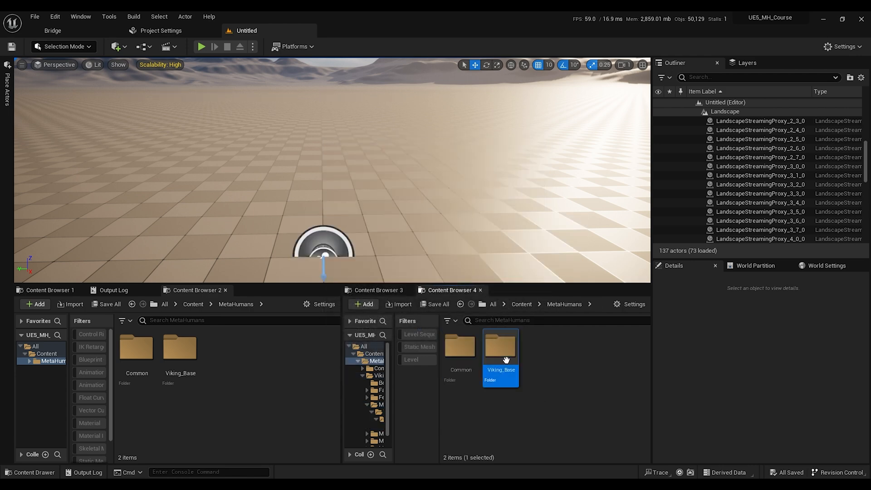
{"action": "double_click", "coordinate": [506, 359]}
{"action": "double_click", "coordinate": [517, 359]}
{"action": "scroll", "coordinate": [520, 363], "scroll_direction": "down", "scroll_amount": 6}
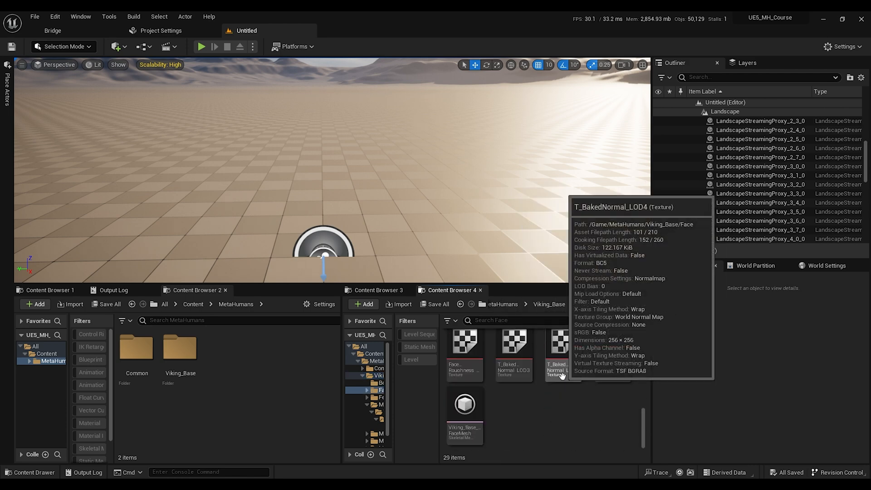
{"action": "left_click", "coordinate": [465, 403]}
{"action": "right_click", "coordinate": [465, 404]}
{"action": "mouse_move", "coordinate": [533, 274]}
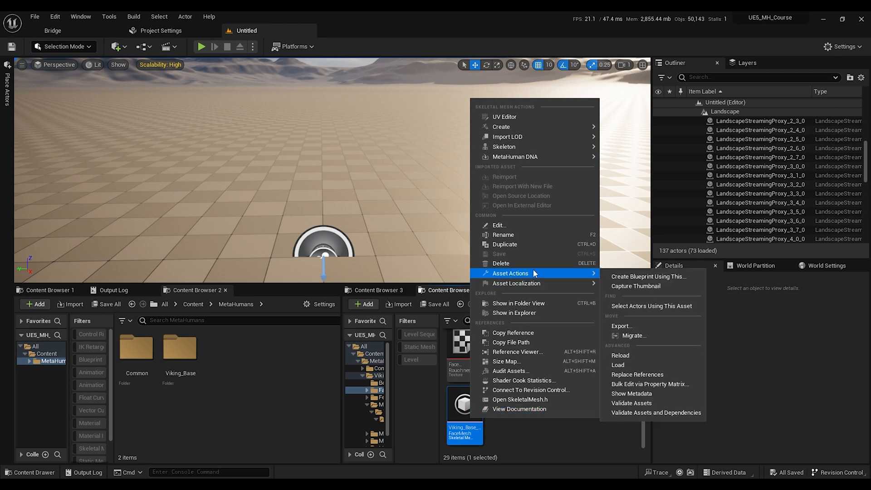
{"action": "left_click", "coordinate": [632, 326]}
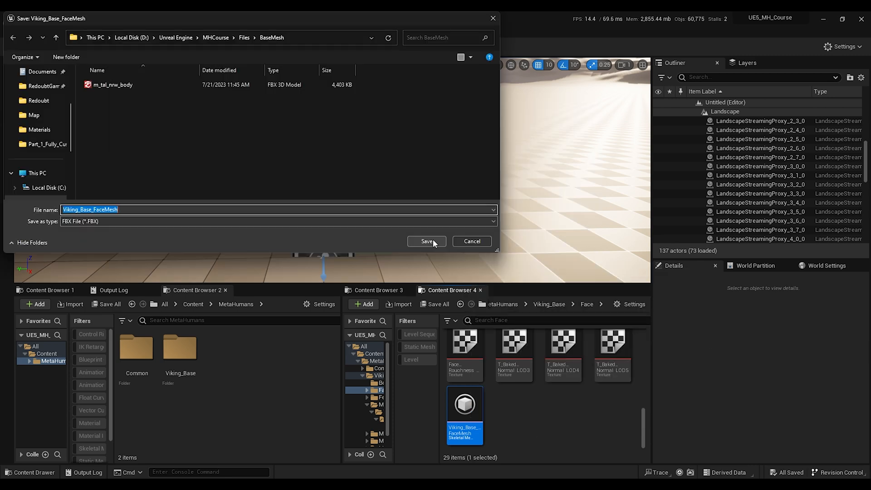
{"action": "left_click", "coordinate": [433, 241]}
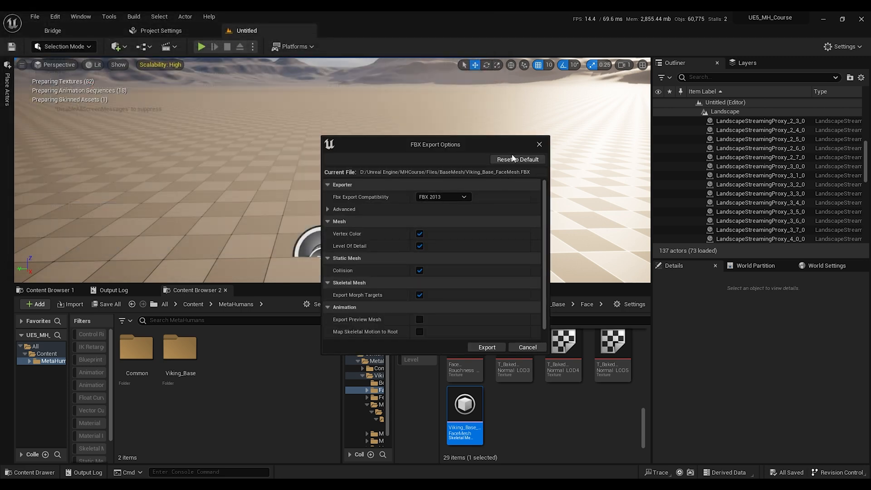
{"action": "left_click", "coordinate": [487, 348]}
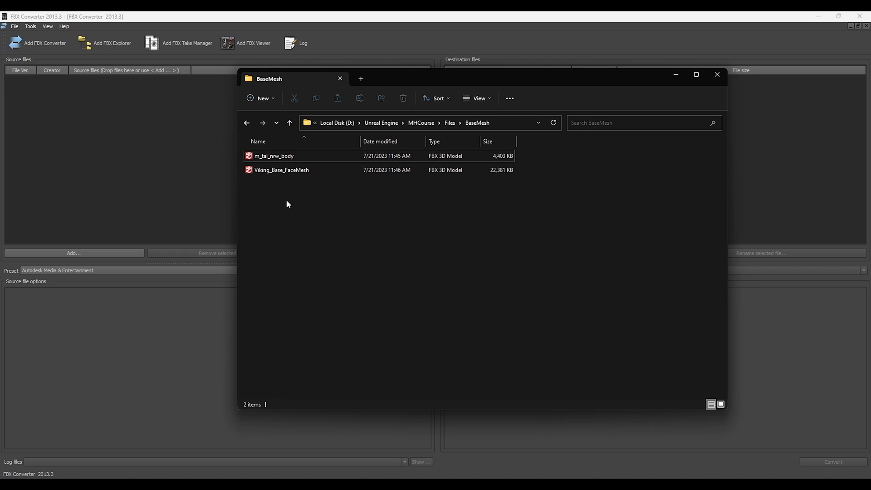
Step: In FBX Converter, convert both exported FBX files to FBX 2013 format
{"action": "left_click_drag", "start_coordinate": [286, 202], "coordinate": [129, 133]}
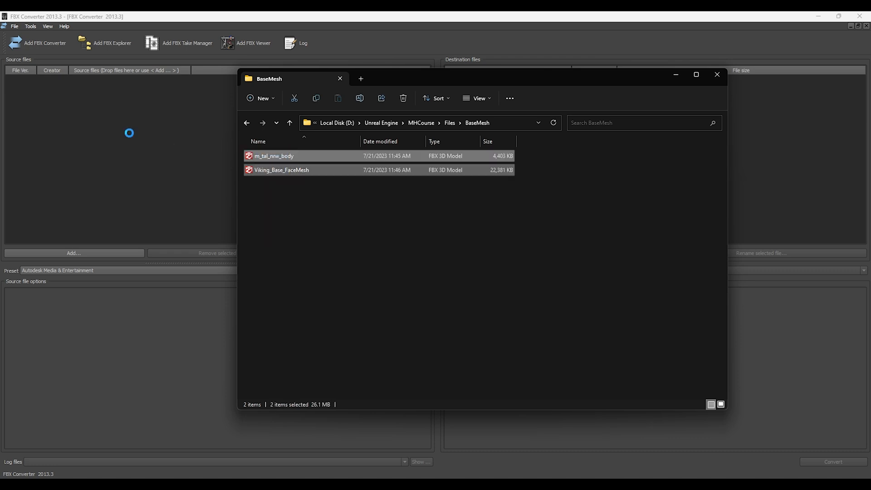
{"action": "left_click", "coordinate": [673, 75]}
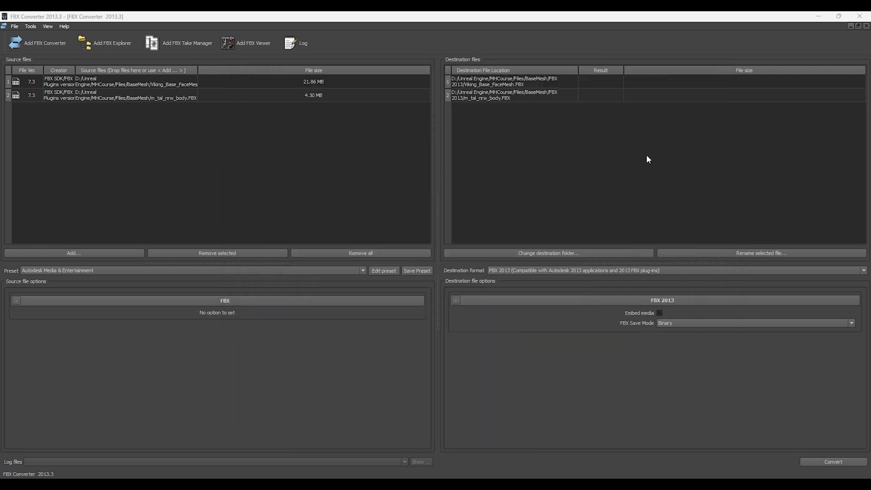
{"action": "left_click", "coordinate": [845, 462]}
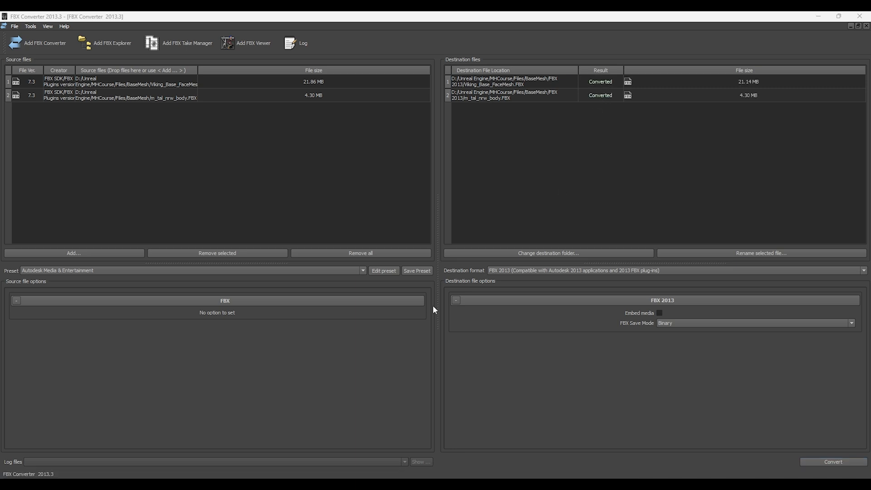
Step: Permanently delete the original, unconverted m_tal_nrw_body and Viking_Base_FaceMesh files from the BaseMesh folder
{"action": "key", "text": "alt+Tab"}
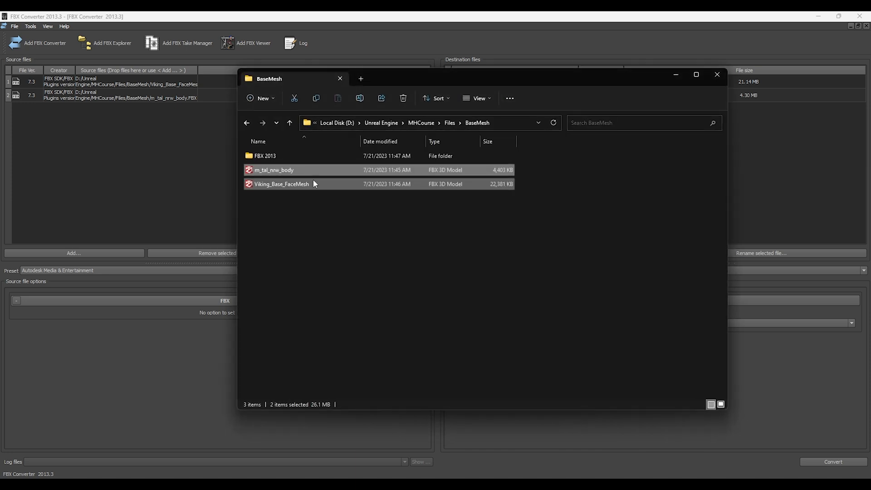
{"action": "double_click", "coordinate": [290, 153]}
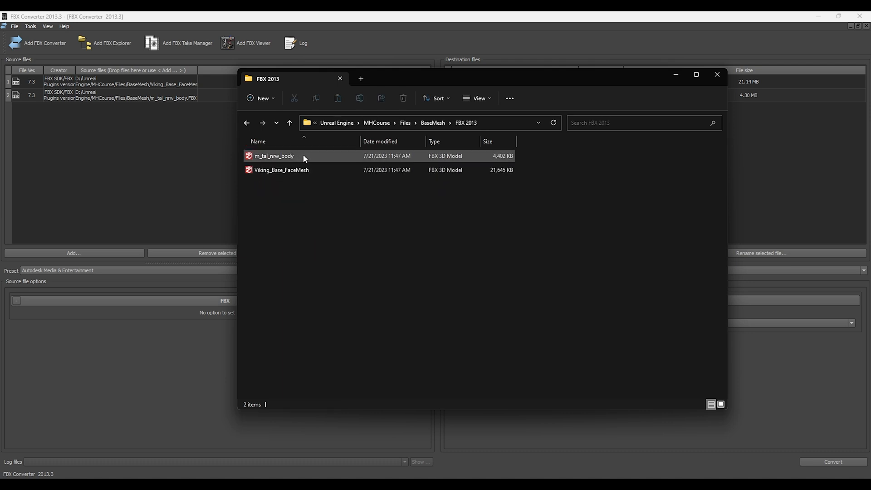
{"action": "key", "text": "alt+Left"}
{"action": "key", "text": "shift+Delete"}
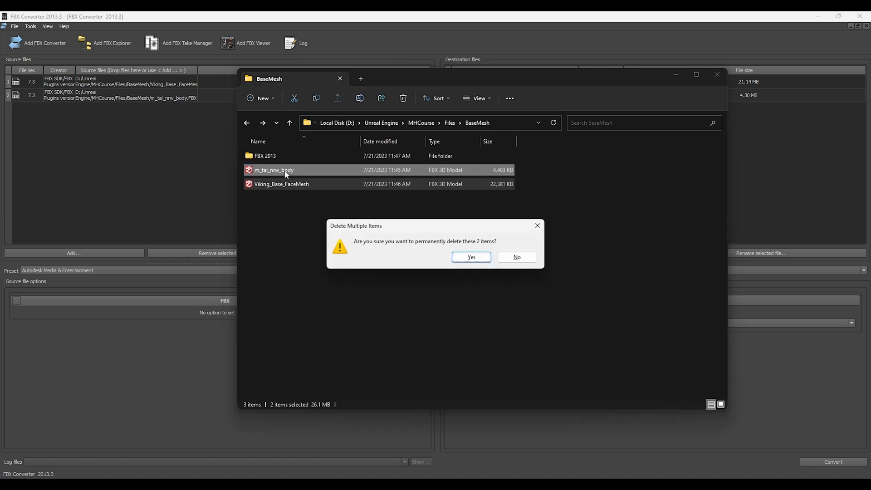
{"action": "key", "text": "Return"}
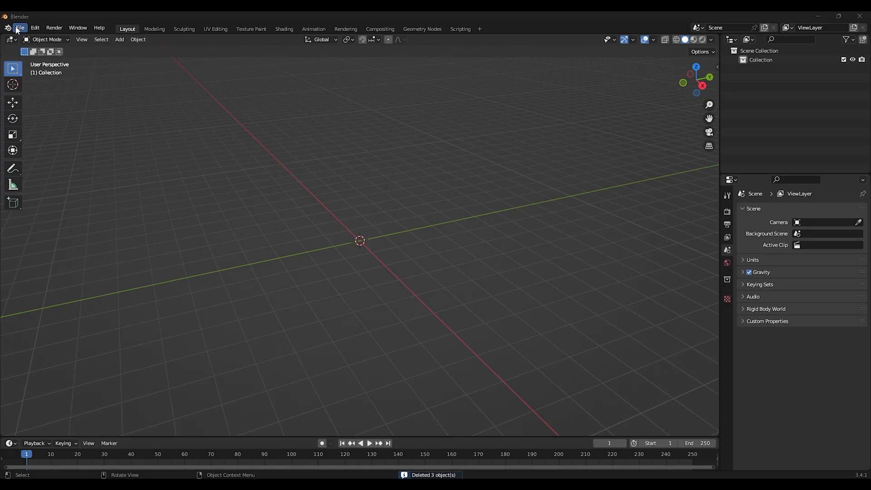
Step: In Blender, import m_tal_nrw_body.FBX and Viking_Base_FaceMesh.FBX from the FBX 2013 folder
{"action": "left_click", "coordinate": [20, 28]}
{"action": "mouse_move", "coordinate": [54, 151]}
{"action": "left_click", "coordinate": [151, 240]}
{"action": "left_click", "coordinate": [288, 164]}
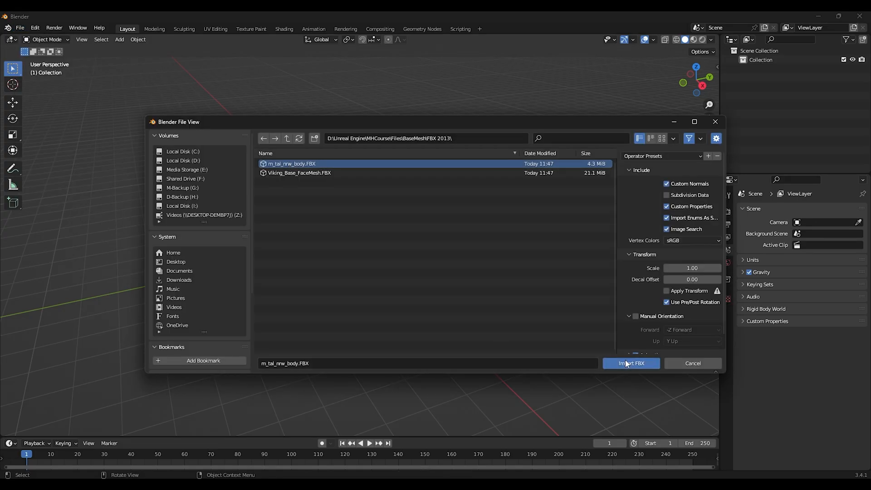
{"action": "left_click", "coordinate": [626, 363]}
{"action": "left_click", "coordinate": [20, 28]}
{"action": "left_click", "coordinate": [129, 239]}
{"action": "left_click", "coordinate": [287, 173]}
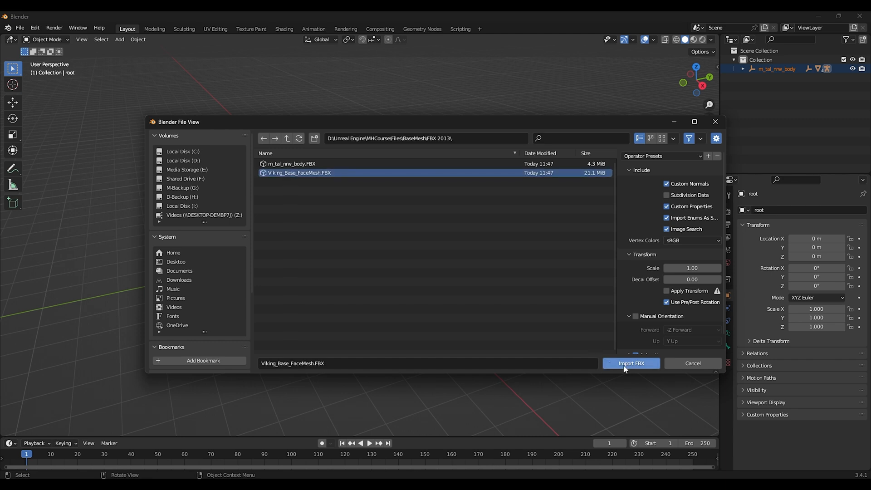
{"action": "left_click", "coordinate": [624, 366]}
Step: Expand the imported hierarchies in the outliner to inspect the body and face LOD meshes
{"action": "left_click", "coordinate": [743, 68]}
{"action": "left_click", "coordinate": [743, 96]}
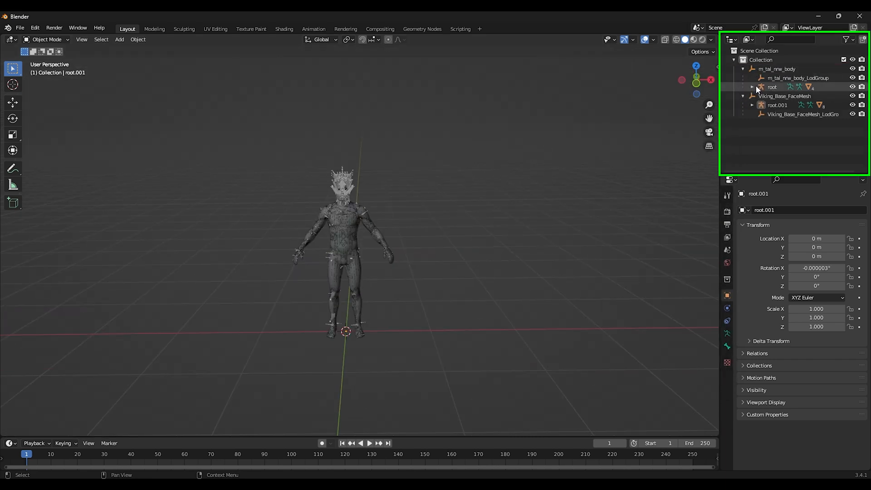
{"action": "left_click", "coordinate": [752, 87]}
{"action": "scroll", "coordinate": [754, 145], "scroll_direction": "down", "scroll_amount": 1}
{"action": "left_click", "coordinate": [752, 155]}
{"action": "scroll", "coordinate": [752, 127], "scroll_direction": "down", "scroll_amount": 2}
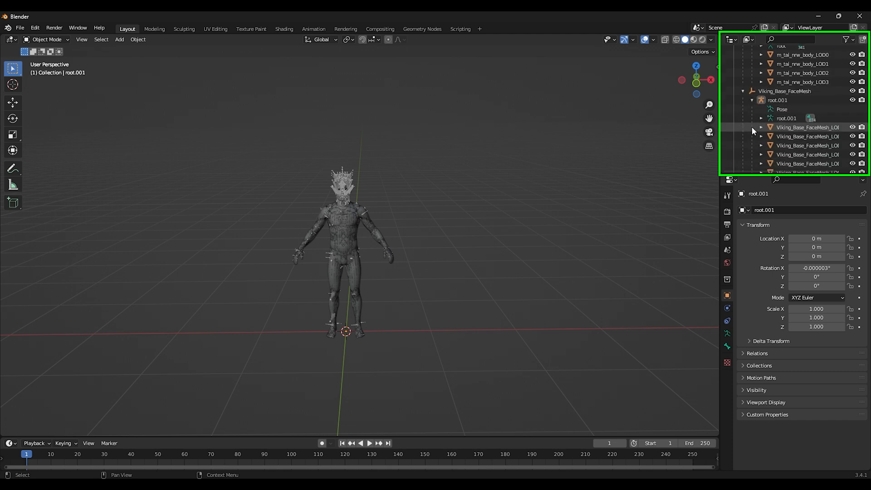
{"action": "left_click", "coordinate": [811, 74]}
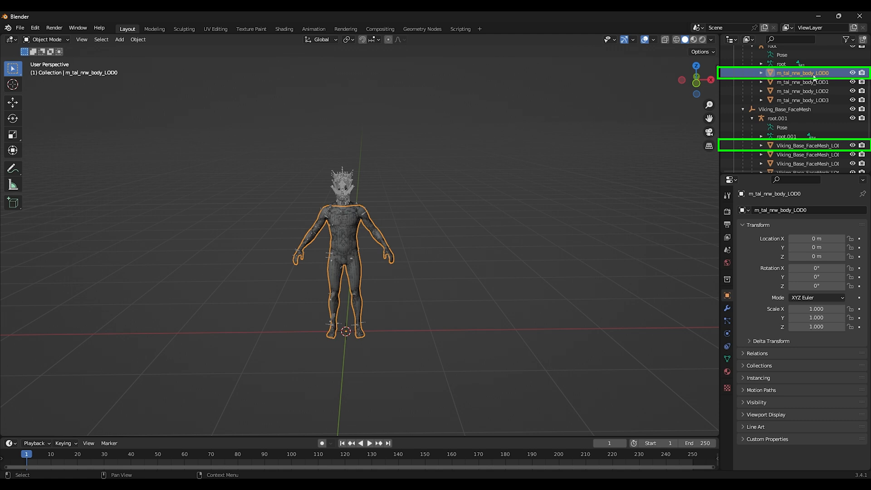
{"action": "left_click", "coordinate": [825, 149]}
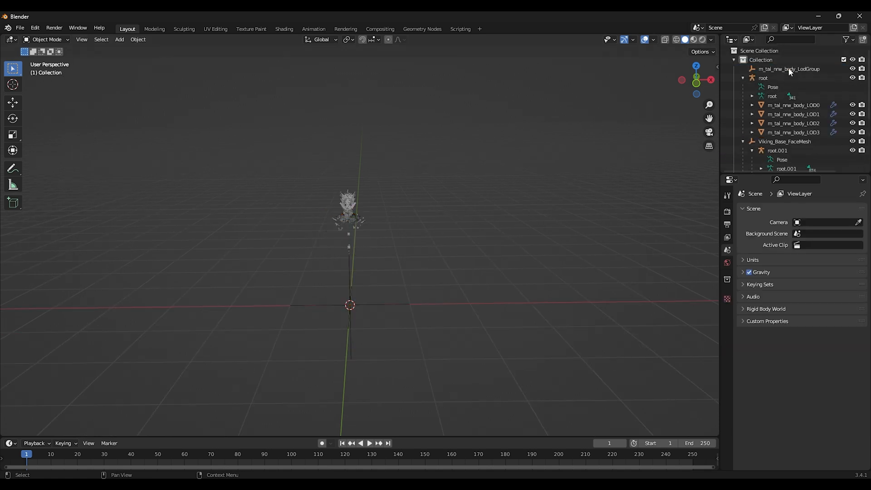
Step: Delete the root armatures and the Viking_Base_FaceMesh parent object, leaving only the LOD meshes
{"action": "left_click", "coordinate": [833, 143]}
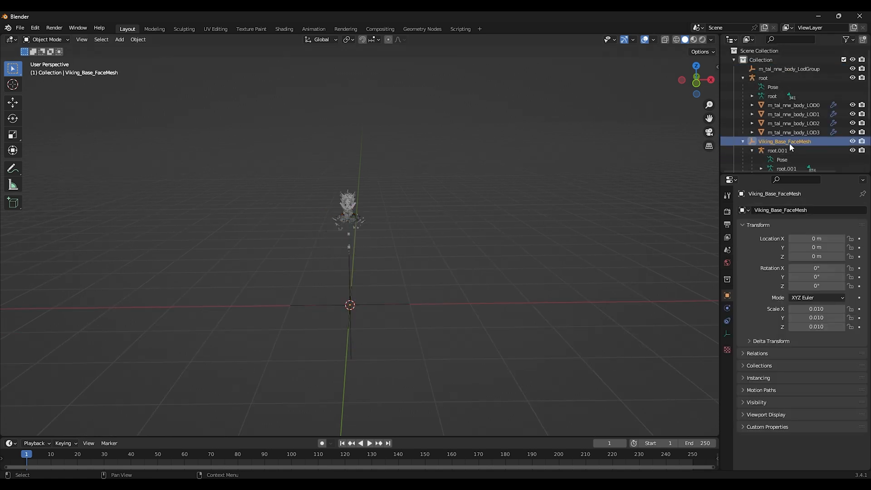
{"action": "key", "text": "Delete"}
{"action": "scroll", "coordinate": [377, 214], "scroll_direction": "down", "scroll_amount": 15}
{"action": "middle_click_drag", "start_coordinate": [362, 150], "coordinate": [366, 259], "text": "shift"}
{"action": "left_click", "coordinate": [381, 136]}
{"action": "key", "text": "Delete"}
{"action": "left_click", "coordinate": [410, 184]}
{"action": "key", "text": "Delete"}
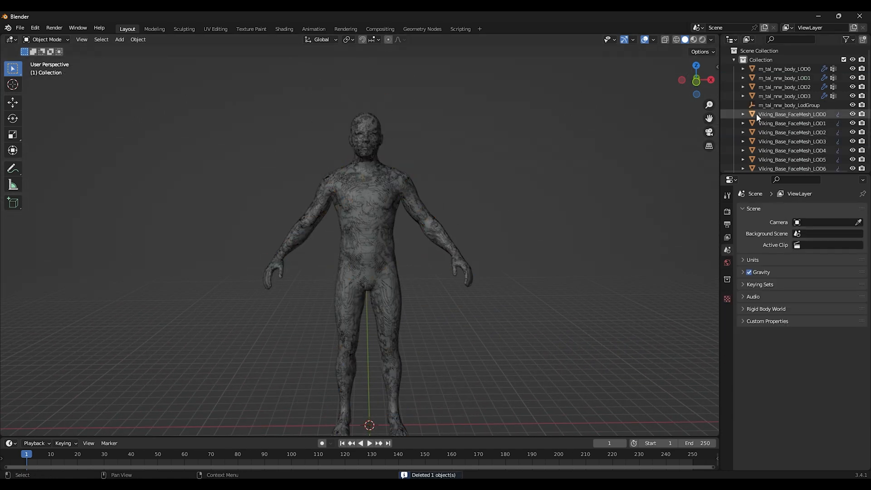
Step: Delete the body's LOD1 to LOD3 meshes and its LodGroup, keeping m_tal_nrw_body_LOD0
{"action": "left_click", "coordinate": [803, 79]}
{"action": "left_click", "coordinate": [803, 106], "text": "shift"}
{"action": "key", "text": "Delete"}
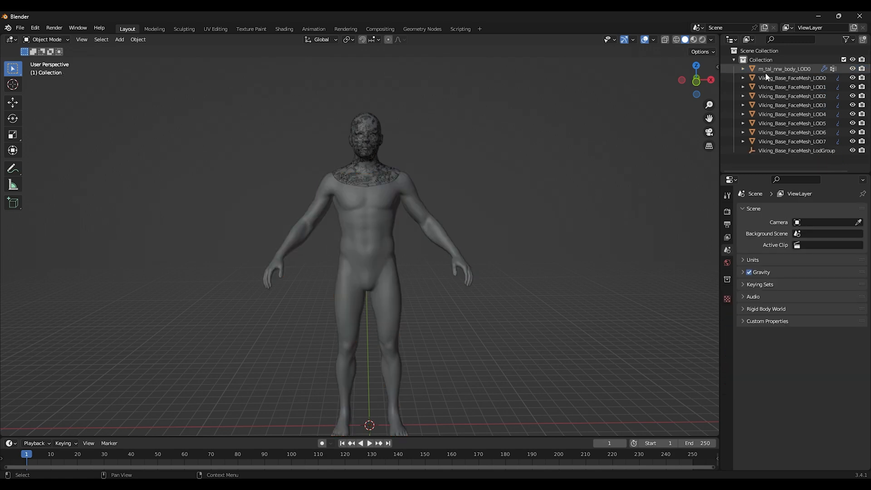
Step: Delete the face mesh's LOD1 to LOD7 objects and its LodGroup, keeping Viking_Base_FaceMesh_LOD0
{"action": "left_click", "coordinate": [805, 91]}
{"action": "left_click", "coordinate": [815, 150], "text": "shift"}
{"action": "key", "text": "Delete"}
{"action": "middle_click_drag", "start_coordinate": [425, 153], "coordinate": [418, 132]}
Step: Set the body material's viewport display colour value to 0.7
{"action": "left_click", "coordinate": [782, 69]}
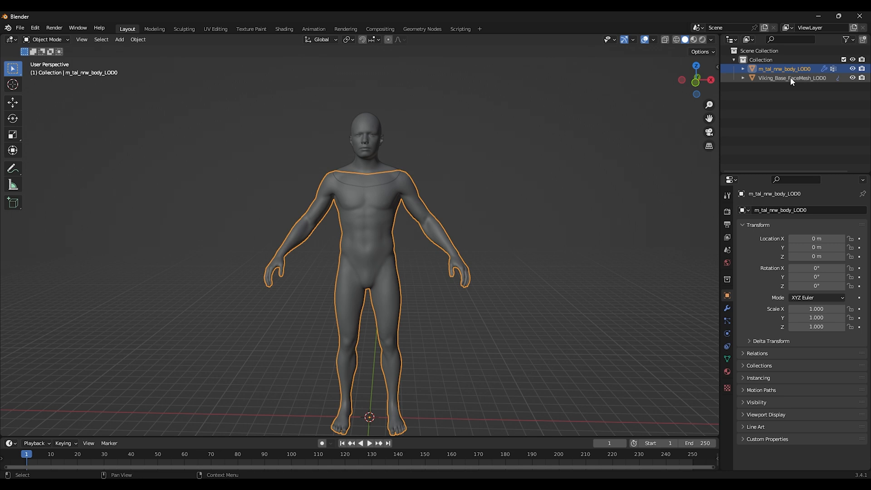
{"action": "left_click", "coordinate": [790, 77]}
{"action": "key", "text": "ctrl+z"}
{"action": "left_click", "coordinate": [728, 372]}
{"action": "scroll", "coordinate": [764, 360], "scroll_direction": "down", "scroll_amount": 8}
{"action": "scroll", "coordinate": [763, 362], "scroll_direction": "down", "scroll_amount": 10}
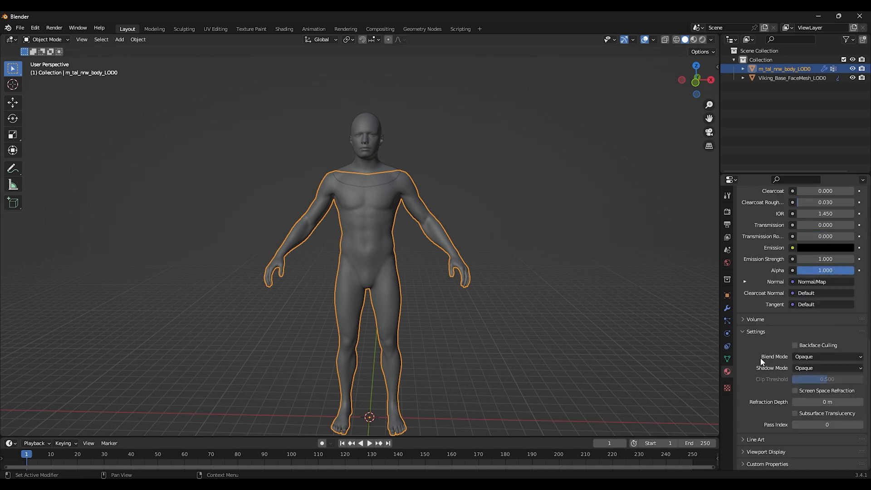
{"action": "left_click", "coordinate": [766, 452]}
{"action": "scroll", "coordinate": [774, 397], "scroll_direction": "down", "scroll_amount": 3}
{"action": "left_click", "coordinate": [806, 430]}
{"action": "left_click", "coordinate": [847, 308]}
{"action": "left_click", "coordinate": [830, 407]}
{"action": "type", "text": "0.7"}
{"action": "key", "text": "Return"}
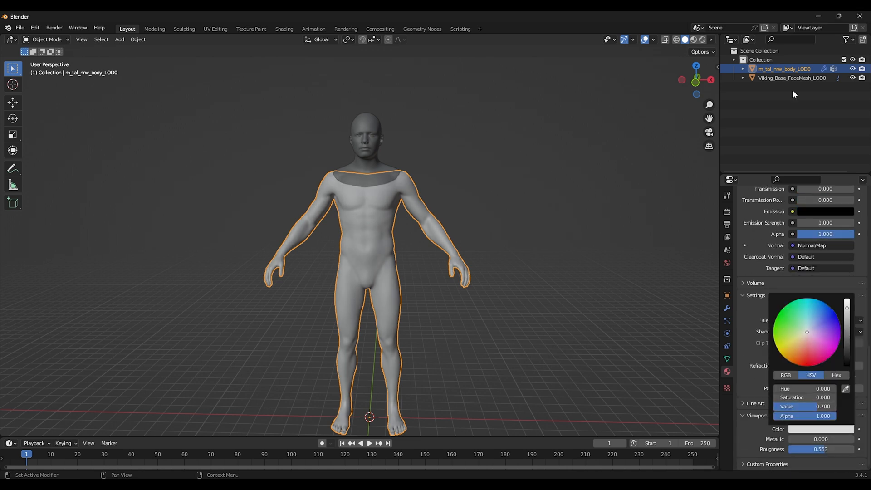
Step: Set the face mesh material's viewport display colour value to 0.7
{"action": "left_click", "coordinate": [793, 79]}
{"action": "left_click", "coordinate": [815, 447]}
{"action": "left_click", "coordinate": [815, 425]}
{"action": "type", "text": "0.7"}
{"action": "key", "text": "Return"}
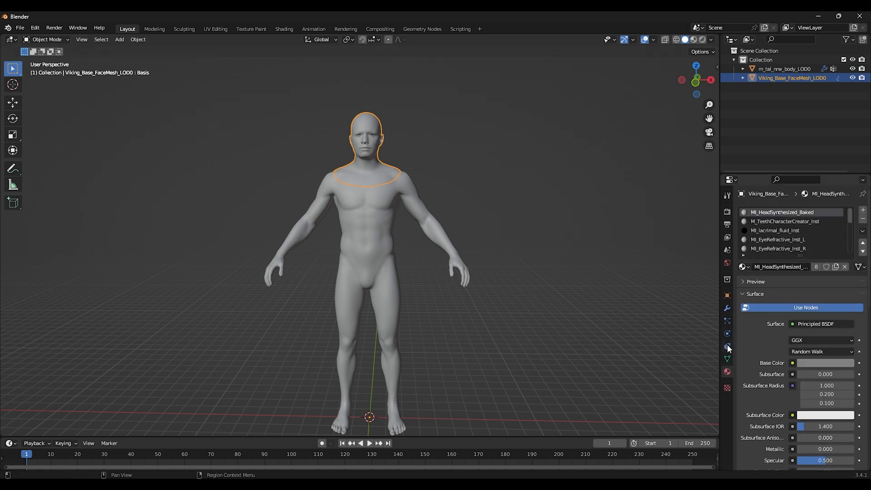
Step: Delete all shape keys from the face mesh
{"action": "left_click", "coordinate": [728, 359]}
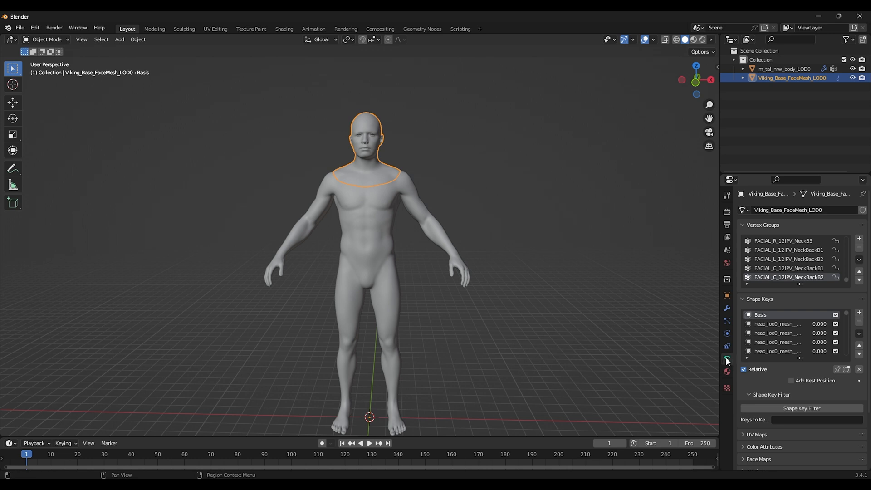
{"action": "left_click", "coordinate": [859, 335]}
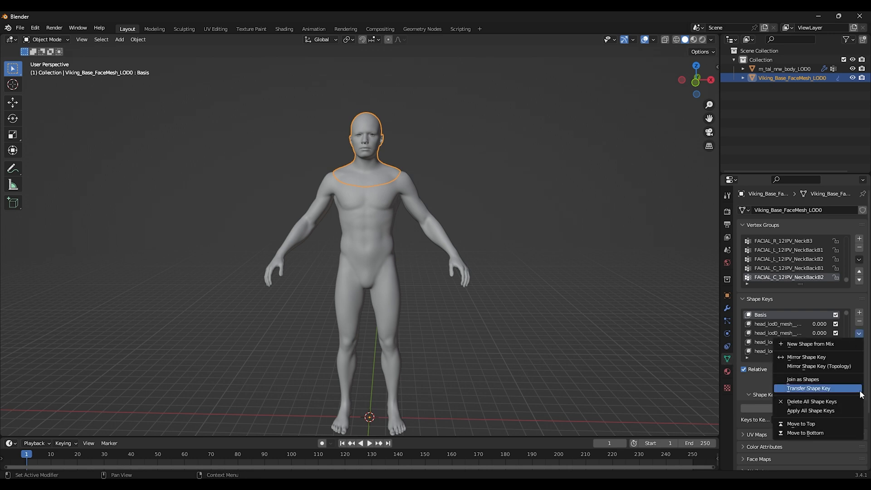
{"action": "left_click", "coordinate": [819, 401]}
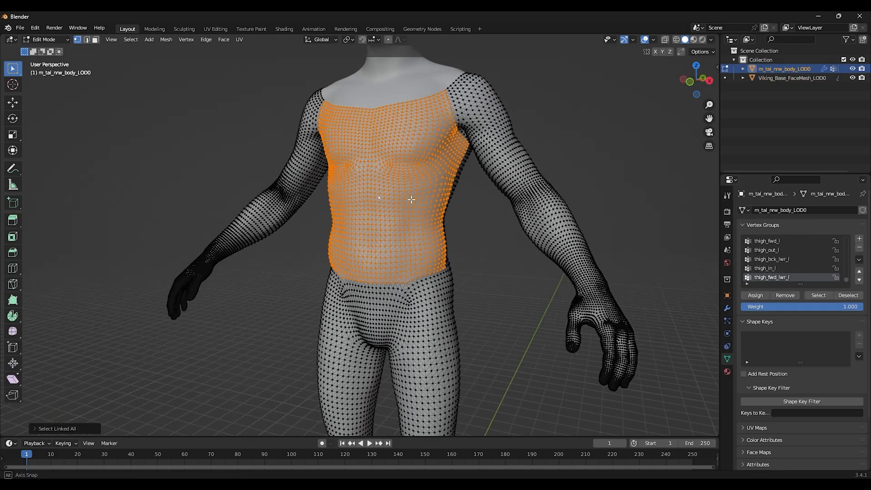
Step: Enter Edit Mode on the body mesh and select its non-manifold vertices
{"action": "mouse_move", "coordinate": [454, 200]}
{"action": "middle_mouse_down"}
{"action": "mouse_move", "coordinate": [346, 197]}
{"action": "mouse_move", "coordinate": [485, 202]}
{"action": "mouse_move", "coordinate": [451, 195]}
{"action": "middle_mouse_up"}
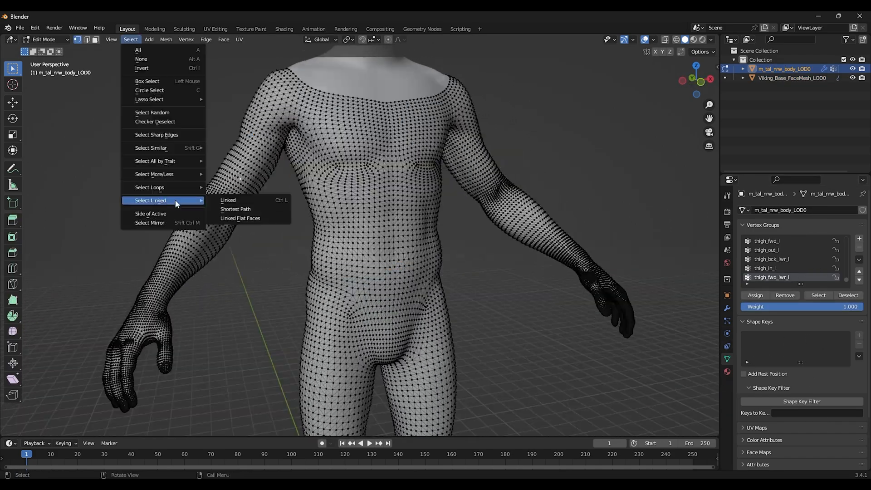
{"action": "left_click", "coordinate": [248, 202]}
{"action": "mouse_move", "coordinate": [263, 223]}
{"action": "middle_mouse_down"}
{"action": "mouse_move", "coordinate": [427, 222]}
{"action": "mouse_move", "coordinate": [261, 220]}
{"action": "middle_mouse_up"}
{"action": "scroll", "coordinate": [261, 221], "scroll_direction": "down", "scroll_amount": 3}
{"action": "middle_click_drag", "start_coordinate": [362, 190], "coordinate": [333, 196]}
{"action": "left_click", "coordinate": [302, 262]}
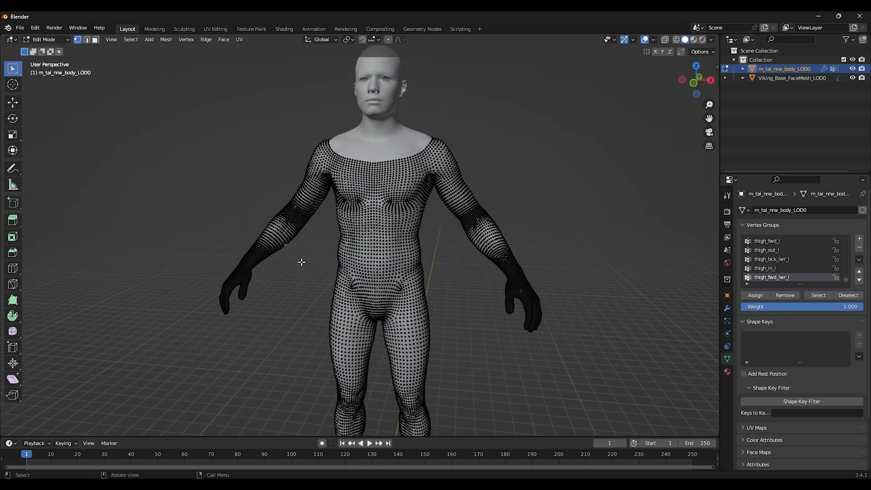
{"action": "scroll", "coordinate": [335, 260], "scroll_direction": "up", "scroll_amount": 2}
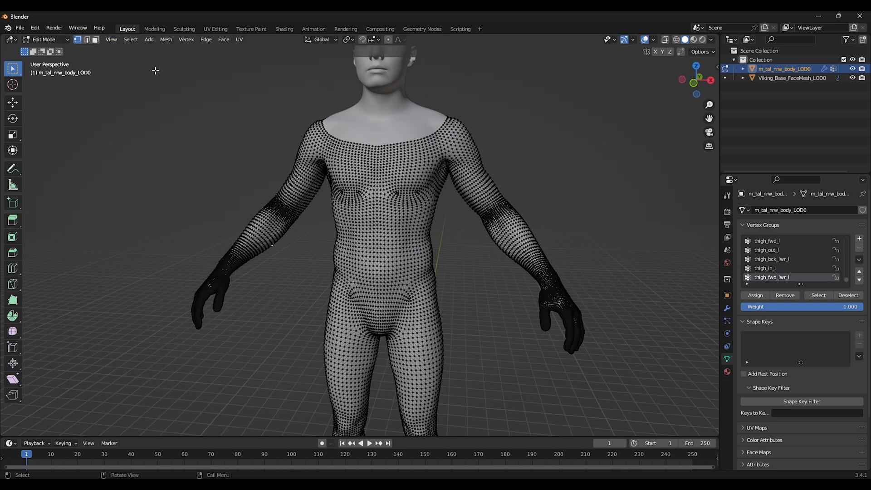
{"action": "key", "text": "Tab"}
{"action": "scroll", "coordinate": [381, 230], "scroll_direction": "down", "scroll_amount": 4}
{"action": "left_click", "coordinate": [26, 40]}
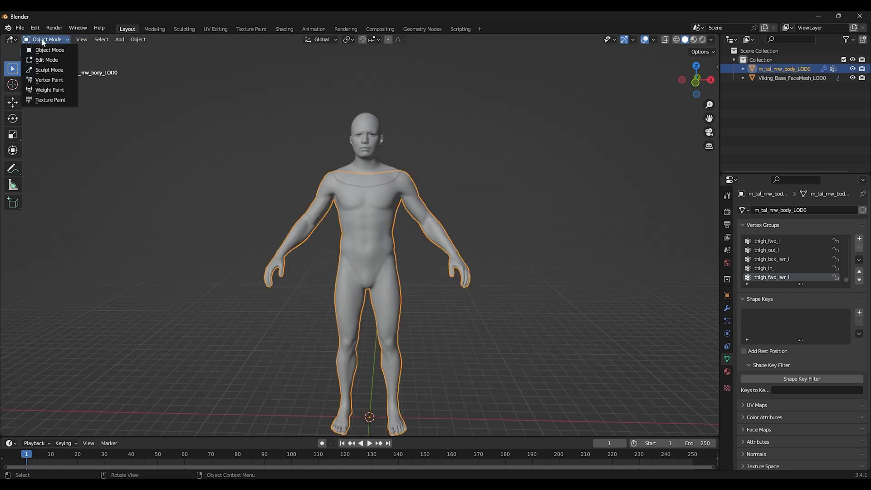
{"action": "left_click", "coordinate": [47, 61]}
{"action": "left_click", "coordinate": [181, 172]}
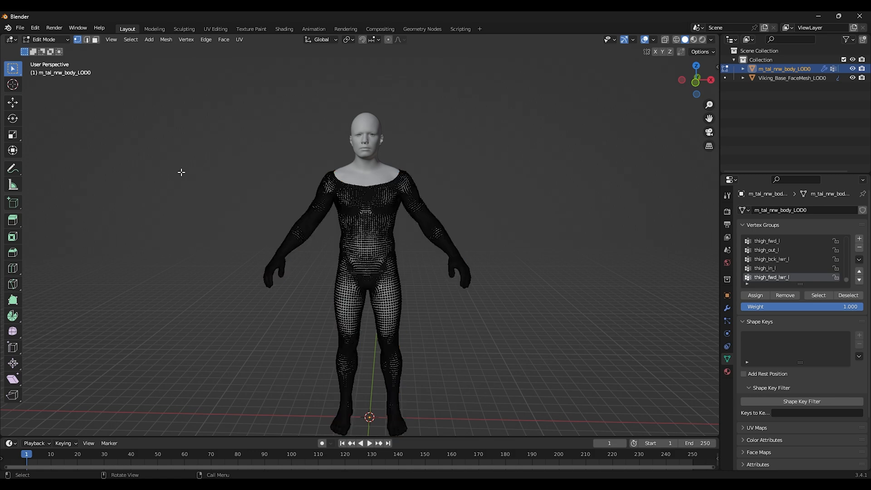
{"action": "scroll", "coordinate": [283, 188], "scroll_direction": "up", "scroll_amount": 1}
{"action": "scroll", "coordinate": [339, 206], "scroll_direction": "up", "scroll_amount": 2}
{"action": "left_click", "coordinate": [135, 41]}
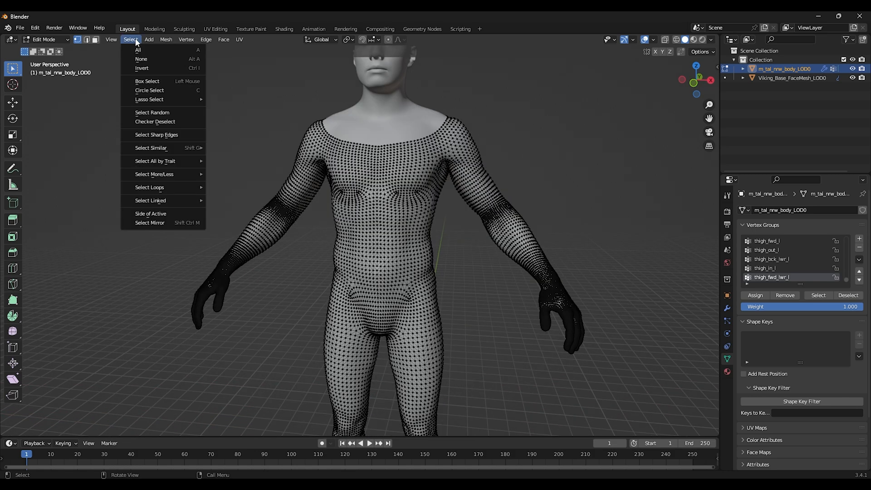
{"action": "mouse_move", "coordinate": [177, 161]}
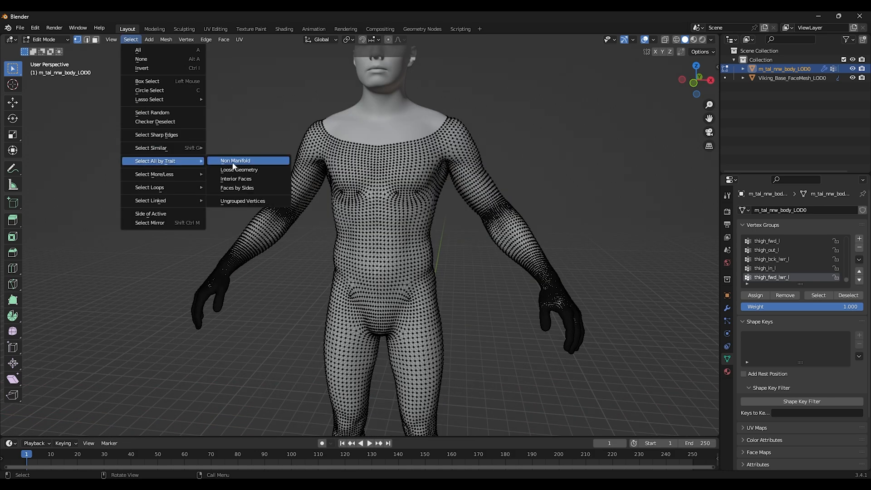
{"action": "left_click", "coordinate": [233, 163]}
{"action": "scroll", "coordinate": [234, 163], "scroll_direction": "down", "scroll_amount": 2}
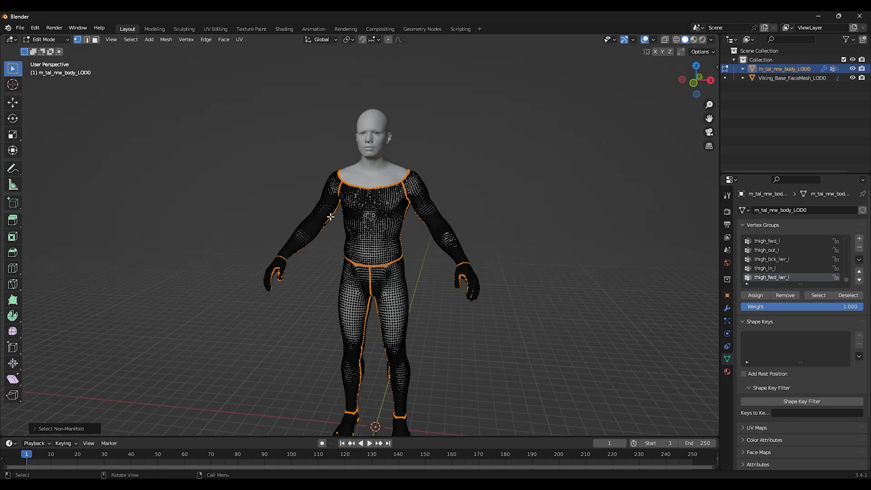
Step: Merge the body's selected vertices by distance
{"action": "left_click", "coordinate": [166, 40]}
{"action": "mouse_move", "coordinate": [210, 246]}
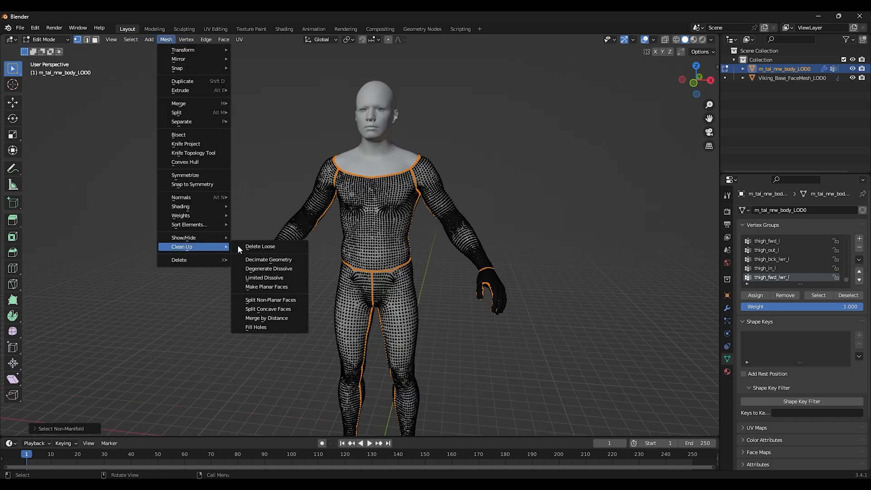
{"action": "left_click", "coordinate": [265, 320]}
Step: Select all linked body geometry, clear the selection, and return to Object Mode
{"action": "left_click", "coordinate": [131, 40]}
{"action": "mouse_move", "coordinate": [253, 200]}
{"action": "left_click", "coordinate": [290, 203]}
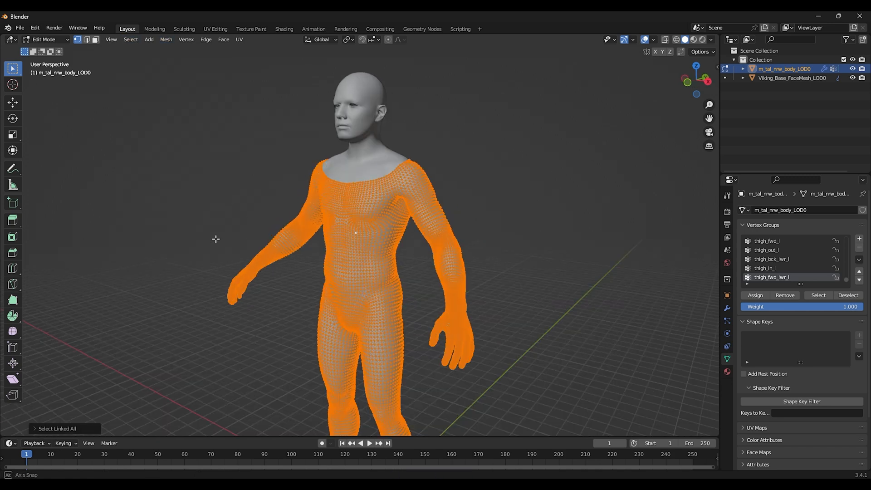
{"action": "left_click", "coordinate": [234, 225]}
{"action": "left_click", "coordinate": [45, 40]}
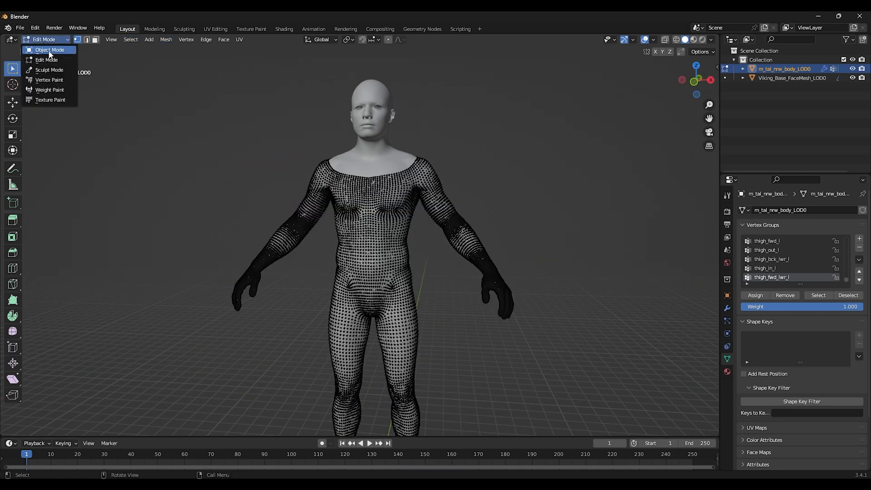
{"action": "left_click", "coordinate": [50, 51]}
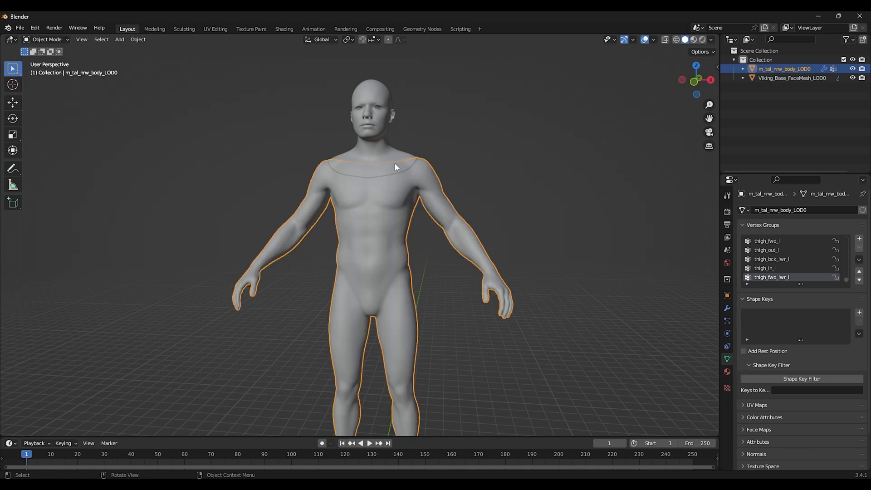
Step: Enter Edit Mode on the face mesh and select its non-manifold vertices
{"action": "left_click", "coordinate": [388, 169]}
{"action": "left_click", "coordinate": [50, 40]}
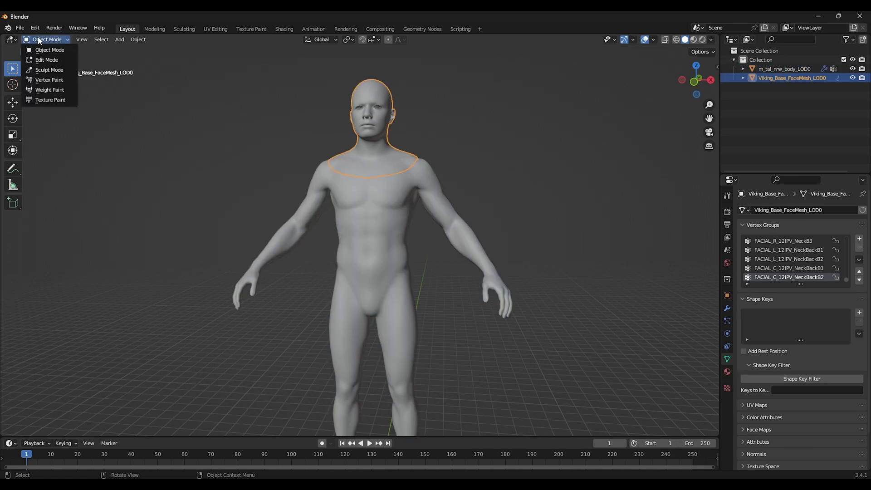
{"action": "left_click", "coordinate": [48, 60]}
{"action": "left_click", "coordinate": [175, 128]}
{"action": "left_click", "coordinate": [130, 40]}
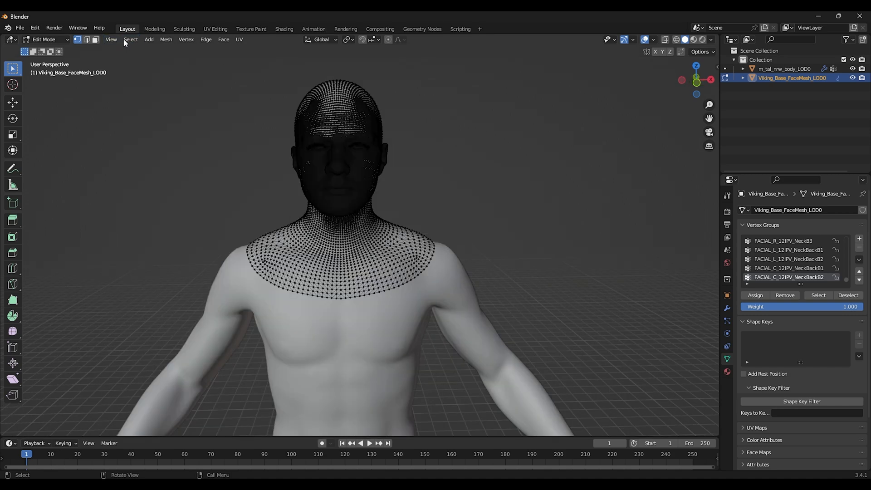
{"action": "left_click", "coordinate": [130, 40]}
{"action": "mouse_move", "coordinate": [184, 161]}
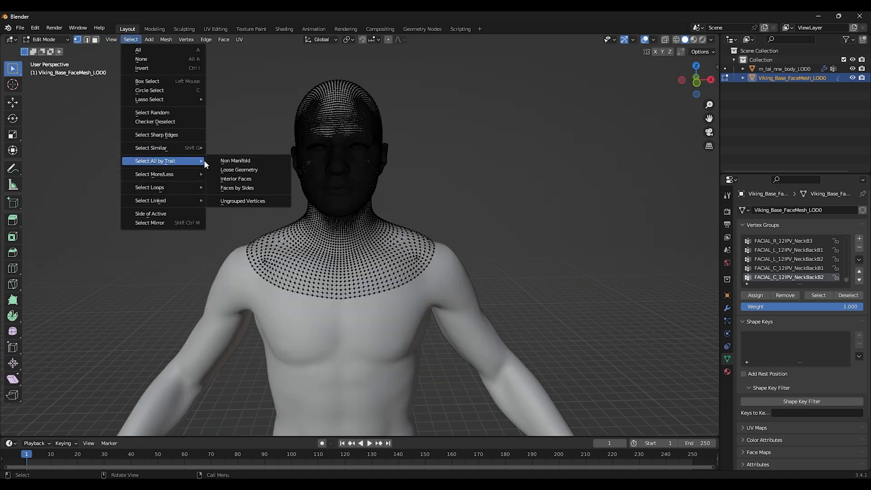
{"action": "left_click", "coordinate": [245, 161]}
Step: Turn on X-ray and box-deselect the eye-area vertices, keeping the neck boundary selected
{"action": "middle_click_drag", "start_coordinate": [359, 175], "coordinate": [260, 172]}
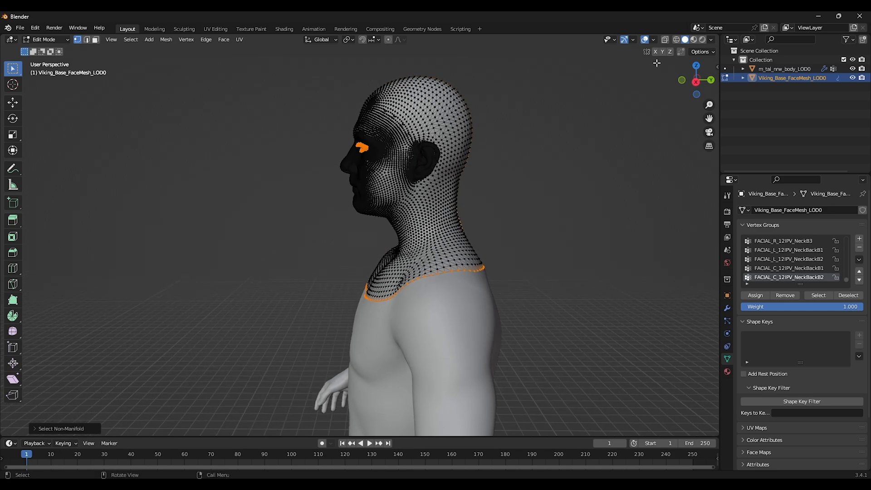
{"action": "left_click", "coordinate": [676, 40]}
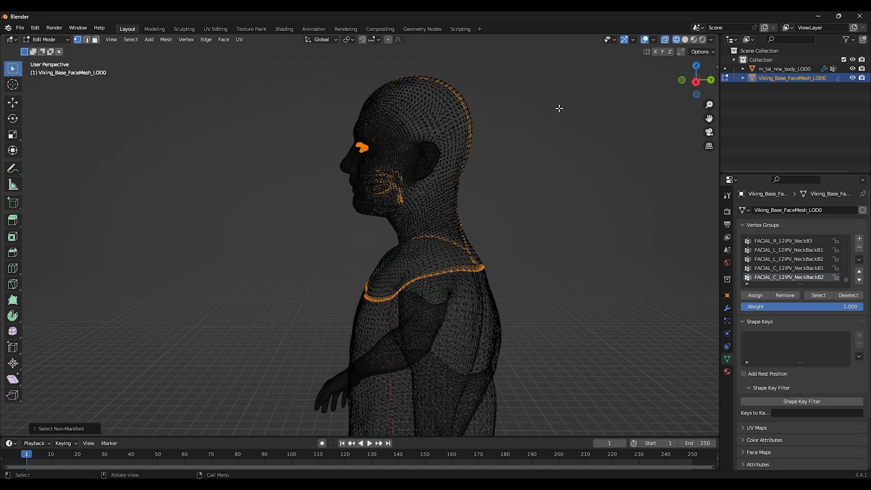
{"action": "middle_click_drag", "start_coordinate": [487, 124], "coordinate": [470, 152], "text": "shift"}
{"action": "middle_click_drag", "start_coordinate": [352, 173], "coordinate": [353, 167]}
{"action": "key", "text": "b"}
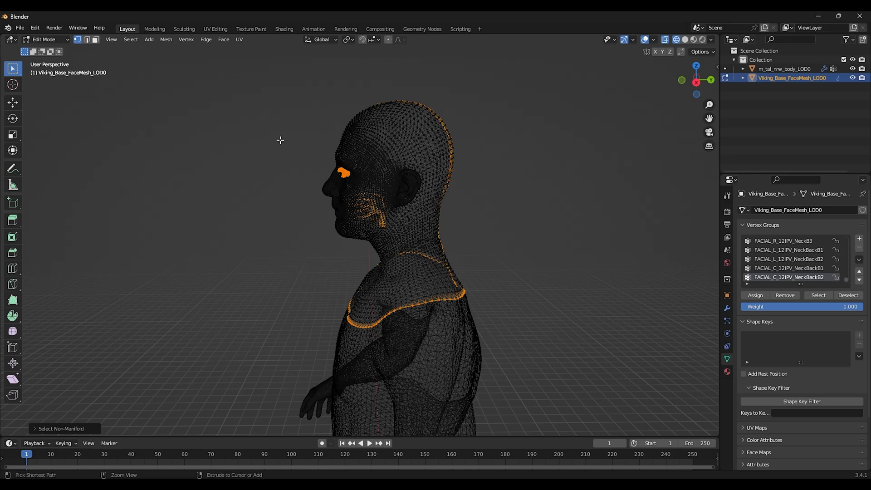
{"action": "left_click_drag", "start_coordinate": [280, 140], "coordinate": [399, 242]}
{"action": "middle_click_drag", "start_coordinate": [403, 218], "coordinate": [386, 140]}
{"action": "middle_click_drag", "start_coordinate": [451, 275], "coordinate": [483, 273]}
Step: Merge the face mesh's selected vertices by distance
{"action": "left_click", "coordinate": [166, 40]}
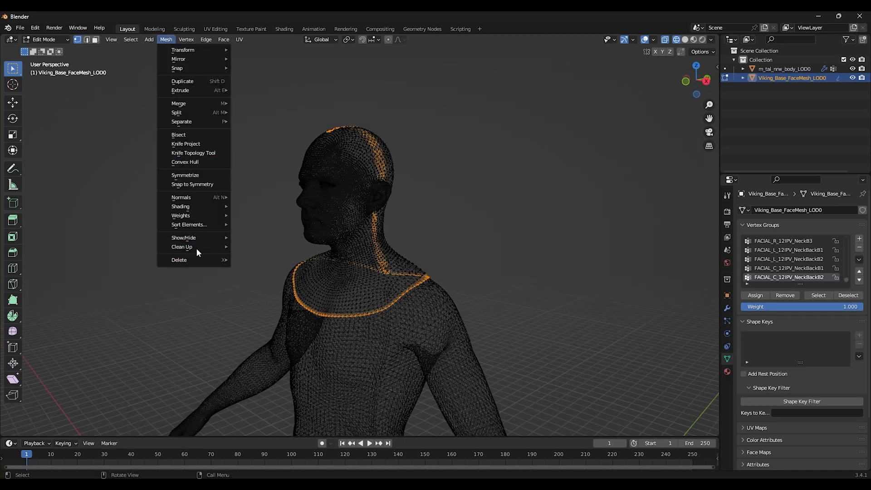
{"action": "mouse_move", "coordinate": [199, 250]}
{"action": "left_click", "coordinate": [267, 318]}
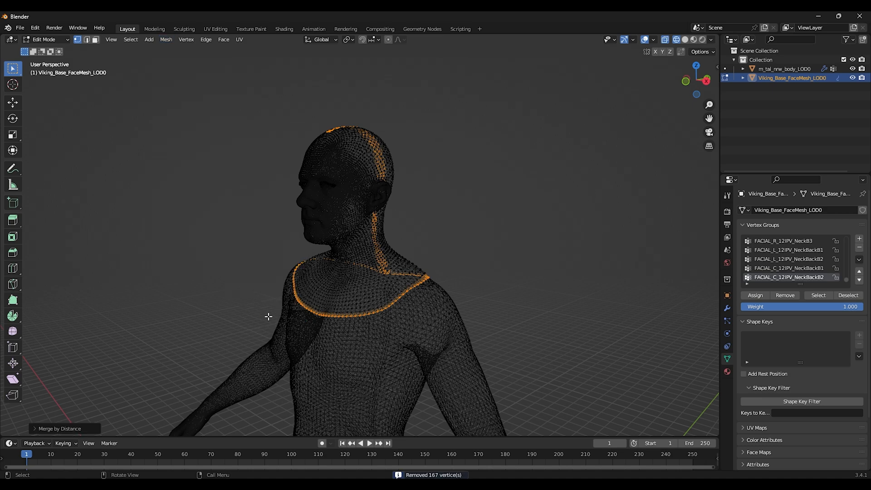
Step: Return to Object Mode and join the face mesh into the body mesh
{"action": "left_click", "coordinate": [216, 167]}
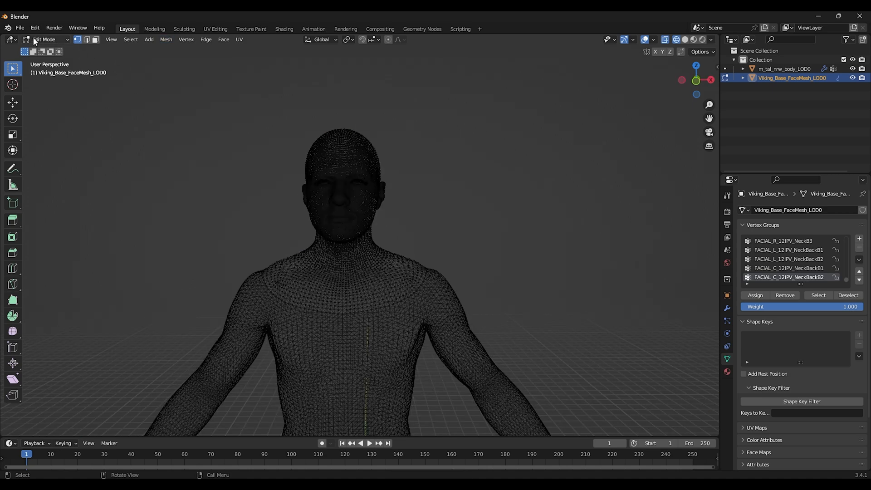
{"action": "left_click", "coordinate": [34, 40]}
{"action": "left_click", "coordinate": [40, 50]}
{"action": "scroll", "coordinate": [483, 289], "scroll_direction": "down", "scroll_amount": 5}
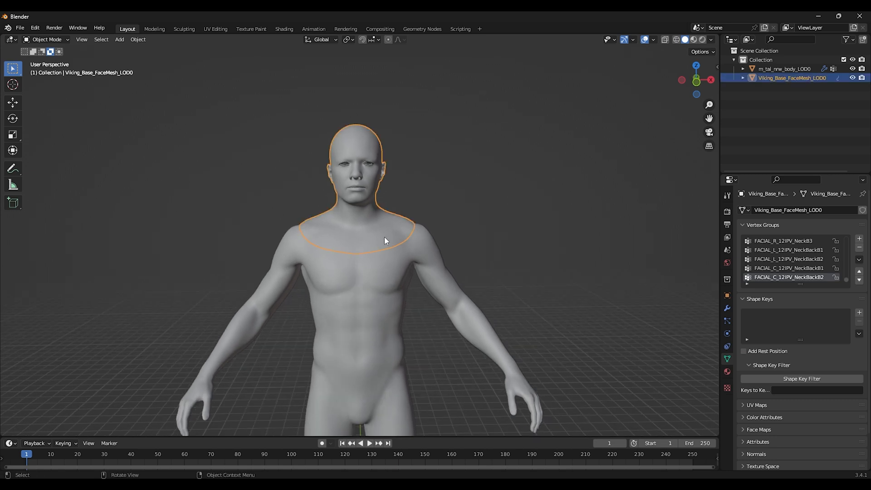
{"action": "left_click", "coordinate": [381, 286], "text": "shift"}
{"action": "key", "text": "ctrl+j"}
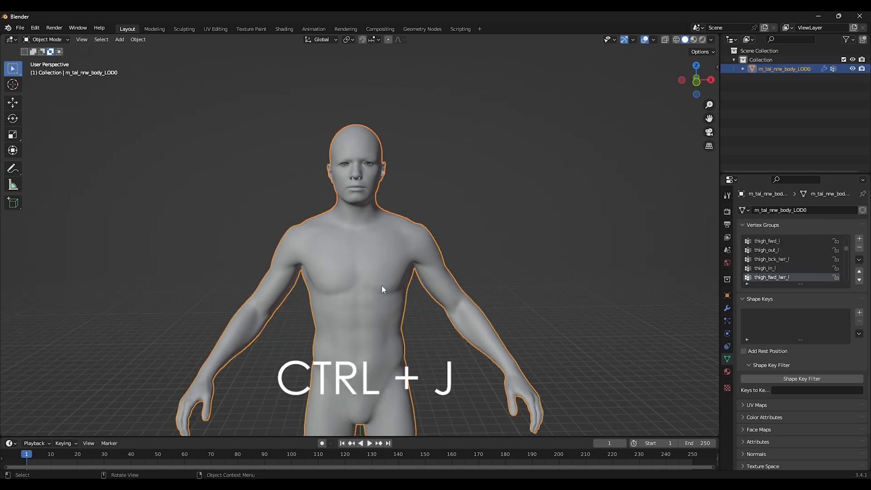
Step: Rename the collection to BodyMorph
{"action": "double_click", "coordinate": [766, 59]}
{"action": "type", "text": "BodyMorph"}
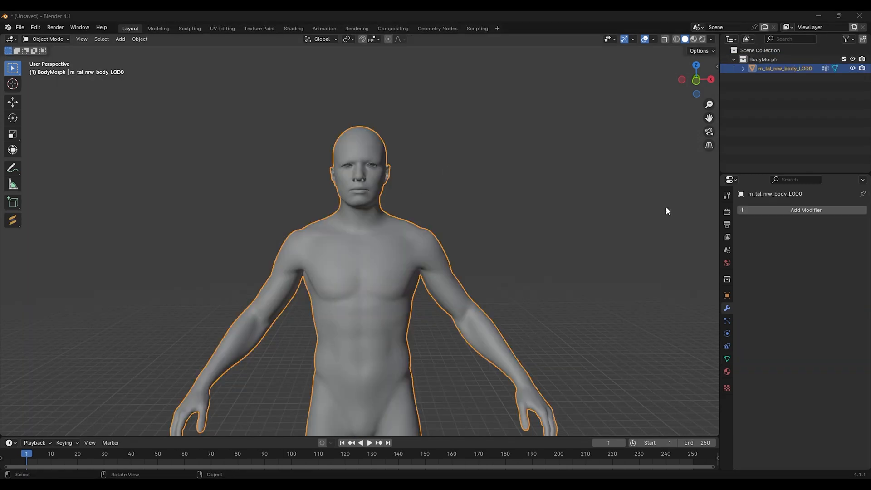
Step: Add a Weighted Normal modifier to the body mesh and apply it
{"action": "left_click", "coordinate": [803, 210]}
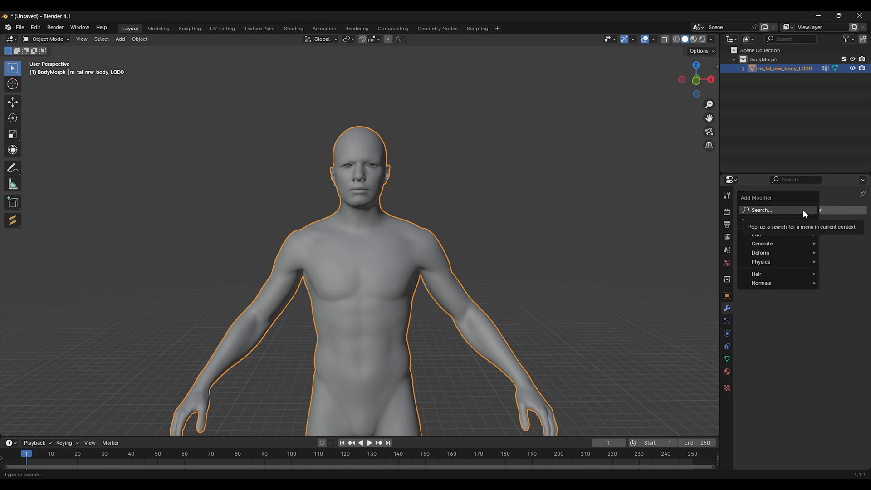
{"action": "left_click", "coordinate": [803, 210]}
{"action": "type", "text": "normal"}
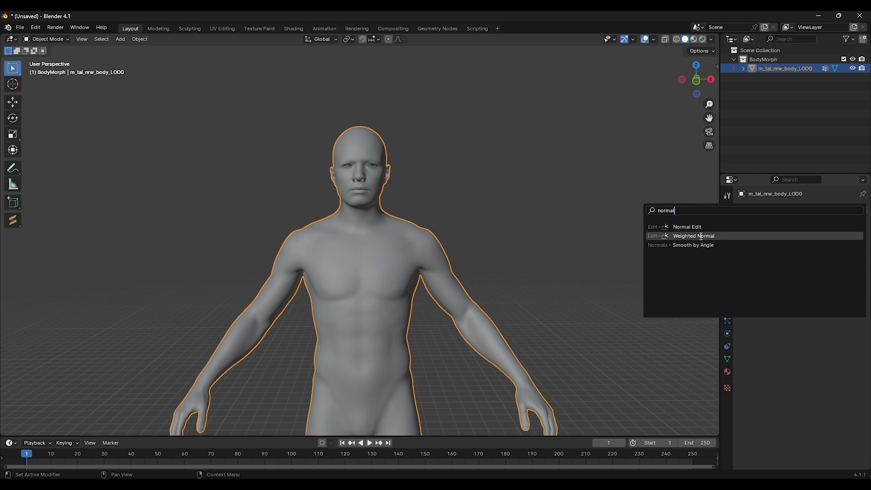
{"action": "left_click", "coordinate": [702, 240]}
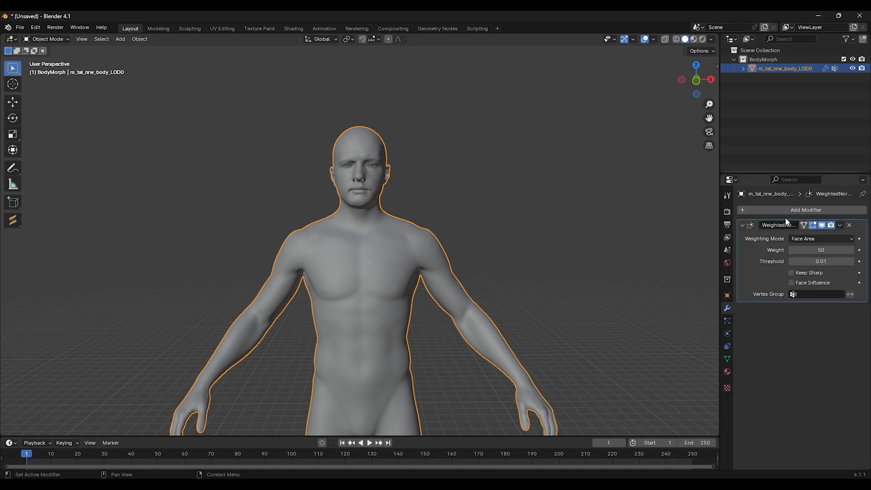
{"action": "left_click", "coordinate": [840, 226]}
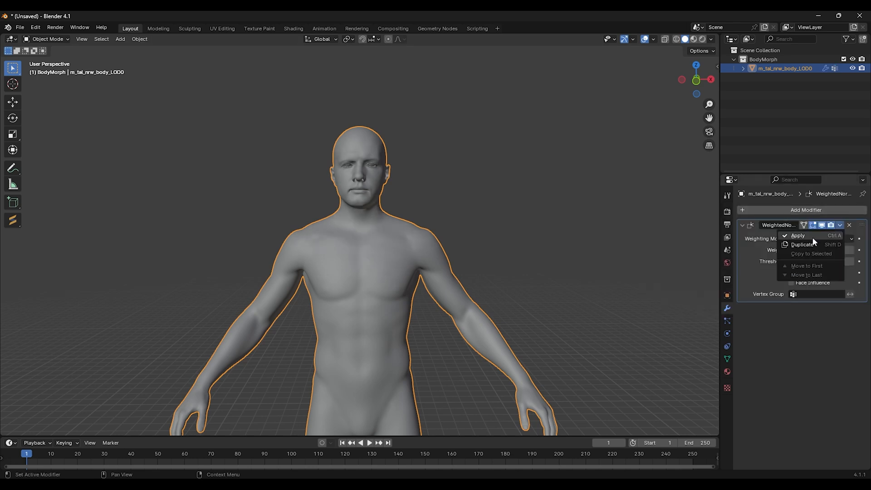
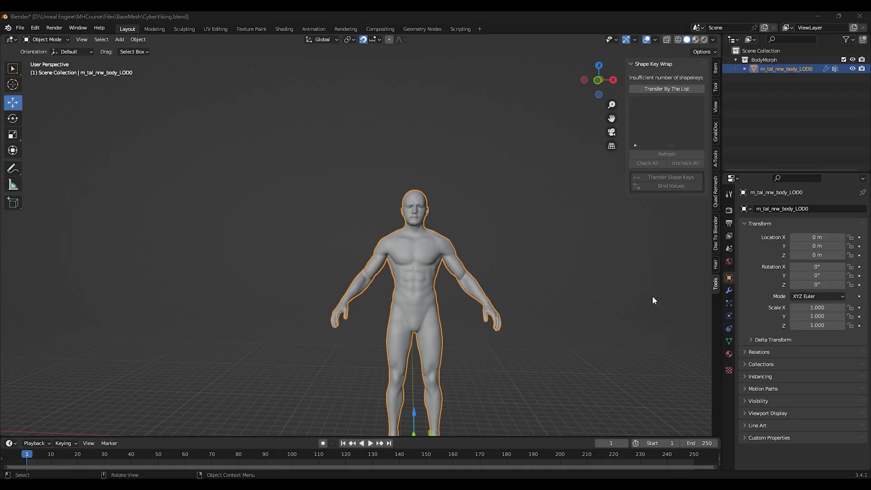
{"action": "left_click", "coordinate": [597, 298]}
{"action": "left_click", "coordinate": [406, 258]}
Step: Start exporting the body mesh as an FBX file
{"action": "left_click", "coordinate": [20, 27]}
{"action": "mouse_move", "coordinate": [45, 158]}
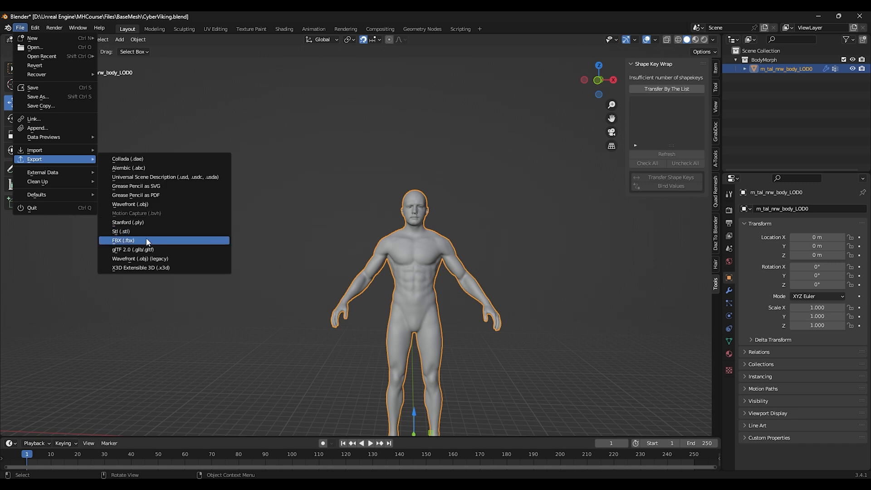
{"action": "left_click", "coordinate": [176, 240]}
{"action": "left_click", "coordinate": [673, 278]}
{"action": "scroll", "coordinate": [635, 313], "scroll_direction": "down", "scroll_amount": 8}
{"action": "left_click", "coordinate": [692, 255]}
{"action": "left_click", "coordinate": [680, 276]}
{"action": "left_click", "coordinate": [645, 337]}
{"action": "scroll", "coordinate": [656, 335], "scroll_direction": "down", "scroll_amount": 4}
{"action": "scroll", "coordinate": [636, 347], "scroll_direction": "up", "scroll_amount": 12}
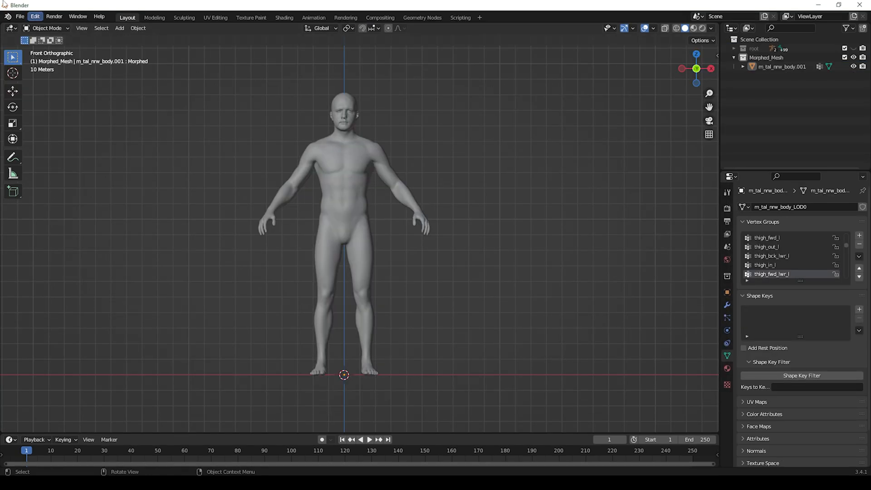
Step: Switch the body mesh to Sculpt Mode and set the brush strength to 0.2
{"action": "left_click", "coordinate": [53, 29]}
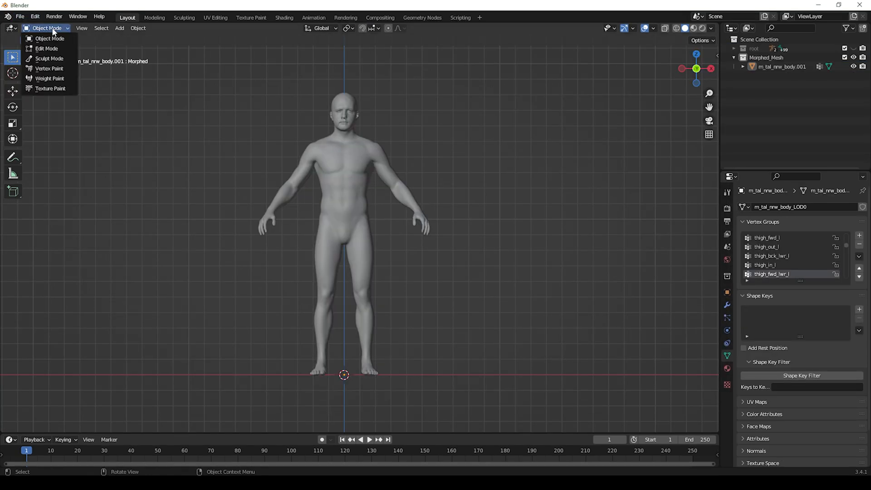
{"action": "left_click", "coordinate": [48, 59]}
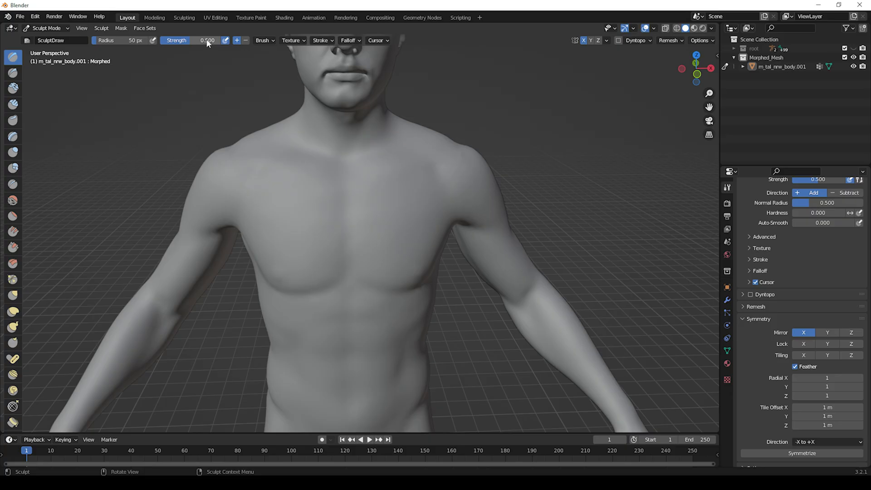
{"action": "left_click", "coordinate": [190, 40]}
{"action": "type", "text": "0.2"}
{"action": "key", "text": "Return"}
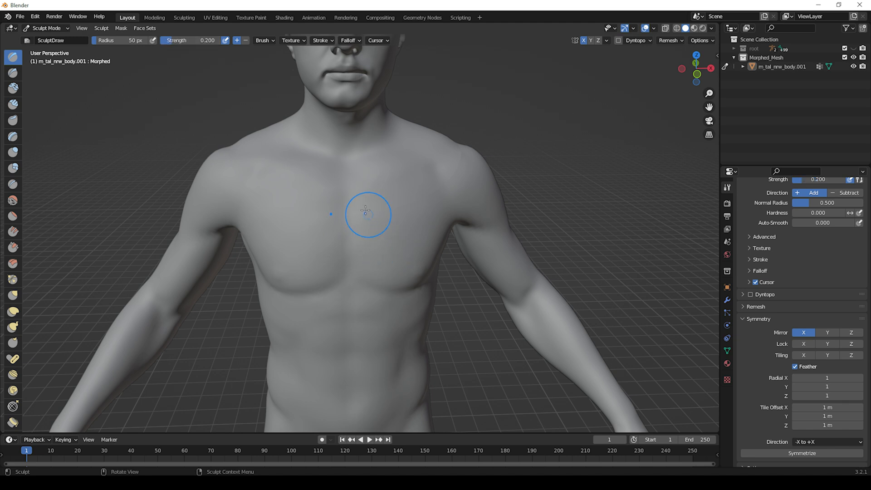
Step: Sculpt the chest and pectoral area with the Draw brush
{"action": "left_click_drag", "start_coordinate": [330, 185], "coordinate": [333, 246]}
{"action": "mouse_move", "coordinate": [303, 282]}
{"action": "left_mouse_down"}
{"action": "mouse_move", "coordinate": [247, 237]}
{"action": "mouse_move", "coordinate": [270, 273]}
{"action": "mouse_move", "coordinate": [320, 194]}
{"action": "mouse_move", "coordinate": [313, 275]}
{"action": "left_mouse_up"}
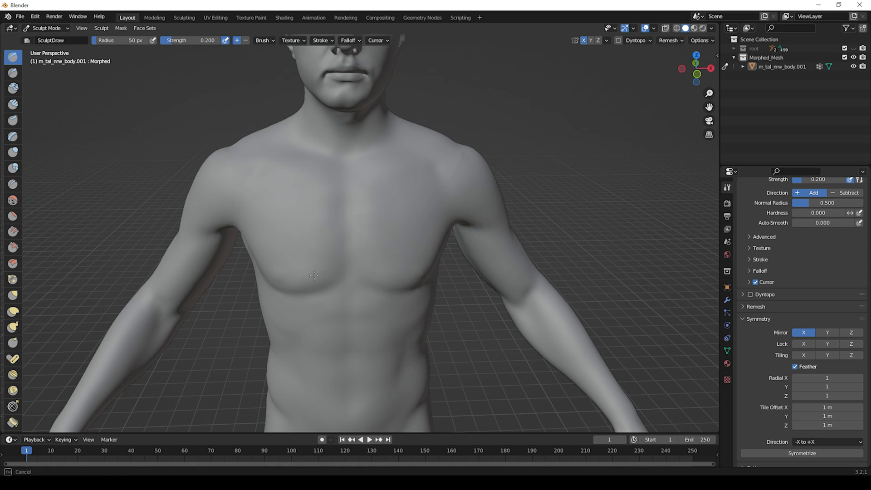
{"action": "left_click_drag", "start_coordinate": [248, 233], "coordinate": [304, 192]}
{"action": "scroll", "coordinate": [299, 231], "scroll_direction": "up", "scroll_amount": 3}
{"action": "mouse_move", "coordinate": [287, 222]}
{"action": "middle_mouse_down"}
{"action": "mouse_move", "coordinate": [350, 176]}
{"action": "mouse_move", "coordinate": [330, 175]}
{"action": "middle_mouse_up"}
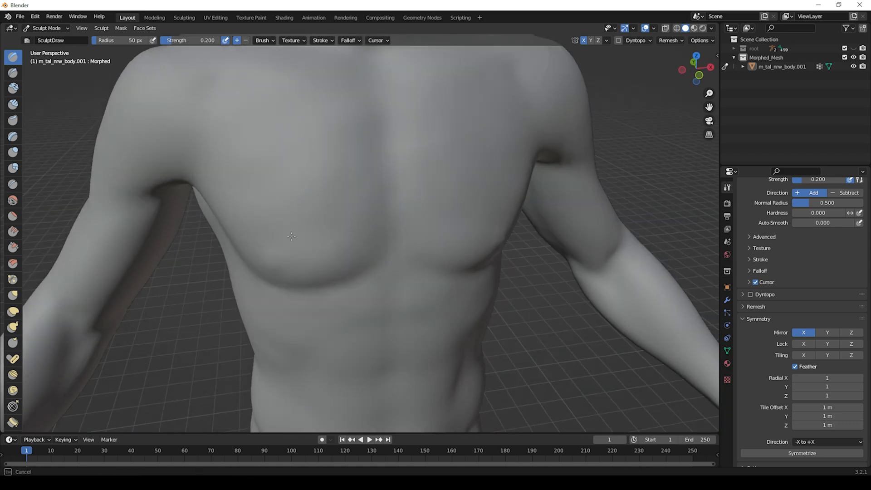
{"action": "mouse_move", "coordinate": [356, 177]}
{"action": "left_mouse_down"}
{"action": "mouse_move", "coordinate": [232, 166]}
{"action": "mouse_move", "coordinate": [227, 182]}
{"action": "mouse_move", "coordinate": [223, 168]}
{"action": "left_mouse_up"}
{"action": "mouse_move", "coordinate": [223, 168]}
{"action": "left_mouse_down"}
{"action": "mouse_move", "coordinate": [263, 218]}
{"action": "mouse_move", "coordinate": [313, 230]}
{"action": "left_mouse_up"}
{"action": "mouse_move", "coordinate": [331, 144]}
{"action": "left_mouse_down"}
{"action": "mouse_move", "coordinate": [313, 190]}
{"action": "mouse_move", "coordinate": [276, 199]}
{"action": "left_mouse_up"}
{"action": "left_click_drag", "start_coordinate": [236, 152], "coordinate": [241, 195]}
{"action": "left_click_drag", "start_coordinate": [338, 167], "coordinate": [342, 182]}
{"action": "middle_click_drag", "start_coordinate": [346, 169], "coordinate": [361, 152]}
{"action": "left_click_drag", "start_coordinate": [361, 150], "coordinate": [354, 242]}
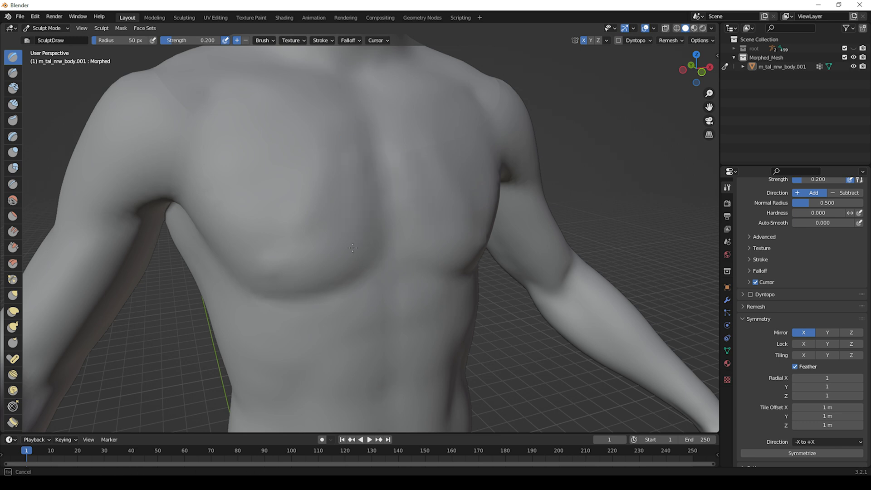
{"action": "mouse_move", "coordinate": [280, 278]}
{"action": "left_mouse_down"}
{"action": "mouse_move", "coordinate": [207, 204]}
{"action": "mouse_move", "coordinate": [275, 283]}
{"action": "left_mouse_up"}
{"action": "left_click_drag", "start_coordinate": [351, 172], "coordinate": [334, 143]}
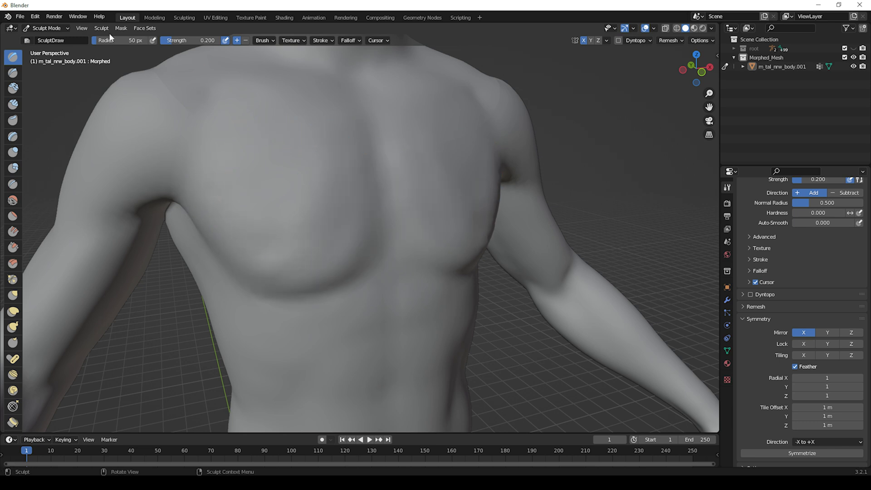
Step: Set the brush radius to 100 px and continue sculpting the chest
{"action": "left_click", "coordinate": [124, 40]}
{"action": "type", "text": "100"}
{"action": "key", "text": "Return"}
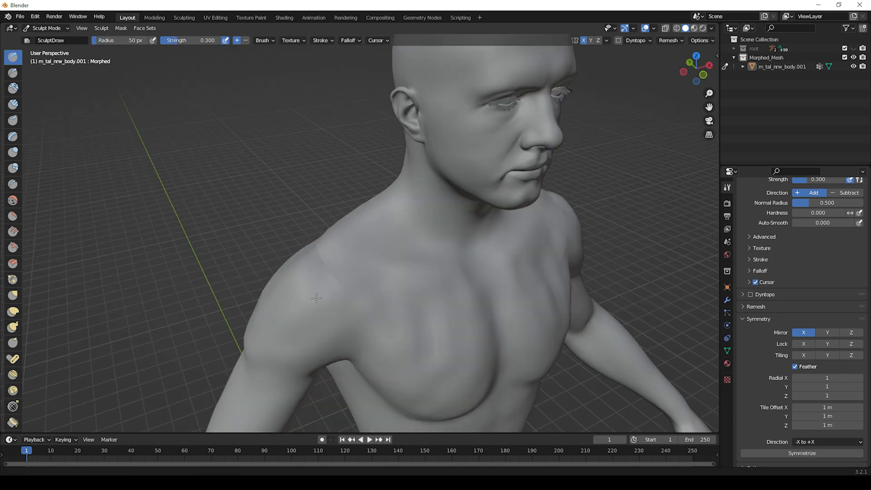
{"action": "mouse_move", "coordinate": [390, 254]}
{"action": "middle_mouse_down"}
{"action": "mouse_move", "coordinate": [370, 263]}
{"action": "mouse_move", "coordinate": [343, 243]}
{"action": "mouse_move", "coordinate": [346, 233]}
{"action": "mouse_move", "coordinate": [311, 194]}
{"action": "middle_mouse_up"}
{"action": "key", "text": "shift+s"}
{"action": "middle_click_drag", "start_coordinate": [346, 156], "coordinate": [329, 230]}
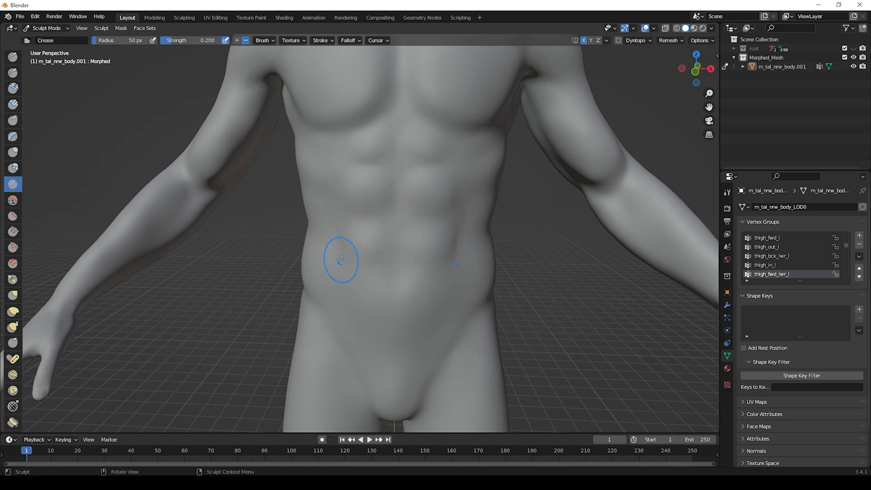
Step: Sculpt creases along the abdomen and side of the torso with the Crease brush, undoing the last stroke
{"action": "scroll", "coordinate": [365, 227], "scroll_direction": "up", "scroll_amount": 1}
{"action": "mouse_move", "coordinate": [358, 266]}
{"action": "middle_mouse_down"}
{"action": "mouse_move", "coordinate": [365, 227]}
{"action": "mouse_move", "coordinate": [350, 223]}
{"action": "mouse_move", "coordinate": [373, 223]}
{"action": "mouse_move", "coordinate": [322, 217]}
{"action": "middle_mouse_up"}
{"action": "scroll", "coordinate": [379, 173], "scroll_direction": "down", "scroll_amount": 2}
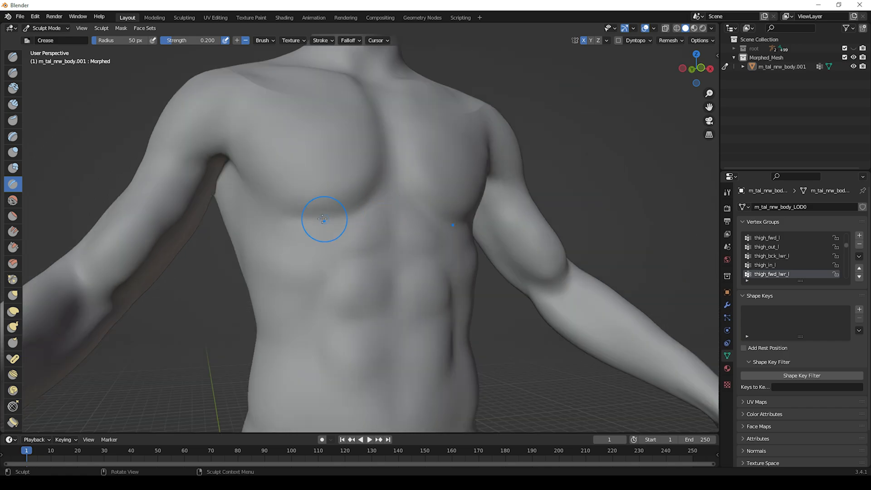
{"action": "scroll", "coordinate": [291, 216], "scroll_direction": "down", "scroll_amount": 5}
{"action": "scroll", "coordinate": [379, 195], "scroll_direction": "up", "scroll_amount": 4}
{"action": "middle_click_drag", "start_coordinate": [379, 195], "coordinate": [267, 224]}
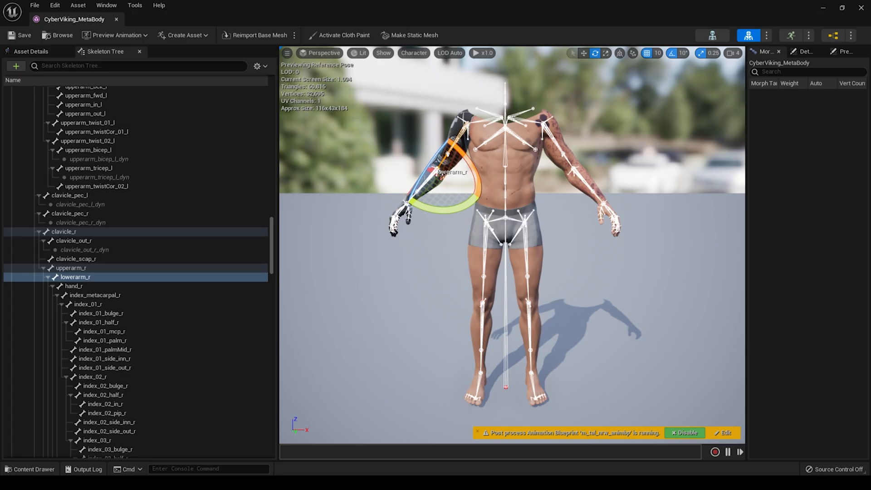
{"action": "left_click", "coordinate": [455, 140]}
{"action": "left_click_drag", "start_coordinate": [446, 148], "coordinate": [467, 116]}
{"action": "key", "text": "ctrl+z"}
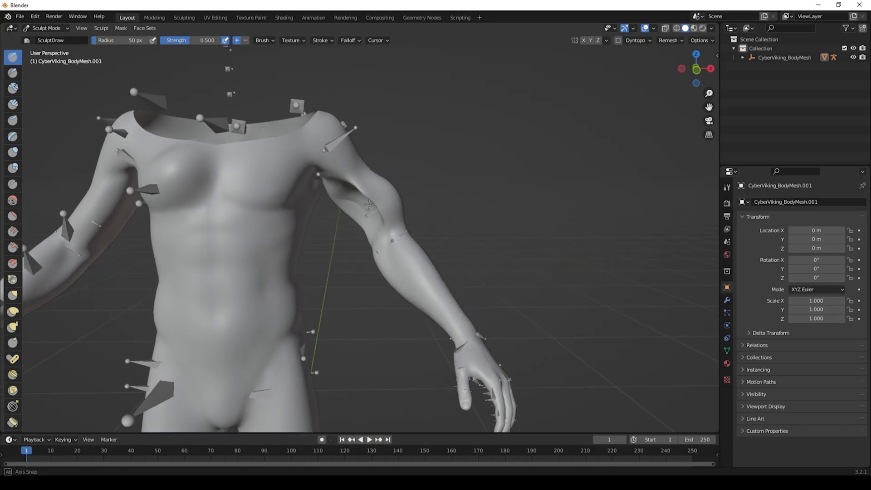
Step: Sculpt strokes along the upper arm and torso with the Draw brush
{"action": "middle_click_drag", "start_coordinate": [369, 204], "coordinate": [356, 200]}
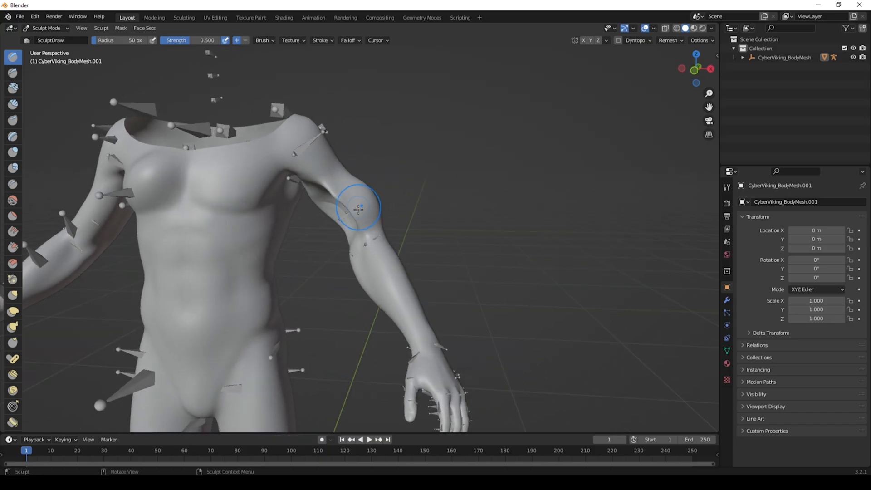
{"action": "mouse_move", "coordinate": [413, 266]}
{"action": "middle_mouse_down"}
{"action": "mouse_move", "coordinate": [261, 283]}
{"action": "mouse_move", "coordinate": [272, 302]}
{"action": "mouse_move", "coordinate": [265, 329]}
{"action": "middle_mouse_up"}
{"action": "mouse_move", "coordinate": [258, 326]}
{"action": "left_mouse_down", "text": "ctrl"}
{"action": "mouse_move", "coordinate": [267, 316]}
{"action": "mouse_move", "coordinate": [256, 332]}
{"action": "left_mouse_up", "text": "ctrl"}
{"action": "mouse_move", "coordinate": [267, 318]}
{"action": "middle_mouse_down"}
{"action": "mouse_move", "coordinate": [291, 317]}
{"action": "mouse_move", "coordinate": [277, 286]}
{"action": "mouse_move", "coordinate": [323, 280]}
{"action": "middle_mouse_up"}
{"action": "left_click_drag", "start_coordinate": [378, 251], "coordinate": [394, 261], "text": "ctrl"}
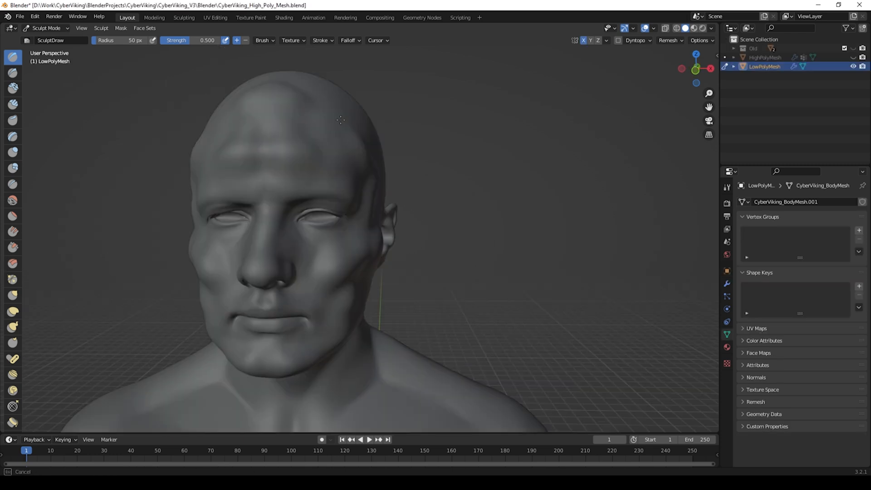
Step: Orbit around the sculpted head to inspect its shape
{"action": "middle_click_drag", "start_coordinate": [350, 152], "coordinate": [444, 152]}
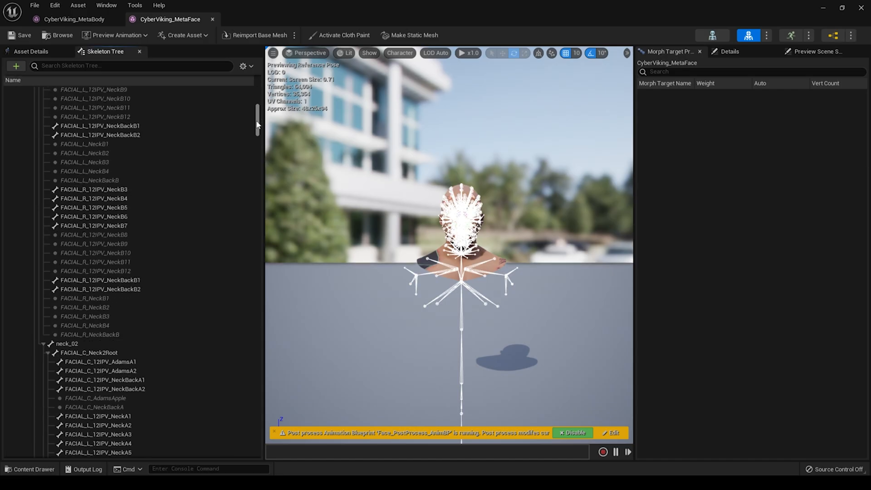
{"action": "left_click_drag", "start_coordinate": [258, 125], "coordinate": [255, 442]}
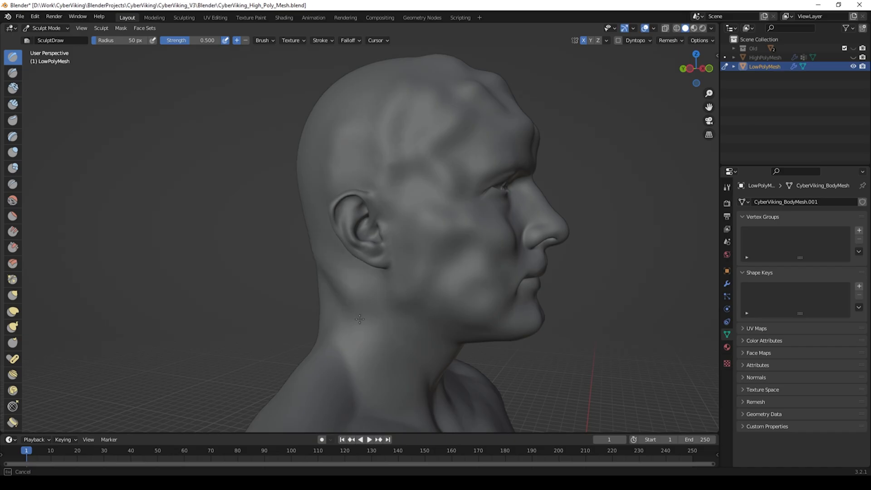
{"action": "mouse_move", "coordinate": [356, 324]}
{"action": "middle_mouse_down"}
{"action": "mouse_move", "coordinate": [291, 292]}
{"action": "mouse_move", "coordinate": [354, 290]}
{"action": "middle_mouse_up"}
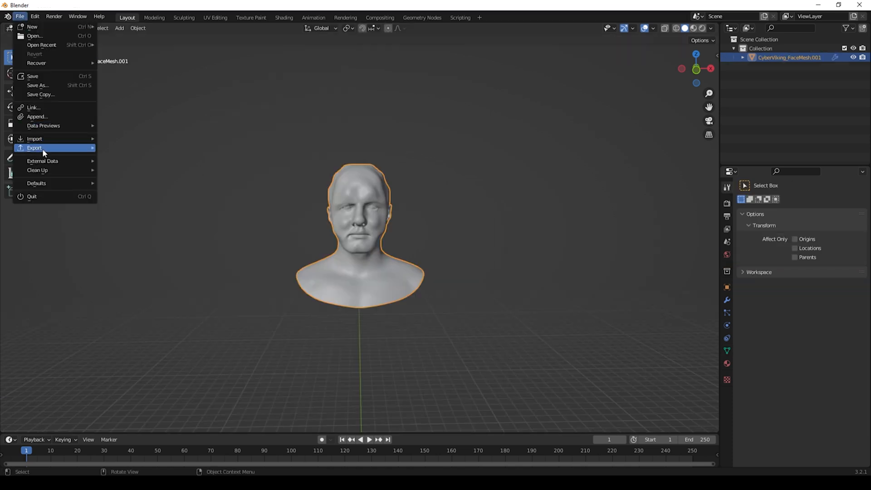
{"action": "mouse_move", "coordinate": [42, 148]}
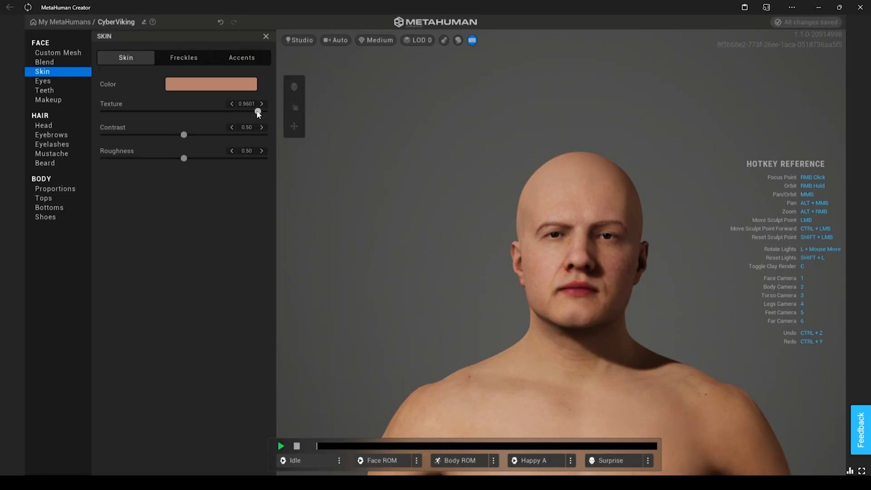
{"action": "left_click_drag", "start_coordinate": [258, 113], "coordinate": [226, 114]}
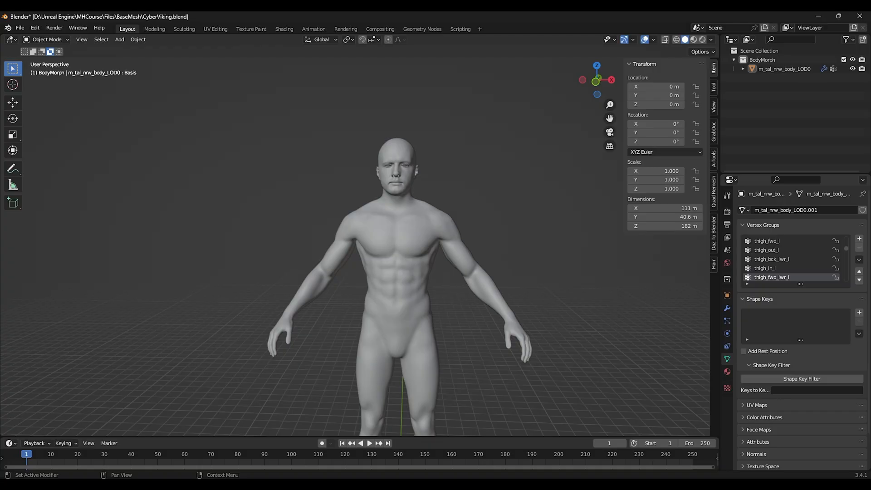
Step: Enter Edit Mode on the body mesh and enable vertex snapping
{"action": "left_click", "coordinate": [48, 39]}
{"action": "left_click", "coordinate": [53, 62]}
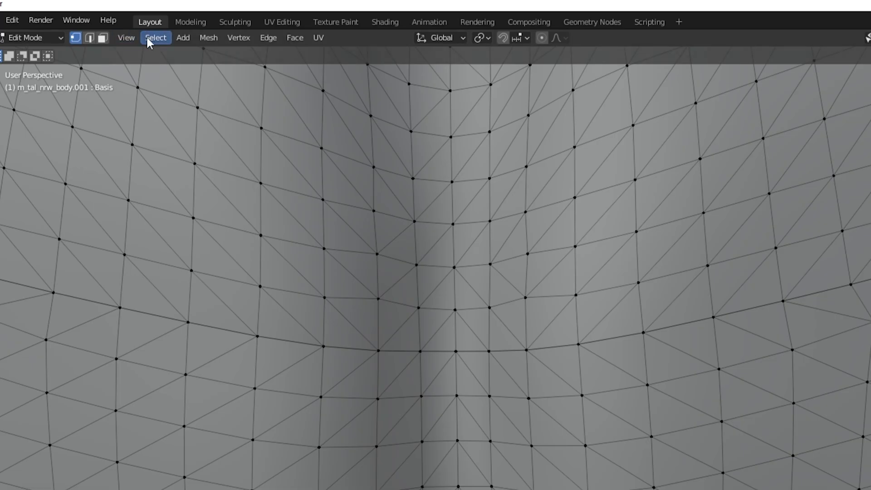
{"action": "left_click", "coordinate": [503, 38]}
{"action": "left_click", "coordinate": [517, 38]}
{"action": "left_click", "coordinate": [477, 91]}
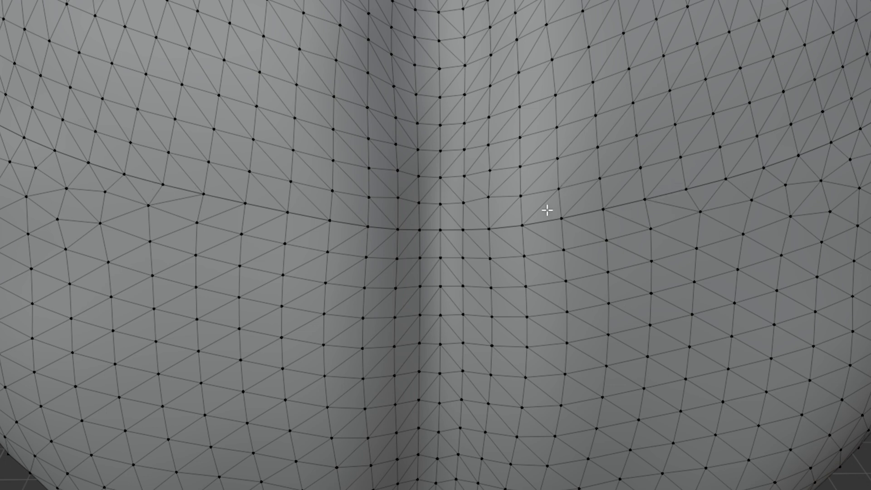
Step: Inspect the neck seam vertices where the face and body meshes join
{"action": "scroll", "coordinate": [498, 231], "scroll_direction": "up", "scroll_amount": 3}
{"action": "middle_click_drag", "start_coordinate": [532, 236], "coordinate": [479, 237]}
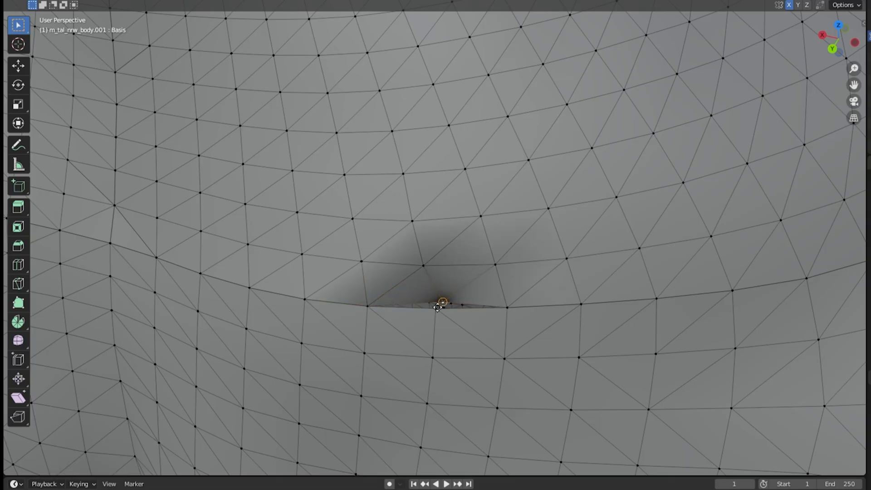
{"action": "right_click", "coordinate": [456, 295]}
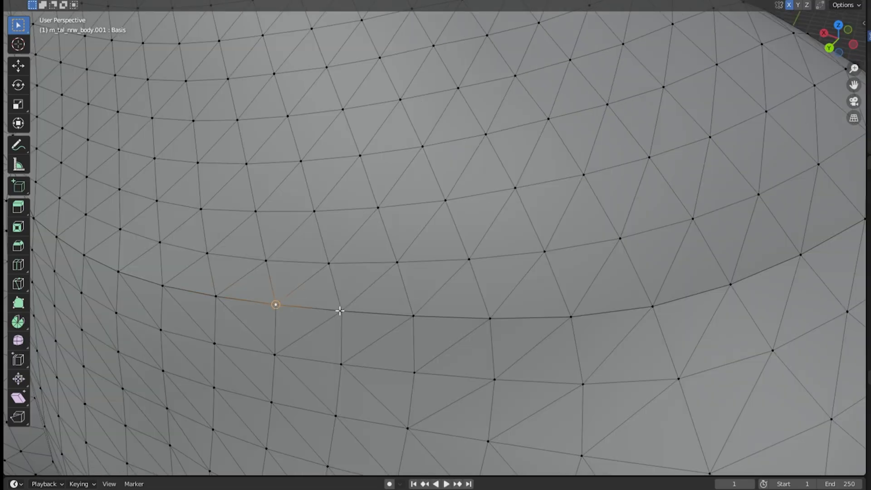
{"action": "left_click", "coordinate": [413, 316]}
{"action": "left_click", "coordinate": [490, 318]}
{"action": "left_click", "coordinate": [571, 317]}
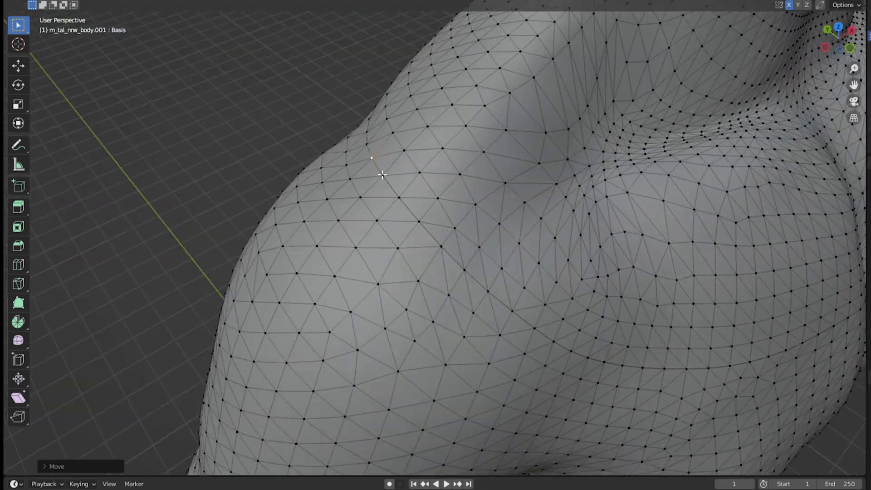
{"action": "left_click", "coordinate": [383, 177]}
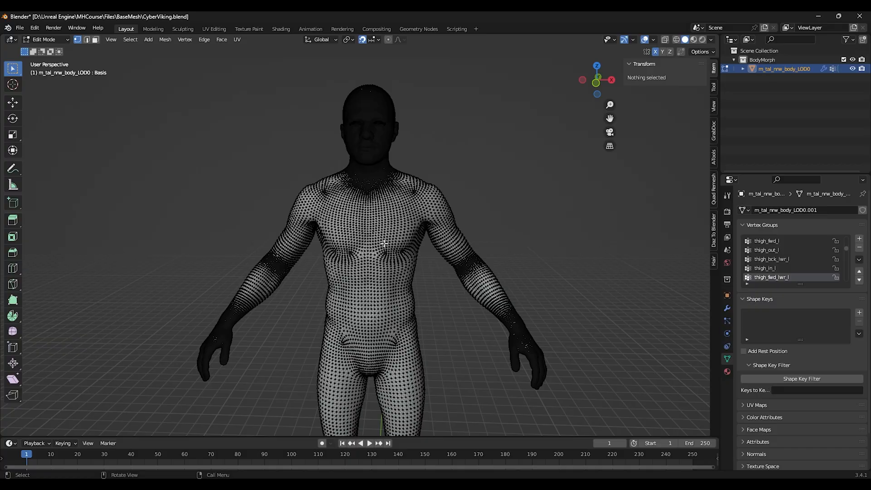
Step: Select all body vertices linked to a chest vertex and separate them into their own object
{"action": "left_click", "coordinate": [366, 251]}
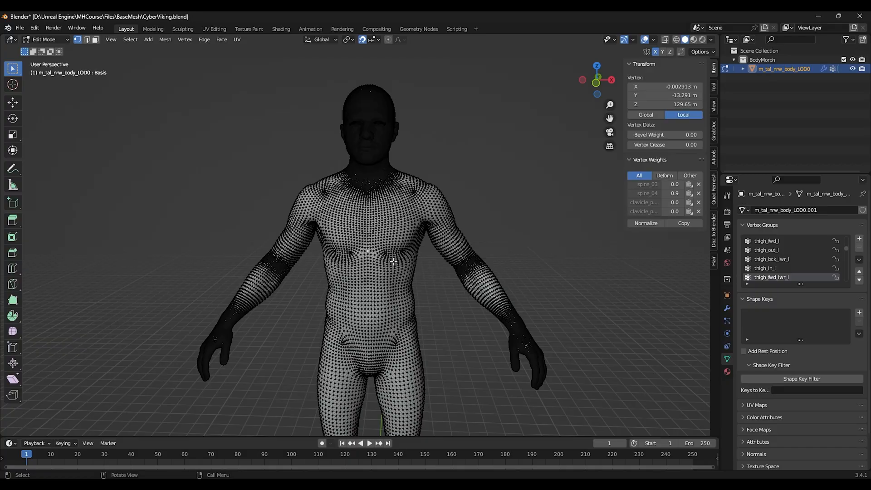
{"action": "left_click", "coordinate": [130, 40]}
{"action": "mouse_move", "coordinate": [166, 200]}
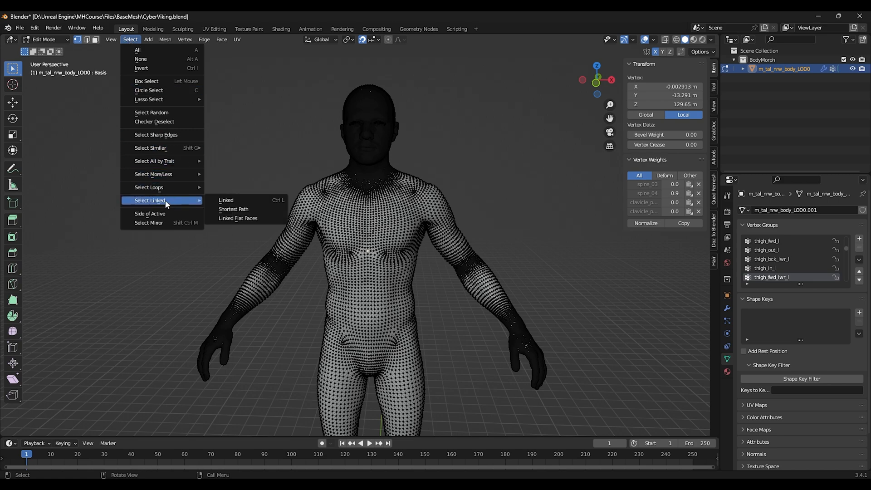
{"action": "left_click", "coordinate": [224, 205]}
{"action": "mouse_move", "coordinate": [436, 227]}
{"action": "middle_mouse_down"}
{"action": "mouse_move", "coordinate": [323, 226]}
{"action": "mouse_move", "coordinate": [429, 231]}
{"action": "middle_mouse_up"}
{"action": "left_click", "coordinate": [165, 39]}
{"action": "mouse_move", "coordinate": [185, 125]}
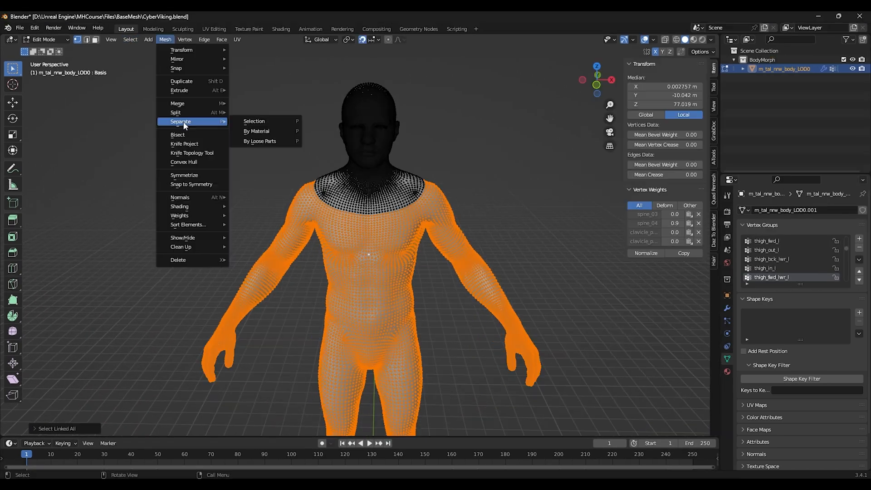
{"action": "left_click", "coordinate": [249, 122]}
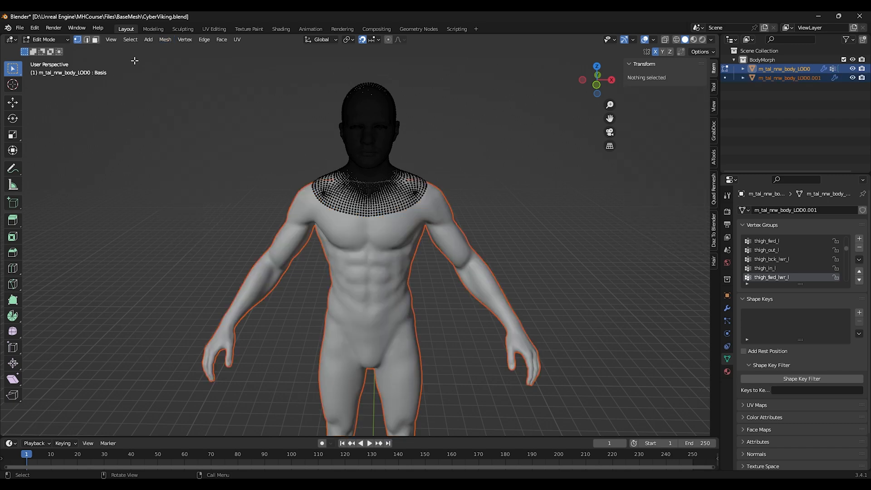
Step: Return to Object Mode and rename the head object MorphedFace and the body object MorphedBody
{"action": "left_click", "coordinate": [57, 41]}
{"action": "double_click", "coordinate": [784, 69]}
{"action": "type", "text": "Morp"}
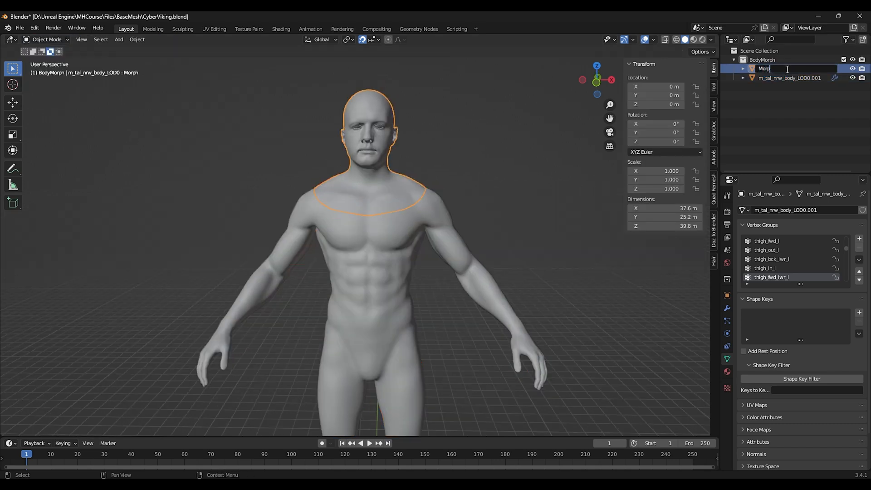
{"action": "type", "text": "hedFace"}
{"action": "key", "text": "Return"}
{"action": "double_click", "coordinate": [787, 68]}
{"action": "type", "text": "Mor"}
{"action": "key", "text": "Return"}
Step: Import the m_tai_nrw_body.FBX file from the FBX 2013 folder
{"action": "left_click", "coordinate": [19, 28]}
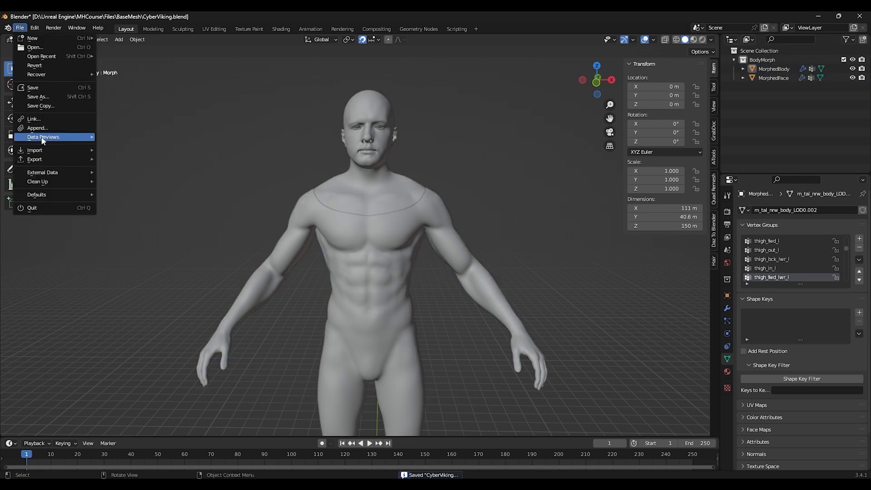
{"action": "mouse_move", "coordinate": [49, 150]}
{"action": "left_click", "coordinate": [130, 241]}
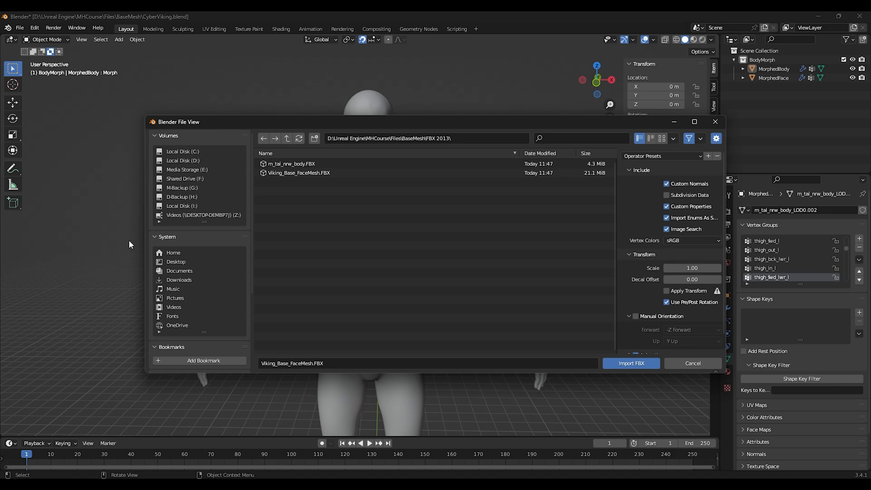
{"action": "left_click", "coordinate": [291, 164]}
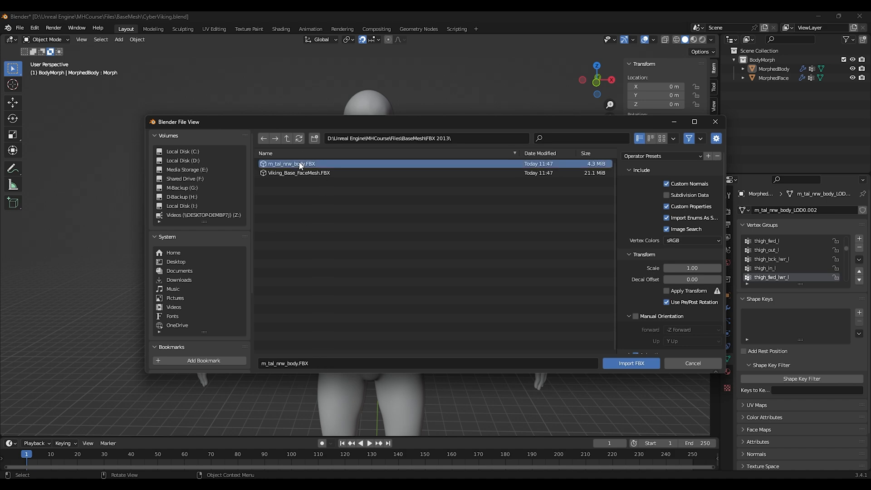
{"action": "left_click", "coordinate": [631, 363]}
Step: Import the Viking_Base_FaceMesh.FBX file from the same folder
{"action": "left_click", "coordinate": [20, 28]}
{"action": "mouse_move", "coordinate": [35, 150]}
{"action": "left_click", "coordinate": [130, 241]}
{"action": "left_click", "coordinate": [322, 173]}
{"action": "left_click", "coordinate": [631, 363]}
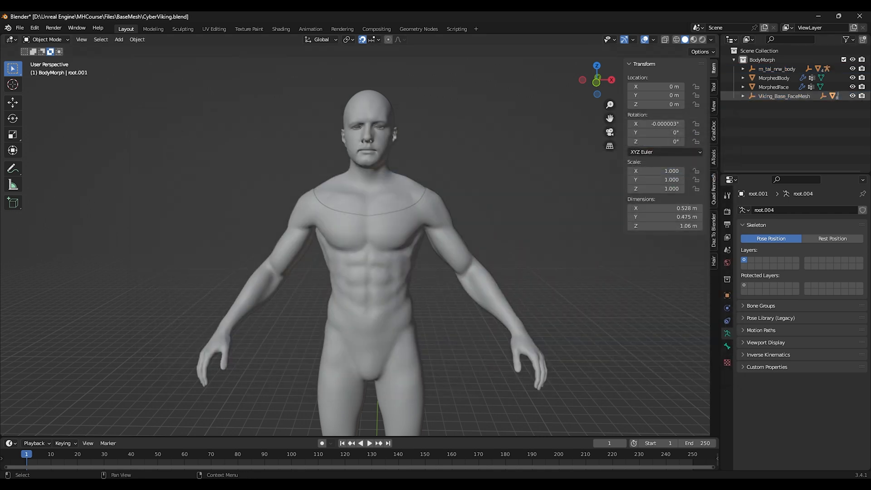
Step: Hide the MorphedBody and MorphedFace objects in the viewport
{"action": "left_click", "coordinate": [853, 78]}
{"action": "left_click", "coordinate": [852, 87]}
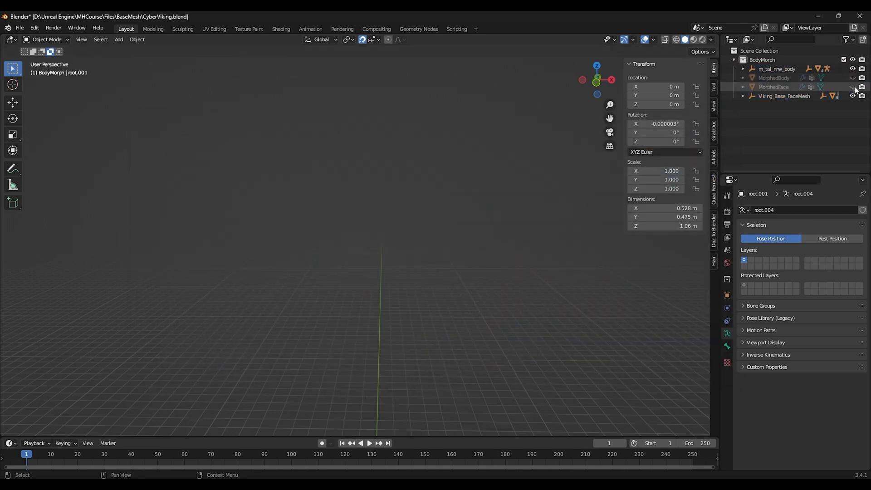
Step: Move the imported body and face objects into a new collection named BaseMesh
{"action": "key", "text": "a"}
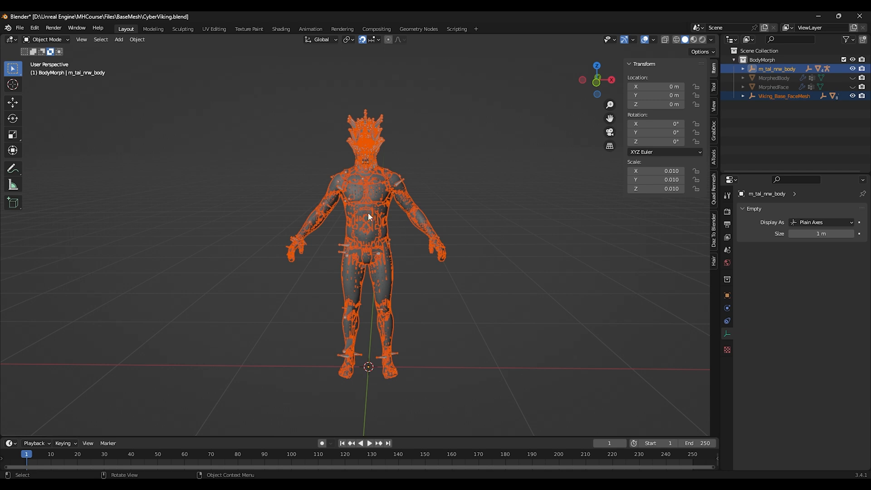
{"action": "right_click", "coordinate": [340, 286]}
{"action": "left_click", "coordinate": [339, 304]}
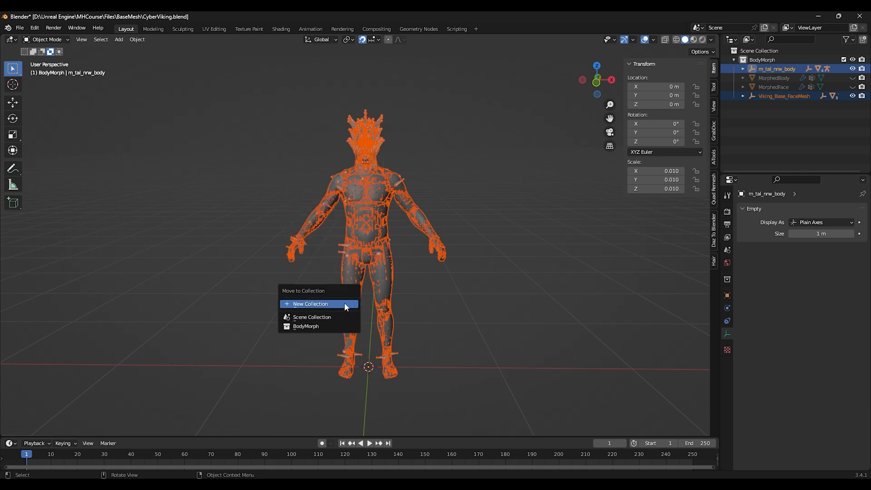
{"action": "left_click", "coordinate": [345, 303]}
{"action": "type", "text": "BaseMes"}
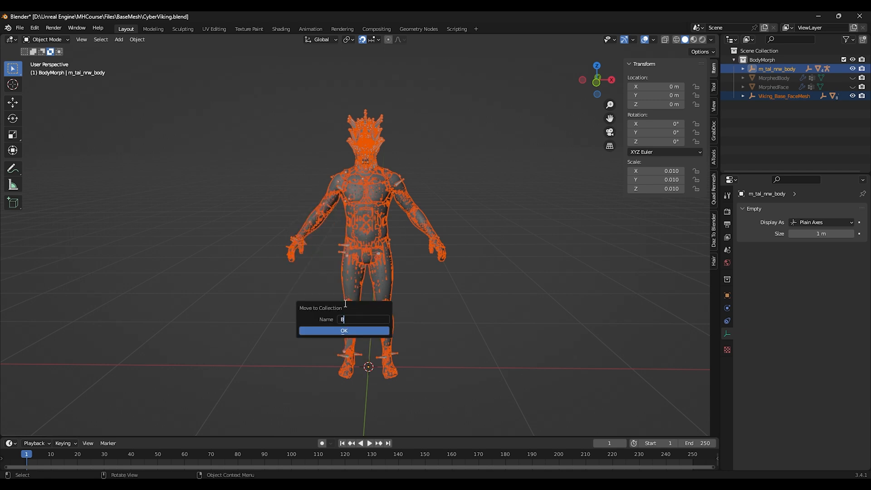
{"action": "key", "text": "Return"}
{"action": "left_click", "coordinate": [345, 331]}
{"action": "left_click", "coordinate": [345, 332]}
{"action": "left_click", "coordinate": [540, 154]}
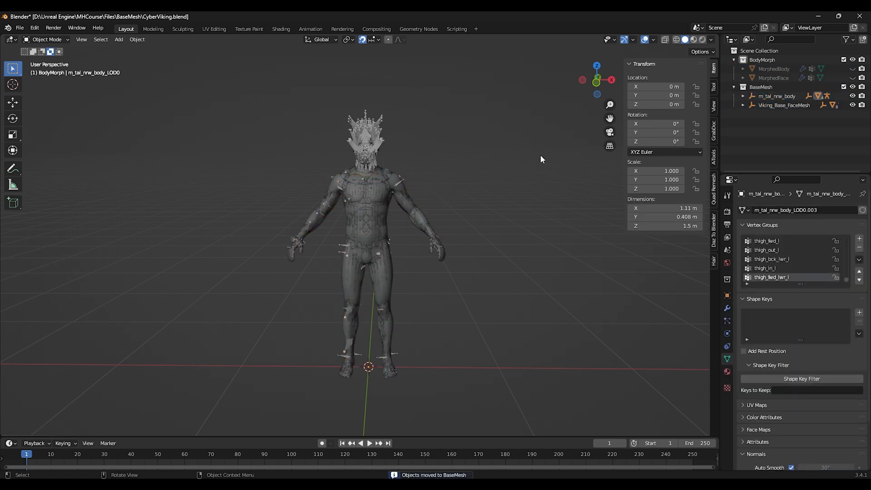
Step: Delete the empty parent and LOD group objects of the imported body and face, keeping their root armatures
{"action": "middle_click_drag", "start_coordinate": [410, 170], "coordinate": [412, 211], "text": "shift"}
{"action": "scroll", "coordinate": [413, 214], "scroll_direction": "up", "scroll_amount": 3}
{"action": "left_click", "coordinate": [799, 105]}
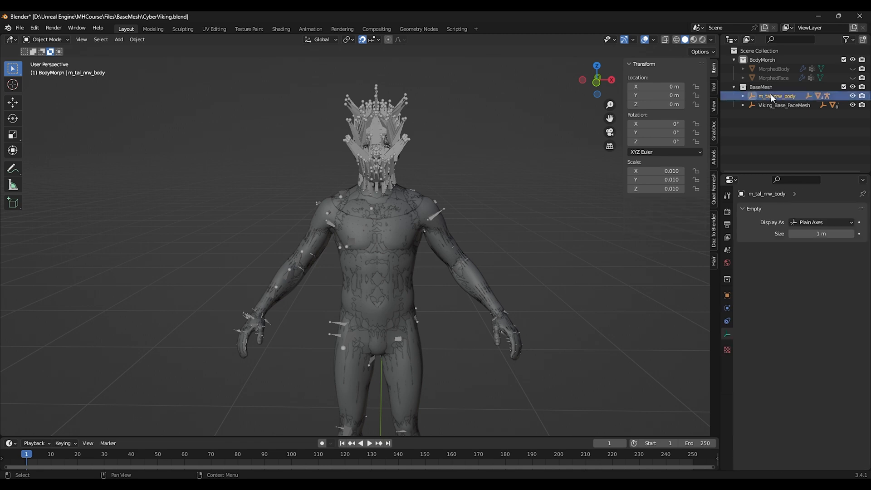
{"action": "left_click", "coordinate": [776, 96]}
{"action": "key", "text": "Delete"}
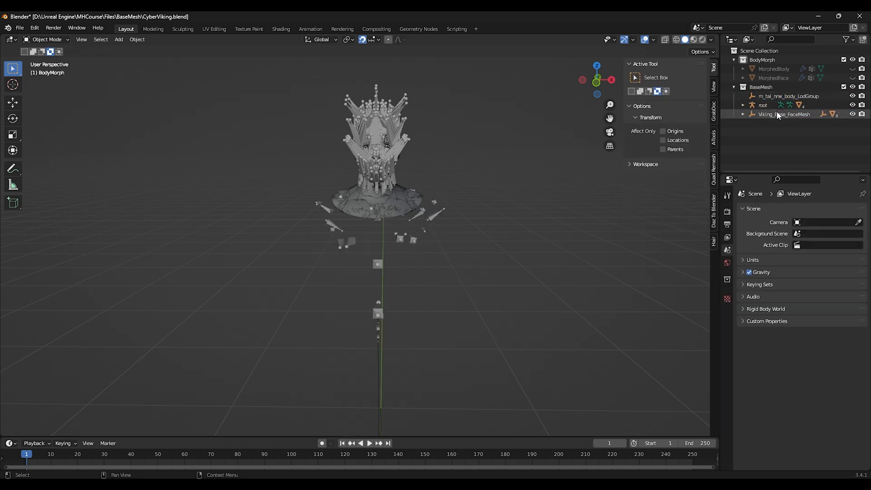
{"action": "left_click", "coordinate": [774, 114]}
{"action": "key", "text": "Delete"}
{"action": "left_click", "coordinate": [771, 96]}
{"action": "key", "text": "Delete"}
Step: Hide the root and root.001 armatures so only their meshes show in the viewport
{"action": "left_click", "coordinate": [766, 97]}
{"action": "left_click", "coordinate": [768, 105]}
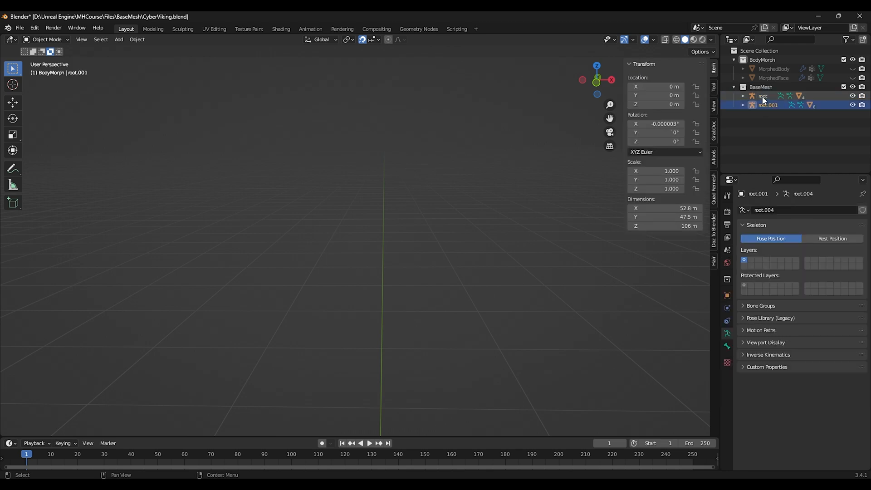
{"action": "left_click", "coordinate": [763, 96]}
{"action": "key", "text": "grave"}
{"action": "left_click", "coordinate": [421, 263]}
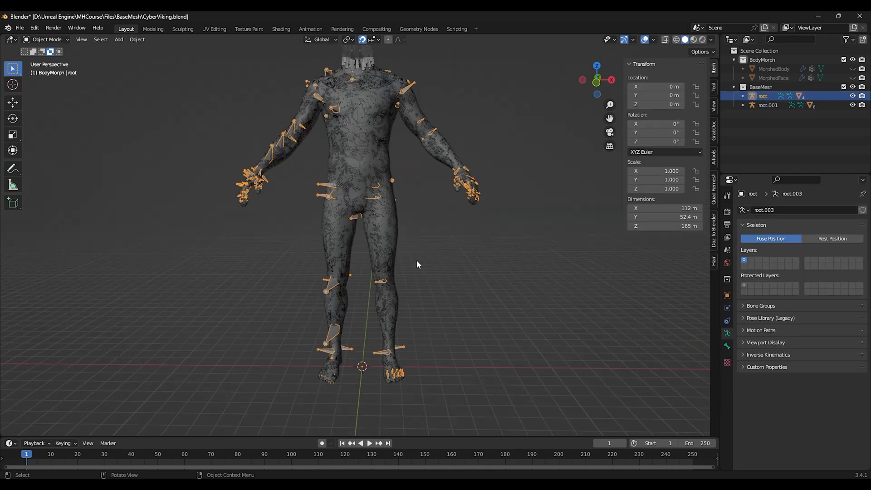
{"action": "left_click", "coordinate": [316, 253]}
{"action": "mouse_move", "coordinate": [478, 177]}
{"action": "middle_mouse_down"}
{"action": "mouse_move", "coordinate": [457, 174]}
{"action": "mouse_move", "coordinate": [481, 168]}
{"action": "middle_mouse_up"}
{"action": "left_click_drag", "start_coordinate": [400, 356], "coordinate": [265, 356]}
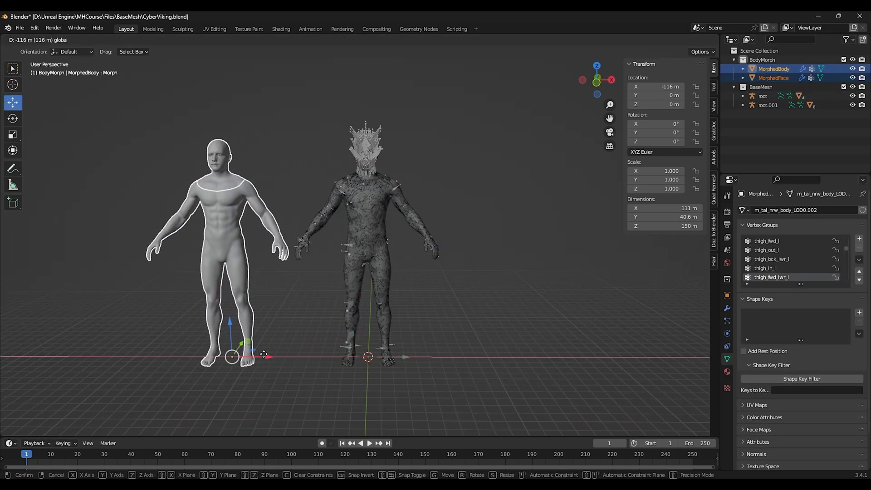
{"action": "left_click", "coordinate": [303, 141]}
{"action": "middle_click_drag", "start_coordinate": [252, 166], "coordinate": [301, 172], "text": "shift"}
{"action": "scroll", "coordinate": [302, 172], "scroll_direction": "up", "scroll_amount": 2}
{"action": "left_click", "coordinate": [464, 107]}
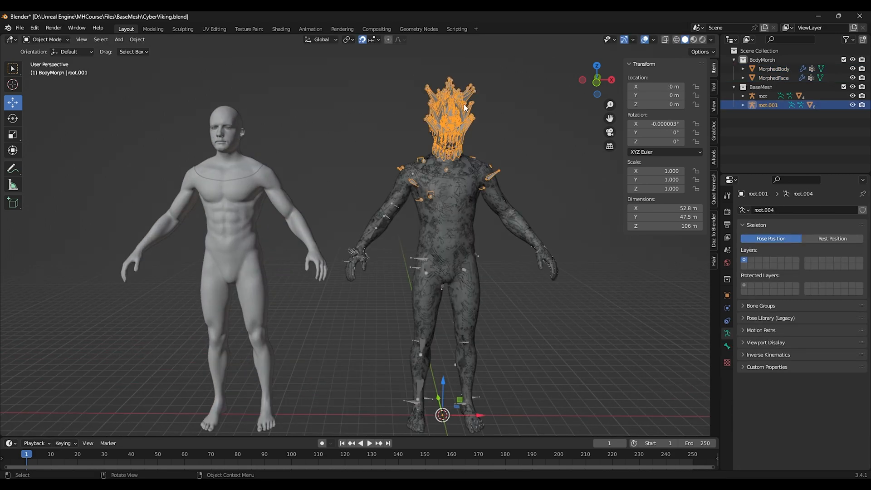
{"action": "key", "text": "h"}
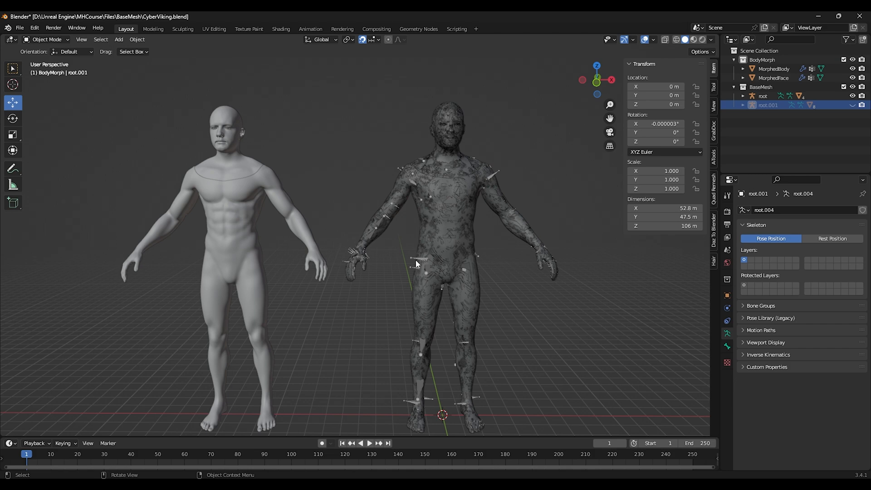
{"action": "left_click", "coordinate": [415, 260]}
{"action": "key", "text": "h"}
{"action": "middle_click_drag", "start_coordinate": [401, 222], "coordinate": [390, 233], "text": "shift"}
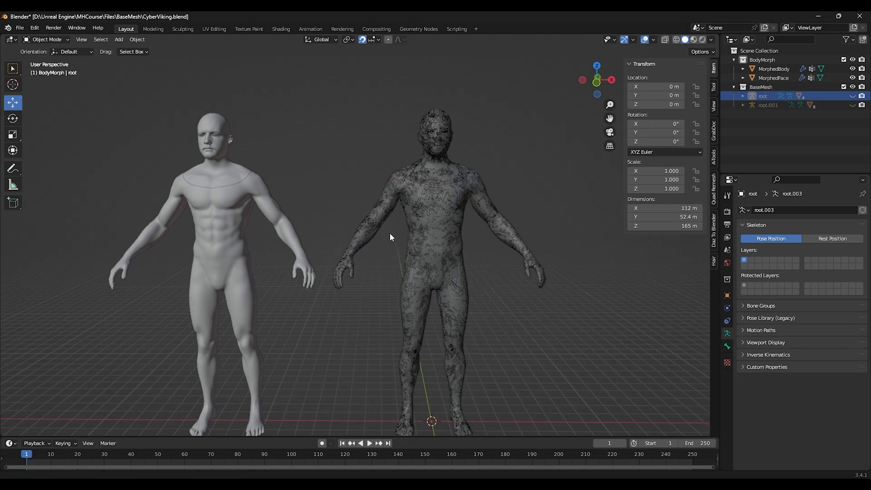
Step: Hide every LOD1 and higher mesh of the body and face, leaving only the LOD0 meshes visible
{"action": "left_click", "coordinate": [742, 96]}
{"action": "left_click", "coordinate": [743, 159]}
{"action": "scroll", "coordinate": [749, 136], "scroll_direction": "down", "scroll_amount": 2}
{"action": "left_click", "coordinate": [852, 100]}
{"action": "left_click", "coordinate": [853, 110]}
{"action": "left_click", "coordinate": [853, 119]}
{"action": "scroll", "coordinate": [853, 165], "scroll_direction": "down", "scroll_amount": 3}
{"action": "left_click", "coordinate": [853, 111]}
{"action": "left_click", "coordinate": [852, 119]}
{"action": "left_click", "coordinate": [852, 128]}
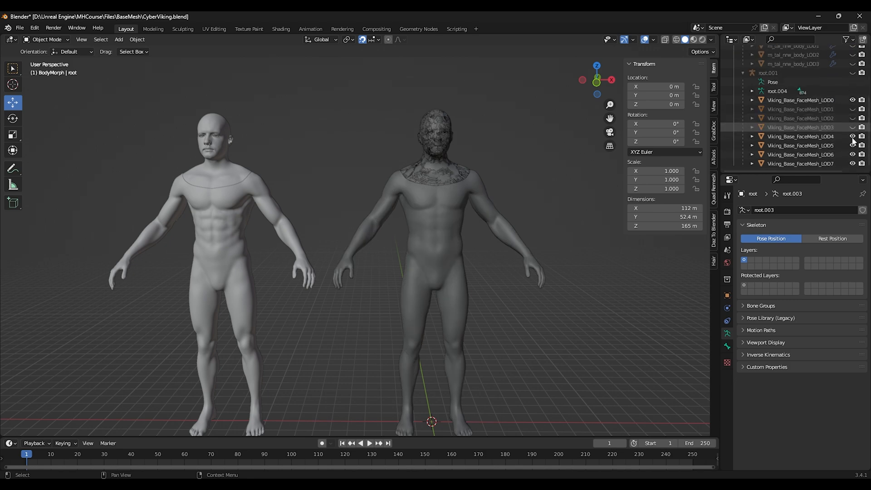
{"action": "left_click", "coordinate": [852, 137]}
{"action": "left_click", "coordinate": [853, 145]}
{"action": "left_click", "coordinate": [852, 155]}
{"action": "left_click", "coordinate": [852, 164]}
{"action": "scroll", "coordinate": [816, 111], "scroll_direction": "up", "scroll_amount": 2}
Step: Select the non-manifold vertices of the body LOD0 mesh and apply Merge by Distance, then return to Object Mode
{"action": "left_click", "coordinate": [778, 74]}
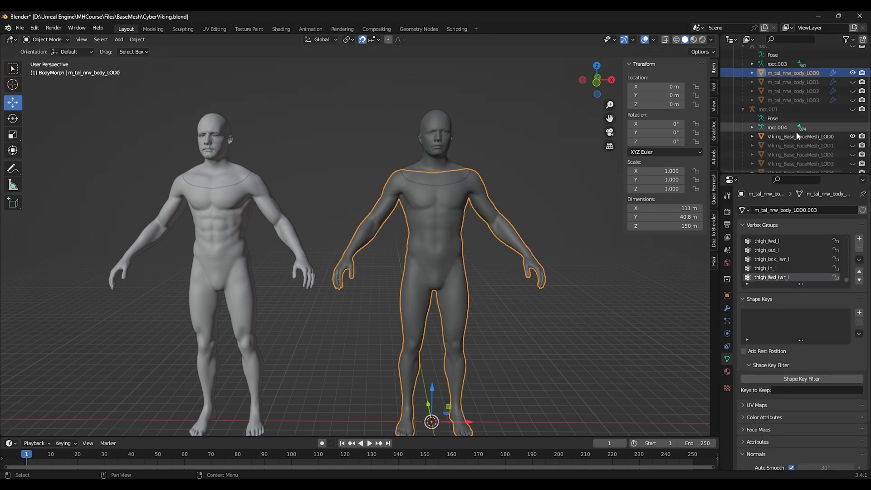
{"action": "left_click", "coordinate": [797, 137]}
{"action": "middle_click_drag", "start_coordinate": [480, 160], "coordinate": [431, 149]}
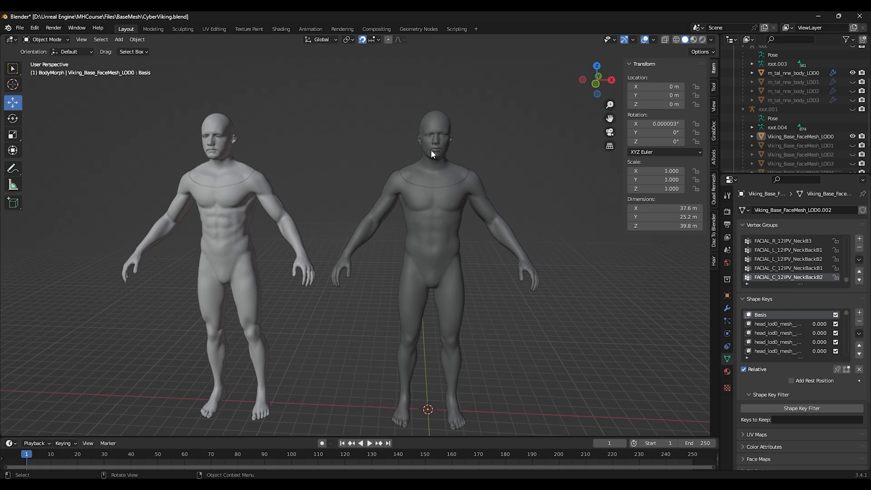
{"action": "left_click", "coordinate": [418, 234]}
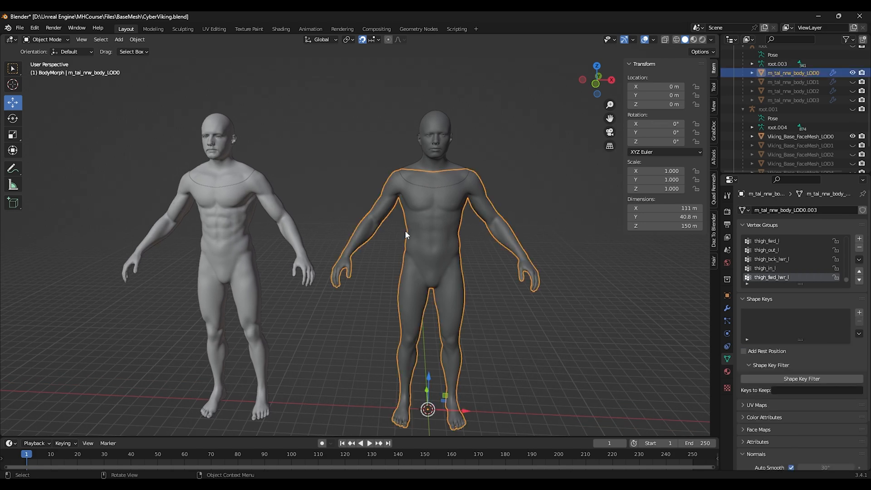
{"action": "key", "text": "Tab"}
{"action": "key", "text": "alt+a"}
{"action": "left_click", "coordinate": [130, 40]}
{"action": "mouse_move", "coordinate": [172, 161]}
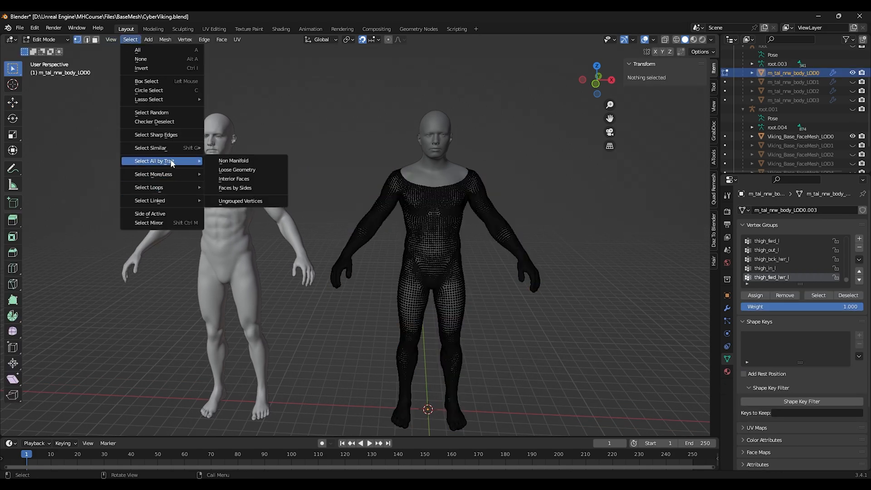
{"action": "left_click", "coordinate": [233, 162]}
{"action": "left_click", "coordinate": [165, 40]}
{"action": "mouse_move", "coordinate": [195, 246]}
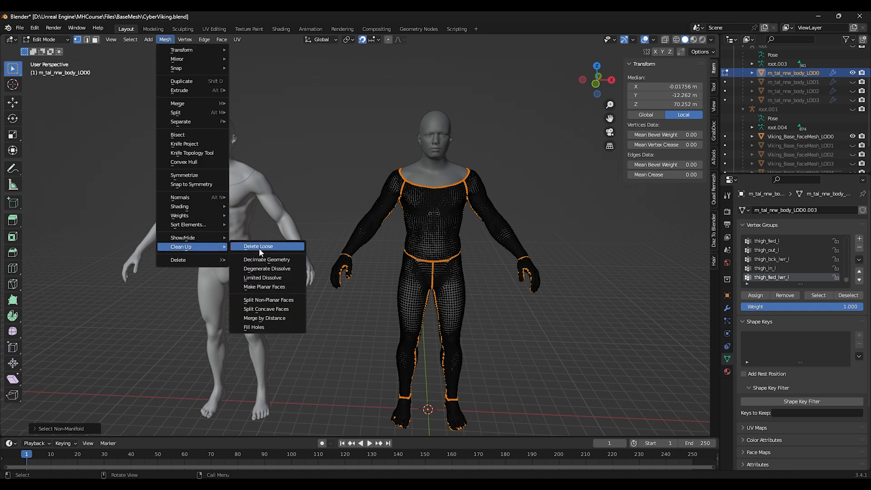
{"action": "left_click", "coordinate": [267, 318]}
{"action": "left_click", "coordinate": [45, 40]}
{"action": "left_click", "coordinate": [54, 51]}
Step: Select the non-manifold vertices of the face LOD0 mesh, deselecting the ones around the nose in X-ray
{"action": "left_click", "coordinate": [441, 170]}
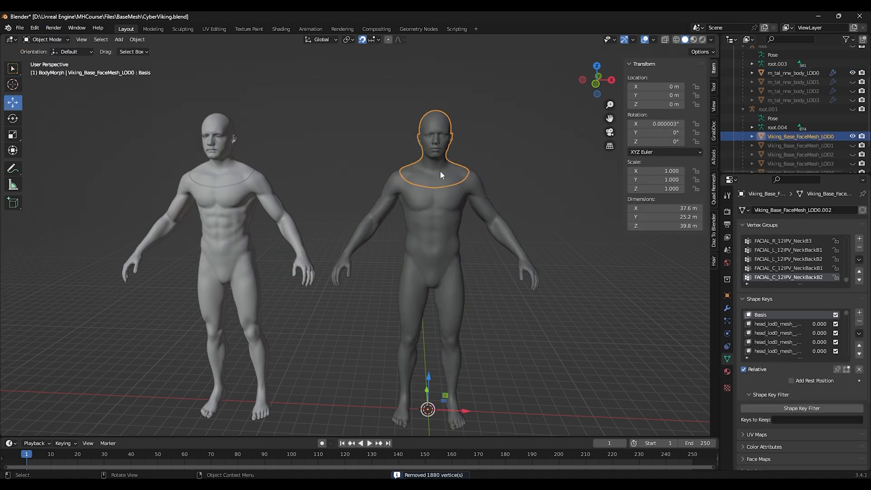
{"action": "key", "text": "Tab"}
{"action": "key", "text": "alt+a"}
{"action": "scroll", "coordinate": [474, 175], "scroll_direction": "up", "scroll_amount": 4}
{"action": "middle_click_drag", "start_coordinate": [470, 196], "coordinate": [438, 197]}
{"action": "left_click", "coordinate": [414, 221]}
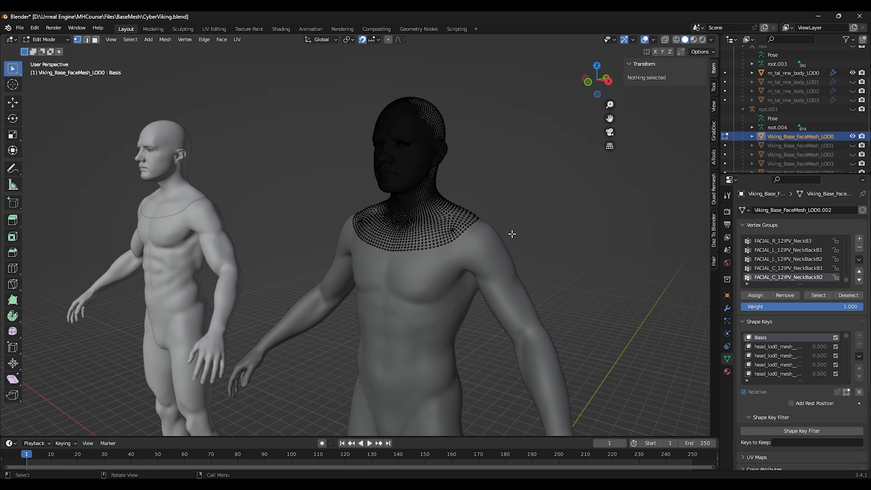
{"action": "key", "text": "alt+a"}
{"action": "left_click", "coordinate": [130, 39]}
{"action": "mouse_move", "coordinate": [199, 171]}
{"action": "left_click", "coordinate": [248, 161]}
{"action": "middle_click_drag", "start_coordinate": [248, 161], "coordinate": [313, 195]}
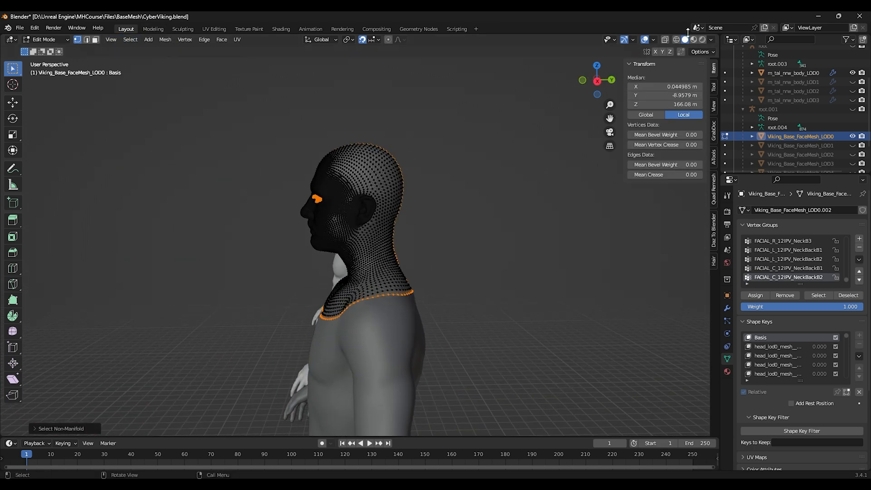
{"action": "key", "text": "alt+z"}
{"action": "left_click_drag", "start_coordinate": [255, 171], "coordinate": [364, 255]}
{"action": "left_click", "coordinate": [685, 40]}
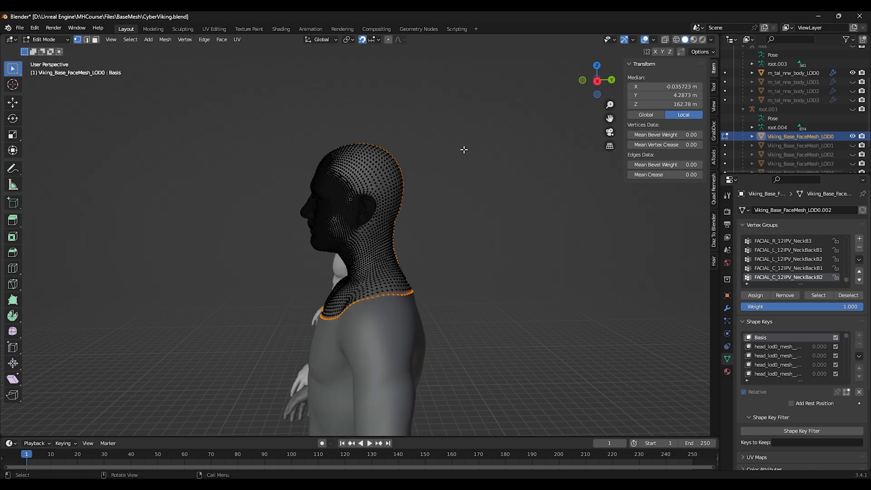
Step: Apply Merge by Distance to the selected face vertices and return to Object Mode
{"action": "middle_click_drag", "start_coordinate": [350, 154], "coordinate": [435, 157]}
{"action": "left_click", "coordinate": [165, 41]}
{"action": "mouse_move", "coordinate": [182, 247]}
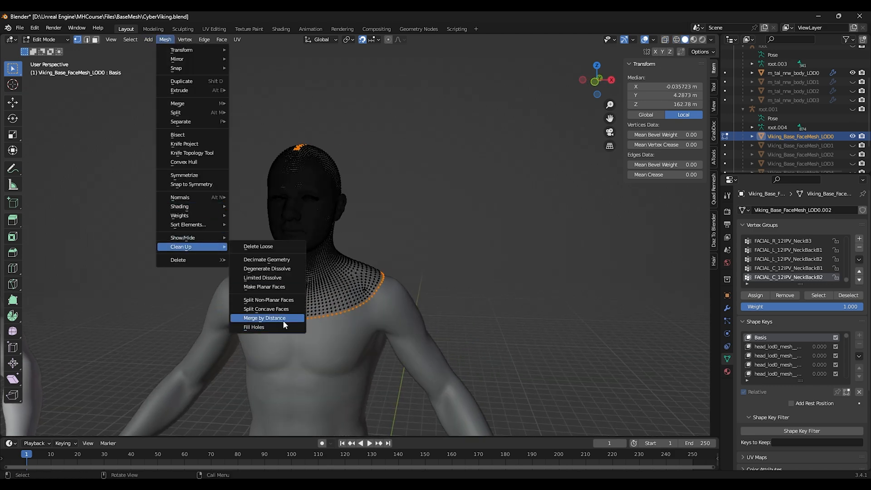
{"action": "left_click", "coordinate": [284, 321]}
{"action": "left_click", "coordinate": [52, 40]}
{"action": "left_click", "coordinate": [56, 51]}
Step: Join MorphedFace as a shape key onto the face LOD0 mesh
{"action": "left_click", "coordinate": [398, 247]}
{"action": "scroll", "coordinate": [397, 248], "scroll_direction": "down", "scroll_amount": 4}
{"action": "middle_click_drag", "start_coordinate": [374, 292], "coordinate": [393, 194], "text": "shift"}
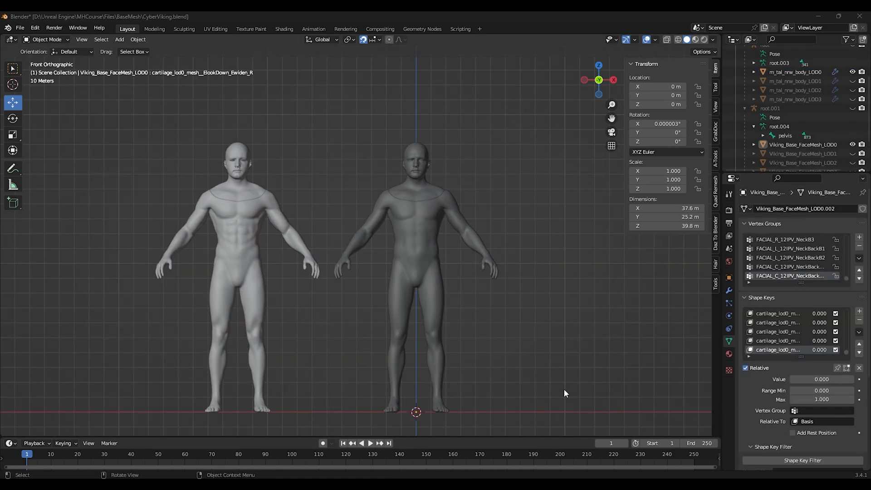
{"action": "left_click", "coordinate": [241, 194]}
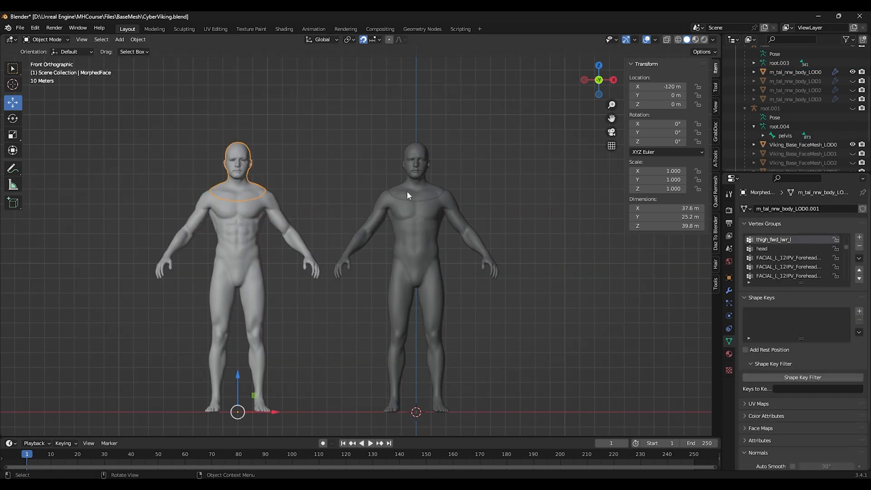
{"action": "left_click", "coordinate": [423, 194], "text": "shift"}
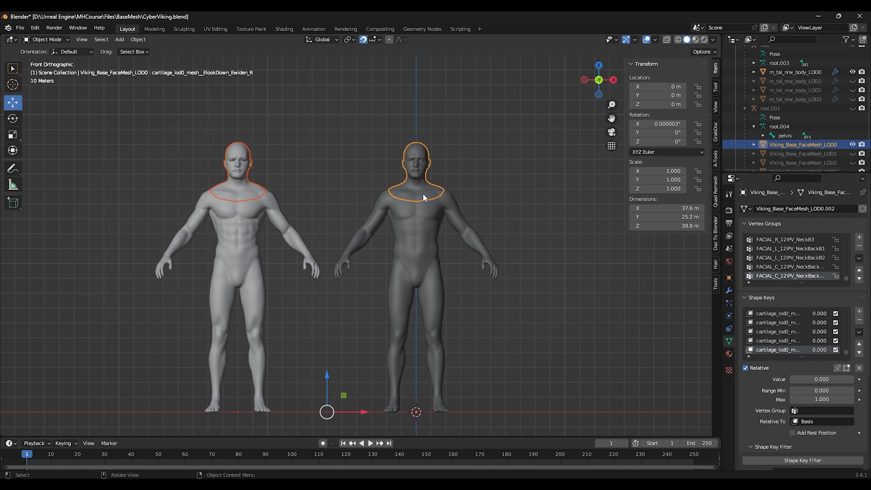
{"action": "left_click", "coordinate": [859, 332]}
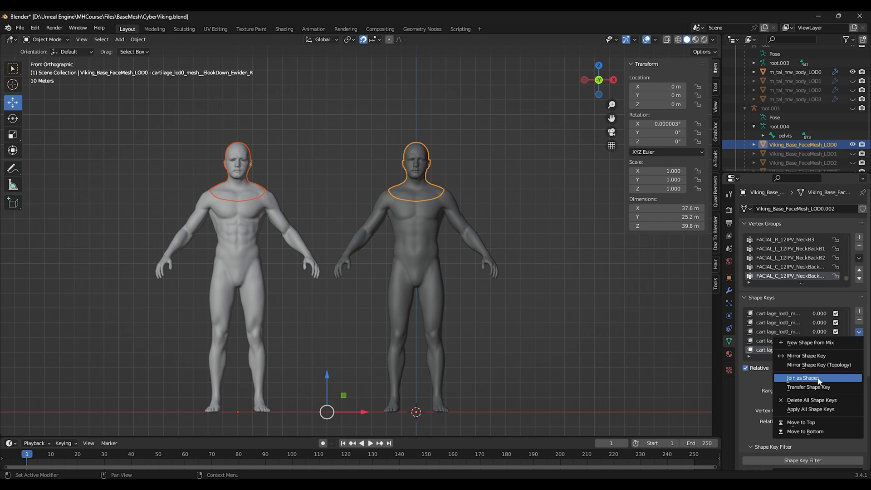
{"action": "left_click", "coordinate": [804, 379]}
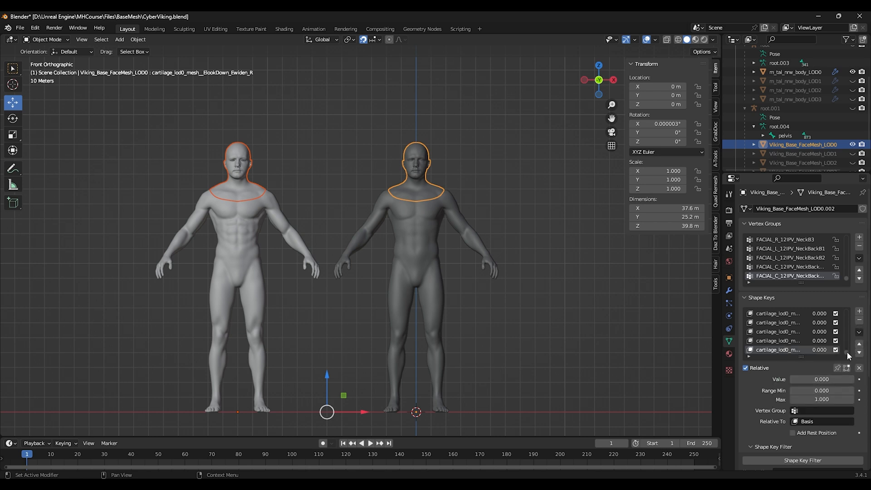
Step: Rename the face's new shape key to Morph
{"action": "scroll", "coordinate": [847, 352], "scroll_direction": "down", "scroll_amount": 1}
{"action": "double_click", "coordinate": [774, 350]}
{"action": "left_click", "coordinate": [794, 350]}
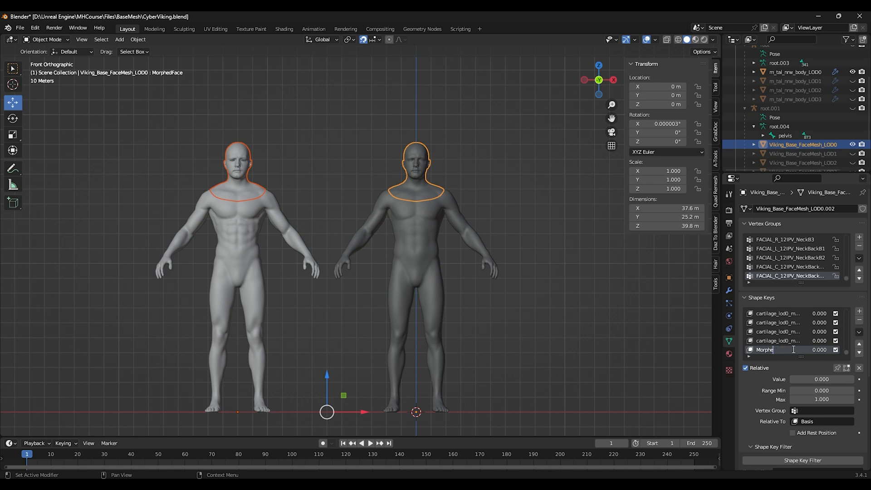
{"action": "mouse_move", "coordinate": [793, 379]}
{"action": "left_mouse_down"}
{"action": "mouse_move", "coordinate": [853, 379]}
{"action": "mouse_move", "coordinate": [790, 380]}
{"action": "mouse_move", "coordinate": [853, 379]}
{"action": "mouse_move", "coordinate": [809, 379]}
{"action": "left_mouse_up"}
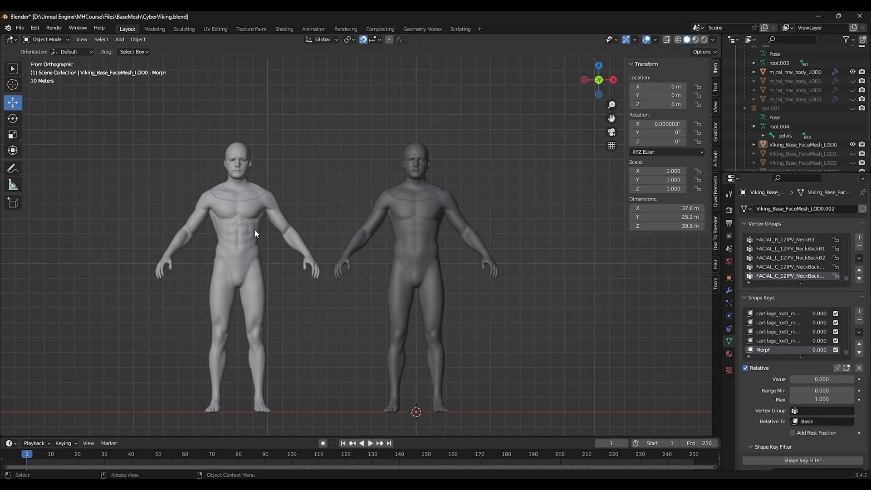
Step: Join MorphedBody as a shape key onto the body LOD0 mesh
{"action": "left_click", "coordinate": [251, 256]}
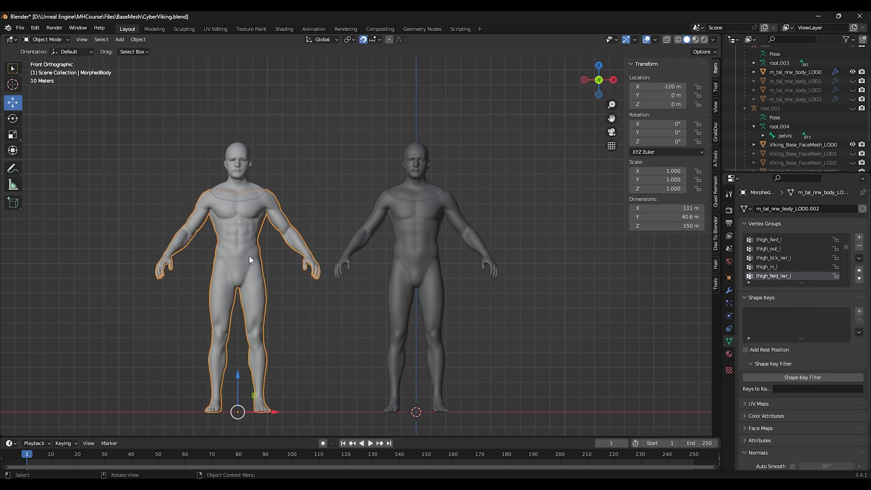
{"action": "left_click", "coordinate": [404, 236], "text": "shift"}
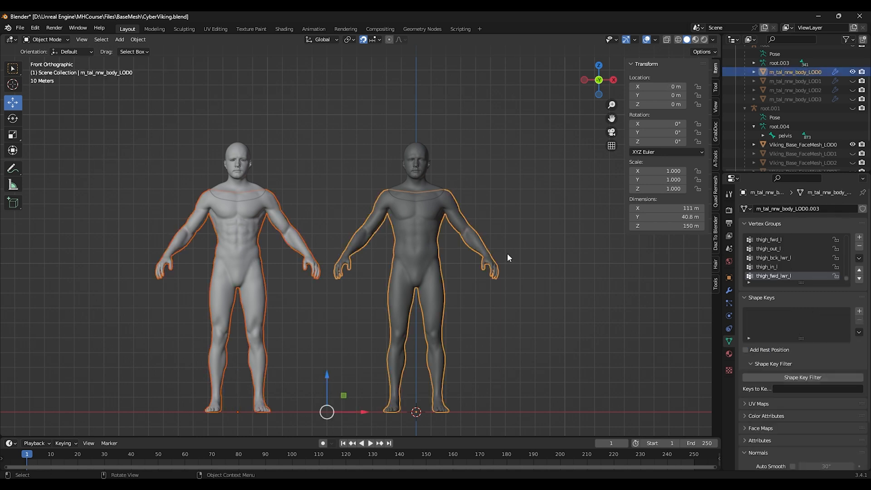
{"action": "left_click", "coordinate": [859, 332]}
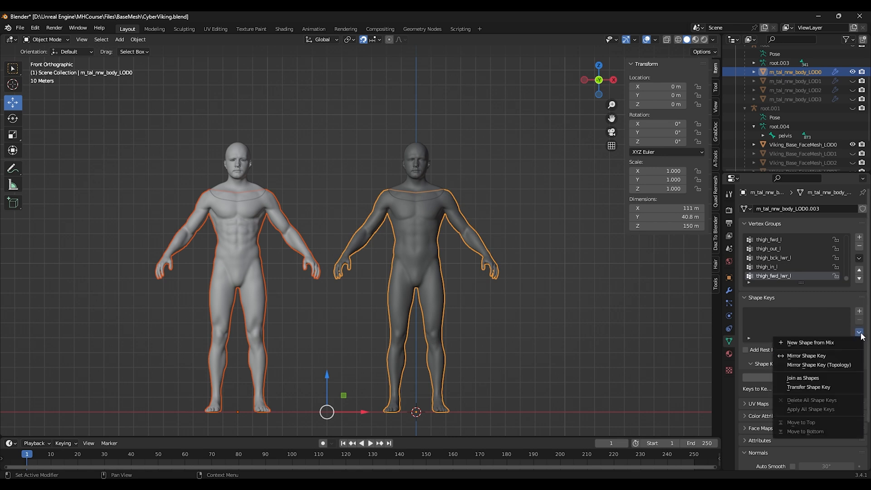
{"action": "left_click", "coordinate": [801, 379]}
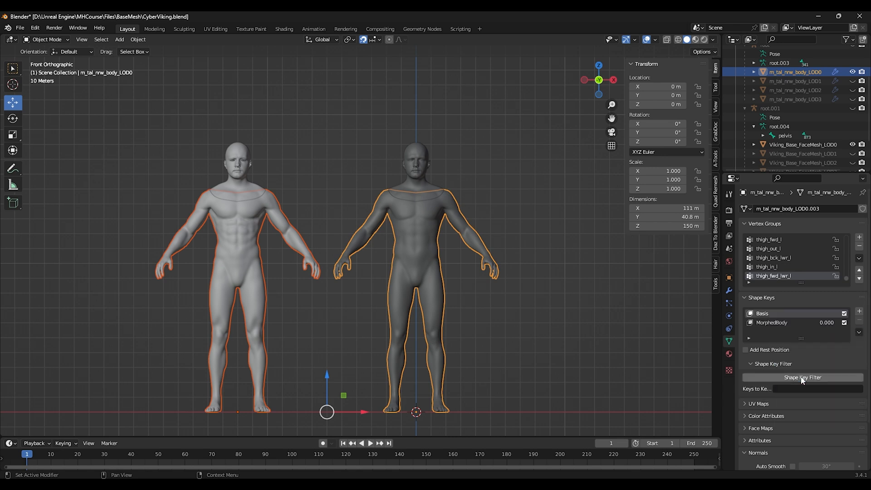
Step: Rename the body's new shape key to Morph and set its value to 0
{"action": "left_click", "coordinate": [771, 323]}
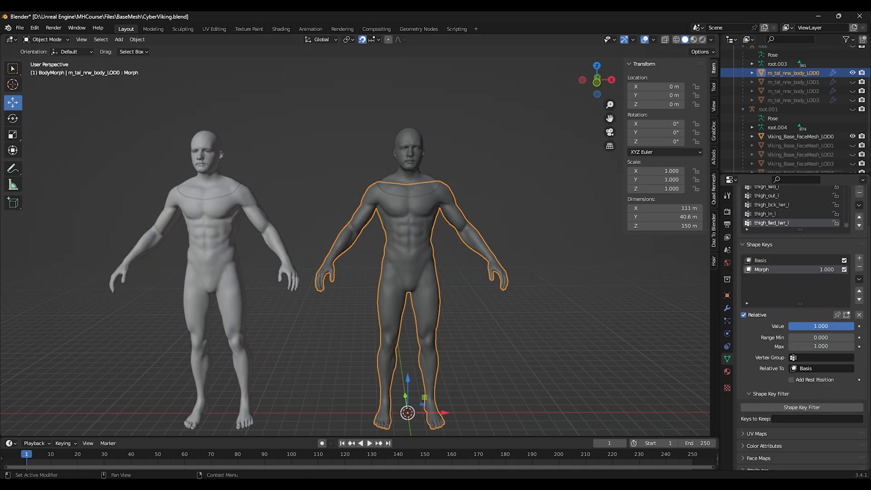
{"action": "left_click_drag", "start_coordinate": [820, 327], "coordinate": [762, 327]}
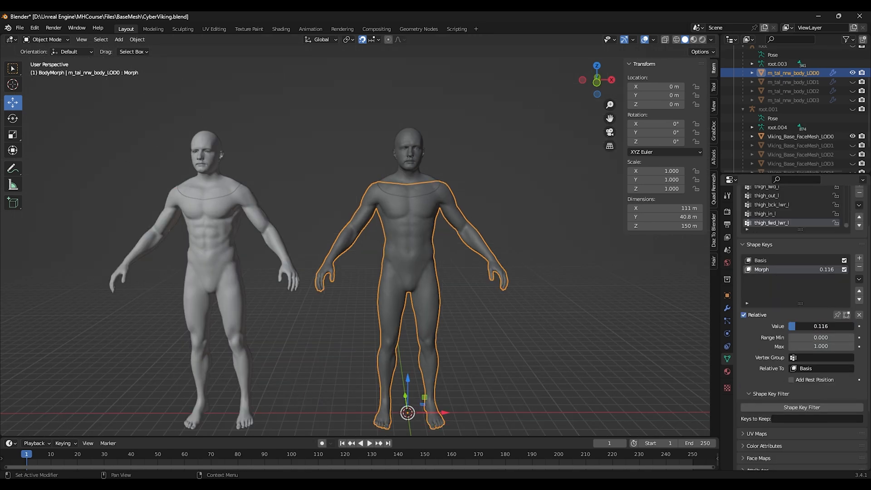
Step: Hide the BodyMorph collection in the viewport and collapse it in the outliner
{"action": "left_click", "coordinate": [516, 301]}
{"action": "scroll", "coordinate": [823, 129], "scroll_direction": "up", "scroll_amount": 4}
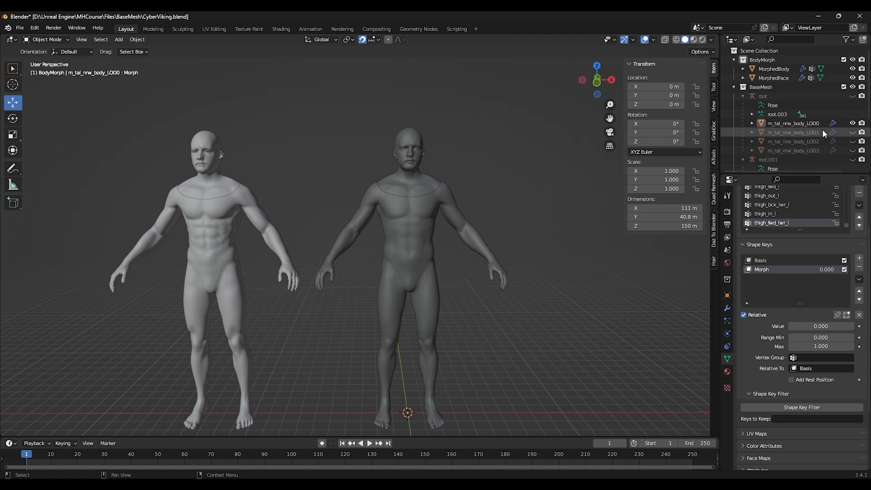
{"action": "left_click", "coordinate": [852, 59]}
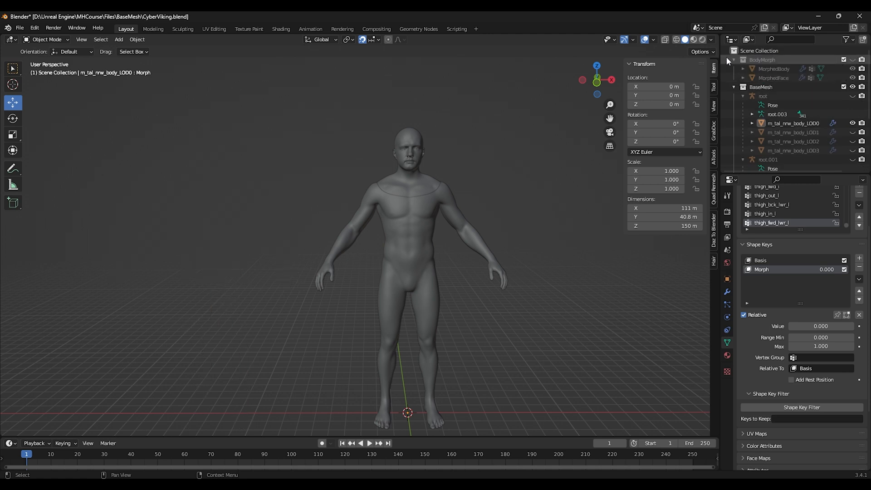
{"action": "left_click", "coordinate": [735, 59]}
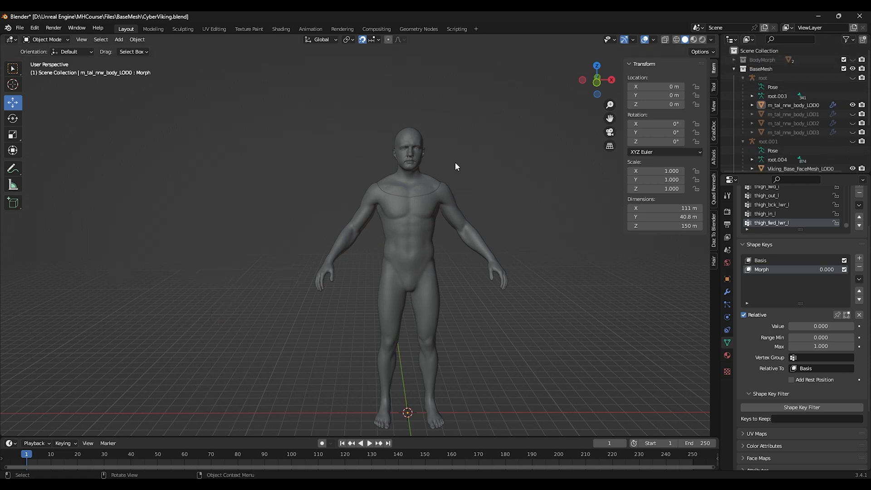
{"action": "middle_click_drag", "start_coordinate": [478, 157], "coordinate": [466, 153]}
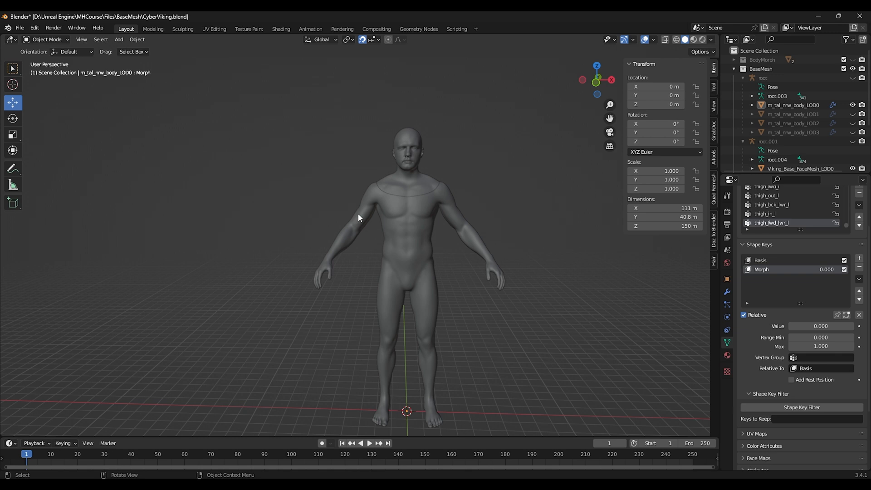
Step: Toggle visibility of each body LOD mesh and the face rig one by one to inspect them
{"action": "left_click", "coordinate": [853, 114]}
{"action": "left_click", "coordinate": [853, 114]}
{"action": "left_click", "coordinate": [852, 114]}
{"action": "left_click", "coordinate": [852, 114]}
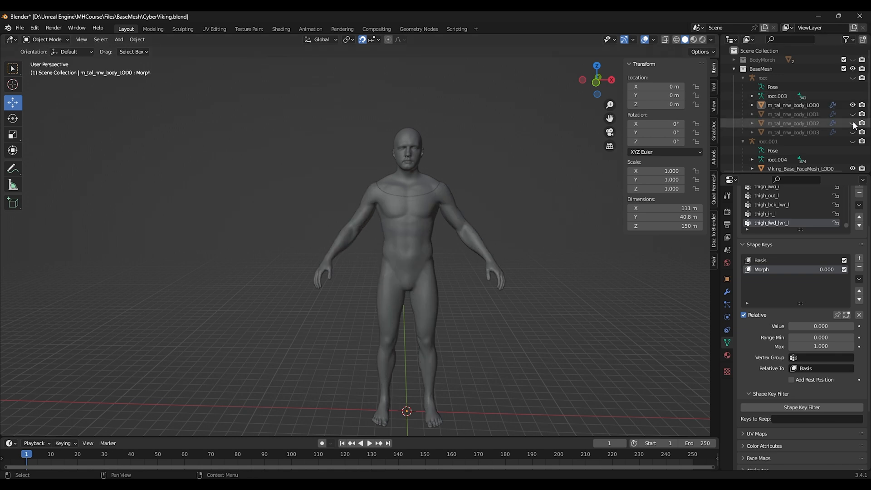
{"action": "left_click", "coordinate": [852, 104]}
{"action": "left_click", "coordinate": [853, 114]}
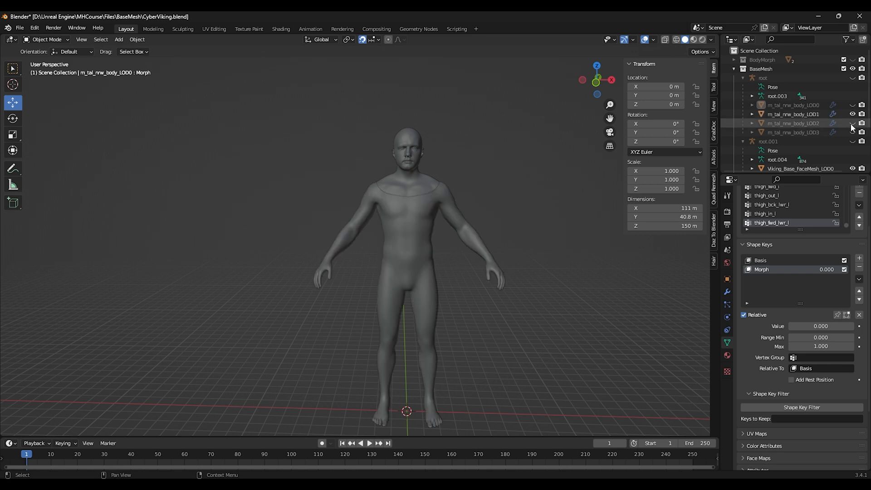
{"action": "left_click", "coordinate": [853, 114]}
{"action": "left_click", "coordinate": [853, 123]}
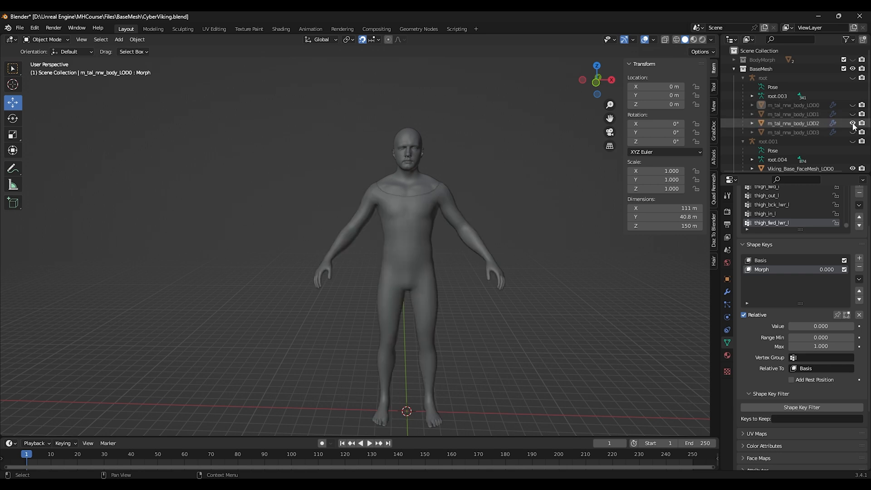
{"action": "left_click", "coordinate": [853, 123]}
{"action": "left_click", "coordinate": [853, 132]}
{"action": "left_click", "coordinate": [853, 132]}
{"action": "left_click", "coordinate": [853, 141]}
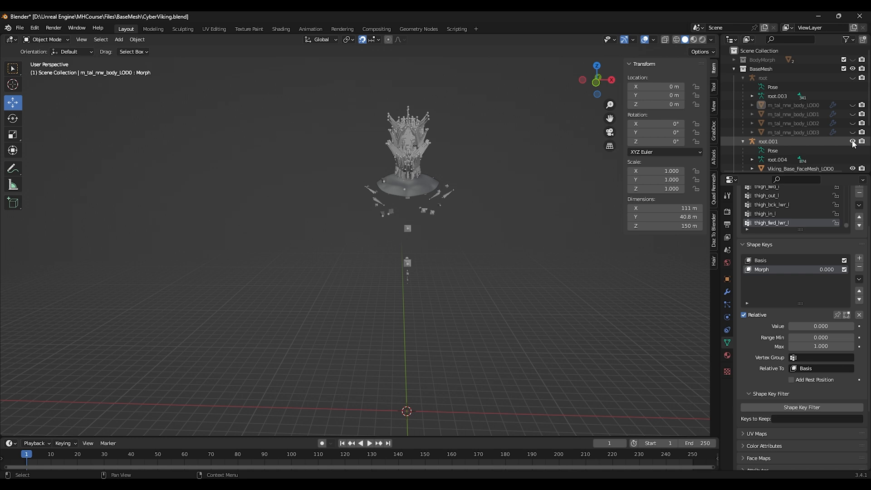
{"action": "left_click", "coordinate": [853, 141]}
{"action": "left_click", "coordinate": [853, 141]}
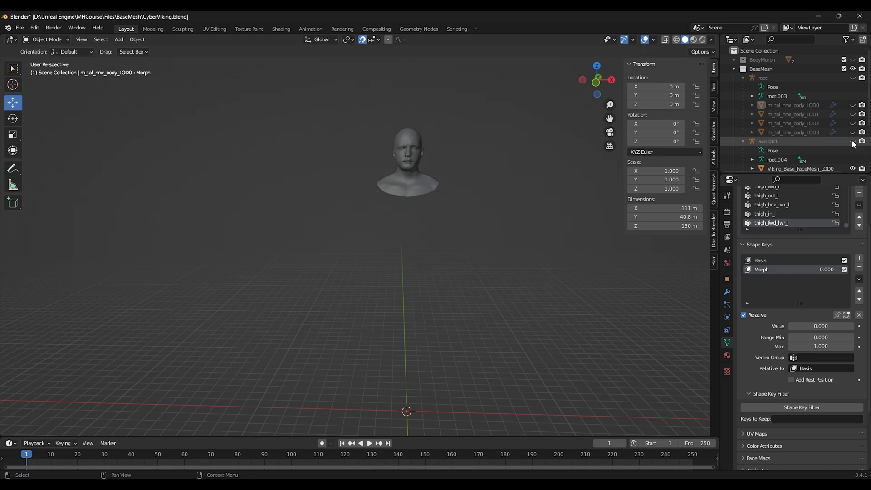
{"action": "left_click", "coordinate": [853, 141]}
{"action": "left_click", "coordinate": [852, 105]}
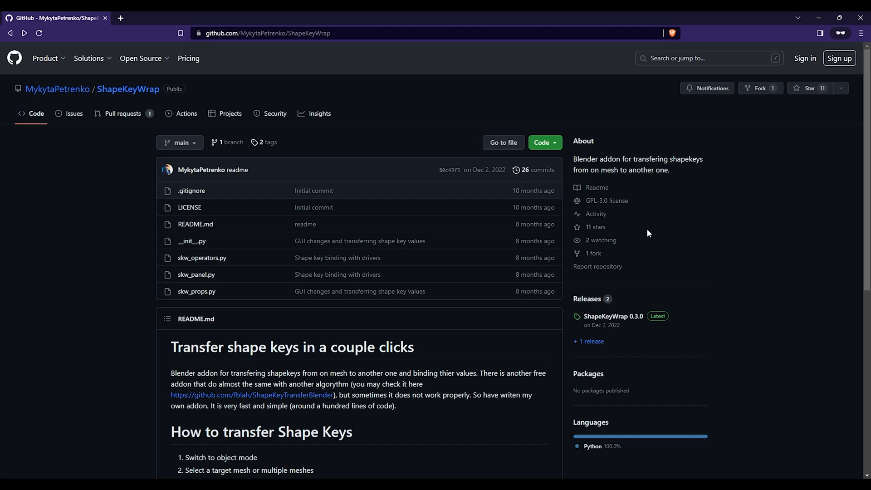
Step: Get the ShapeKeyWrap add-on from its GitHub page, then install and enable ShapeKeyWrap-main.zip in Blender's add-on preferences
{"action": "left_click", "coordinate": [546, 142]}
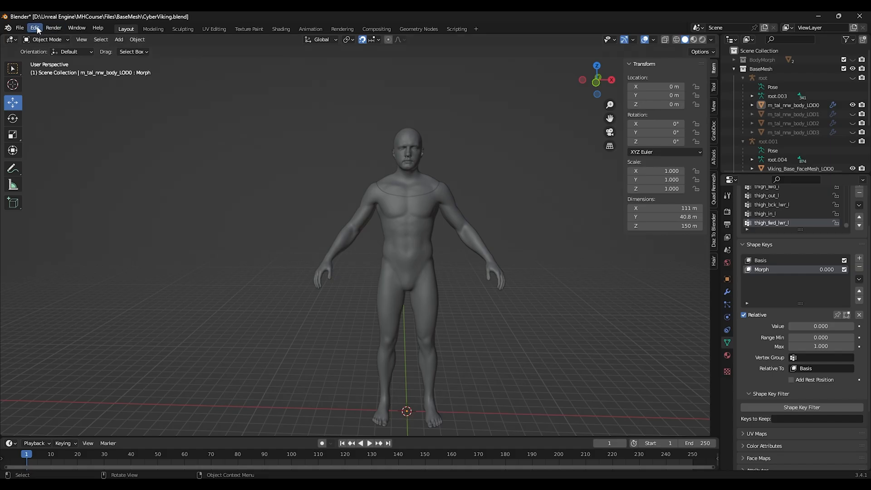
{"action": "left_click", "coordinate": [35, 29]}
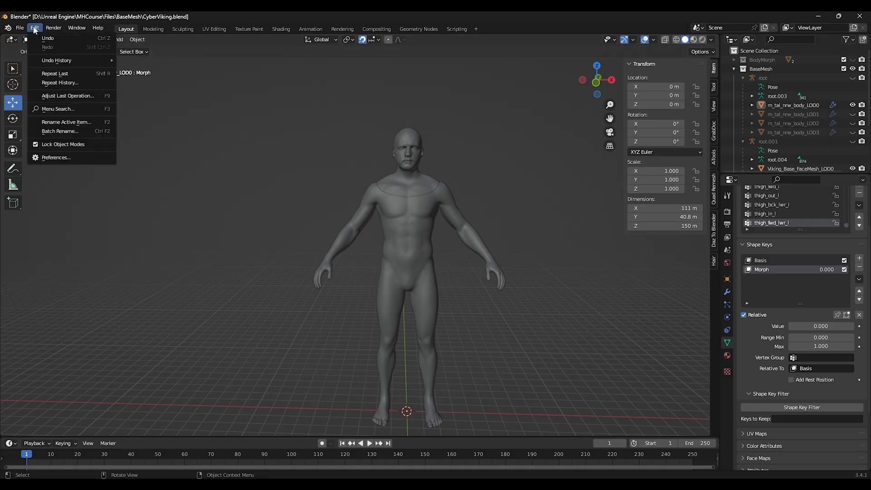
{"action": "left_click", "coordinate": [56, 157]}
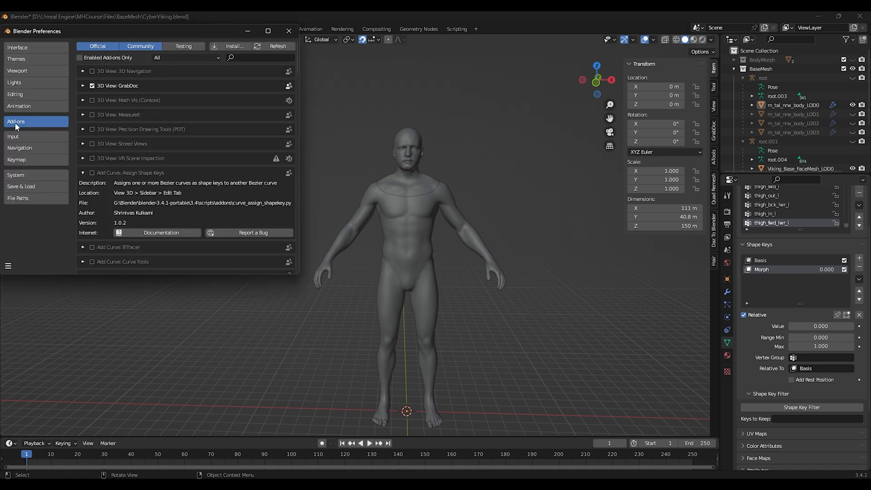
{"action": "left_click", "coordinate": [229, 46]}
{"action": "left_click", "coordinate": [153, 69]}
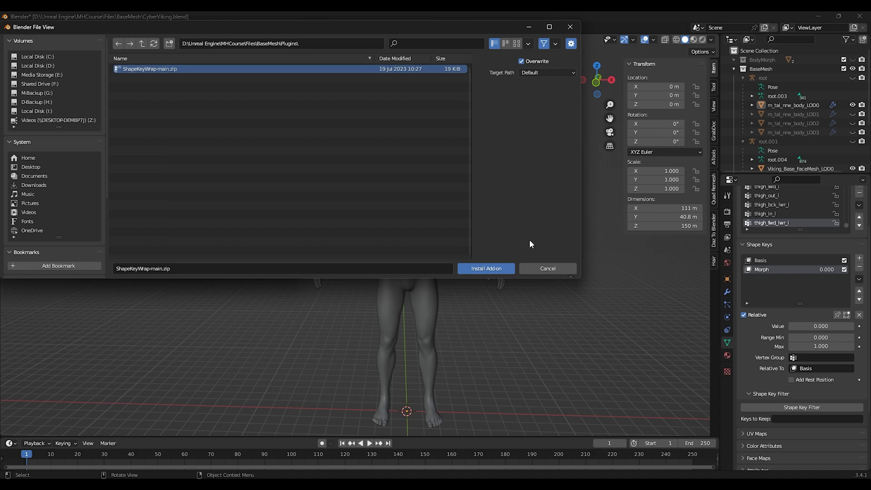
{"action": "left_click", "coordinate": [486, 269]}
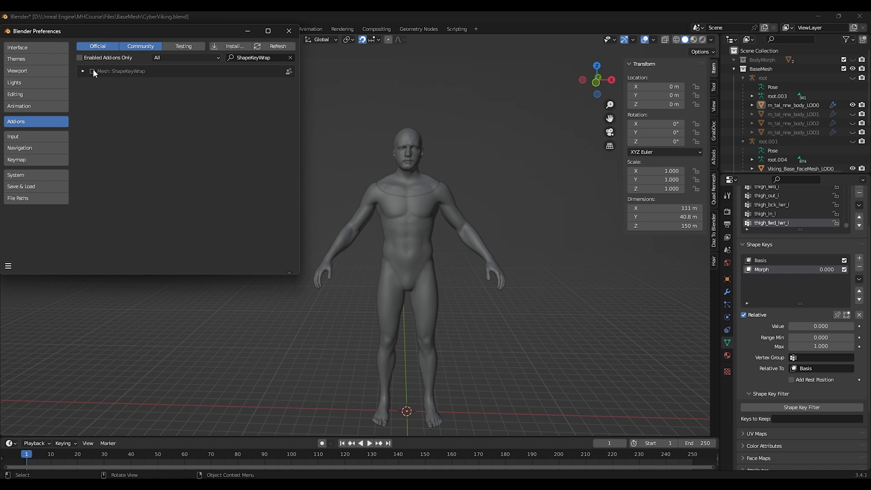
{"action": "left_click", "coordinate": [92, 71]}
{"action": "left_click", "coordinate": [288, 31]}
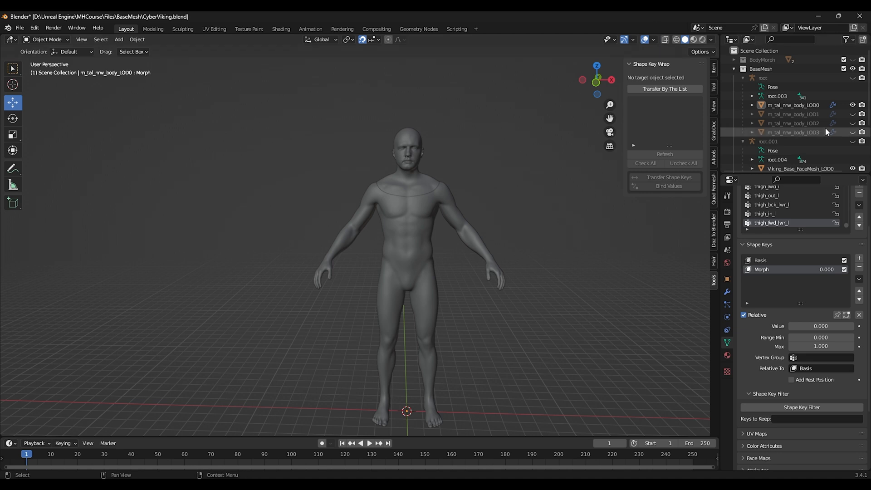
Step: Hide the body LOD0 mesh, then show and select m_tal_nrw_body_LOD1
{"action": "scroll", "coordinate": [844, 153], "scroll_direction": "down", "scroll_amount": 3}
{"action": "left_click", "coordinate": [852, 115]}
{"action": "left_click", "coordinate": [743, 87]}
{"action": "scroll", "coordinate": [499, 227], "scroll_direction": "up", "scroll_amount": 2}
{"action": "left_click", "coordinate": [853, 105]}
{"action": "left_click", "coordinate": [853, 115]}
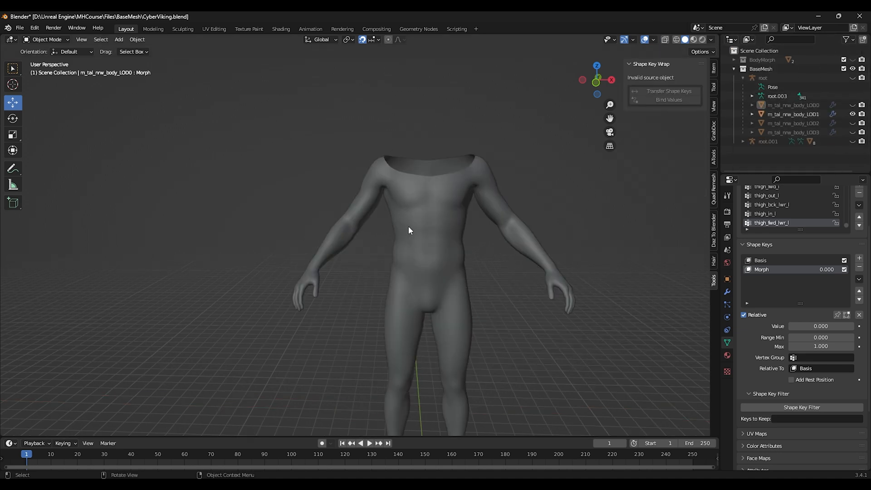
{"action": "left_click", "coordinate": [408, 226]}
Step: In Edit Mode on body LOD1, select all non-manifold vertices, merge them by distance, and return to Object Mode
{"action": "left_click", "coordinate": [48, 40]}
{"action": "left_click", "coordinate": [46, 59]}
{"action": "left_click", "coordinate": [130, 40]}
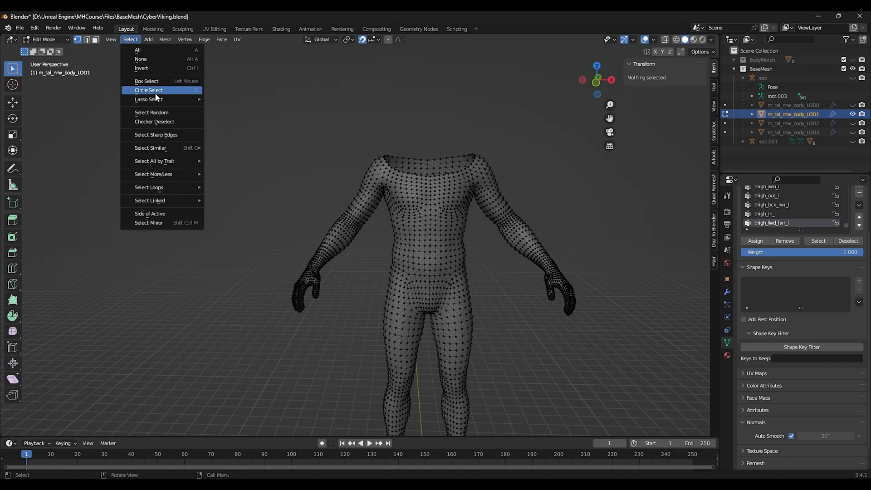
{"action": "mouse_move", "coordinate": [149, 159]}
{"action": "left_click", "coordinate": [225, 157]}
{"action": "left_click", "coordinate": [164, 40]}
{"action": "mouse_move", "coordinate": [196, 247]}
{"action": "left_click", "coordinate": [256, 318]}
{"action": "left_click", "coordinate": [47, 40]}
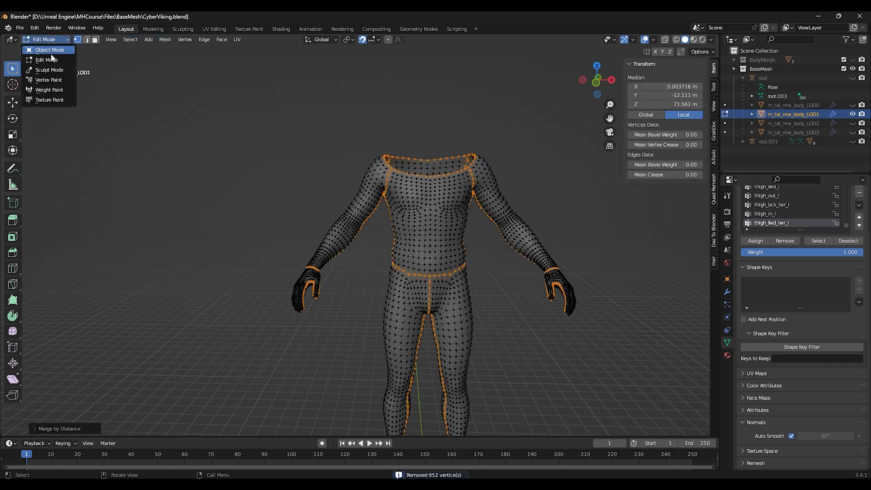
{"action": "left_click", "coordinate": [49, 50]}
Step: Swap visibility to body LOD2, select it, and merge its non-manifold vertices by distance in Edit Mode
{"action": "left_click", "coordinate": [853, 114]}
{"action": "left_click", "coordinate": [853, 123]}
{"action": "left_click", "coordinate": [437, 221]}
{"action": "key", "text": "Tab"}
{"action": "left_click", "coordinate": [130, 39]}
{"action": "mouse_move", "coordinate": [150, 159]}
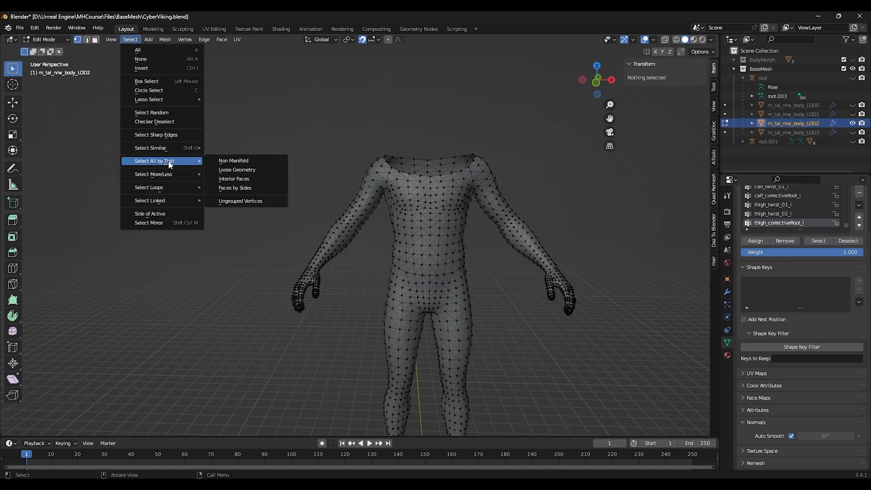
{"action": "left_click", "coordinate": [225, 157]}
{"action": "left_click", "coordinate": [165, 39]}
{"action": "mouse_move", "coordinate": [196, 247]}
{"action": "left_click", "coordinate": [266, 315]}
{"action": "left_click", "coordinate": [47, 40]}
{"action": "left_click", "coordinate": [49, 50]}
Step: Swap visibility to body LOD3, select it, and merge its non-manifold vertices by distance in Edit Mode
{"action": "left_click", "coordinate": [853, 123]}
{"action": "left_click", "coordinate": [852, 132]}
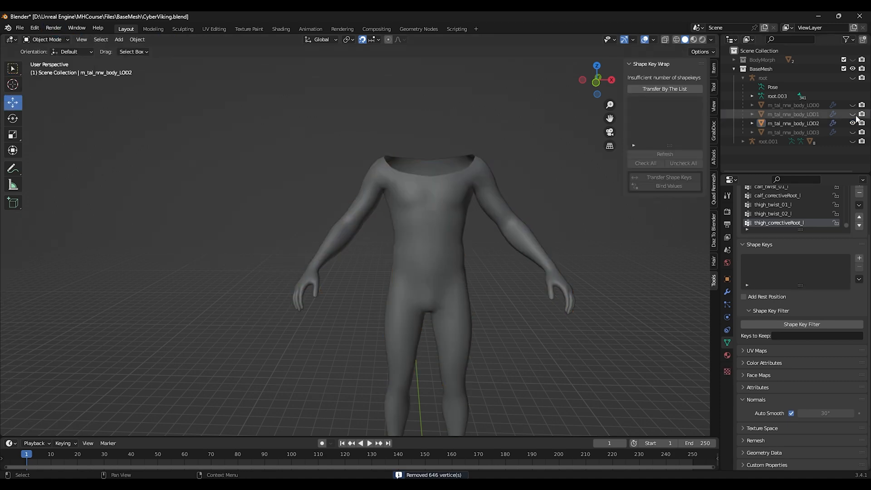
{"action": "left_click", "coordinate": [457, 229]}
{"action": "key", "text": "Tab"}
{"action": "left_click", "coordinate": [130, 39]}
{"action": "mouse_move", "coordinate": [150, 150]}
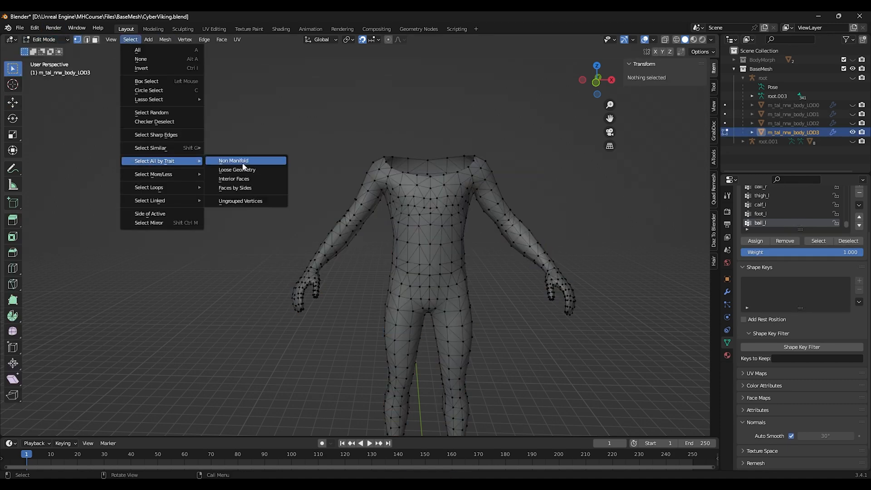
{"action": "left_click", "coordinate": [224, 150]}
{"action": "left_click", "coordinate": [164, 39]}
{"action": "mouse_move", "coordinate": [195, 247]}
{"action": "left_click", "coordinate": [267, 318]}
{"action": "left_click", "coordinate": [47, 39]}
{"action": "left_click", "coordinate": [54, 50]}
Step: On face LOD1, select non-manifold vertices, turn on X-ray, deselect the facial openings, and merge the neck seam by distance
{"action": "left_click", "coordinate": [317, 109]}
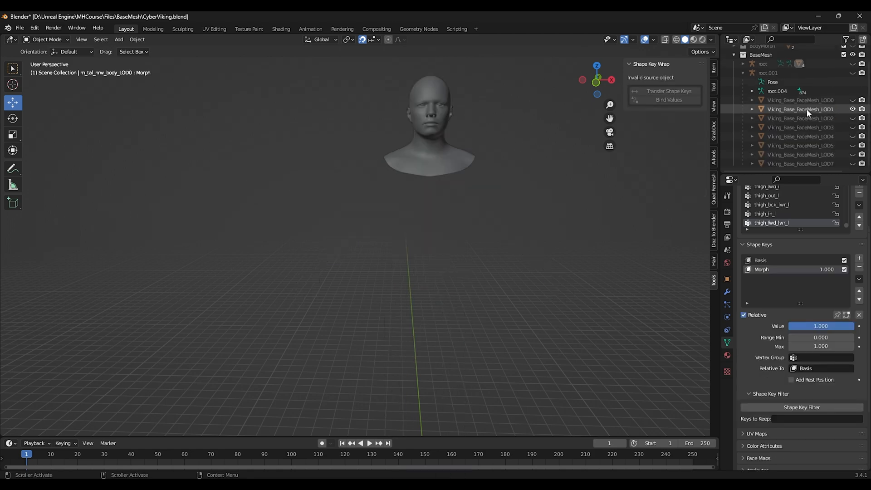
{"action": "left_click", "coordinate": [806, 109]}
{"action": "key", "text": "Tab"}
{"action": "key", "text": "alt+a"}
{"action": "left_click", "coordinate": [130, 39]}
{"action": "mouse_move", "coordinate": [191, 161]}
{"action": "left_click", "coordinate": [229, 161]}
{"action": "left_click", "coordinate": [676, 40]}
{"action": "mouse_move", "coordinate": [522, 159]}
{"action": "middle_mouse_down"}
{"action": "mouse_move", "coordinate": [404, 171]}
{"action": "mouse_move", "coordinate": [318, 241]}
{"action": "middle_mouse_up"}
{"action": "scroll", "coordinate": [404, 171], "scroll_direction": "up", "scroll_amount": 1}
{"action": "mouse_move", "coordinate": [332, 171]}
{"action": "left_mouse_down", "text": "ctrl"}
{"action": "mouse_move", "coordinate": [389, 223]}
{"action": "mouse_move", "coordinate": [458, 268]}
{"action": "left_mouse_up", "text": "ctrl"}
{"action": "left_click", "coordinate": [165, 40]}
{"action": "left_click", "coordinate": [265, 320]}
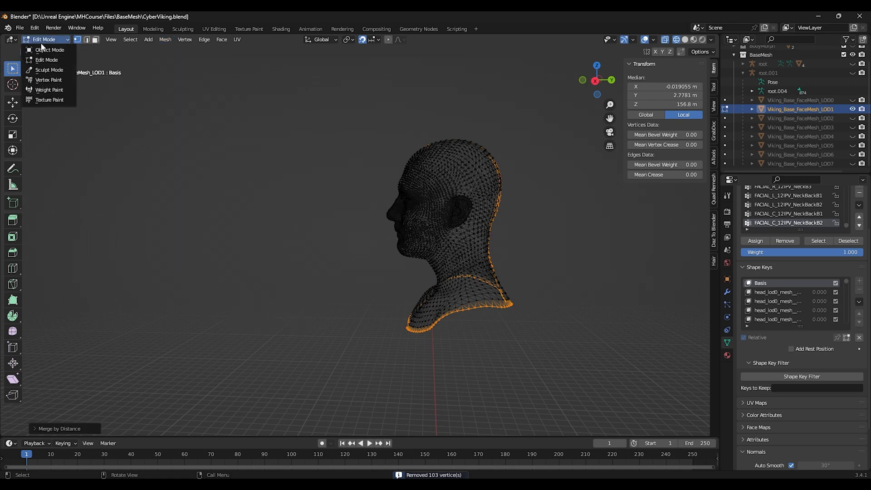
{"action": "key", "text": "Tab"}
Step: Swap visibility to face LOD2, select its non-manifold neck seam only, and merge it by distance
{"action": "left_click", "coordinate": [852, 109]}
{"action": "left_click", "coordinate": [853, 118]}
{"action": "left_click", "coordinate": [800, 118]}
{"action": "key", "text": "Tab"}
{"action": "left_click", "coordinate": [130, 39]}
{"action": "mouse_move", "coordinate": [191, 171]}
{"action": "left_click", "coordinate": [227, 163]}
{"action": "left_click_drag", "start_coordinate": [333, 175], "coordinate": [440, 248], "text": "ctrl"}
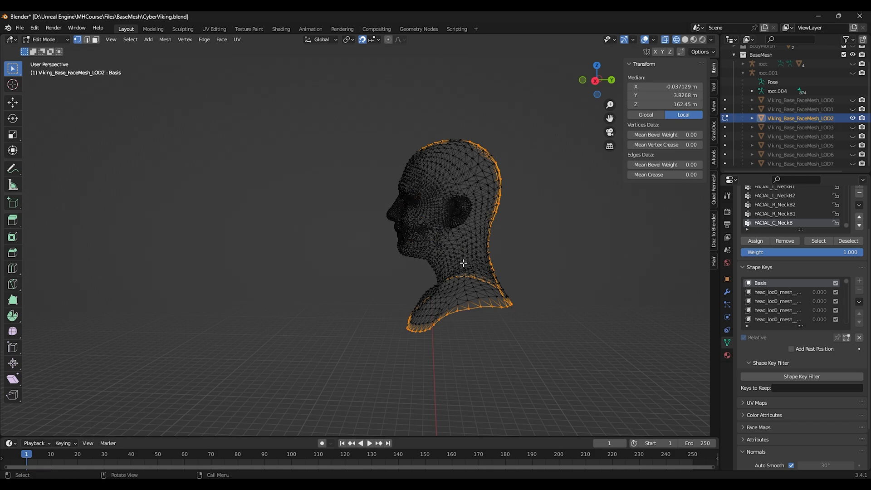
{"action": "left_click", "coordinate": [165, 40]}
{"action": "mouse_move", "coordinate": [190, 247]}
{"action": "left_click", "coordinate": [265, 320]}
{"action": "left_click", "coordinate": [47, 40]}
{"action": "left_click", "coordinate": [49, 51]}
{"action": "left_click", "coordinate": [253, 181]}
Step: Swap visibility to face LOD3, select its non-manifold neck seam only, and merge it by distance
{"action": "left_click", "coordinate": [852, 118]}
{"action": "left_click", "coordinate": [853, 128]}
{"action": "left_click", "coordinate": [415, 216]}
{"action": "key", "text": "Tab"}
{"action": "left_click", "coordinate": [131, 40]}
{"action": "mouse_move", "coordinate": [177, 160]}
{"action": "left_click", "coordinate": [229, 162]}
{"action": "left_click_drag", "start_coordinate": [332, 165], "coordinate": [456, 257], "text": "ctrl"}
{"action": "left_click", "coordinate": [166, 39]}
{"action": "mouse_move", "coordinate": [190, 247]}
{"action": "left_click", "coordinate": [270, 320]}
{"action": "key", "text": "Tab"}
Step: Swap visibility to face LOD4, select its non-manifold neck seam only, and merge it by distance
{"action": "left_click", "coordinate": [852, 128]}
{"action": "left_click", "coordinate": [852, 136]}
{"action": "left_click", "coordinate": [801, 137]}
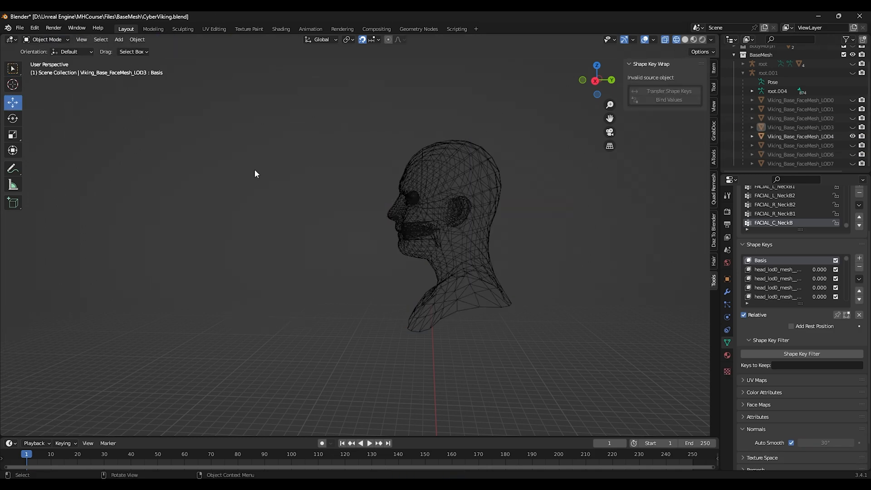
{"action": "key", "text": "Tab"}
{"action": "key", "text": "alt+a"}
{"action": "left_click", "coordinate": [130, 40]}
{"action": "mouse_move", "coordinate": [177, 161]}
{"action": "left_click", "coordinate": [229, 163]}
{"action": "left_click_drag", "start_coordinate": [336, 167], "coordinate": [451, 254], "text": "ctrl"}
{"action": "left_click", "coordinate": [165, 40]}
{"action": "mouse_move", "coordinate": [193, 240]}
{"action": "left_click", "coordinate": [274, 316]}
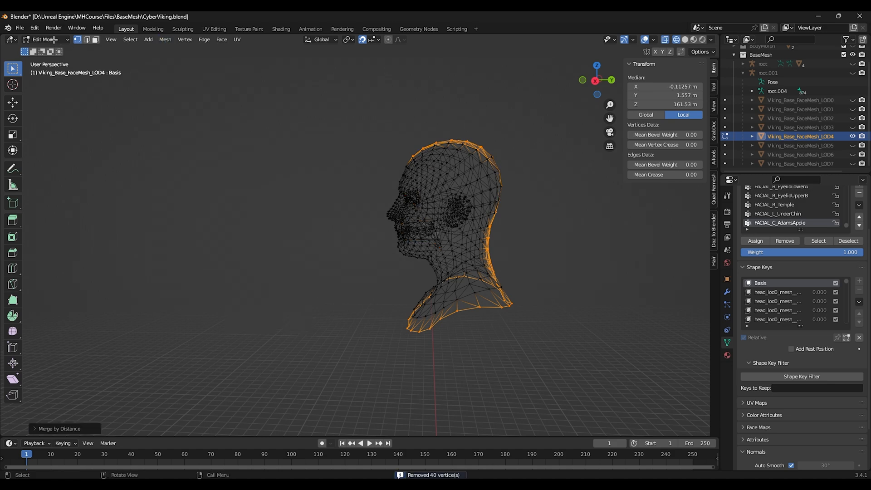
{"action": "key", "text": "Tab"}
Step: Show and select face LOD5, select its non-manifold neck seam only, and merge it by distance
{"action": "left_click", "coordinate": [498, 174]}
{"action": "left_click", "coordinate": [853, 146]}
{"action": "left_click", "coordinate": [383, 213]}
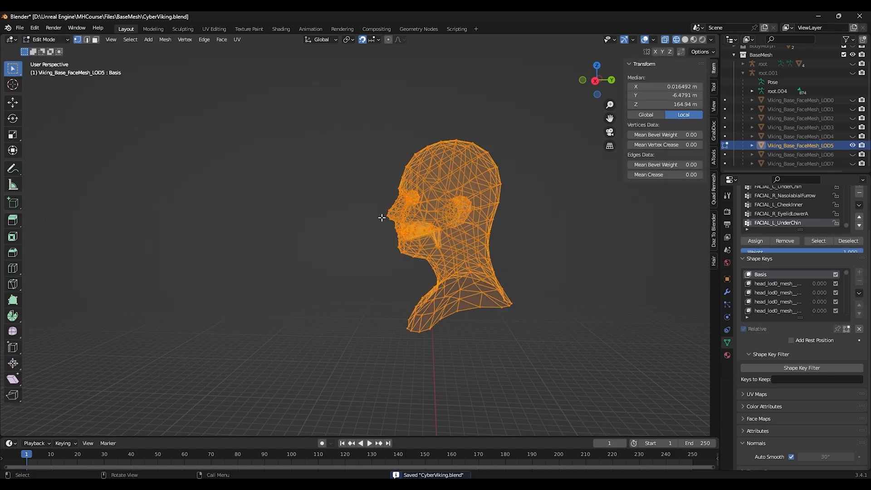
{"action": "key", "text": "Tab"}
{"action": "left_click", "coordinate": [130, 40]}
{"action": "left_click", "coordinate": [233, 161]}
{"action": "left_click_drag", "start_coordinate": [347, 164], "coordinate": [460, 255]}
{"action": "left_click", "coordinate": [166, 39]}
{"action": "mouse_move", "coordinate": [181, 243]}
{"action": "left_click", "coordinate": [286, 318]}
{"action": "key", "text": "Tab"}
{"action": "left_click", "coordinate": [320, 224]}
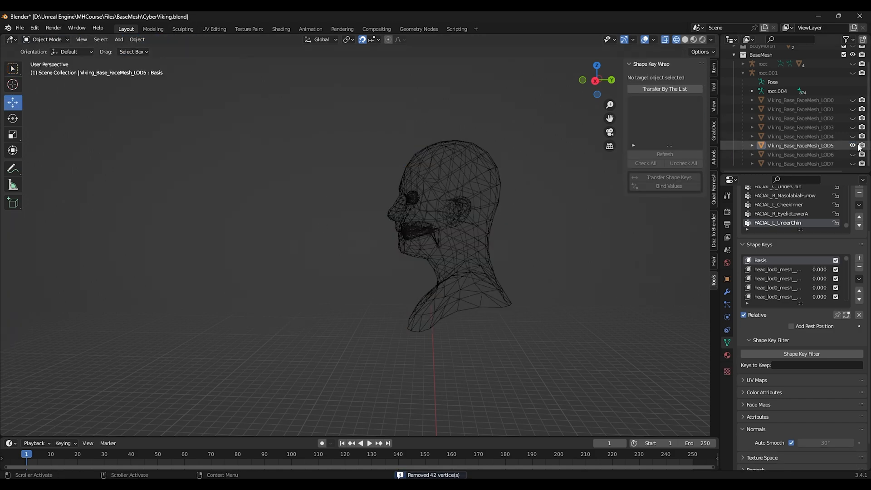
Step: Swap visibility to face LOD6, select its non-manifold neck seam only, merge it by distance, and return to Object Mode
{"action": "left_click", "coordinate": [853, 146]}
{"action": "left_click", "coordinate": [853, 154]}
{"action": "left_click", "coordinate": [422, 206]}
{"action": "key", "text": "Tab"}
{"action": "left_click", "coordinate": [305, 217]}
{"action": "left_click", "coordinate": [131, 40]}
{"action": "mouse_move", "coordinate": [168, 162]}
{"action": "left_click", "coordinate": [234, 161]}
{"action": "left_click_drag", "start_coordinate": [348, 176], "coordinate": [459, 259], "text": "ctrl"}
{"action": "left_click", "coordinate": [165, 40]}
{"action": "mouse_move", "coordinate": [181, 246]}
{"action": "left_click", "coordinate": [284, 317]}
{"action": "left_click", "coordinate": [48, 39]}
{"action": "left_click", "coordinate": [47, 50]}
{"action": "left_click", "coordinate": [288, 207]}
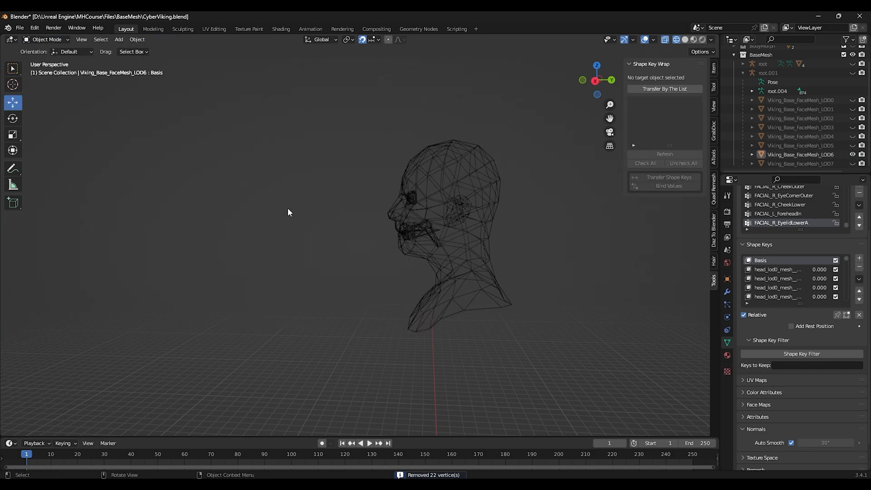
Step: Swap visibility to face LOD7, select its non-manifold neck seam only, merge it by distance, and return to Object Mode
{"action": "left_click", "coordinate": [800, 156]}
{"action": "left_click", "coordinate": [800, 164]}
{"action": "left_click", "coordinate": [853, 154]}
{"action": "left_click", "coordinate": [853, 164]}
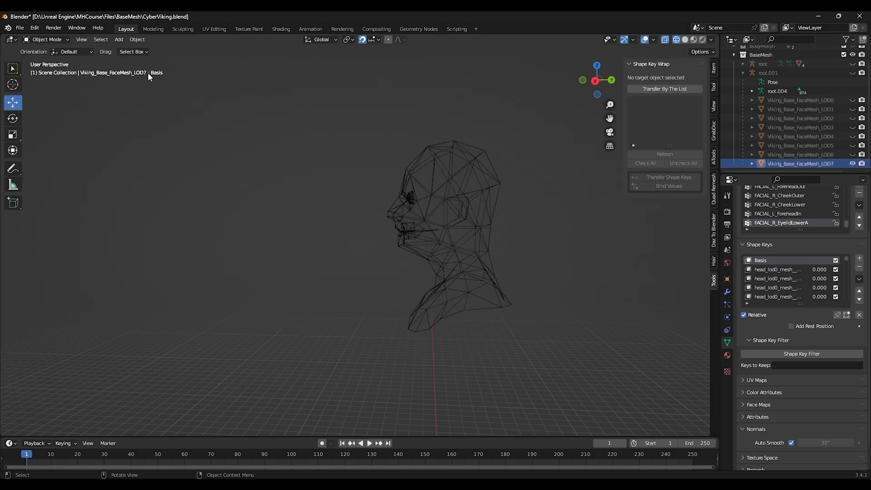
{"action": "key", "text": "Tab"}
{"action": "left_click", "coordinate": [130, 40]}
{"action": "mouse_move", "coordinate": [177, 175]}
{"action": "left_click", "coordinate": [229, 175]}
{"action": "scroll", "coordinate": [361, 210], "scroll_direction": "up", "scroll_amount": 2}
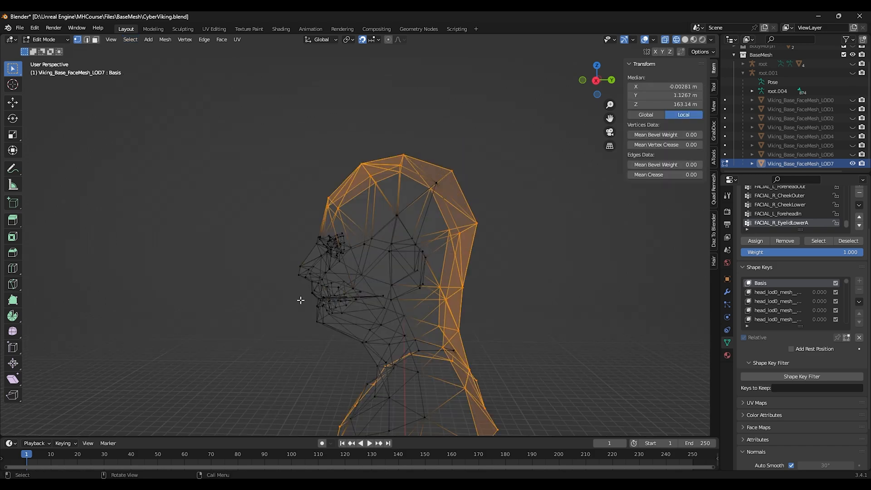
{"action": "left_click", "coordinate": [165, 39]}
{"action": "mouse_move", "coordinate": [188, 247]}
{"action": "left_click", "coordinate": [264, 316]}
{"action": "left_click", "coordinate": [47, 39]}
{"action": "left_click", "coordinate": [50, 50]}
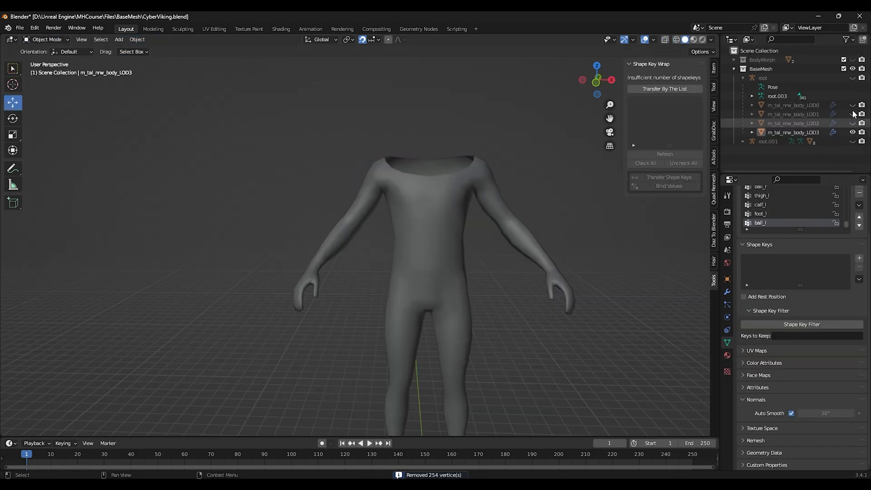
Step: Select all four body LODs with LOD0 active, load the shape key list, and transfer the Morph shape key to the other body LODs
{"action": "left_click", "coordinate": [853, 114]}
{"action": "left_click", "coordinate": [853, 104]}
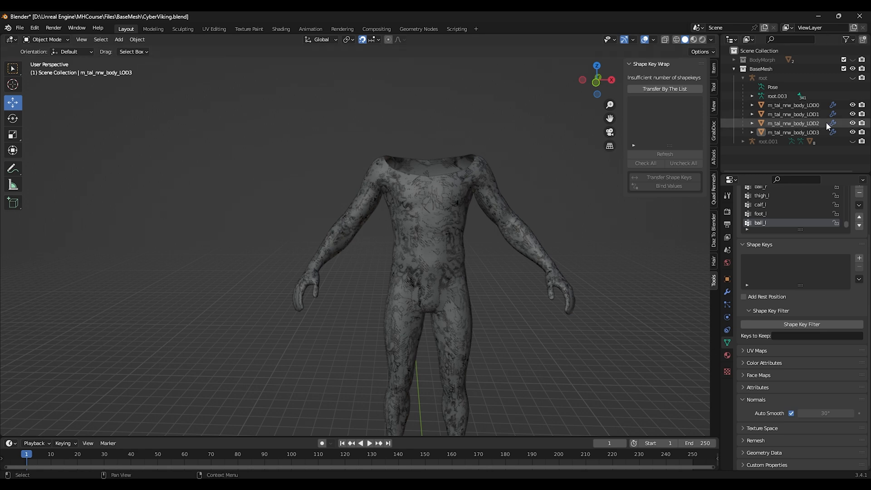
{"action": "left_click", "coordinate": [801, 106]}
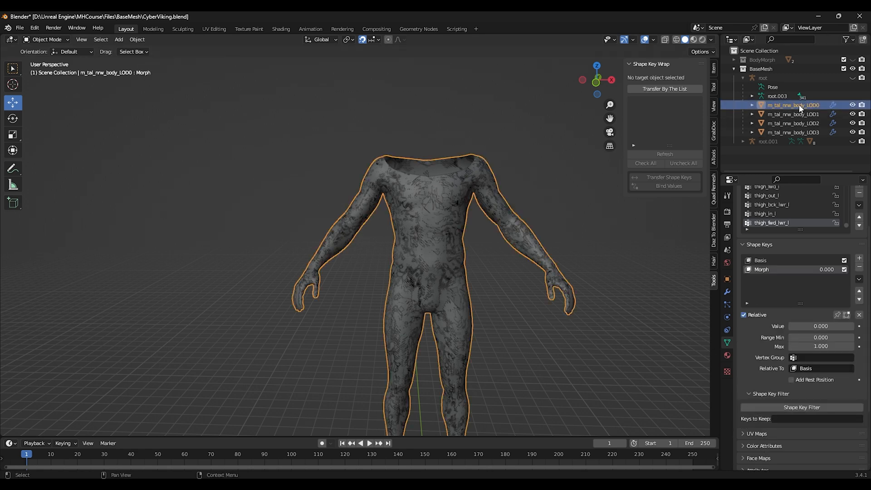
{"action": "left_click", "coordinate": [809, 132], "text": "shift"}
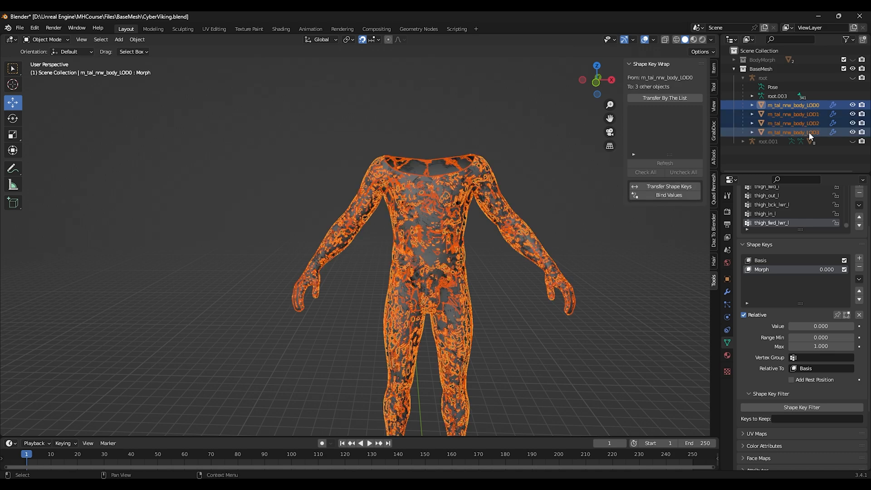
{"action": "left_click", "coordinate": [666, 99]}
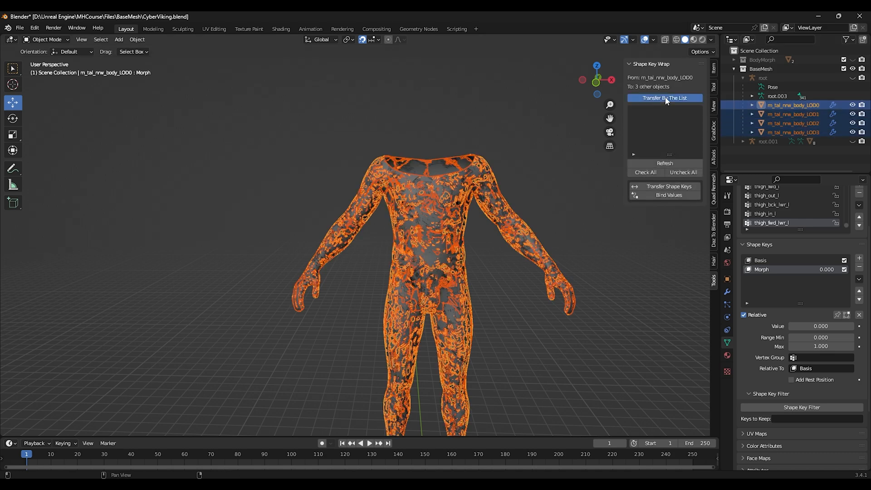
{"action": "left_click", "coordinate": [663, 165]}
{"action": "left_click", "coordinate": [669, 186]}
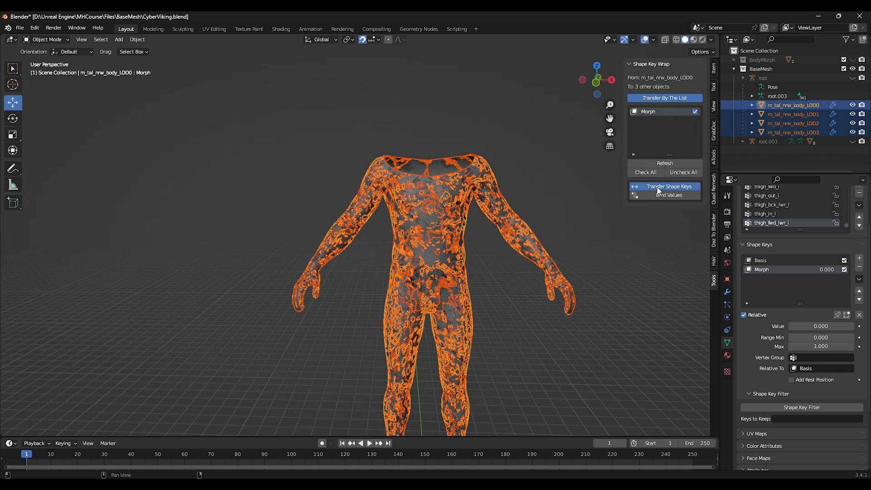
Step: Set body LOD0's Morph value to 1, swap visibility to body LOD2, and drag the value to test the linked shape keys
{"action": "left_click", "coordinate": [544, 174]}
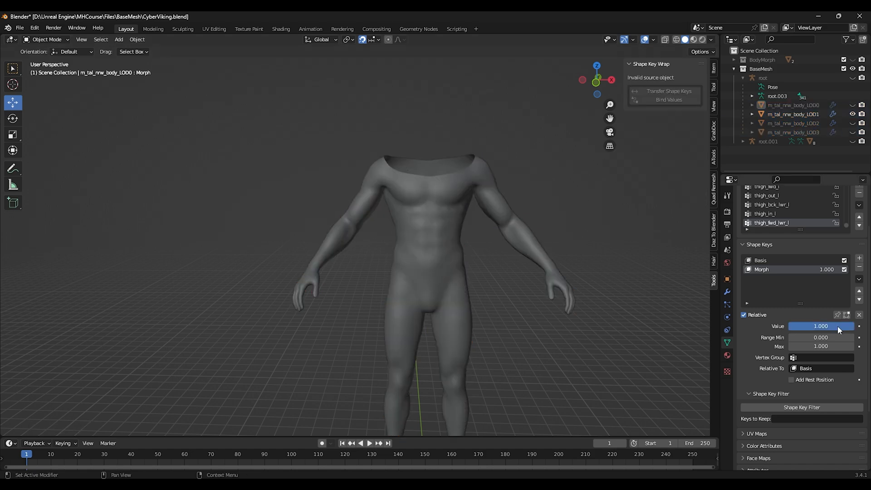
{"action": "left_click_drag", "start_coordinate": [838, 326], "coordinate": [857, 326]}
{"action": "left_click", "coordinate": [853, 114]}
{"action": "left_click", "coordinate": [853, 123]}
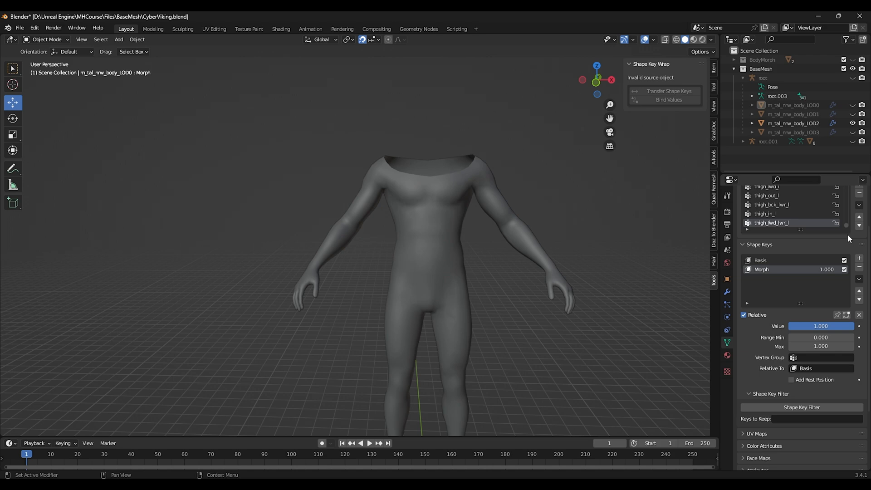
{"action": "left_click_drag", "start_coordinate": [837, 327], "coordinate": [772, 326]}
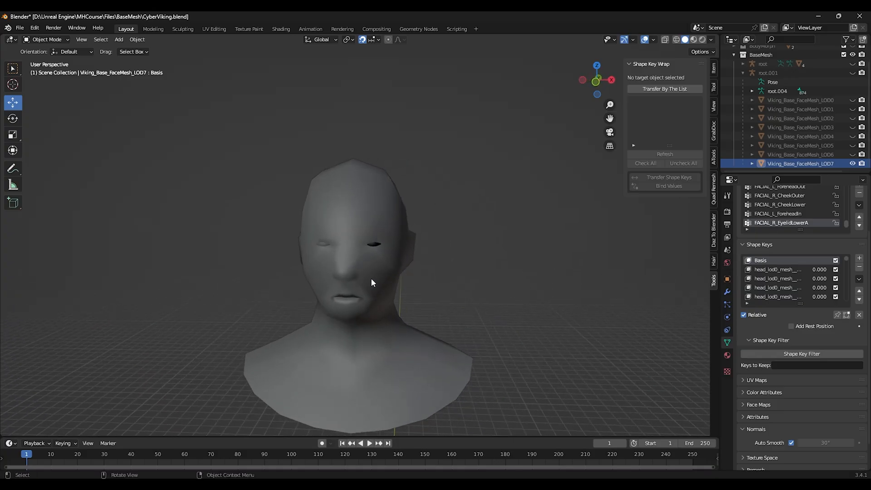
Step: Show all face LODs and select face LOD0 through LOD7 with LOD0 as the active object
{"action": "left_click", "coordinate": [816, 163]}
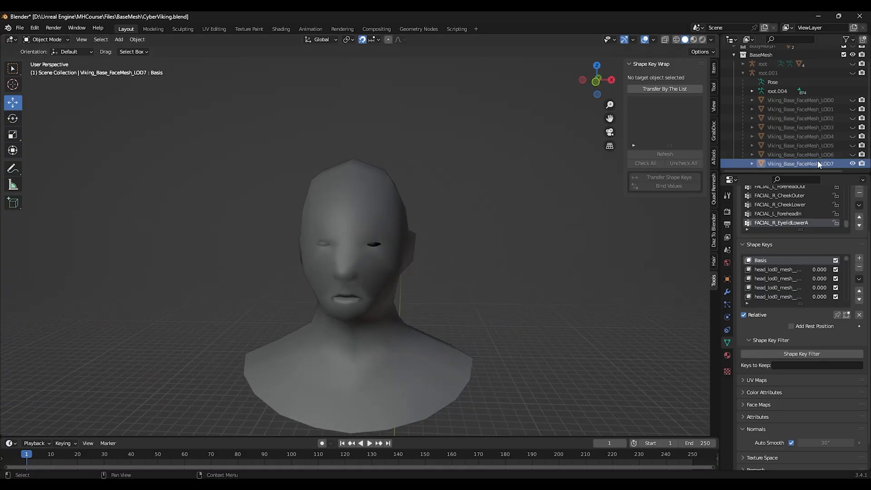
{"action": "left_click", "coordinate": [853, 164]}
{"action": "left_click_drag", "start_coordinate": [853, 100], "coordinate": [854, 164]}
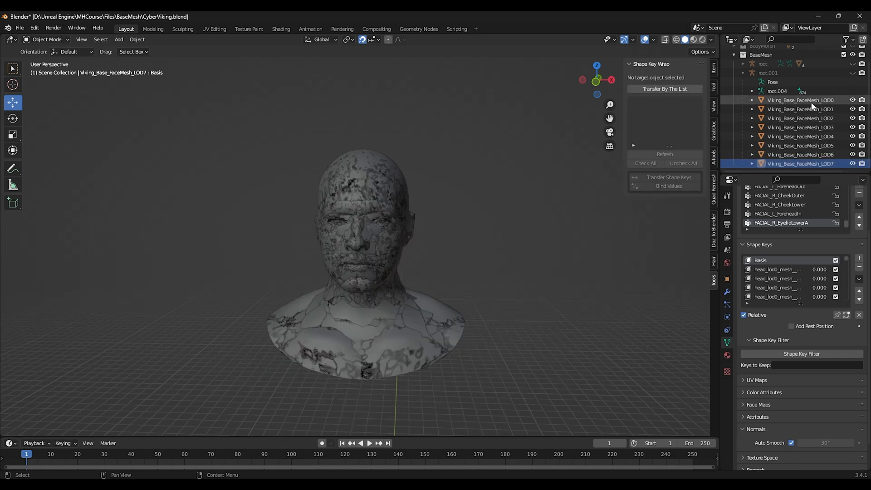
{"action": "left_click", "coordinate": [812, 102]}
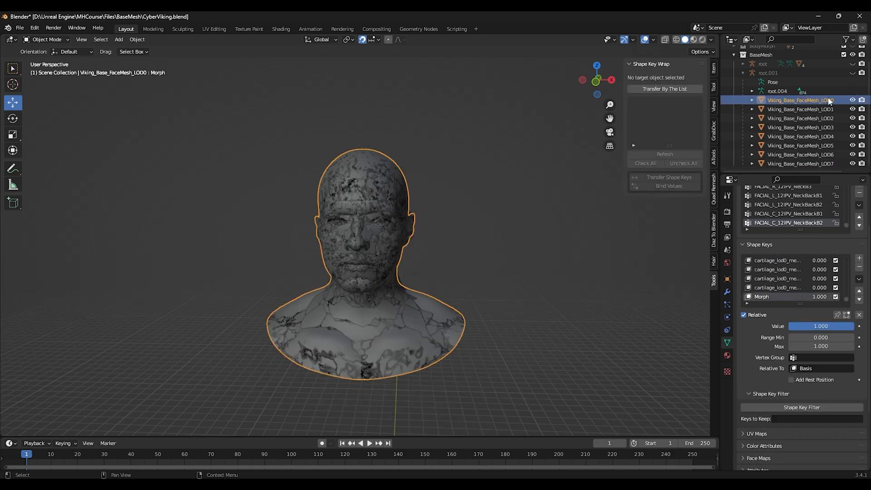
{"action": "left_click", "coordinate": [813, 162], "text": "shift"}
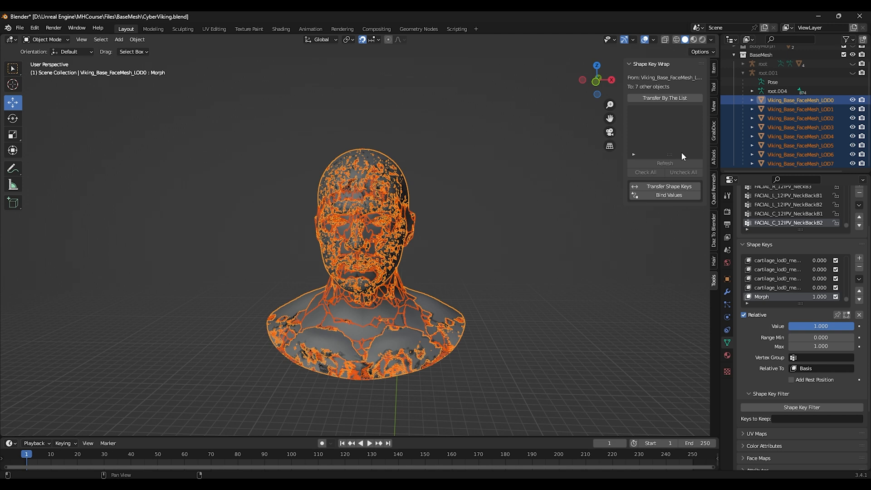
Step: Load the shape key list, uncheck everything except Morph, and transfer it to the other face LODs
{"action": "left_click", "coordinate": [657, 99]}
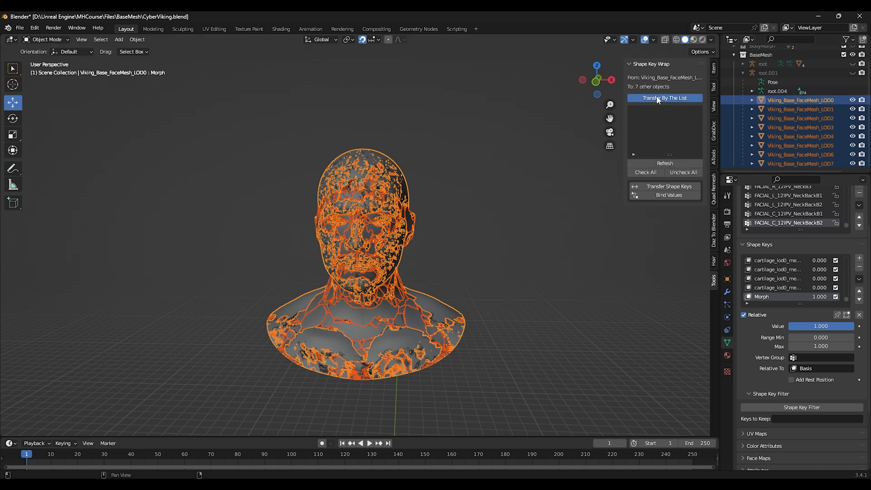
{"action": "left_click", "coordinate": [667, 162]}
{"action": "left_click_drag", "start_coordinate": [700, 109], "coordinate": [701, 157]}
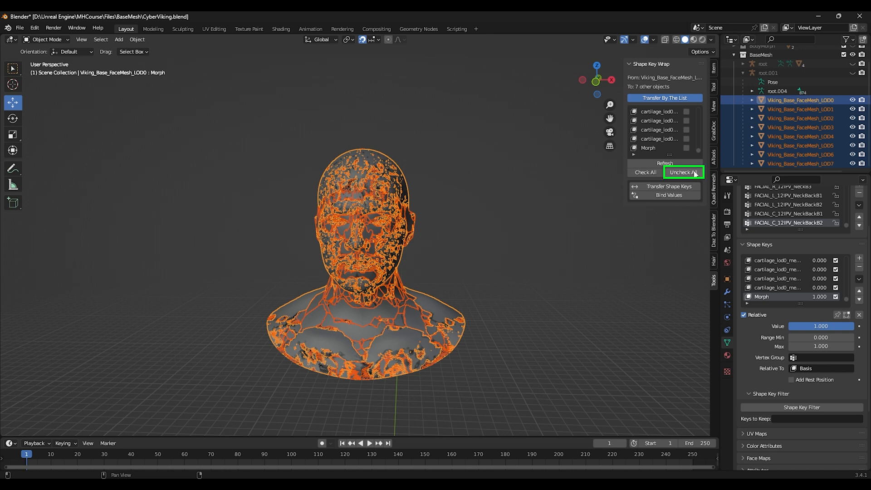
{"action": "left_click", "coordinate": [687, 148]}
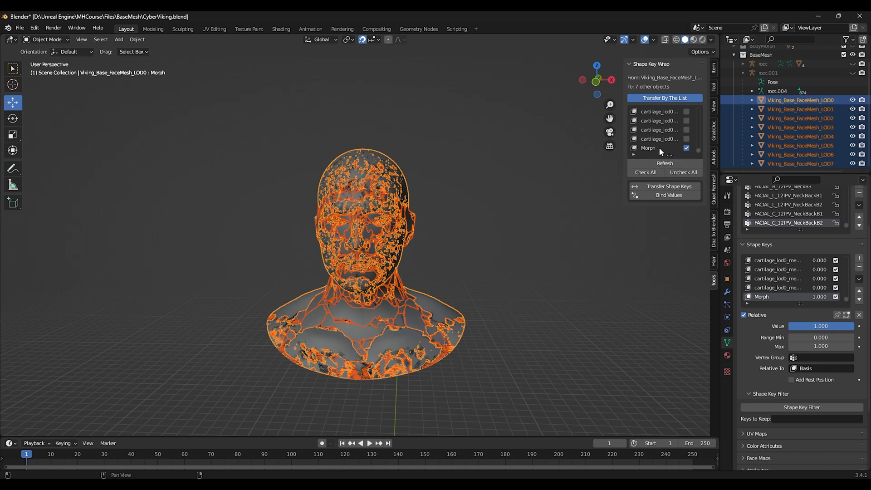
{"action": "left_click", "coordinate": [672, 187]}
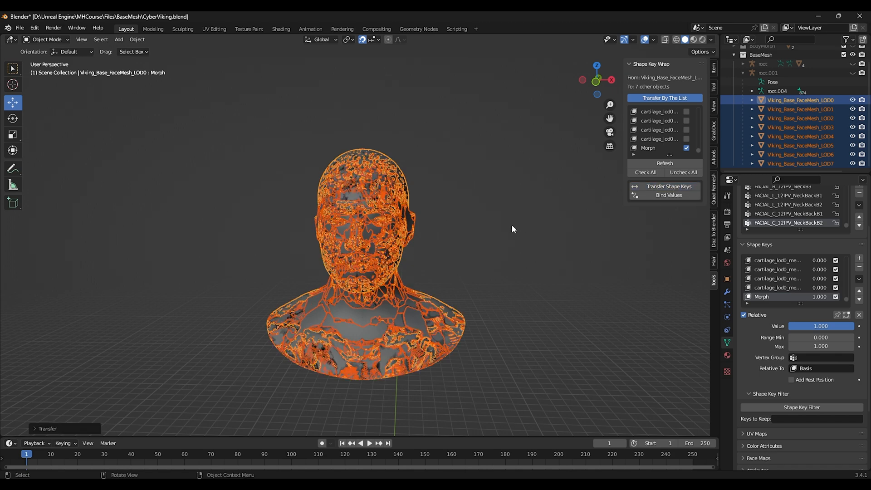
Step: Drag face LOD0's Morph value while swapping visibility to LOD2 and LOD1 to verify their driven Morph values
{"action": "middle_click_drag", "start_coordinate": [512, 225], "coordinate": [454, 204]}
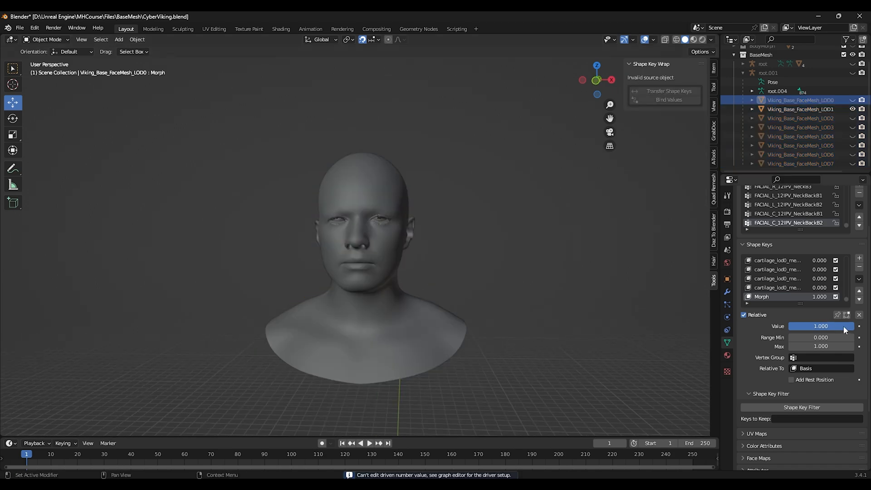
{"action": "mouse_move", "coordinate": [843, 326]}
{"action": "left_mouse_down"}
{"action": "mouse_move", "coordinate": [790, 326]}
{"action": "mouse_move", "coordinate": [853, 326]}
{"action": "left_mouse_up"}
{"action": "left_click", "coordinate": [852, 109]}
{"action": "left_click", "coordinate": [853, 118]}
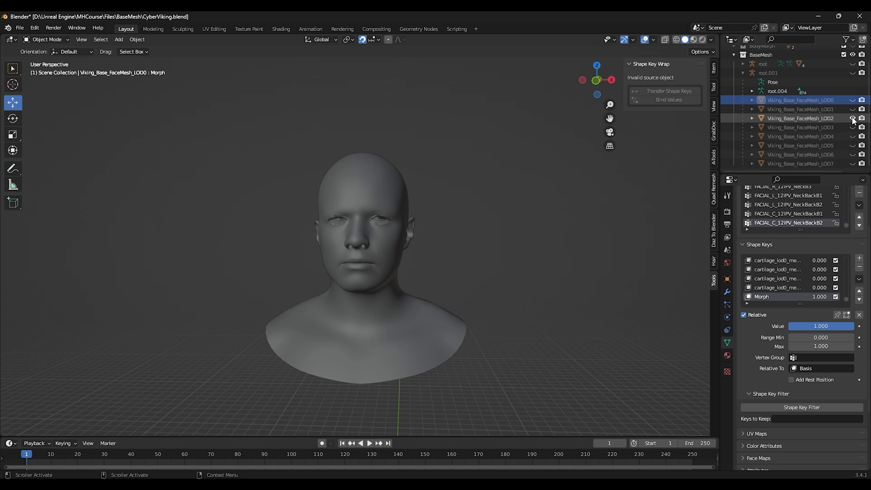
{"action": "mouse_move", "coordinate": [842, 328]}
{"action": "left_mouse_down"}
{"action": "mouse_move", "coordinate": [812, 325]}
{"action": "mouse_move", "coordinate": [854, 325]}
{"action": "mouse_move", "coordinate": [789, 326]}
{"action": "mouse_move", "coordinate": [854, 325]}
{"action": "left_mouse_up"}
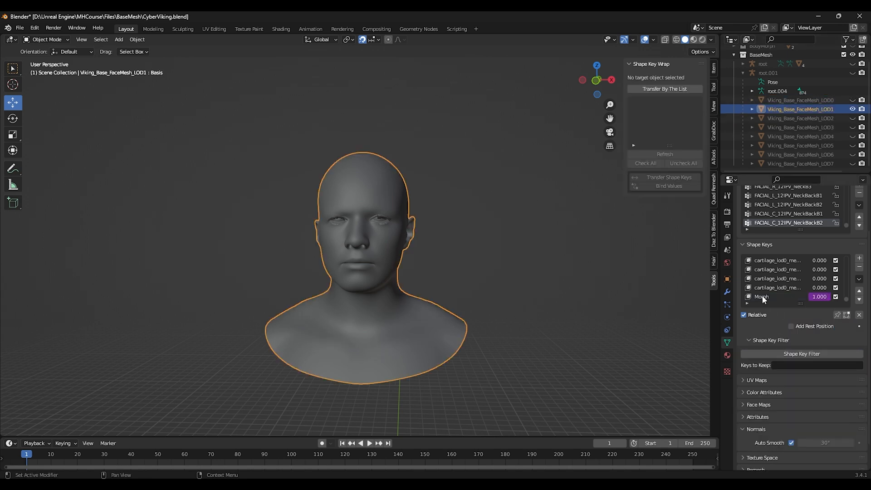
{"action": "left_click", "coordinate": [763, 297]}
{"action": "mouse_move", "coordinate": [842, 326]}
{"action": "left_mouse_down"}
{"action": "mouse_move", "coordinate": [790, 325]}
{"action": "mouse_move", "coordinate": [853, 326]}
{"action": "mouse_move", "coordinate": [829, 324]}
{"action": "left_mouse_up"}
{"action": "left_click", "coordinate": [796, 101]}
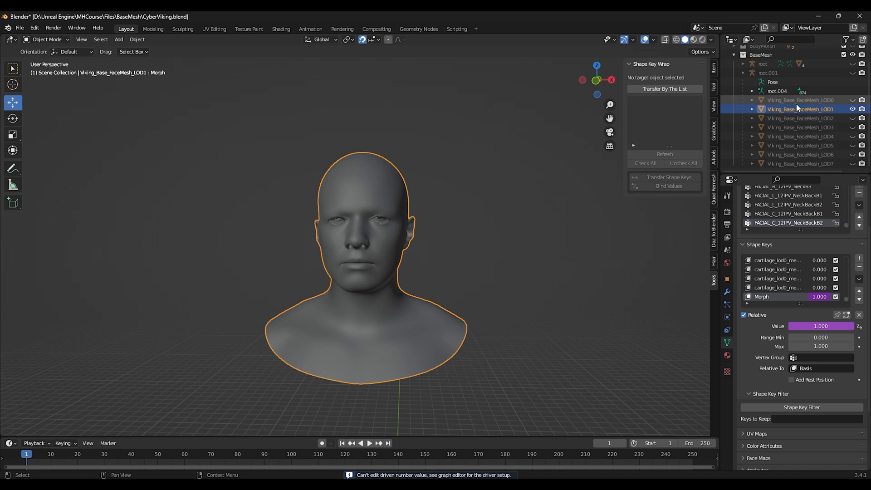
{"action": "left_click_drag", "start_coordinate": [821, 326], "coordinate": [793, 325]}
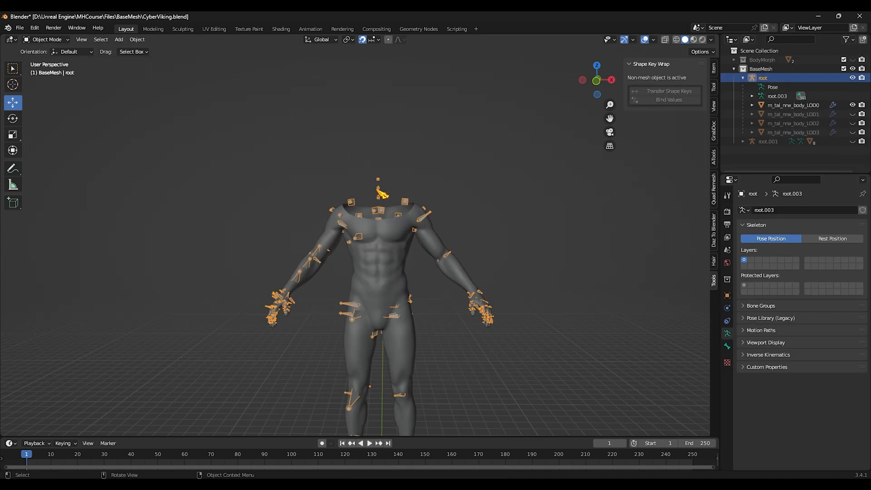
Step: Set the body armature root's scale to 0.01 on X, Y and Z
{"action": "left_click", "coordinate": [727, 296]}
{"action": "left_click", "coordinate": [816, 309]}
{"action": "type", "text": "0.01"}
{"action": "key", "text": "Return"}
{"action": "left_click", "coordinate": [817, 318]}
{"action": "type", "text": "0.01"}
{"action": "key", "text": "Return"}
{"action": "left_click", "coordinate": [818, 327]}
{"action": "type", "text": "0.01"}
{"action": "key", "text": "Return"}
{"action": "scroll", "coordinate": [350, 315], "scroll_direction": "down", "scroll_amount": 4}
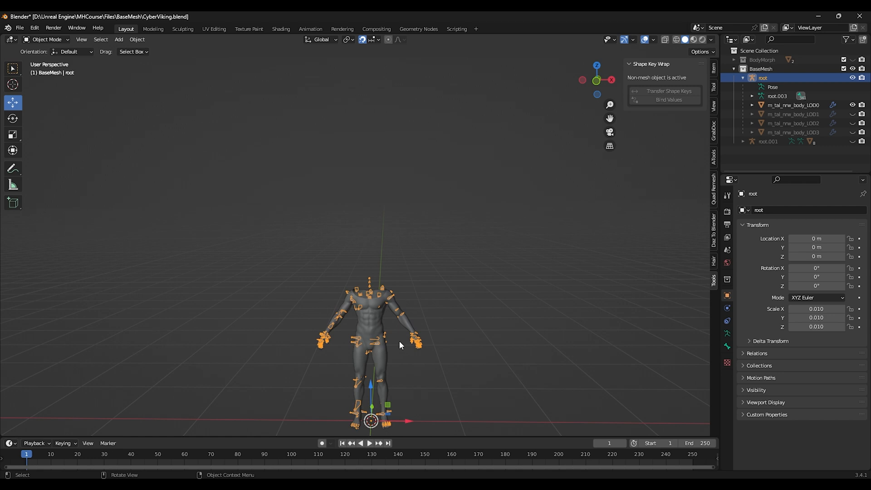
Step: Select the face armature root.001, set its scale to 0.01 on X, Y and Z, and its X rotation to 0
{"action": "left_click", "coordinate": [772, 87]}
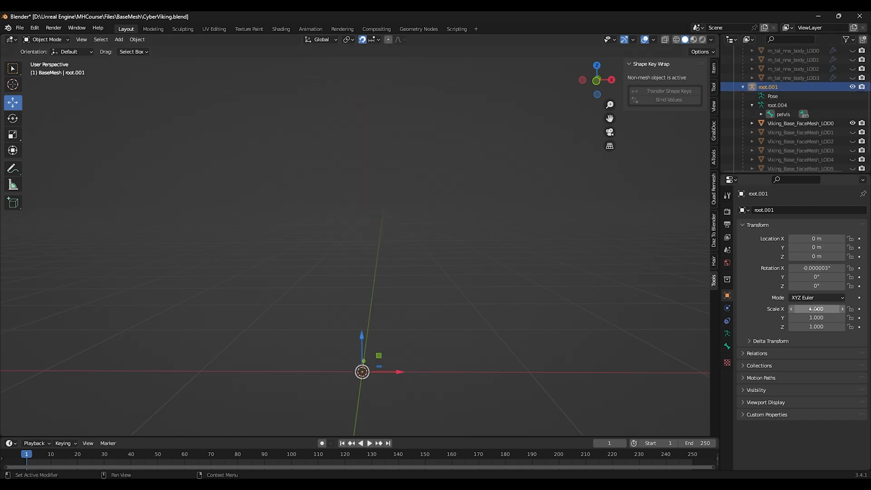
{"action": "left_click", "coordinate": [814, 310]}
{"action": "type", "text": "0.01"}
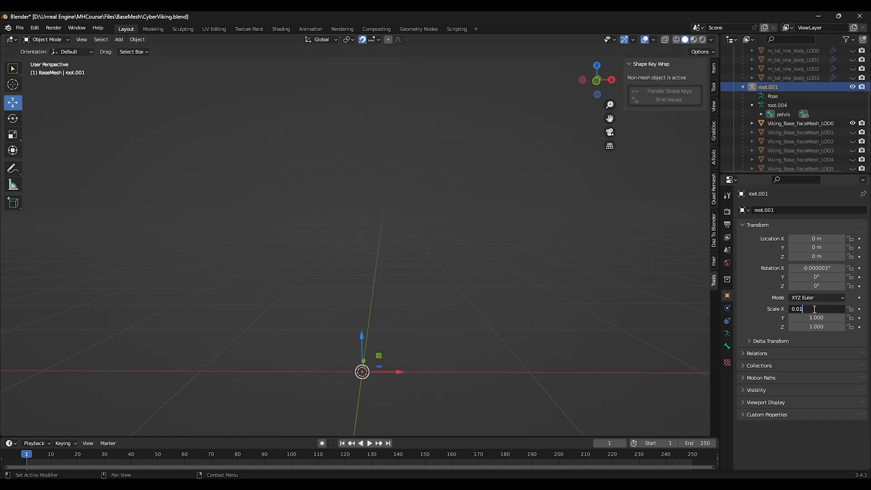
{"action": "key", "text": "Return"}
{"action": "left_click", "coordinate": [818, 318]}
{"action": "type", "text": "0.01"}
{"action": "key", "text": "Return"}
{"action": "left_click", "coordinate": [818, 327]}
{"action": "type", "text": "0.01"}
{"action": "key", "text": "Return"}
{"action": "left_click", "coordinate": [827, 268]}
{"action": "type", "text": "0"}
{"action": "key", "text": "Return"}
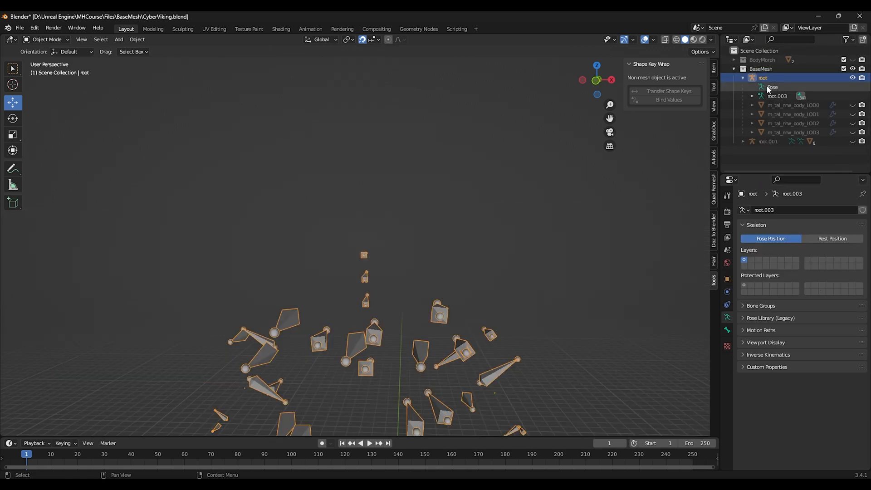
Step: Show body LOD0 and select the root armature to inspect the rescaled body and its bones
{"action": "left_click", "coordinate": [771, 105]}
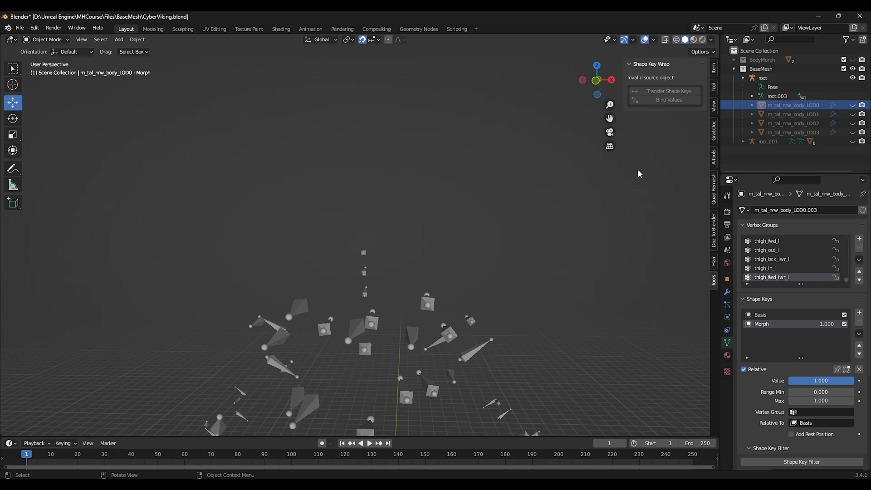
{"action": "left_click", "coordinate": [852, 104]}
{"action": "scroll", "coordinate": [475, 278], "scroll_direction": "down", "scroll_amount": 3}
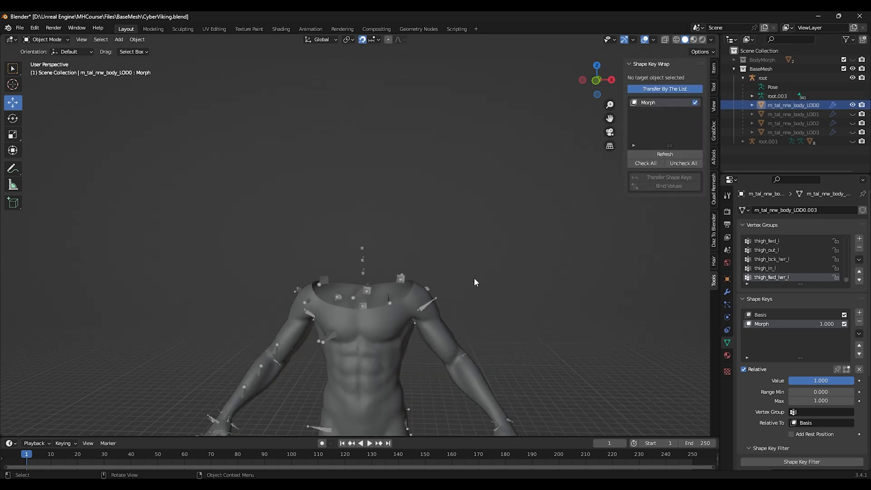
{"action": "middle_click_drag", "start_coordinate": [480, 306], "coordinate": [500, 211], "text": "shift"}
{"action": "scroll", "coordinate": [454, 227], "scroll_direction": "down", "scroll_amount": 2}
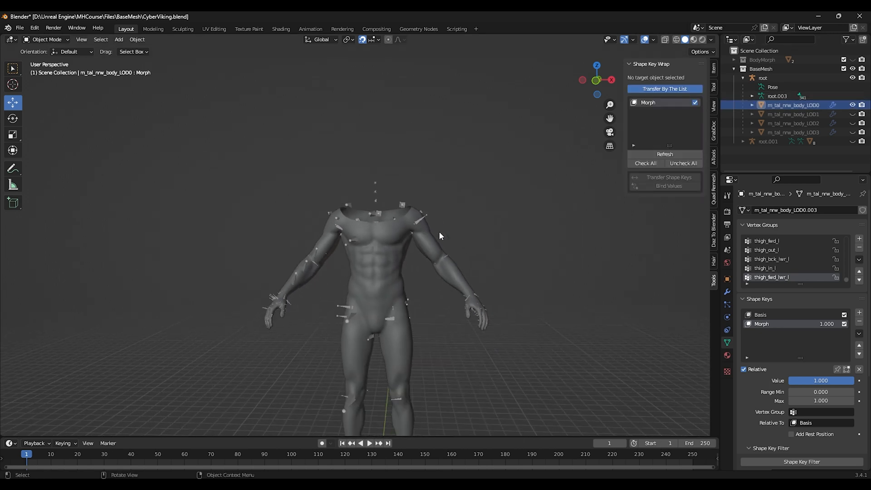
{"action": "left_click", "coordinate": [771, 78]}
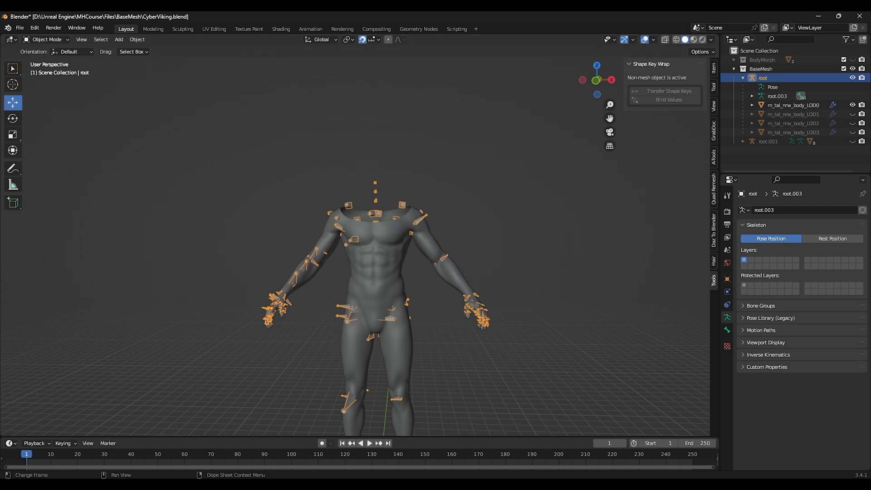
{"action": "middle_click_drag", "start_coordinate": [480, 217], "coordinate": [463, 221]}
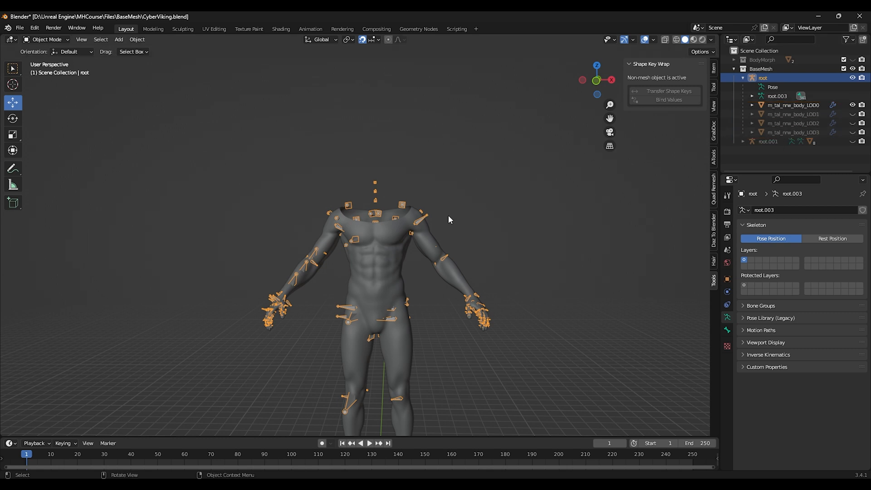
{"action": "middle_click_drag", "start_coordinate": [409, 225], "coordinate": [460, 206]}
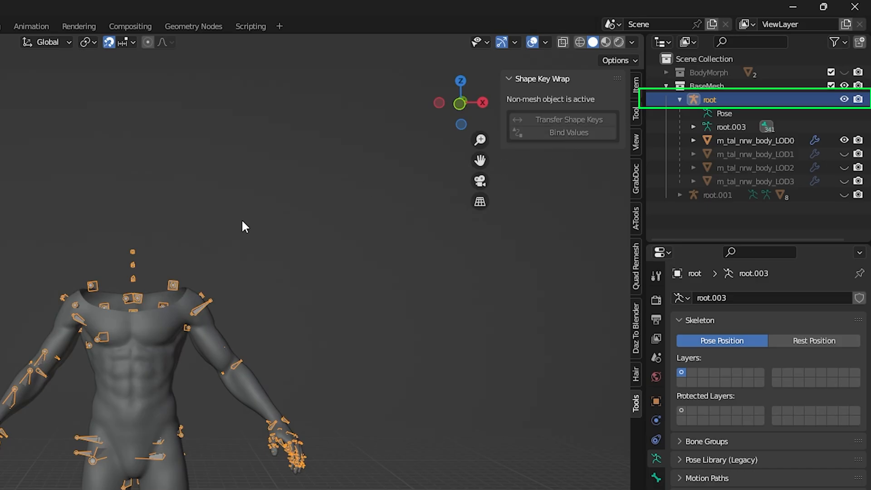
{"action": "left_click", "coordinate": [242, 221]}
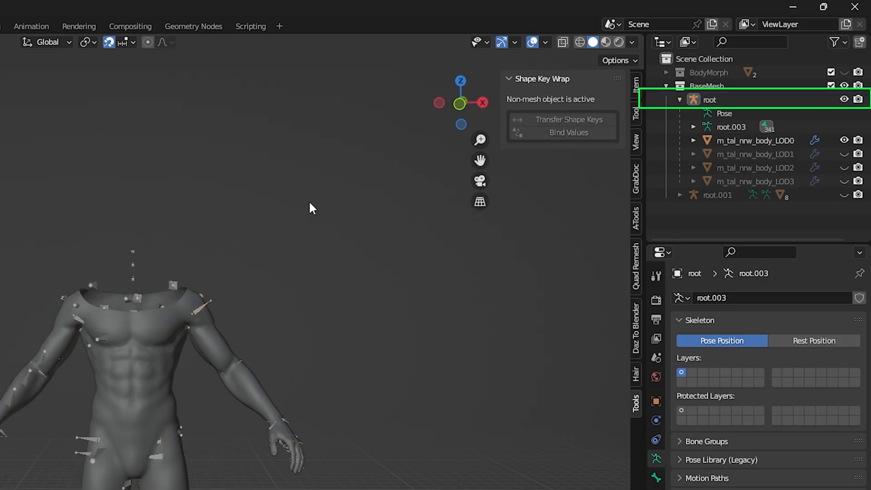
{"action": "left_click", "coordinate": [713, 101]}
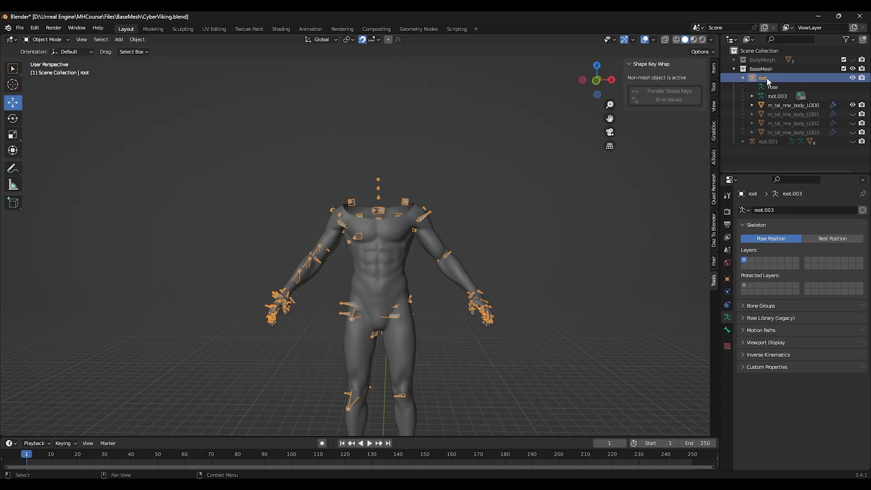
Step: Select body LOD0 with its root armature and start an FBX export limited to Armature and Mesh with Face smoothing
{"action": "left_click", "coordinate": [795, 105], "text": "ctrl"}
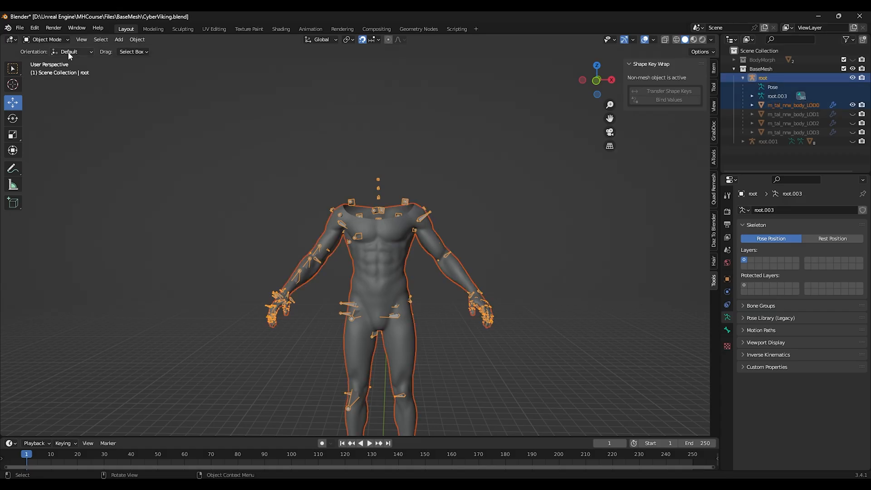
{"action": "left_click", "coordinate": [19, 28]}
{"action": "mouse_move", "coordinate": [60, 157]}
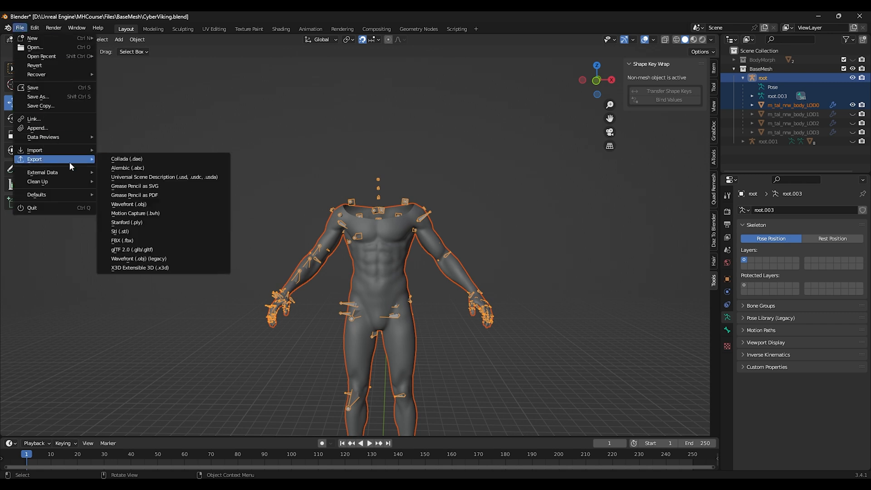
{"action": "left_click", "coordinate": [127, 241]}
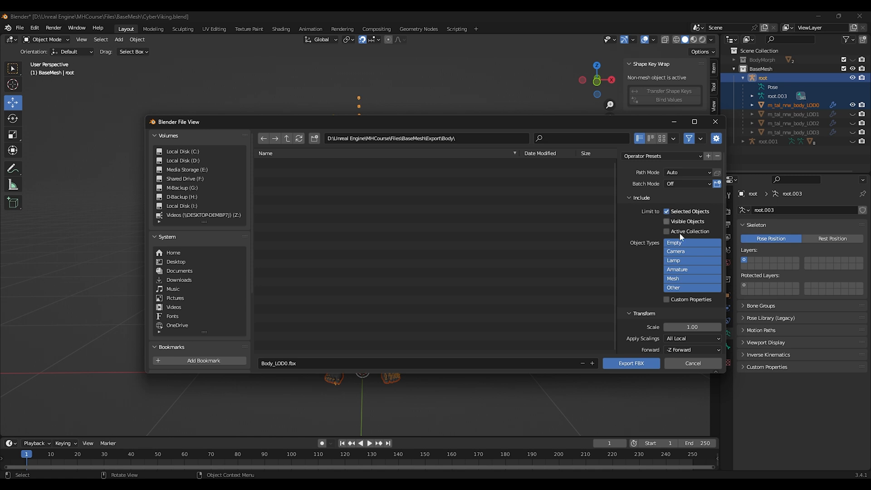
{"action": "left_click", "coordinate": [683, 272]}
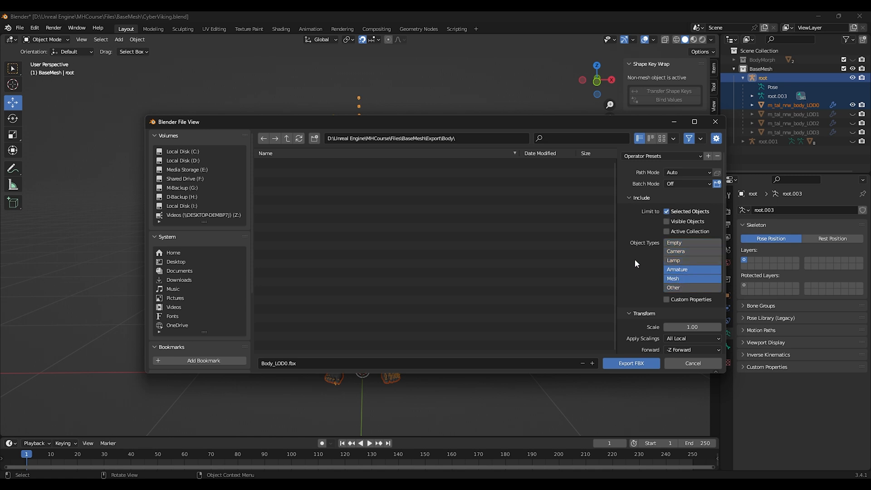
{"action": "scroll", "coordinate": [631, 318], "scroll_direction": "down", "scroll_amount": 5}
{"action": "scroll", "coordinate": [628, 323], "scroll_direction": "down", "scroll_amount": 3}
{"action": "left_click", "coordinate": [689, 285]}
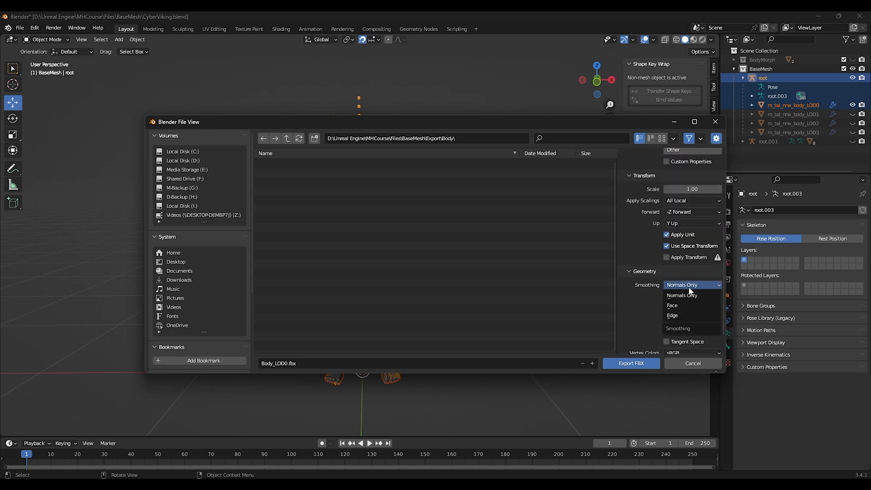
{"action": "left_click", "coordinate": [675, 306]}
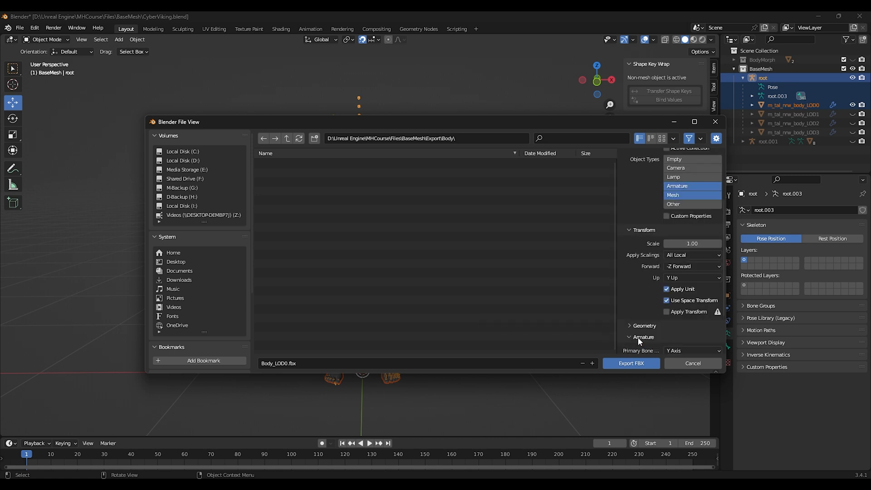
Step: Disable Add Leaf Bones and export the selection as Body_LOD0.fbx
{"action": "scroll", "coordinate": [638, 337], "scroll_direction": "down", "scroll_amount": 4}
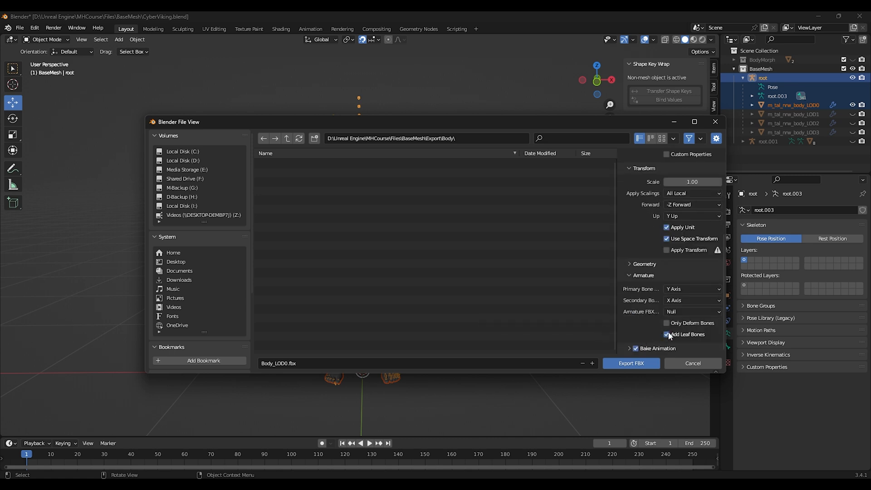
{"action": "left_click", "coordinate": [667, 335]}
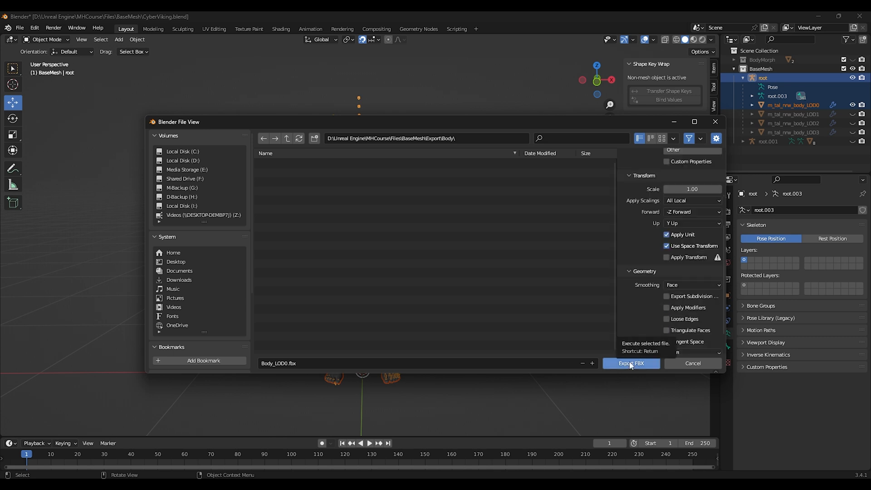
{"action": "left_click", "coordinate": [631, 363]}
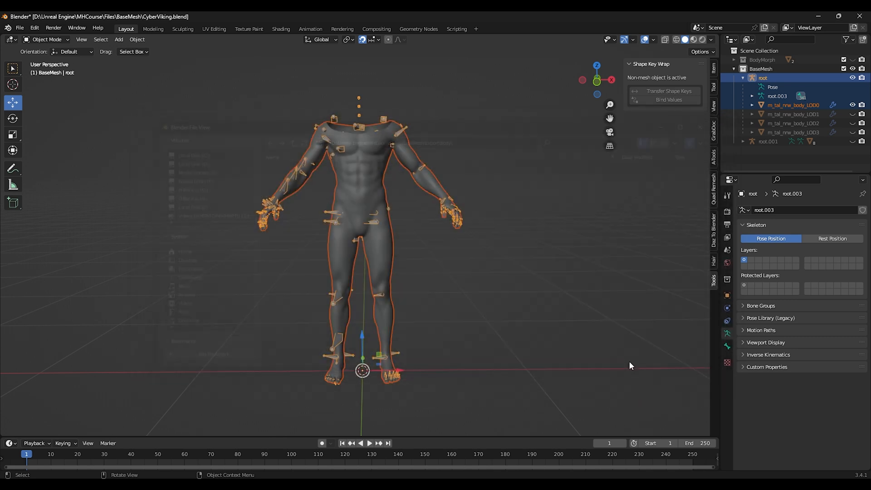
Step: Swap visibility from body LOD0 to LOD1, select all, and export it as Body_LOD1.fbx
{"action": "left_click", "coordinate": [853, 105]}
{"action": "left_click", "coordinate": [853, 114]}
{"action": "key", "text": "a"}
{"action": "left_click", "coordinate": [20, 28]}
{"action": "mouse_move", "coordinate": [46, 159]}
{"action": "left_click", "coordinate": [148, 242]}
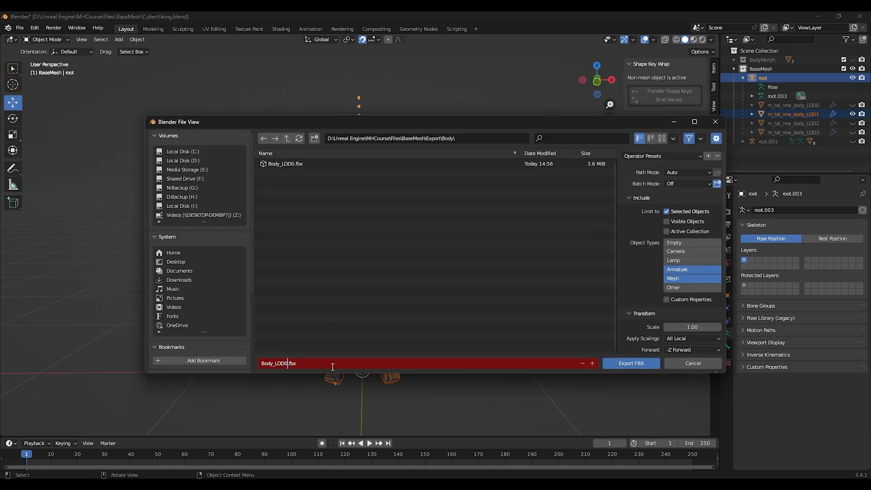
{"action": "left_click", "coordinate": [630, 363]}
Step: Swap visibility to body LOD2, select all, and export it as Body_LOD2.fbx
{"action": "left_click", "coordinate": [853, 114]}
{"action": "left_click", "coordinate": [853, 123]}
{"action": "key", "text": "a"}
{"action": "left_click", "coordinate": [19, 28]}
{"action": "mouse_move", "coordinate": [54, 159]}
{"action": "left_click", "coordinate": [148, 242]}
{"action": "left_click", "coordinate": [305, 363]}
{"action": "key", "text": "Right"}
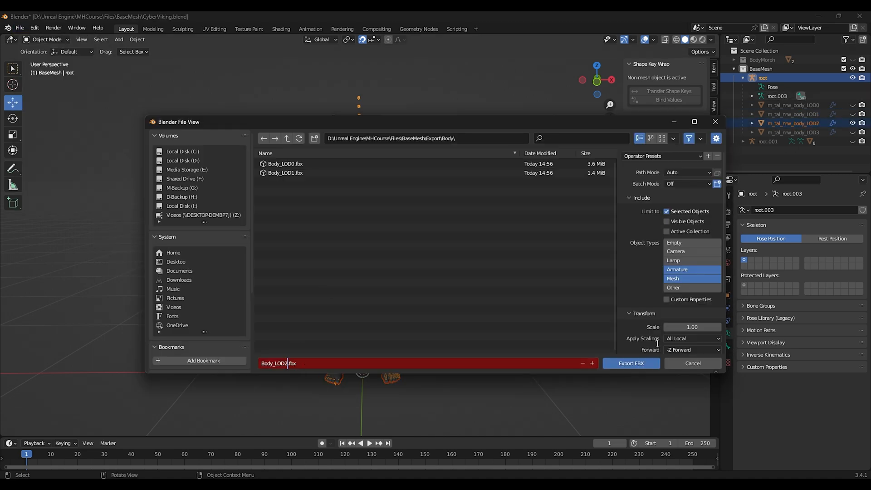
{"action": "key", "text": "Return"}
{"action": "left_click", "coordinate": [631, 364]}
Step: Swap visibility to body LOD3, select all, and export it as Body_LOD3.fbx
{"action": "left_click", "coordinate": [772, 151]}
{"action": "left_click", "coordinate": [853, 124]}
{"action": "left_click", "coordinate": [852, 133]}
{"action": "key", "text": "a"}
{"action": "left_click", "coordinate": [20, 29]}
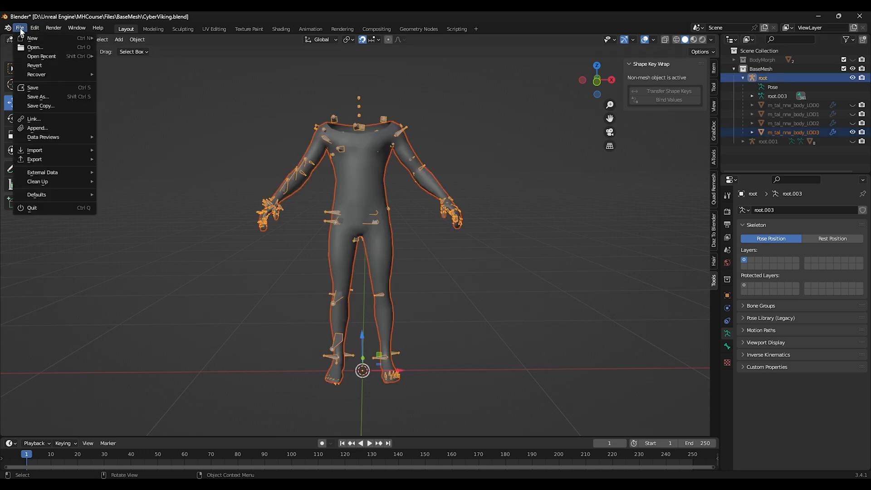
{"action": "mouse_move", "coordinate": [34, 159]}
{"action": "left_click", "coordinate": [148, 242]}
{"action": "left_click", "coordinate": [285, 363]}
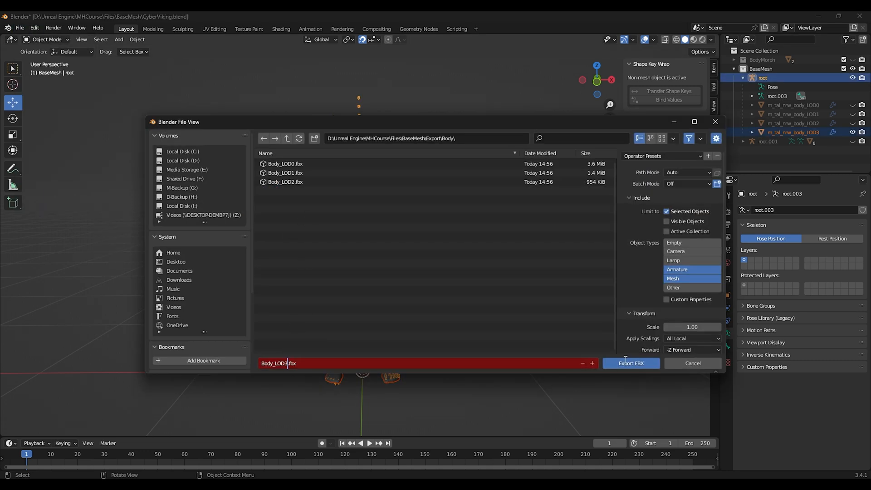
{"action": "type", "text": "3"}
{"action": "key", "text": "Return"}
{"action": "left_click", "coordinate": [626, 359]}
{"action": "left_click", "coordinate": [504, 301]}
Step: Hide the body armature, show the face armature root.001, and rename it to root
{"action": "left_click", "coordinate": [852, 132]}
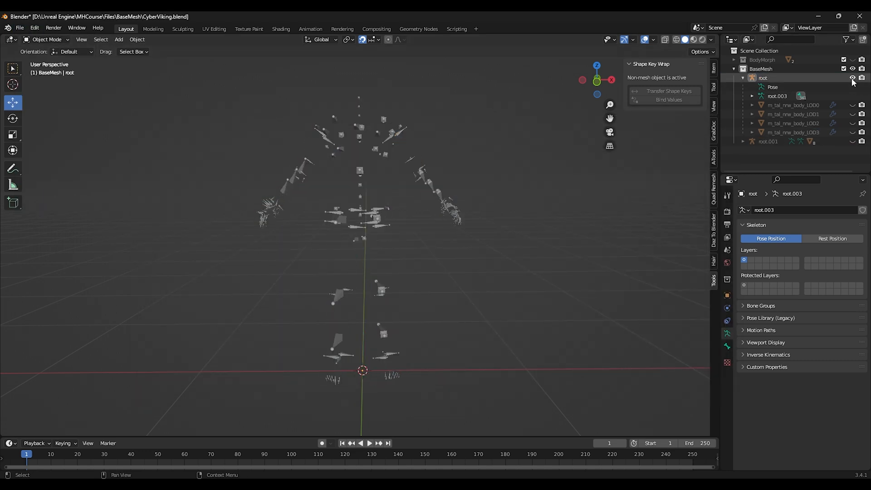
{"action": "left_click", "coordinate": [852, 78]}
{"action": "left_click", "coordinate": [743, 78]}
{"action": "left_click", "coordinate": [742, 87]}
{"action": "left_click", "coordinate": [853, 87]}
{"action": "left_click", "coordinate": [790, 87]}
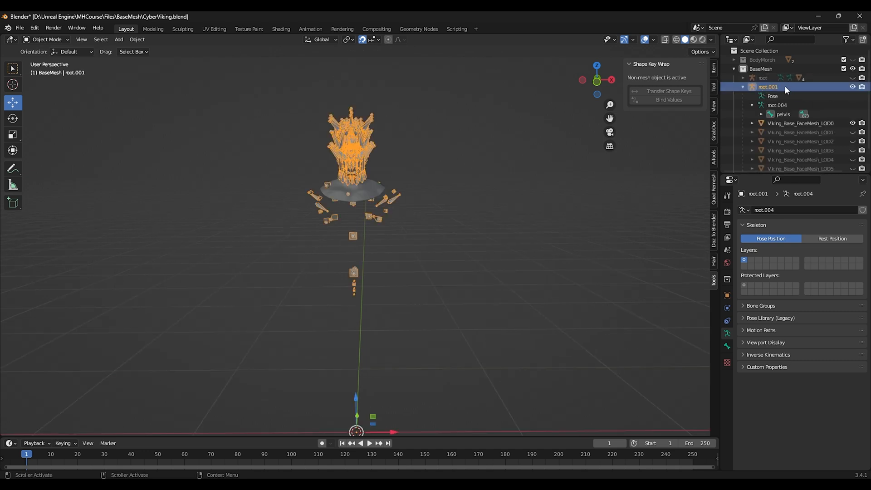
{"action": "double_click", "coordinate": [785, 86]}
{"action": "left_click", "coordinate": [785, 86]}
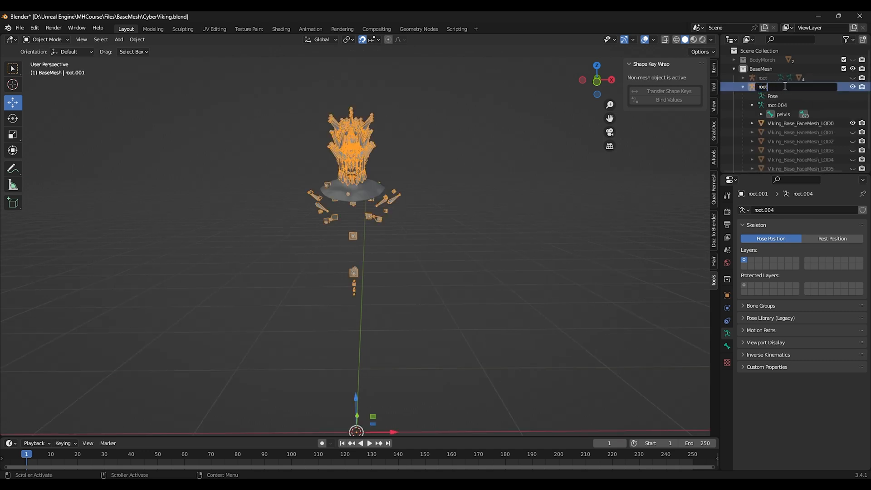
{"action": "key", "text": "Return"}
Step: Select the face armature with face LOD0 and export it as Face_LOD0.fbx into the Face export folder
{"action": "left_click", "coordinate": [544, 183]}
{"action": "key", "text": "a"}
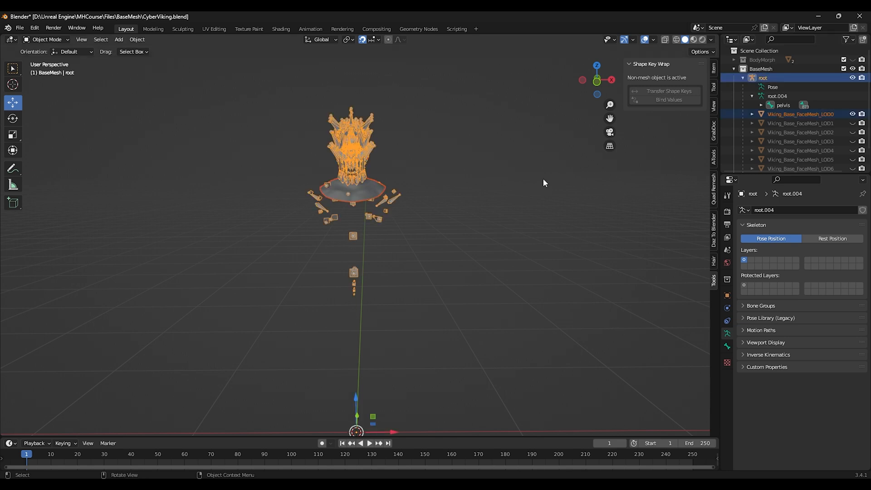
{"action": "left_click", "coordinate": [21, 28]}
{"action": "mouse_move", "coordinate": [50, 159]}
{"action": "left_click", "coordinate": [127, 240]}
{"action": "left_click", "coordinate": [273, 363]}
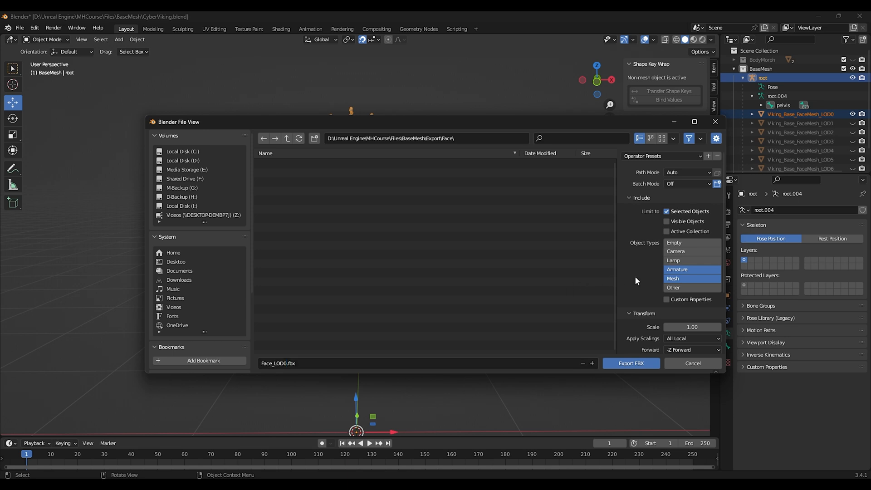
{"action": "scroll", "coordinate": [636, 276], "scroll_direction": "down", "scroll_amount": 5}
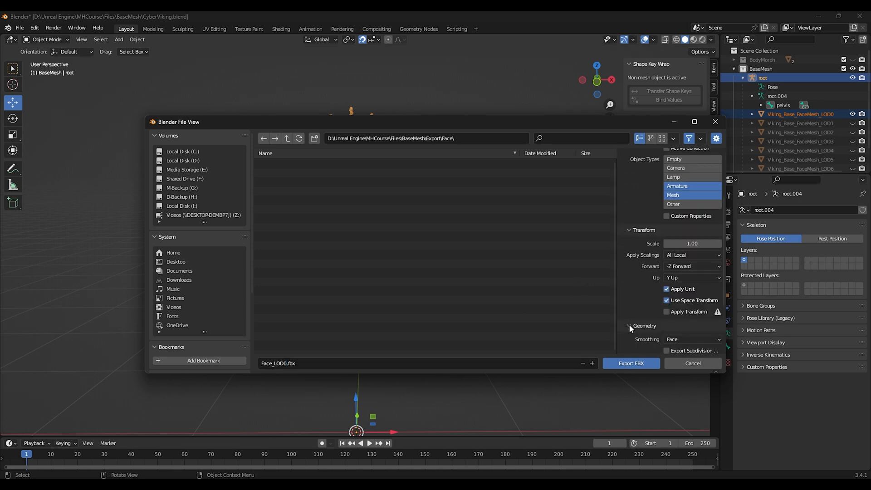
{"action": "scroll", "coordinate": [628, 309], "scroll_direction": "up", "scroll_amount": 5}
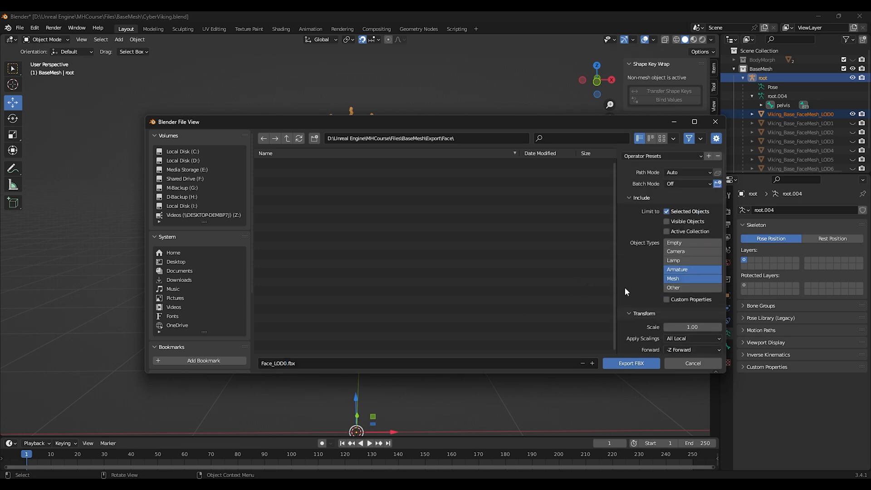
{"action": "left_click", "coordinate": [630, 363]}
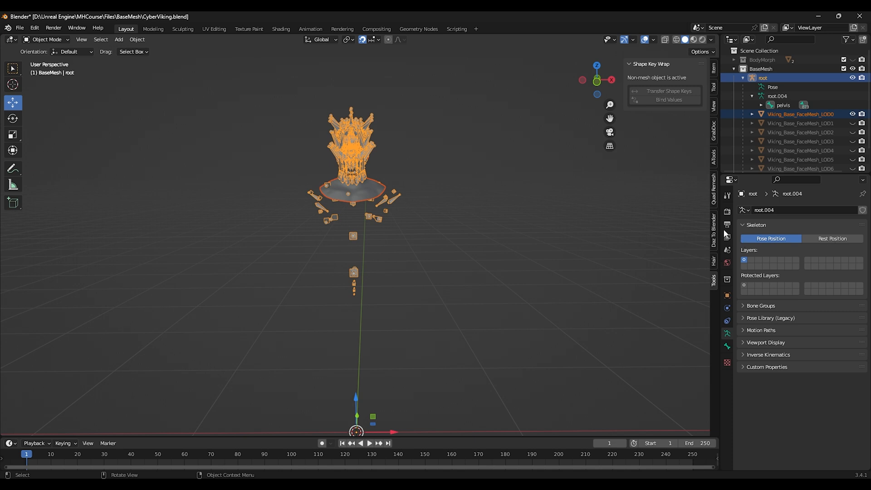
Step: Swap visibility from face LOD0 to LOD1, select all, and export it as Face_LOD1.fbx
{"action": "left_click", "coordinate": [853, 115]}
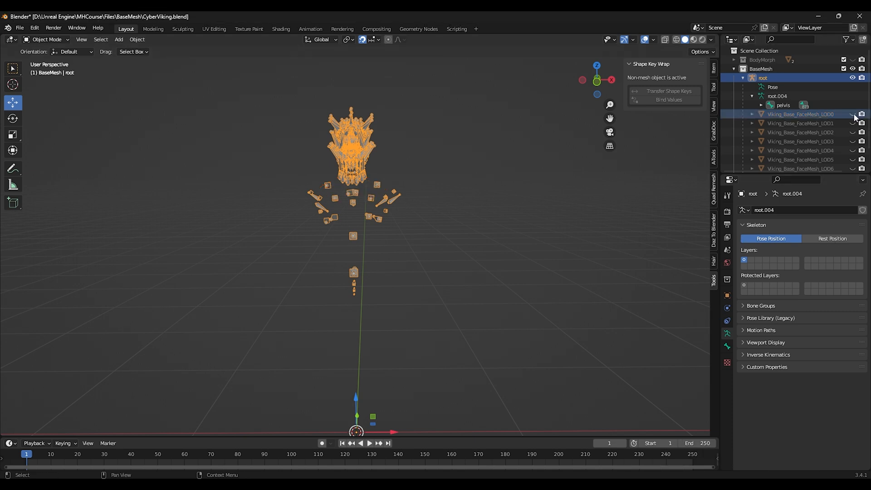
{"action": "left_click", "coordinate": [853, 124]}
{"action": "left_click", "coordinate": [514, 239]}
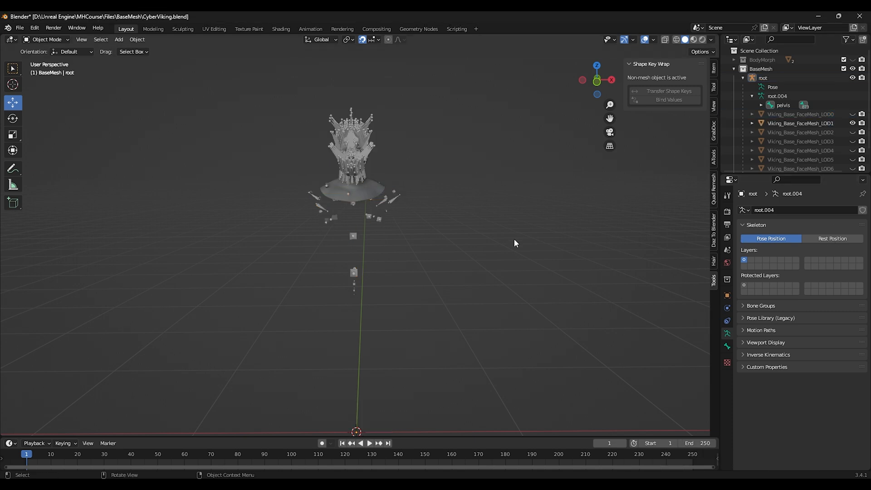
{"action": "key", "text": "a"}
{"action": "left_click", "coordinate": [20, 28]}
{"action": "mouse_move", "coordinate": [45, 157]}
{"action": "left_click", "coordinate": [164, 241]}
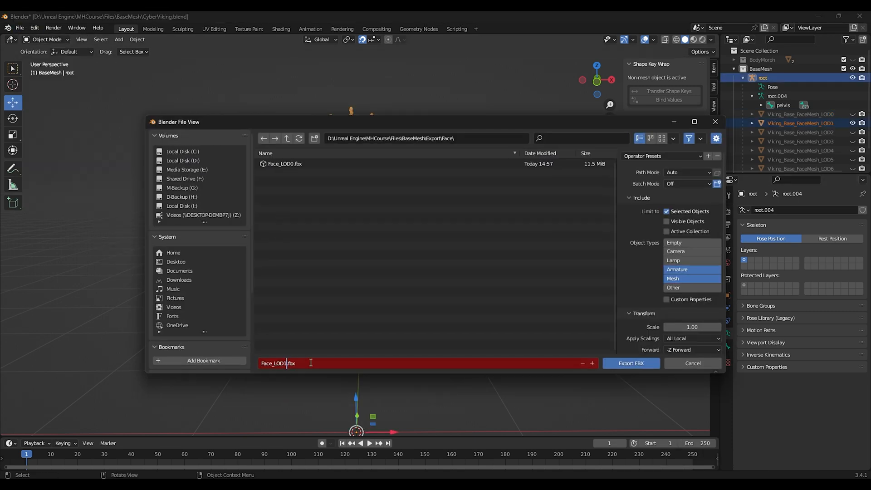
{"action": "left_click", "coordinate": [642, 366]}
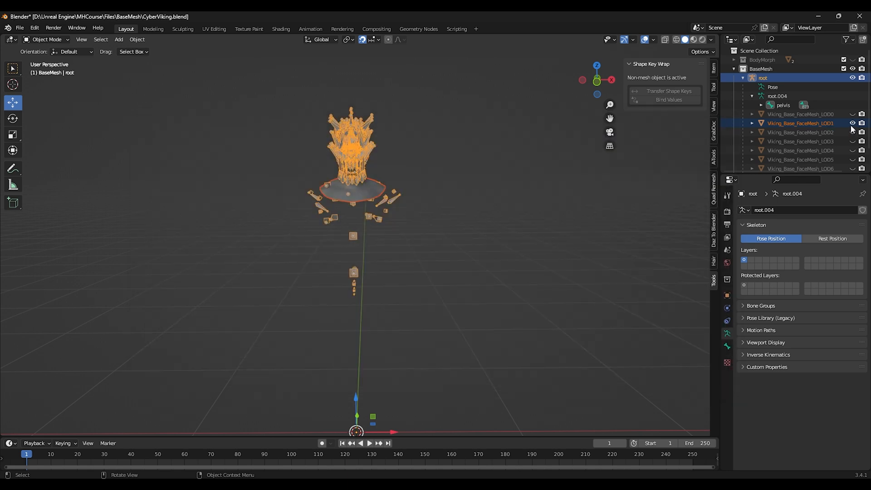
Step: Swap visibility to face LOD2, select all, and export it as Face_LOD2.fbx
{"action": "left_click", "coordinate": [852, 124]}
{"action": "left_click", "coordinate": [852, 124]}
{"action": "left_click", "coordinate": [853, 132]}
{"action": "left_click", "coordinate": [532, 185]}
{"action": "key", "text": "a"}
{"action": "left_click", "coordinate": [20, 28]}
{"action": "mouse_move", "coordinate": [45, 155]}
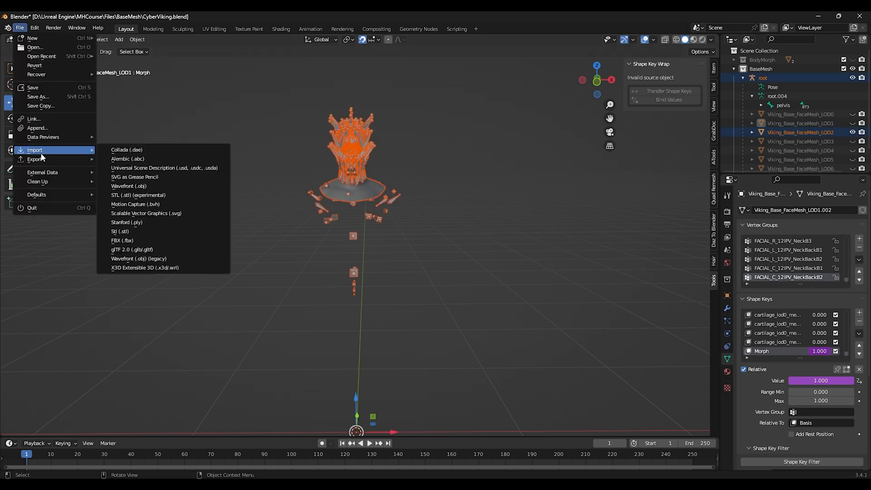
{"action": "left_click", "coordinate": [164, 241]}
{"action": "double_click", "coordinate": [288, 363]}
{"action": "left_click", "coordinate": [288, 364]}
{"action": "key", "text": "BackSpace"}
{"action": "type", "text": "2"}
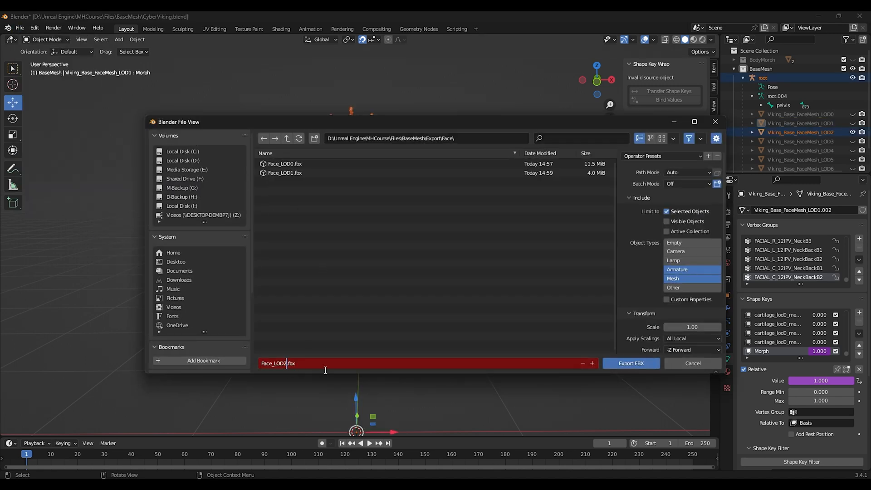
{"action": "key", "text": "Return"}
{"action": "left_click", "coordinate": [624, 366]}
Step: Swap visibility to face LOD3, select all, and export it as Face_LOD3.fbx
{"action": "left_click", "coordinate": [853, 132]}
{"action": "left_click", "coordinate": [853, 141]}
{"action": "left_click", "coordinate": [463, 206]}
{"action": "key", "text": "a"}
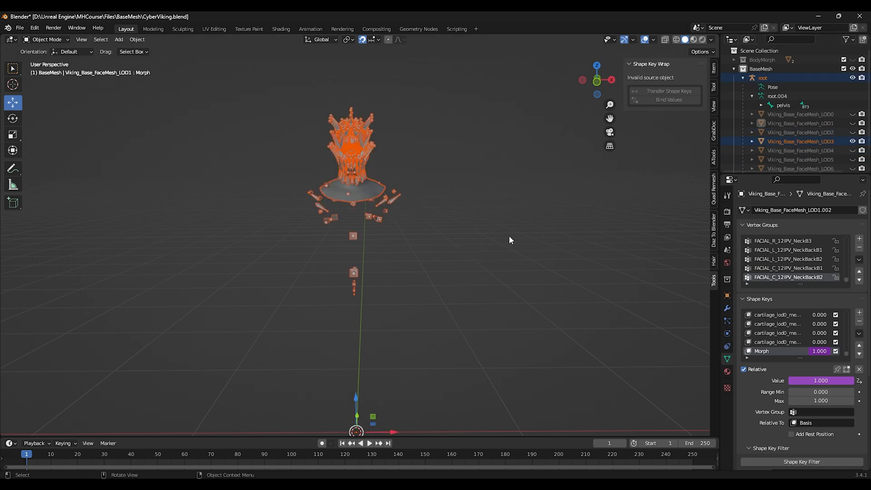
{"action": "left_click", "coordinate": [20, 28]}
{"action": "mouse_move", "coordinate": [46, 155]}
{"action": "left_click", "coordinate": [163, 241]}
{"action": "double_click", "coordinate": [288, 364]}
{"action": "left_click", "coordinate": [287, 364]}
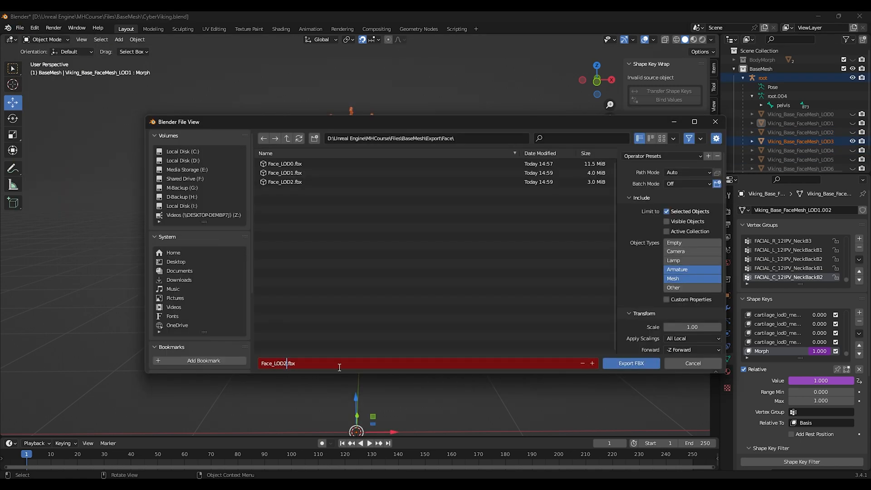
{"action": "type", "text": "3"}
{"action": "key", "text": "Return"}
{"action": "left_click", "coordinate": [631, 364]}
Step: Swap visibility to face LOD4, select all, and export it as Face_LOD4.fbx
{"action": "left_click", "coordinate": [853, 142]}
{"action": "left_click", "coordinate": [852, 151]}
{"action": "left_click", "coordinate": [480, 234]}
{"action": "key", "text": "a"}
{"action": "left_click", "coordinate": [20, 28]}
{"action": "mouse_move", "coordinate": [46, 159]}
{"action": "left_click", "coordinate": [164, 240]}
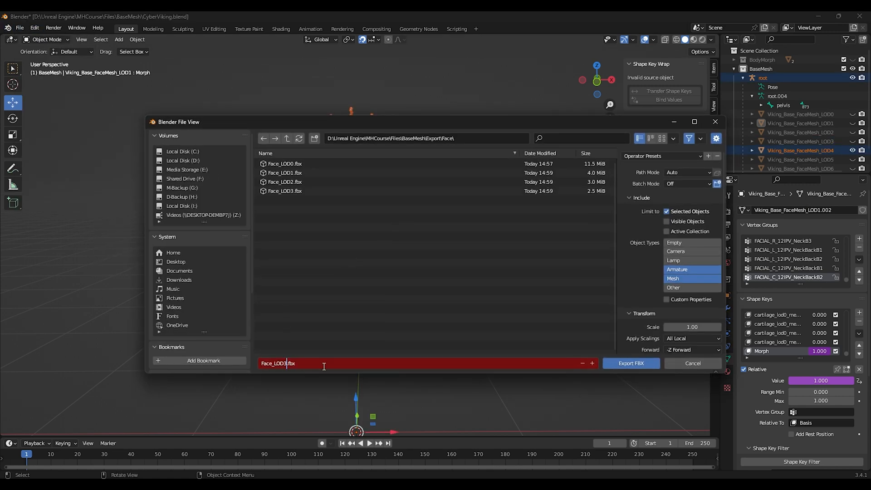
{"action": "key", "text": "Return"}
{"action": "left_click", "coordinate": [631, 363]}
Step: Swap visibility to face LOD5, select all, and export it as Face_LOD5.fbx
{"action": "left_click", "coordinate": [853, 150]}
{"action": "left_click", "coordinate": [853, 159]}
{"action": "left_click", "coordinate": [514, 229]}
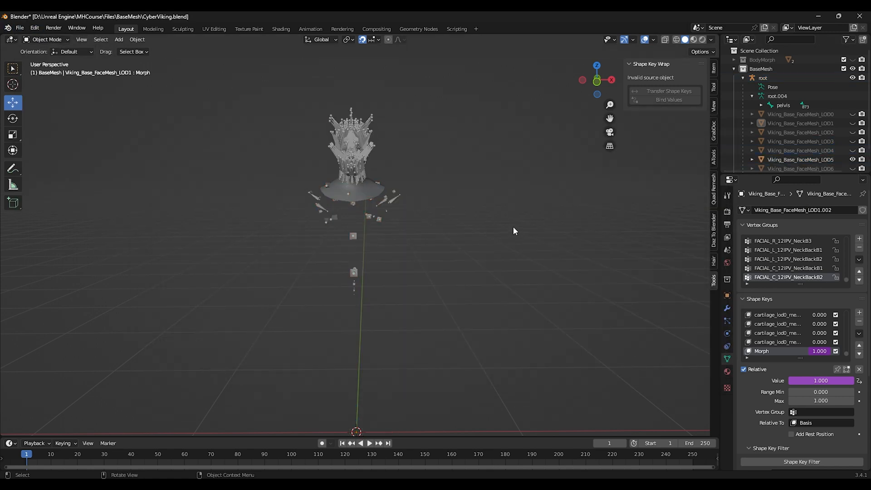
{"action": "key", "text": "a"}
{"action": "left_click", "coordinate": [20, 28]}
{"action": "mouse_move", "coordinate": [45, 159]}
{"action": "left_click", "coordinate": [164, 240]}
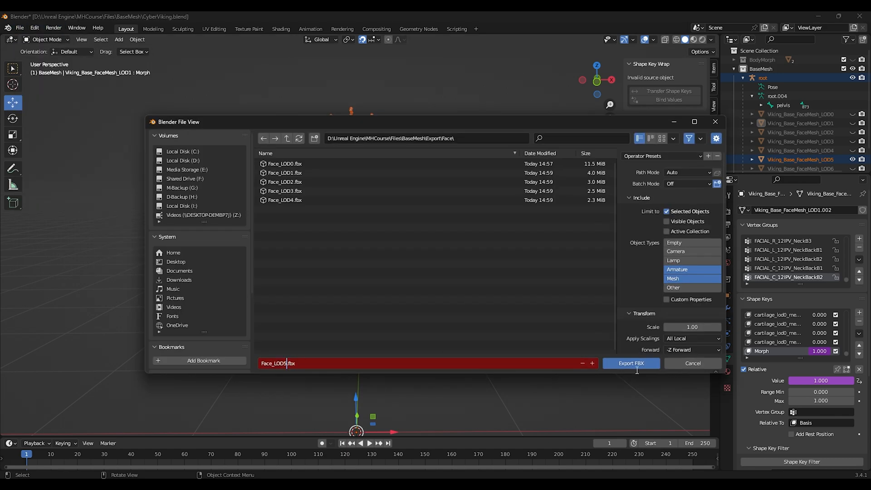
{"action": "key", "text": "Return"}
{"action": "left_click", "coordinate": [629, 364]}
Step: Swap visibility to face LOD6, select all, and export it as Face_LOD6.fbx
{"action": "scroll", "coordinate": [848, 142], "scroll_direction": "down", "scroll_amount": 3}
{"action": "left_click", "coordinate": [853, 137]}
{"action": "left_click", "coordinate": [853, 146]}
{"action": "left_click", "coordinate": [443, 235]}
{"action": "key", "text": "a"}
{"action": "left_click", "coordinate": [20, 28]}
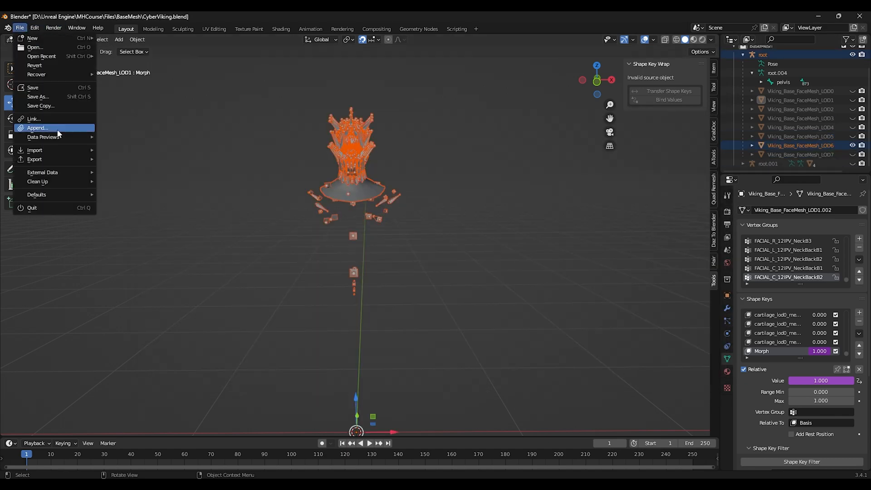
{"action": "mouse_move", "coordinate": [46, 159]}
{"action": "left_click", "coordinate": [164, 239]}
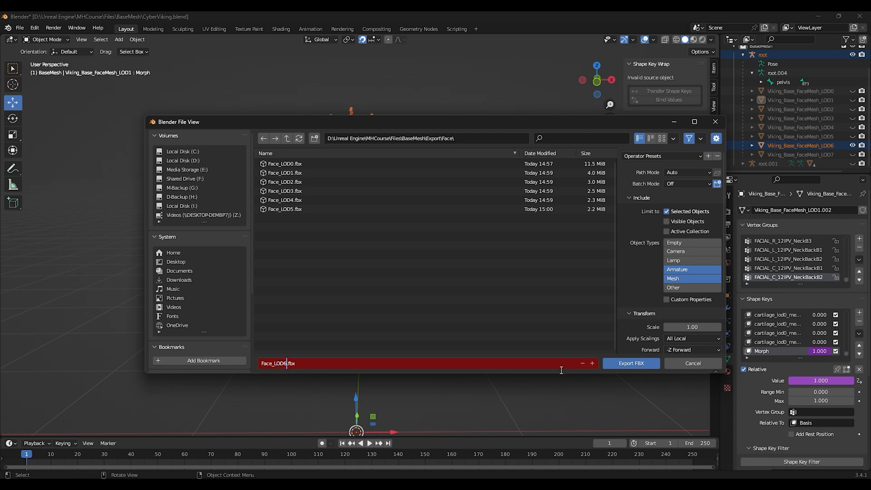
{"action": "key", "text": "Return"}
{"action": "left_click", "coordinate": [630, 364]}
Step: Swap visibility to face LOD7, select all, and export it as Face_LOD7.fbx
{"action": "left_click", "coordinate": [853, 146]}
{"action": "left_click", "coordinate": [853, 155]}
{"action": "left_click", "coordinate": [454, 222]}
{"action": "key", "text": "a"}
{"action": "left_click", "coordinate": [20, 28]}
{"action": "mouse_move", "coordinate": [46, 159]}
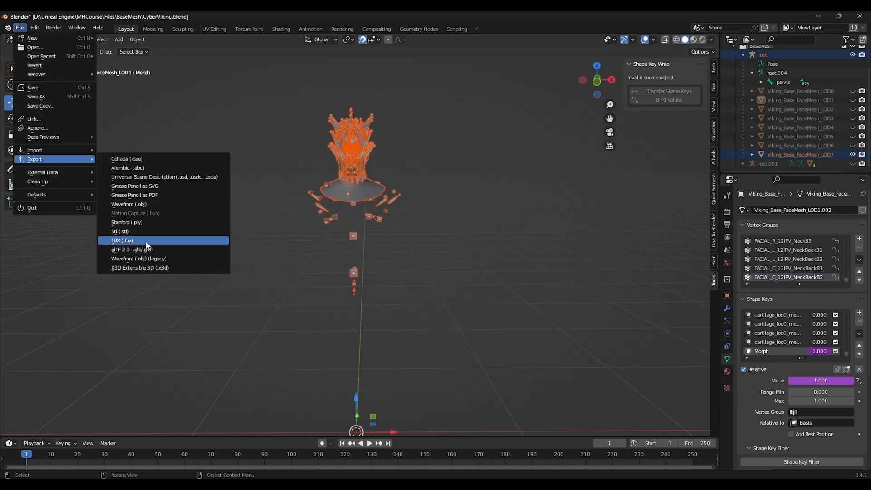
{"action": "left_click", "coordinate": [146, 243]}
{"action": "left_click", "coordinate": [336, 367]}
{"action": "left_click", "coordinate": [335, 367]}
{"action": "key", "text": "Left"}
{"action": "key", "text": "Left"}
{"action": "key", "text": "Left"}
{"action": "key", "text": "Left"}
{"action": "key", "text": "BackSpace"}
{"action": "type", "text": "7"}
{"action": "left_click", "coordinate": [633, 364]}
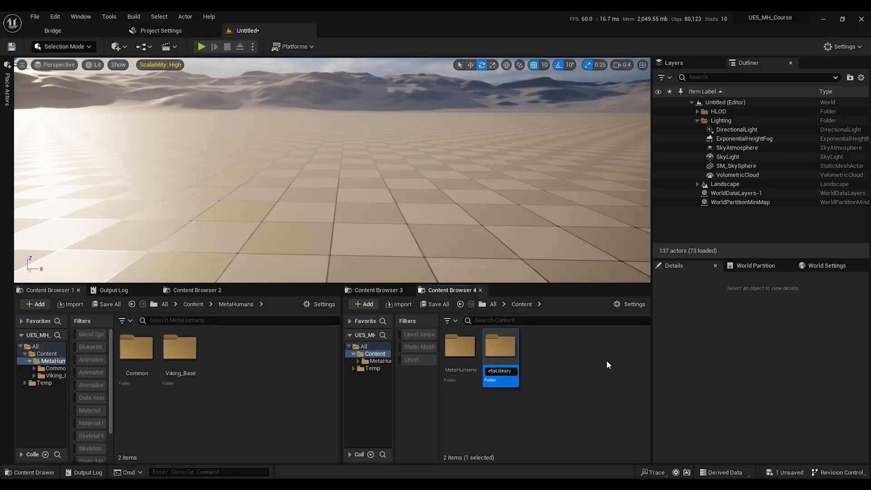
{"action": "key", "text": "Return"}
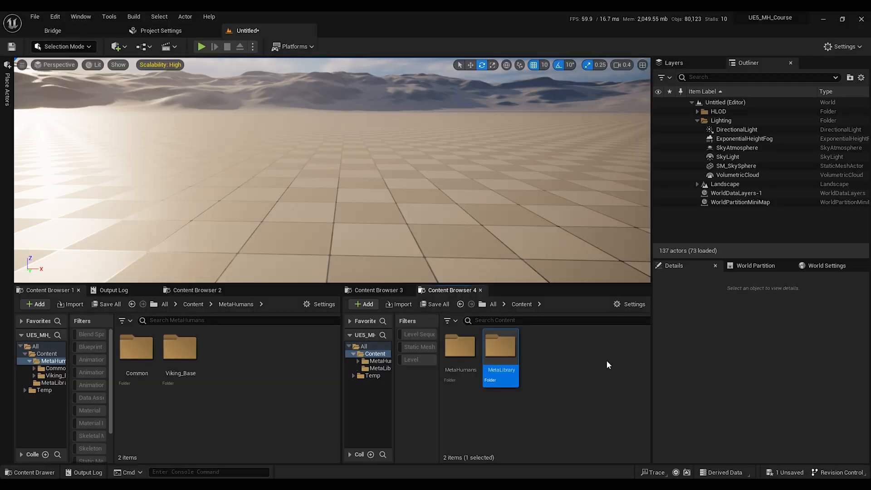
Step: Create a new folder named CyberViking inside the MetaLibrary folder
{"action": "double_click", "coordinate": [498, 351]}
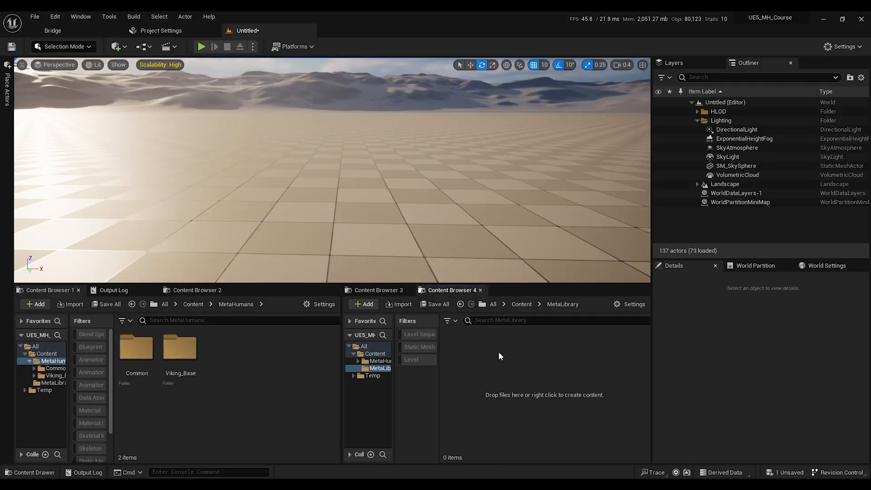
{"action": "right_click", "coordinate": [488, 368]}
{"action": "left_click", "coordinate": [513, 75]}
{"action": "type", "text": "CyberViking"}
{"action": "key", "text": "Return"}
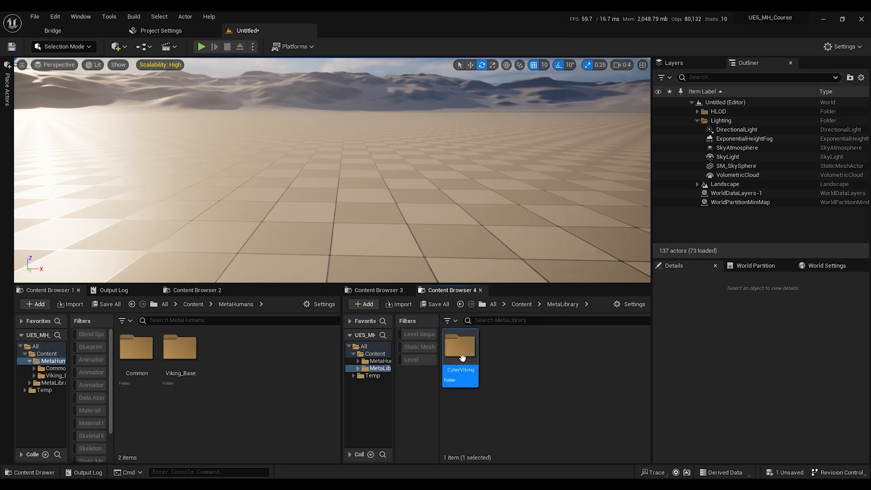
Step: Inside CyberViking, create two subfolders named Body and Face
{"action": "double_click", "coordinate": [461, 354]}
{"action": "double_click", "coordinate": [180, 347]}
{"action": "right_click", "coordinate": [509, 372]}
{"action": "left_click", "coordinate": [517, 71]}
{"action": "type", "text": "Body"}
{"action": "key", "text": "Return"}
{"action": "right_click", "coordinate": [561, 364]}
{"action": "left_click", "coordinate": [567, 94]}
{"action": "type", "text": "Face"}
{"action": "key", "text": "Return"}
Step: Copy the m_tal_nrw_body skeletal mesh from Viking_Base's Male/Tall/NormalWeight/Body folder into CyberViking/Body and rename it CyberViking_Body
{"action": "double_click", "coordinate": [461, 350]}
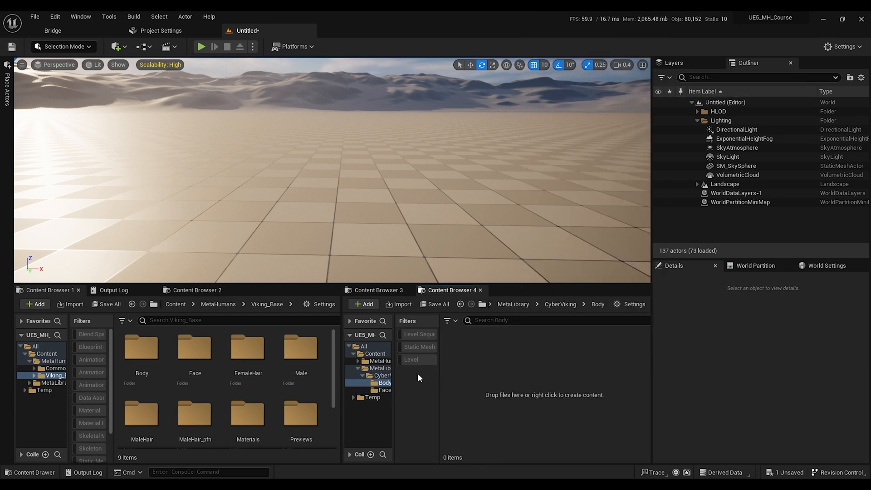
{"action": "double_click", "coordinate": [299, 348]}
{"action": "double_click", "coordinate": [136, 347]}
{"action": "double_click", "coordinate": [136, 347]}
{"action": "double_click", "coordinate": [136, 347]}
{"action": "left_click_drag", "start_coordinate": [136, 349], "coordinate": [508, 355]}
{"action": "left_click", "coordinate": [471, 358]}
{"action": "key", "text": "F2"}
{"action": "type", "text": "Cy"}
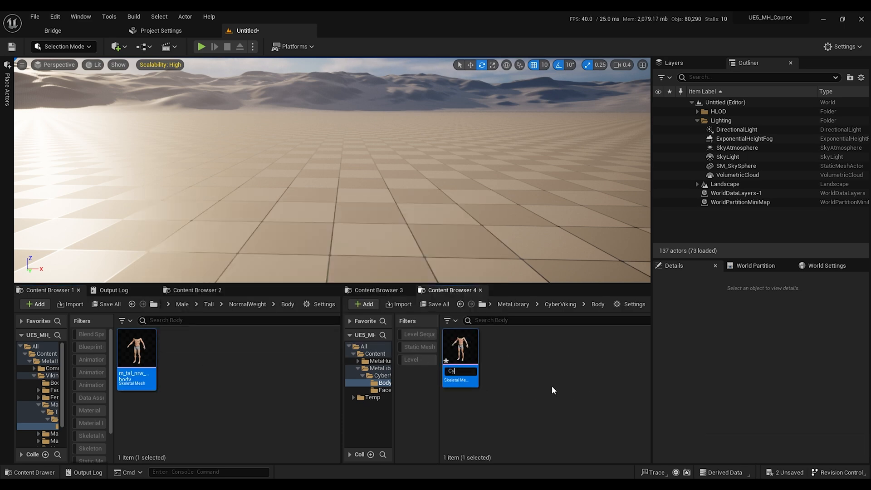
{"action": "type", "text": "berViking_Body"}
{"action": "key", "text": "Return"}
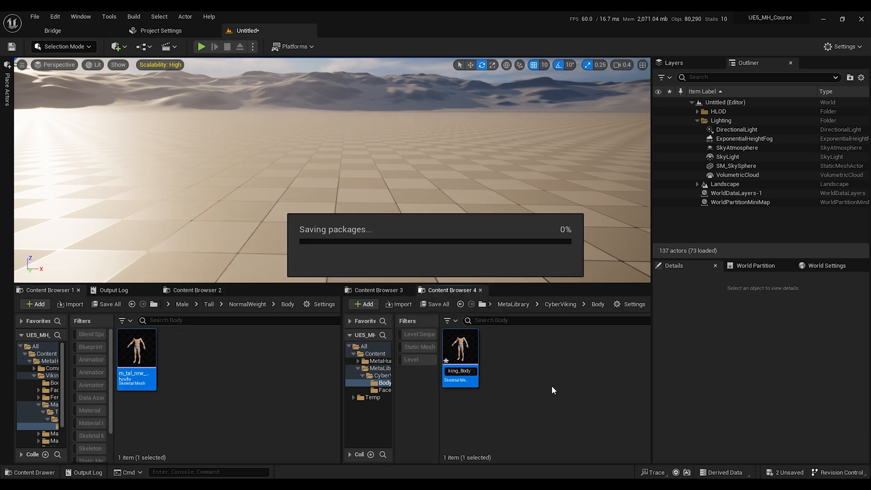
Step: Copy Viking_Base_FaceMesh from Viking_Base/Face into CyberViking/Face and rename it CyberViking_FaceMesh
{"action": "left_click", "coordinate": [561, 304]}
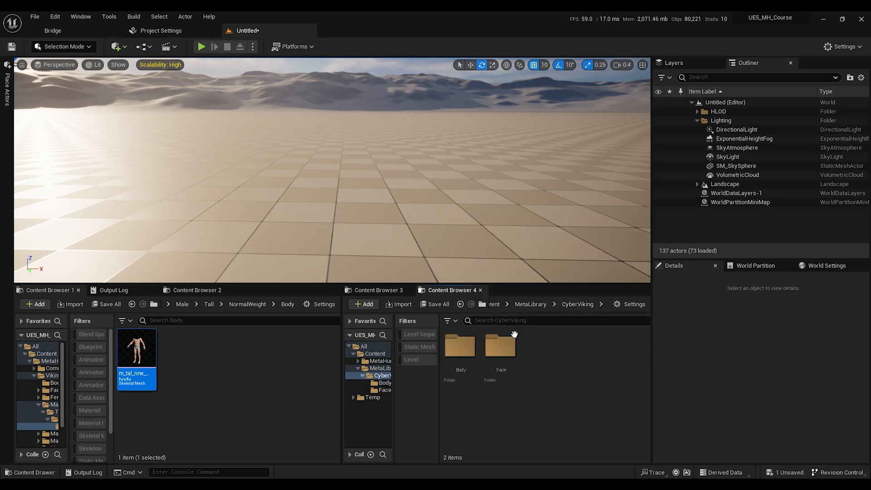
{"action": "double_click", "coordinate": [501, 345]}
{"action": "left_click", "coordinate": [183, 304]}
{"action": "left_click", "coordinate": [227, 304]}
{"action": "double_click", "coordinate": [199, 354]}
{"action": "scroll", "coordinate": [276, 366], "scroll_direction": "down", "scroll_amount": 8}
{"action": "left_click", "coordinate": [149, 415]}
{"action": "key", "text": "ctrl+c"}
{"action": "left_click", "coordinate": [532, 370]}
{"action": "key", "text": "ctrl+v"}
{"action": "left_click", "coordinate": [466, 359]}
{"action": "key", "text": "F2"}
{"action": "type", "text": "FaceMes"}
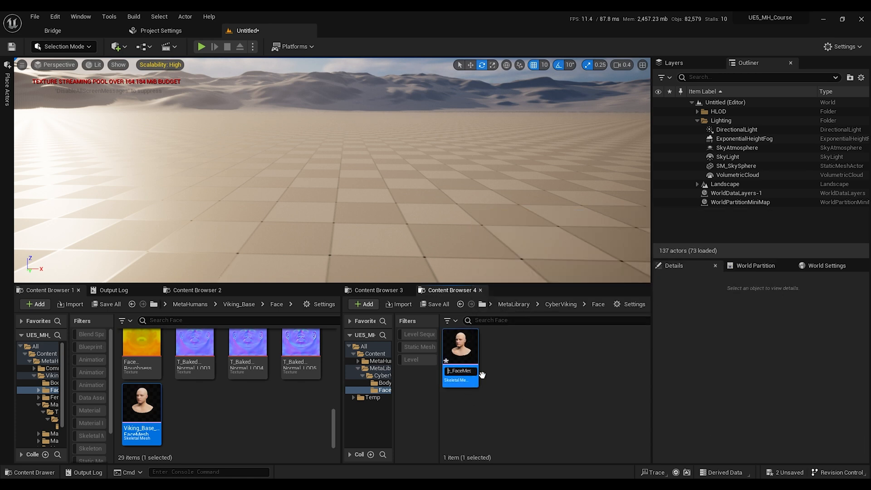
{"action": "type", "text": "hCyberViking"}
{"action": "key", "text": "Return"}
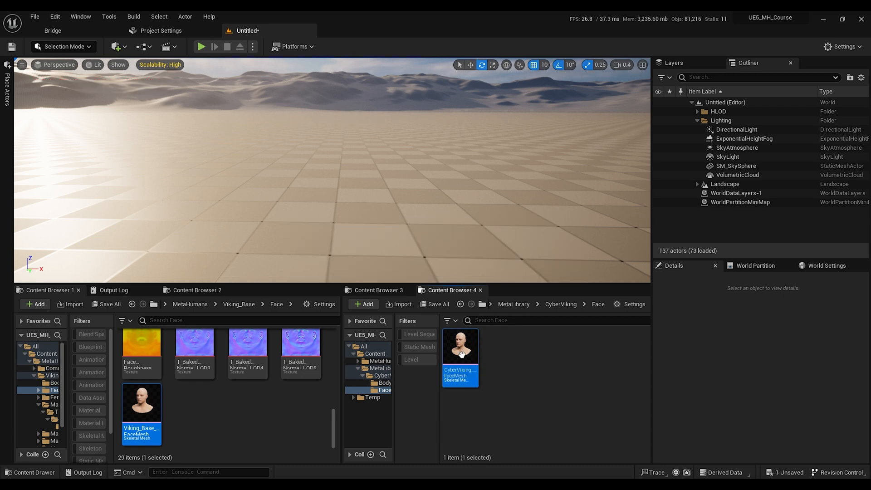
Step: Open CyberViking_FaceMesh and set its source file to Viking_Base_FaceMesh from the BaseMesh FBX 2013 folder
{"action": "mouse_move", "coordinate": [461, 354]}
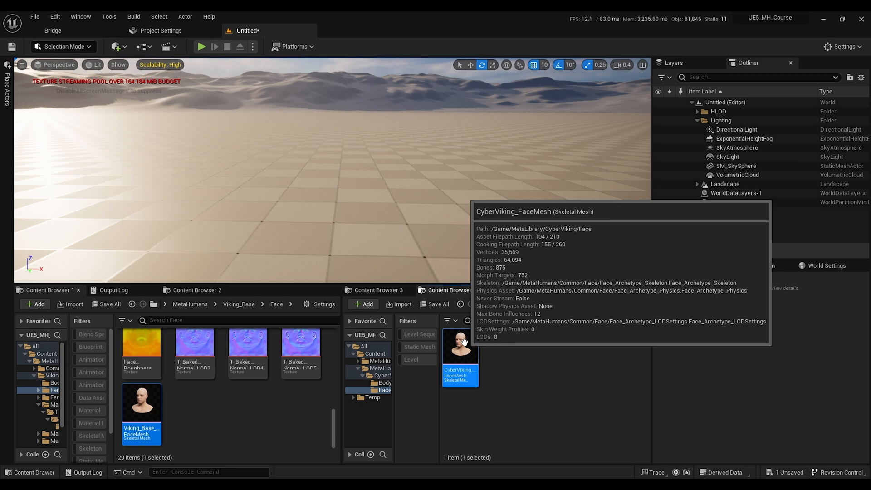
{"action": "double_click", "coordinate": [466, 348]}
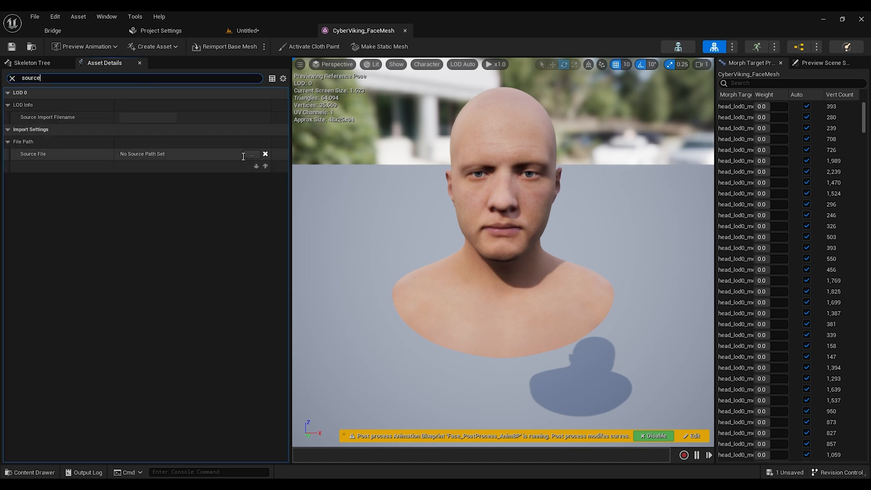
{"action": "left_click", "coordinate": [251, 155]}
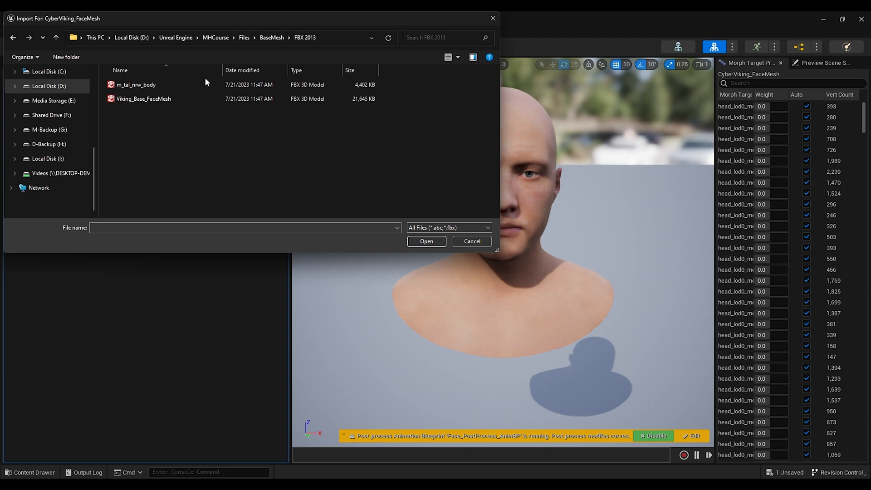
{"action": "left_click", "coordinate": [140, 99]}
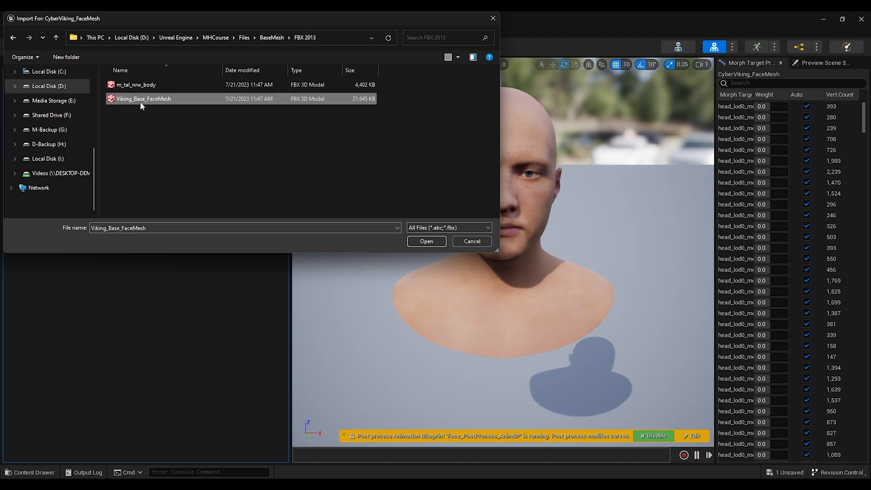
{"action": "left_click", "coordinate": [426, 241]}
Step: Inspect the face mesh's morph target import option and its import rotation settings
{"action": "left_click", "coordinate": [42, 79]}
{"action": "type", "text": "morph"}
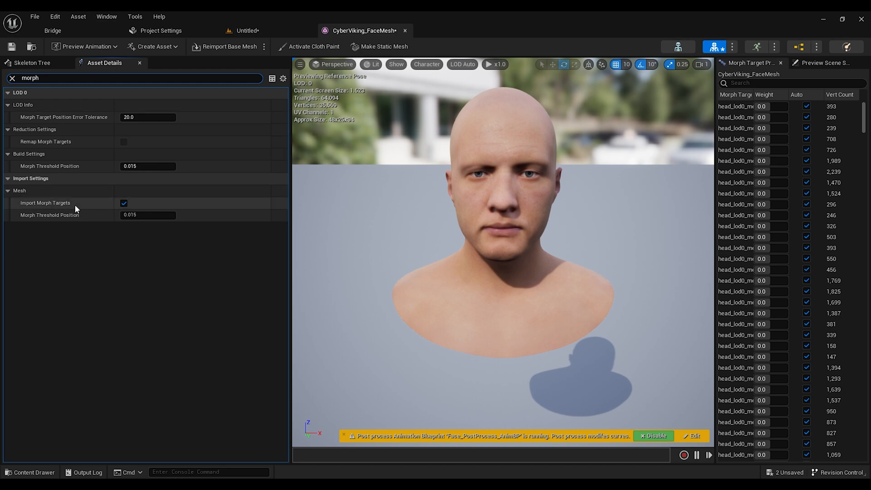
{"action": "left_click", "coordinate": [13, 78]}
{"action": "left_click_drag", "start_coordinate": [285, 121], "coordinate": [303, 414]}
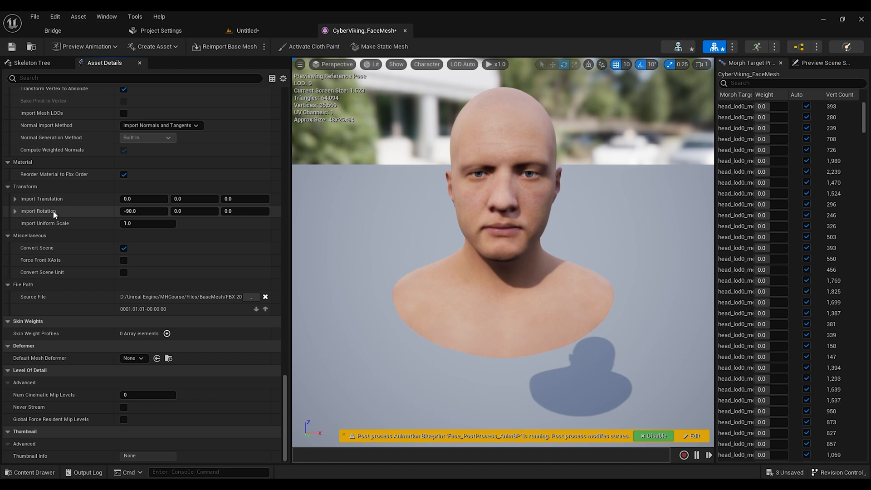
{"action": "left_click", "coordinate": [138, 211]}
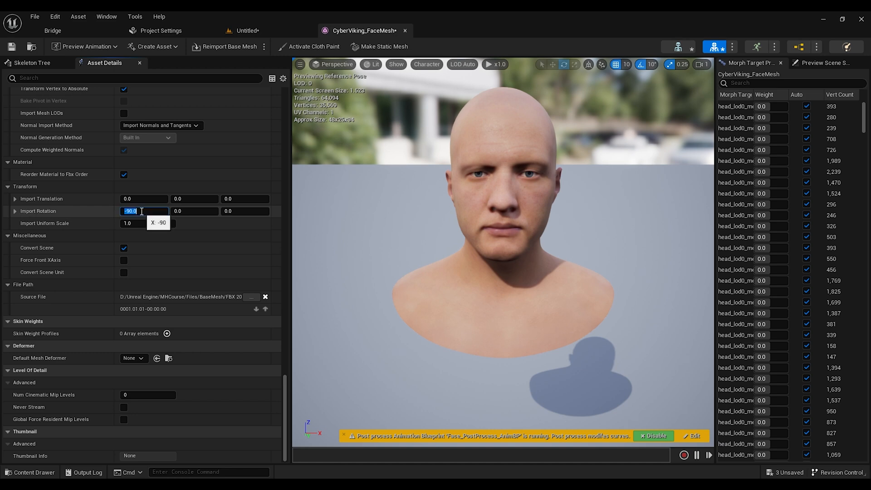
{"action": "key", "text": "Return"}
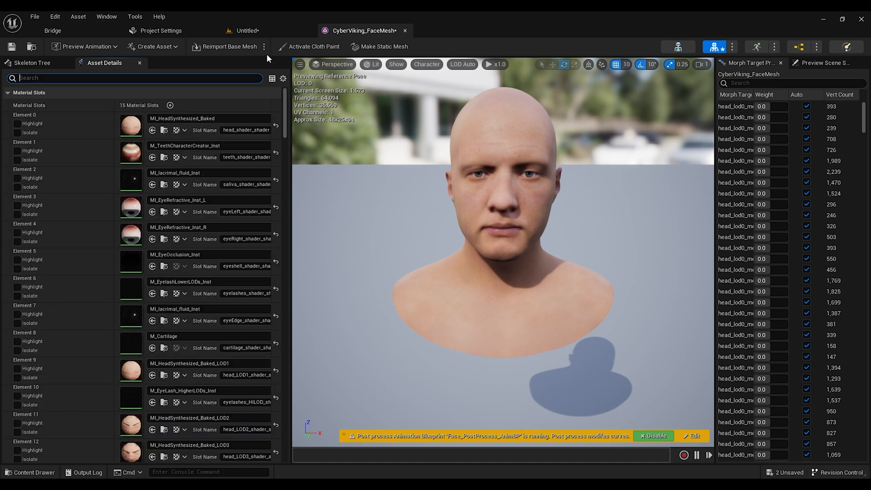
Step: Reimport the base mesh plus LODs with a new file, choosing Face_LOD0 from the Export/Face folder
{"action": "left_click", "coordinate": [264, 47]}
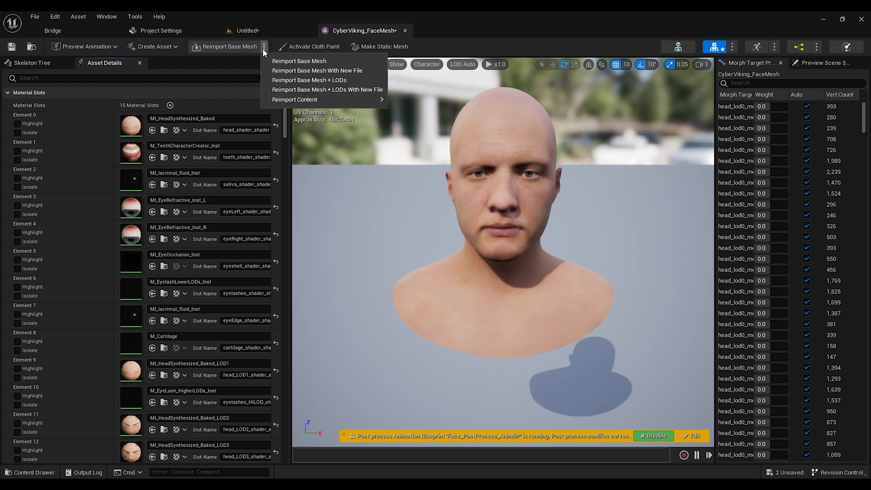
{"action": "left_click", "coordinate": [339, 90]}
{"action": "left_click", "coordinate": [135, 89]}
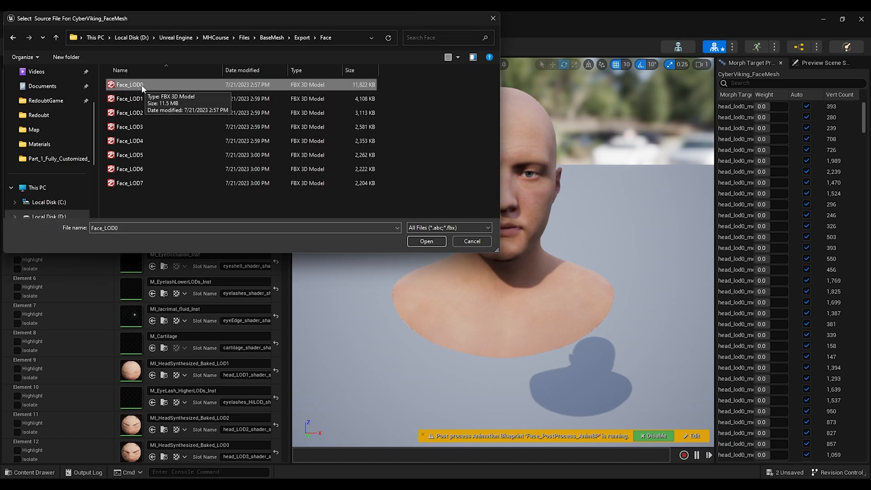
{"action": "left_click", "coordinate": [427, 242]}
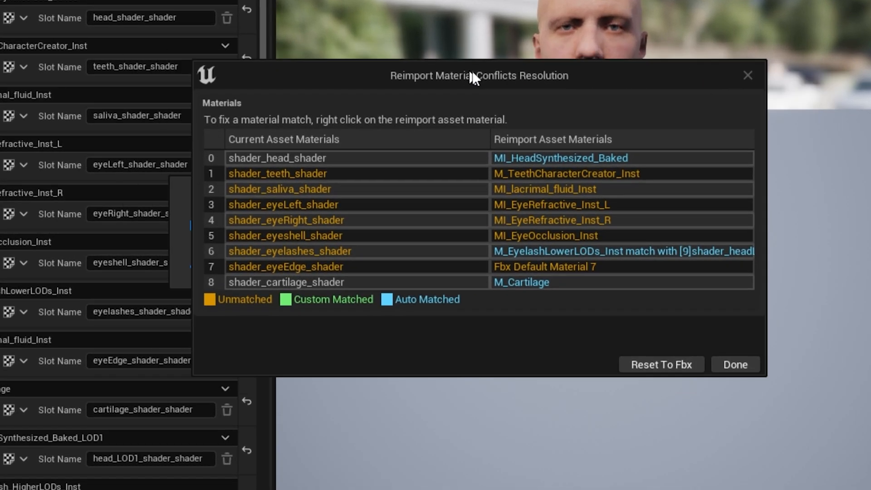
Step: Resolve material conflicts by matching head, teeth, saliva and eyeLeft reimport materials to their shader slots
{"action": "left_click_drag", "start_coordinate": [471, 72], "coordinate": [453, 54]}
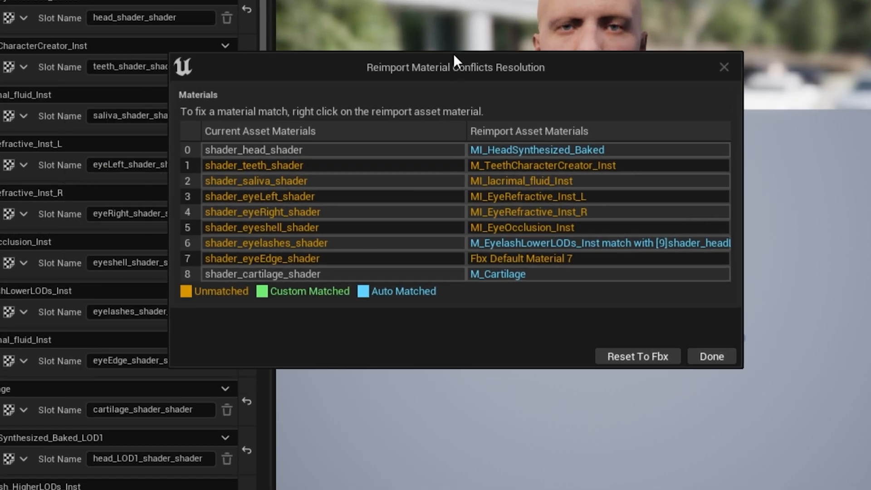
{"action": "left_click_drag", "start_coordinate": [485, 67], "coordinate": [471, 67]}
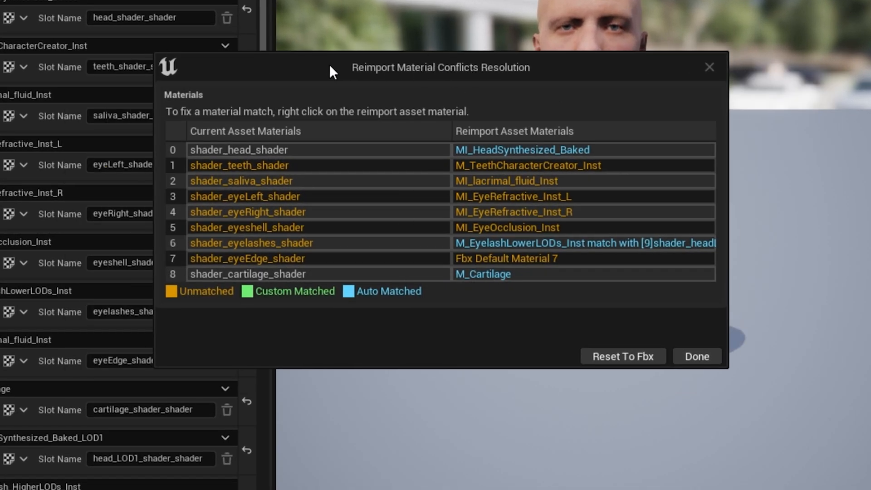
{"action": "right_click", "coordinate": [510, 151]}
{"action": "right_click", "coordinate": [511, 152]}
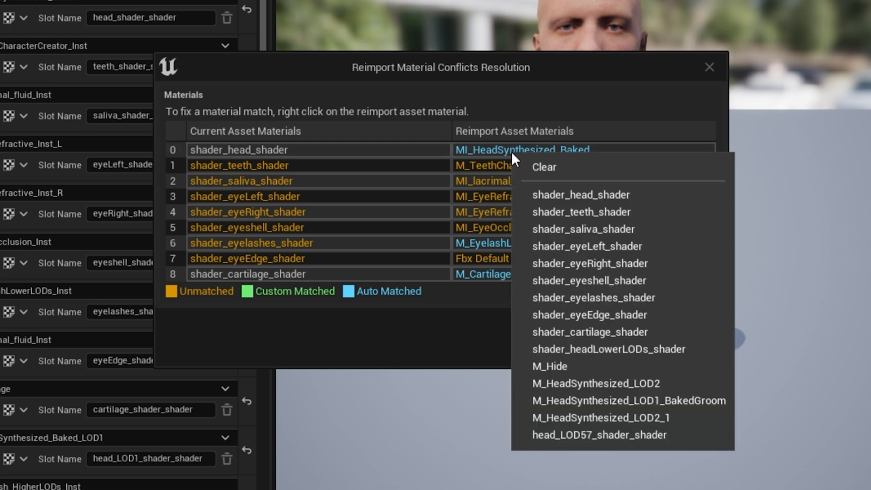
{"action": "left_click", "coordinate": [587, 195]}
{"action": "right_click", "coordinate": [489, 166]}
{"action": "left_click", "coordinate": [590, 203]}
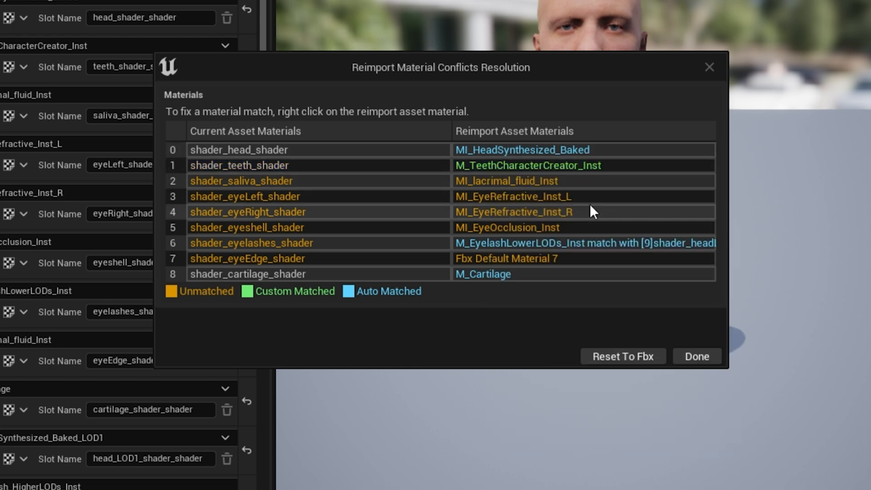
{"action": "right_click", "coordinate": [499, 182]}
{"action": "left_click", "coordinate": [574, 234]}
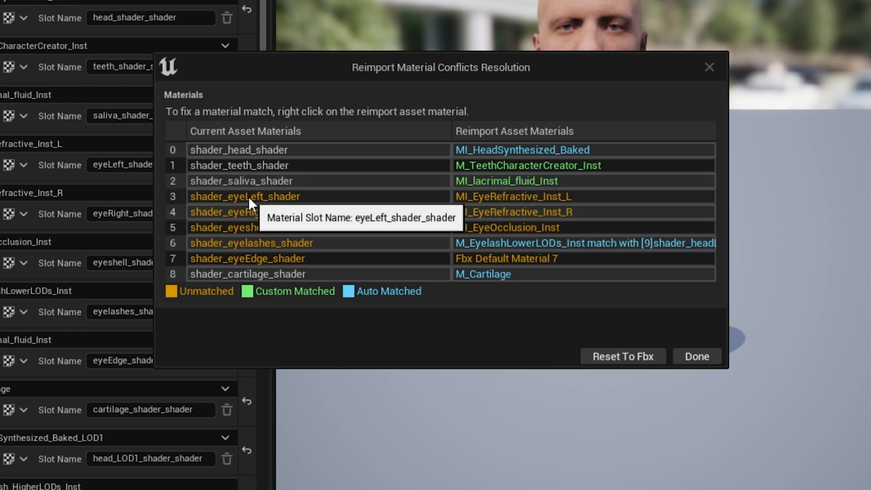
{"action": "right_click", "coordinate": [493, 196]}
{"action": "left_click", "coordinate": [570, 261]}
Step: Match the eyeRight, eyeshell, eyelashes, eyeEdge and cartilage materials to their shader slots and confirm the resolution
{"action": "right_click", "coordinate": [499, 212]}
{"action": "left_click", "coordinate": [574, 293]}
{"action": "right_click", "coordinate": [506, 227]}
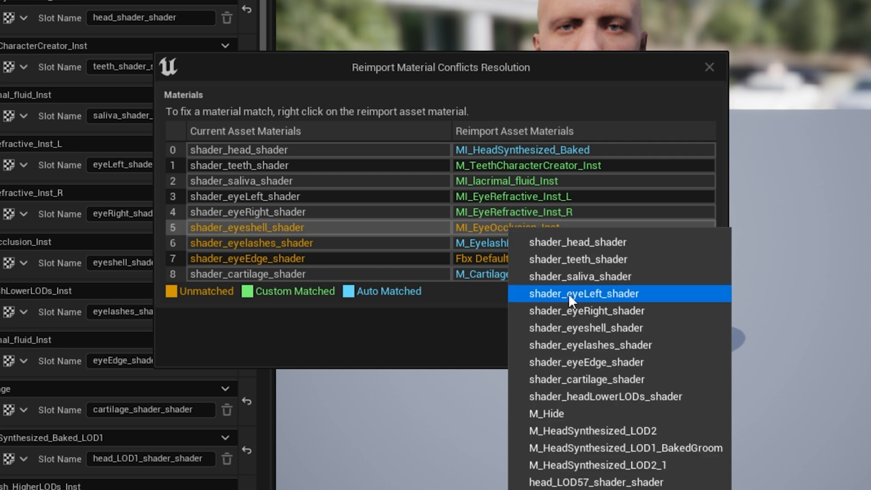
{"action": "left_click", "coordinate": [602, 327]}
{"action": "right_click", "coordinate": [509, 244]}
{"action": "left_click", "coordinate": [619, 391]}
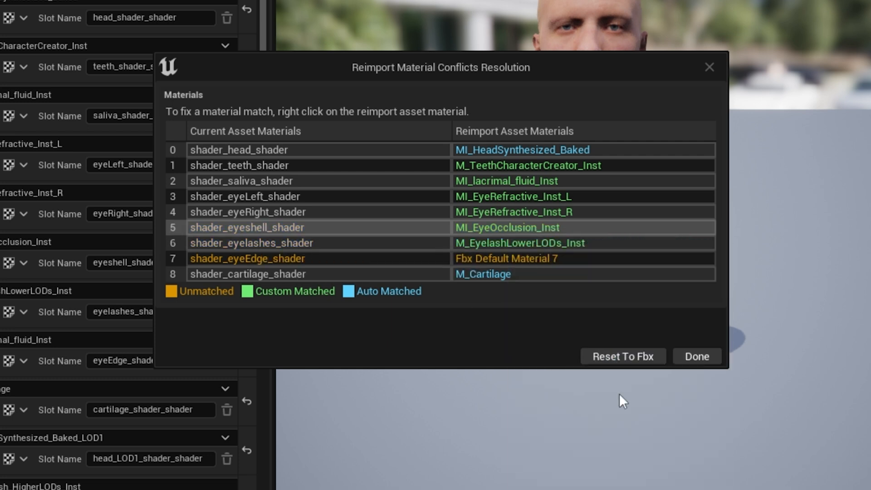
{"action": "right_click", "coordinate": [524, 259]}
{"action": "left_click", "coordinate": [637, 395]}
{"action": "right_click", "coordinate": [519, 274]}
{"action": "left_click", "coordinate": [508, 299]}
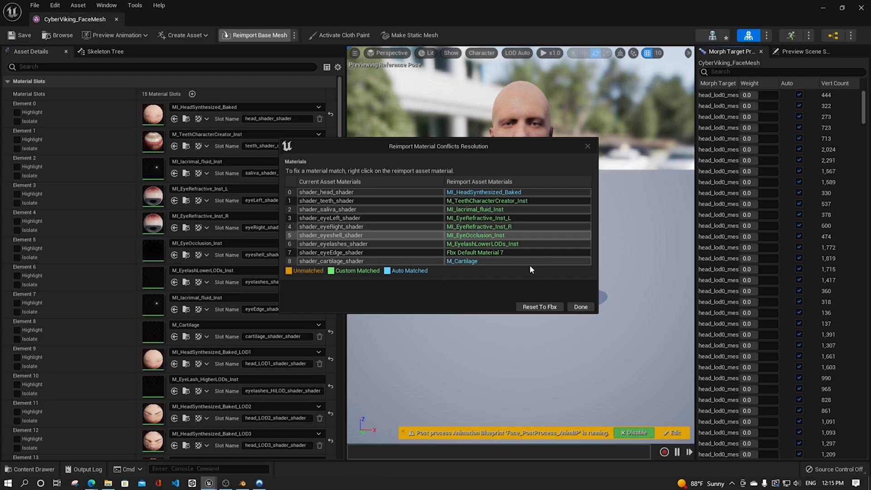
{"action": "left_click", "coordinate": [582, 307]}
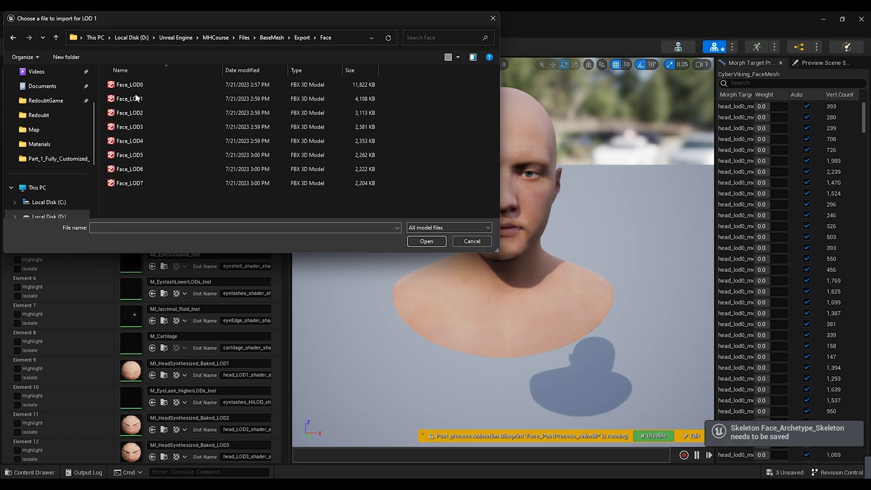
Step: Choose Face_LOD1 through Face_LOD7 as the import files for LOD 1 to LOD 7
{"action": "left_click", "coordinate": [138, 100]}
{"action": "left_click", "coordinate": [427, 242]}
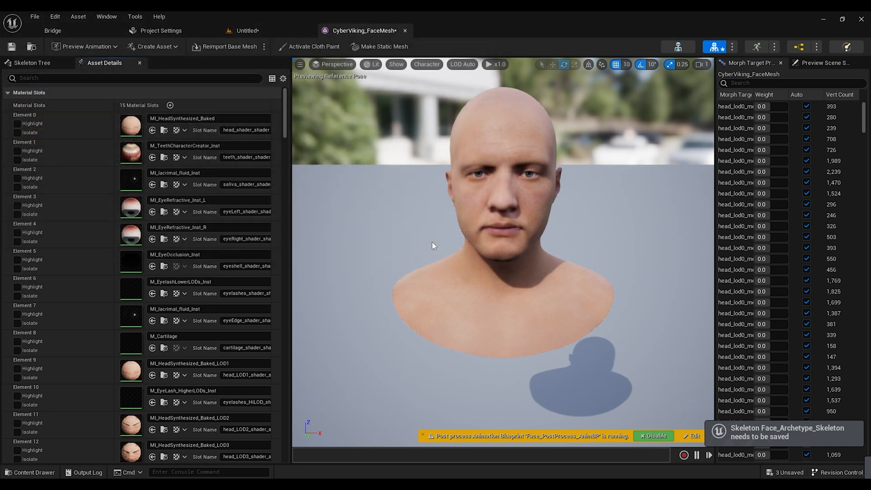
{"action": "left_click", "coordinate": [131, 113]}
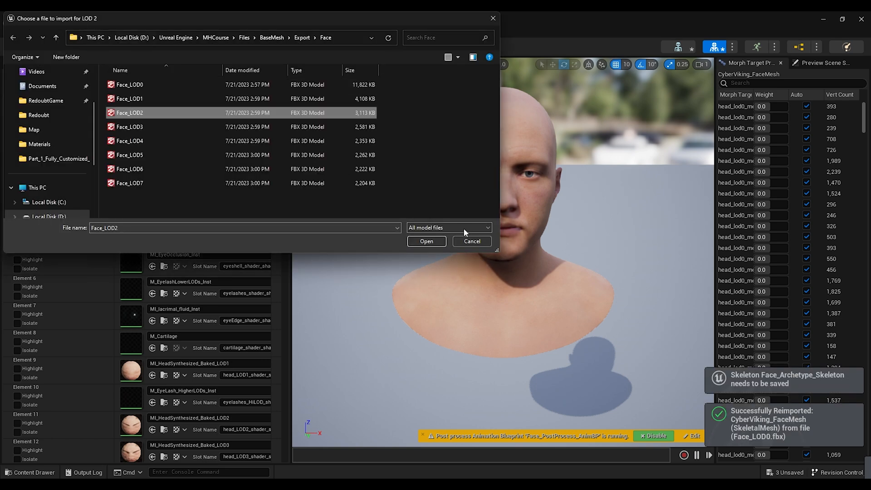
{"action": "left_click", "coordinate": [429, 241]}
{"action": "left_click", "coordinate": [135, 127]}
{"action": "left_click", "coordinate": [428, 241]}
{"action": "left_click", "coordinate": [136, 141]}
{"action": "left_click", "coordinate": [427, 242]}
{"action": "left_click", "coordinate": [132, 155]}
{"action": "left_click", "coordinate": [427, 241]}
{"action": "left_click", "coordinate": [130, 169]}
{"action": "left_click", "coordinate": [424, 241]}
{"action": "left_click", "coordinate": [132, 184]}
{"action": "left_click", "coordinate": [435, 240]}
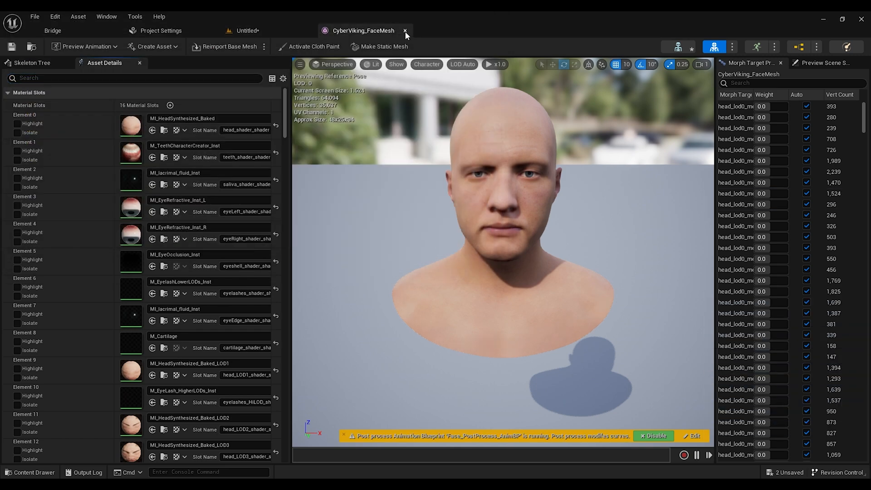
Step: Reopen CyberViking_FaceMesh and preview the custom Morph target by adjusting its weight
{"action": "left_click", "coordinate": [405, 31]}
{"action": "double_click", "coordinate": [458, 345]}
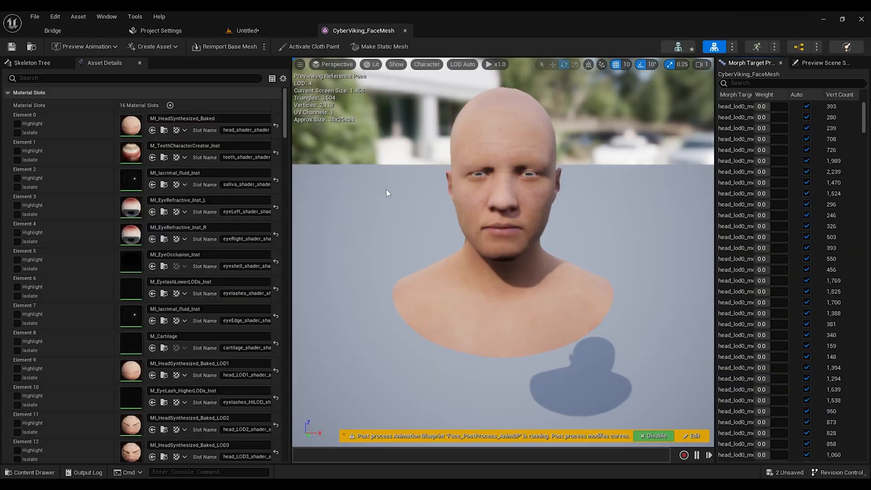
{"action": "left_click_drag", "start_coordinate": [863, 118], "coordinate": [866, 459]}
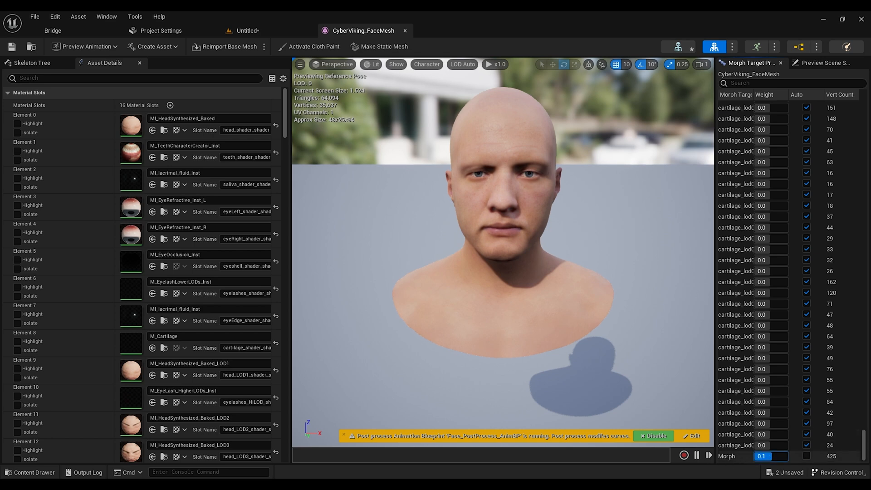
{"action": "mouse_move", "coordinate": [788, 456]}
{"action": "left_mouse_down"}
{"action": "mouse_move", "coordinate": [759, 456]}
{"action": "mouse_move", "coordinate": [787, 456]}
{"action": "left_mouse_up"}
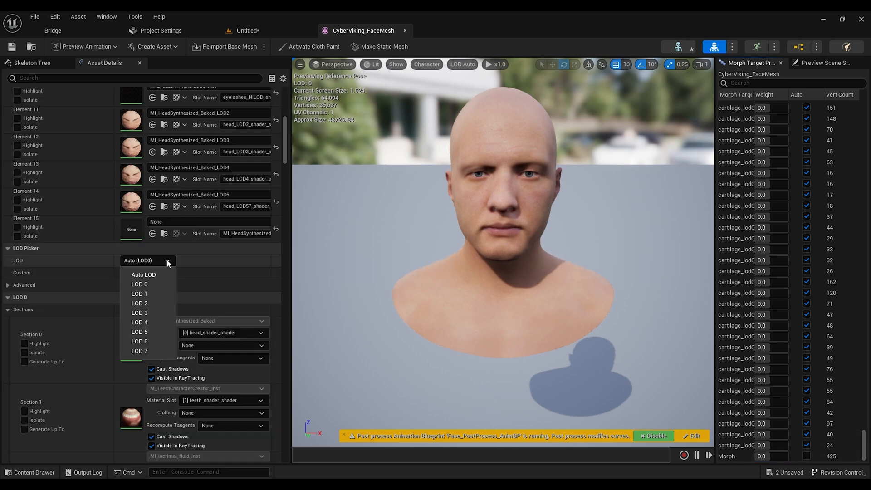
Step: Switch the face mesh preview to LOD 2 and then LOD 6 to inspect the reimported face LODs
{"action": "left_click", "coordinate": [154, 301]}
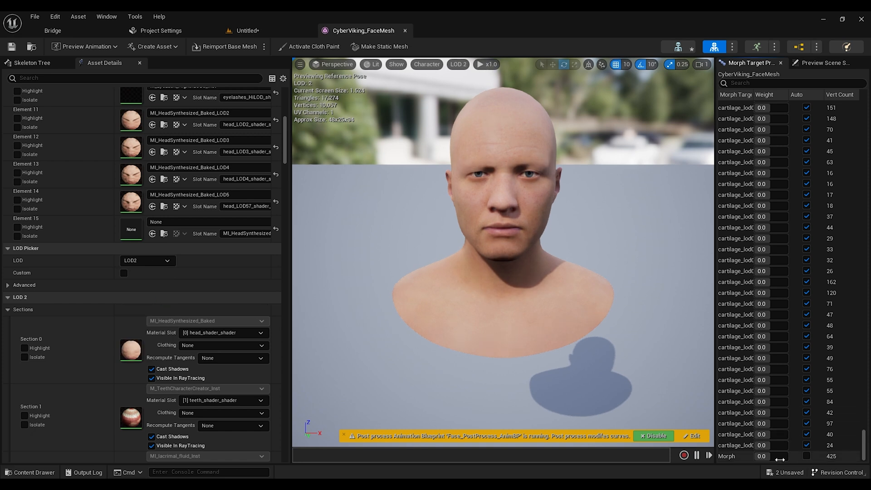
{"action": "left_click", "coordinate": [147, 260]}
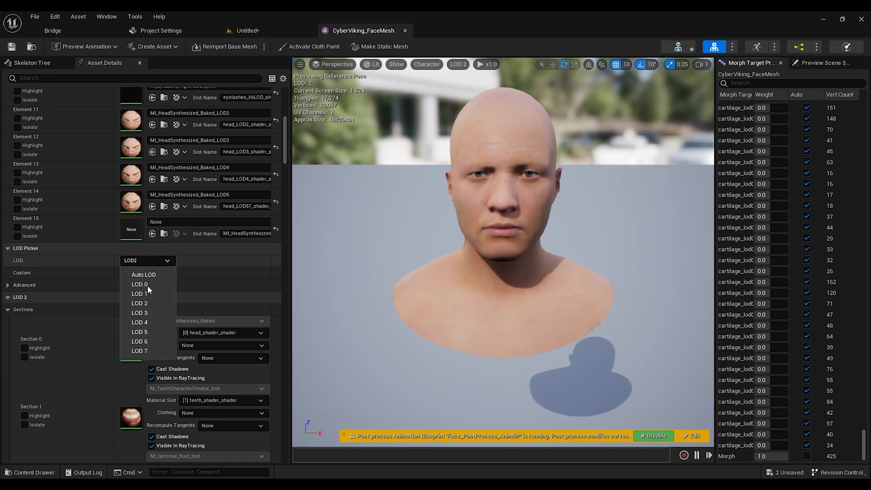
{"action": "left_click", "coordinate": [145, 338]}
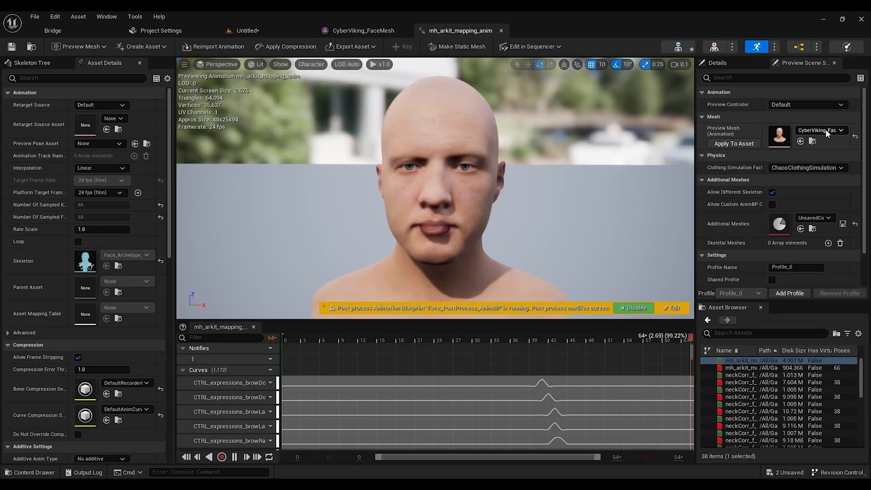
Step: Preview the ARKit mapping animation on CyberViking_FaceMesh and scrub through its timeline
{"action": "left_click", "coordinate": [826, 130]}
{"action": "mouse_move", "coordinate": [783, 233]}
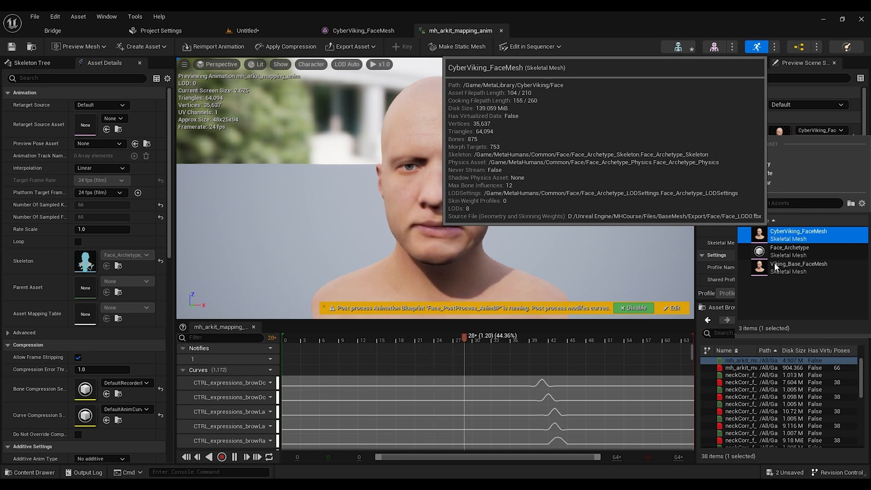
{"action": "left_click", "coordinate": [702, 227]}
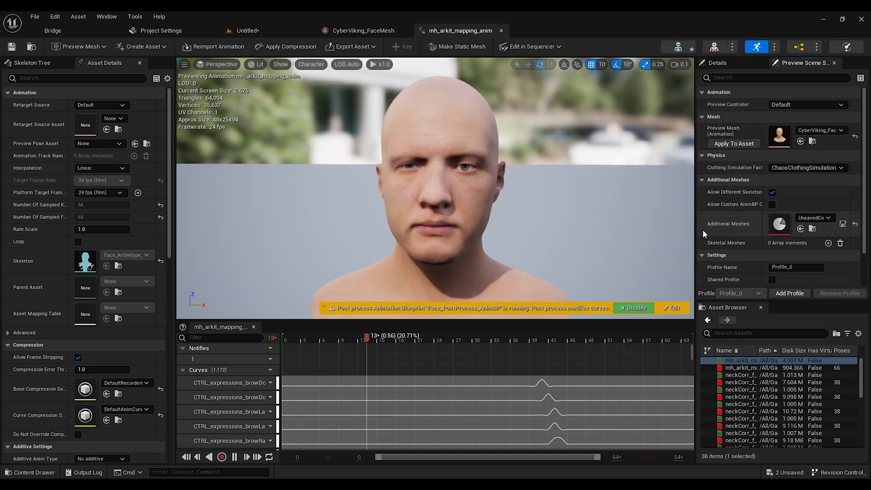
{"action": "mouse_move", "coordinate": [736, 359]}
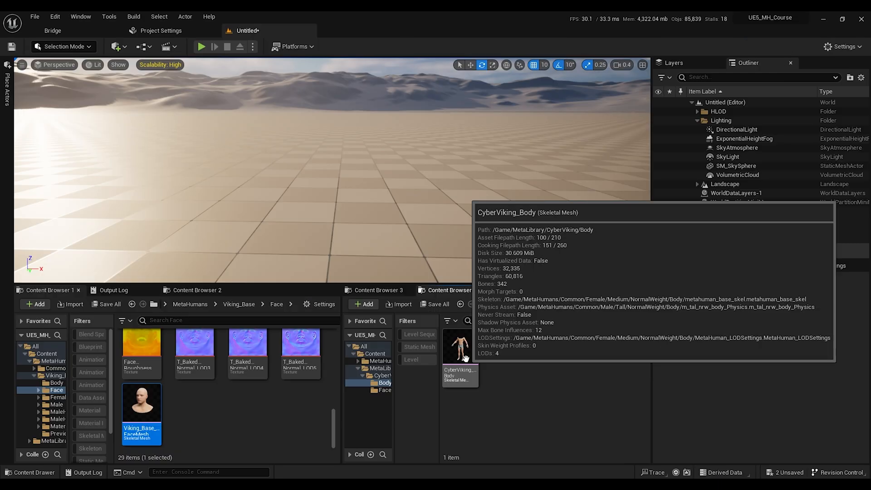
{"action": "left_click", "coordinate": [465, 359]}
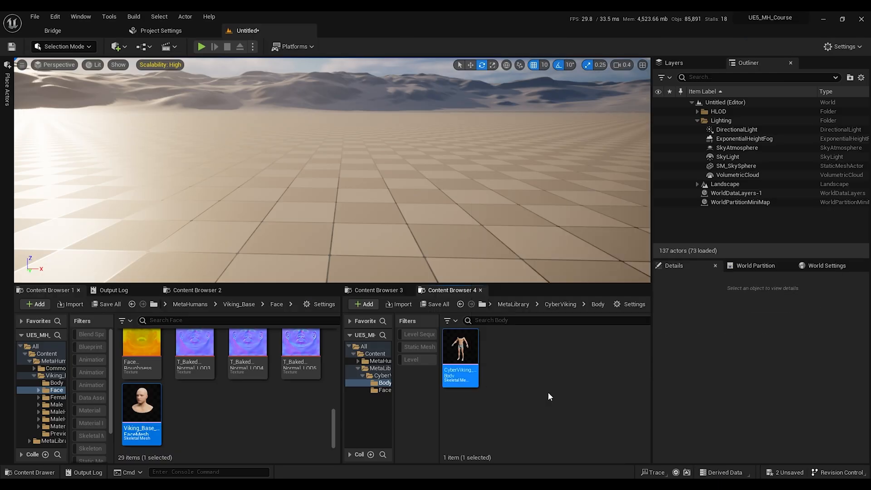
Step: Open CyberViking_Body and set its import source file to m_tal_nrw_body
{"action": "left_click_drag", "start_coordinate": [365, 34], "coordinate": [368, 34]}
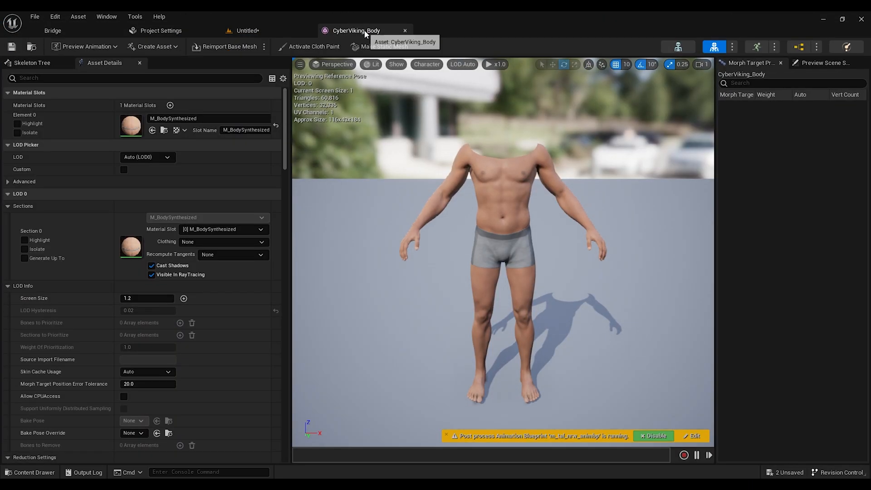
{"action": "left_click", "coordinate": [118, 79]}
{"action": "type", "text": "source"}
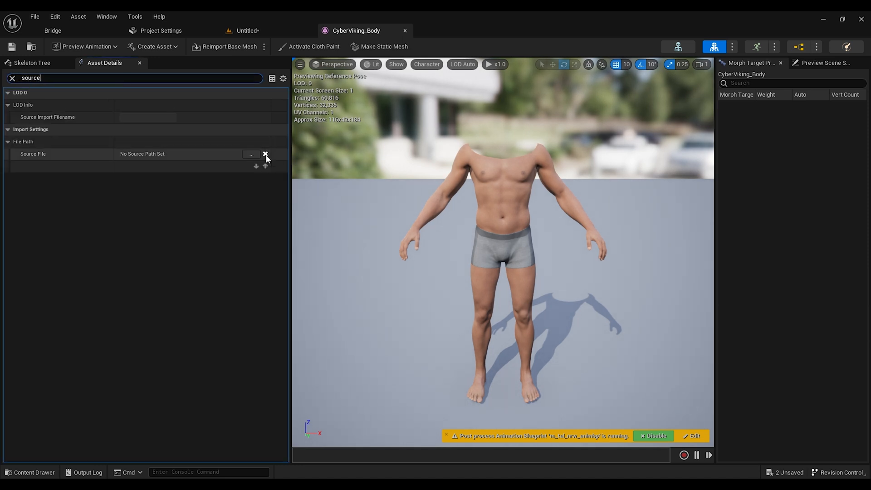
{"action": "left_click", "coordinate": [253, 157]}
{"action": "left_click", "coordinate": [136, 85]}
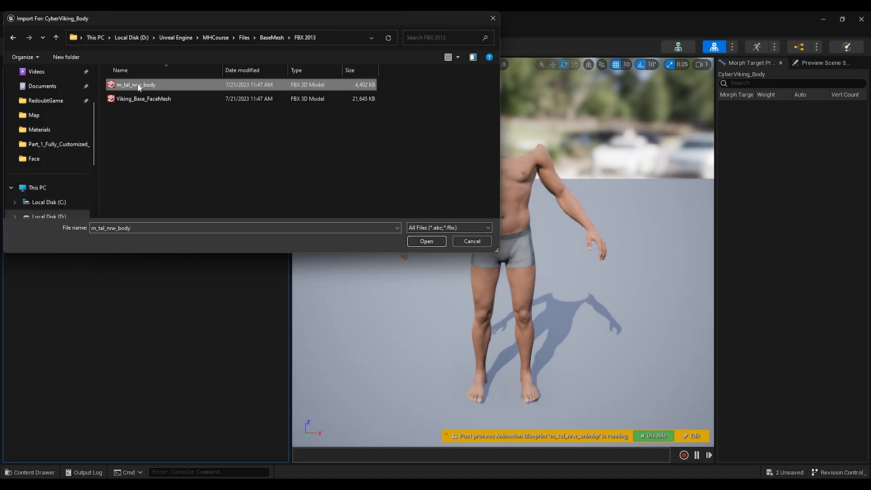
{"action": "left_click", "coordinate": [419, 241]}
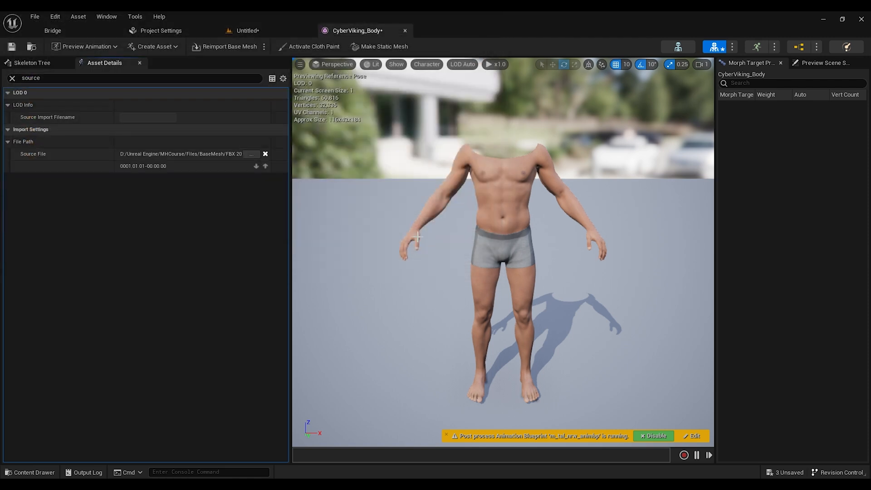
Step: Enable Import Morph Targets in the body mesh's import settings
{"action": "left_click", "coordinate": [12, 78]}
{"action": "left_click", "coordinate": [51, 78]}
{"action": "type", "text": "morph"}
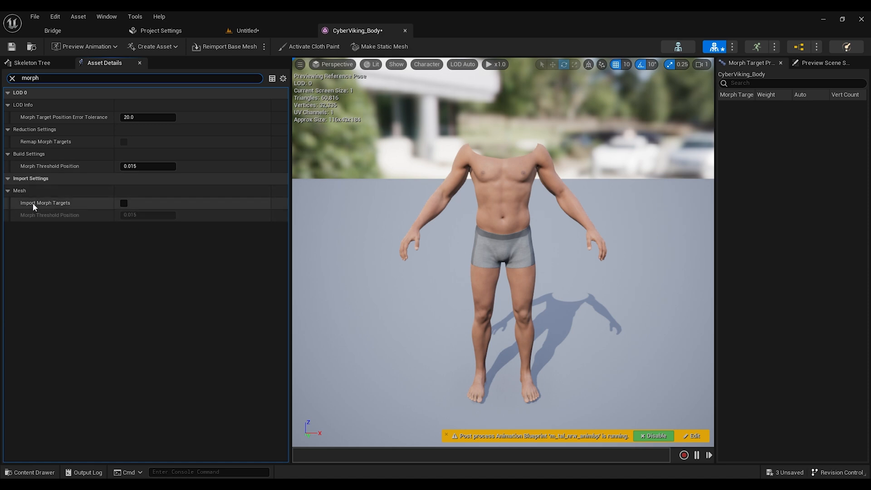
{"action": "left_click", "coordinate": [124, 204]}
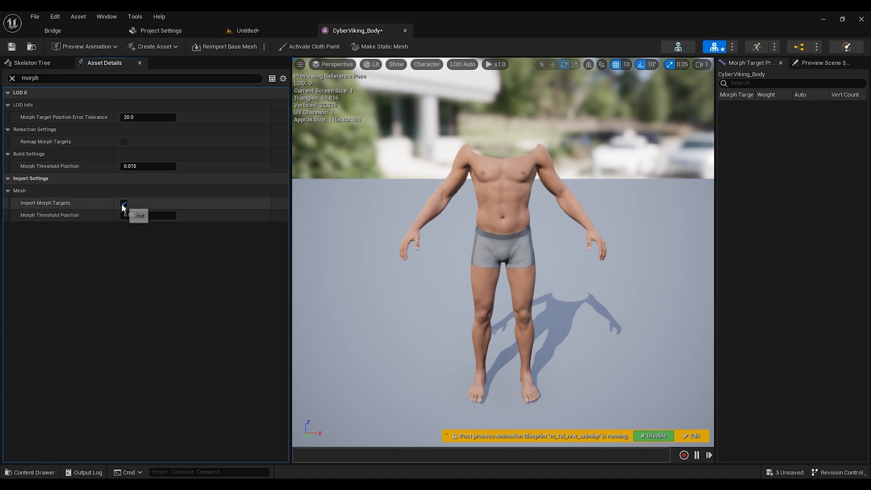
{"action": "left_click", "coordinate": [12, 78]}
{"action": "left_click_drag", "start_coordinate": [287, 141], "coordinate": [288, 368]}
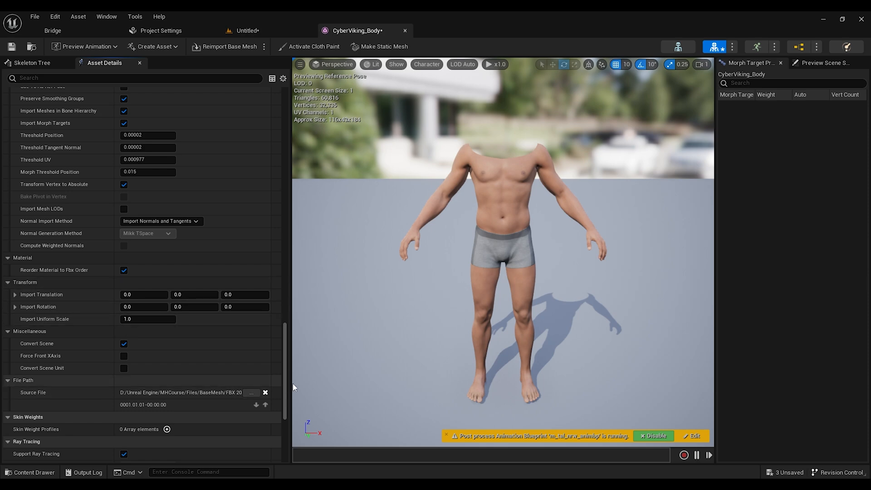
{"action": "left_click_drag", "start_coordinate": [286, 366], "coordinate": [303, 128]}
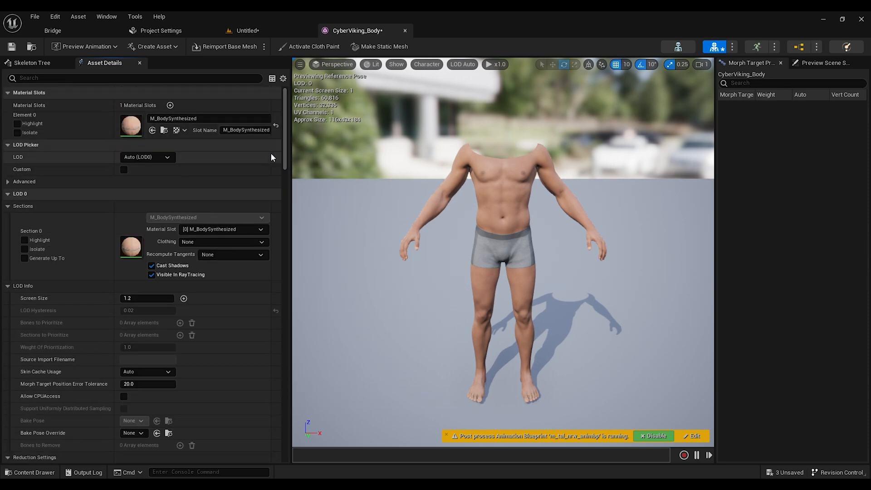
Step: Reimport the body base mesh plus LODs with the new file Body_LOD0
{"action": "left_click", "coordinate": [264, 47]}
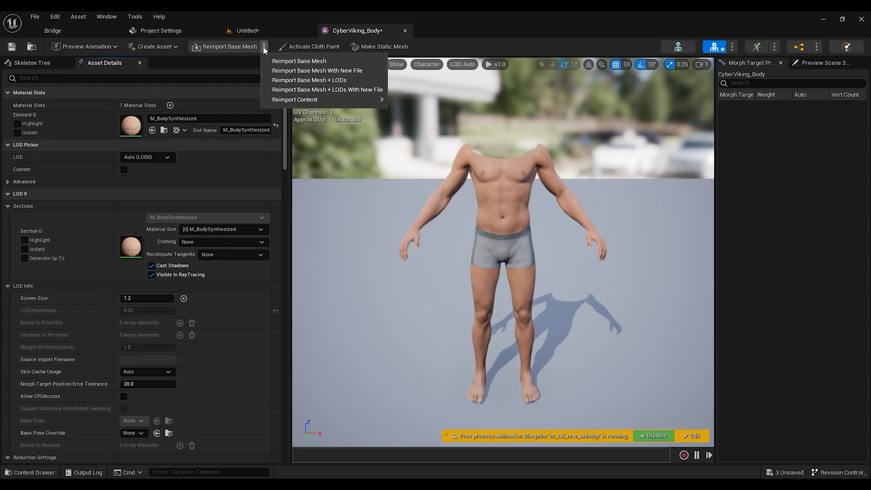
{"action": "left_click", "coordinate": [304, 92]}
{"action": "left_click", "coordinate": [126, 89]}
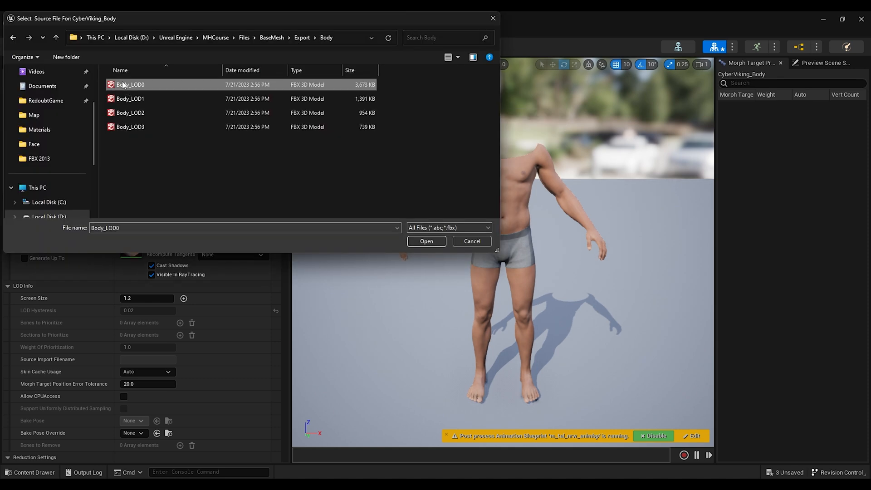
{"action": "left_click", "coordinate": [426, 241]}
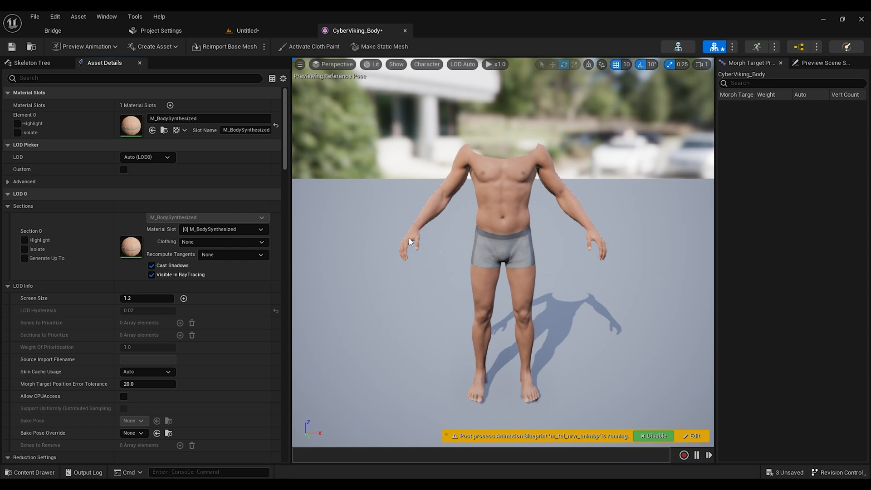
Step: Match the reimported body material to M_BodySynthesized and confirm the conflict resolution
{"action": "right_click", "coordinate": [486, 218]}
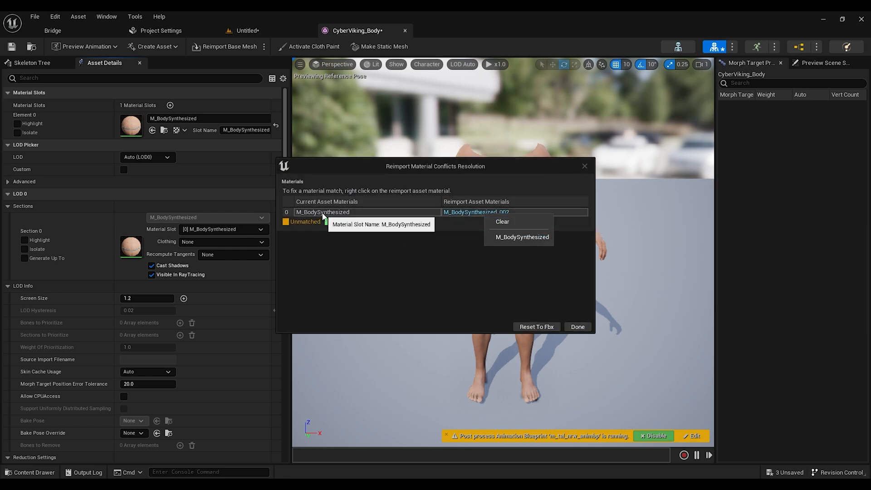
{"action": "left_click", "coordinate": [518, 239]}
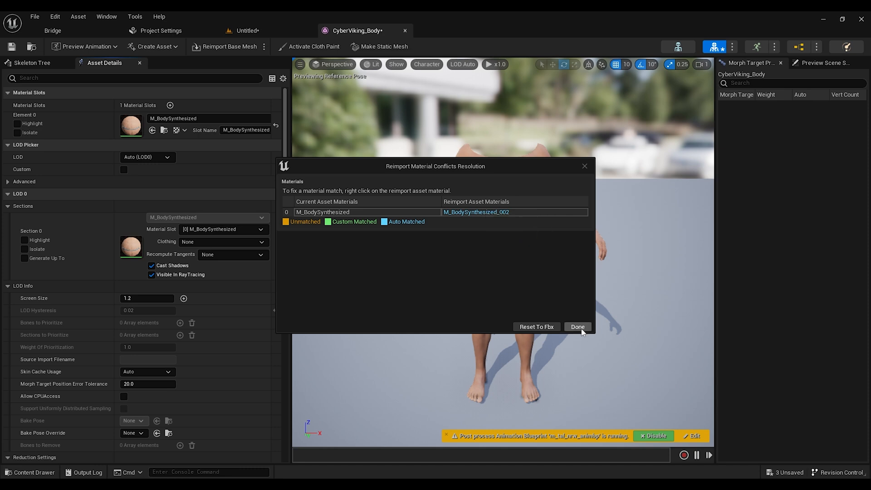
{"action": "left_click", "coordinate": [577, 327]}
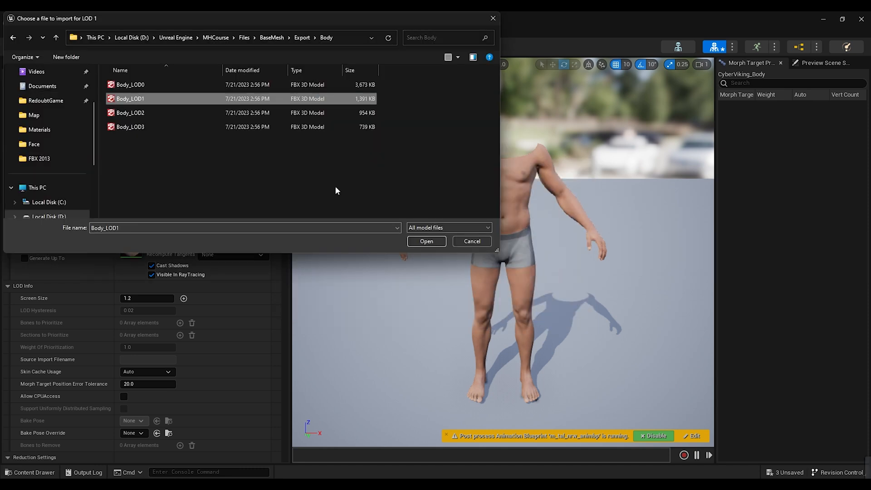
Step: Choose Body_LOD1, Body_LOD2 and Body_LOD3 as the import files for LOD 1 to LOD 3
{"action": "left_click", "coordinate": [428, 244]}
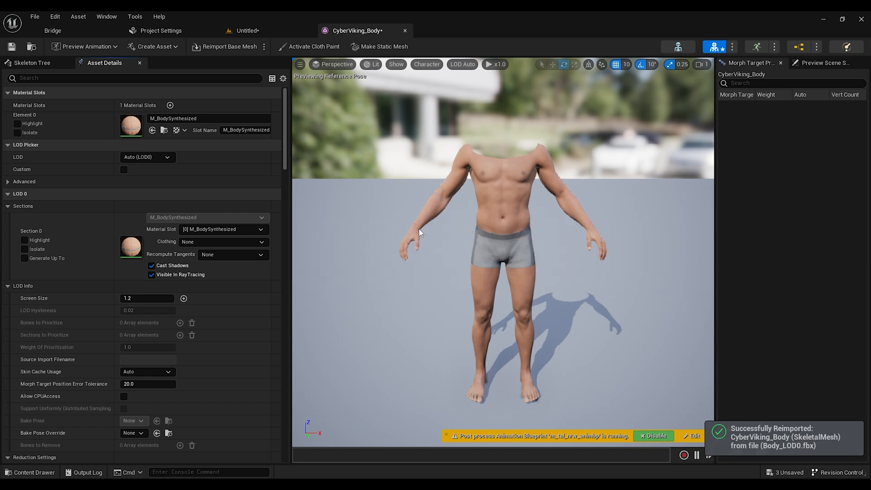
{"action": "left_click", "coordinate": [171, 113]}
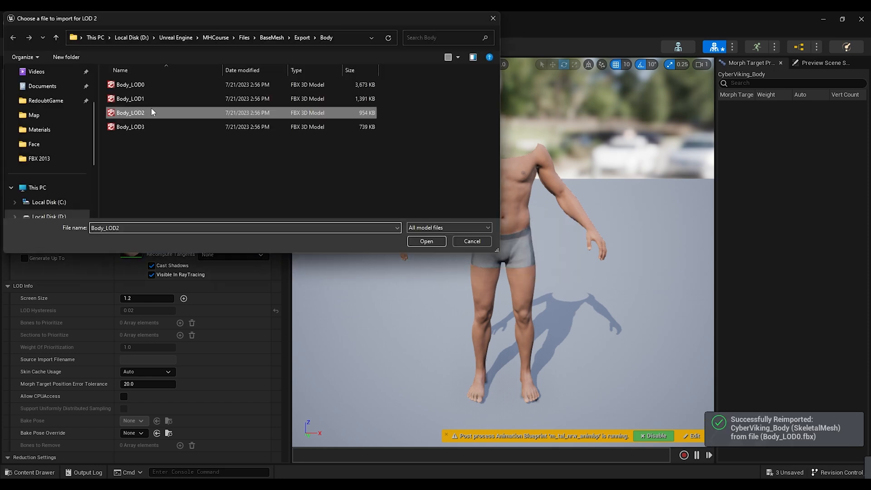
{"action": "left_click", "coordinate": [434, 242]}
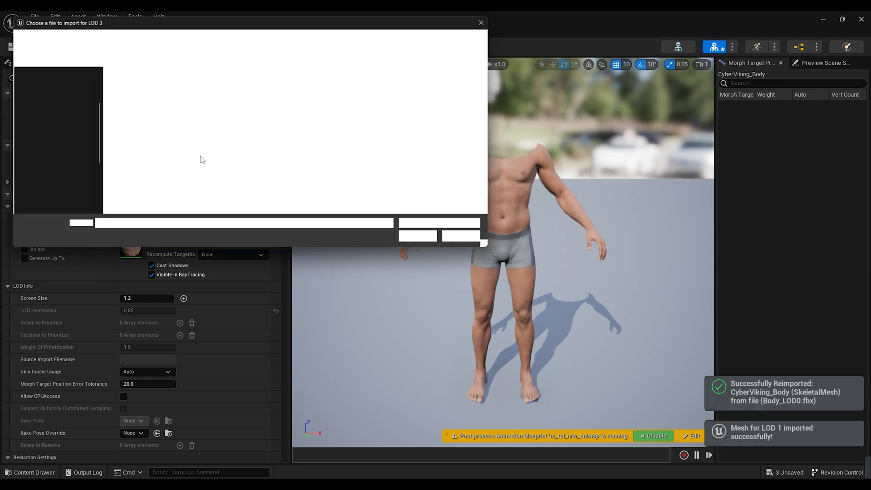
{"action": "left_click", "coordinate": [147, 127]}
{"action": "left_click", "coordinate": [426, 241]}
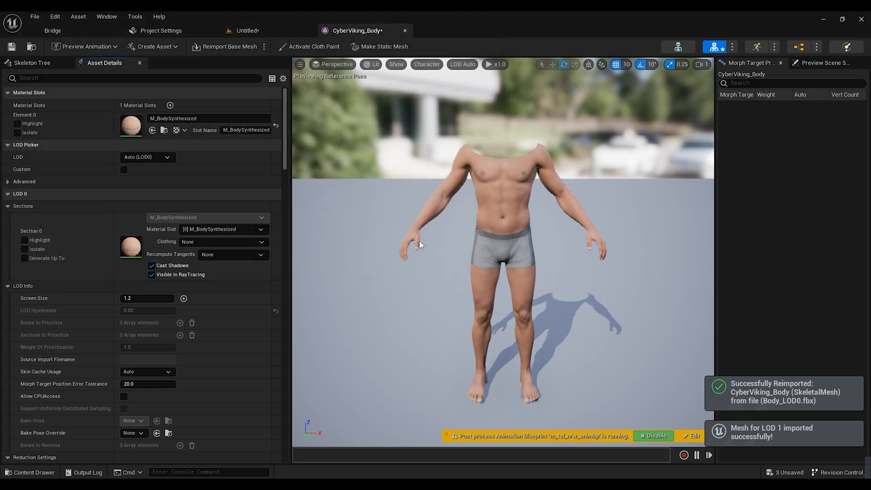
Step: Reopen CyberViking_Body and preview the custom Morph target by adjusting its weight
{"action": "left_click", "coordinate": [405, 30]}
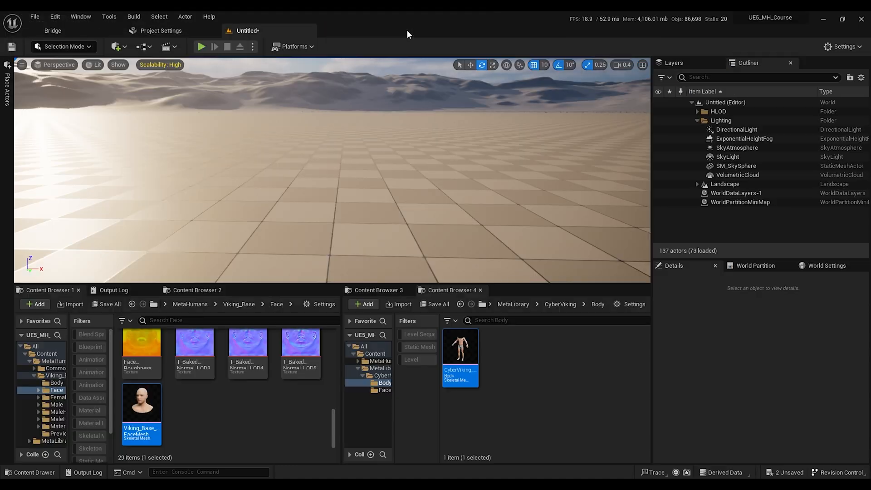
{"action": "double_click", "coordinate": [470, 349]}
{"action": "left_click_drag", "start_coordinate": [784, 105], "coordinate": [808, 105]}
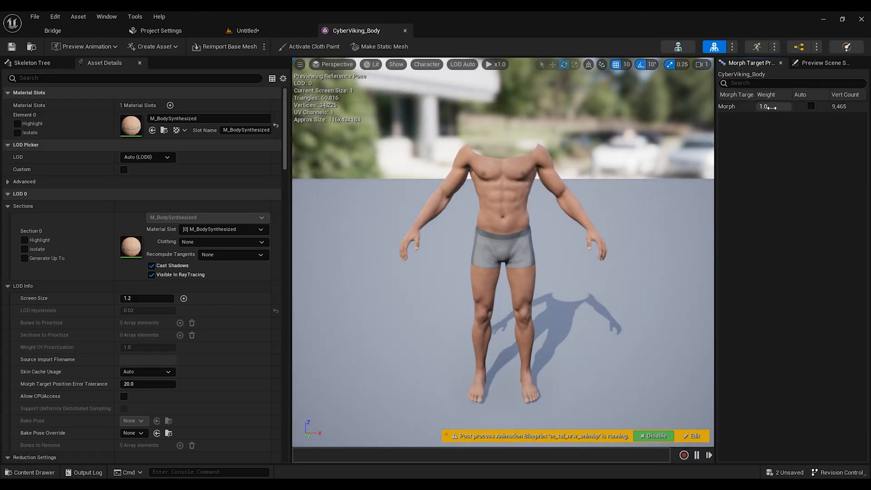
Step: Switch the body preview to LOD 1 and higher LODs, adjusting the Morph weight at each
{"action": "left_click", "coordinate": [150, 157]}
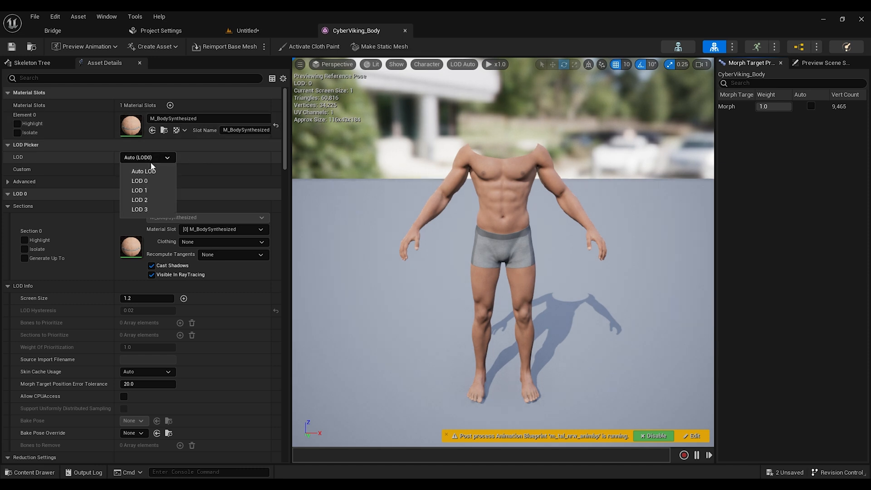
{"action": "left_click", "coordinate": [144, 190]}
{"action": "mouse_move", "coordinate": [770, 106]}
{"action": "left_mouse_down"}
{"action": "mouse_move", "coordinate": [750, 106]}
{"action": "mouse_move", "coordinate": [771, 106]}
{"action": "left_mouse_up"}
{"action": "left_click", "coordinate": [149, 157]}
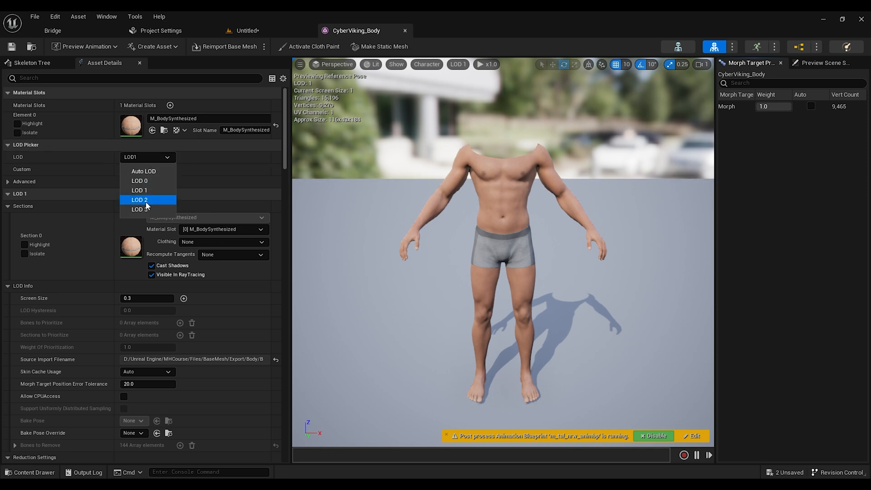
{"action": "left_click", "coordinate": [144, 214]}
{"action": "left_click_drag", "start_coordinate": [771, 106], "coordinate": [753, 106]}
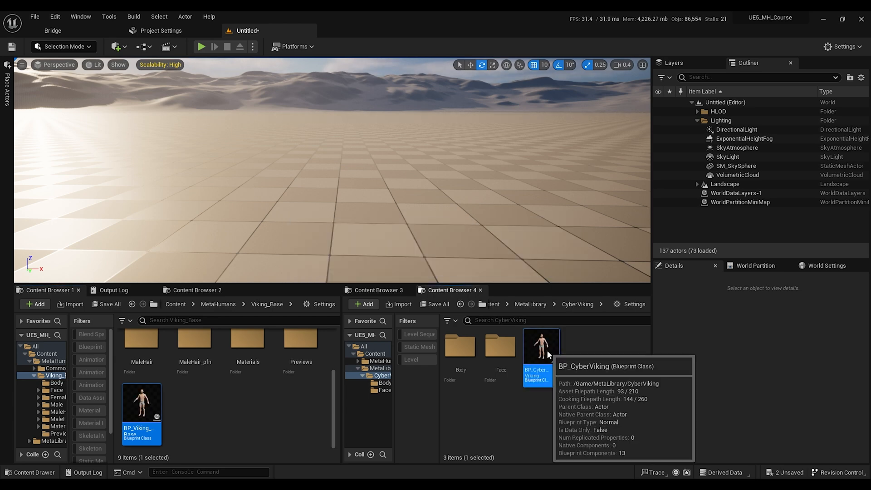
Step: Open BP_CyberViking, add a custom event named SetMorphTargets, and place a Body reference node beneath it
{"action": "double_click", "coordinate": [544, 351]}
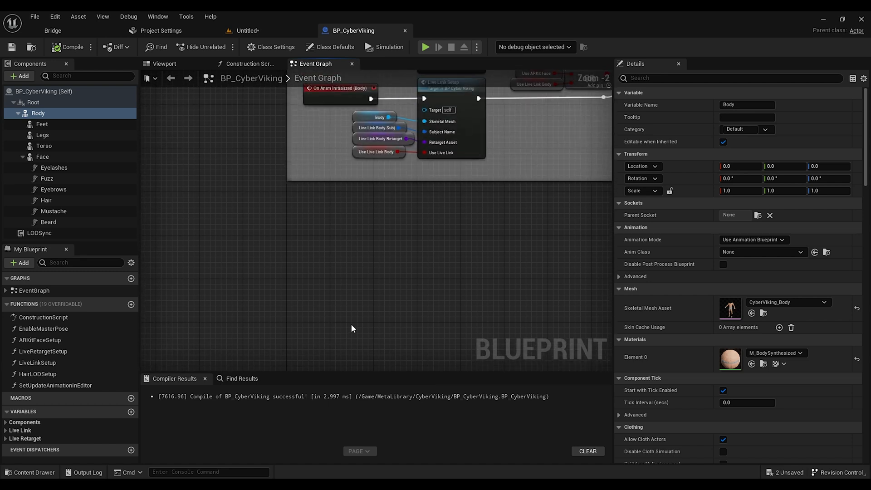
{"action": "right_click", "coordinate": [294, 253]}
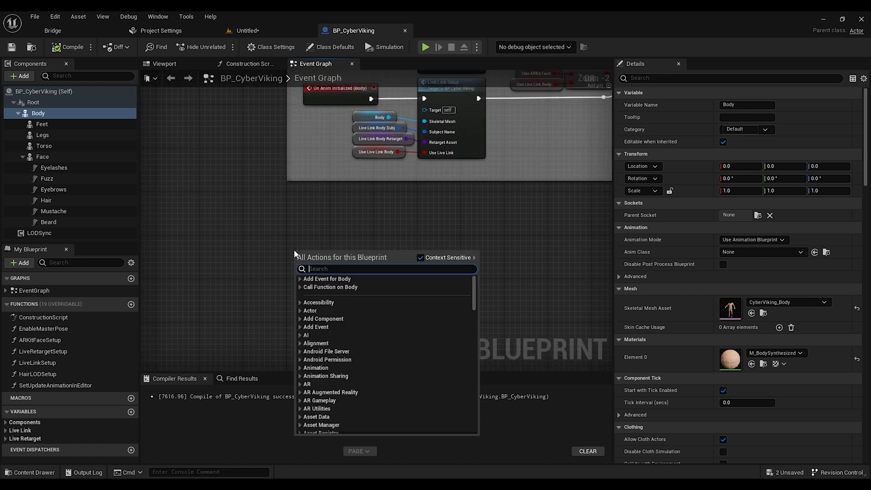
{"action": "type", "text": "custom"}
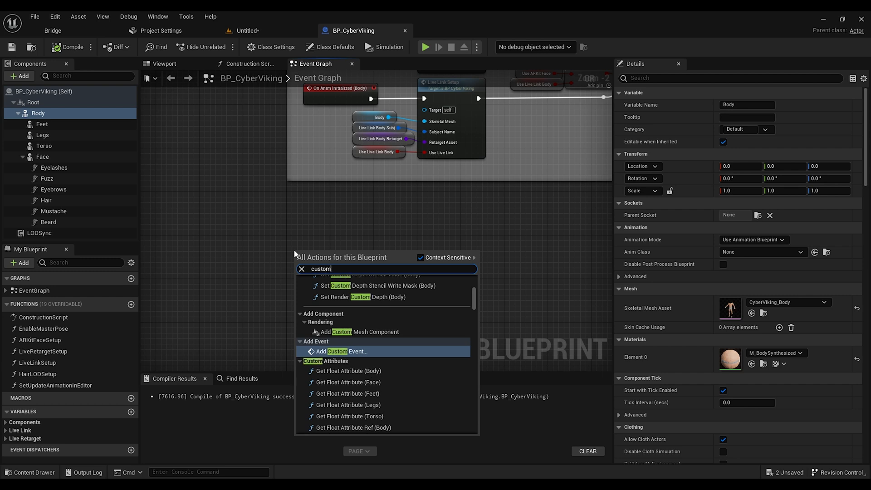
{"action": "left_click", "coordinate": [372, 350]}
{"action": "type", "text": "SetMorphTargets"}
{"action": "key", "text": "Return"}
{"action": "left_click", "coordinate": [424, 270]}
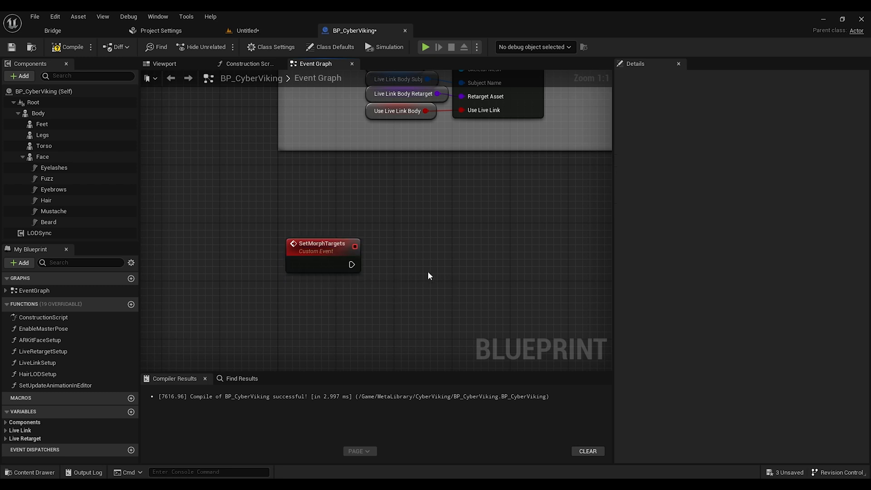
{"action": "left_click_drag", "start_coordinate": [38, 117], "coordinate": [306, 301]}
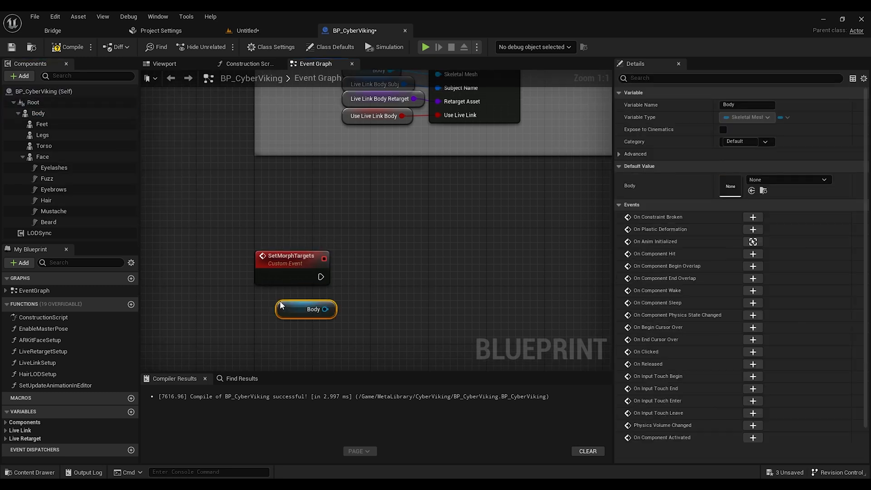
Step: Place a Face reference node and add a Set Morph Target call on Body with morph target name Morph and value 1
{"action": "left_click_drag", "start_coordinate": [42, 156], "coordinate": [444, 299]}
{"action": "right_click_drag", "start_coordinate": [443, 301], "coordinate": [360, 305]}
{"action": "left_click_drag", "start_coordinate": [235, 306], "coordinate": [308, 247]}
{"action": "type", "text": "s"}
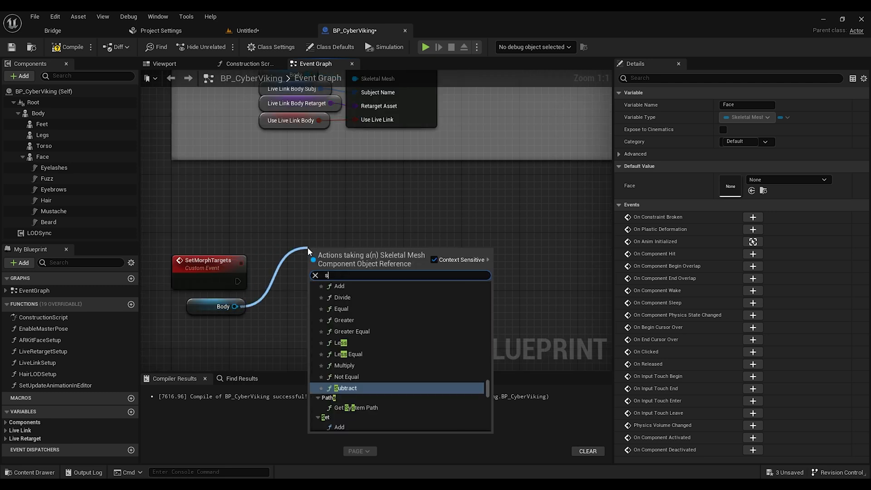
{"action": "type", "text": "etmorp"}
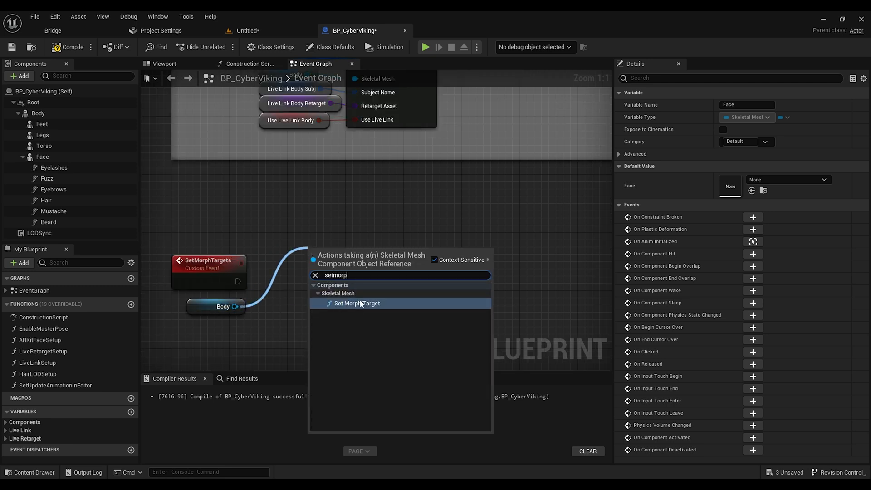
{"action": "left_click", "coordinate": [356, 303]}
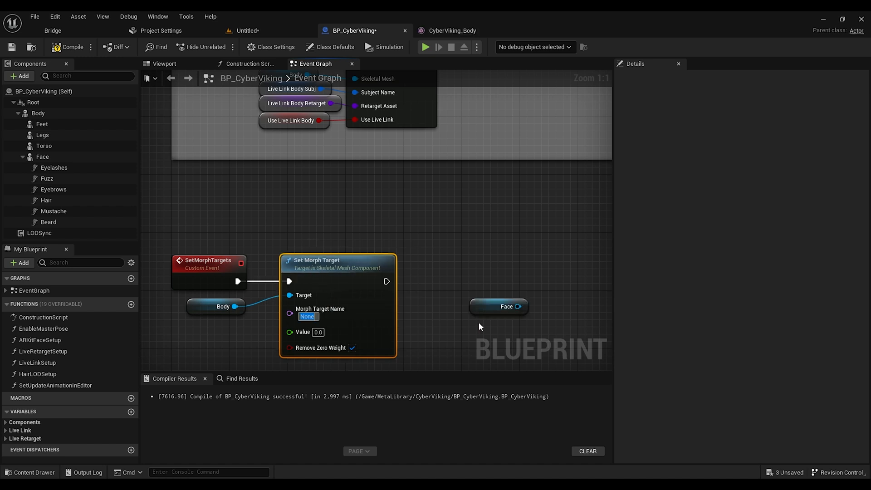
{"action": "type", "text": "Morph"}
{"action": "left_click", "coordinate": [453, 313]}
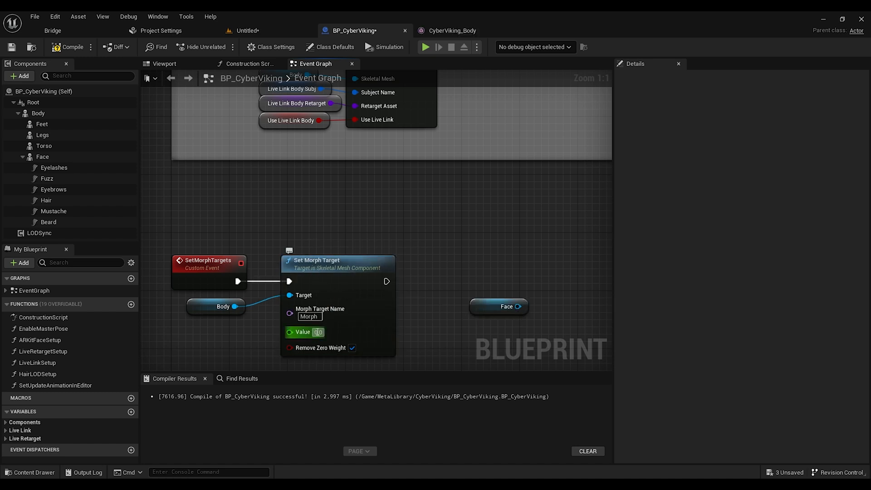
{"action": "type", "text": "1"}
Step: Duplicate the Set Morph Target node, chain it after the first, drive it with the Face reference, and save the Blueprint
{"action": "left_click", "coordinate": [448, 282]}
{"action": "right_click_drag", "start_coordinate": [448, 282], "coordinate": [375, 249]}
{"action": "left_click", "coordinate": [292, 244]}
{"action": "key", "text": "ctrl+v"}
{"action": "left_click_drag", "start_coordinate": [410, 271], "coordinate": [353, 294]}
{"action": "left_click_drag", "start_coordinate": [515, 258], "coordinate": [500, 229]}
{"action": "left_click_drag", "start_coordinate": [314, 248], "coordinate": [456, 249]}
{"action": "left_click_drag", "start_coordinate": [387, 296], "coordinate": [456, 263]}
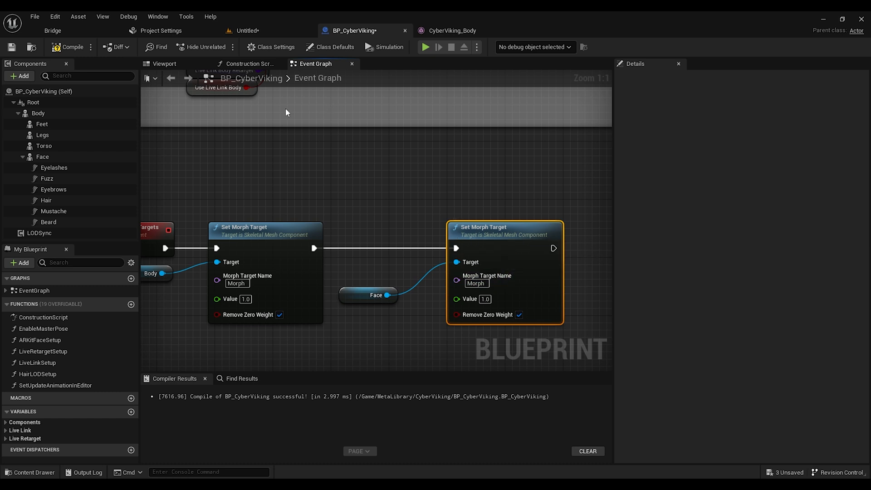
{"action": "left_click", "coordinate": [11, 47]}
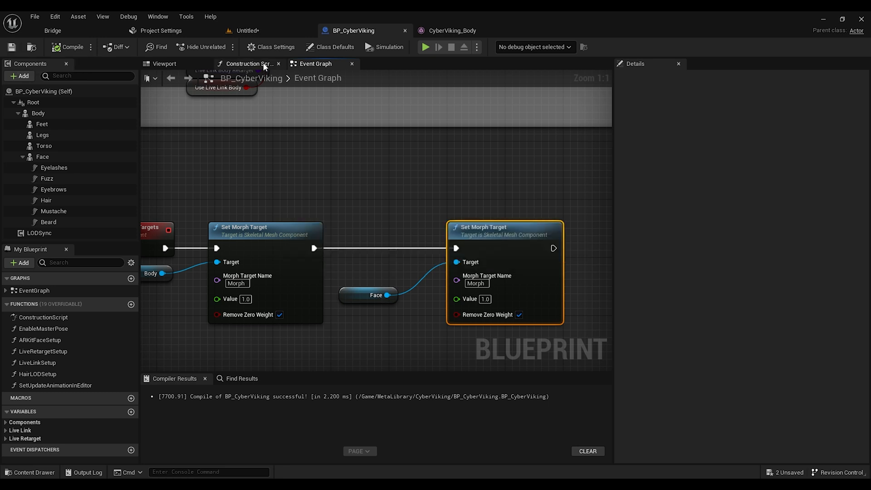
Step: In the Construction Script, insert a Set Morph Targets call right after the Construction Script entry and compile
{"action": "left_click", "coordinate": [261, 63]}
{"action": "right_click_drag", "start_coordinate": [244, 155], "coordinate": [421, 150]}
{"action": "scroll", "coordinate": [374, 198], "scroll_direction": "up", "scroll_amount": 6}
{"action": "left_click_drag", "start_coordinate": [378, 235], "coordinate": [328, 220]}
{"action": "type", "text": "setmor"}
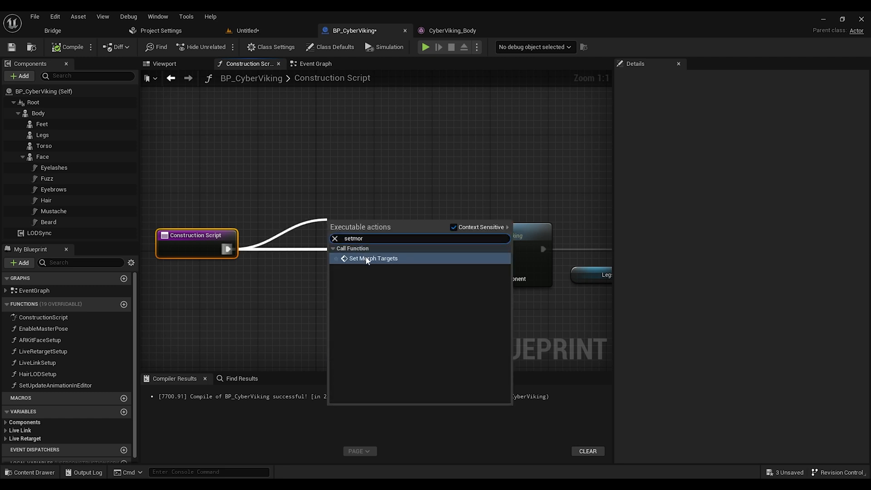
{"action": "left_click", "coordinate": [366, 258]}
{"action": "left_click_drag", "start_coordinate": [358, 232], "coordinate": [324, 232]}
{"action": "left_click", "coordinate": [64, 47]}
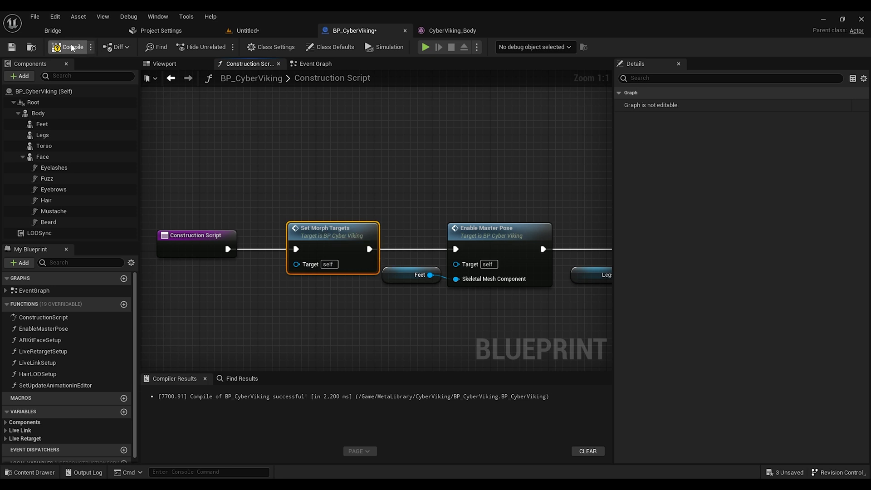
Step: Try assigning CyberViking_Body and CyberViking_FaceMesh as the skeletal mesh assets of the Body and Face components
{"action": "left_click", "coordinate": [42, 124]}
{"action": "left_click", "coordinate": [38, 113]}
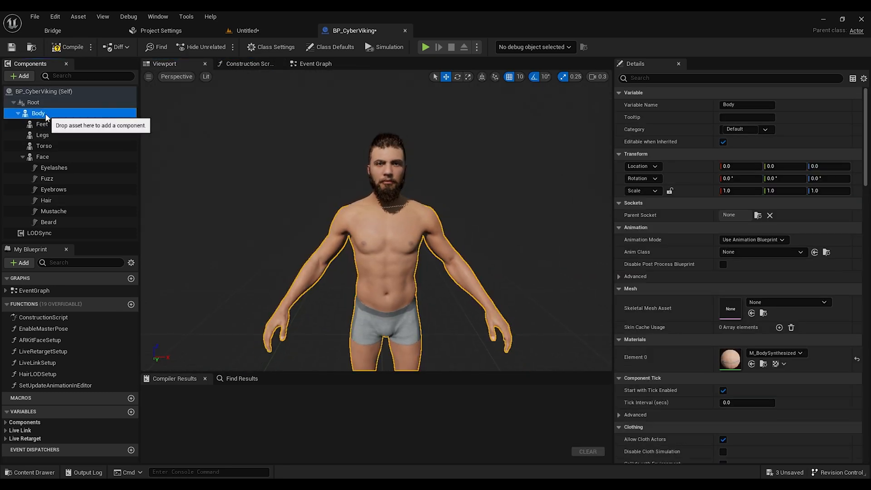
{"action": "left_click", "coordinate": [788, 301]}
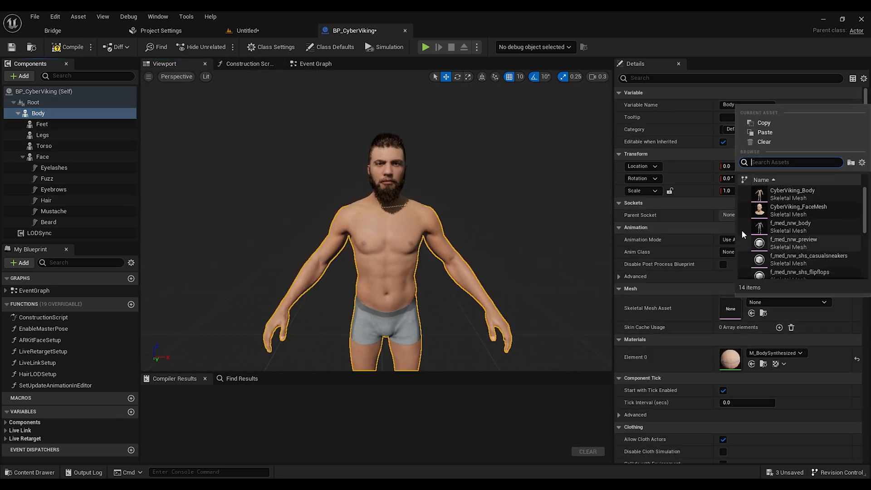
{"action": "left_click", "coordinate": [797, 195]}
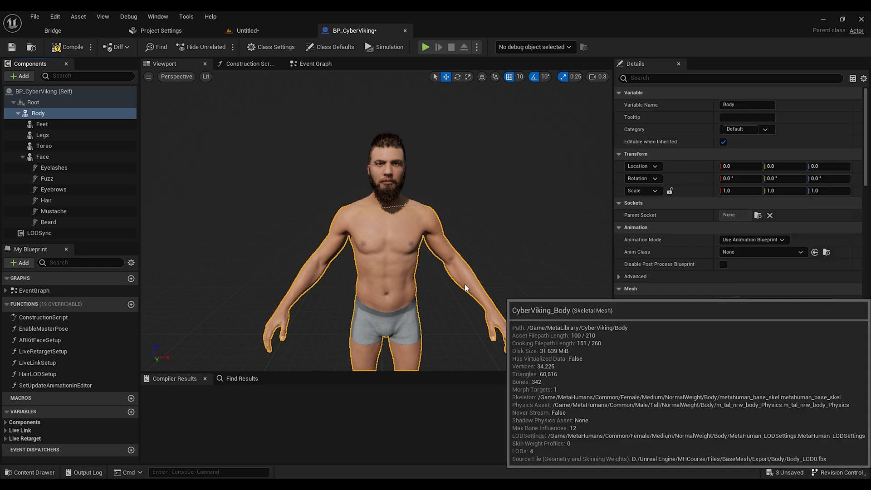
{"action": "left_click", "coordinate": [42, 156]}
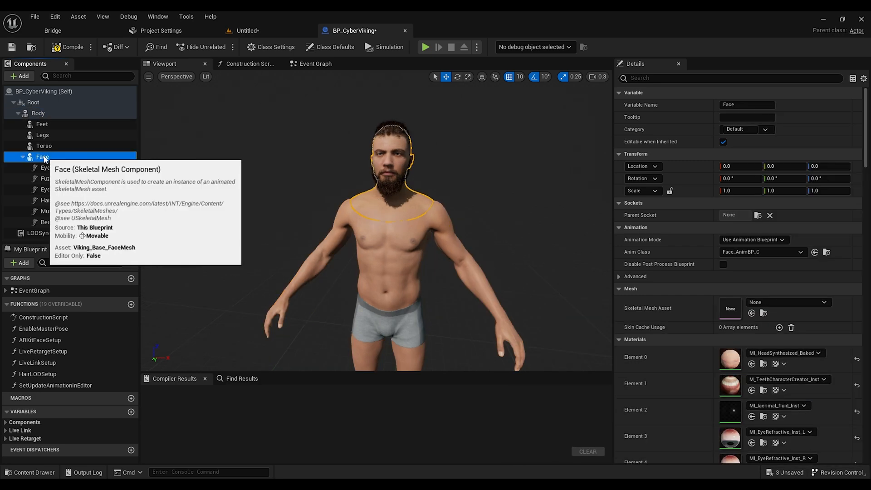
{"action": "left_click", "coordinate": [804, 302]}
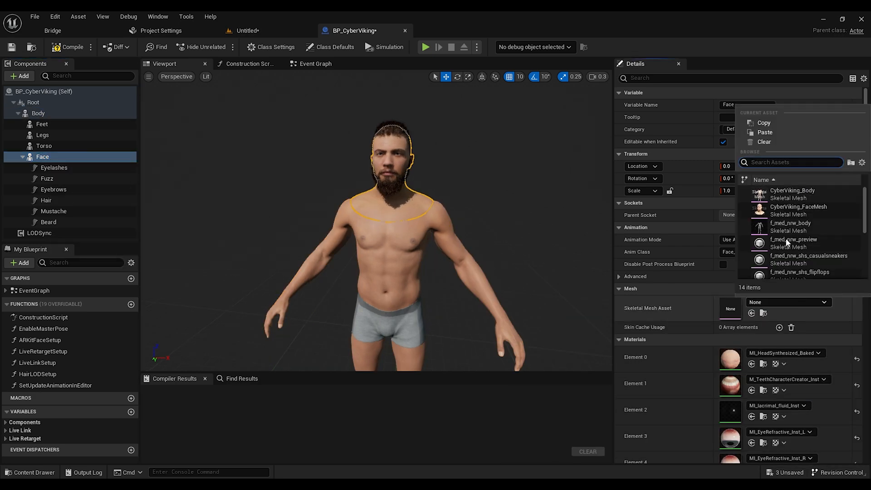
{"action": "left_click", "coordinate": [796, 211]}
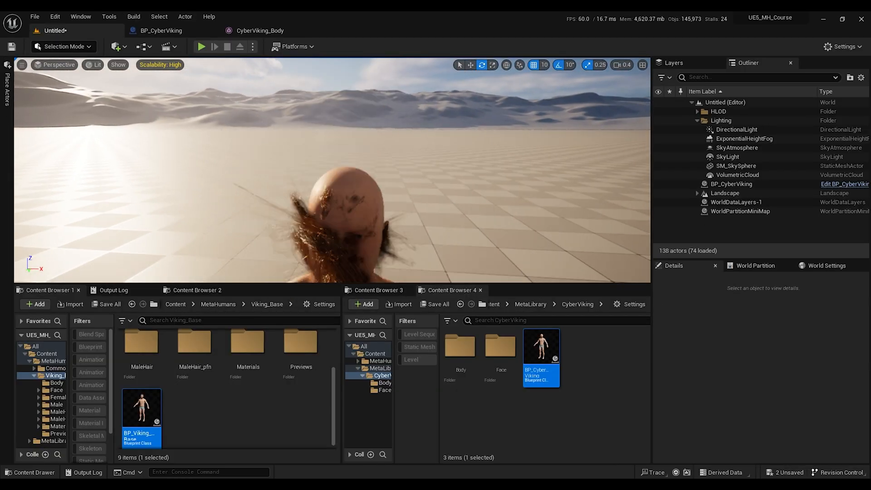
Step: Create a new folder named Hair inside the CyberViking content folder
{"action": "right_click_drag", "start_coordinate": [357, 184], "coordinate": [333, 200]}
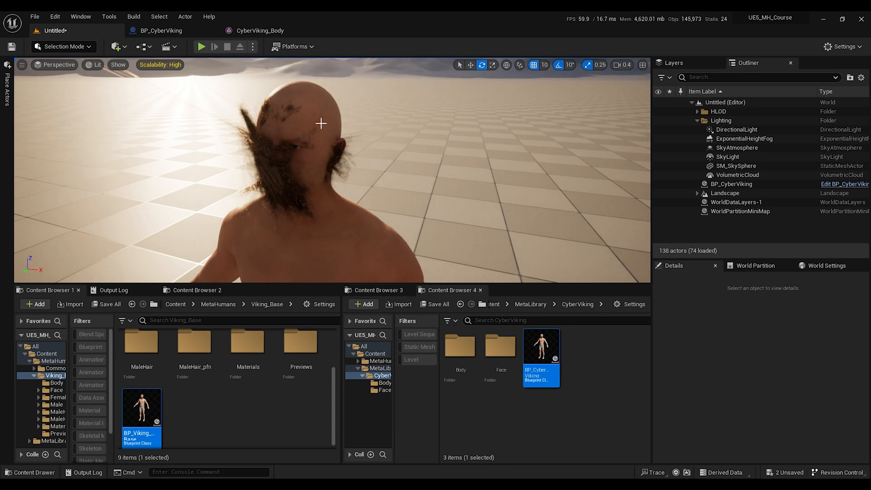
{"action": "right_click_drag", "start_coordinate": [333, 194], "coordinate": [340, 197]}
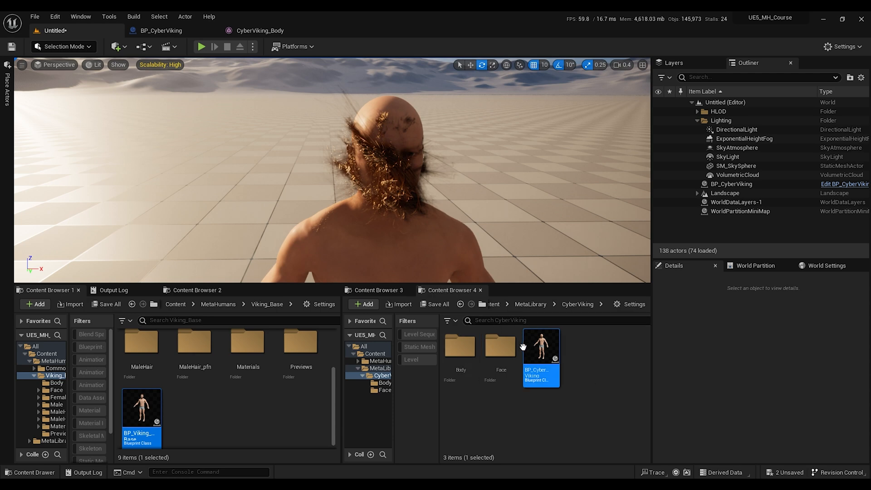
{"action": "double_click", "coordinate": [526, 348]}
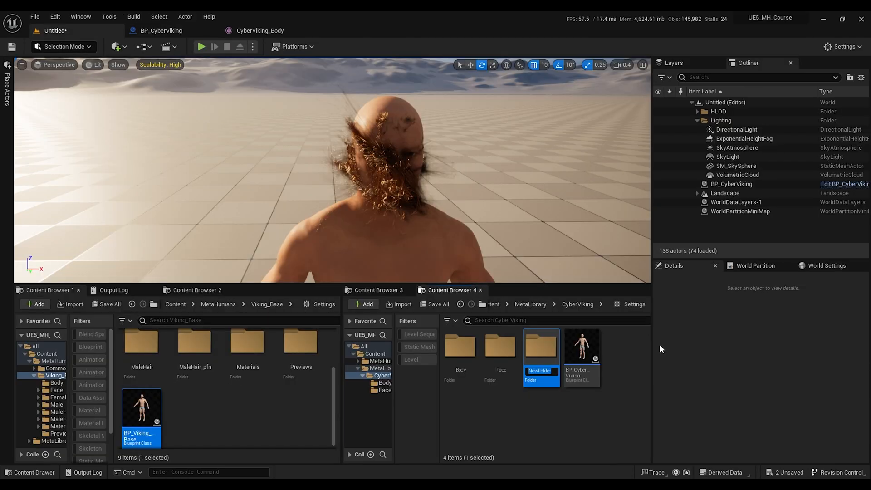
{"action": "type", "text": "Hair"}
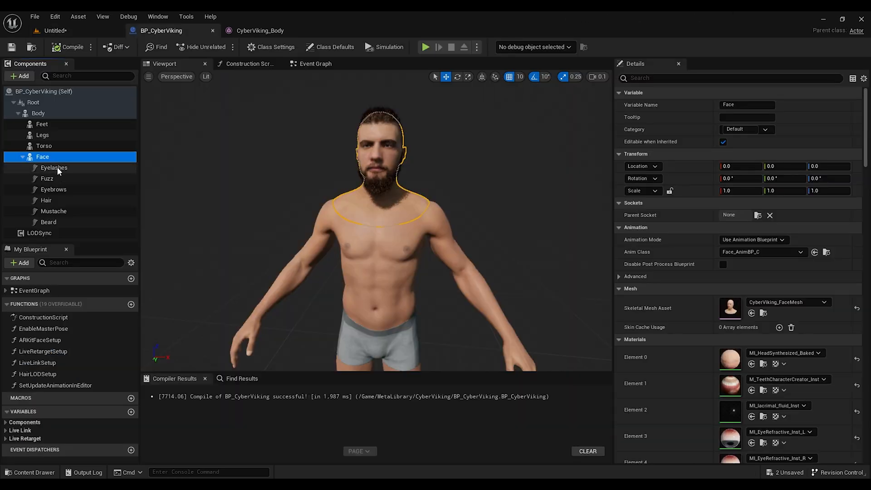
Step: Create a groom binding for the Eyelashes_S_Sparse groom targeting CyberViking_FaceMesh, then close the binding editor
{"action": "left_click", "coordinate": [54, 168]}
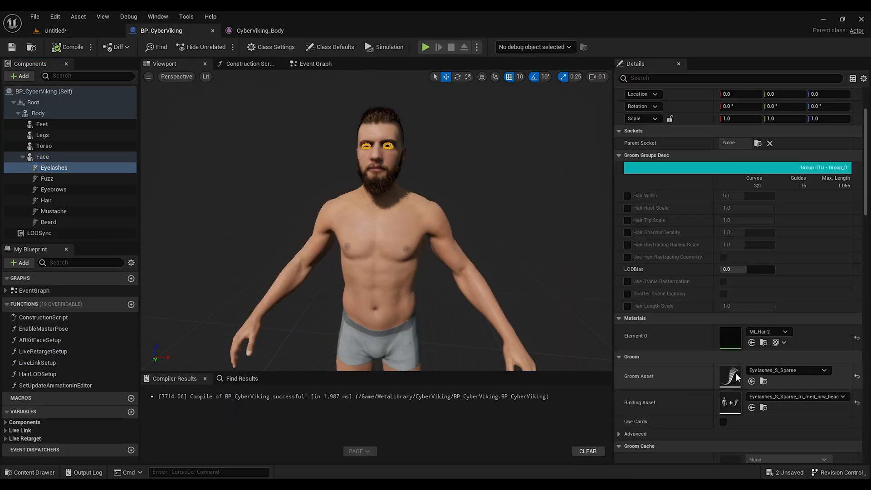
{"action": "left_click", "coordinate": [763, 381]}
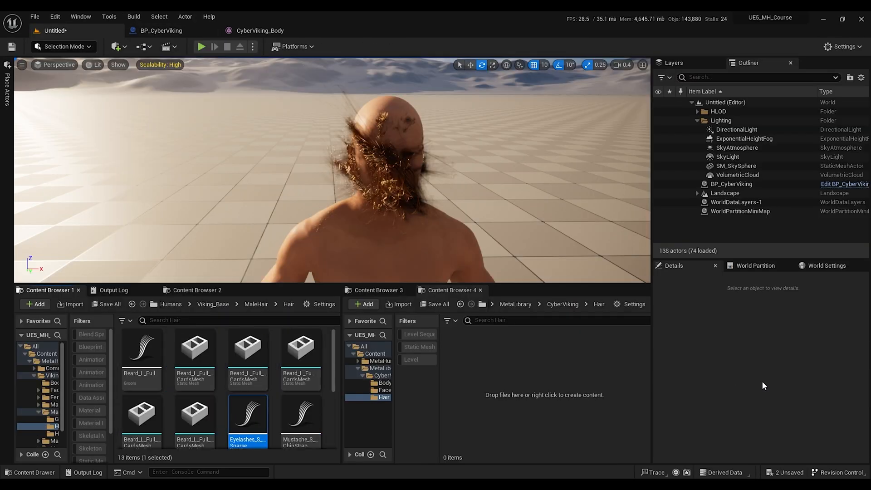
{"action": "right_click", "coordinate": [253, 418]}
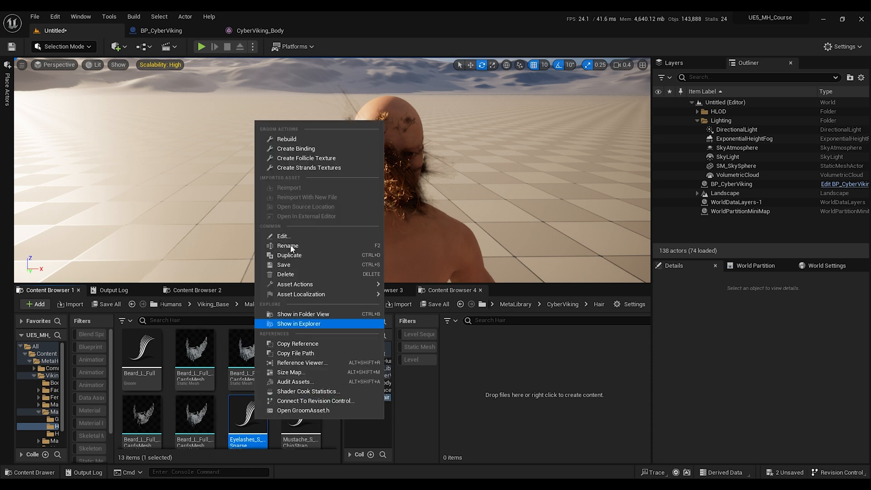
{"action": "left_click", "coordinate": [315, 149]}
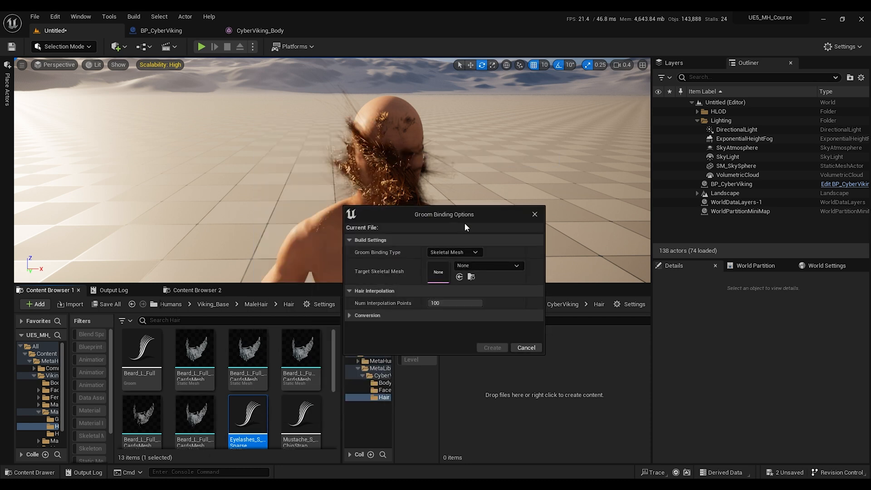
{"action": "left_click", "coordinate": [489, 267]}
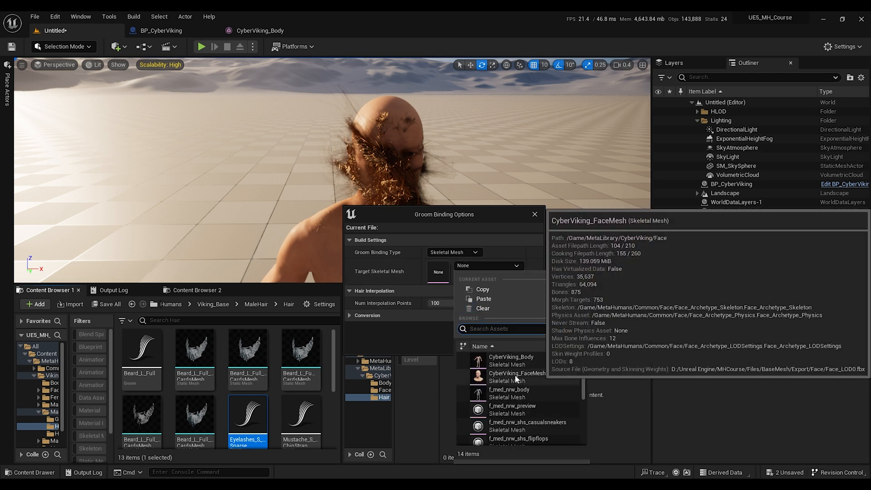
{"action": "left_click", "coordinate": [535, 373]}
{"action": "left_click", "coordinate": [493, 346]}
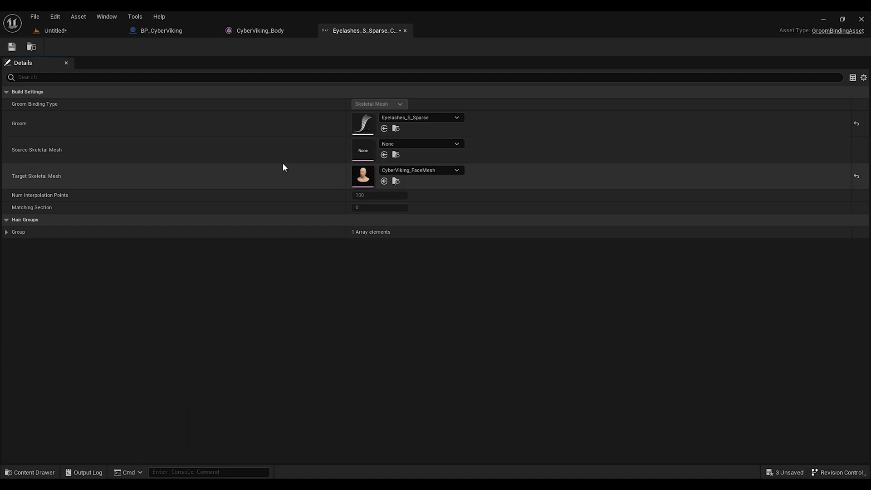
{"action": "left_click", "coordinate": [405, 30]}
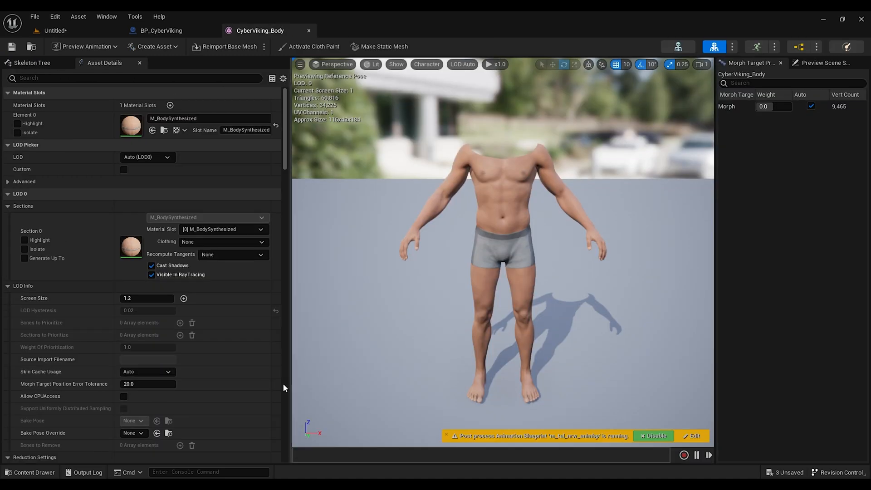
Step: Move the new Eyelashes binding asset into the CyberViking Hair folder and close the CyberViking_Body editor
{"action": "left_click", "coordinate": [56, 31]}
{"action": "scroll", "coordinate": [331, 382], "scroll_direction": "down", "scroll_amount": 3}
{"action": "left_click_drag", "start_coordinate": [301, 374], "coordinate": [522, 373]}
{"action": "left_click", "coordinate": [560, 392]}
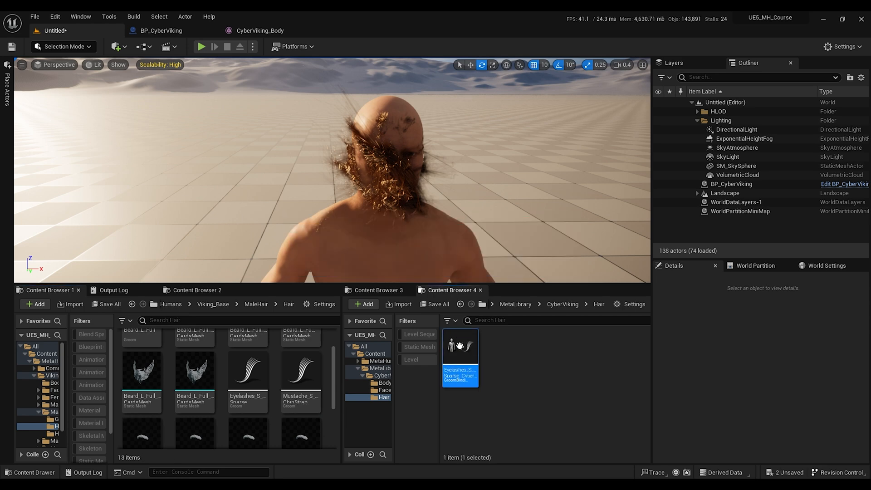
{"action": "left_click", "coordinate": [312, 31]}
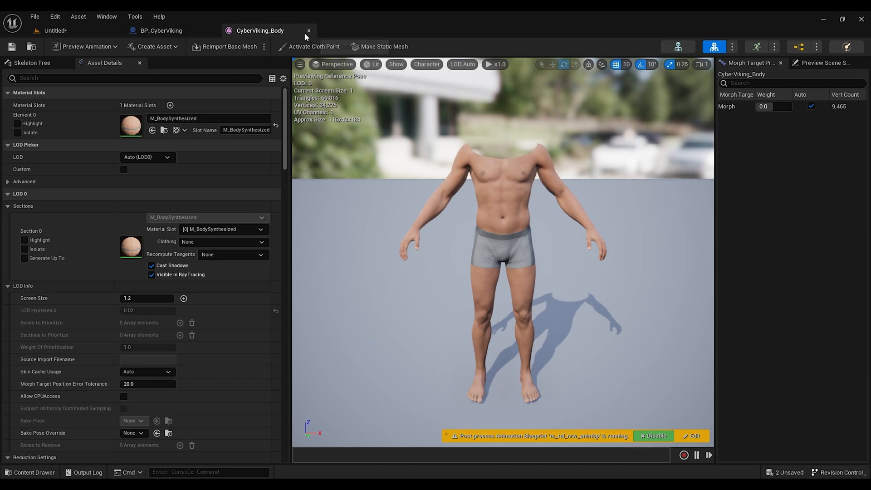
{"action": "left_click", "coordinate": [307, 31]}
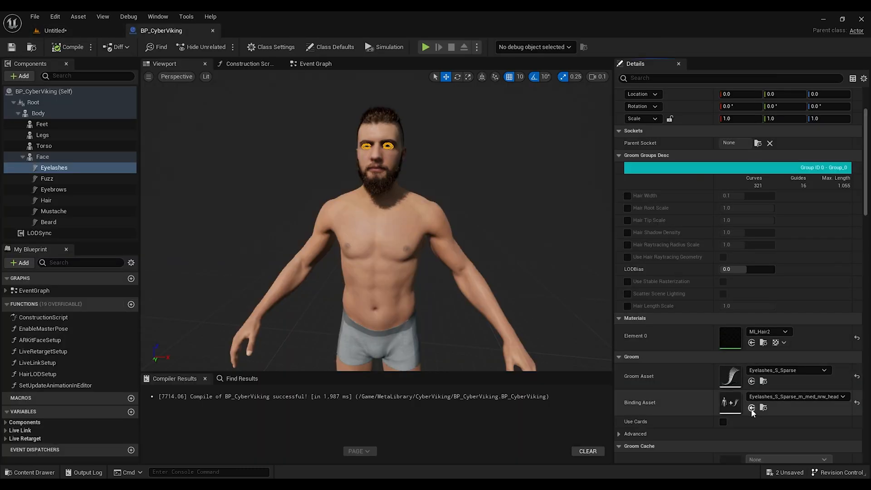
Step: Create a groom binding for the Fuzz component's Peachfuzz_M_Thin groom targeting CyberViking_FaceMesh
{"action": "left_click", "coordinate": [47, 178]}
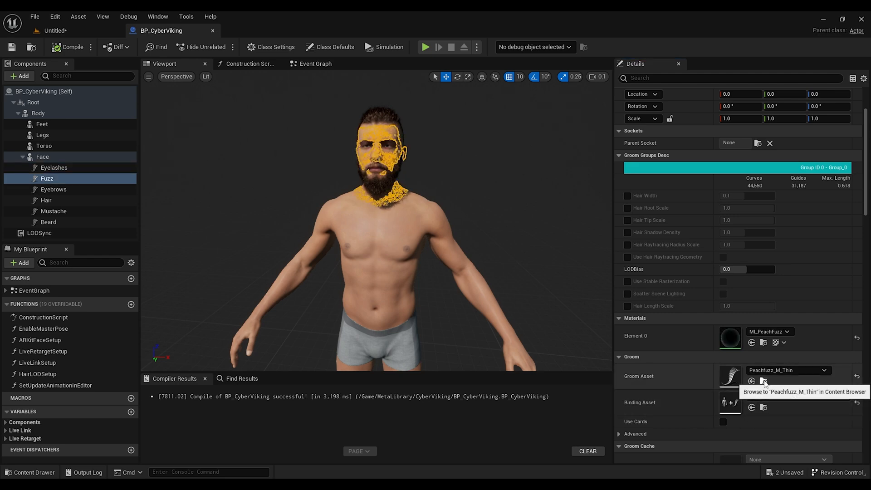
{"action": "left_click", "coordinate": [764, 381]}
{"action": "right_click", "coordinate": [182, 352]}
{"action": "left_click", "coordinate": [204, 83]}
{"action": "left_click", "coordinate": [489, 265]}
{"action": "left_click", "coordinate": [510, 377]}
{"action": "left_click", "coordinate": [492, 347]}
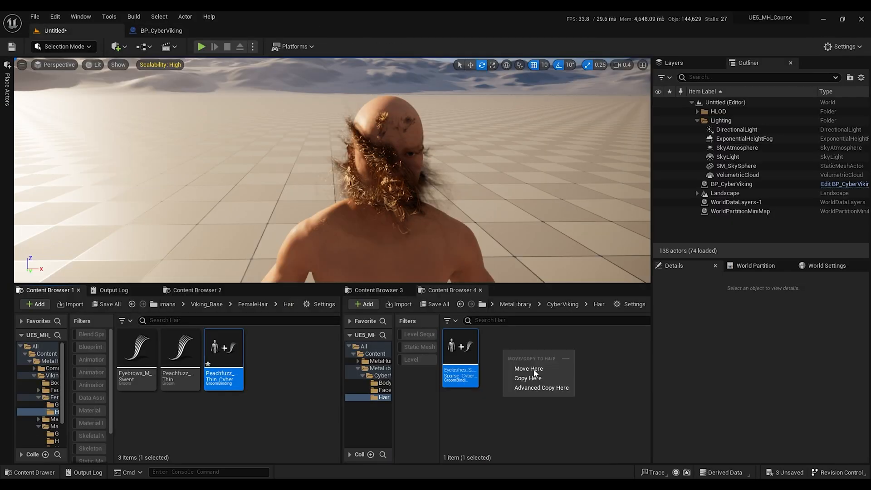
{"action": "left_click", "coordinate": [528, 368]}
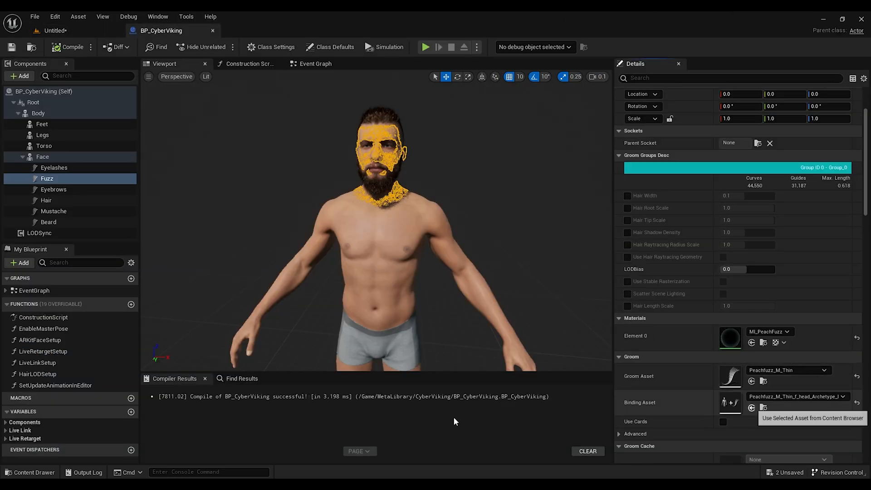
Step: Create a groom binding for the Eyebrows_M_Swept groom targeting CyberViking_FaceMesh
{"action": "left_click", "coordinate": [54, 189]}
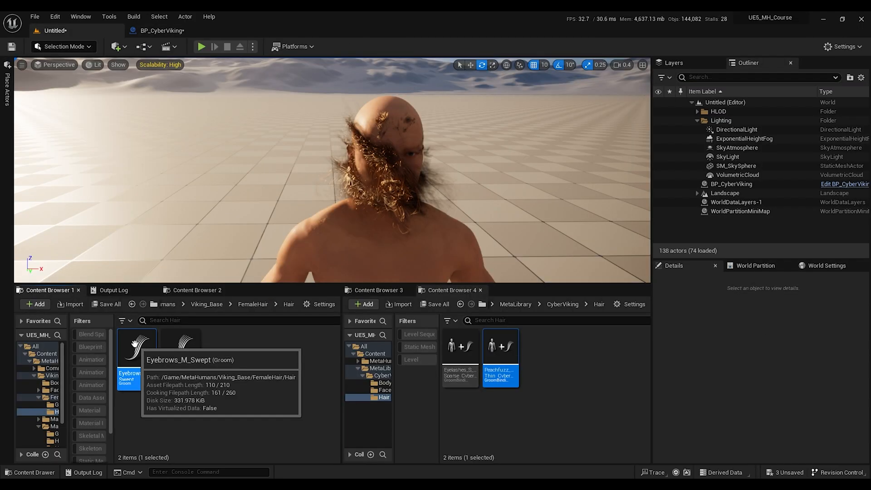
{"action": "left_click", "coordinate": [488, 265]}
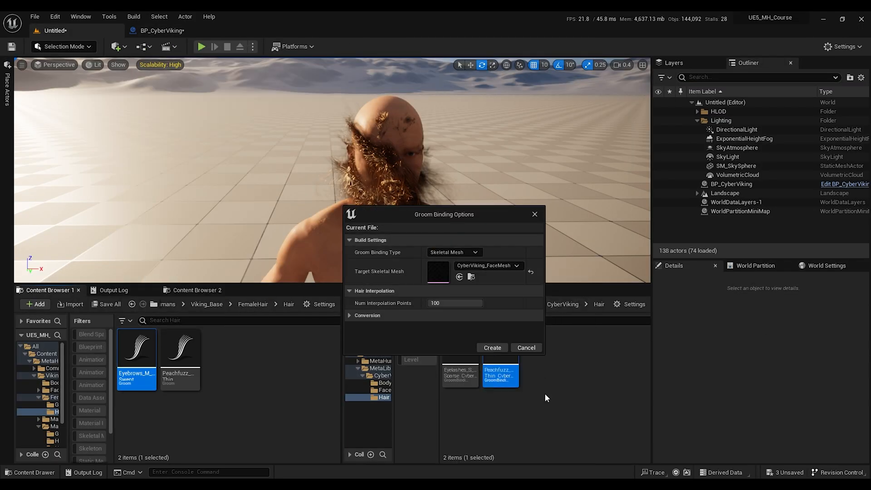
{"action": "left_click", "coordinate": [492, 348]}
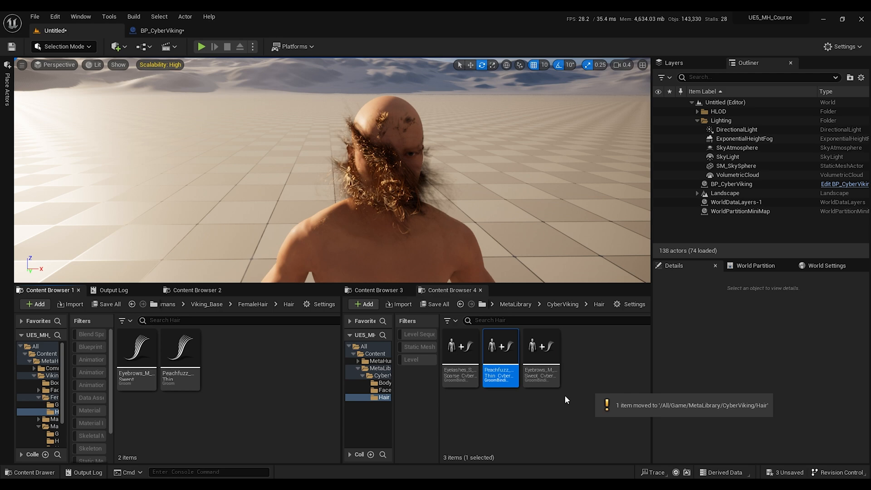
{"action": "left_click", "coordinate": [541, 358]}
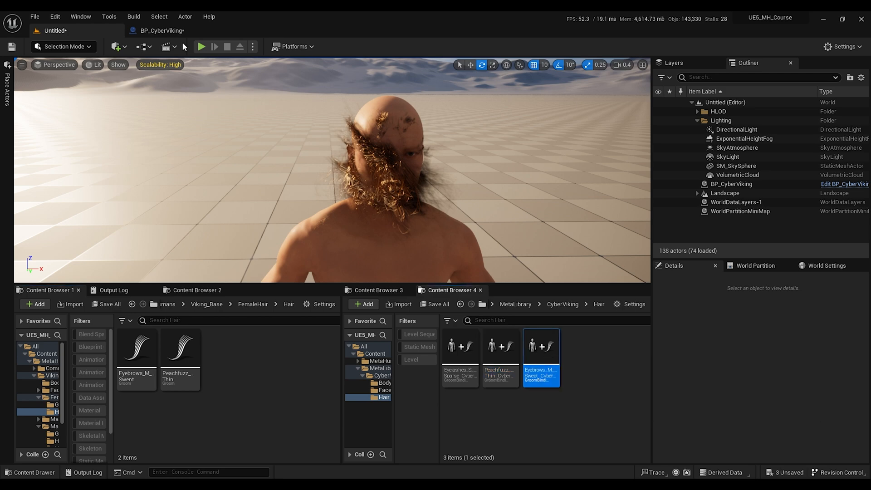
Step: Create a groom binding for the Hair_S_PulledBack groom targeting CyberViking_FaceMesh
{"action": "left_click", "coordinate": [751, 352]}
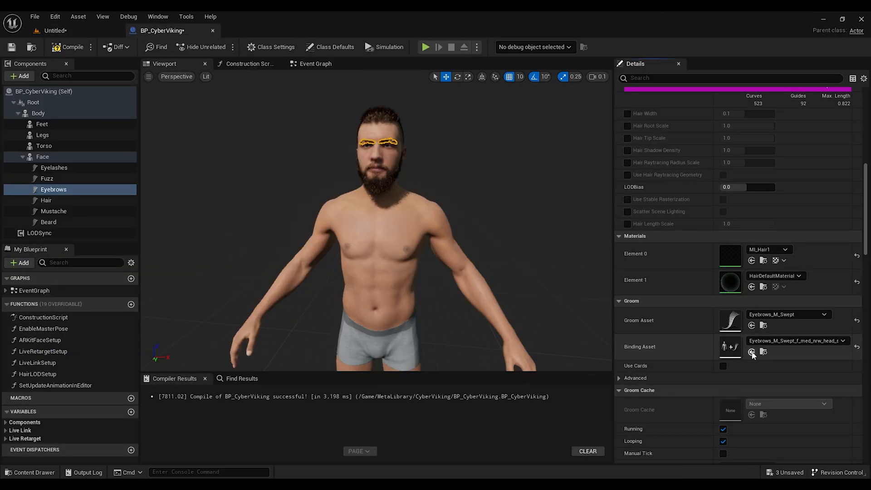
{"action": "left_click", "coordinate": [50, 200]}
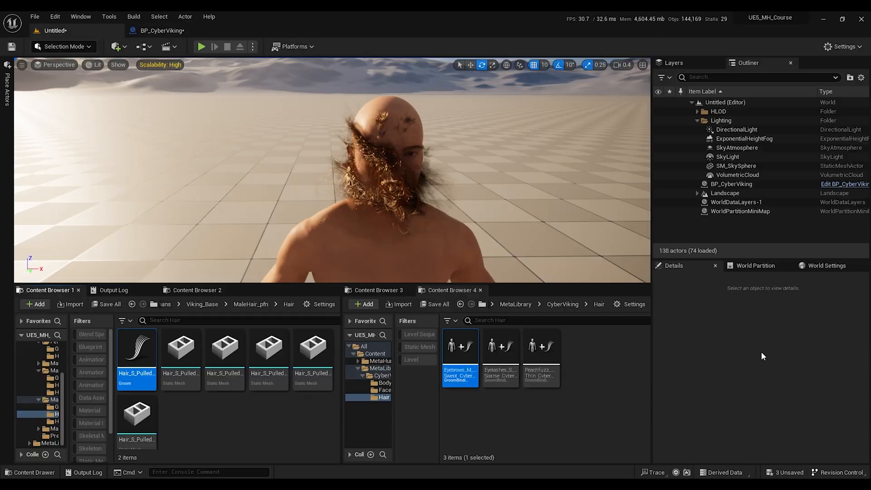
{"action": "right_click", "coordinate": [141, 358]}
{"action": "left_click", "coordinate": [173, 214]}
{"action": "left_click", "coordinate": [487, 265]}
{"action": "left_click", "coordinate": [517, 377]}
{"action": "left_click", "coordinate": [482, 346]}
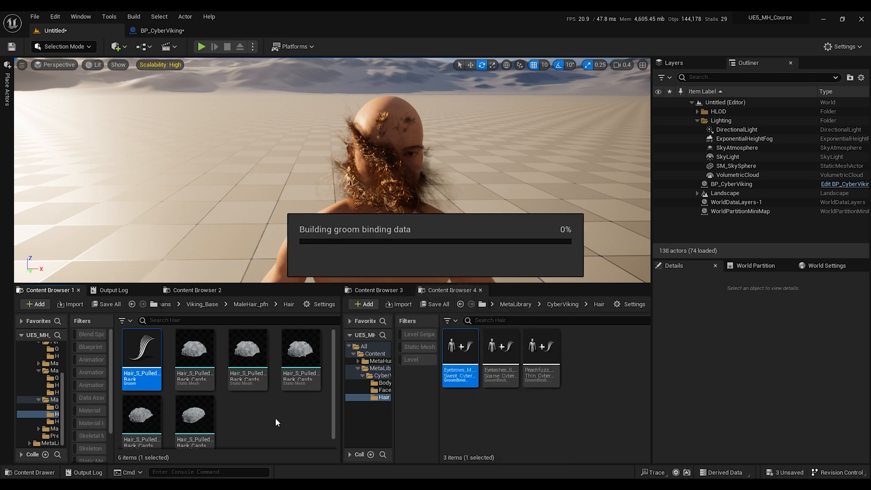
Step: Copy the new Hair_S_PulledBack binding asset into the CyberViking Hair folder
{"action": "left_click", "coordinate": [309, 30]}
{"action": "left_click_drag", "start_coordinate": [247, 415], "coordinate": [600, 362]}
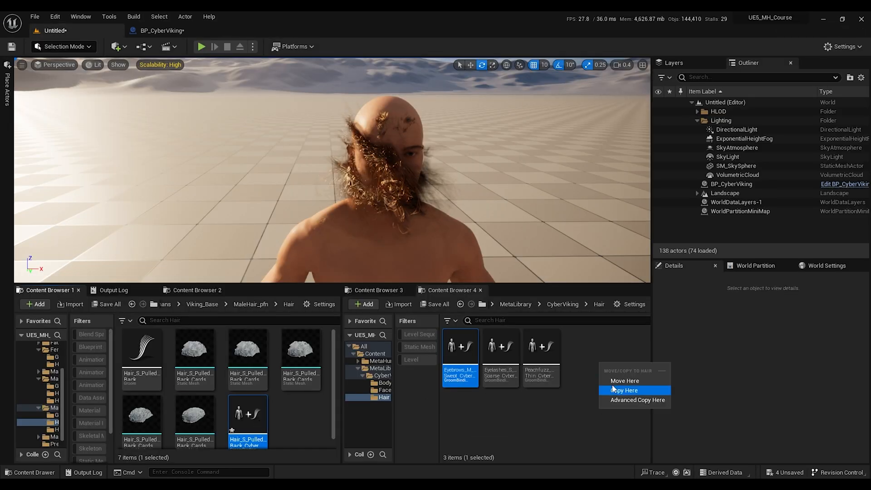
{"action": "left_click", "coordinate": [614, 381]}
{"action": "left_click", "coordinate": [587, 357]}
Step: Assign the copied hair binding as the Hair component's Binding Asset, then select the Mustache component
{"action": "left_click", "coordinate": [166, 31]}
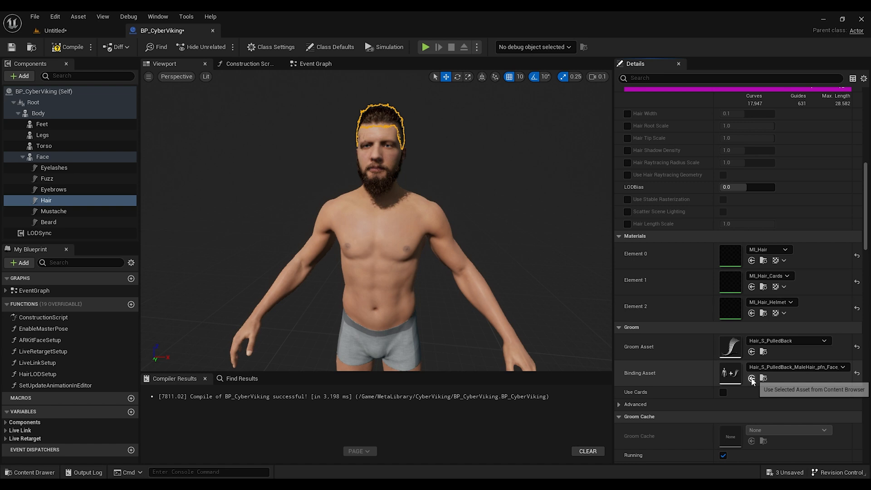
{"action": "left_click", "coordinate": [751, 378]}
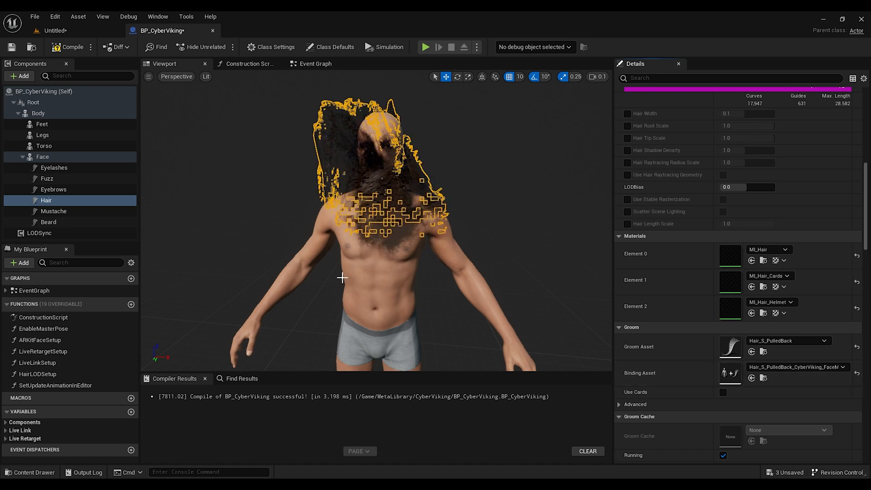
{"action": "left_click", "coordinate": [62, 211]}
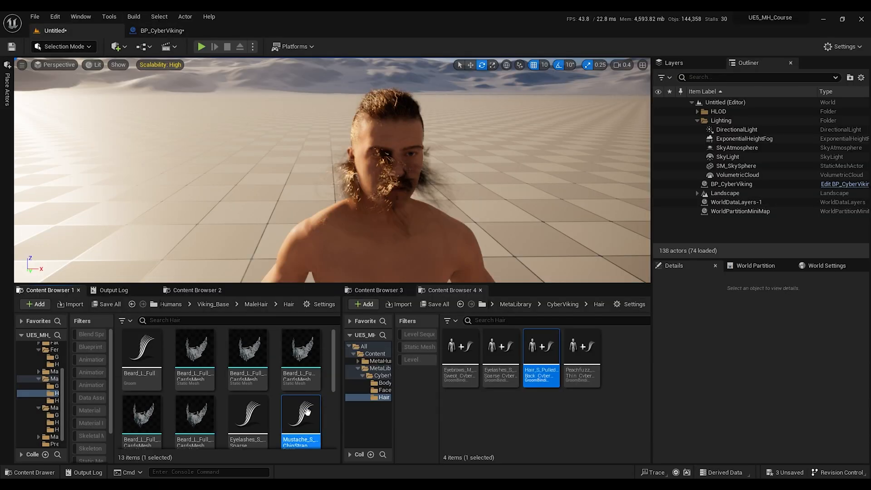
Step: Create a groom binding for the Mustache_S_ChinStrap groom targeting CyberViking_FaceMesh
{"action": "right_click", "coordinate": [306, 414]}
{"action": "left_click", "coordinate": [345, 150]}
{"action": "left_click", "coordinate": [482, 268]}
{"action": "left_click", "coordinate": [508, 372]}
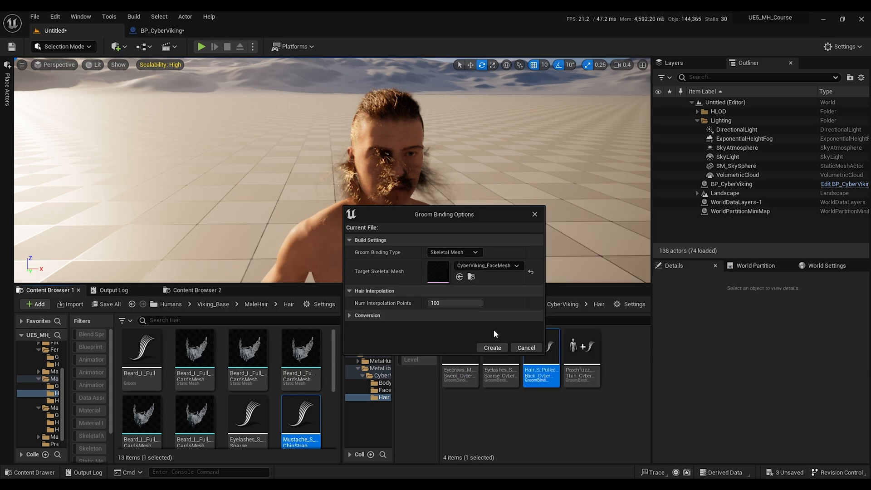
{"action": "left_click", "coordinate": [492, 348]}
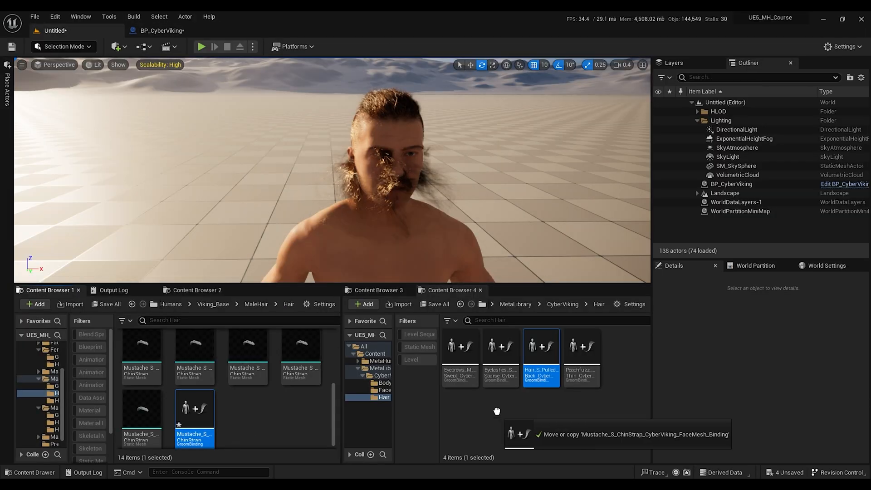
Step: Assign the mustache binding as the Mustache component's Binding Asset and select the Beard component
{"action": "left_click", "coordinate": [162, 30]}
{"action": "left_click", "coordinate": [752, 227]}
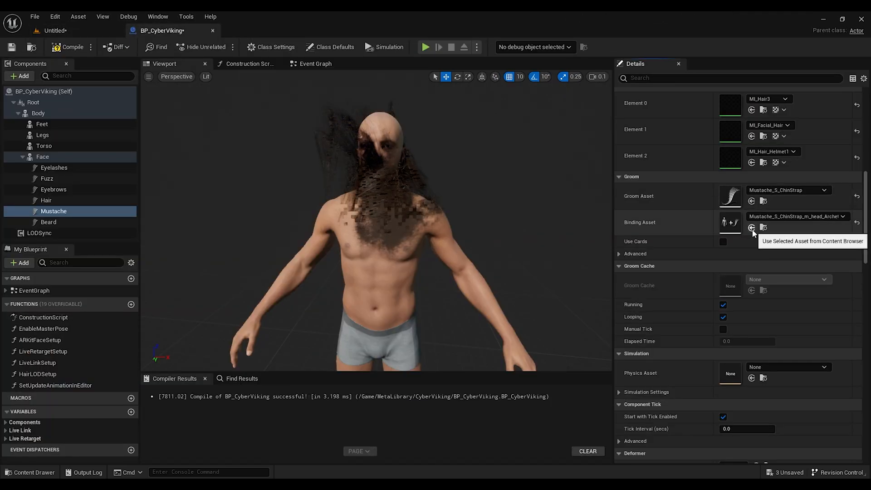
{"action": "left_click", "coordinate": [68, 223]}
Step: Create a groom binding for the Beard_L_Full groom targeting CyberViking_FaceMesh
{"action": "left_click", "coordinate": [90, 31]}
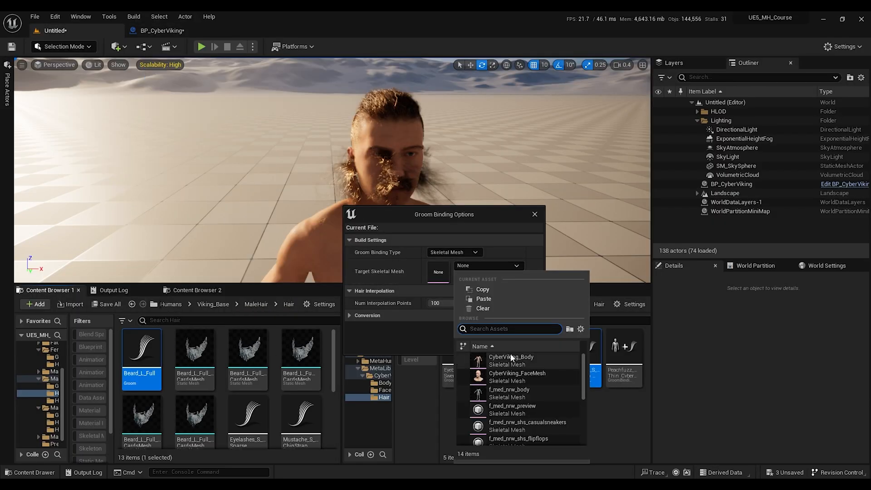
{"action": "left_click", "coordinate": [512, 357]}
{"action": "left_click", "coordinate": [485, 349]}
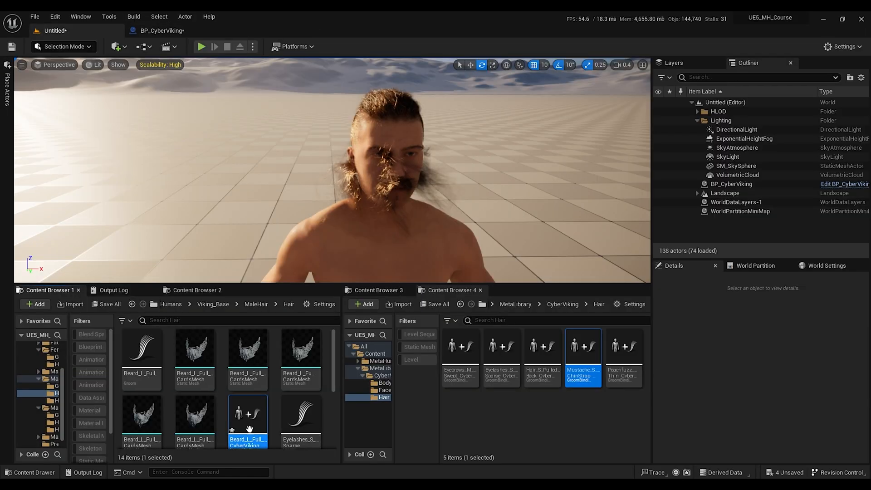
Step: Copy the Beard_L_Full binding into the CyberViking Hair folder and assign it as the Beard component's Binding Asset
{"action": "left_click_drag", "start_coordinate": [249, 429], "coordinate": [532, 427]}
{"action": "left_click", "coordinate": [602, 397]}
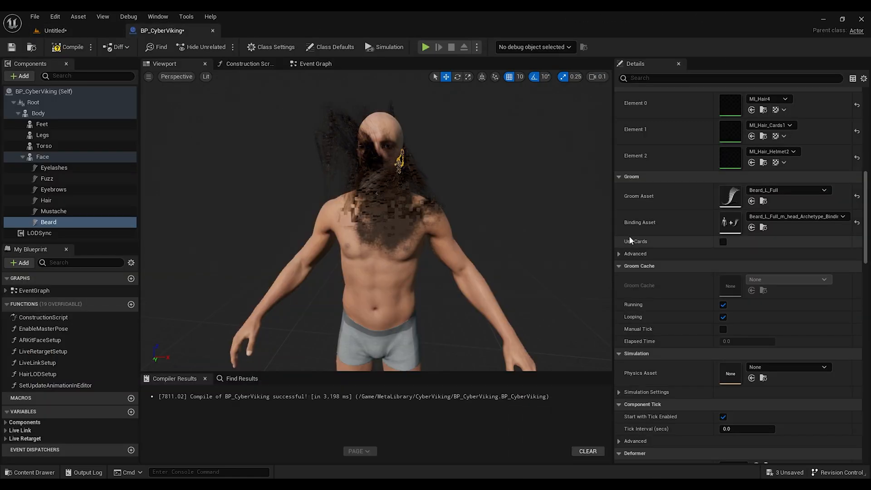
{"action": "left_click", "coordinate": [751, 228]}
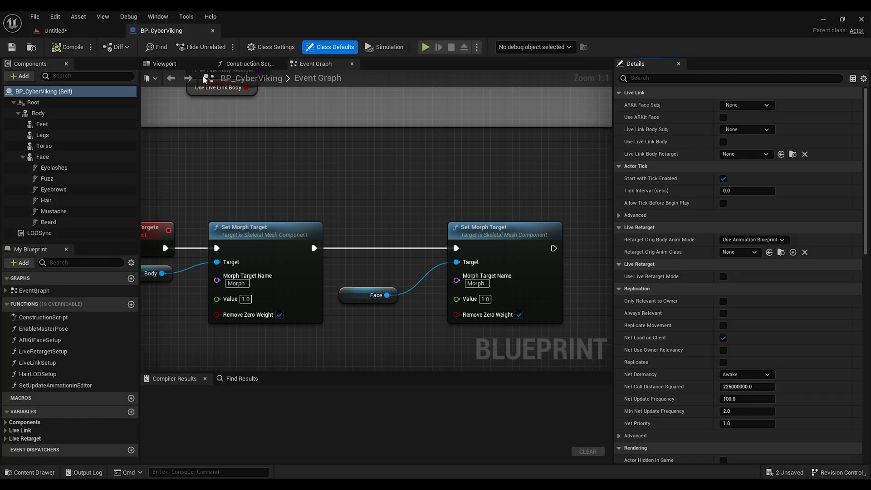
Step: Simulate the level to preview BP_CyberViking's face with its rebound grooms
{"action": "left_click", "coordinate": [172, 64]}
{"action": "key", "text": "w"}
{"action": "right_click_drag", "start_coordinate": [327, 188], "coordinate": [318, 166]}
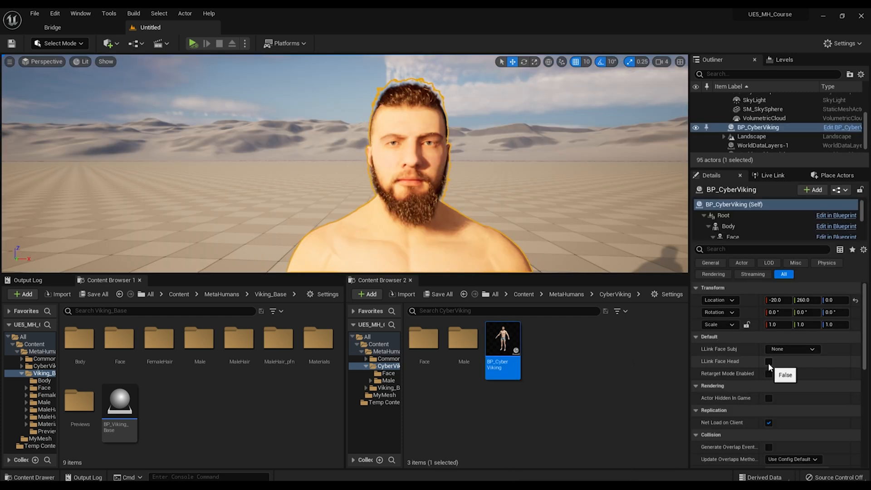
{"action": "left_click", "coordinate": [792, 349]}
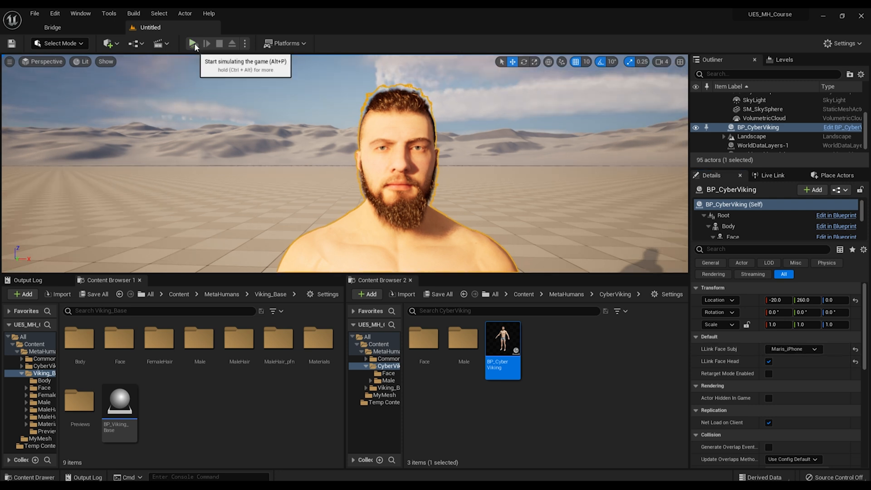
{"action": "key", "text": "alt+p"}
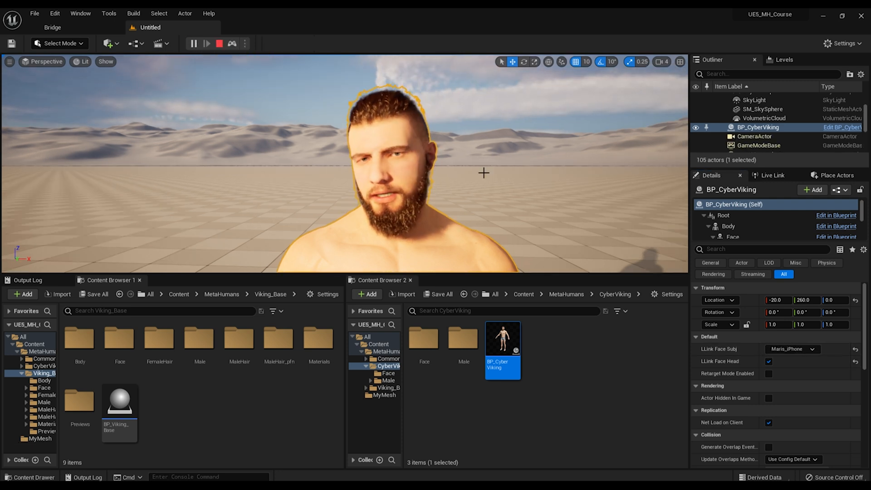
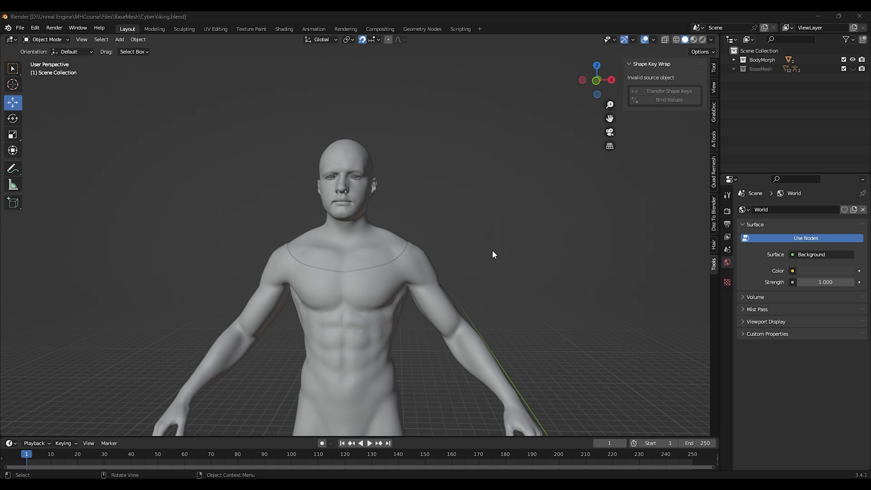
Step: Duplicate the BodyMorph collection and rename the copy LowPoly
{"action": "left_click", "coordinate": [764, 60]}
{"action": "right_click", "coordinate": [764, 59]}
{"action": "left_click", "coordinate": [734, 59]}
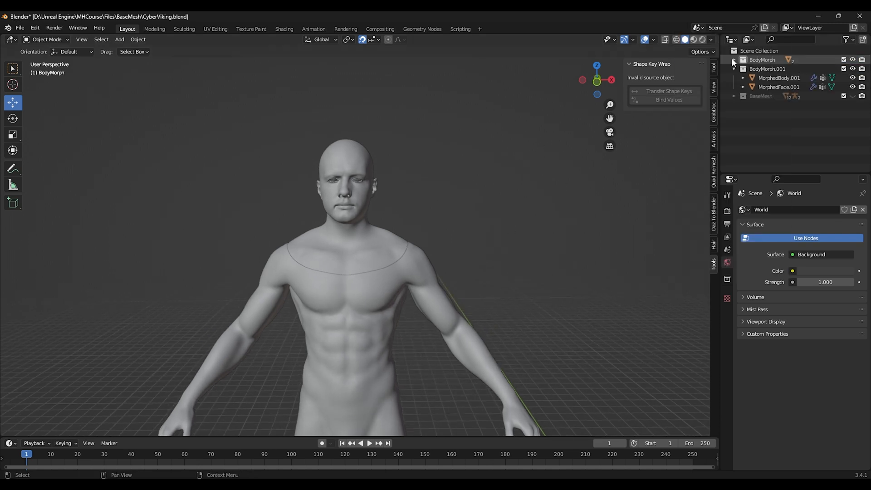
{"action": "double_click", "coordinate": [778, 69]}
{"action": "type", "text": "LowPoly"}
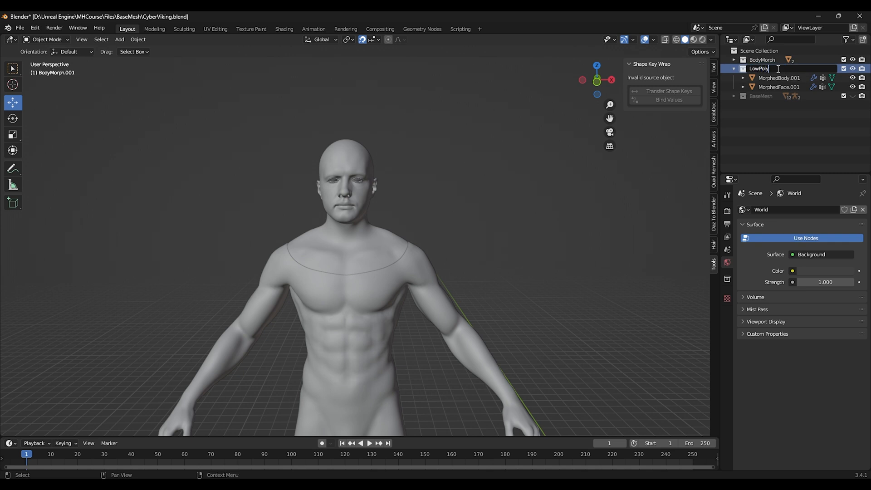
{"action": "key", "text": "Return"}
Step: On MorphedFace.001, delete all geometry except the faces assigned to the MI_HeadSynthesized_Baked.002 material
{"action": "middle_click_drag", "start_coordinate": [403, 234], "coordinate": [381, 236]}
{"action": "left_click", "coordinate": [349, 150]}
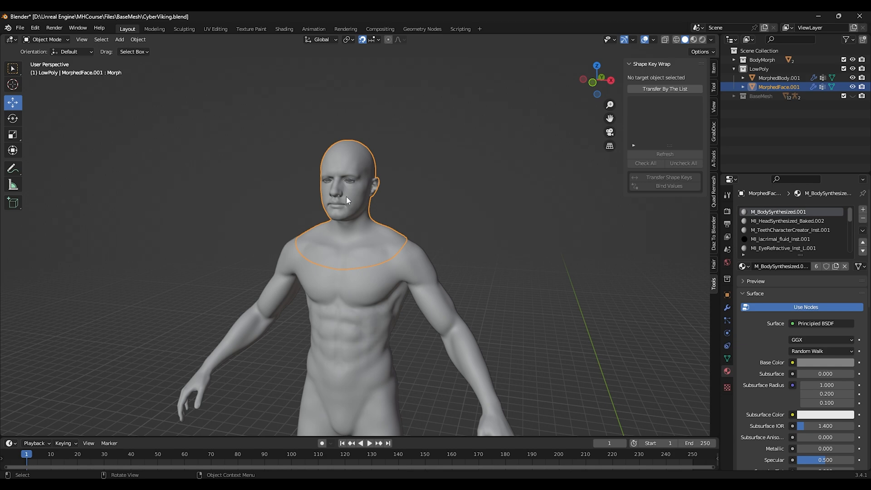
{"action": "key", "text": "Tab"}
{"action": "scroll", "coordinate": [346, 197], "scroll_direction": "up", "scroll_amount": 4}
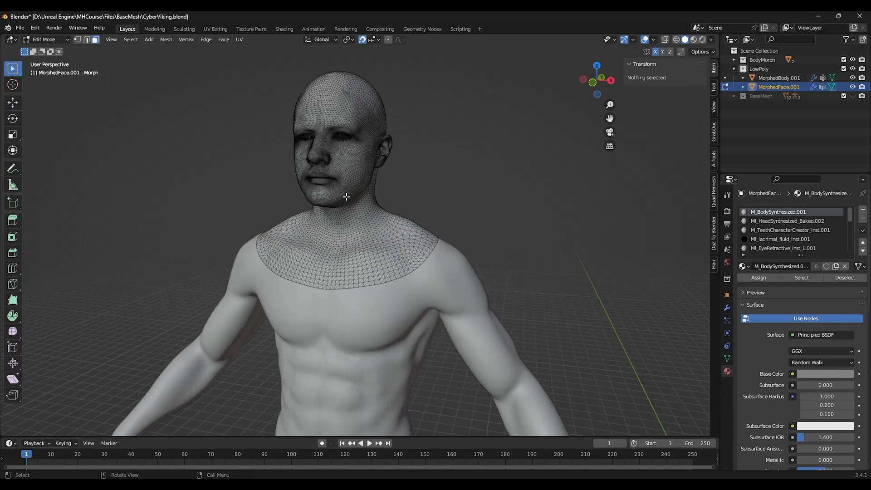
{"action": "left_click", "coordinate": [781, 221]}
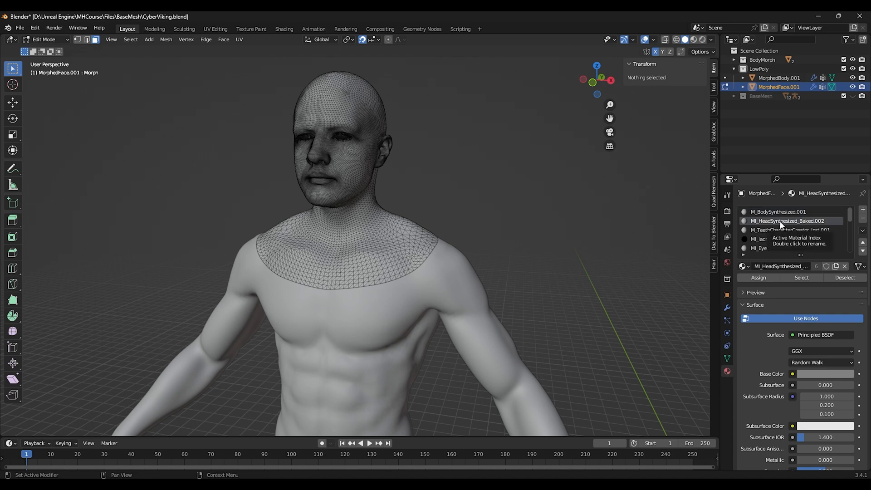
{"action": "left_click", "coordinate": [801, 278]}
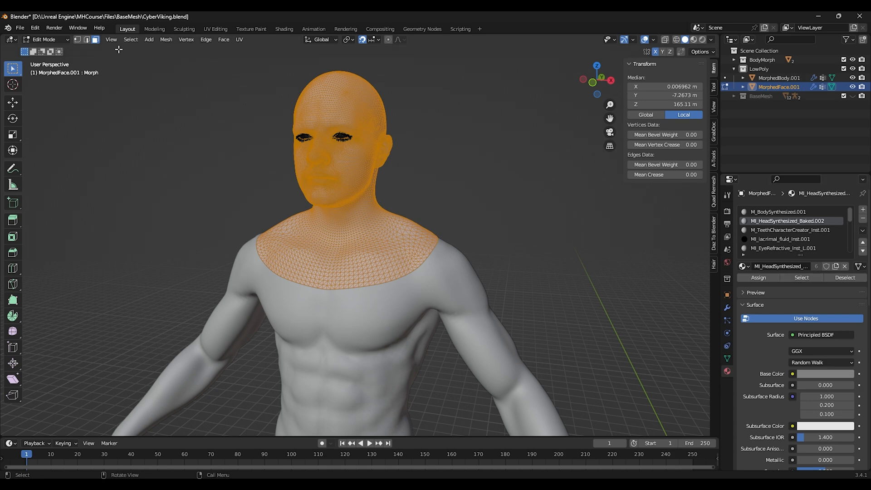
{"action": "left_click", "coordinate": [131, 41]}
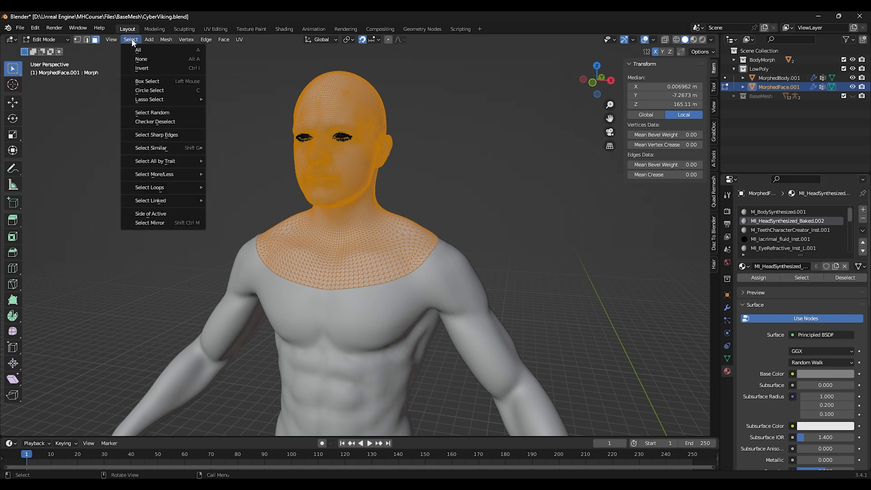
{"action": "left_click", "coordinate": [142, 68]}
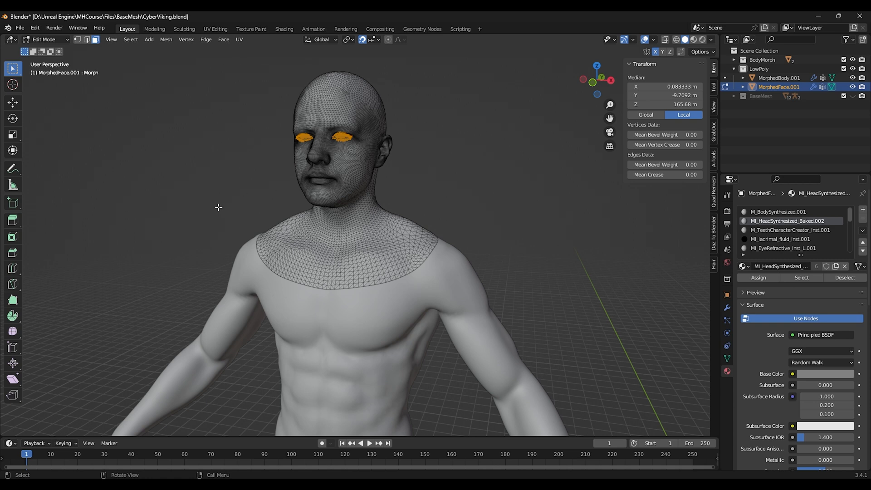
{"action": "key", "text": "x"}
{"action": "left_click", "coordinate": [214, 208]}
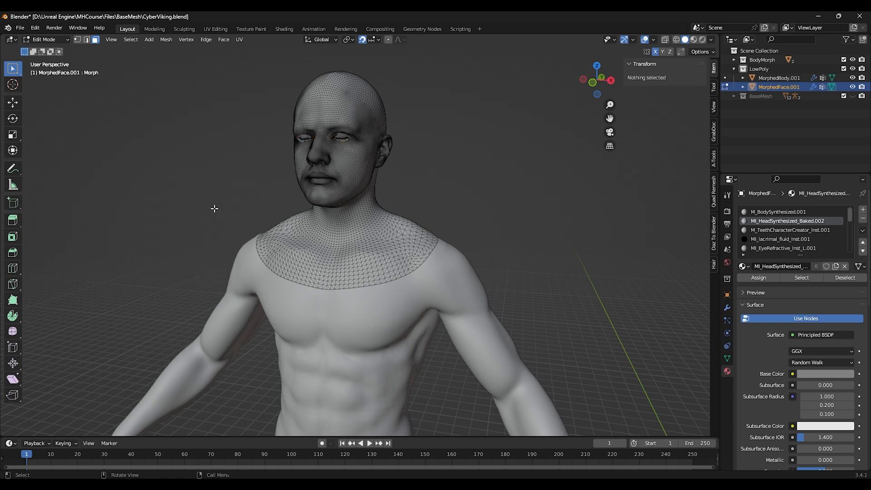
Step: Hide the BodyMorph collection and join MorphedFace.001 into MorphedBody.001
{"action": "left_click", "coordinate": [853, 59]}
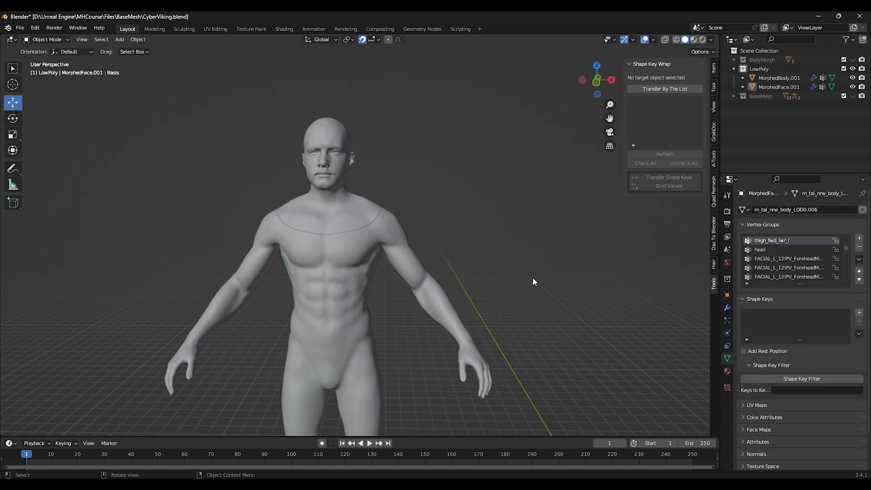
{"action": "middle_click_drag", "start_coordinate": [481, 280], "coordinate": [504, 264], "text": "shift"}
{"action": "left_click", "coordinate": [365, 199]}
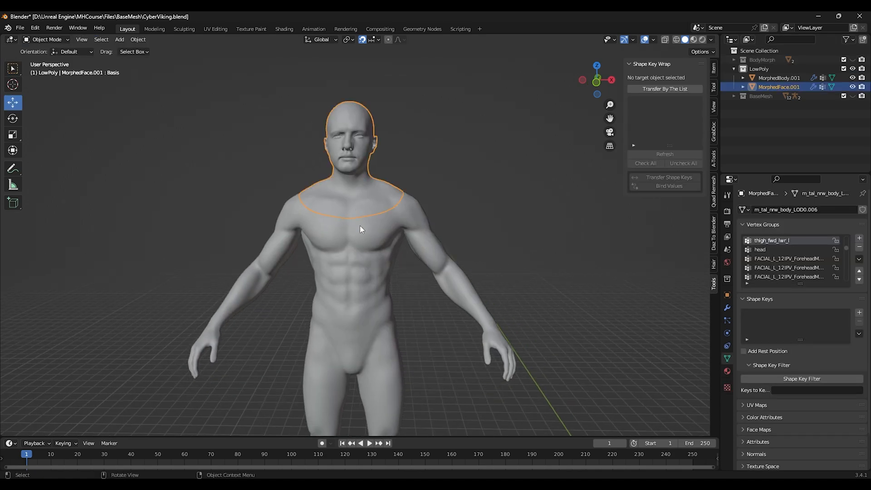
{"action": "left_click", "coordinate": [356, 255], "text": "shift"}
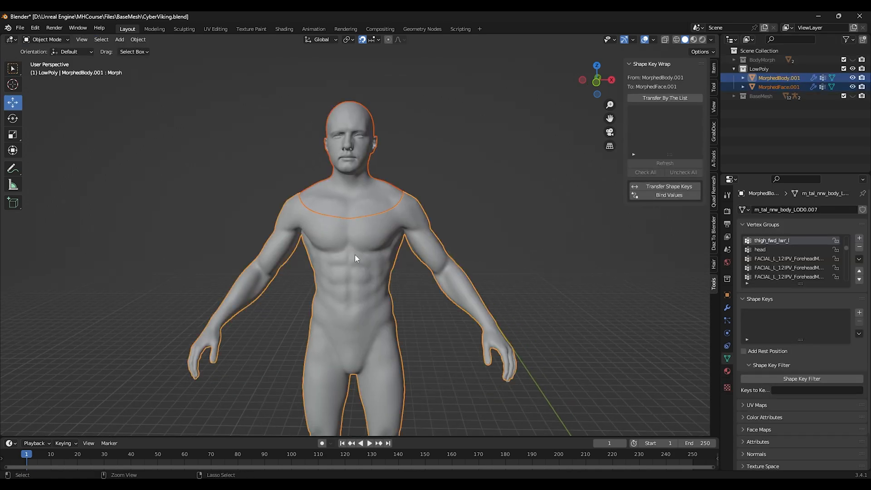
{"action": "key", "text": "ctrl+j"}
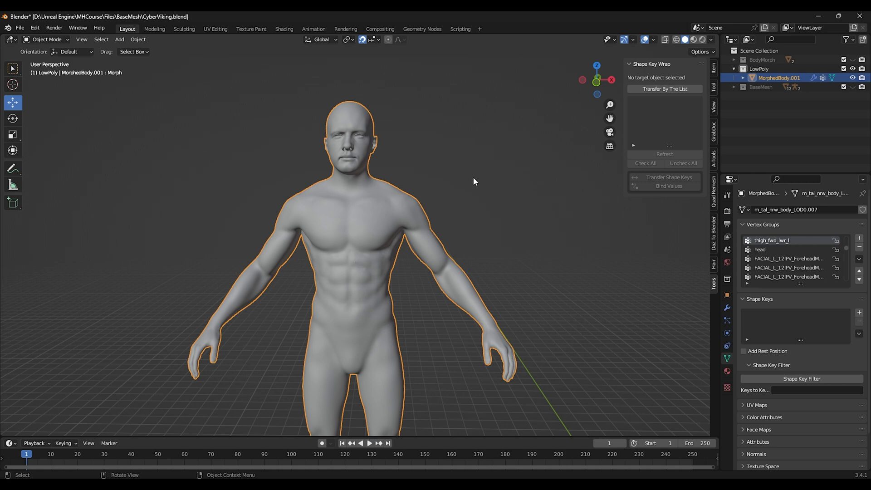
Step: In vertex mode, select the joined mesh's non-manifold vertices and merge them by distance
{"action": "key", "text": "Tab"}
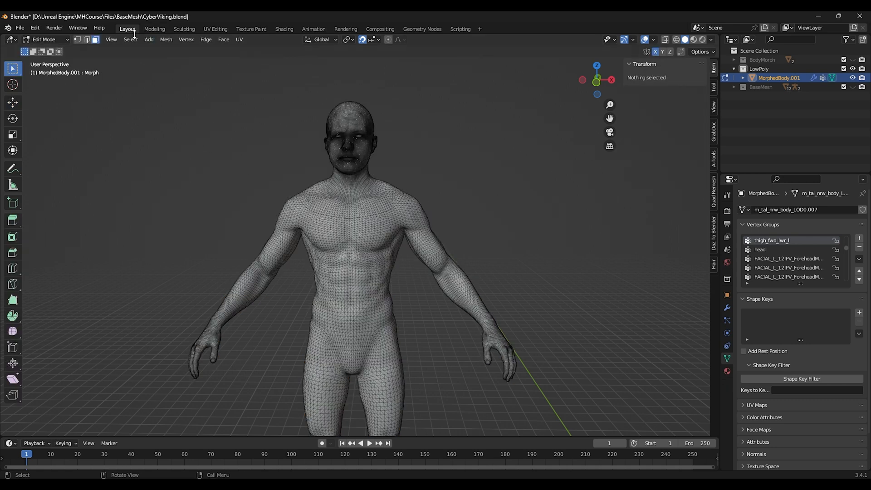
{"action": "left_click", "coordinate": [78, 40]}
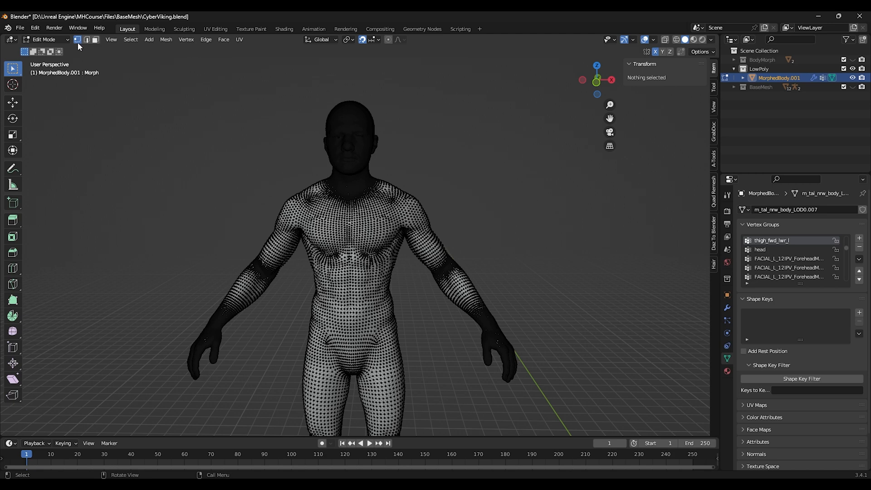
{"action": "left_click", "coordinate": [130, 39]}
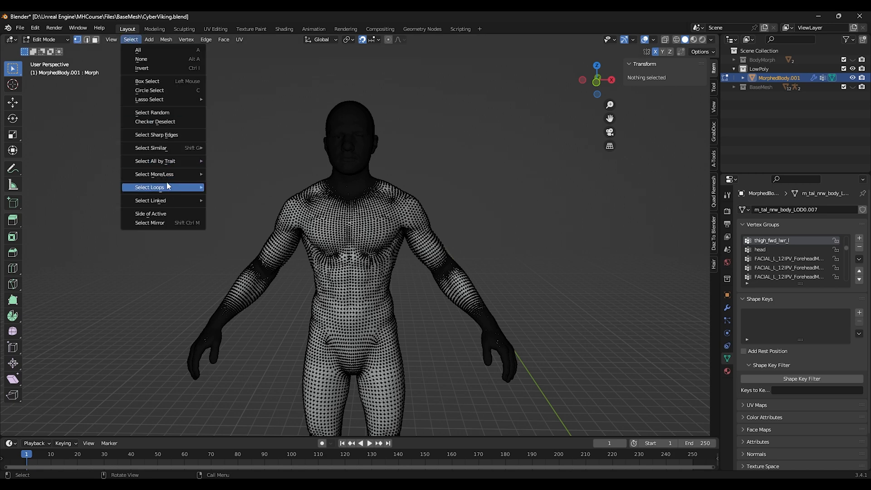
{"action": "mouse_move", "coordinate": [174, 164]}
{"action": "left_click", "coordinate": [235, 161]}
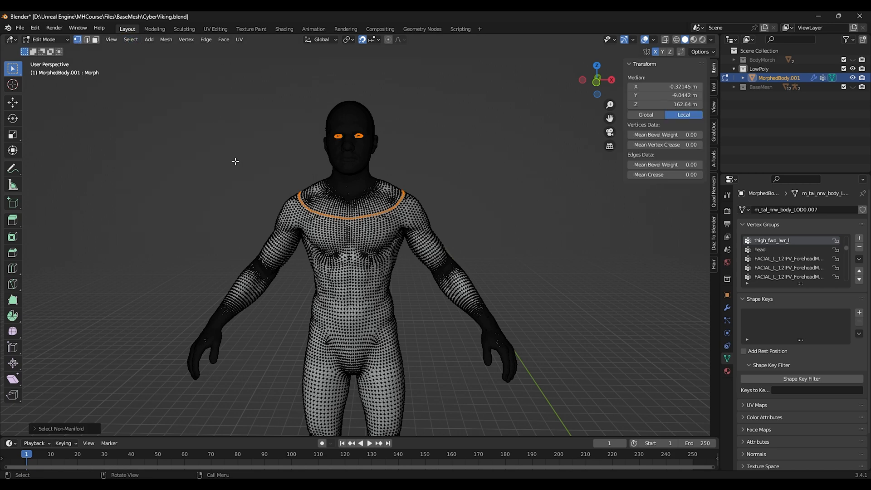
{"action": "left_click", "coordinate": [166, 40]}
{"action": "mouse_move", "coordinate": [200, 247]}
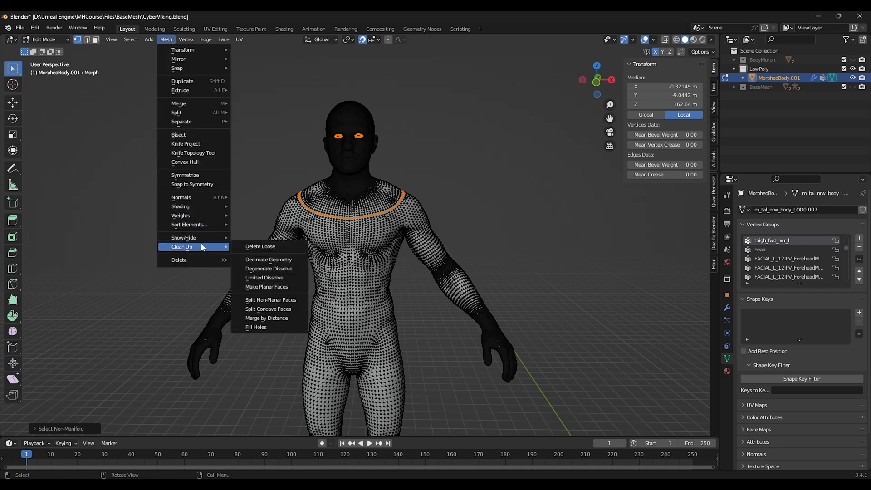
{"action": "left_click", "coordinate": [273, 320]}
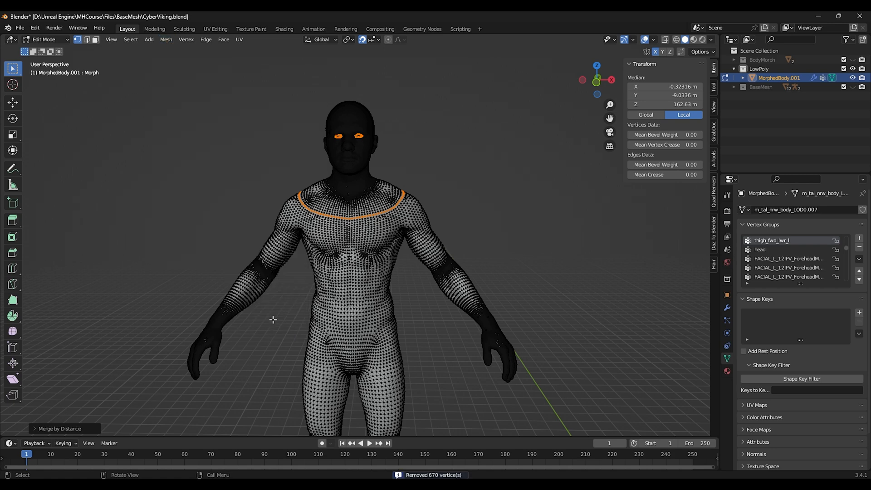
Step: Return to Object Mode and remove the mesh's unused material slots
{"action": "left_click", "coordinate": [56, 40]}
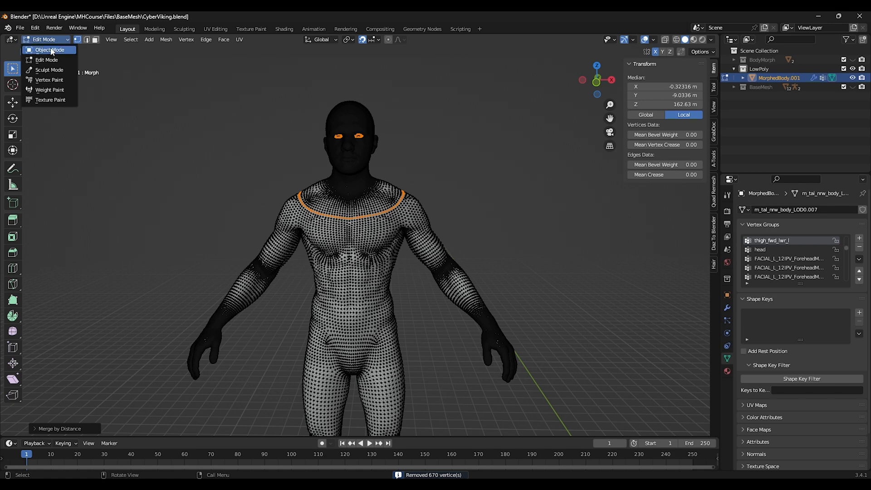
{"action": "left_click", "coordinate": [43, 49]}
{"action": "left_click", "coordinate": [728, 371]}
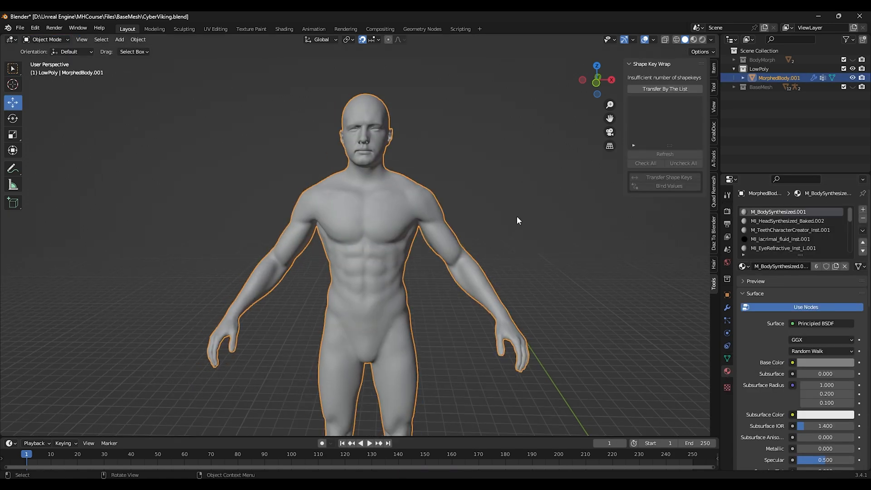
{"action": "left_click", "coordinate": [862, 230]}
{"action": "left_click", "coordinate": [820, 268]}
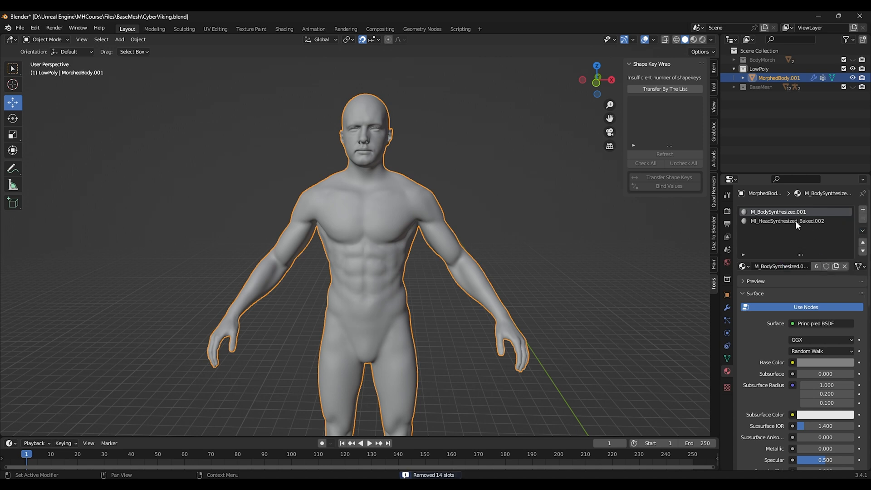
Step: Rename MorphedBody.001 as LowPolyMesh
{"action": "double_click", "coordinate": [773, 78]}
{"action": "type", "text": "LowPolyMesh"}
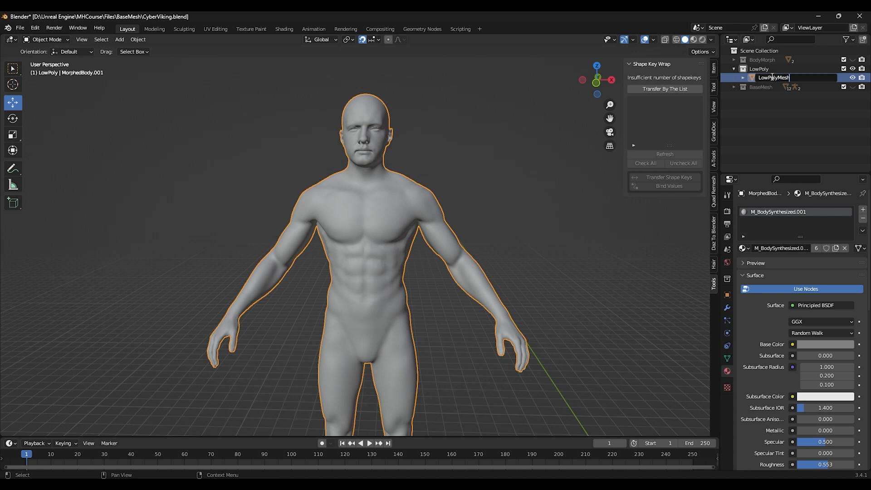
{"action": "key", "text": "Return"}
Step: Duplicate the LowPoly collection and rename the copy HighPoly
{"action": "right_click", "coordinate": [758, 69]}
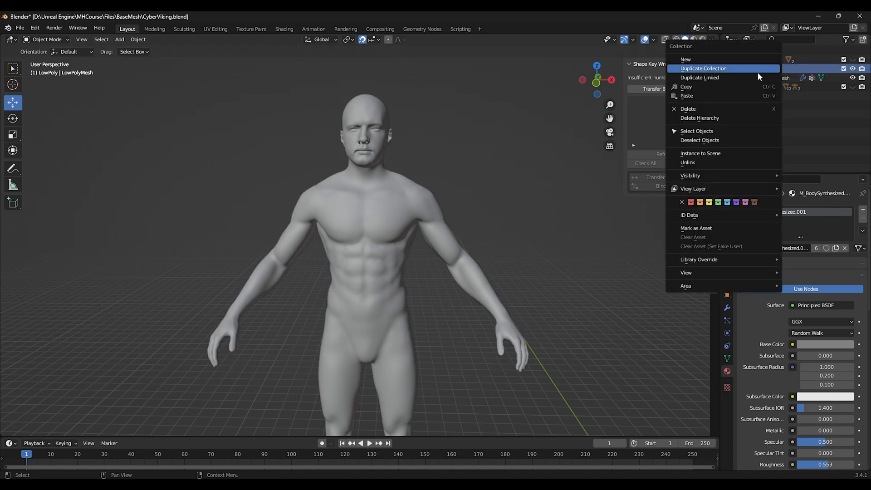
{"action": "left_click", "coordinate": [760, 69]}
{"action": "double_click", "coordinate": [760, 91]}
{"action": "left_click", "coordinate": [783, 88]}
{"action": "key", "text": "BackSpace"}
{"action": "key", "text": "BackSpace"}
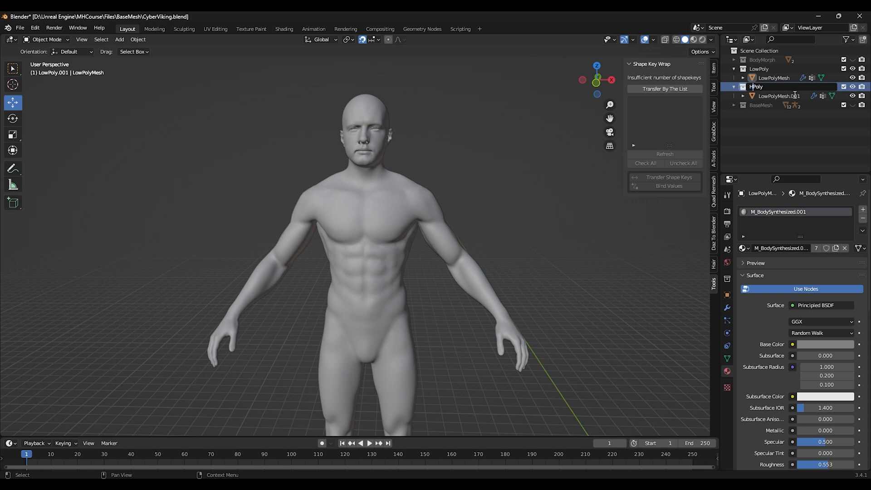
Step: Rename the mesh inside the HighPoly collection as HighPolyMesh
{"action": "left_click", "coordinate": [795, 96]}
{"action": "double_click", "coordinate": [795, 96]}
{"action": "type", "text": "High"}
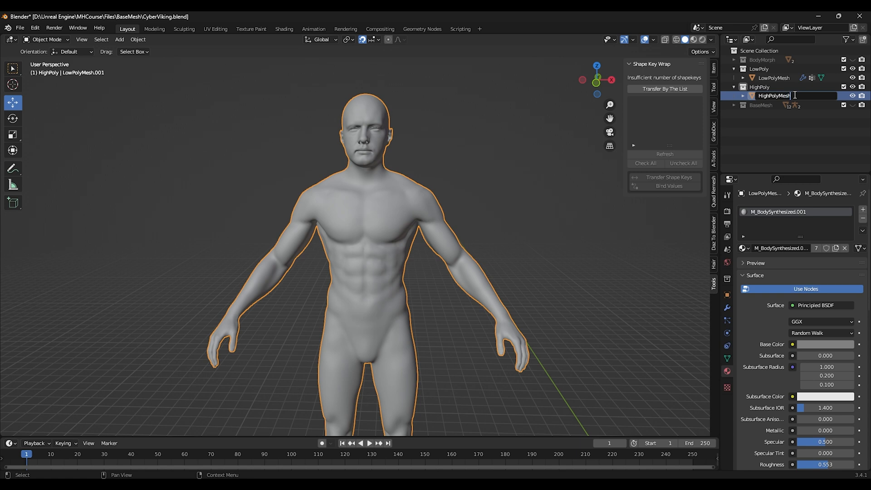
{"action": "key", "text": "Return"}
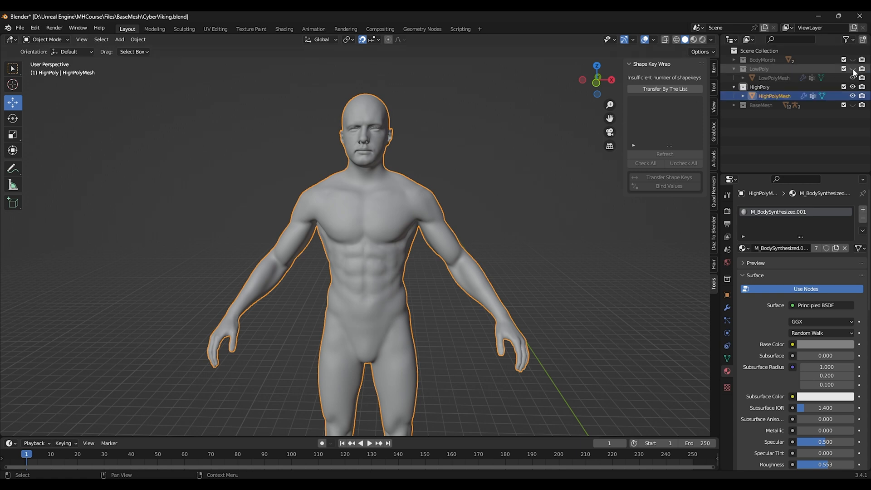
{"action": "left_click", "coordinate": [733, 69]}
{"action": "left_click", "coordinate": [767, 78]}
{"action": "left_click", "coordinate": [767, 87]}
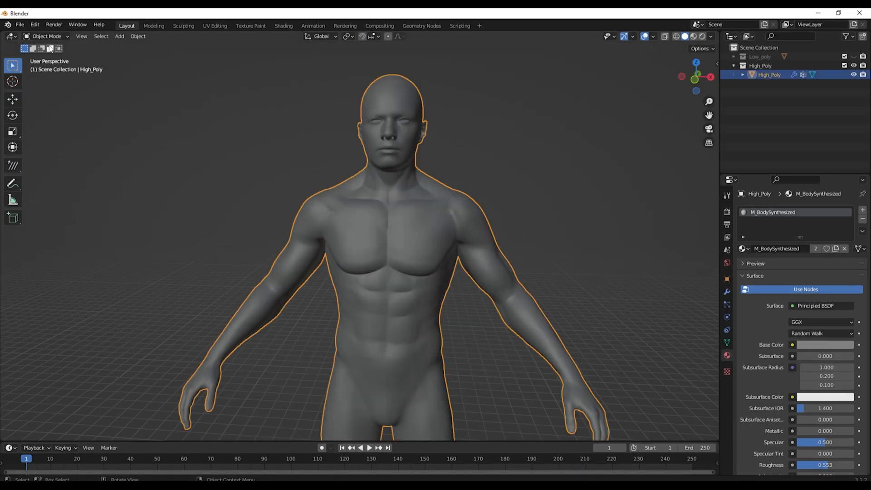
{"action": "left_click", "coordinate": [49, 36]}
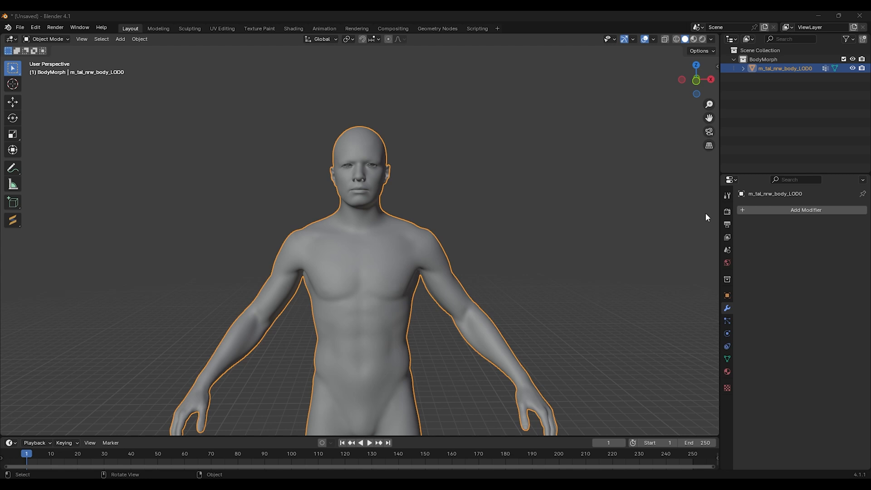
Step: Add a Weighted Normal modifier to m_tal_nrw_body_LOD0 and apply it
{"action": "left_click", "coordinate": [803, 210]}
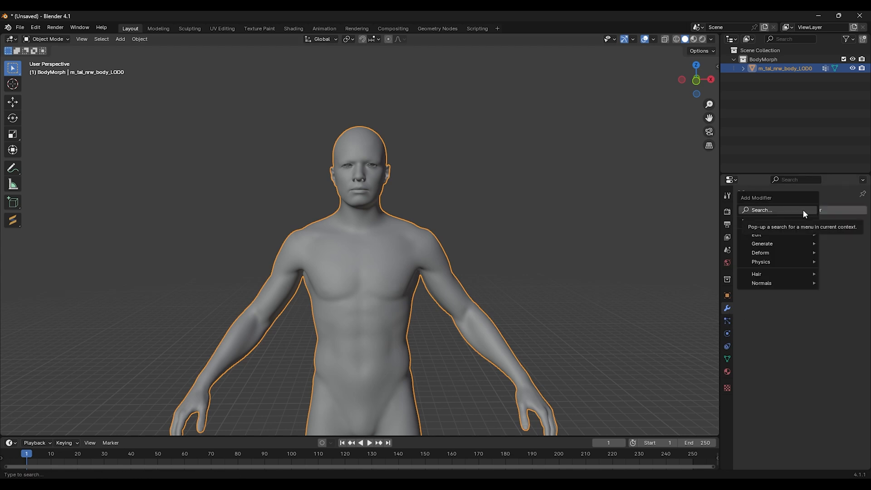
{"action": "left_click", "coordinate": [804, 209]}
{"action": "type", "text": "normal"}
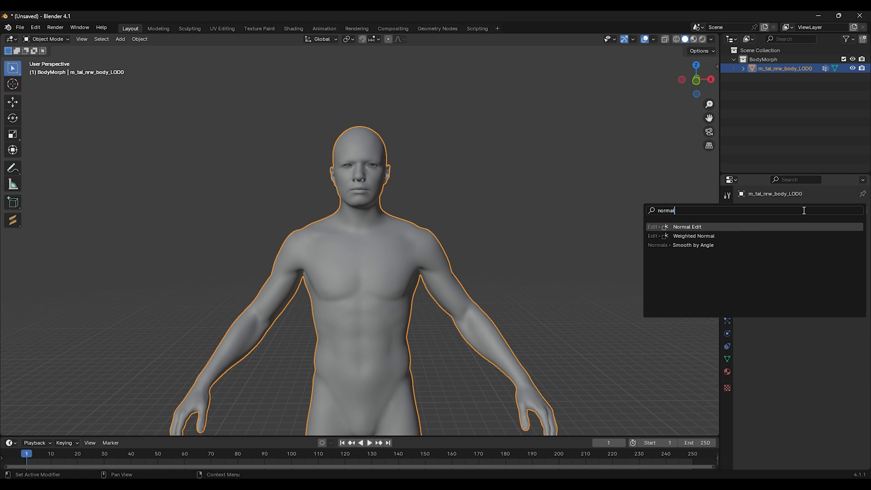
{"action": "left_click", "coordinate": [700, 236]}
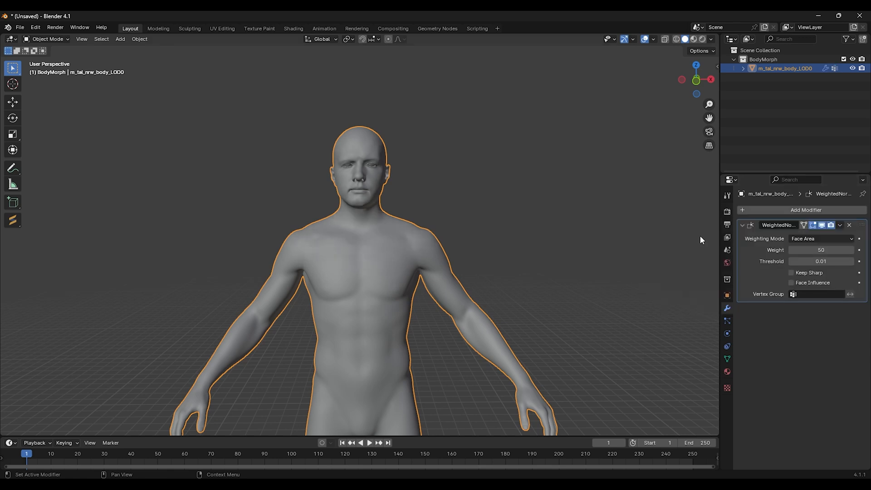
{"action": "left_click", "coordinate": [840, 224]}
{"action": "left_click", "coordinate": [813, 238]}
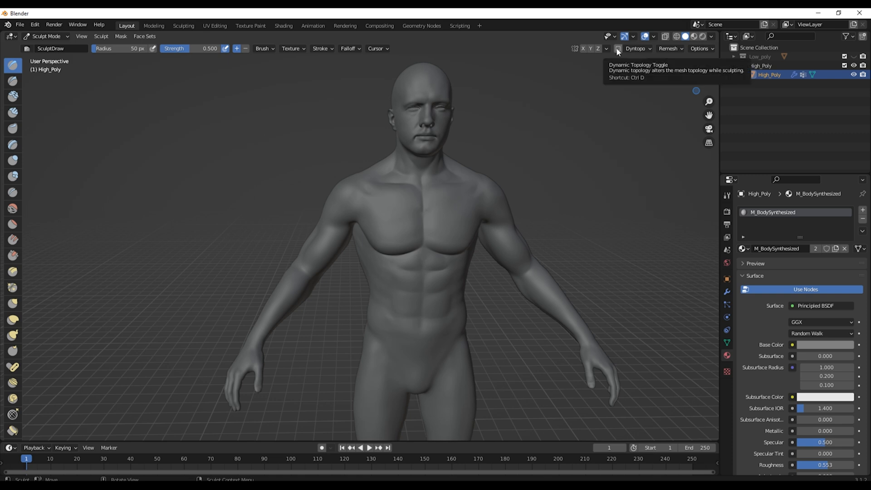
Step: Enable Dynamic Topology and sculpt a stroke on the chest with the Draw brush
{"action": "left_click", "coordinate": [617, 49]}
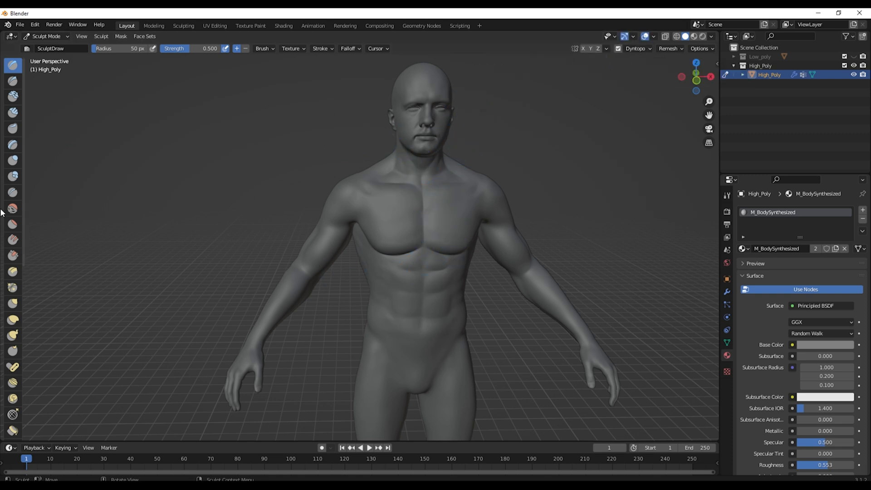
{"action": "middle_click_drag", "start_coordinate": [410, 202], "coordinate": [395, 192]}
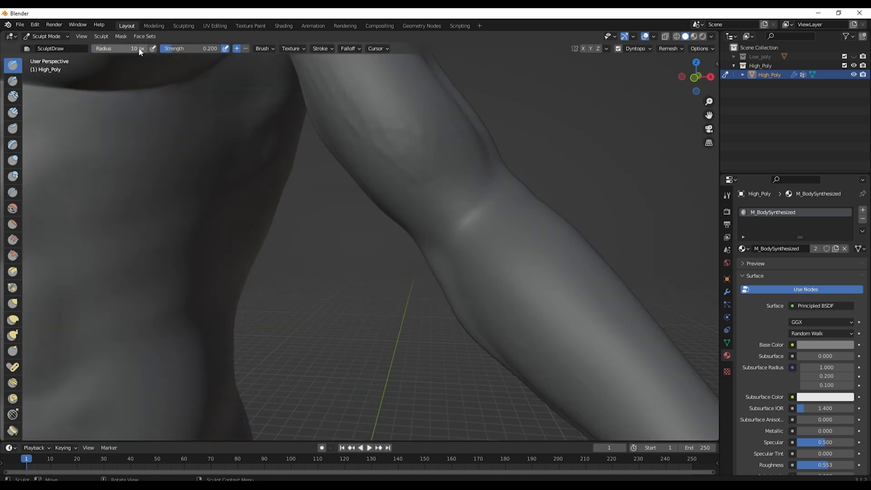
Step: Set the Draw brush radius to 10 px and sculpt detail strokes on the arm and shoulder
{"action": "left_click", "coordinate": [138, 48]}
{"action": "type", "text": "10"}
{"action": "key", "text": "Return"}
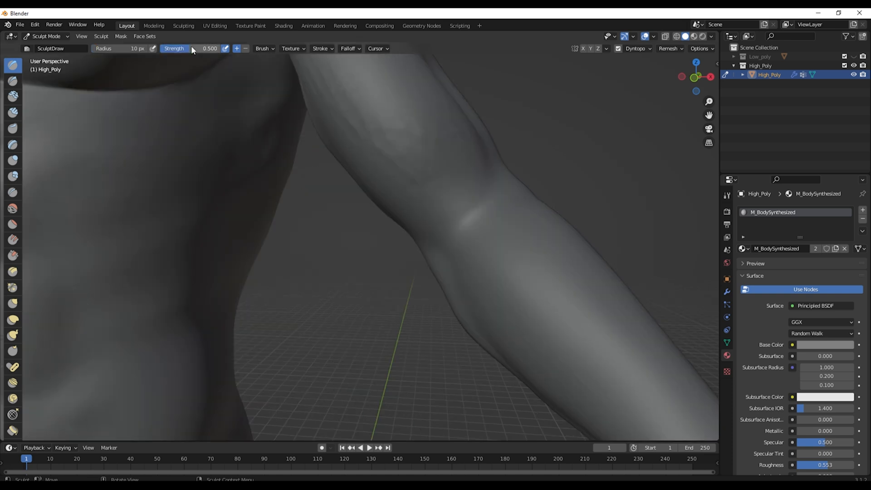
{"action": "scroll", "coordinate": [405, 118], "scroll_direction": "up", "scroll_amount": 3}
{"action": "left_click_drag", "start_coordinate": [405, 119], "coordinate": [461, 164]}
{"action": "scroll", "coordinate": [512, 216], "scroll_direction": "down", "scroll_amount": 4}
{"action": "middle_click_drag", "start_coordinate": [399, 135], "coordinate": [410, 142]}
{"action": "scroll", "coordinate": [410, 142], "scroll_direction": "up", "scroll_amount": 2}
{"action": "left_click_drag", "start_coordinate": [412, 144], "coordinate": [407, 132]}
{"action": "scroll", "coordinate": [413, 150], "scroll_direction": "down", "scroll_amount": 2}
{"action": "middle_click_drag", "start_coordinate": [413, 150], "coordinate": [366, 182]}
{"action": "middle_click_drag", "start_coordinate": [310, 160], "coordinate": [218, 149]}
Step: Switch to the Crease brush, set its radius to 20 px, and carve creases along the chest and abdomen
{"action": "left_click", "coordinate": [45, 36]}
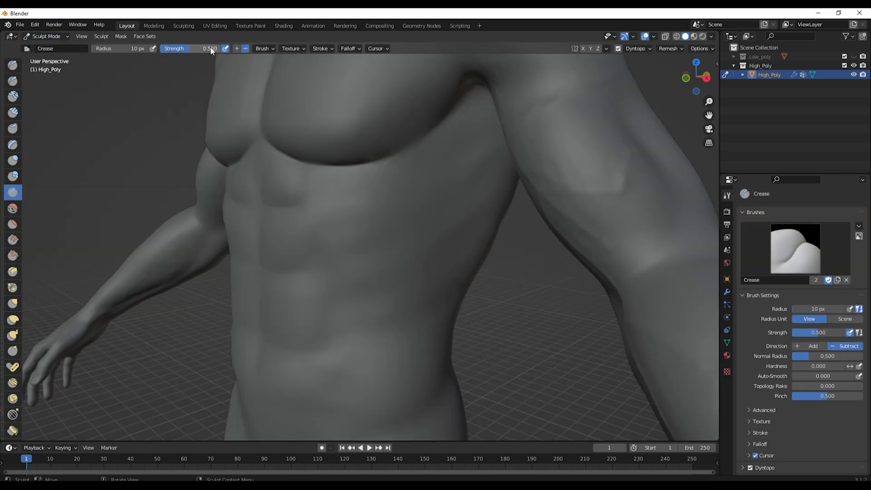
{"action": "left_click_drag", "start_coordinate": [385, 192], "coordinate": [447, 160]}
{"action": "middle_click_drag", "start_coordinate": [347, 255], "coordinate": [321, 258]}
{"action": "double_click", "coordinate": [120, 49]}
{"action": "type", "text": "20"}
{"action": "key", "text": "Return"}
{"action": "left_click_drag", "start_coordinate": [316, 262], "coordinate": [455, 198]}
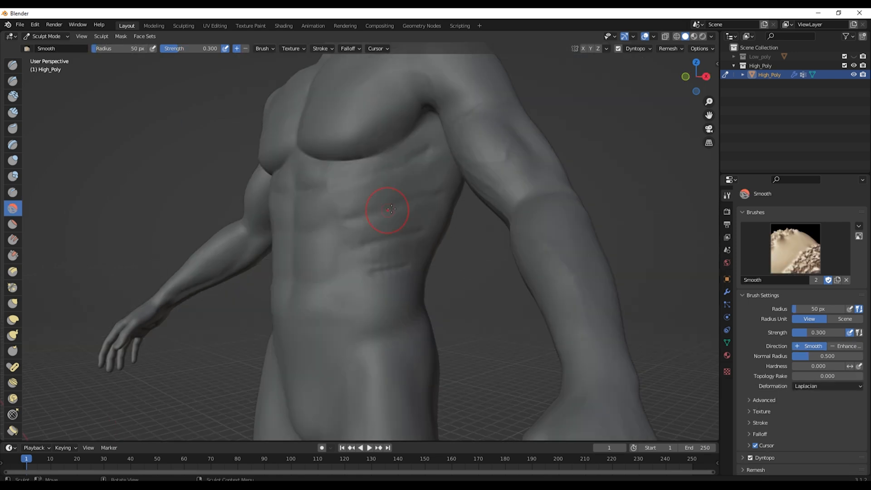
{"action": "middle_click_drag", "start_coordinate": [389, 208], "coordinate": [417, 205]}
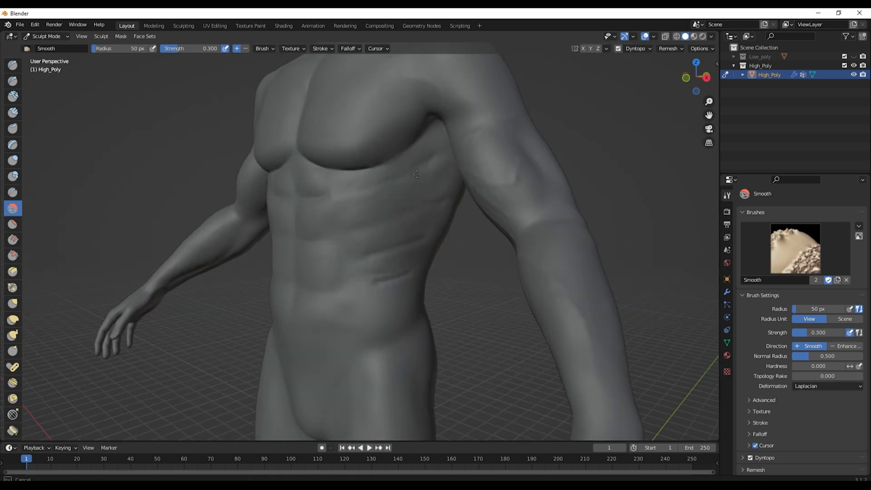
Step: Set the Crease brush strength to 0.1 and deepen the creases between the chest and abdominal muscles
{"action": "left_click", "coordinate": [13, 193]}
{"action": "double_click", "coordinate": [192, 49]}
{"action": "type", "text": "0.1"}
{"action": "key", "text": "Return"}
{"action": "scroll", "coordinate": [317, 190], "scroll_direction": "up", "scroll_amount": 2}
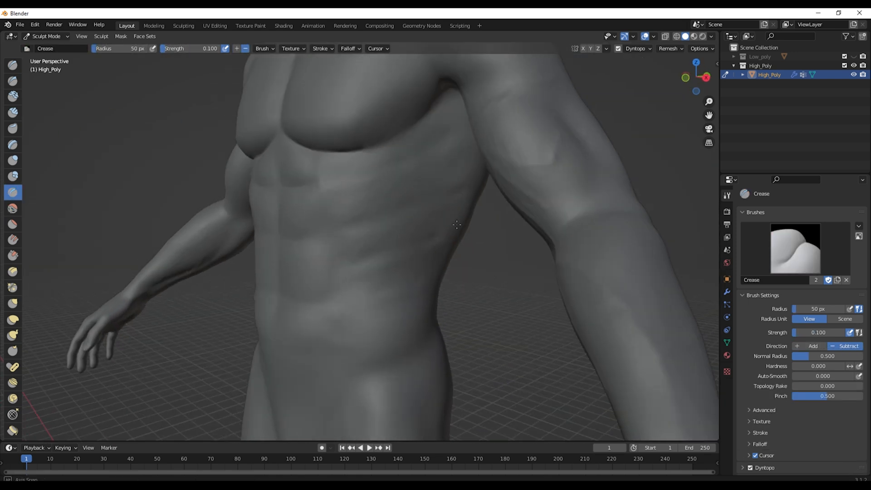
{"action": "middle_click_drag", "start_coordinate": [308, 186], "coordinate": [356, 187]}
{"action": "left_click_drag", "start_coordinate": [314, 249], "coordinate": [278, 248]}
Step: Smooth the torso and back with the Smooth brush, undoing the last stroke
{"action": "left_click", "coordinate": [12, 208]}
{"action": "scroll", "coordinate": [335, 218], "scroll_direction": "down", "scroll_amount": 1}
{"action": "middle_click_drag", "start_coordinate": [336, 218], "coordinate": [343, 197]}
{"action": "left_click_drag", "start_coordinate": [379, 171], "coordinate": [366, 164]}
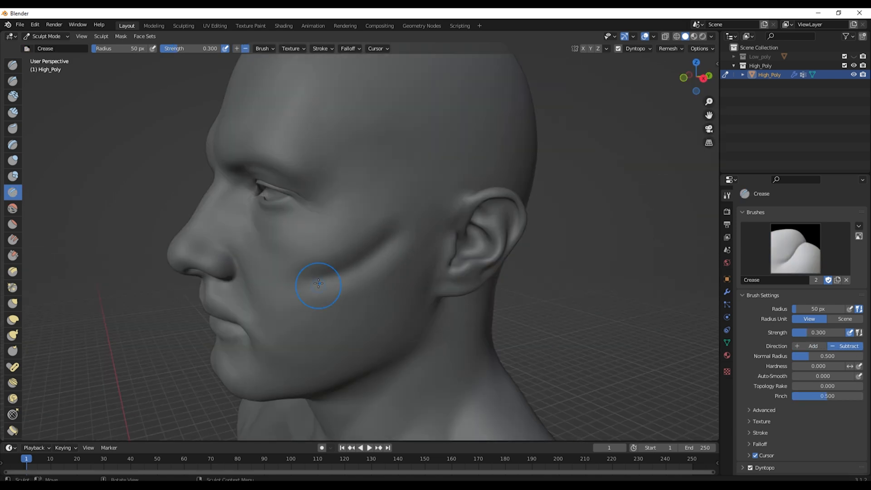
{"action": "key", "text": "ctrl+z"}
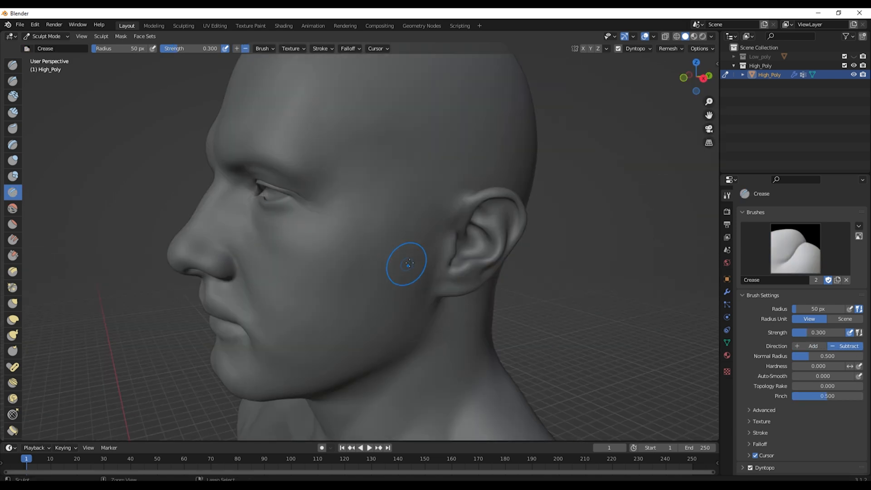
Step: Set the Crease brush radius to 20 px and carve crease lines across the cheek and temple
{"action": "left_click", "coordinate": [130, 48]}
{"action": "left_click_drag", "start_coordinate": [279, 272], "coordinate": [398, 234]}
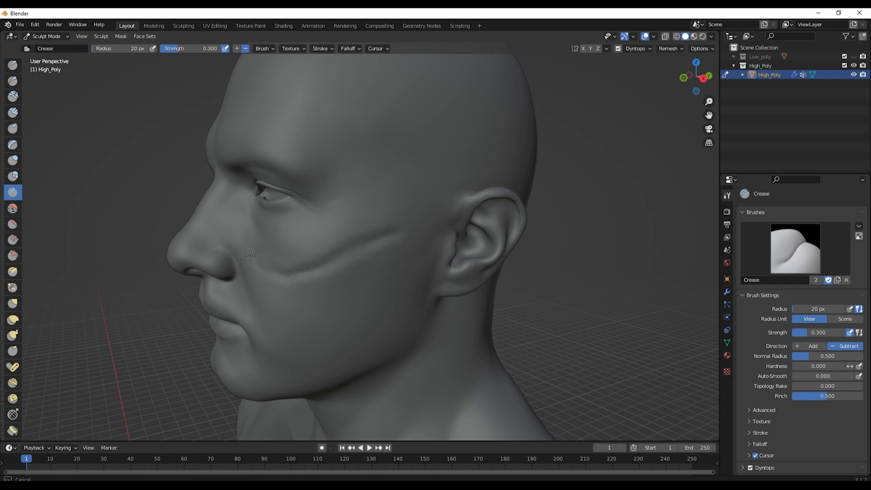
{"action": "mouse_move", "coordinate": [268, 270]}
{"action": "middle_mouse_down"}
{"action": "mouse_move", "coordinate": [342, 266]}
{"action": "mouse_move", "coordinate": [374, 175]}
{"action": "middle_mouse_up"}
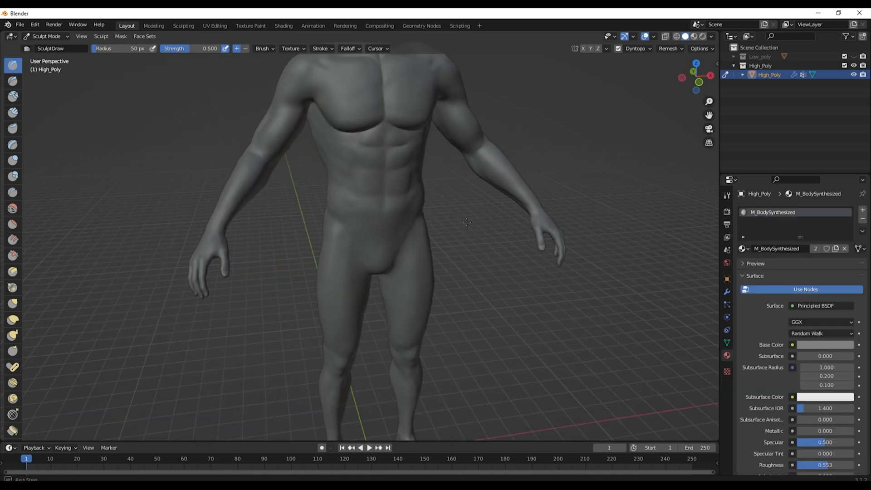
{"action": "middle_click_drag", "start_coordinate": [467, 222], "coordinate": [435, 209]}
{"action": "middle_click_drag", "start_coordinate": [381, 136], "coordinate": [416, 245], "text": "shift"}
Step: Sculpt additional strokes across the chest with the Draw brush
{"action": "scroll", "coordinate": [375, 215], "scroll_direction": "up", "scroll_amount": 2}
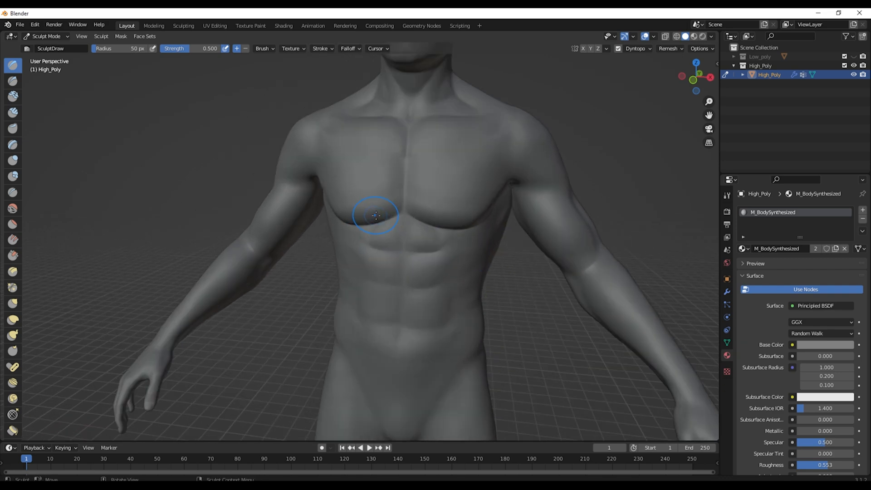
{"action": "middle_click_drag", "start_coordinate": [398, 189], "coordinate": [328, 222]}
{"action": "scroll", "coordinate": [435, 175], "scroll_direction": "up", "scroll_amount": 1}
{"action": "scroll", "coordinate": [429, 176], "scroll_direction": "down", "scroll_amount": 2}
{"action": "middle_click_drag", "start_coordinate": [383, 188], "coordinate": [301, 195]}
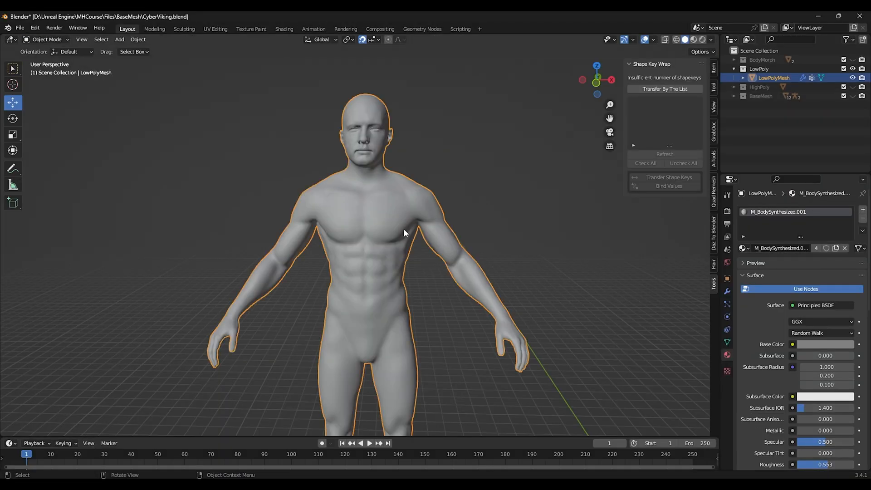
Step: Export LowPolyMesh as LowPoly.fbx, limited to selected mesh objects with Bake Animation turned off
{"action": "left_click", "coordinate": [19, 28]}
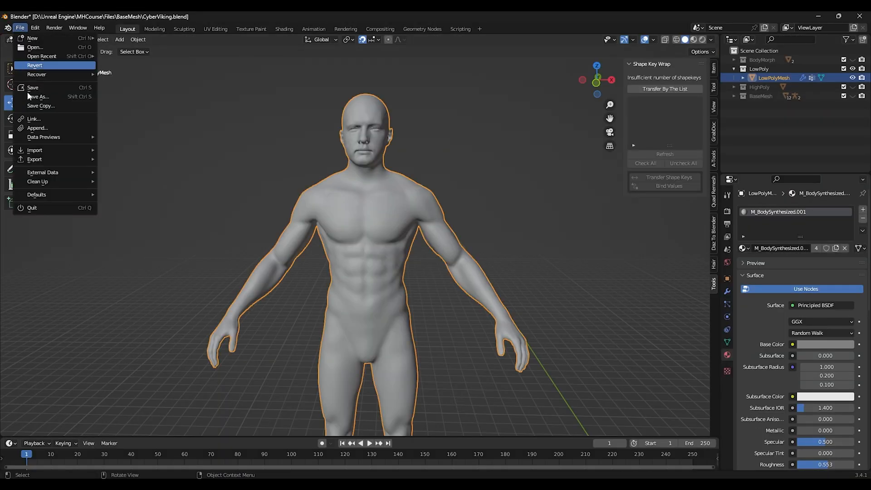
{"action": "mouse_move", "coordinate": [57, 159]}
{"action": "left_click", "coordinate": [132, 240]}
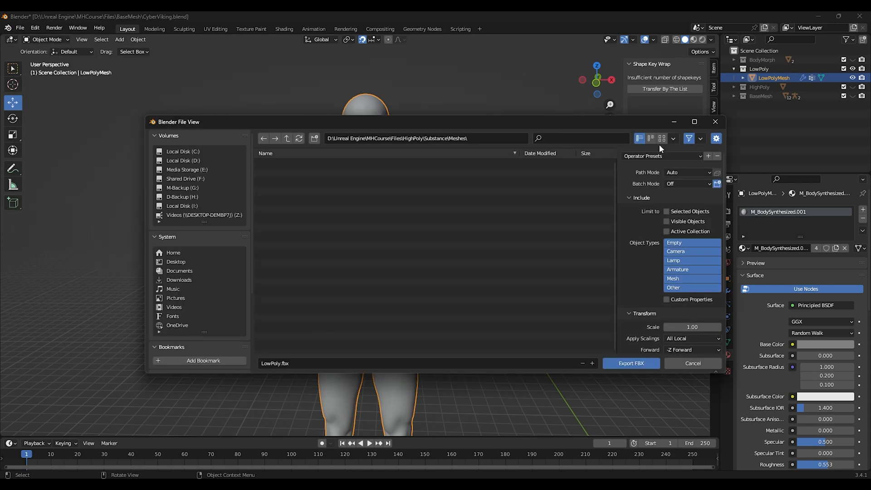
{"action": "left_click", "coordinate": [676, 279]}
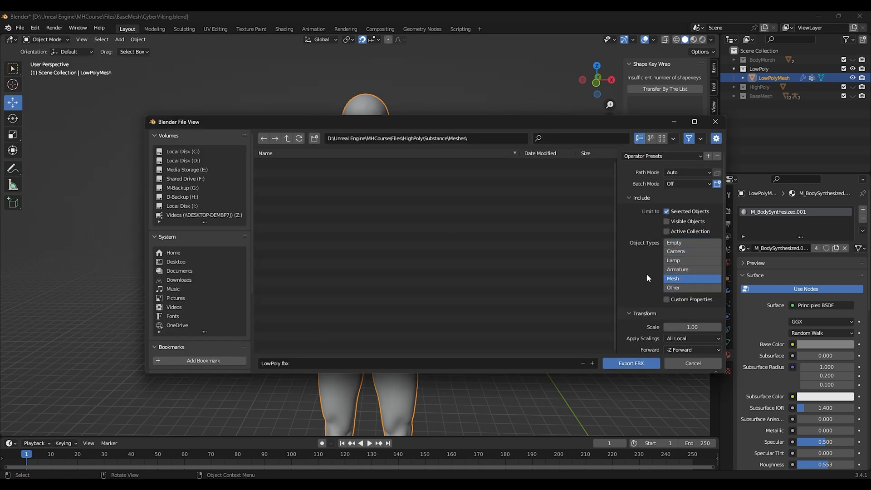
{"action": "scroll", "coordinate": [639, 260], "scroll_direction": "down", "scroll_amount": 4}
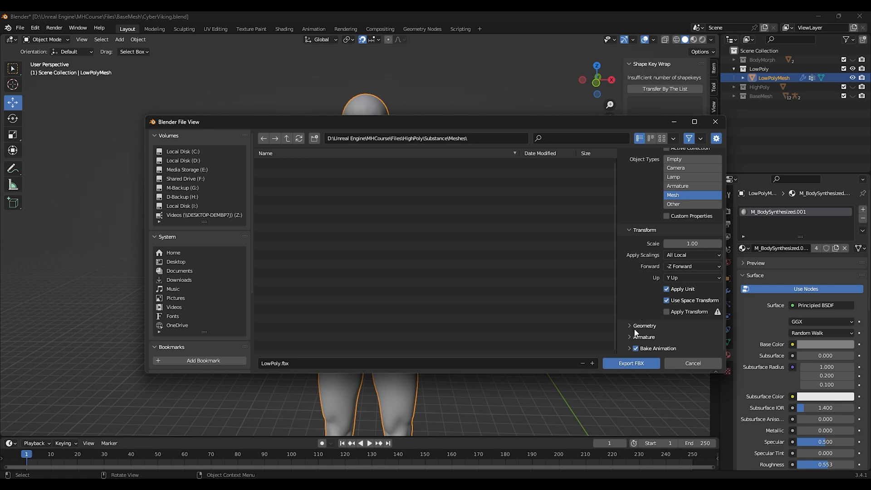
{"action": "scroll", "coordinate": [649, 317], "scroll_direction": "down", "scroll_amount": 3}
{"action": "left_click", "coordinate": [635, 348]}
{"action": "left_click", "coordinate": [633, 363]}
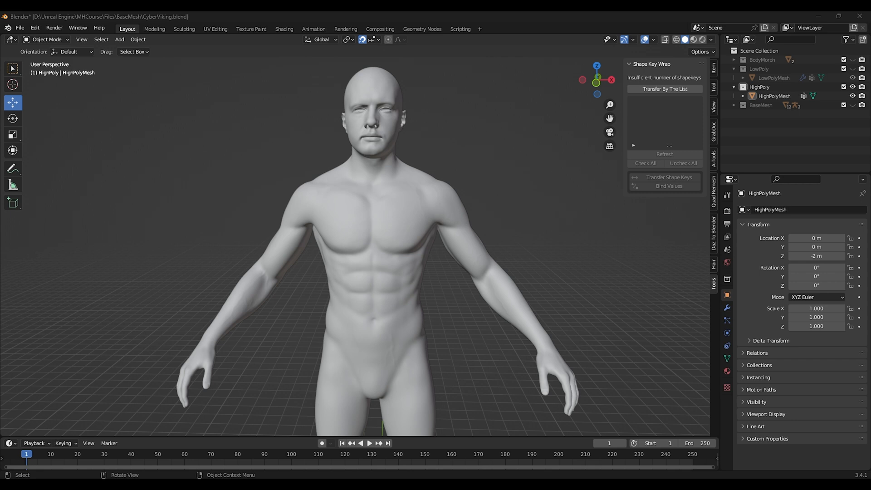
Step: Select HighPolyMesh and export it as HighPoly.fbx with the same FBX settings
{"action": "left_click", "coordinate": [383, 218]}
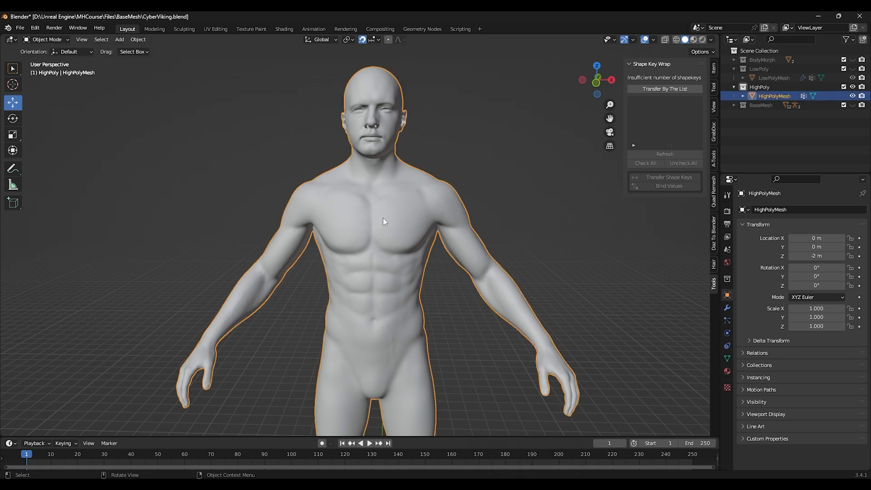
{"action": "left_click", "coordinate": [20, 28]}
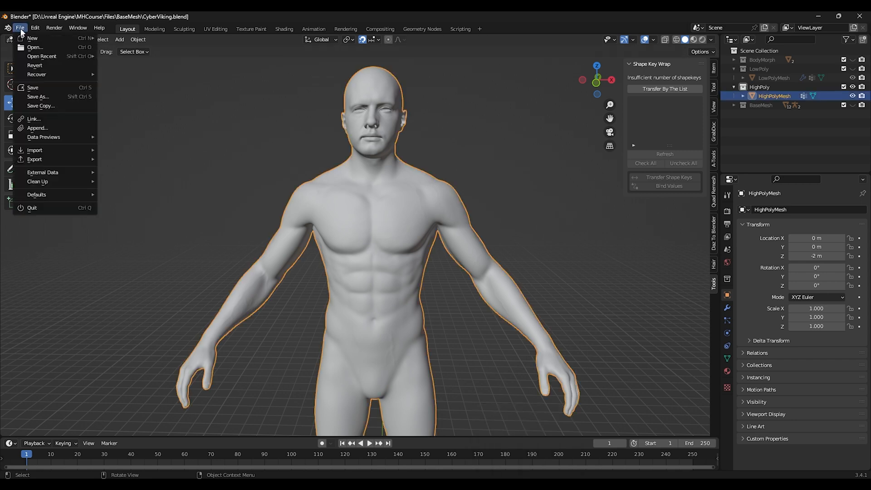
{"action": "mouse_move", "coordinate": [45, 159]}
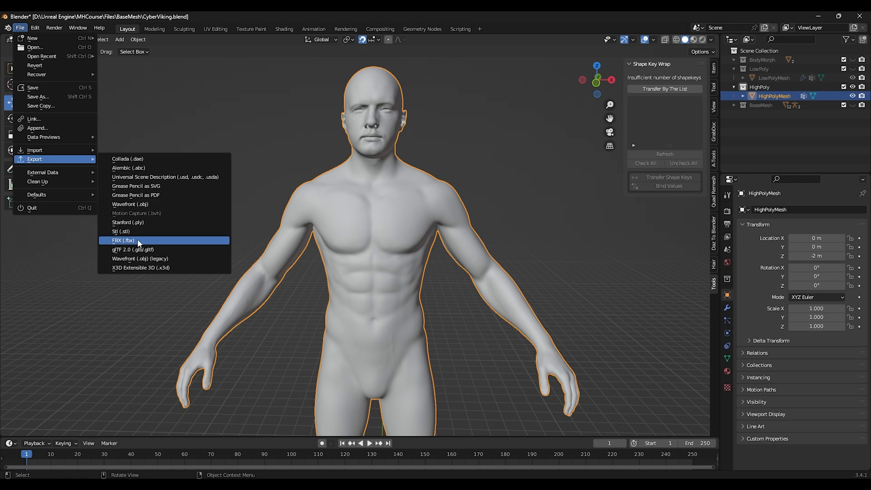
{"action": "left_click", "coordinate": [119, 240]}
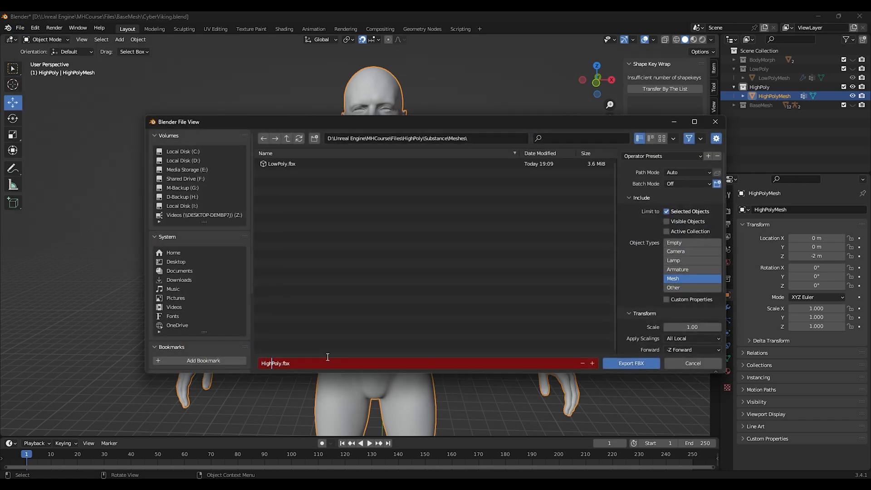
{"action": "left_click", "coordinate": [634, 363]}
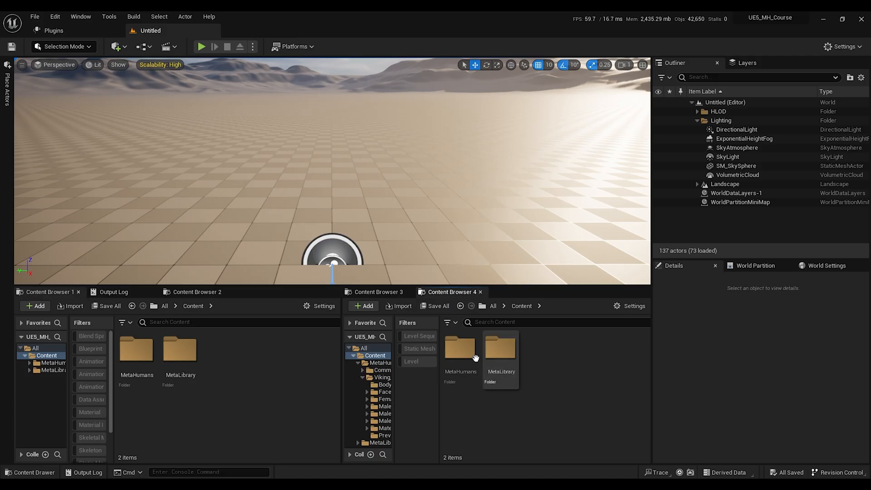
Step: Navigate to the MetaHumans Viking_Base folder and open the BP_Viking_Base blueprint
{"action": "double_click", "coordinate": [460, 349]}
{"action": "double_click", "coordinate": [500, 349]}
{"action": "scroll", "coordinate": [561, 380], "scroll_direction": "down", "scroll_amount": 2}
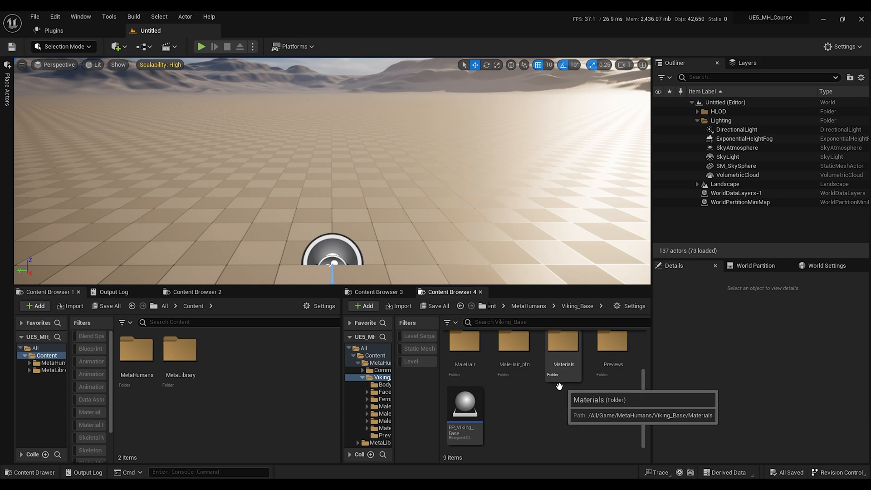
{"action": "left_click", "coordinate": [464, 407]}
{"action": "double_click", "coordinate": [464, 406]}
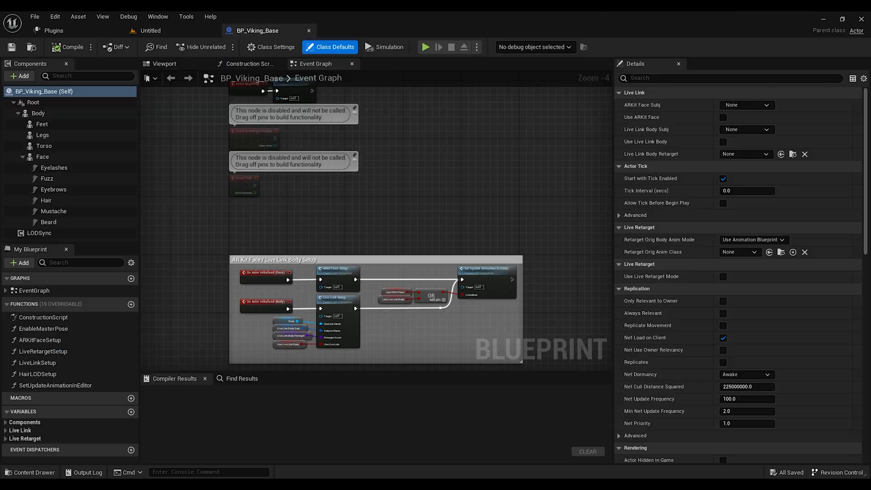
Step: Open the Body component's M_BodySynthesized material and browse to its BodyBaseColor texture
{"action": "left_click", "coordinate": [40, 113]}
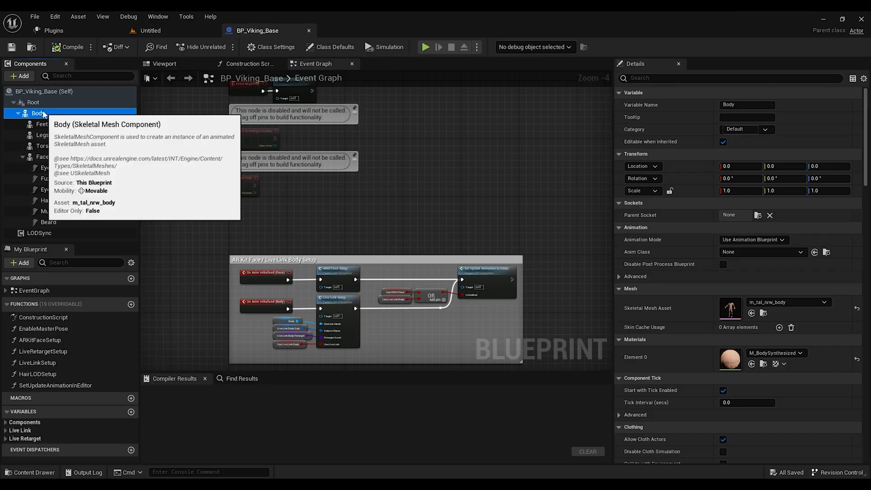
{"action": "double_click", "coordinate": [731, 359]}
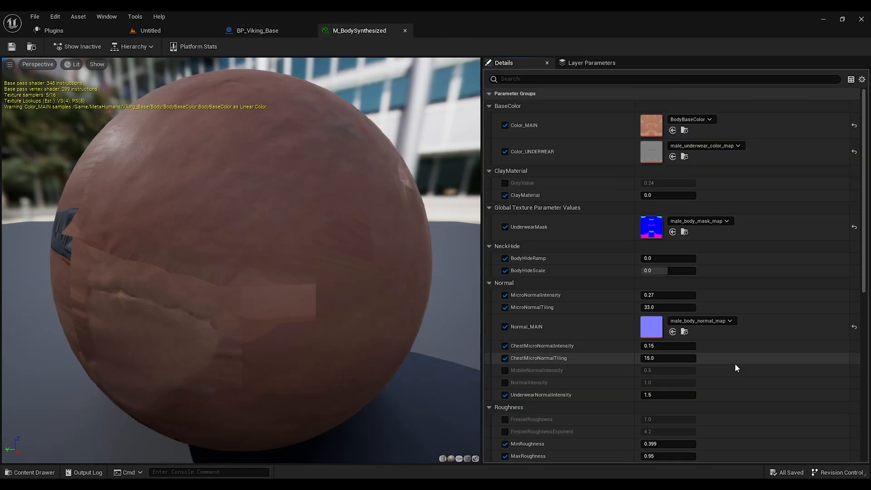
{"action": "left_click", "coordinate": [685, 132]}
Step: Export the BodyBaseColor texture as a Targa file into the HighPoly Substance Textures Base folder
{"action": "right_click", "coordinate": [467, 354]}
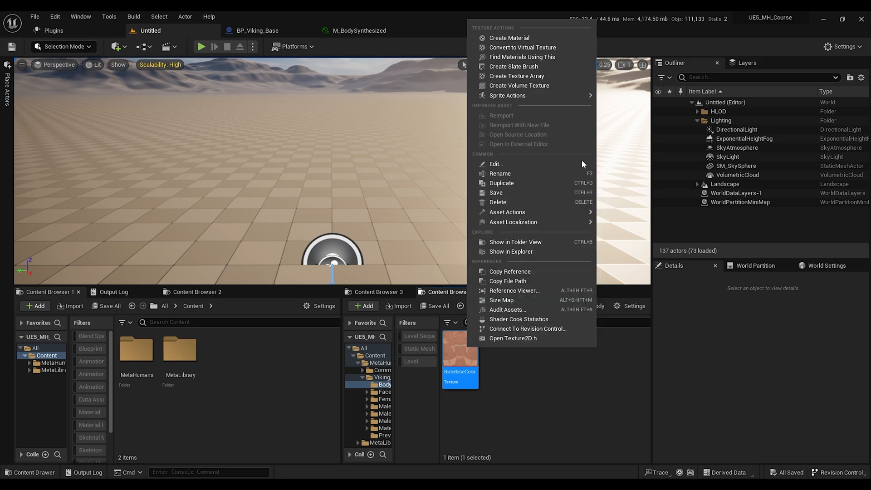
{"action": "mouse_move", "coordinate": [549, 213]}
{"action": "left_click", "coordinate": [642, 256]}
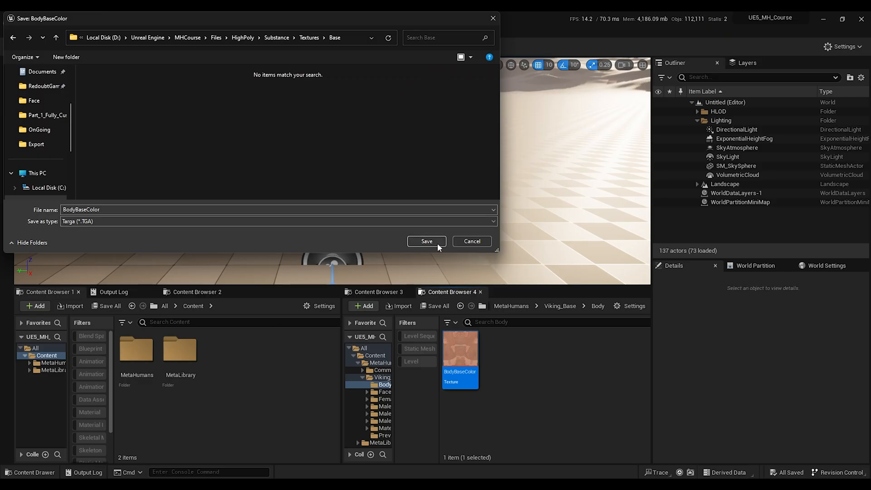
{"action": "left_click", "coordinate": [438, 244]}
Step: Browse to the male_body_normal_map texture from the material and export it as a file
{"action": "left_click", "coordinate": [360, 31]}
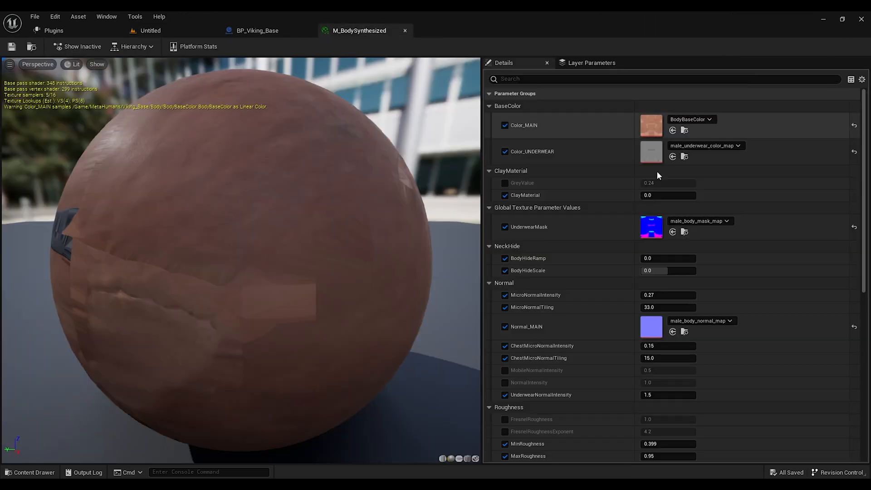
{"action": "scroll", "coordinate": [665, 190], "scroll_direction": "down", "scroll_amount": 2}
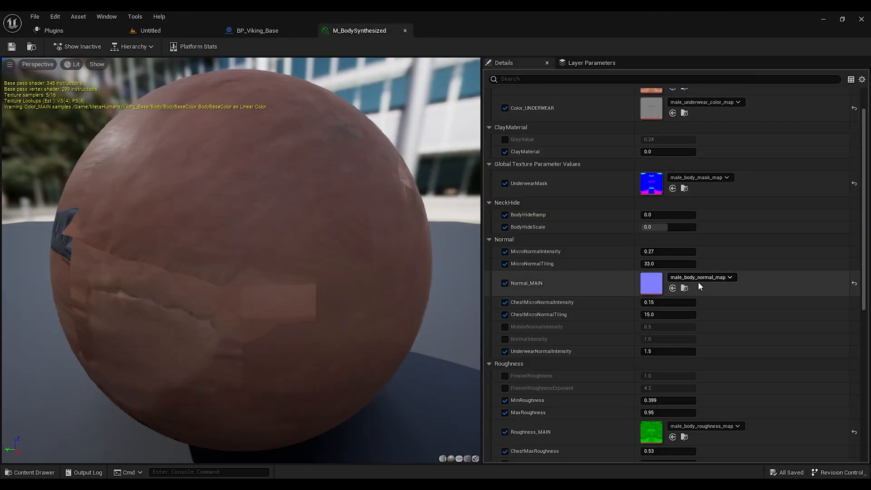
{"action": "left_click", "coordinate": [686, 288]}
{"action": "right_click", "coordinate": [501, 357]}
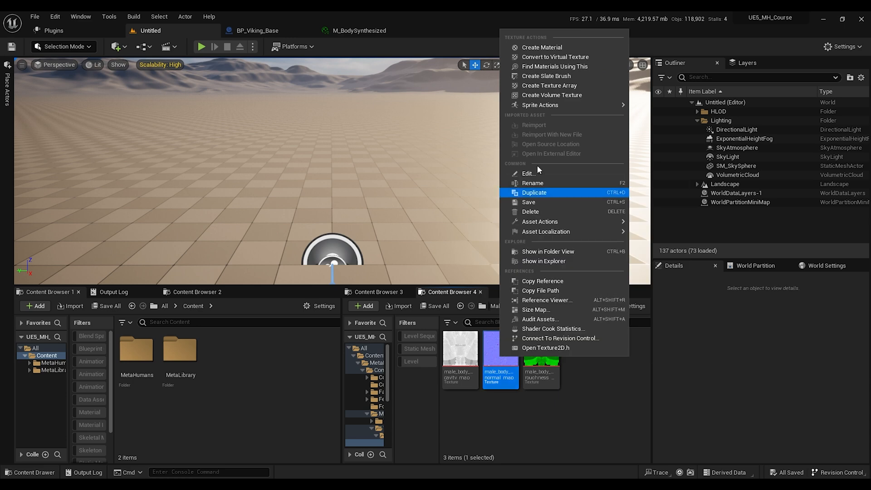
{"action": "mouse_move", "coordinate": [571, 222]}
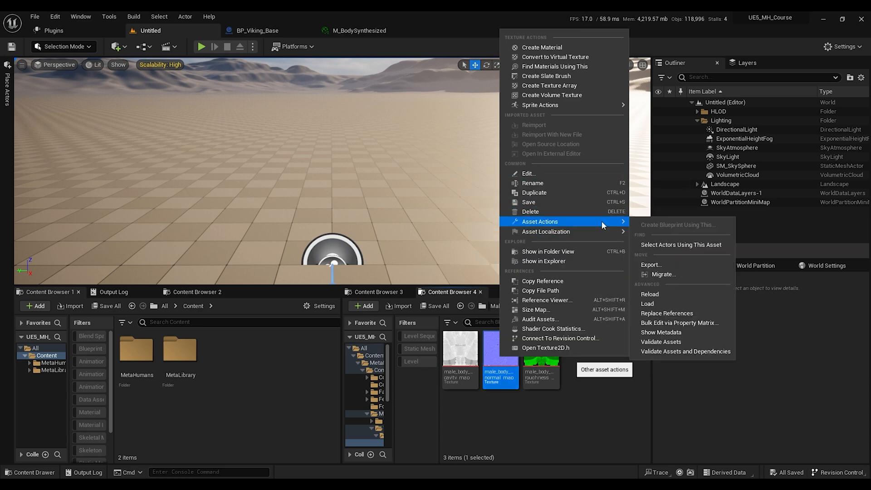
{"action": "left_click", "coordinate": [661, 270]}
{"action": "left_click", "coordinate": [434, 241]}
Step: Export the male_body_roughness_map texture as a file
{"action": "left_click", "coordinate": [542, 359]}
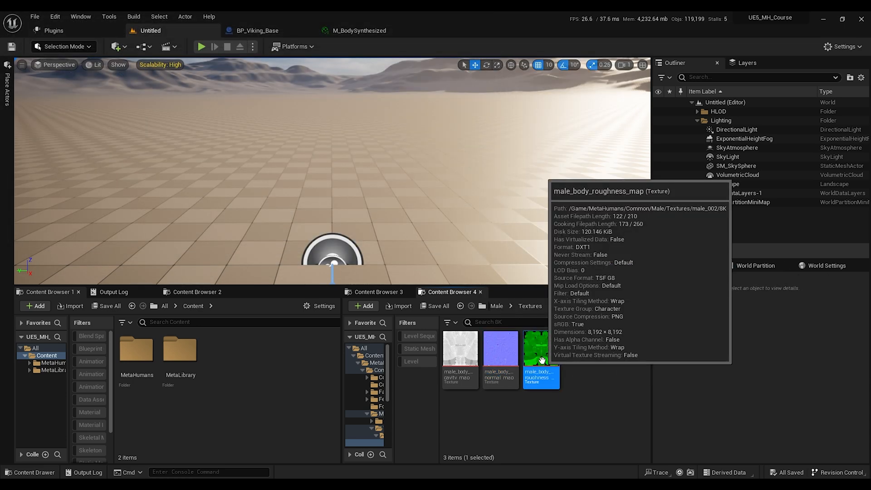
{"action": "right_click", "coordinate": [544, 360]}
{"action": "mouse_move", "coordinate": [610, 225]}
{"action": "left_click", "coordinate": [687, 270]}
{"action": "left_click", "coordinate": [432, 238]}
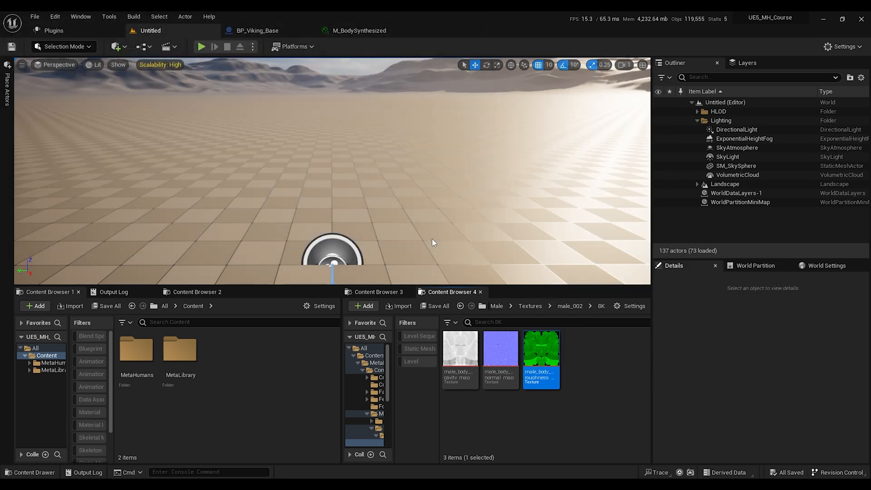
Step: Close the M_BodySynthesized material editor and select the Face component in BP_Viking_Base
{"action": "left_click", "coordinate": [397, 30]}
{"action": "left_click", "coordinate": [406, 31]}
{"action": "left_click", "coordinate": [43, 156]}
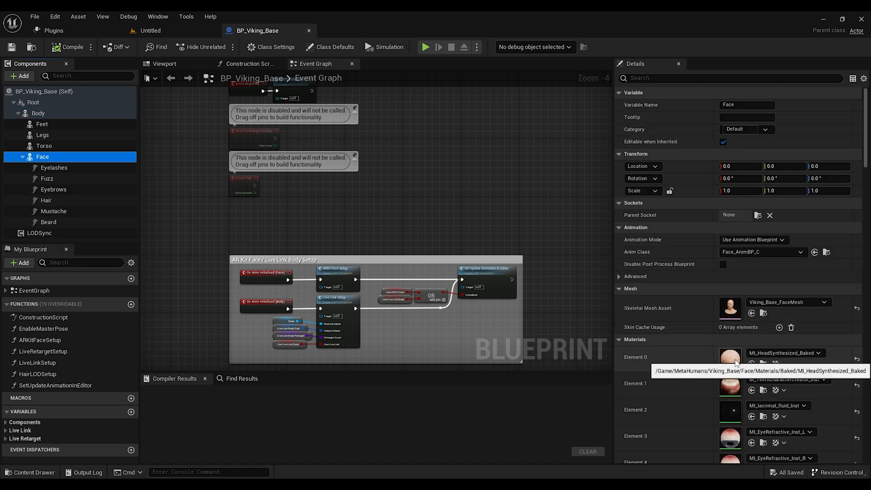
Step: Open the face's MI_HeadSynthesized_Baked material instance and browse to its FaceColor_MAIN texture in the content browser
{"action": "double_click", "coordinate": [735, 362]}
{"action": "scroll", "coordinate": [624, 191], "scroll_direction": "down", "scroll_amount": 10}
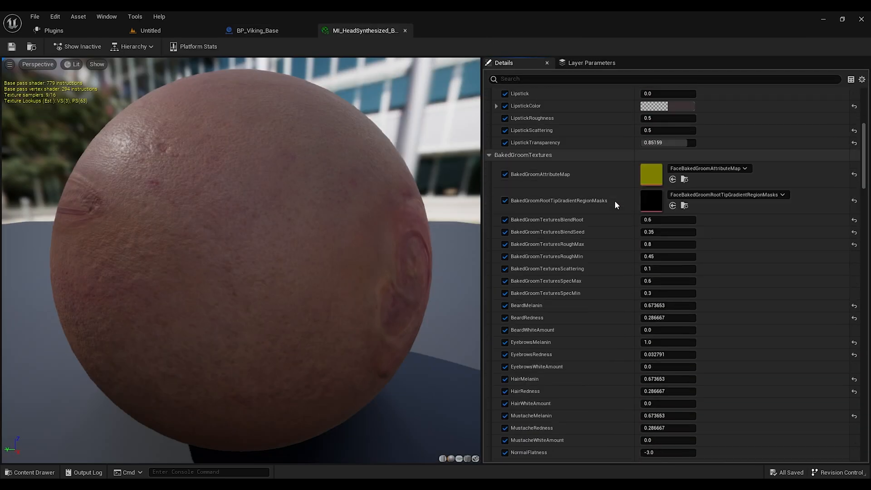
{"action": "scroll", "coordinate": [614, 201], "scroll_direction": "down", "scroll_amount": 3}
{"action": "left_click", "coordinate": [684, 237]}
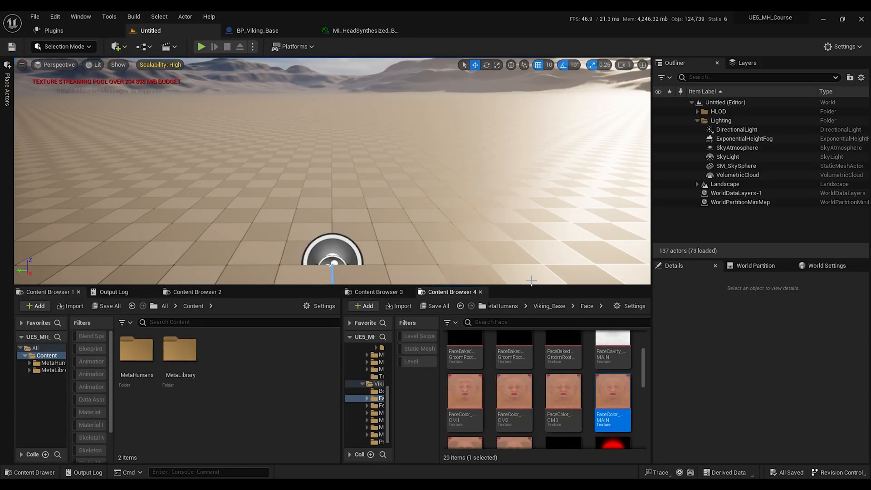
Step: Select FaceColor_MAIN, CM1, CM2 and CM3 textures and export them to the textures folder
{"action": "scroll", "coordinate": [590, 376], "scroll_direction": "down", "scroll_amount": 1}
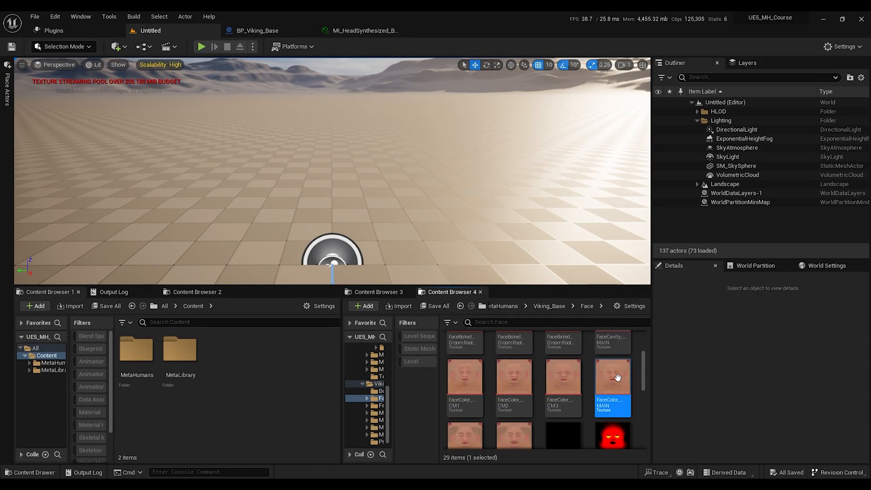
{"action": "scroll", "coordinate": [513, 377], "scroll_direction": "down", "scroll_amount": 1}
{"action": "left_click", "coordinate": [465, 365], "text": "ctrl"}
{"action": "left_click", "coordinate": [505, 365], "text": "ctrl"}
{"action": "left_click", "coordinate": [563, 363], "text": "ctrl"}
{"action": "right_click", "coordinate": [563, 363]}
{"action": "mouse_move", "coordinate": [634, 244]}
{"action": "mouse_move", "coordinate": [604, 233]}
{"action": "left_click", "coordinate": [731, 269]}
{"action": "left_click", "coordinate": [426, 241]}
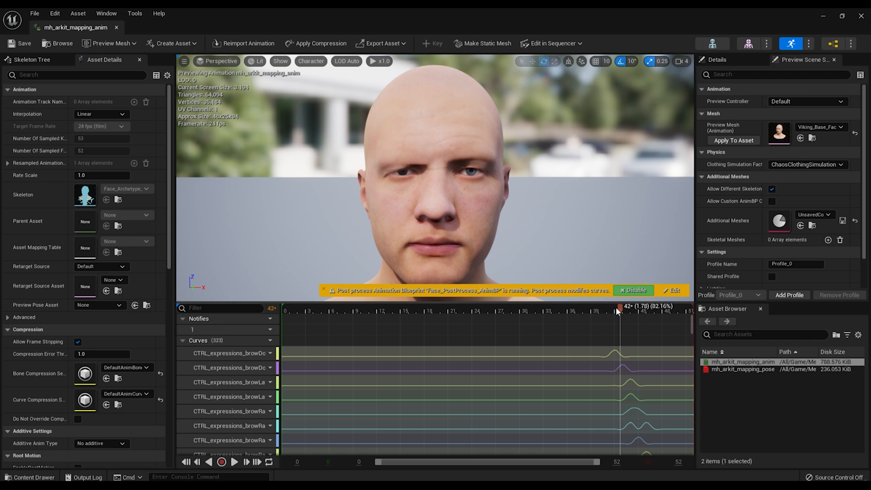
{"action": "mouse_move", "coordinate": [616, 307]}
{"action": "left_mouse_down"}
{"action": "mouse_move", "coordinate": [592, 309]}
{"action": "mouse_move", "coordinate": [631, 309]}
{"action": "left_mouse_up"}
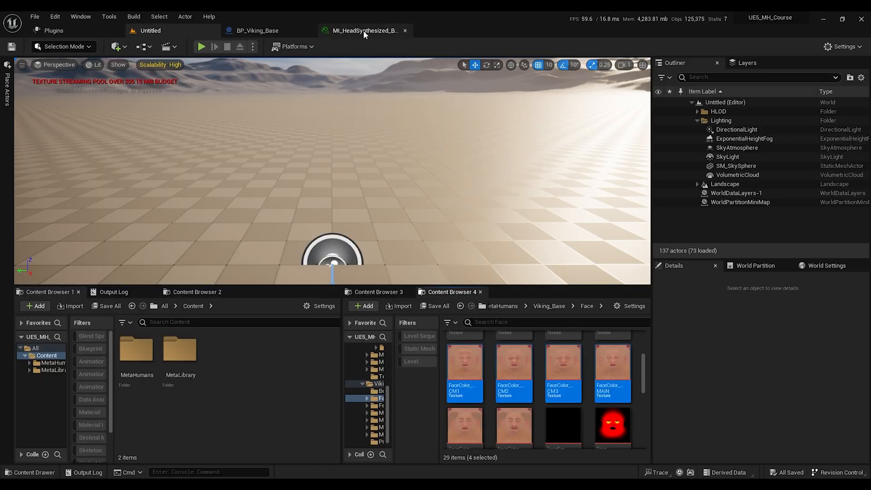
Step: Return to the head material instance and browse to its FaceNormal_MAIN texture
{"action": "left_click", "coordinate": [364, 32]}
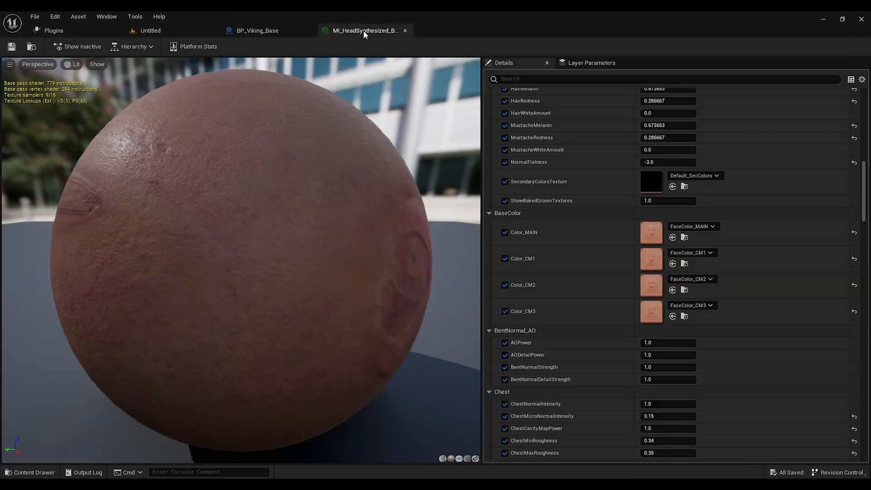
{"action": "scroll", "coordinate": [592, 285], "scroll_direction": "down", "scroll_amount": 15}
{"action": "scroll", "coordinate": [592, 287], "scroll_direction": "down", "scroll_amount": 20}
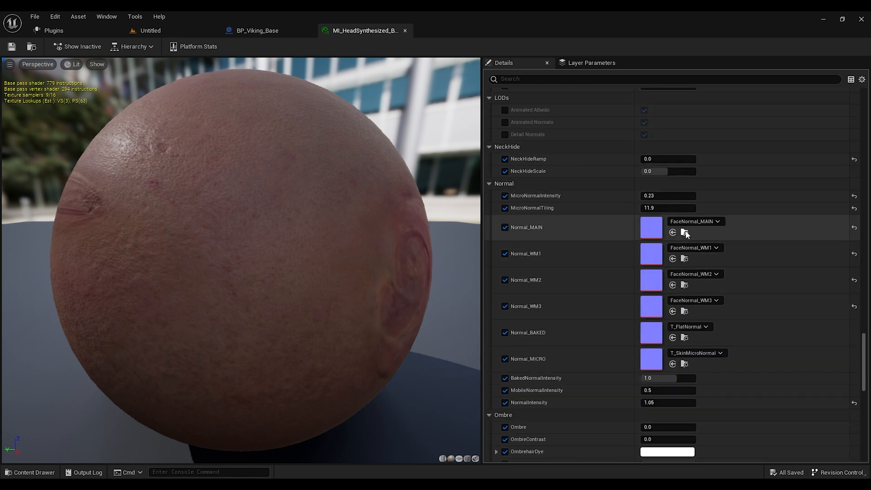
{"action": "left_click", "coordinate": [685, 233]}
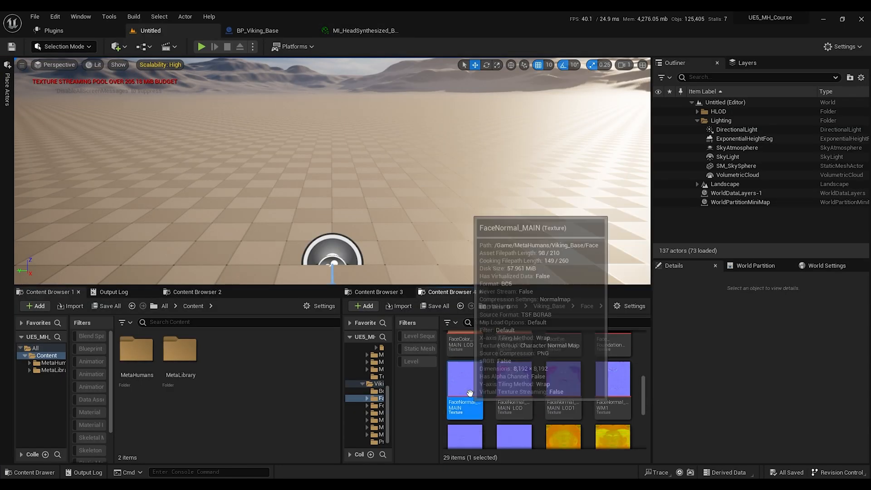
Step: Select FaceNormal_MAIN, WM1, WM2 and WM3 textures and export them to the same folder
{"action": "scroll", "coordinate": [467, 390], "scroll_direction": "down", "scroll_amount": 1}
{"action": "left_click", "coordinate": [613, 354], "text": "ctrl"}
{"action": "left_click", "coordinate": [465, 415], "text": "ctrl"}
{"action": "left_click", "coordinate": [505, 424], "text": "ctrl"}
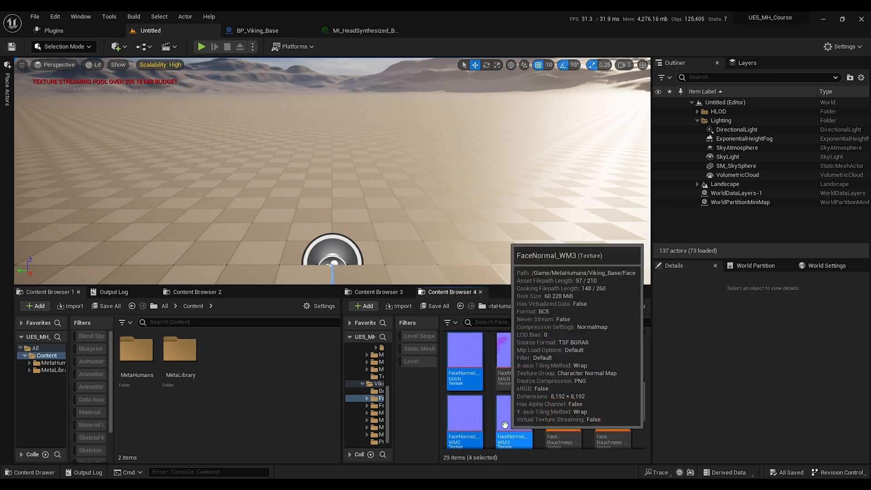
{"action": "right_click", "coordinate": [505, 424]}
{"action": "mouse_move", "coordinate": [586, 289]}
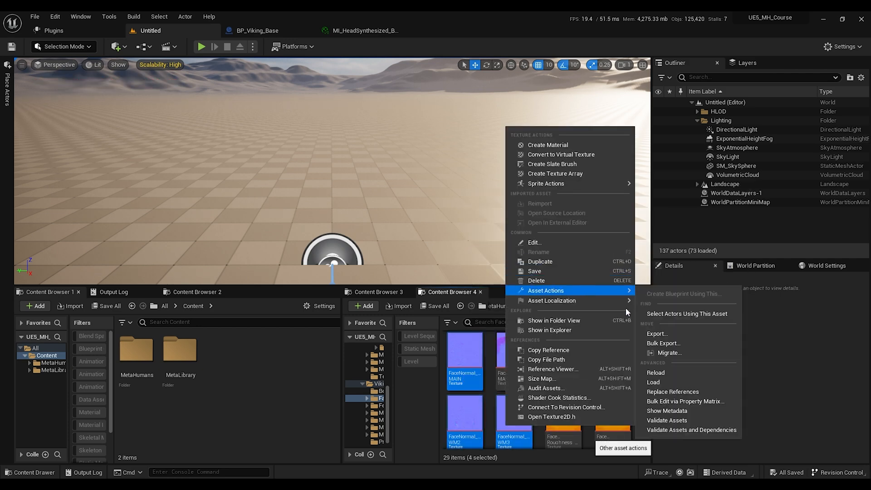
{"action": "left_click", "coordinate": [656, 333]}
{"action": "left_click", "coordinate": [429, 241]}
{"action": "left_click", "coordinate": [427, 241]}
{"action": "left_click", "coordinate": [422, 241]}
{"action": "left_click", "coordinate": [426, 241]}
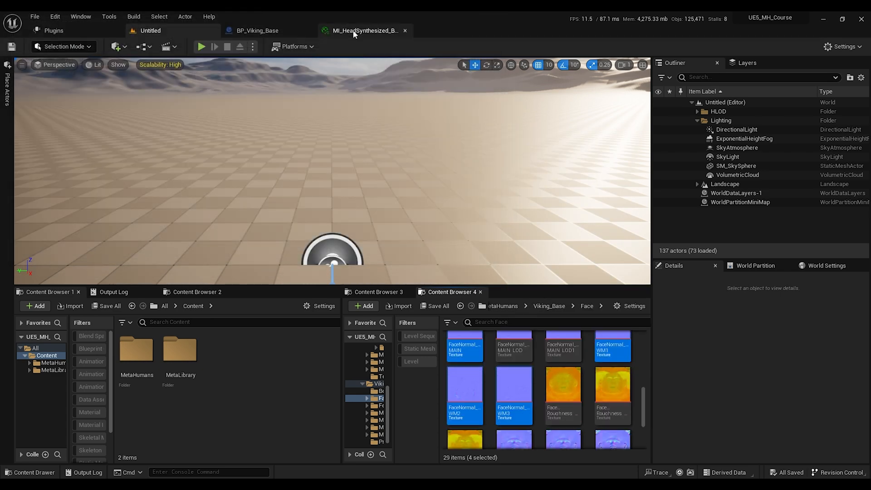
Step: Browse to the FaceRoughness_MAIN texture from the head material and export it
{"action": "left_click", "coordinate": [353, 29]}
{"action": "scroll", "coordinate": [549, 190], "scroll_direction": "down", "scroll_amount": 10}
{"action": "scroll", "coordinate": [549, 189], "scroll_direction": "down", "scroll_amount": 10}
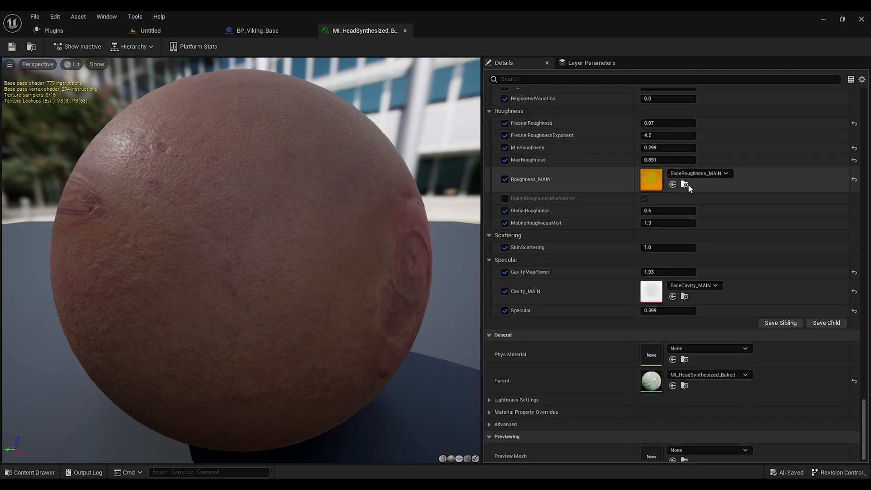
{"action": "left_click", "coordinate": [686, 184]}
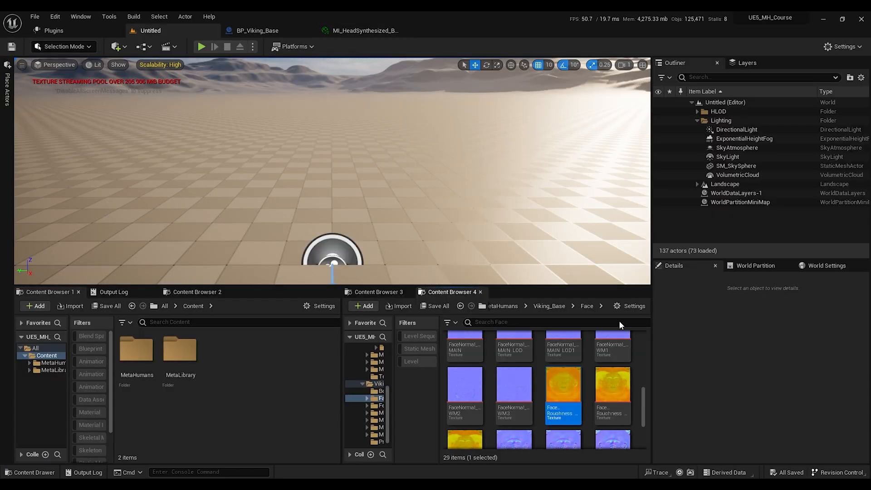
{"action": "right_click", "coordinate": [571, 388]}
{"action": "mouse_move", "coordinate": [633, 254]}
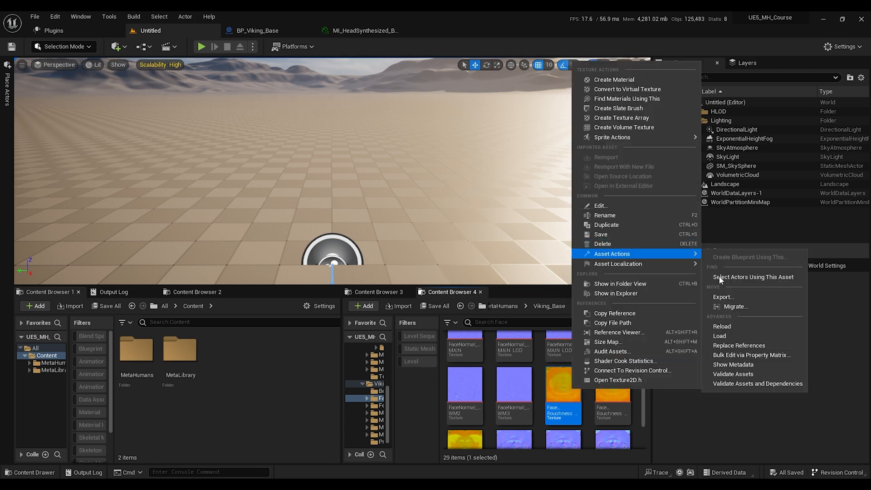
{"action": "left_click", "coordinate": [723, 297]}
{"action": "left_click", "coordinate": [423, 242]}
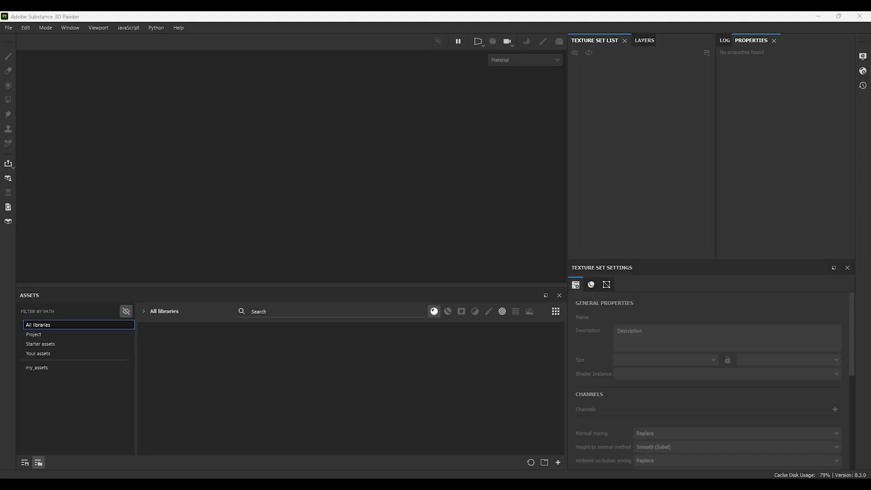
Step: In Substance 3D Painter, start a new Unreal Engine 4 (starter_assets) project using the LowPoly mesh file
{"action": "left_click", "coordinate": [8, 28]}
{"action": "left_click", "coordinate": [14, 38]}
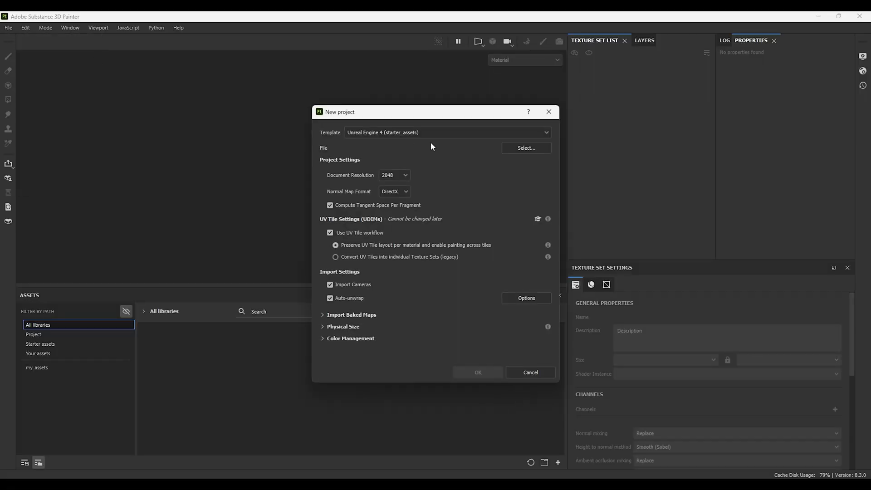
{"action": "left_click", "coordinate": [399, 132]}
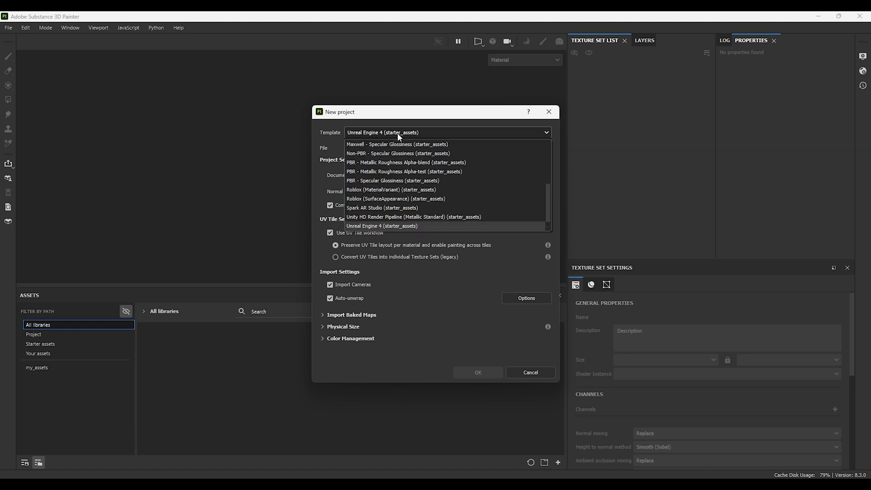
{"action": "left_click", "coordinate": [388, 227]}
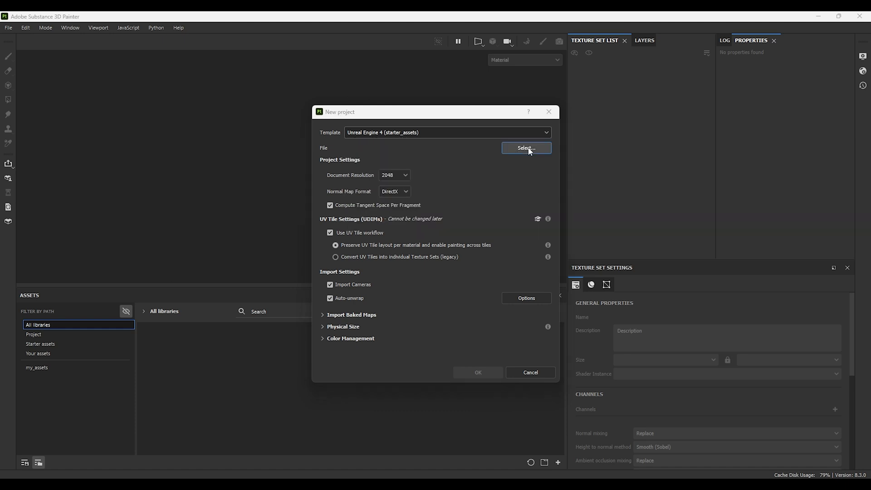
{"action": "left_click", "coordinate": [527, 148]}
{"action": "left_click", "coordinate": [449, 207]}
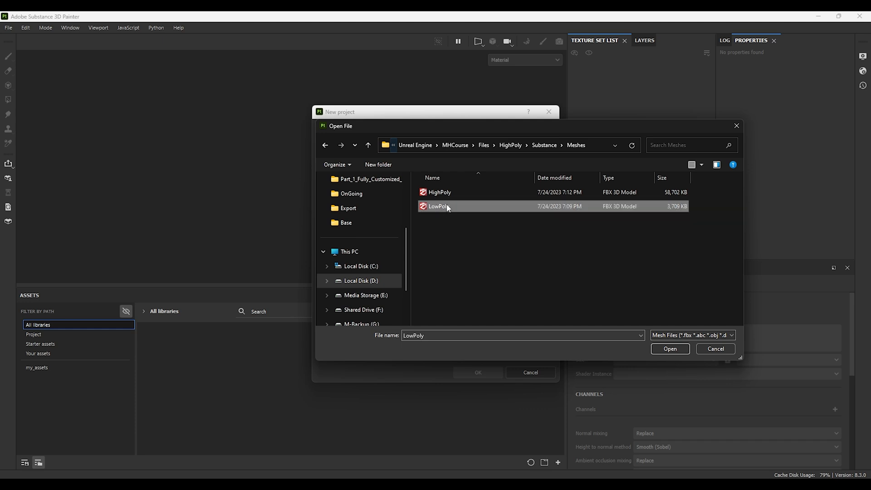
{"action": "left_click", "coordinate": [670, 348]}
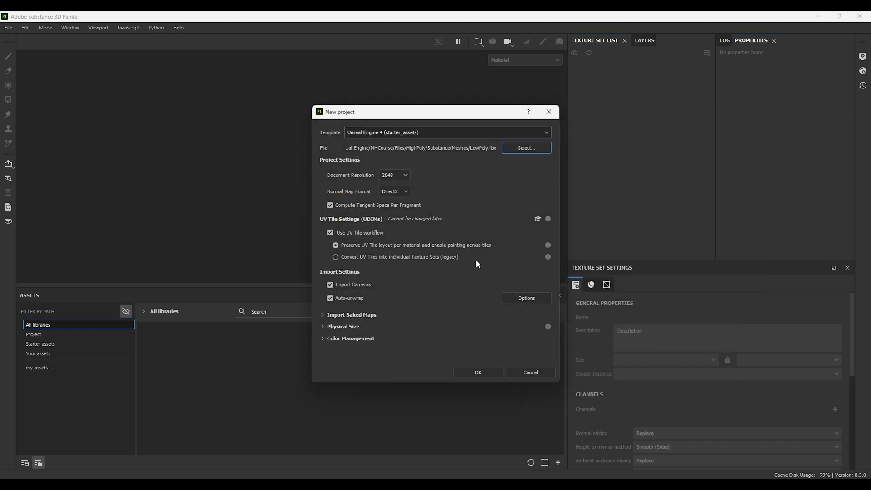
Step: Set the document resolution to 4096 and create the project
{"action": "left_click", "coordinate": [393, 177]}
{"action": "left_click", "coordinate": [389, 232]}
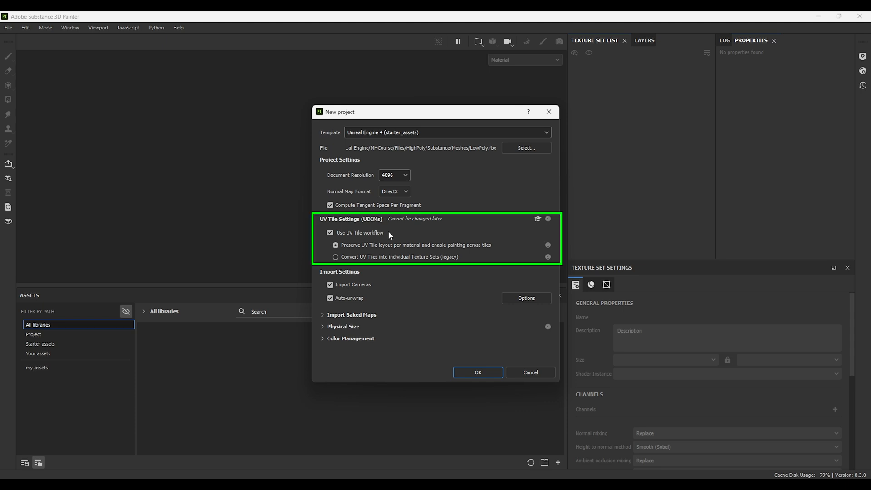
{"action": "left_click", "coordinate": [483, 372]}
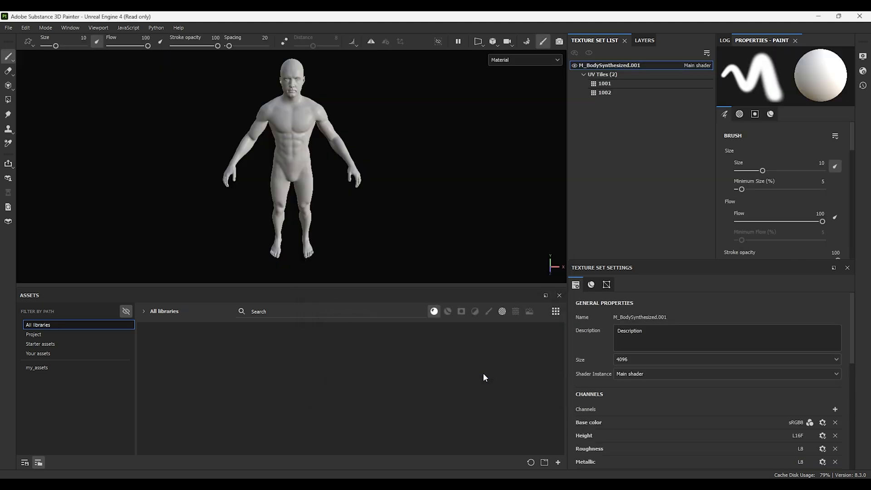
Step: Inspect the loaded body mesh and open the layer stack
{"action": "left_click_drag", "start_coordinate": [291, 194], "coordinate": [290, 174], "text": "alt"}
{"action": "middle_click_drag", "start_coordinate": [290, 174], "coordinate": [337, 229], "text": "alt"}
{"action": "left_click", "coordinate": [644, 40]}
{"action": "middle_click_drag", "start_coordinate": [391, 221], "coordinate": [380, 187], "text": "alt"}
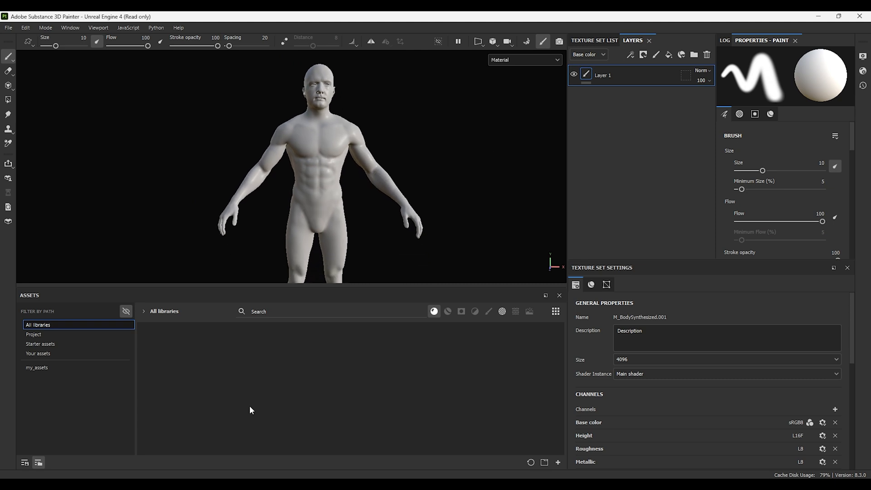
Step: Bring the twelve exported textures into the import dialog and give them the path prefix BaseTextures
{"action": "key", "text": "alt+Tab"}
{"action": "left_click_drag", "start_coordinate": [609, 347], "coordinate": [167, 357]}
{"action": "left_click", "coordinate": [327, 159]}
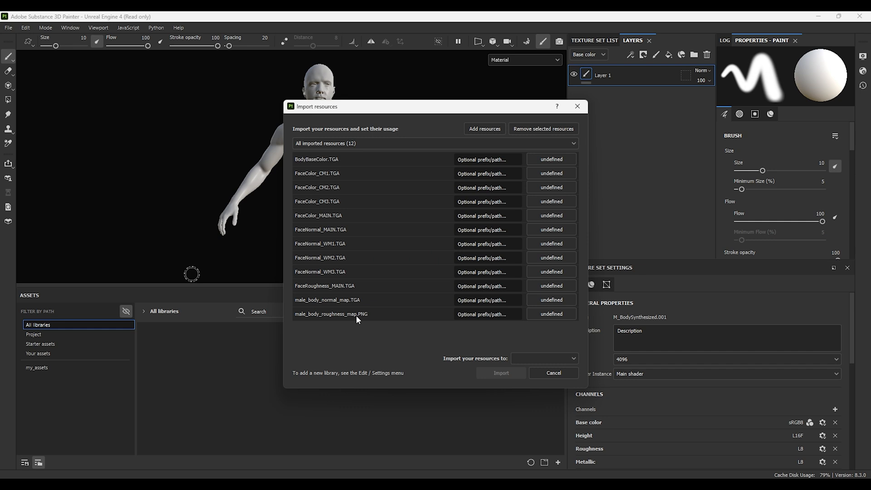
{"action": "left_click", "coordinate": [499, 157]}
{"action": "type", "text": "Ba"}
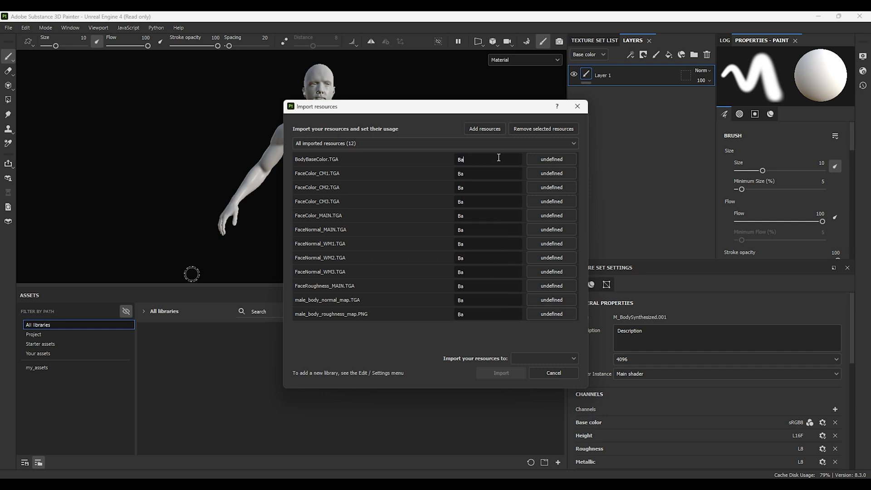
{"action": "type", "text": "seTextures"}
Step: Set the resources' usage to texture and import them into the project 'Unreal Engine 4'
{"action": "left_click", "coordinate": [559, 159]}
{"action": "left_click", "coordinate": [580, 192]}
{"action": "left_click", "coordinate": [552, 358]}
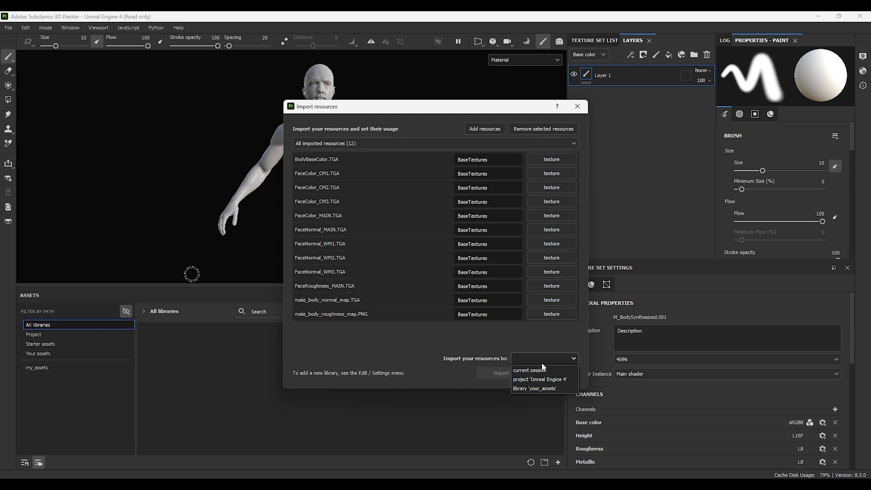
{"action": "left_click", "coordinate": [545, 380]}
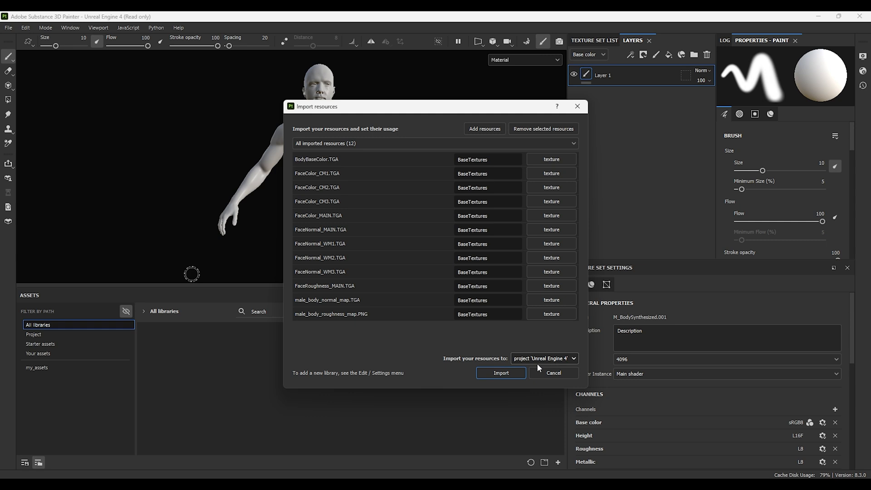
{"action": "left_click", "coordinate": [501, 373]}
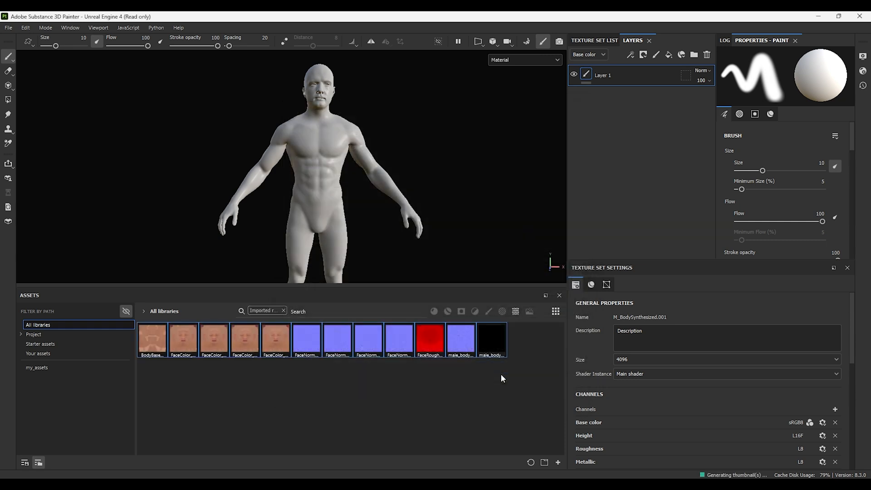
Step: Delete the default paint layer and add a layer folder named BaseMaterial
{"action": "left_click", "coordinate": [707, 55]}
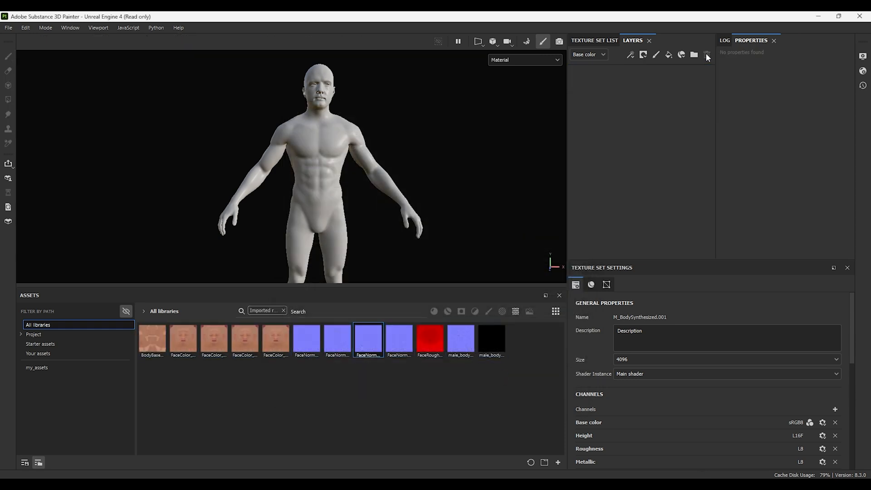
{"action": "left_click", "coordinate": [695, 55]}
{"action": "double_click", "coordinate": [615, 75]}
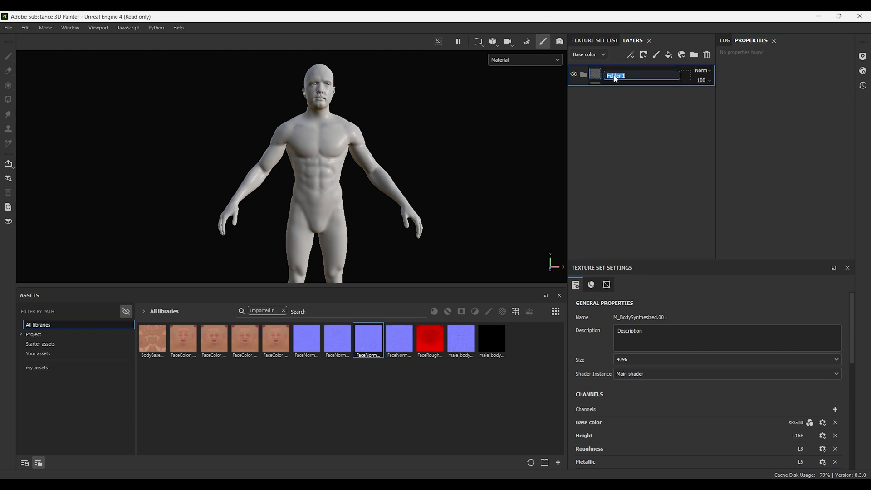
{"action": "type", "text": "BaseMaterial"}
{"action": "key", "text": "Return"}
Step: Add a folder named Face nested inside the BaseMaterial folder
{"action": "left_click", "coordinate": [694, 54]}
{"action": "left_click_drag", "start_coordinate": [639, 84], "coordinate": [627, 93]}
{"action": "double_click", "coordinate": [626, 96]}
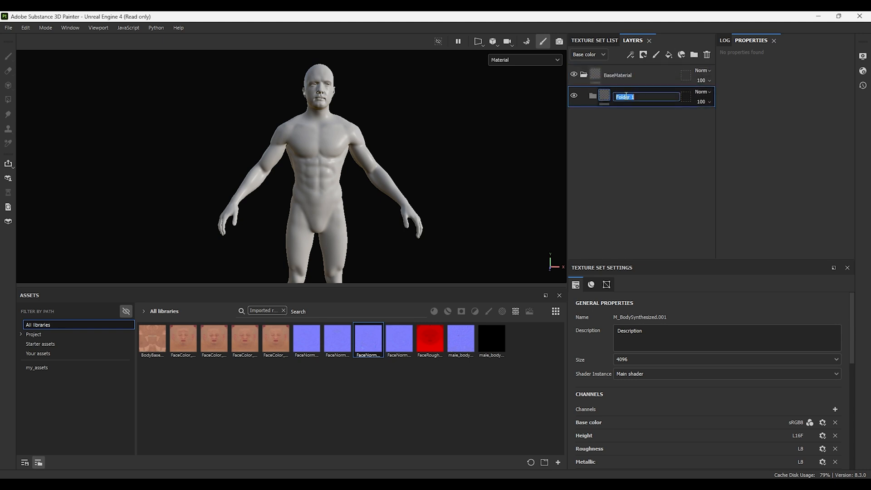
{"action": "type", "text": "Face"}
{"action": "key", "text": "Return"}
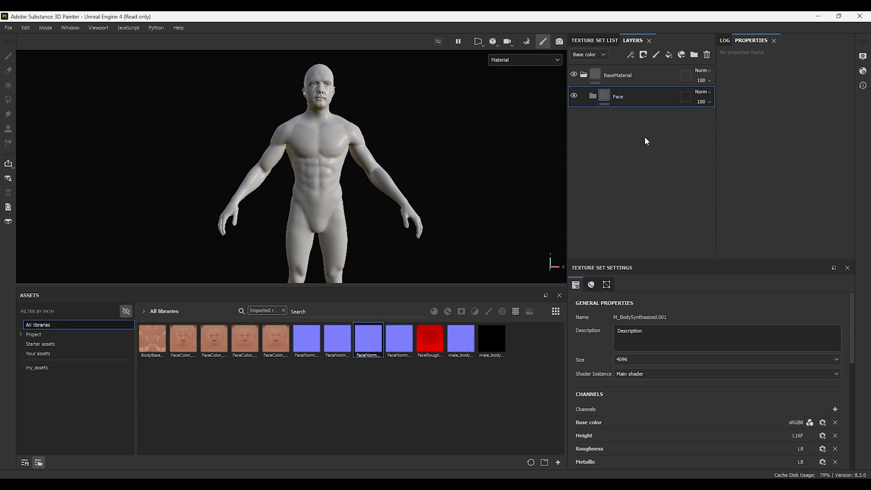
Step: Add a folder named Body and place it inside BaseMaterial below Face
{"action": "left_click", "coordinate": [694, 54]}
{"action": "double_click", "coordinate": [623, 97]}
{"action": "type", "text": "Body"}
{"action": "key", "text": "Return"}
{"action": "left_click_drag", "start_coordinate": [644, 94], "coordinate": [642, 121]}
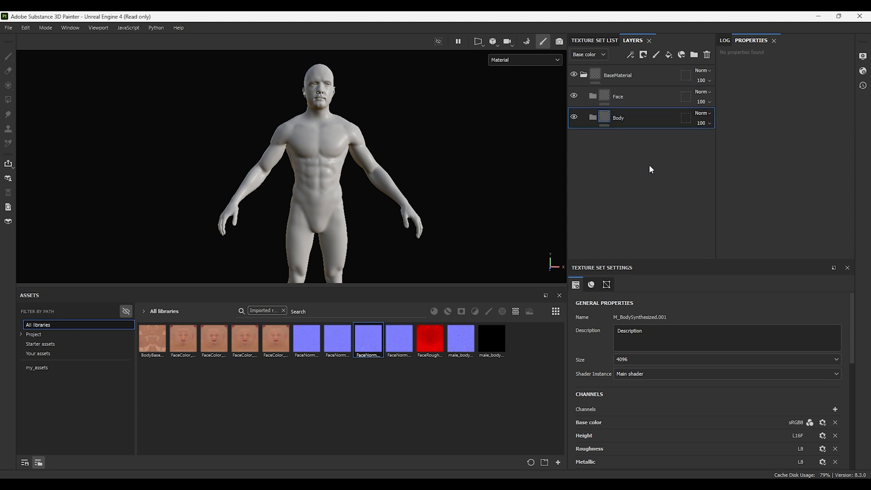
Step: Add a UV-tile geometry mask to the Face folder, keeping only tile 1001
{"action": "left_click", "coordinate": [687, 98]}
{"action": "left_click", "coordinate": [686, 97]}
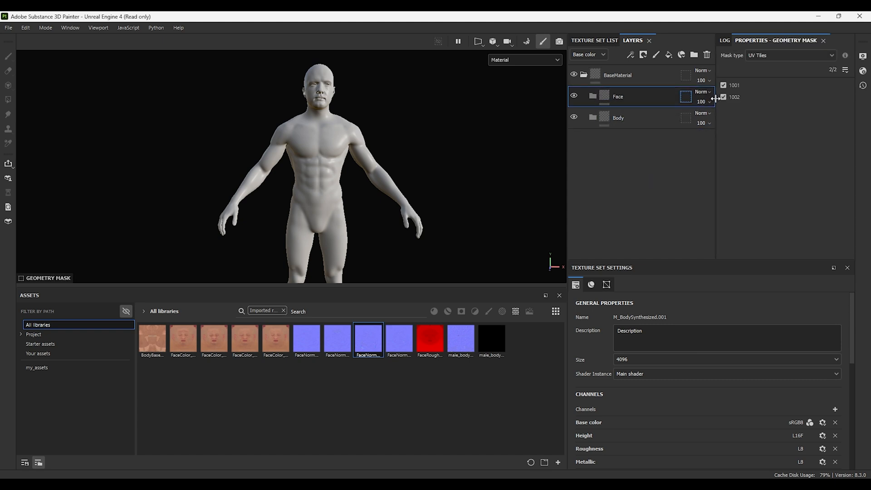
{"action": "left_click", "coordinate": [724, 97]}
Step: Add a UV-tile geometry mask to the Body folder, keeping only tile 1002, and reselect Face
{"action": "left_click", "coordinate": [686, 119]}
{"action": "left_click", "coordinate": [723, 85]}
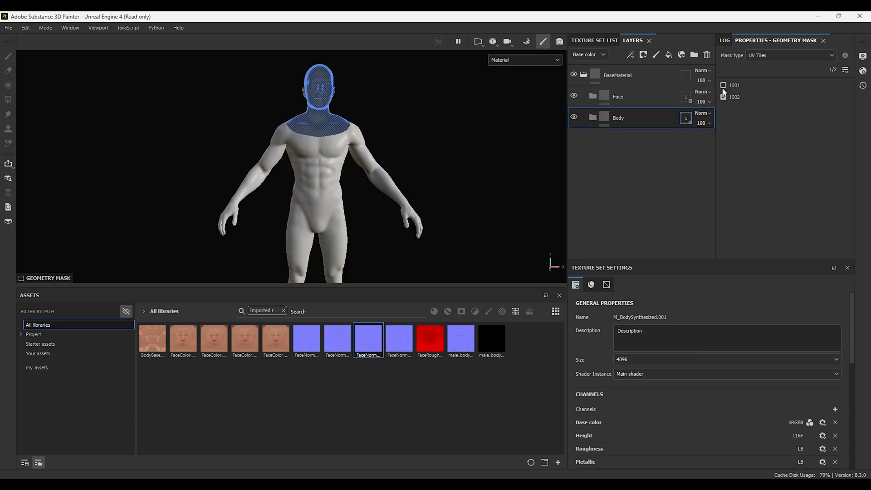
{"action": "left_click", "coordinate": [631, 96]}
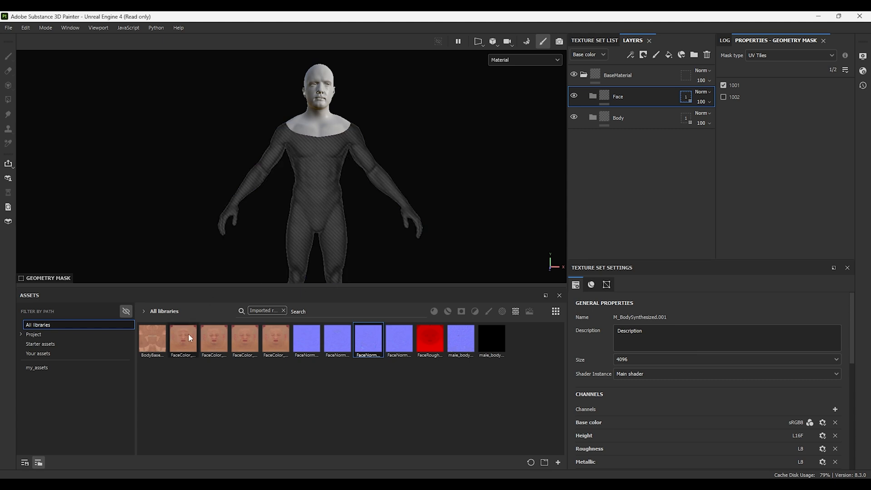
{"action": "mouse_move", "coordinate": [189, 335]}
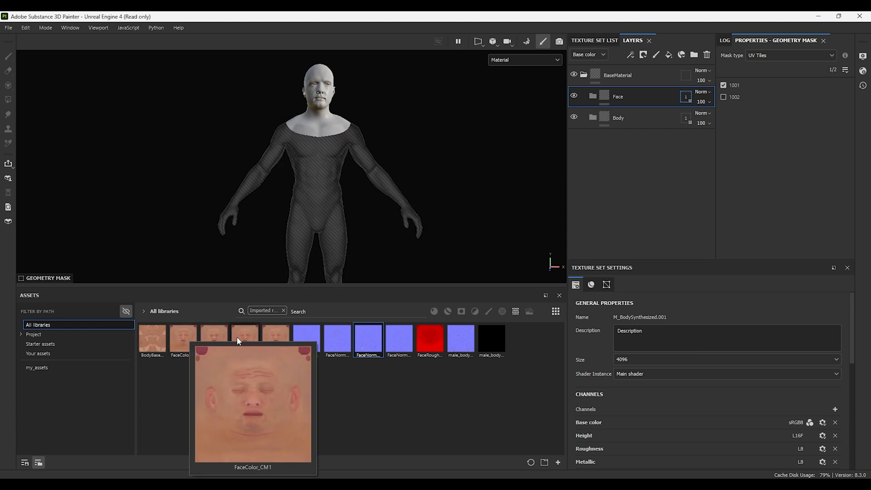
Step: Add the FaceColor_MAIN texture as a base color fill layer with Fill (Match per UV Tile) projection inside the Face folder
{"action": "left_click", "coordinate": [269, 333]}
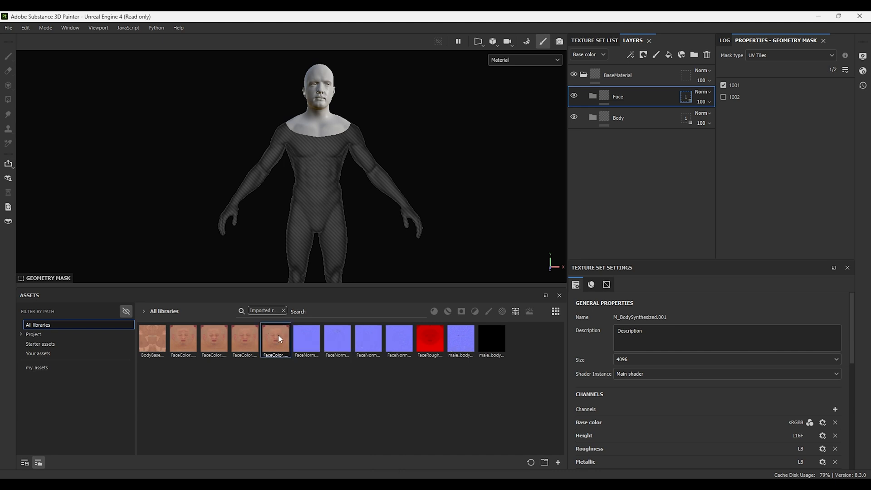
{"action": "left_click_drag", "start_coordinate": [278, 337], "coordinate": [312, 122]}
{"action": "left_click", "coordinate": [337, 142]}
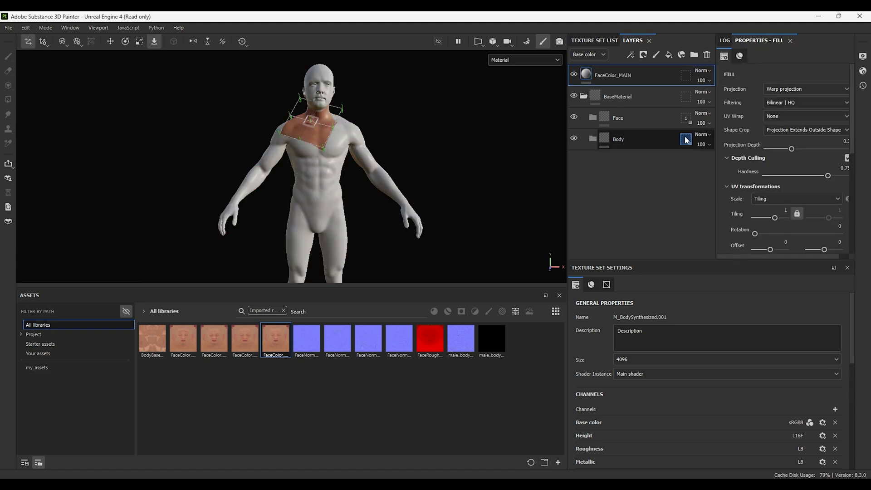
{"action": "left_click", "coordinate": [774, 90]}
{"action": "left_click", "coordinate": [778, 99]}
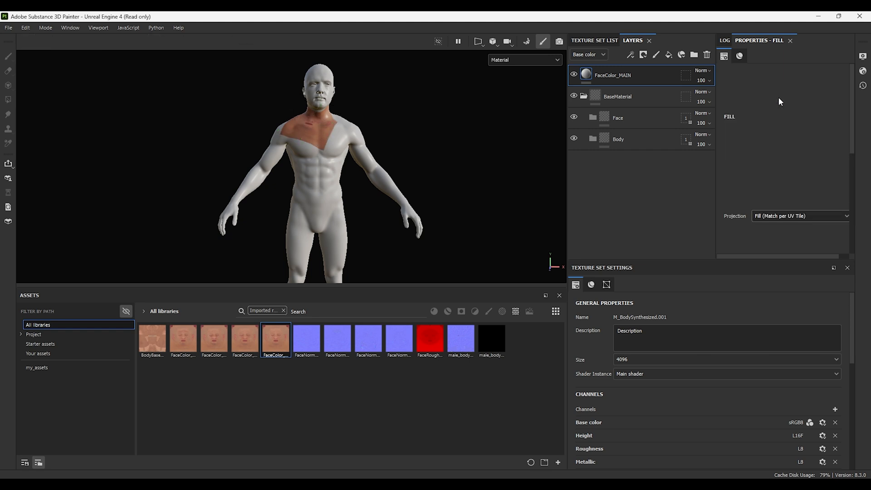
{"action": "left_click_drag", "start_coordinate": [664, 74], "coordinate": [647, 118]}
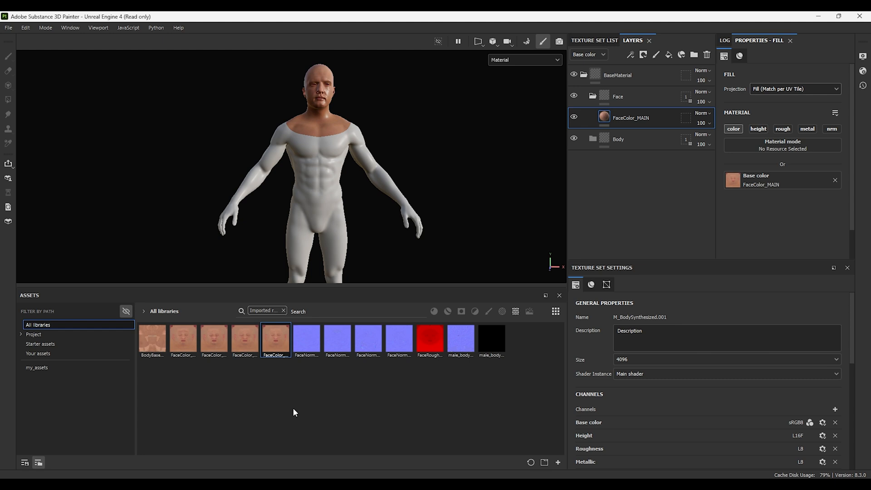
Step: Add the BodyBaseColor texture as a base color fill layer with Fill (Match per UV Tile) projection inside the Body folder
{"action": "left_click_drag", "start_coordinate": [157, 339], "coordinate": [371, 183]}
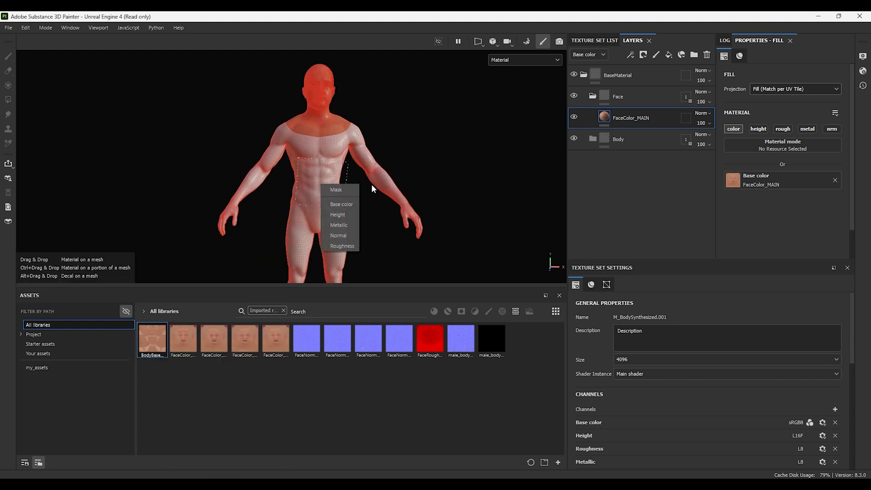
{"action": "left_click", "coordinate": [341, 206]}
{"action": "left_click", "coordinate": [799, 88]}
{"action": "left_click", "coordinate": [785, 96]}
{"action": "left_click_drag", "start_coordinate": [636, 76], "coordinate": [636, 159]}
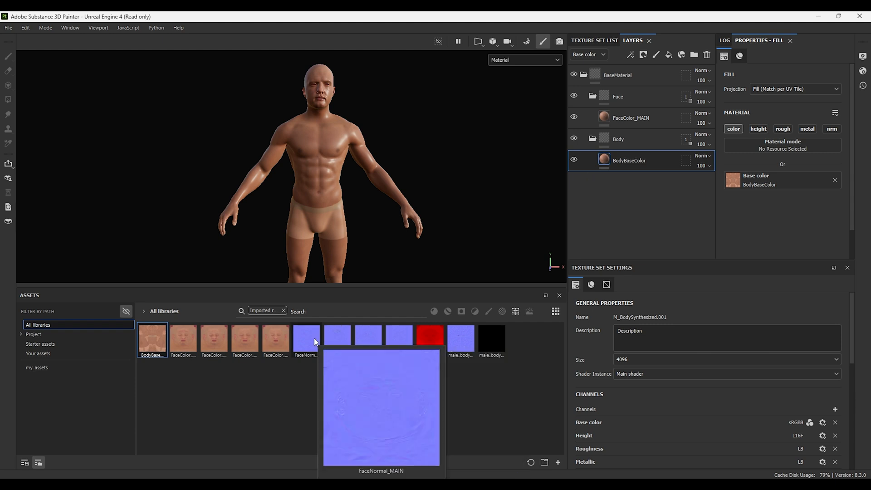
Step: Add the FaceNormal_MAIN texture as a normal fill layer in the Face folder, using Fill (Match per UV Tile) projection
{"action": "left_click_drag", "start_coordinate": [314, 339], "coordinate": [320, 118]}
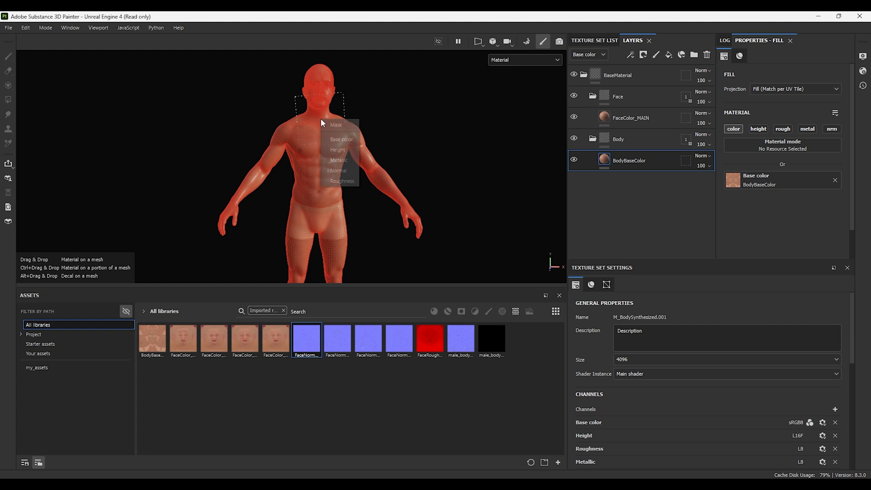
{"action": "left_click", "coordinate": [339, 170]}
{"action": "left_click_drag", "start_coordinate": [633, 80], "coordinate": [636, 144]}
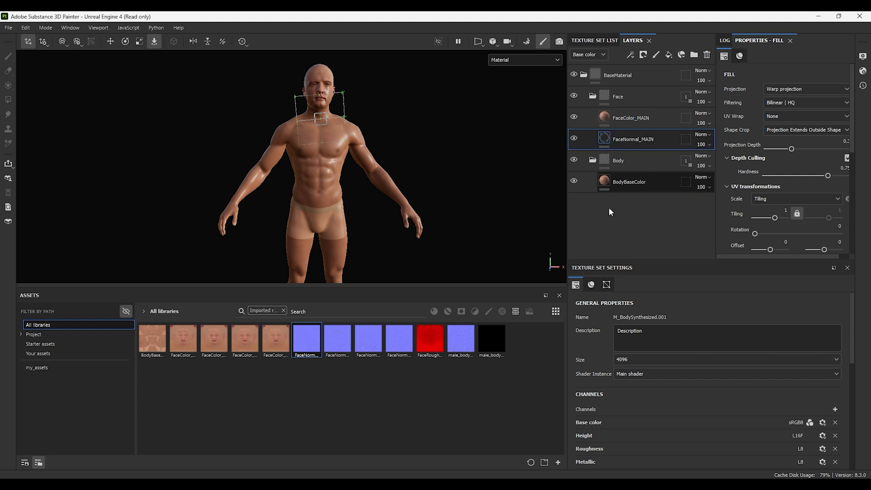
{"action": "left_click", "coordinate": [790, 89]}
{"action": "left_click", "coordinate": [786, 100]}
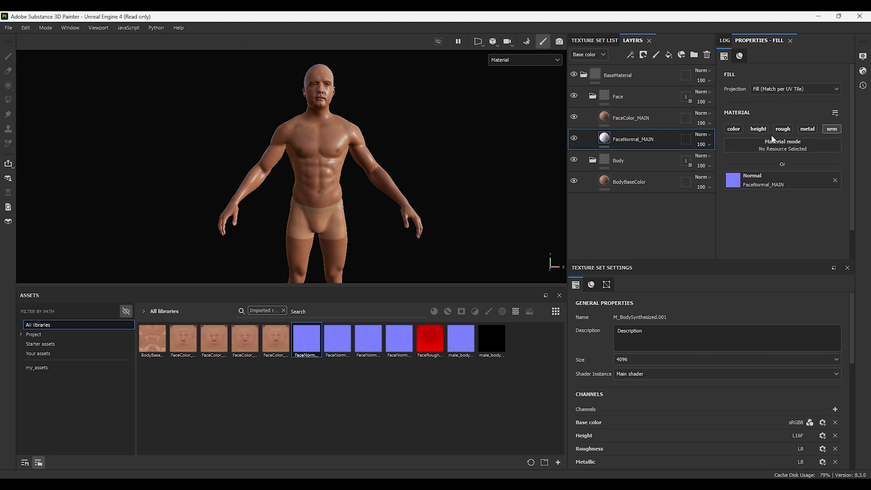
Step: Add male_body_normal_map as a normal fill layer in the Body folder, using Fill (Match per UV Tile) projection
{"action": "left_click_drag", "start_coordinate": [458, 336], "coordinate": [327, 249]}
{"action": "left_click_drag", "start_coordinate": [643, 71], "coordinate": [636, 208]}
{"action": "left_click", "coordinate": [806, 89]}
{"action": "left_click", "coordinate": [785, 97]}
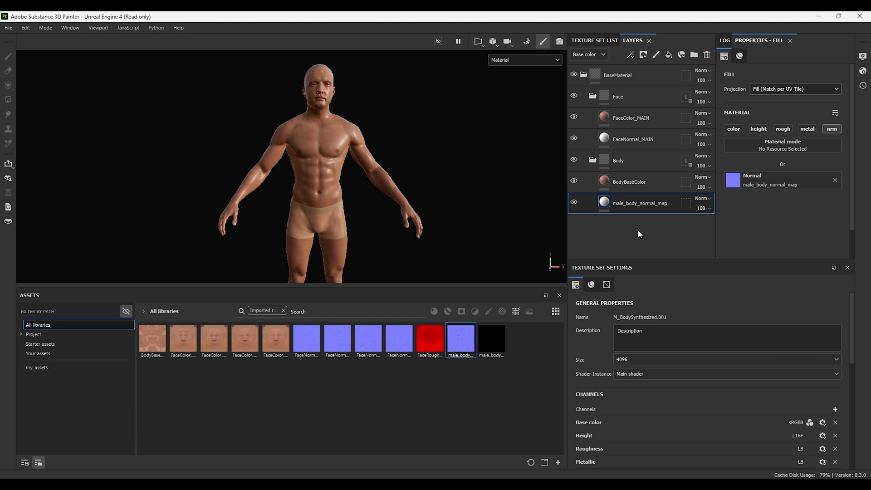
Step: Add the FaceRoughness_MAIN texture as a roughness fill layer with Fill (Match per UV Tile) projection inside the Face folder
{"action": "left_click", "coordinate": [434, 344]}
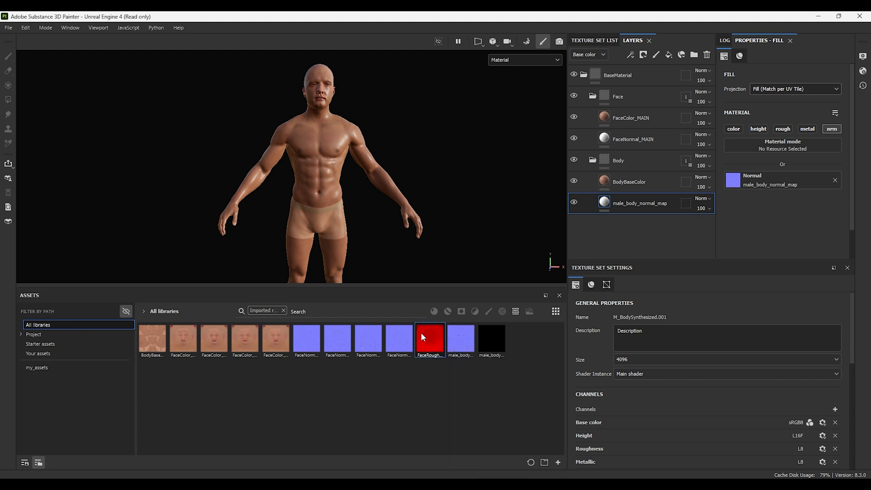
{"action": "left_click_drag", "start_coordinate": [425, 342], "coordinate": [323, 102]}
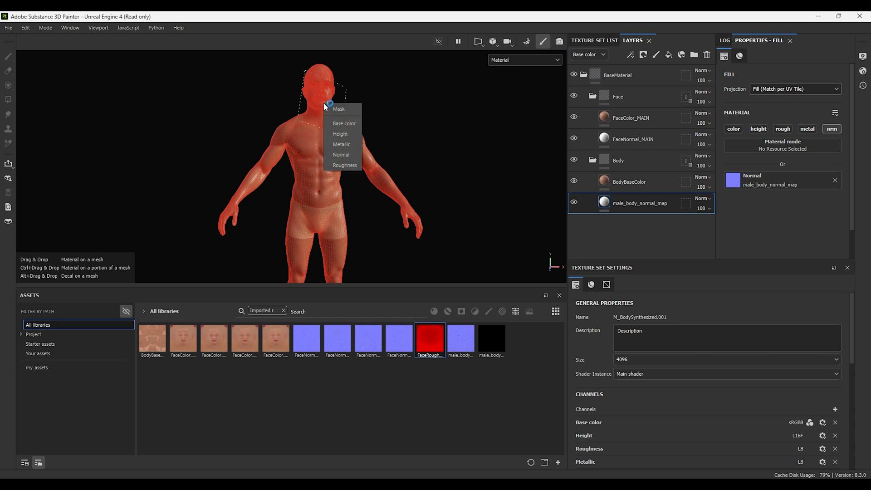
{"action": "left_click", "coordinate": [345, 165]}
{"action": "left_click", "coordinate": [806, 86]}
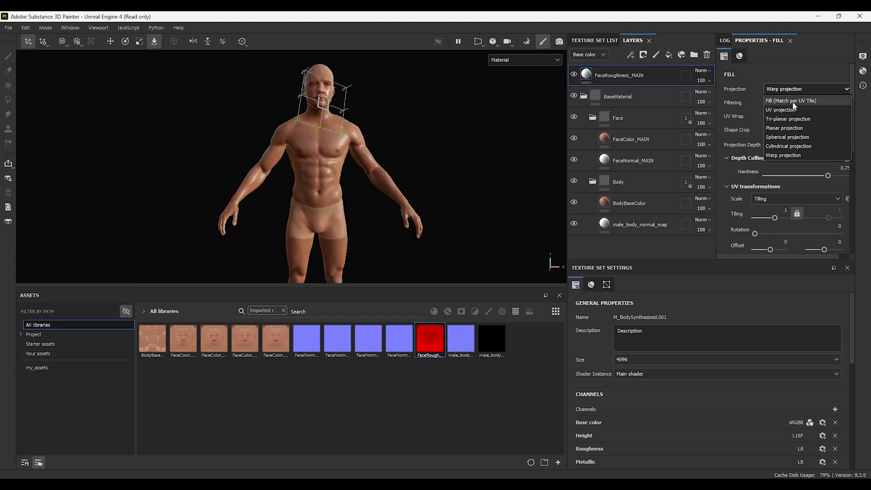
{"action": "left_click", "coordinate": [794, 99]}
{"action": "left_click_drag", "start_coordinate": [667, 89], "coordinate": [641, 164]}
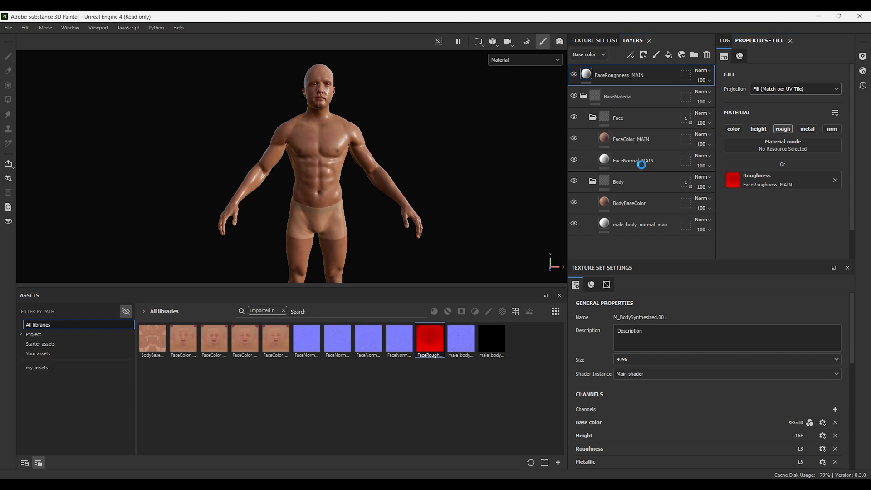
Step: Add a Grayscale Conversion generator to the FaceRoughness_MAIN layer
{"action": "right_click", "coordinate": [652, 157]}
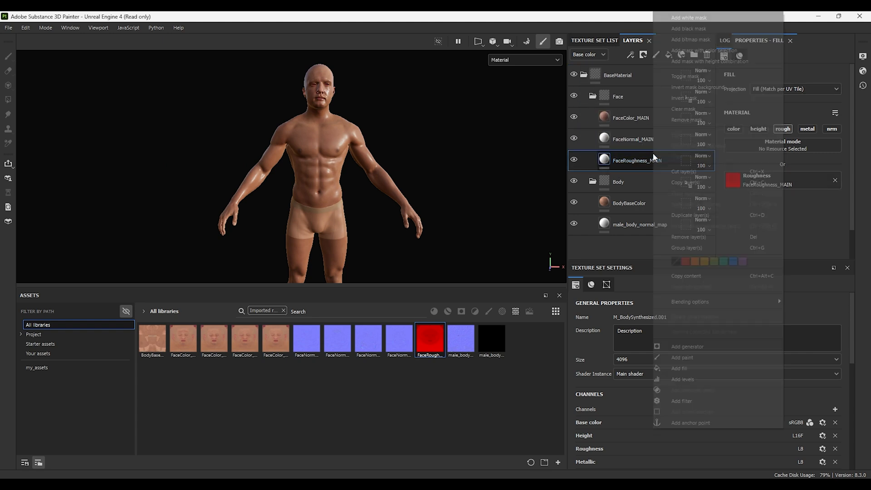
{"action": "left_click", "coordinate": [687, 347]}
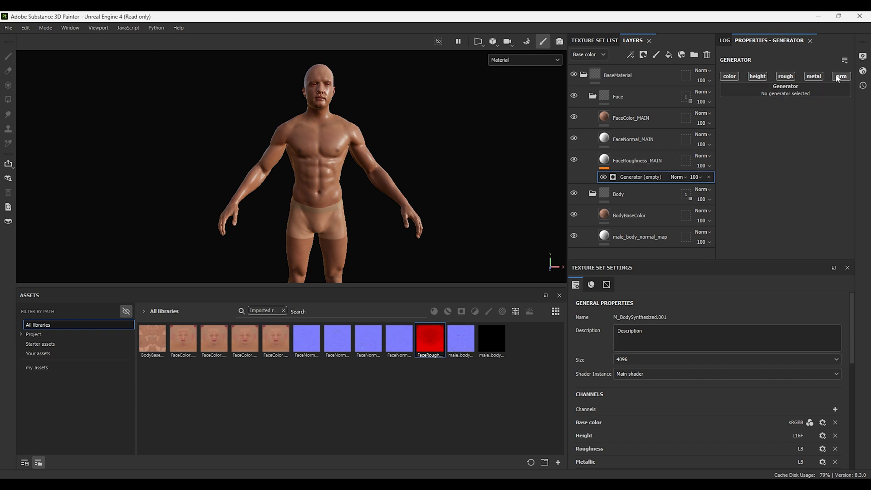
{"action": "left_click", "coordinate": [753, 90]}
{"action": "mouse_move", "coordinate": [754, 176]}
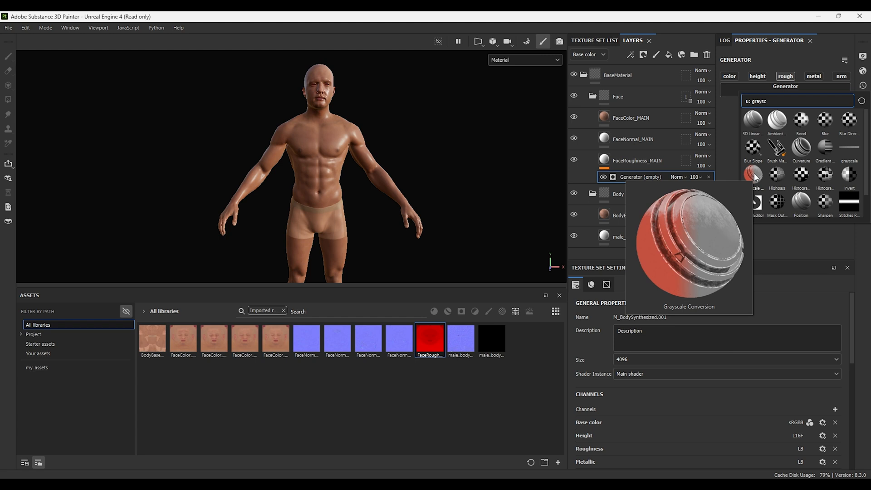
{"action": "left_click", "coordinate": [753, 174]}
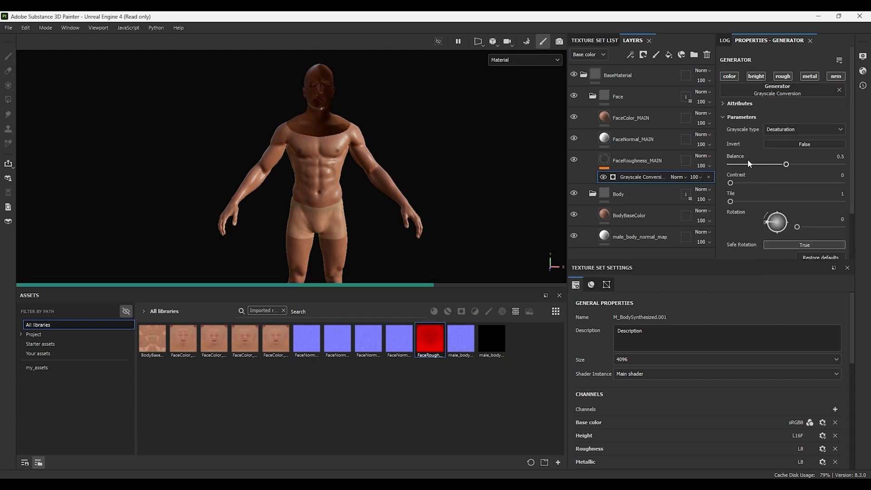
Step: Set the face roughness generator's grayscale type to Red channel with Invert set to True
{"action": "left_click", "coordinate": [795, 130]}
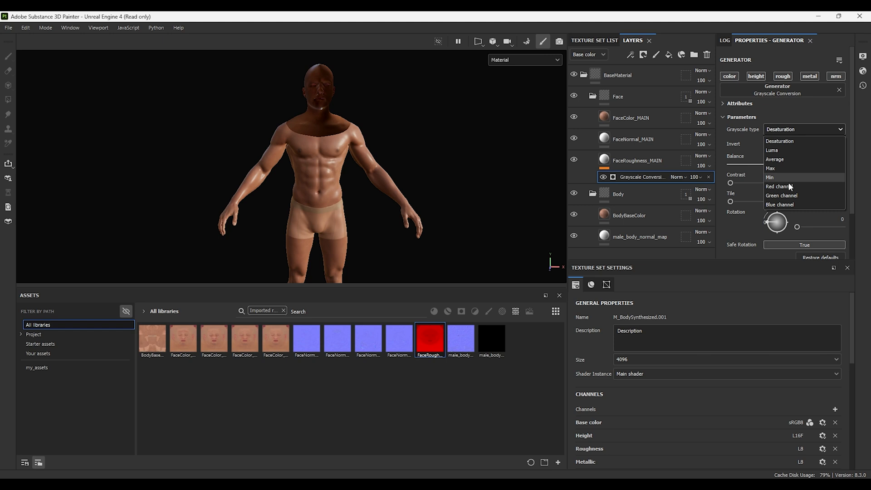
{"action": "left_click", "coordinate": [789, 187]}
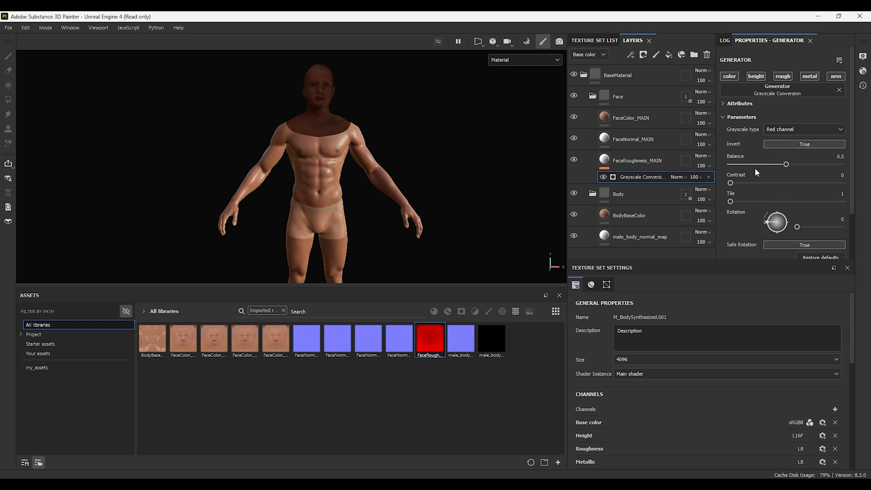
{"action": "scroll", "coordinate": [754, 167], "scroll_direction": "down", "scroll_amount": 2}
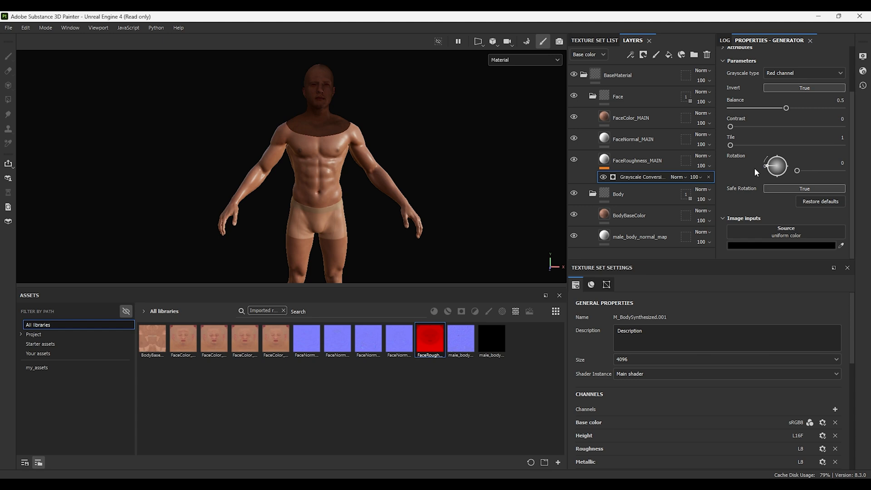
{"action": "scroll", "coordinate": [754, 167], "scroll_direction": "up", "scroll_amount": 2}
Step: Inspect the FaceRoughness_MAIN texture's separate channels and the roughness nodes of the M_Head_Baked material in Unreal Engine
{"action": "left_click", "coordinate": [837, 78]}
{"action": "left_click", "coordinate": [808, 77]}
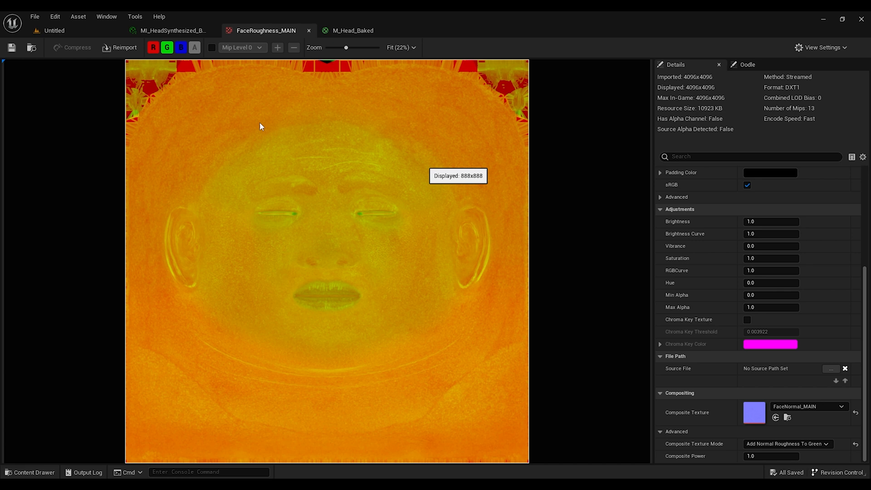
{"action": "left_click", "coordinate": [167, 48]}
{"action": "left_click", "coordinate": [182, 50]}
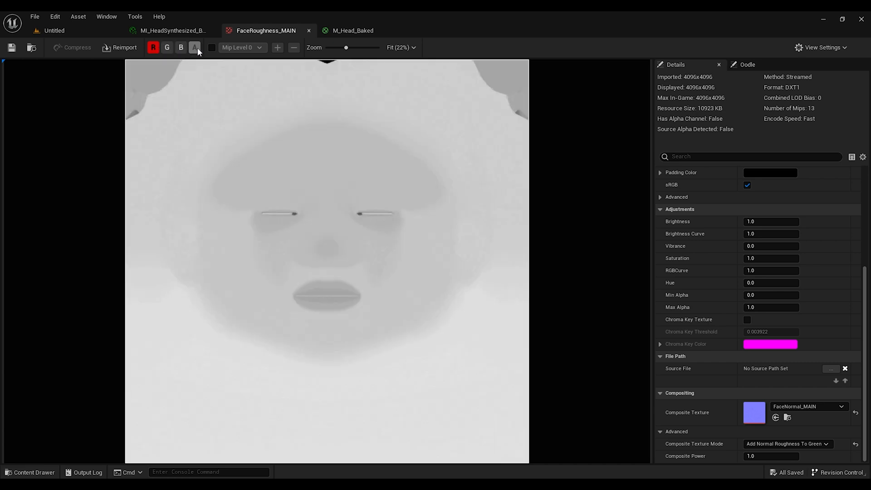
{"action": "left_click", "coordinate": [153, 48]}
{"action": "left_click", "coordinate": [167, 47]}
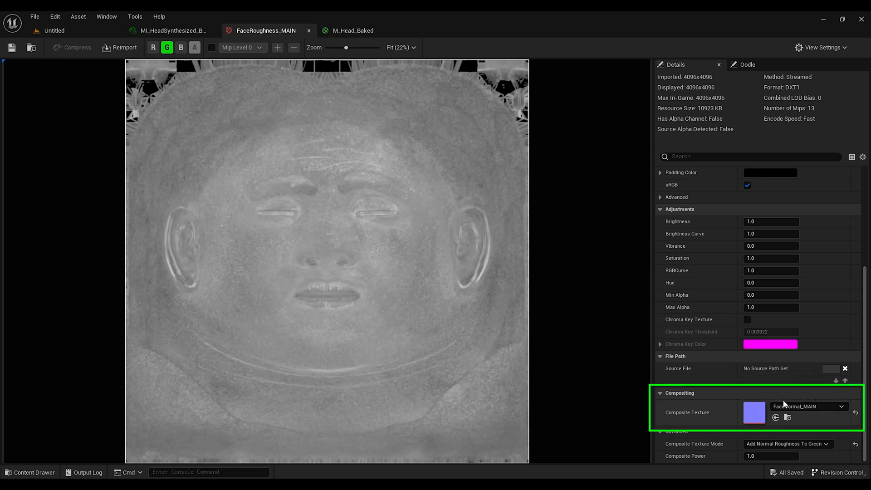
{"action": "left_click", "coordinate": [362, 31]}
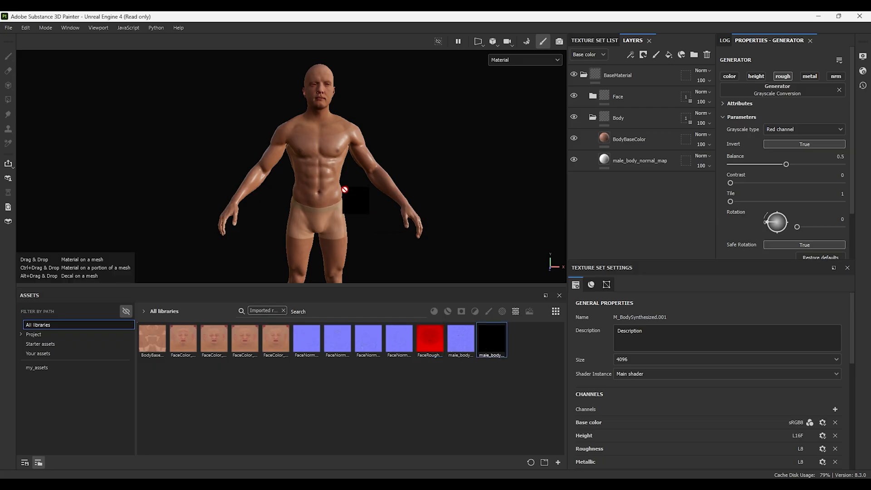
Step: Add male_body_roughness_map as a roughness fill layer in the Body folder, using Fill (Match per UV Tile) projection
{"action": "right_click", "coordinate": [331, 182]}
{"action": "left_click", "coordinate": [343, 240]}
{"action": "left_click_drag", "start_coordinate": [626, 75], "coordinate": [627, 192]}
{"action": "left_click_drag", "start_coordinate": [626, 182], "coordinate": [655, 187]}
{"action": "left_click", "coordinate": [796, 89]}
{"action": "left_click", "coordinate": [795, 101]}
{"action": "left_click", "coordinate": [782, 128]}
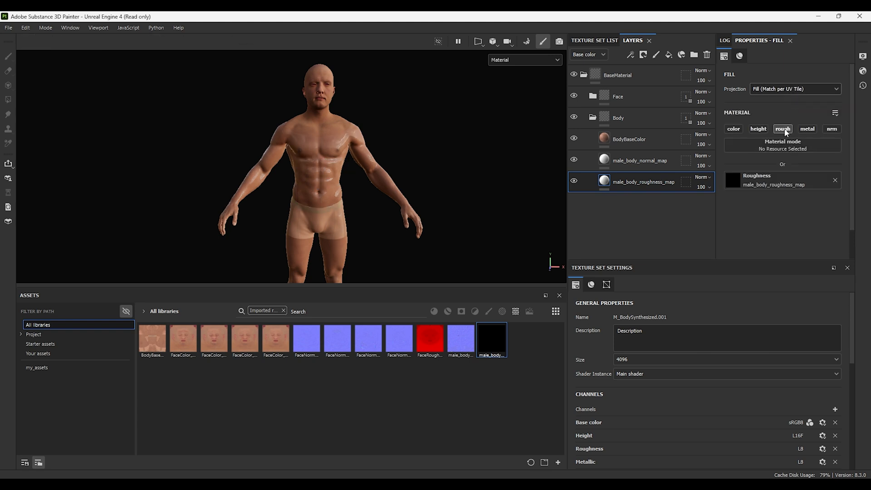
Step: Add a Grayscale Conversion generator to the male_body_roughness_map layer
{"action": "right_click", "coordinate": [644, 182]}
{"action": "left_click", "coordinate": [678, 347]}
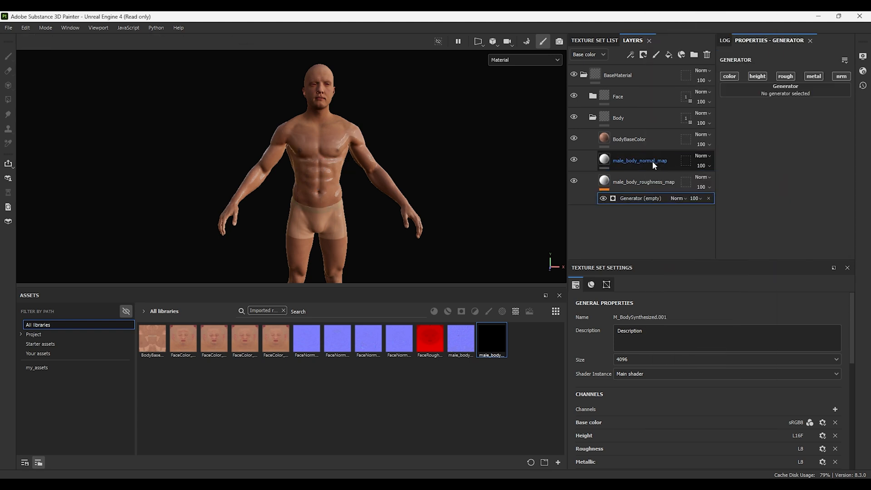
{"action": "left_click", "coordinate": [767, 88]}
{"action": "left_click", "coordinate": [753, 177]}
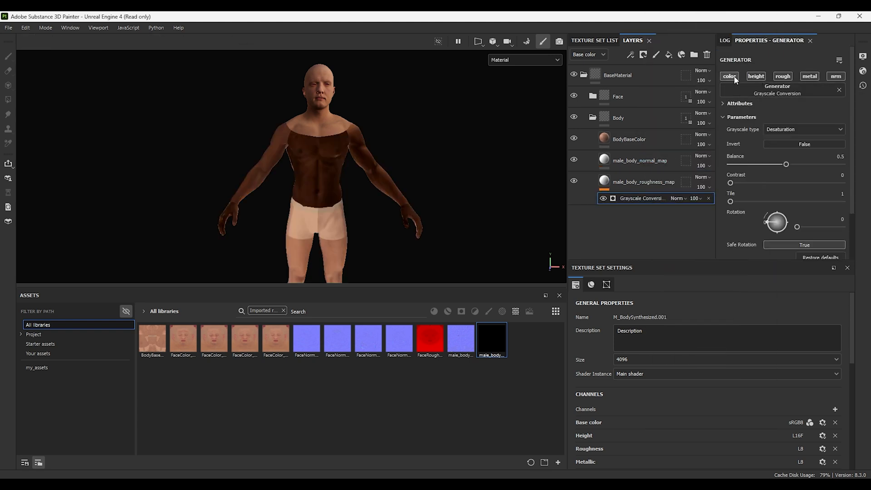
Step: Set the body roughness generator's grayscale type to Red channel and Invert to True
{"action": "left_click", "coordinate": [803, 129]}
{"action": "left_click", "coordinate": [798, 186]}
{"action": "left_click", "coordinate": [795, 144]}
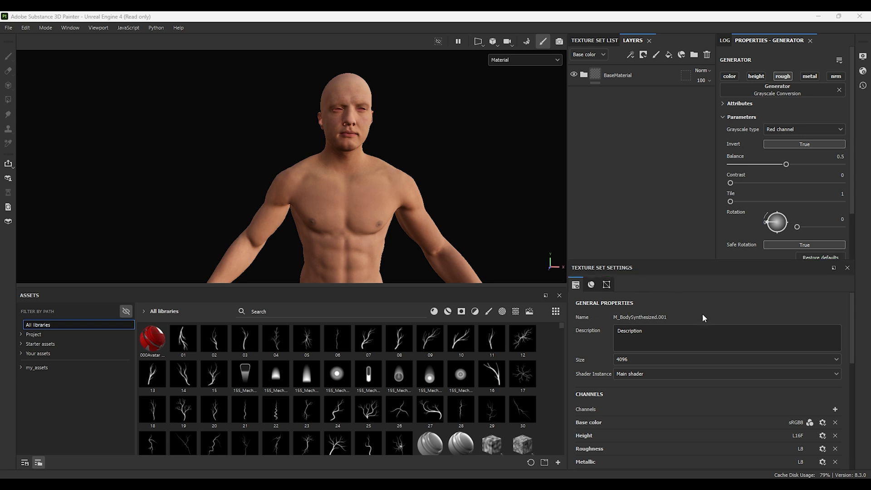
Step: Open mesh map baking and disable the ID and Position bakers
{"action": "scroll", "coordinate": [744, 368], "scroll_direction": "down", "scroll_amount": 9}
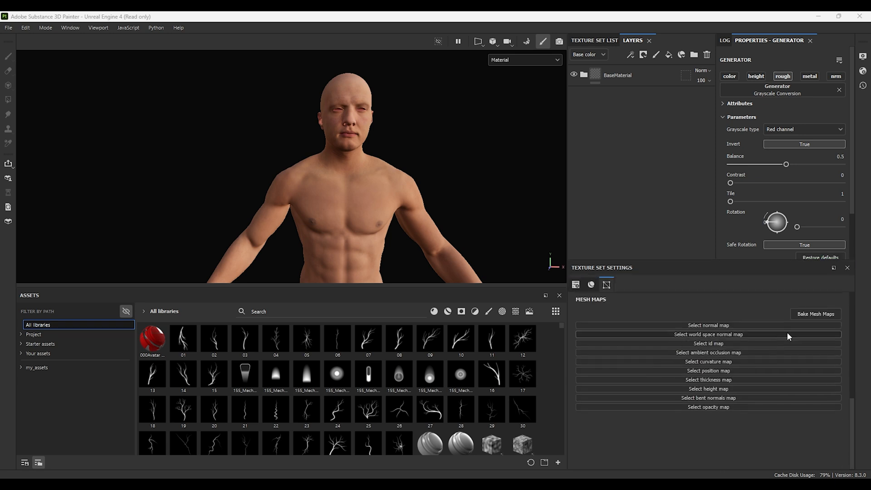
{"action": "left_click", "coordinate": [809, 314]}
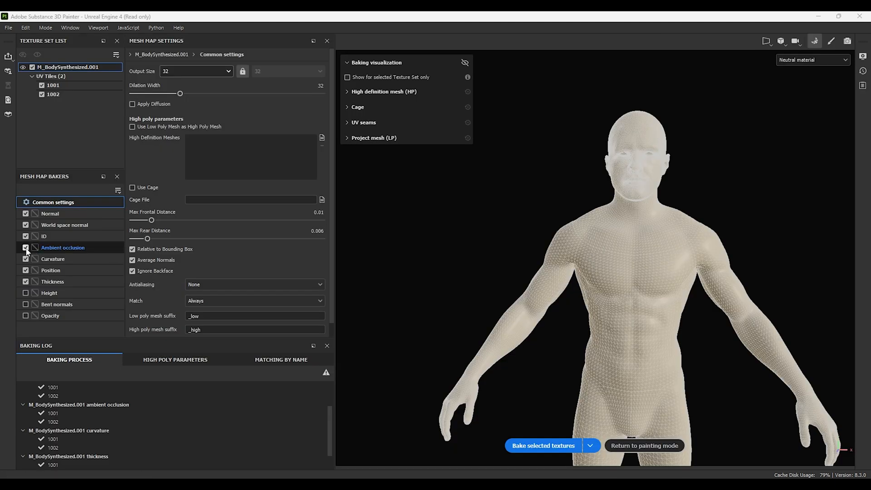
{"action": "left_click", "coordinate": [25, 271]}
{"action": "left_click", "coordinate": [26, 236]}
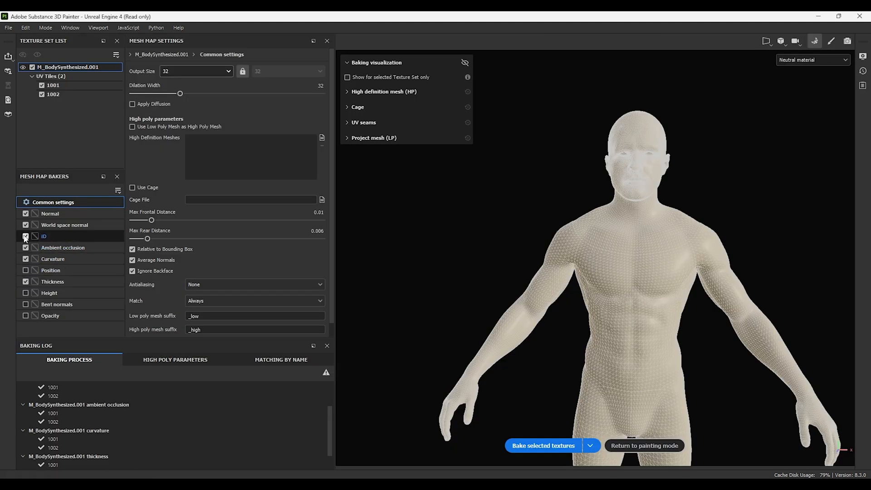
Step: Load the HighPoly mesh as the high definition mesh and set the bake output size to 8192
{"action": "left_click", "coordinate": [322, 138]}
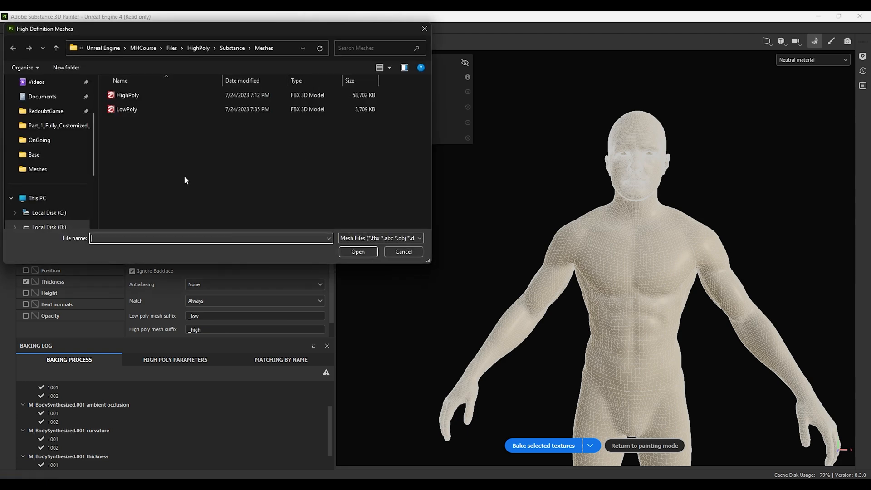
{"action": "left_click", "coordinate": [129, 95]}
{"action": "left_click", "coordinate": [358, 251]}
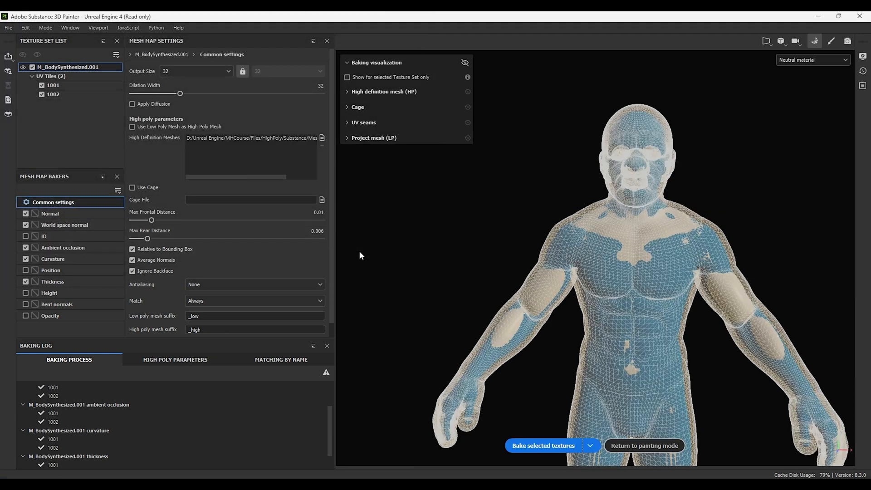
{"action": "left_click", "coordinate": [176, 70]}
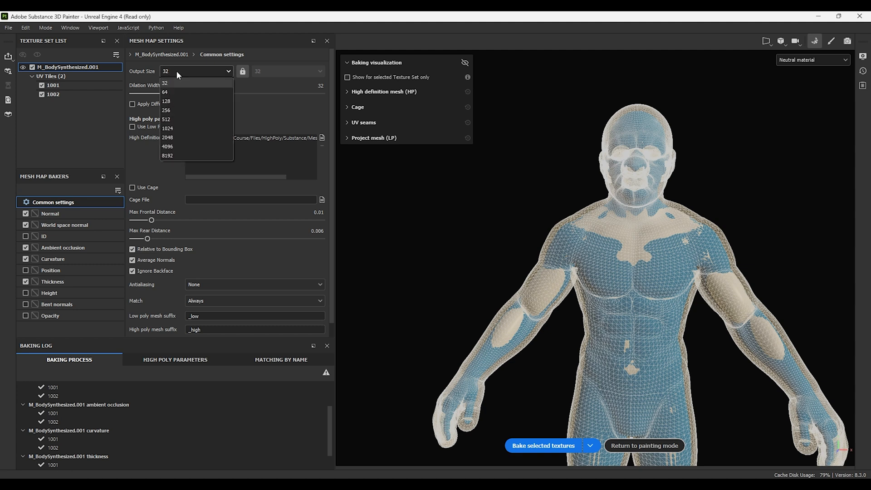
{"action": "left_click", "coordinate": [176, 157]}
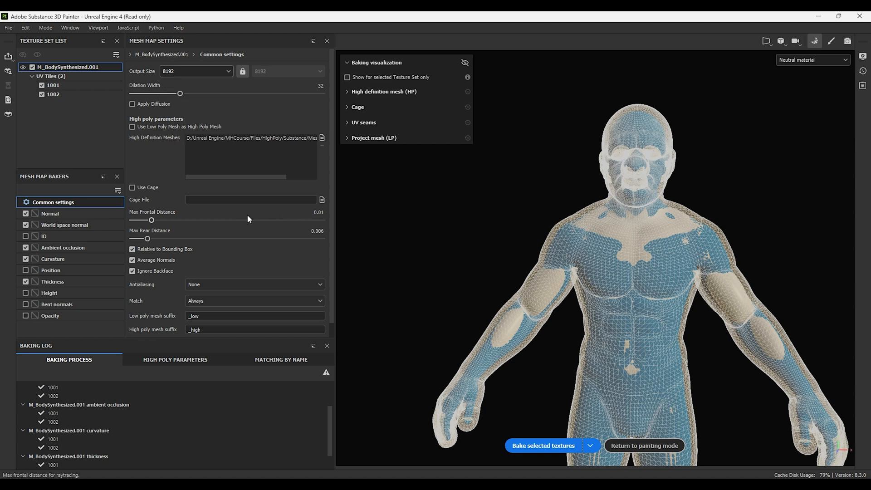
Step: Set the bake's Max Frontal Distance to 0.005
{"action": "left_click", "coordinate": [322, 212]}
{"action": "left_click", "coordinate": [325, 212]}
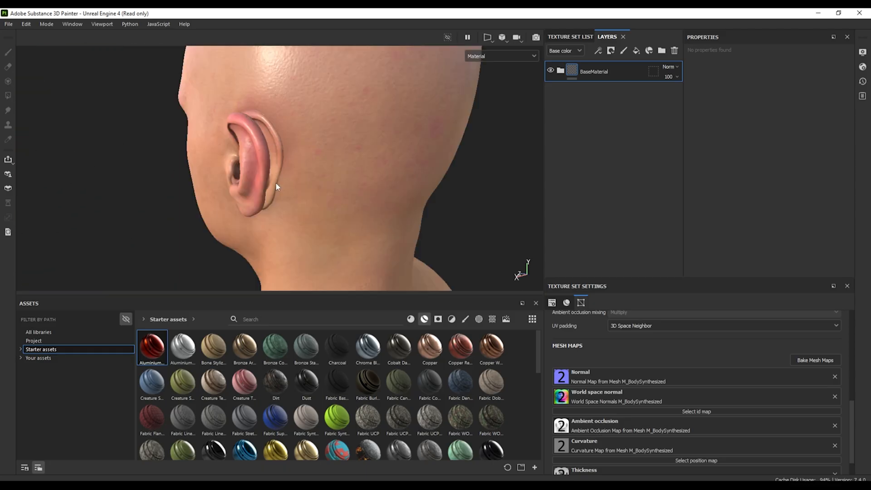
{"action": "left_click_drag", "start_coordinate": [239, 114], "coordinate": [277, 152], "text": "alt"}
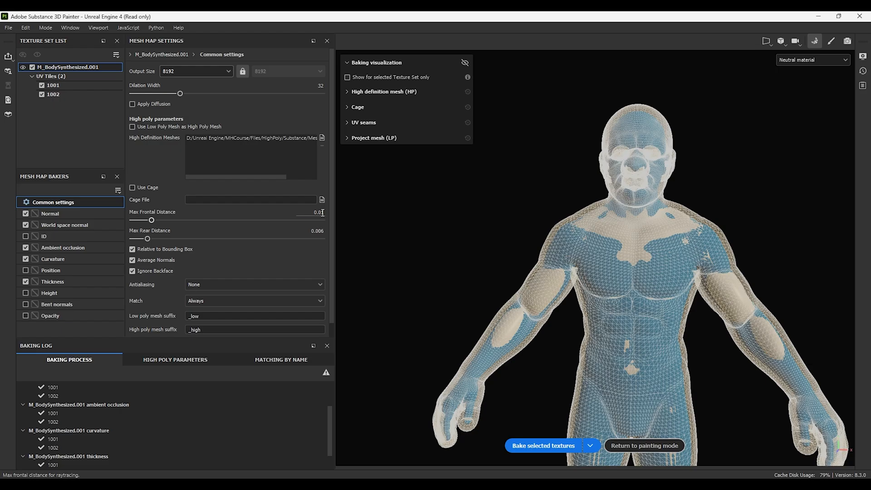
{"action": "double_click", "coordinate": [325, 214]}
{"action": "type", "text": "0.005"}
{"action": "left_click", "coordinate": [315, 257]}
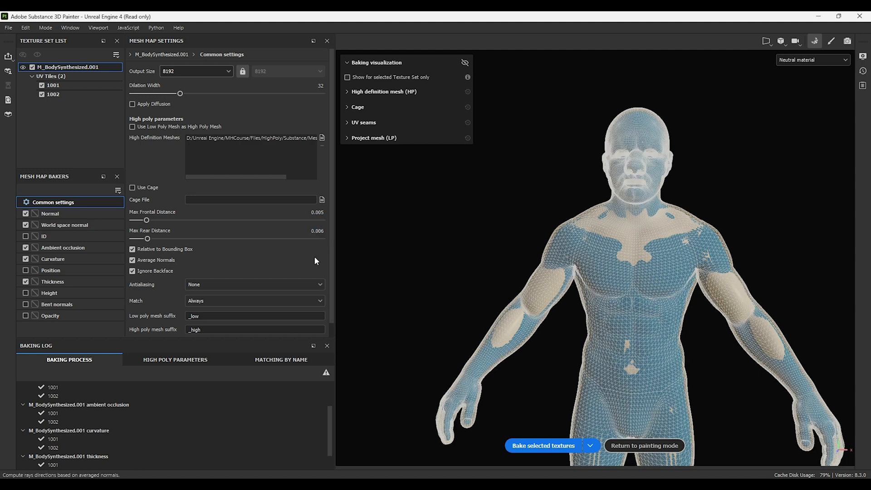
Step: Bake the selected textures with the new frontal distance
{"action": "left_click_drag", "start_coordinate": [654, 245], "coordinate": [709, 248], "text": "alt"}
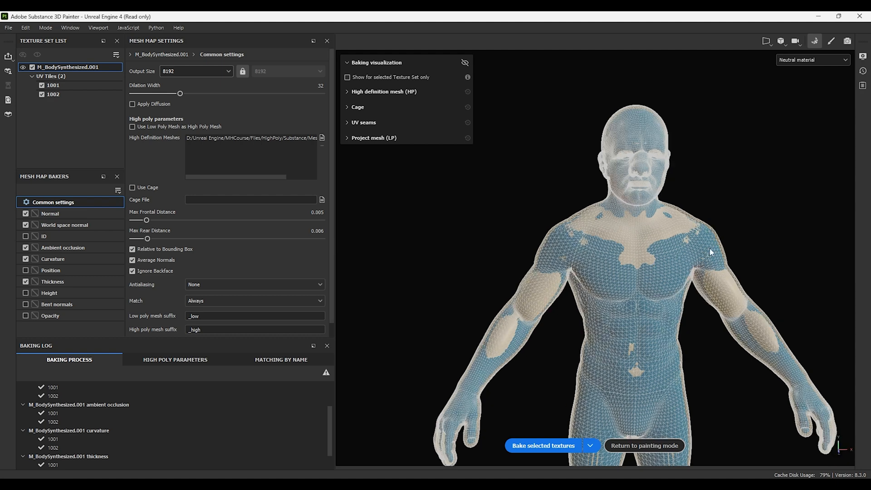
{"action": "left_click", "coordinate": [527, 449]}
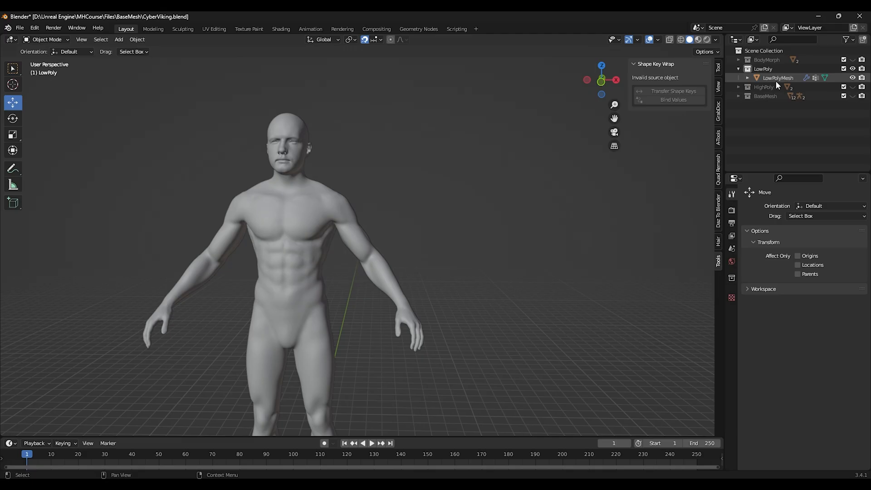
Step: In Blender, duplicate the low poly body mesh and rename the copy Cage
{"action": "left_click", "coordinate": [775, 79]}
{"action": "key", "text": "ctrl+c"}
{"action": "key", "text": "ctrl+v"}
{"action": "double_click", "coordinate": [782, 87]}
{"action": "type", "text": "Cage"}
{"action": "key", "text": "Return"}
Step: Inflate all of the Cage mesh's vertices with Shrink/Fatten by 0.1 in Edit Mode, then return to Object Mode
{"action": "left_click", "coordinate": [46, 40]}
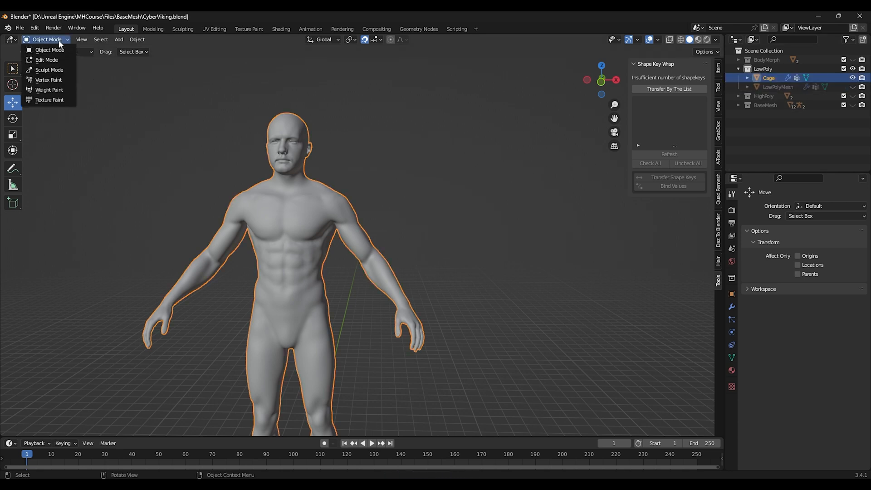
{"action": "left_click", "coordinate": [43, 50]}
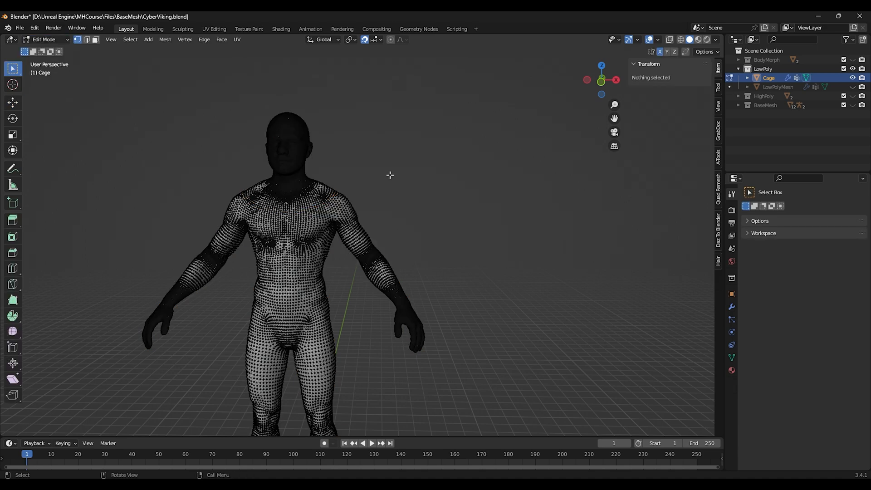
{"action": "key", "text": "a"}
{"action": "key", "text": "alt+s"}
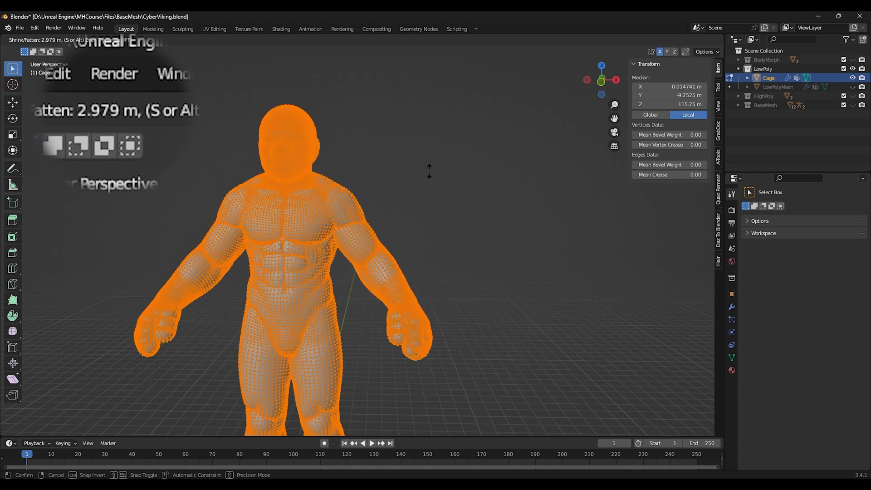
{"action": "type", "text": "0.1"}
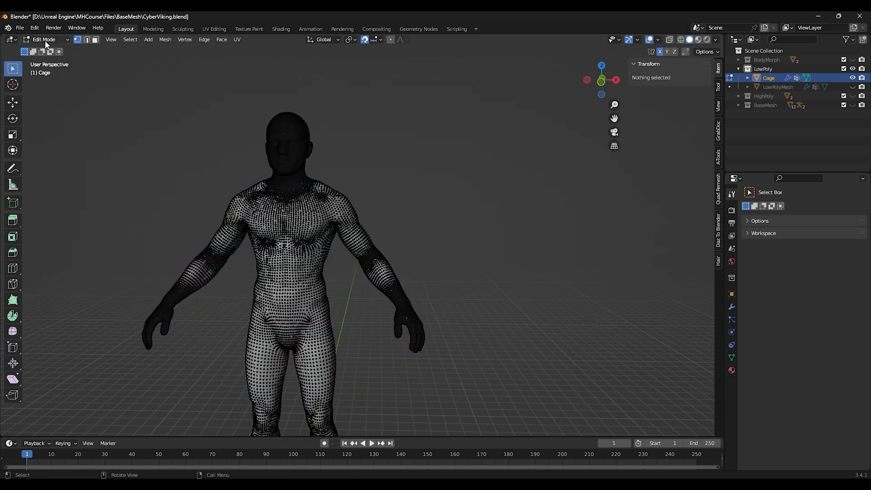
{"action": "left_click", "coordinate": [47, 41]}
{"action": "left_click", "coordinate": [47, 49]}
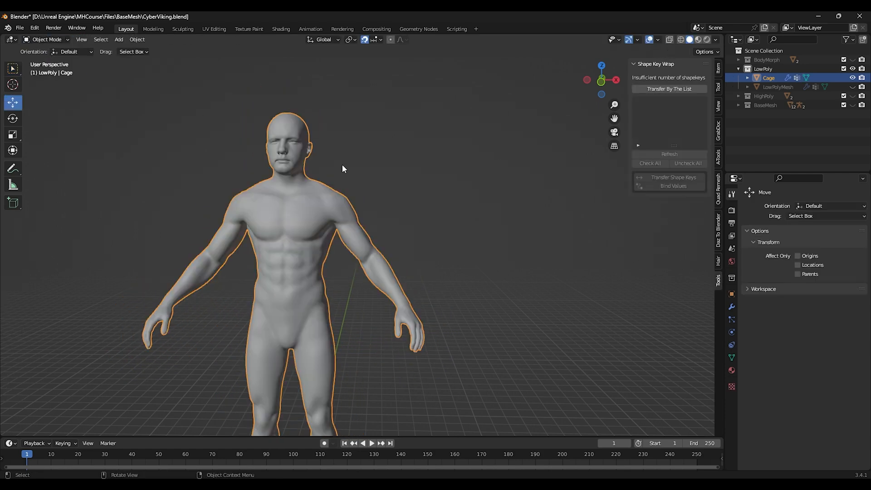
Step: Export the Cage as Cage.fbx to the Meshes folder, limited to selected objects and mesh type
{"action": "left_click", "coordinate": [20, 28]}
{"action": "mouse_move", "coordinate": [82, 159]}
{"action": "left_click", "coordinate": [151, 241]}
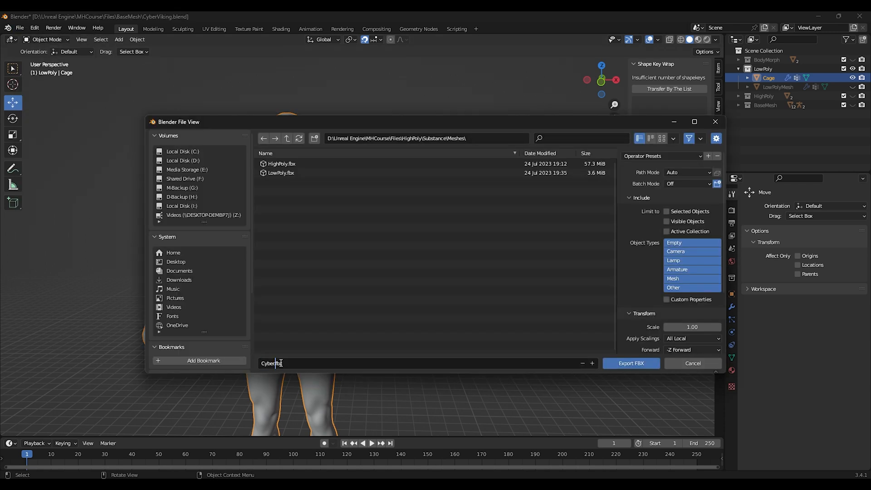
{"action": "key", "text": "BackSpace"}
{"action": "key", "text": "BackSpace"}
{"action": "key", "text": "BackSpace"}
{"action": "key", "text": "BackSpace"}
{"action": "type", "text": "Cage"}
{"action": "left_click", "coordinate": [666, 211]}
{"action": "left_click", "coordinate": [673, 278]}
{"action": "scroll", "coordinate": [644, 280], "scroll_direction": "down", "scroll_amount": 5}
{"action": "left_click", "coordinate": [631, 363]}
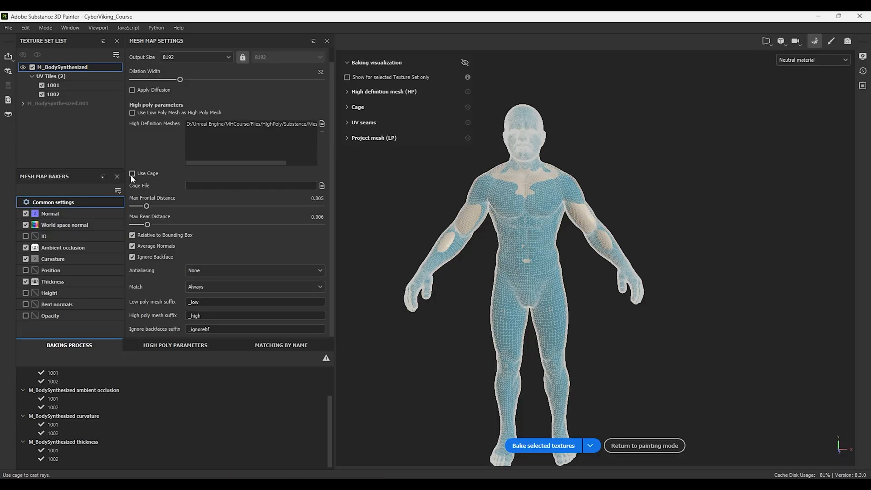
Step: In Substance Painter, enable Use Cage and load Cage.fbx as the cage file
{"action": "left_click", "coordinate": [132, 173]}
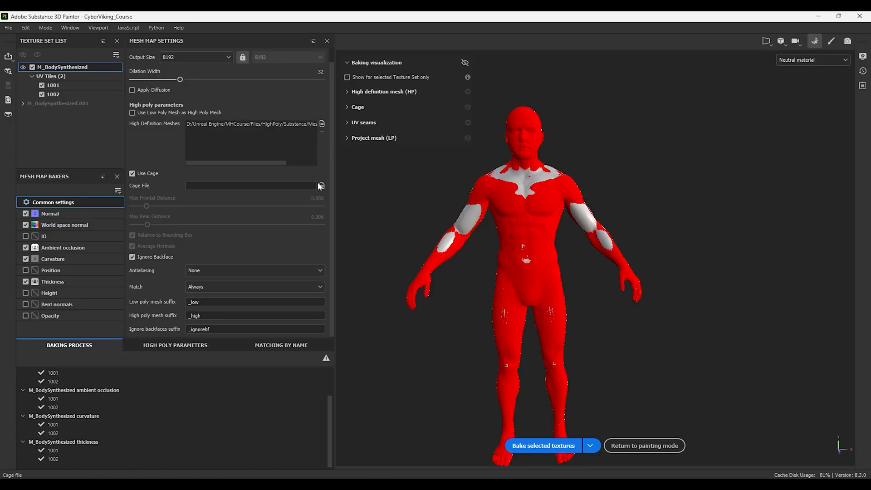
{"action": "left_click", "coordinate": [321, 185]}
{"action": "left_click", "coordinate": [129, 96]}
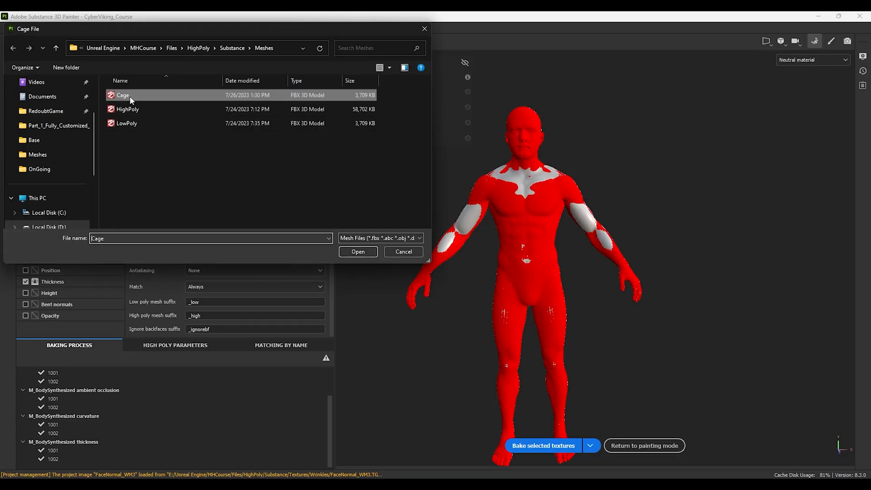
{"action": "left_click", "coordinate": [350, 255]}
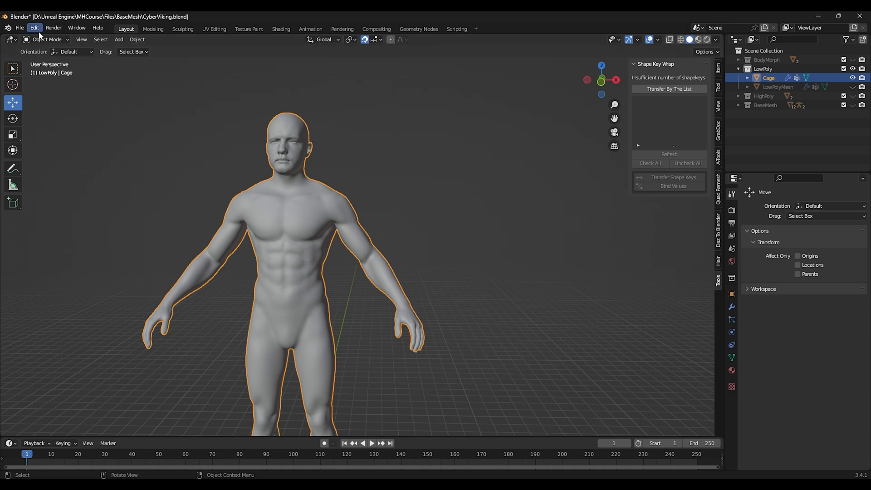
Step: Switch the Cage to Sculpt Mode in Blender and sculpt its surface outward over the torso and back
{"action": "left_click", "coordinate": [45, 40]}
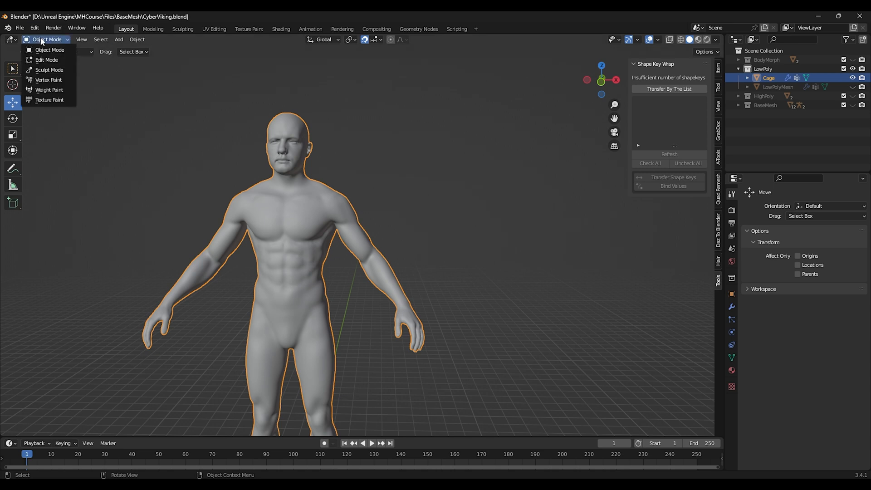
{"action": "left_click", "coordinate": [49, 70]}
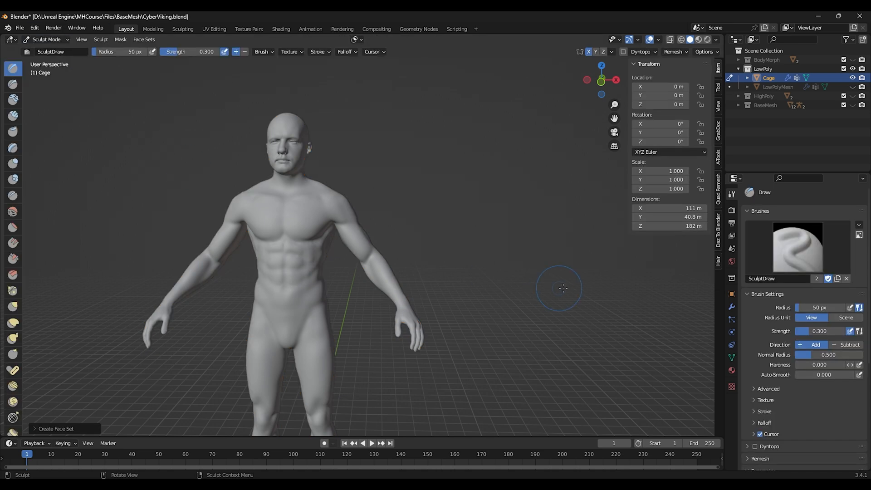
{"action": "scroll", "coordinate": [799, 393], "scroll_direction": "down", "scroll_amount": 9}
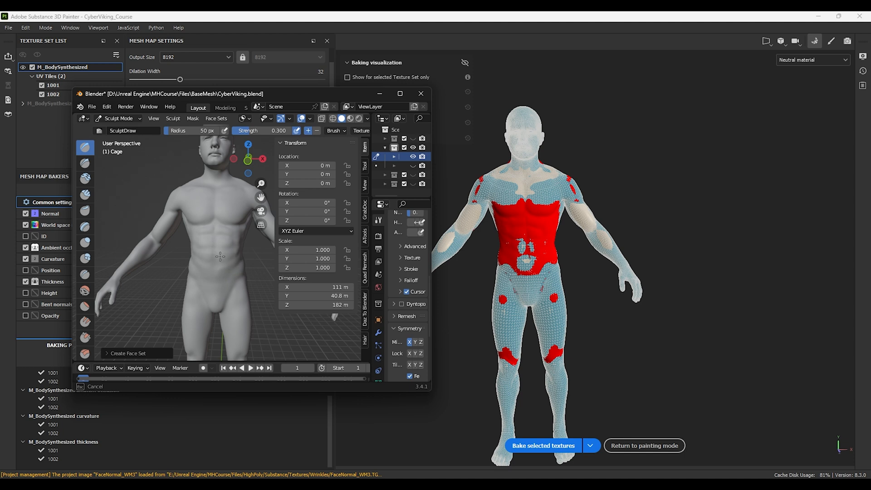
{"action": "mouse_move", "coordinate": [220, 256]}
{"action": "middle_mouse_down"}
{"action": "mouse_move", "coordinate": [200, 263]}
{"action": "mouse_move", "coordinate": [210, 218]}
{"action": "mouse_move", "coordinate": [226, 269]}
{"action": "mouse_move", "coordinate": [206, 270]}
{"action": "middle_mouse_up"}
{"action": "mouse_move", "coordinate": [220, 175]}
{"action": "middle_mouse_down", "text": "shift"}
{"action": "mouse_move", "coordinate": [198, 282]}
{"action": "mouse_move", "coordinate": [204, 267]}
{"action": "mouse_move", "coordinate": [170, 240]}
{"action": "mouse_move", "coordinate": [197, 241]}
{"action": "middle_mouse_up", "text": "shift"}
{"action": "left_click_drag", "start_coordinate": [639, 269], "coordinate": [424, 277], "text": "alt"}
{"action": "key", "text": "alt+Tab"}
{"action": "mouse_move", "coordinate": [144, 273]}
{"action": "left_mouse_down"}
{"action": "mouse_move", "coordinate": [154, 263]}
{"action": "mouse_move", "coordinate": [201, 282]}
{"action": "left_mouse_up"}
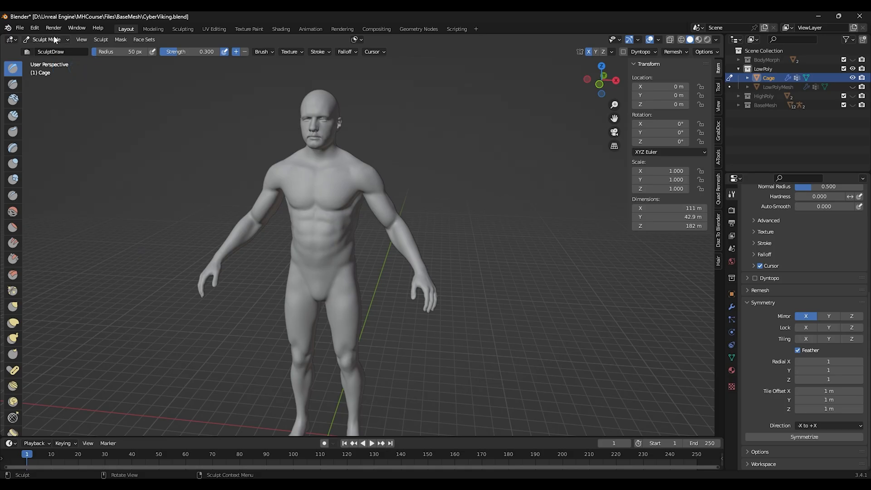
Step: Return the Cage to Object Mode and export it again as FBX
{"action": "left_click", "coordinate": [46, 40]}
{"action": "left_click", "coordinate": [41, 48]}
{"action": "left_click", "coordinate": [19, 27]}
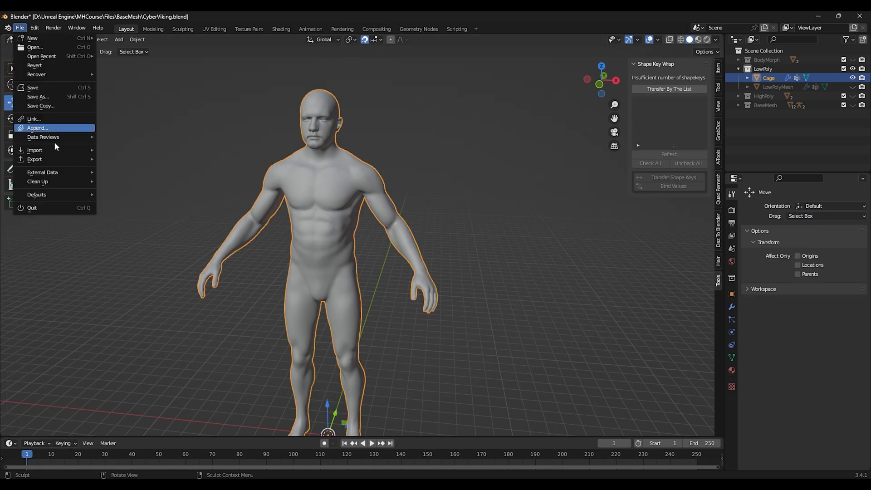
{"action": "mouse_move", "coordinate": [54, 160]}
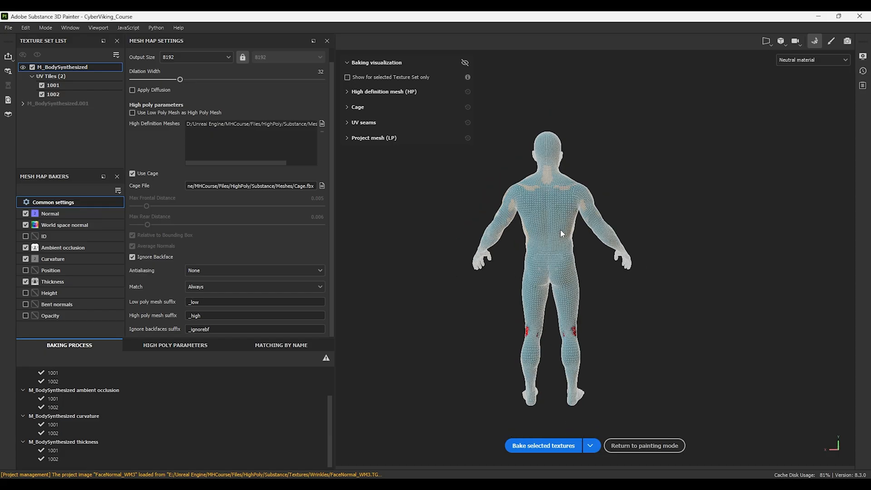
{"action": "left_click_drag", "start_coordinate": [560, 230], "coordinate": [473, 251], "text": "alt"}
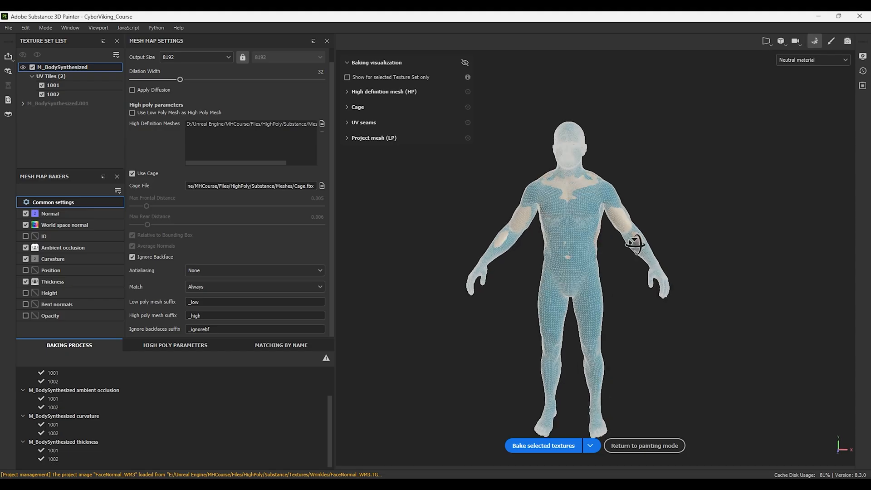
Step: Bake the selected textures using the cage and return to painting mode
{"action": "mouse_move", "coordinate": [690, 244]}
{"action": "left_mouse_down", "text": "alt"}
{"action": "mouse_move", "coordinate": [278, 243]}
{"action": "mouse_move", "coordinate": [583, 237]}
{"action": "mouse_move", "coordinate": [507, 449]}
{"action": "left_mouse_up", "text": "alt"}
{"action": "left_click", "coordinate": [538, 447]}
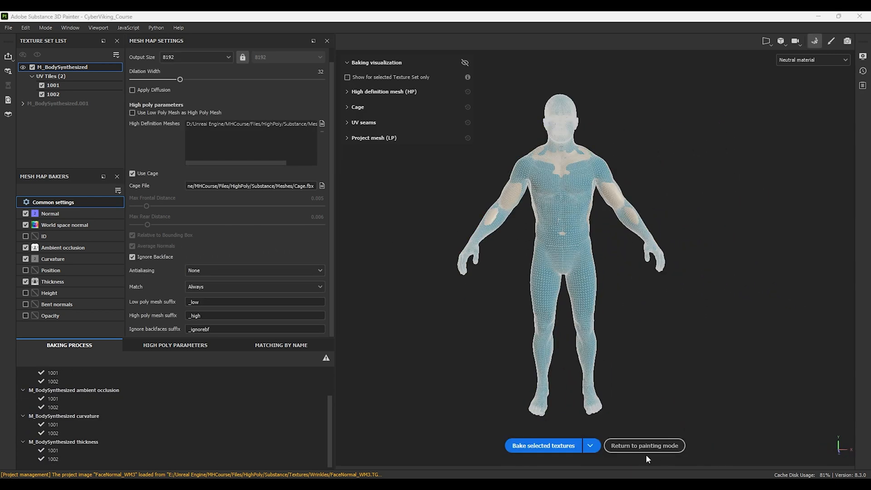
{"action": "left_click", "coordinate": [645, 447]}
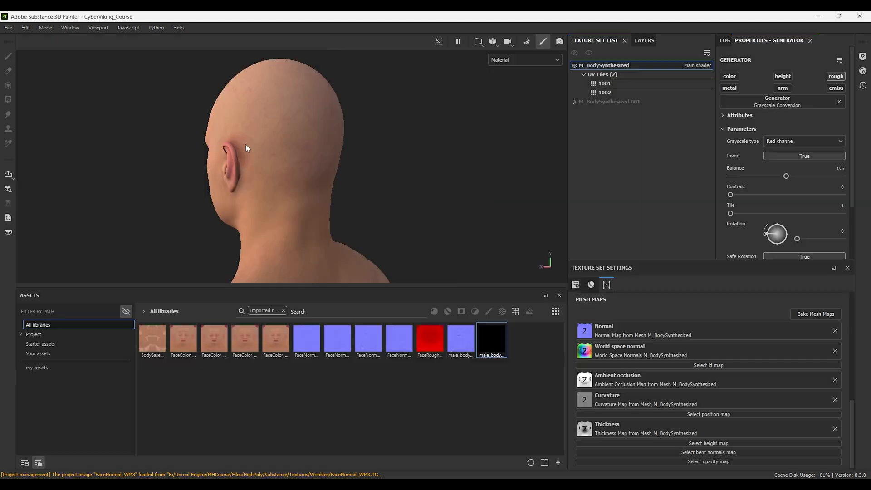
{"action": "left_click_drag", "start_coordinate": [294, 154], "coordinate": [254, 155], "text": "alt"}
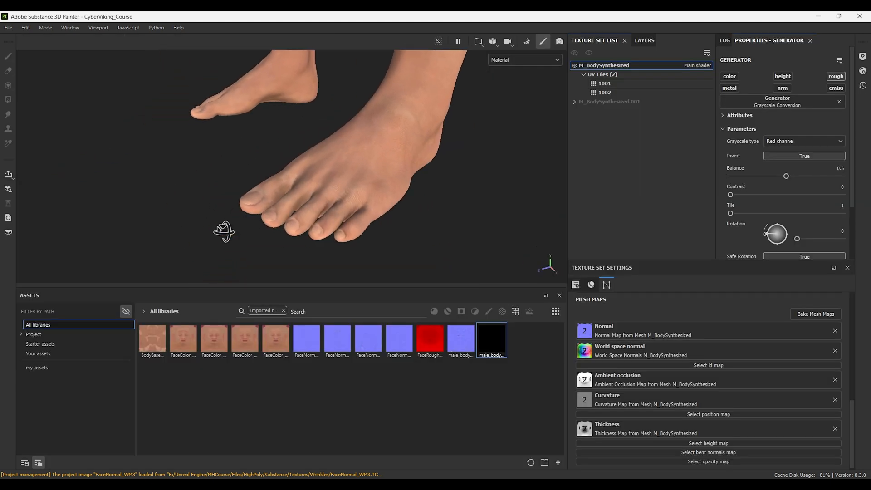
{"action": "left_click_drag", "start_coordinate": [224, 230], "coordinate": [249, 227], "text": "alt"}
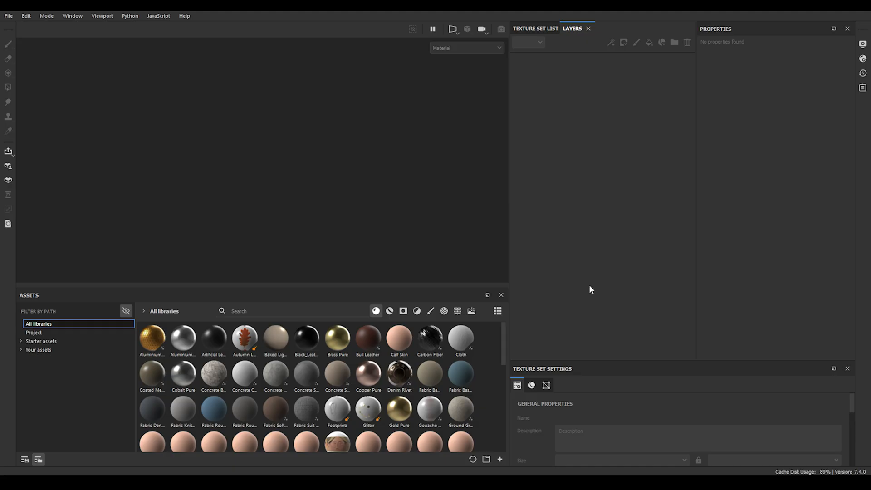
Step: Browse the starter asset materials and expand the Chrome Blue Tint layer folder
{"action": "left_click", "coordinate": [36, 342]}
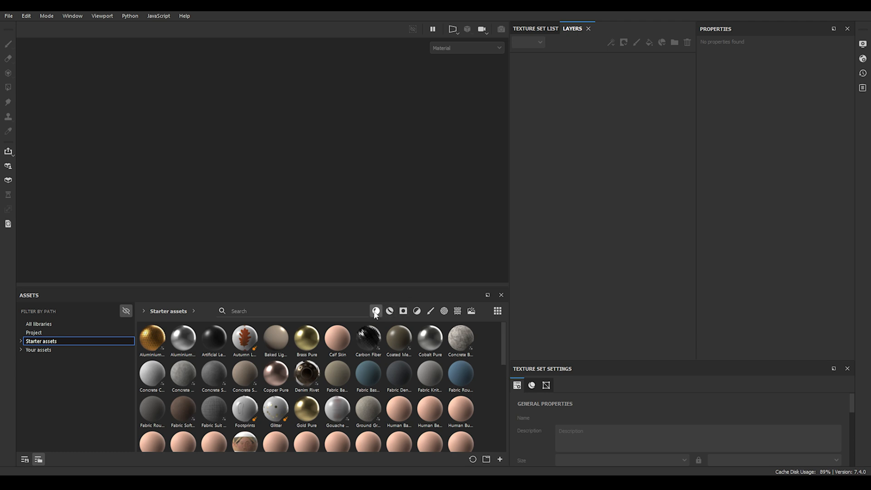
{"action": "left_click", "coordinate": [388, 312]}
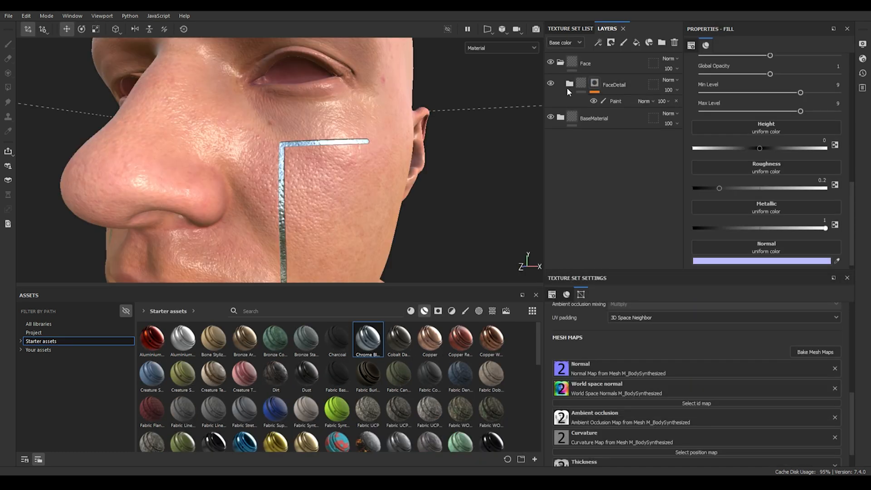
{"action": "left_click", "coordinate": [570, 85]}
{"action": "left_click", "coordinate": [578, 139]}
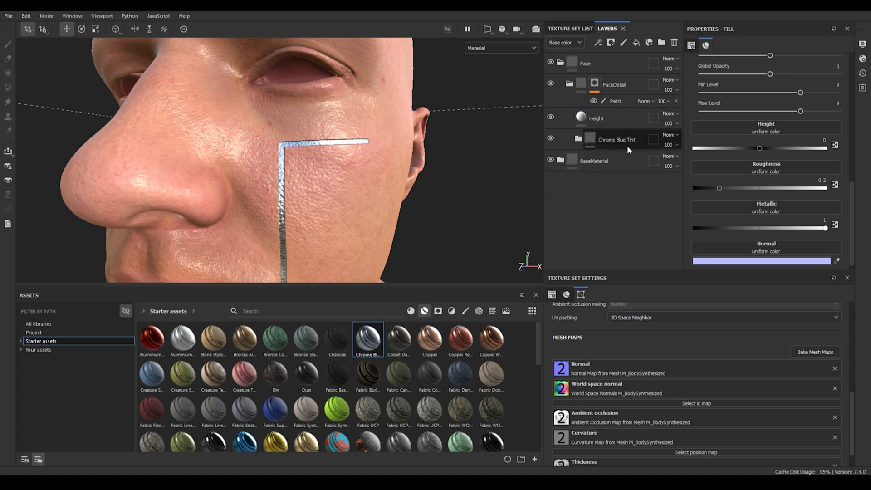
{"action": "left_click", "coordinate": [635, 145]}
{"action": "left_click", "coordinate": [578, 139]}
Step: Delete the Height fill layer from the layer stack
{"action": "left_click", "coordinate": [620, 213]}
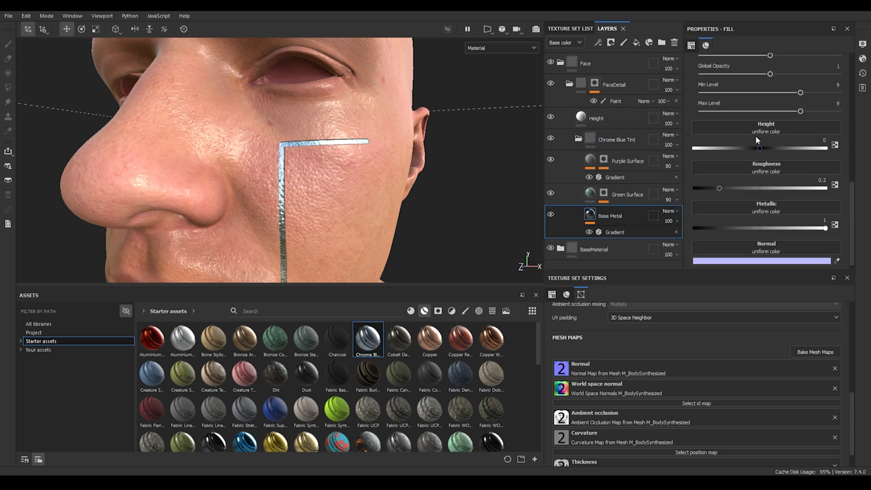
{"action": "left_click", "coordinate": [619, 118]}
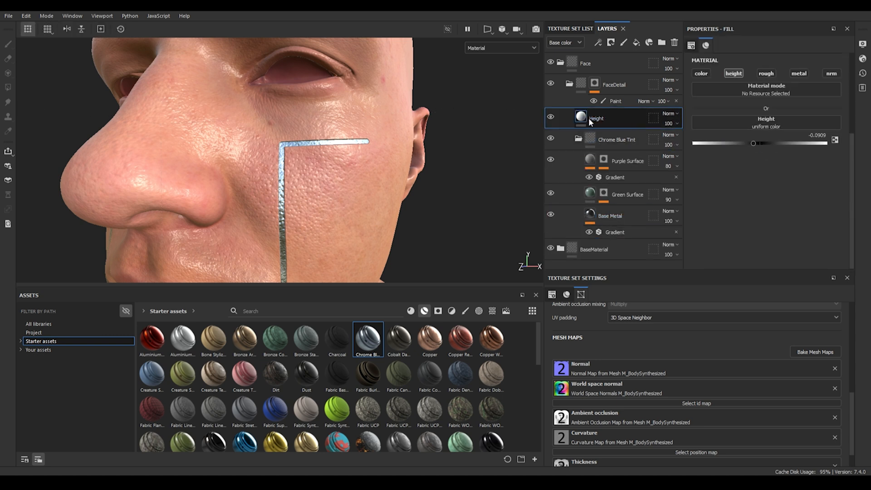
{"action": "key", "text": "Delete"}
Step: Browse the starter assets by each asset type filter
{"action": "left_click", "coordinate": [600, 194]}
{"action": "scroll", "coordinate": [757, 156], "scroll_direction": "down", "scroll_amount": 5}
{"action": "mouse_move", "coordinate": [759, 159]}
{"action": "left_mouse_down"}
{"action": "mouse_move", "coordinate": [773, 155]}
{"action": "mouse_move", "coordinate": [742, 151]}
{"action": "mouse_move", "coordinate": [765, 155]}
{"action": "left_mouse_up"}
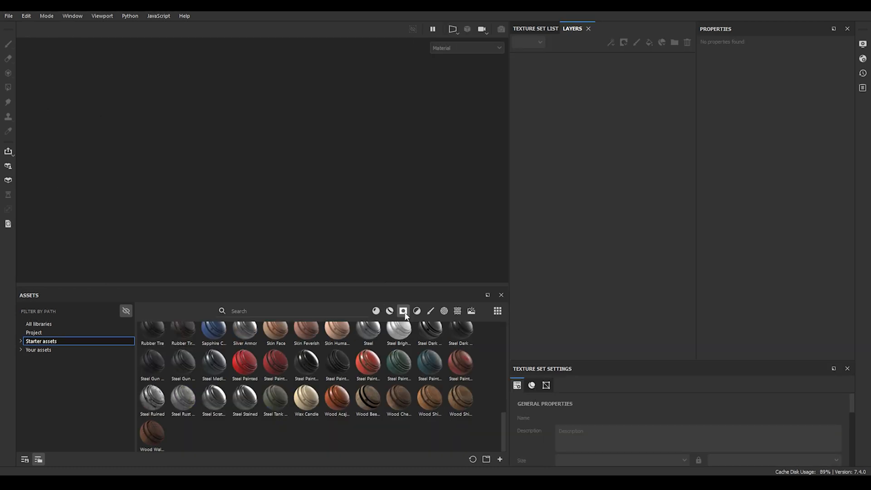
{"action": "left_click", "coordinate": [403, 311]}
{"action": "left_click", "coordinate": [417, 311]}
{"action": "left_click", "coordinate": [428, 311]}
{"action": "left_click", "coordinate": [443, 312]}
{"action": "left_click", "coordinate": [458, 311]}
{"action": "left_click", "coordinate": [472, 311]}
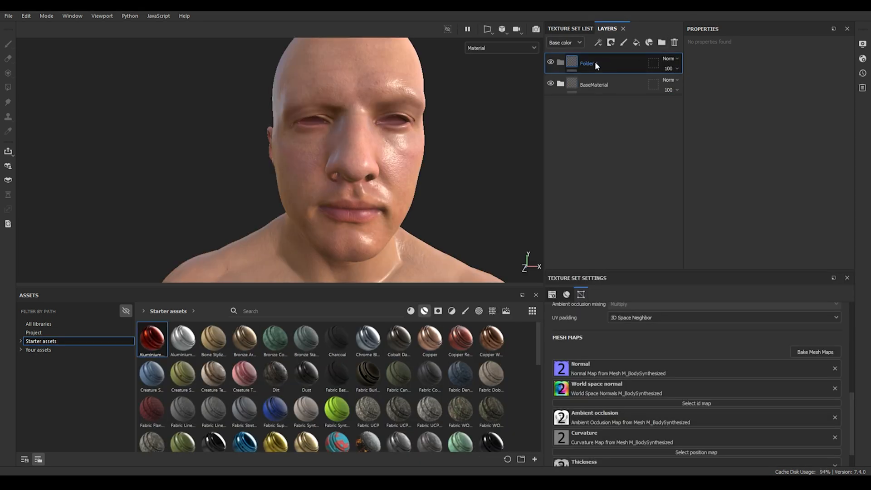
Step: Rename the top layer folder to Face
{"action": "double_click", "coordinate": [595, 61]}
{"action": "type", "text": "Fa"}
{"action": "type", "text": "ce"}
{"action": "key", "text": "Return"}
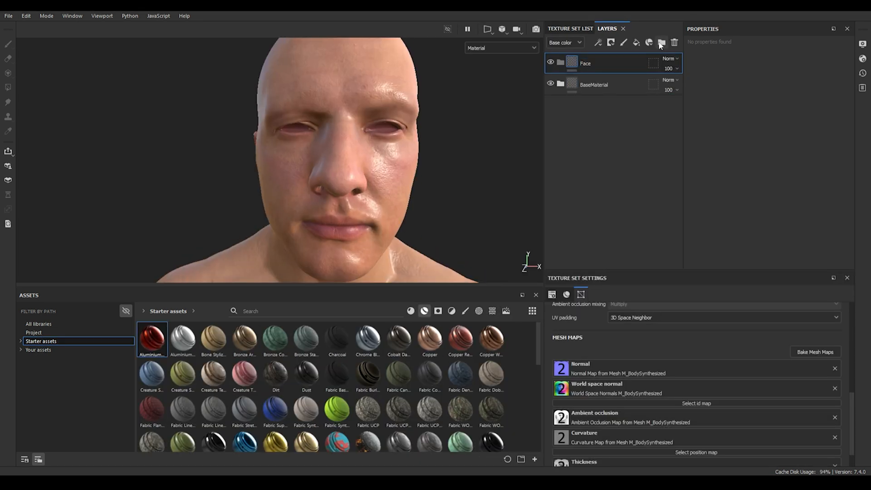
Step: Add a new folder nested under Face and name it FaceDetail
{"action": "left_click", "coordinate": [661, 43]}
{"action": "left_click_drag", "start_coordinate": [591, 63], "coordinate": [595, 83]}
{"action": "double_click", "coordinate": [606, 85]}
{"action": "type", "text": "FaceD"}
{"action": "key", "text": "Return"}
Step: Add a fill layer and give the FaceDetail folder a black mask
{"action": "left_click", "coordinate": [636, 43]}
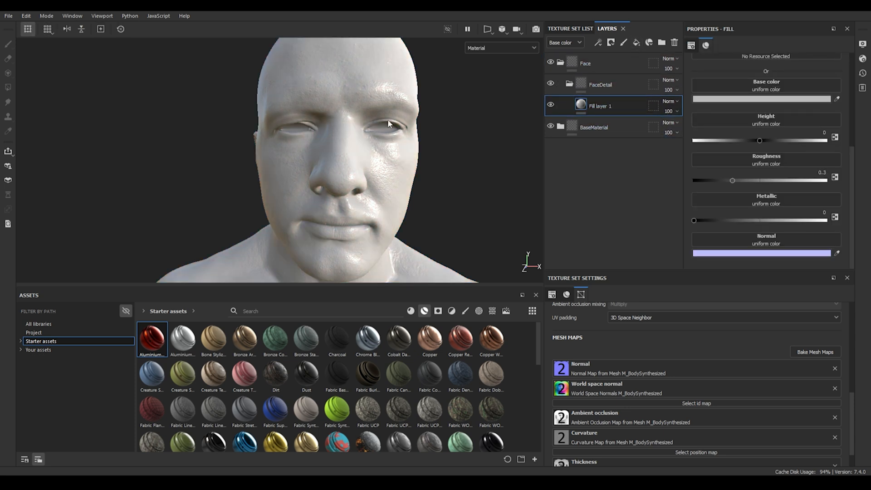
{"action": "left_click", "coordinate": [601, 84]}
{"action": "right_click", "coordinate": [615, 82]}
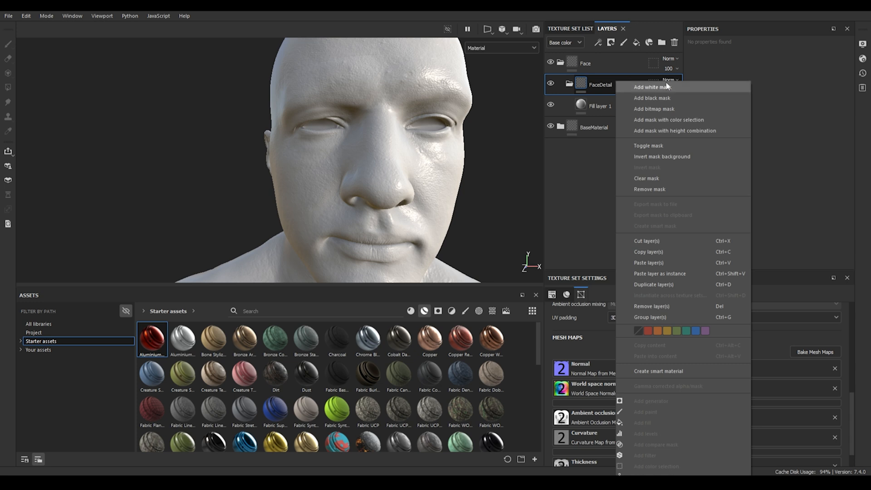
{"action": "left_click", "coordinate": [674, 97]}
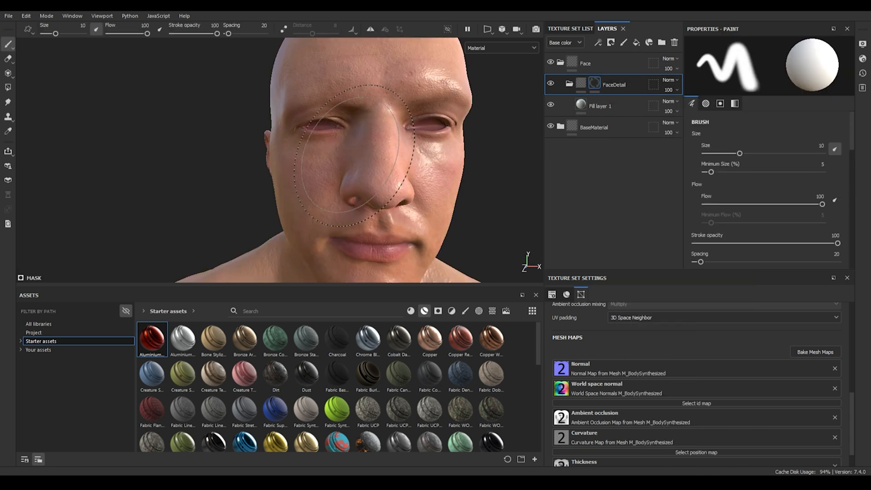
{"action": "scroll", "coordinate": [346, 151], "scroll_direction": "down", "scroll_amount": 3}
{"action": "scroll", "coordinate": [363, 154], "scroll_direction": "up", "scroll_amount": 7}
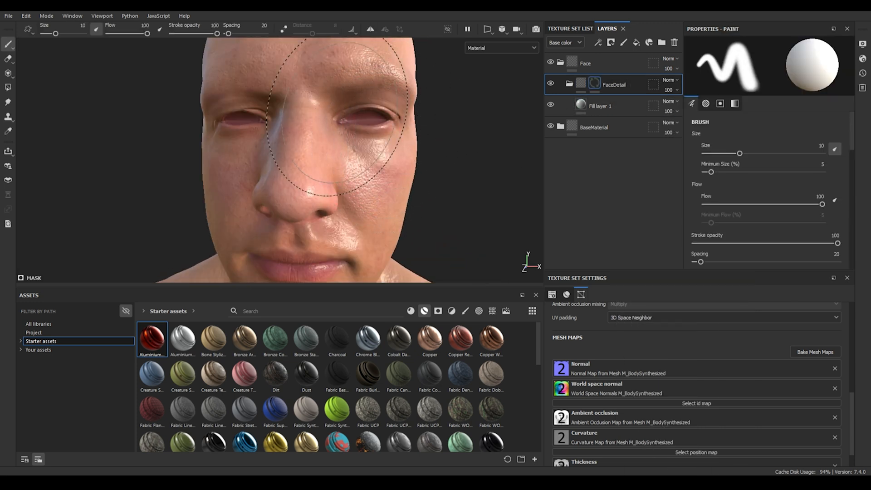
Step: Select the Basic Hard brush from the starter brushes
{"action": "middle_click_drag", "start_coordinate": [311, 115], "coordinate": [343, 137], "text": "alt"}
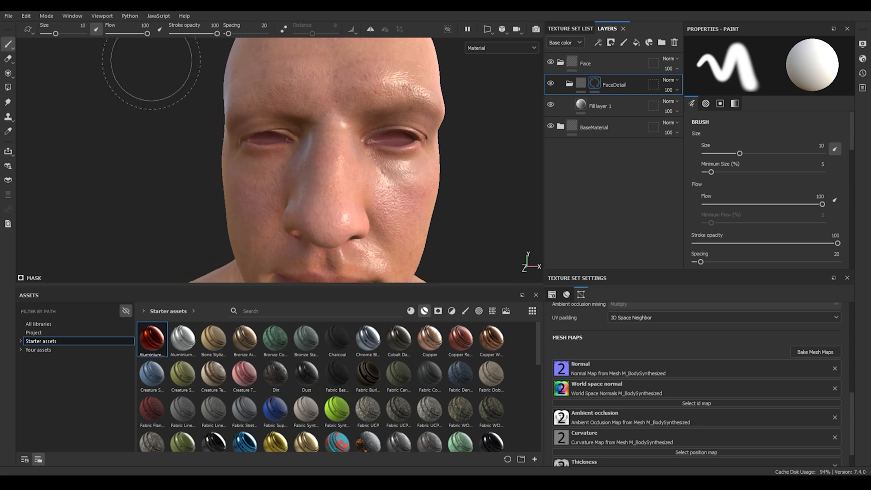
{"action": "left_click", "coordinate": [465, 310]}
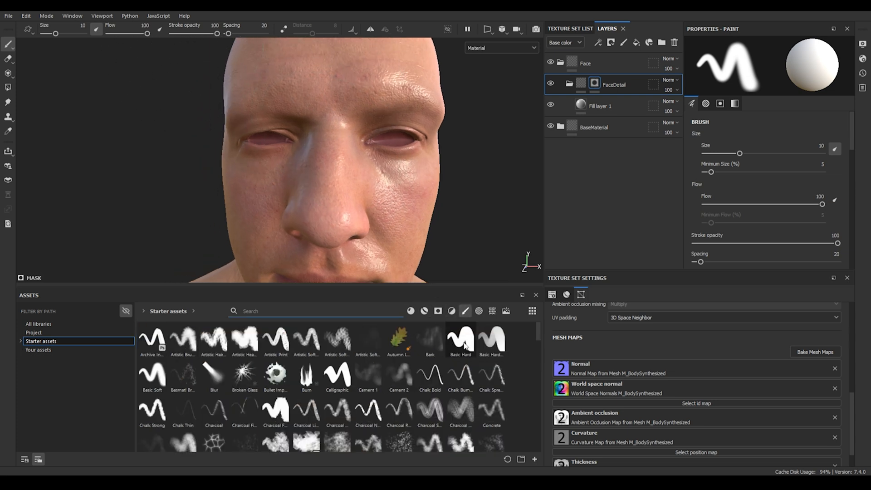
{"action": "left_click", "coordinate": [466, 345]}
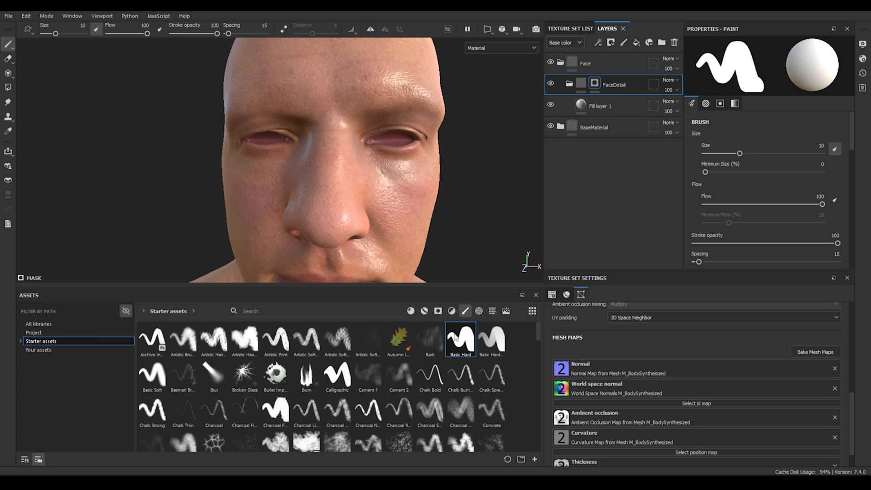
Step: Restrict Fill layer 1 to the color and height channels only
{"action": "left_click", "coordinate": [632, 110]}
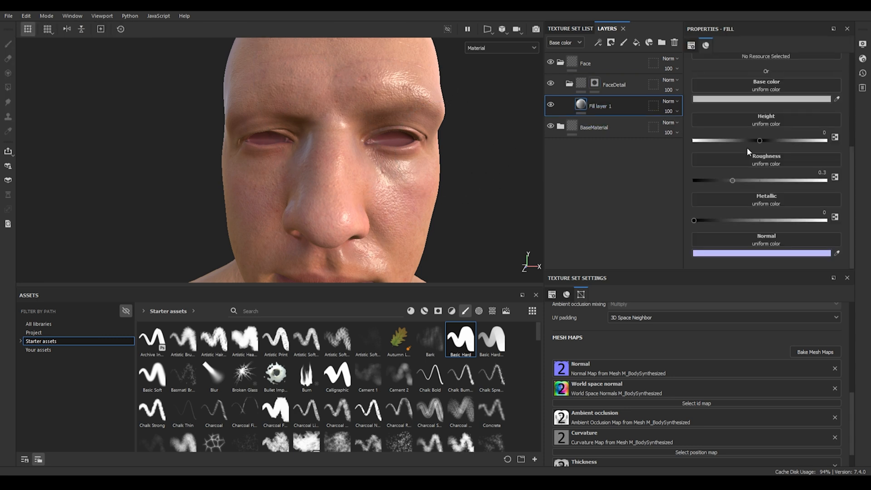
{"action": "scroll", "coordinate": [747, 147], "scroll_direction": "up", "scroll_amount": 3}
{"action": "left_click", "coordinate": [734, 91]}
{"action": "left_click", "coordinate": [766, 91]}
{"action": "left_click", "coordinate": [799, 90]}
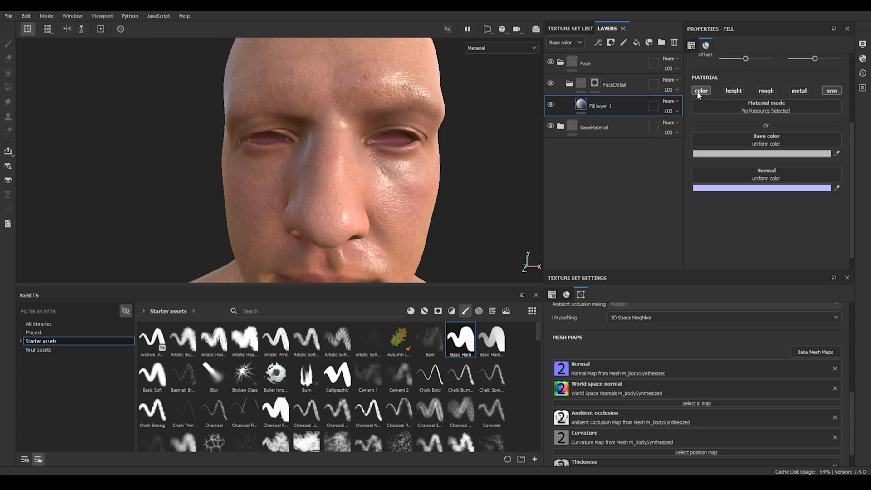
{"action": "left_click", "coordinate": [734, 90]}
{"action": "left_click", "coordinate": [832, 90]}
Step: Add a paint effect to the FaceDetail folder's mask and set its grayscale to white (1)
{"action": "left_click", "coordinate": [595, 84]}
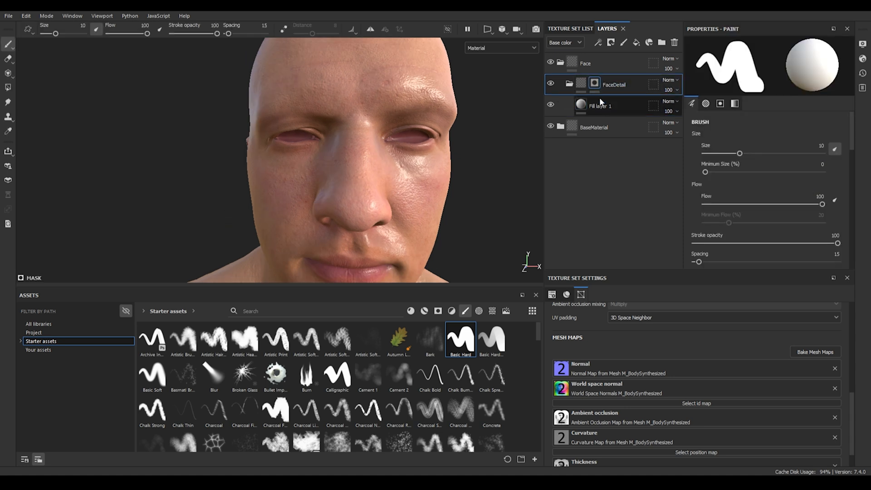
{"action": "right_click", "coordinate": [612, 79]}
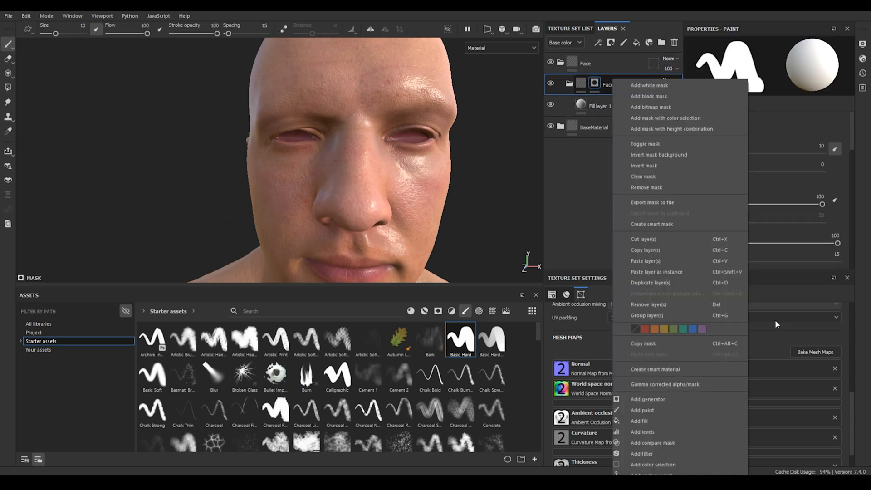
{"action": "left_click", "coordinate": [643, 409]}
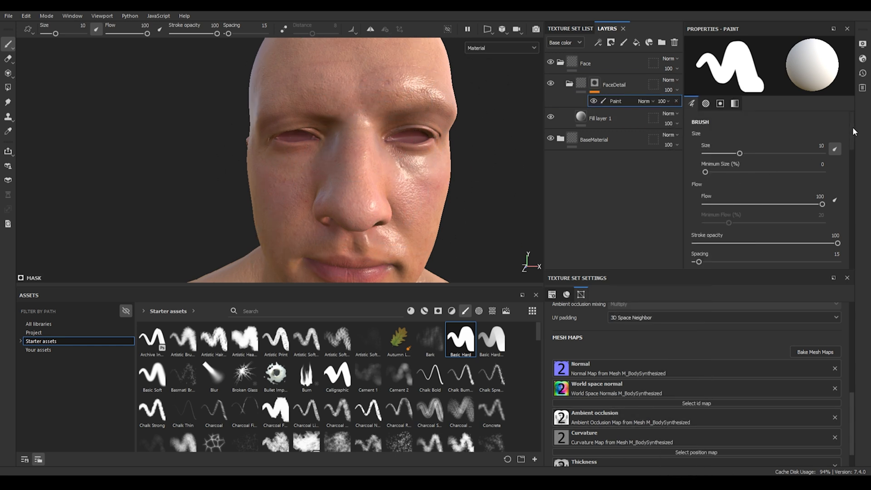
{"action": "scroll", "coordinate": [815, 245], "scroll_direction": "down", "scroll_amount": 5}
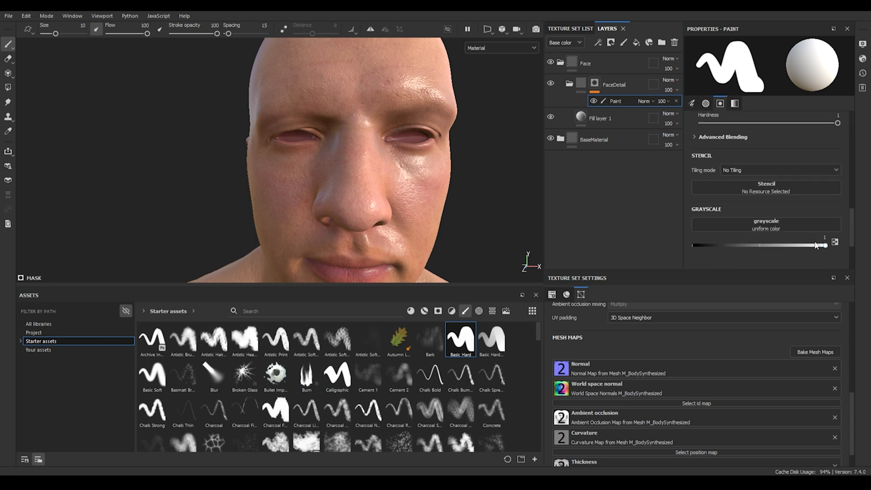
{"action": "left_click_drag", "start_coordinate": [825, 245], "coordinate": [825, 246]}
Step: Set the brush size to 0.2 and enable mirror symmetry
{"action": "left_click", "coordinate": [82, 26]}
{"action": "type", "text": "0.2"}
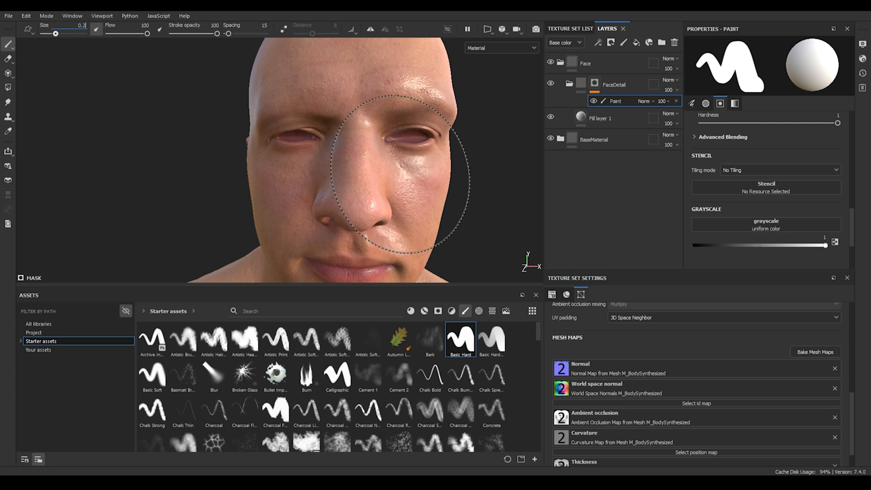
{"action": "key", "text": "Return"}
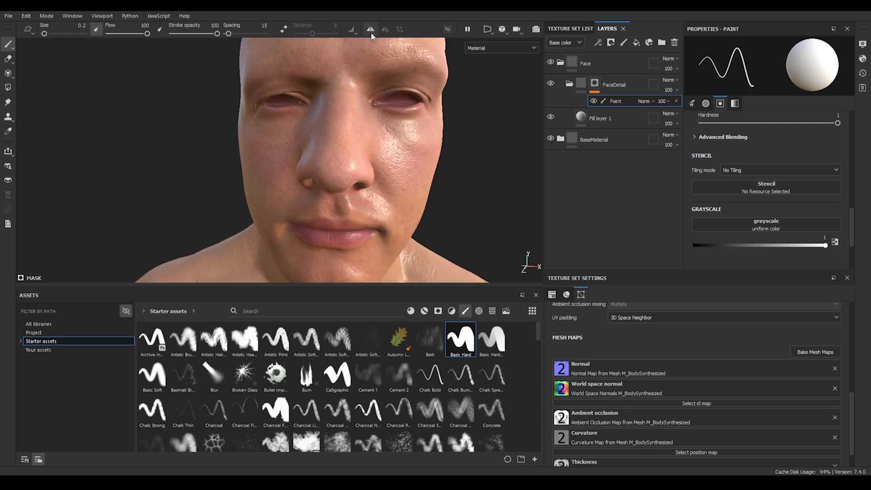
{"action": "left_click", "coordinate": [370, 30]}
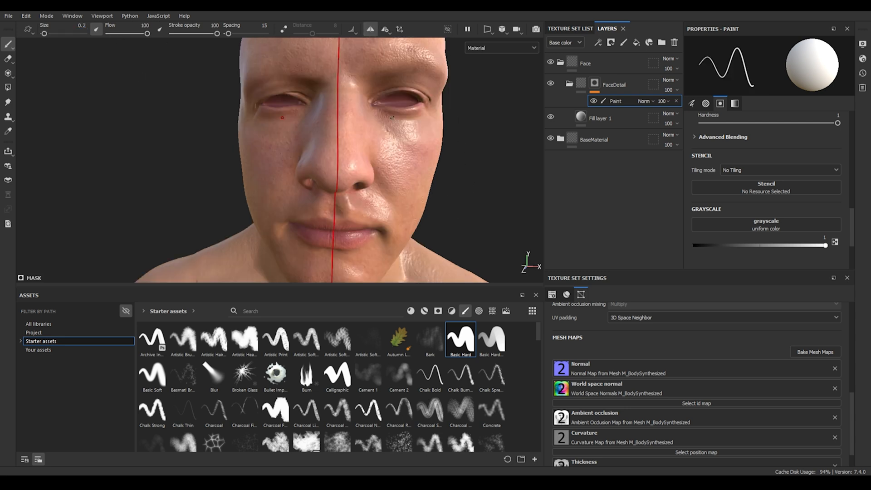
Step: Paint straight L-shaped lines on both cheeks into the FaceDetail mask
{"action": "left_click_drag", "start_coordinate": [387, 136], "coordinate": [311, 122], "text": "alt"}
{"action": "key", "text": "shift"}
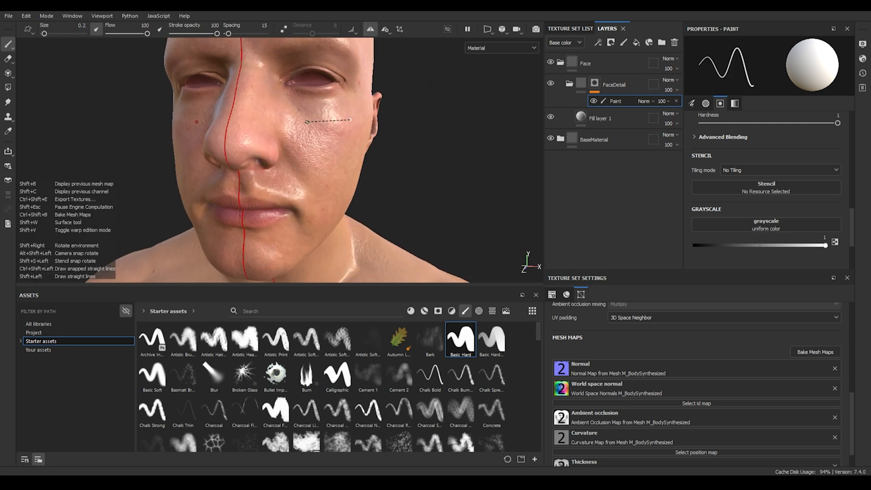
{"action": "left_click", "coordinate": [307, 122], "text": "shift"}
{"action": "left_click", "coordinate": [310, 237], "text": "shift"}
{"action": "key", "text": "f"}
Step: Set Fill layer 1's height to about -0.09
{"action": "left_click", "coordinate": [599, 118]}
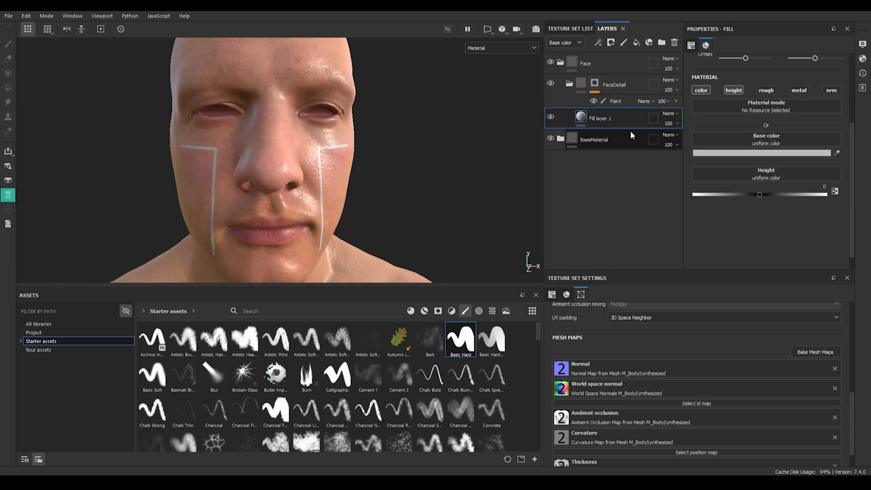
{"action": "mouse_move", "coordinate": [760, 194]}
{"action": "left_mouse_down"}
{"action": "mouse_move", "coordinate": [779, 196]}
{"action": "mouse_move", "coordinate": [748, 195]}
{"action": "left_mouse_up"}
Step: Drop the Chrome Blue Tint smart material into the layer stack and hide the Height layer
{"action": "left_click_drag", "start_coordinate": [398, 169], "coordinate": [235, 136], "text": "alt"}
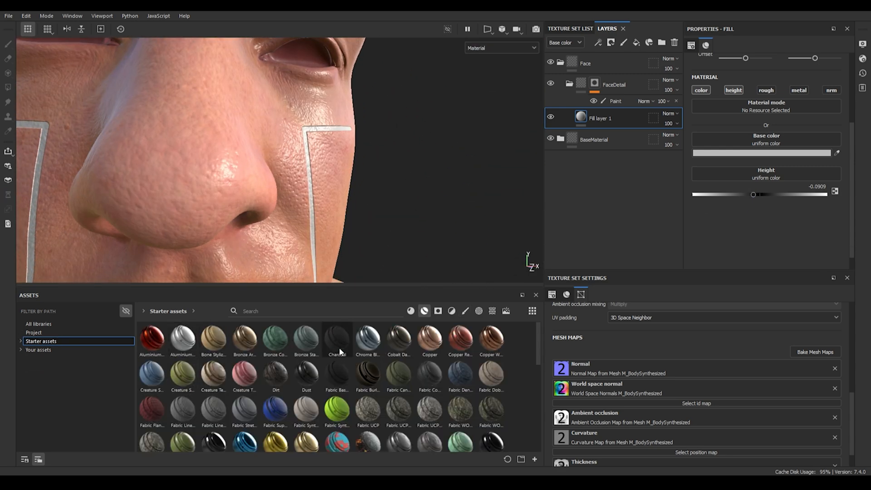
{"action": "left_click_drag", "start_coordinate": [369, 342], "coordinate": [619, 83]}
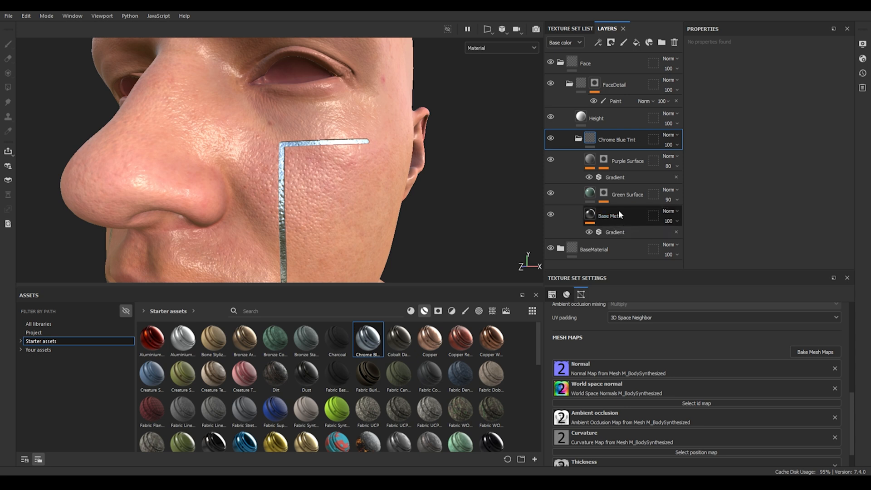
{"action": "left_click", "coordinate": [621, 213]}
{"action": "scroll", "coordinate": [736, 218], "scroll_direction": "down", "scroll_amount": 10}
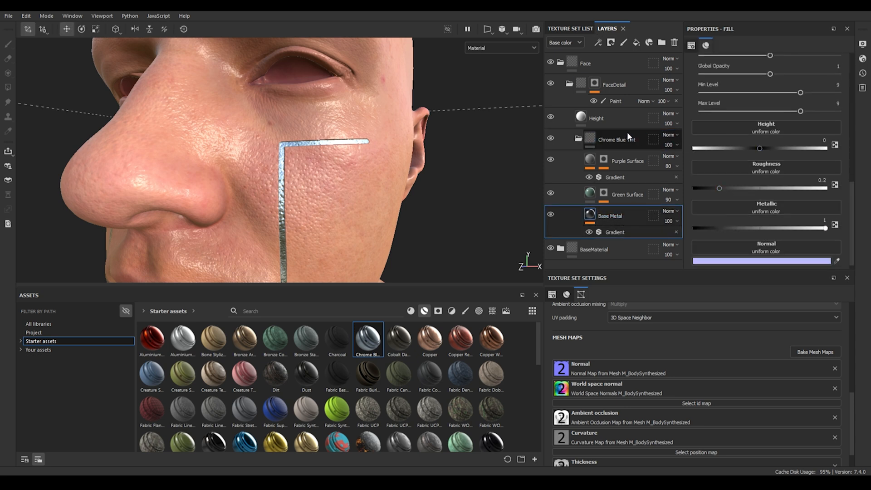
{"action": "left_click", "coordinate": [551, 117]}
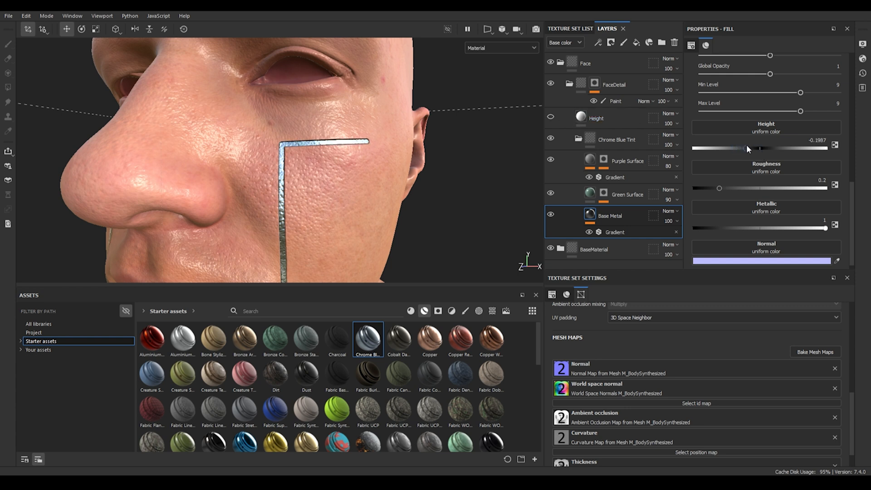
{"action": "left_click", "coordinate": [619, 118]}
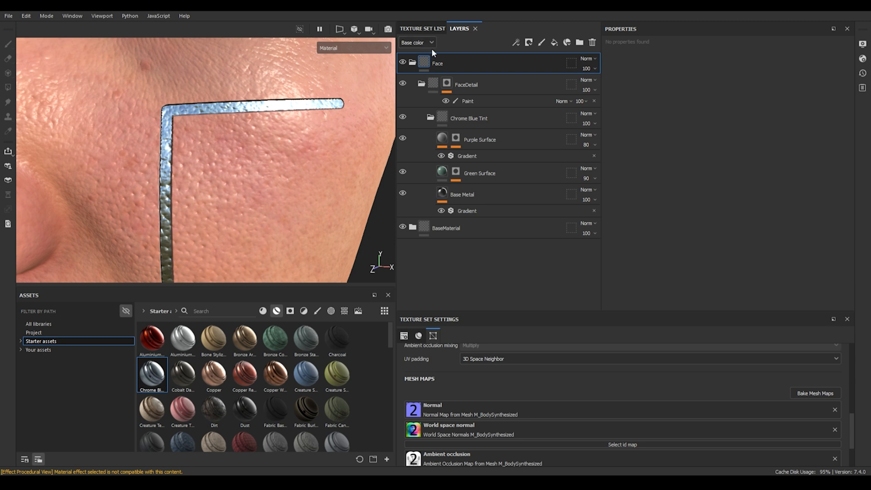
Step: Set the Face folder's blending mode in the Normal channel to Normal
{"action": "left_click", "coordinate": [417, 42]}
{"action": "left_click", "coordinate": [413, 85]}
{"action": "left_click", "coordinate": [589, 58]}
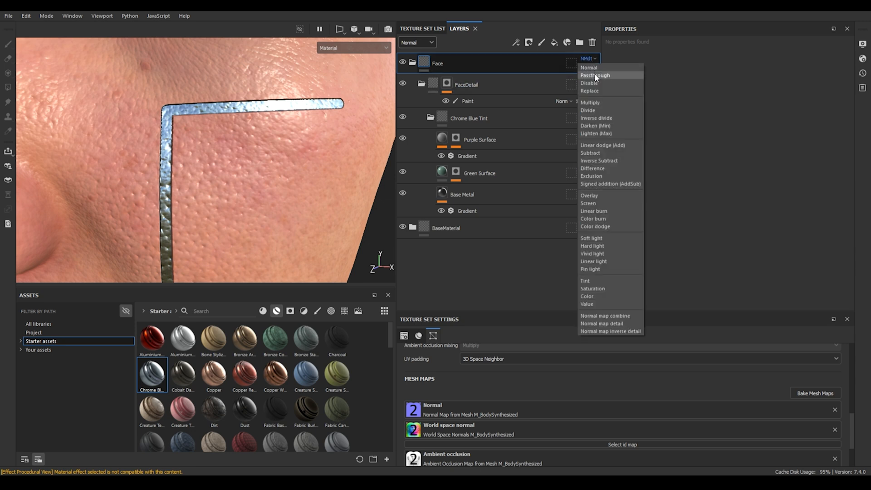
{"action": "left_click", "coordinate": [592, 68]}
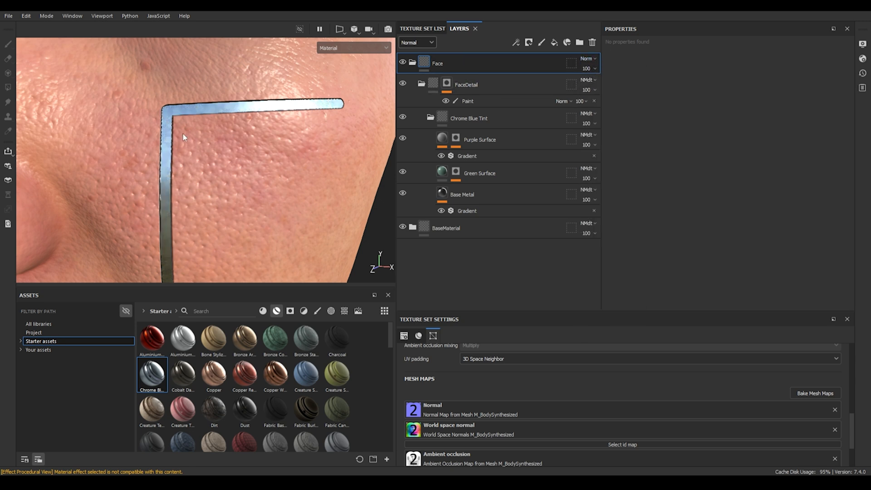
{"action": "scroll", "coordinate": [271, 120], "scroll_direction": "down", "scroll_amount": 5}
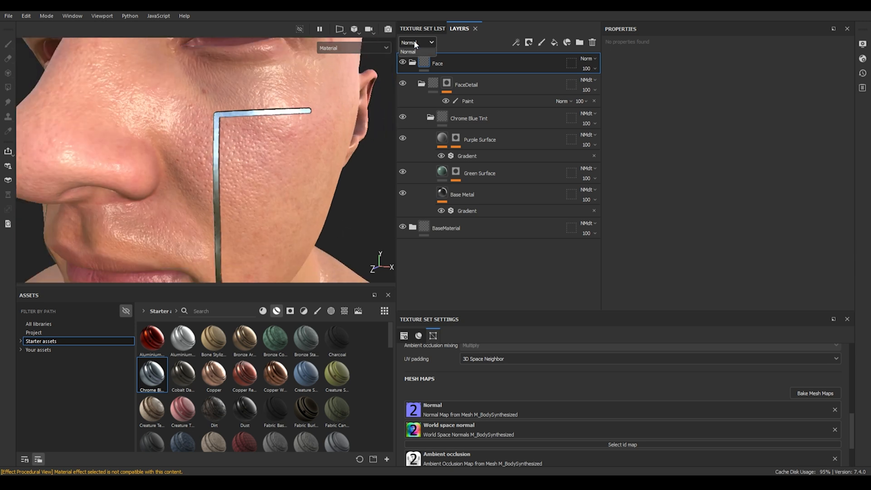
{"action": "left_click", "coordinate": [418, 52]}
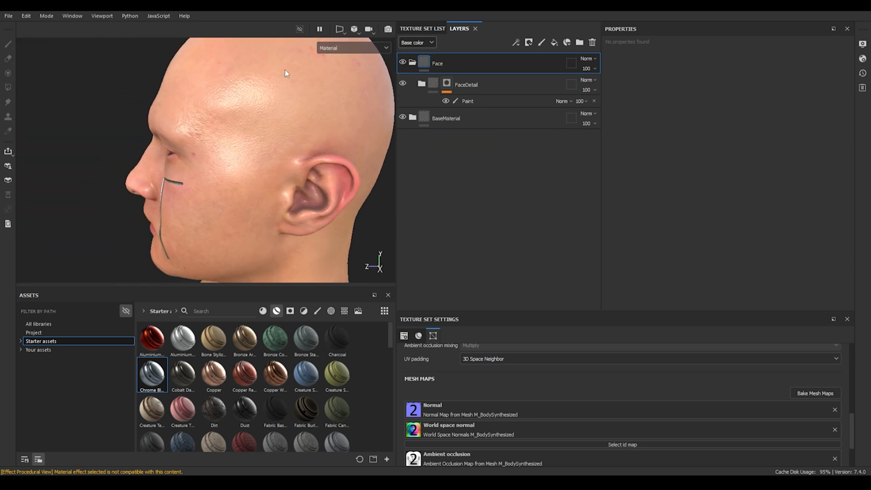
Step: Drop the Iron Forged Old material into the HeadDetail folder
{"action": "left_click_drag", "start_coordinate": [278, 118], "coordinate": [203, 164], "text": "alt"}
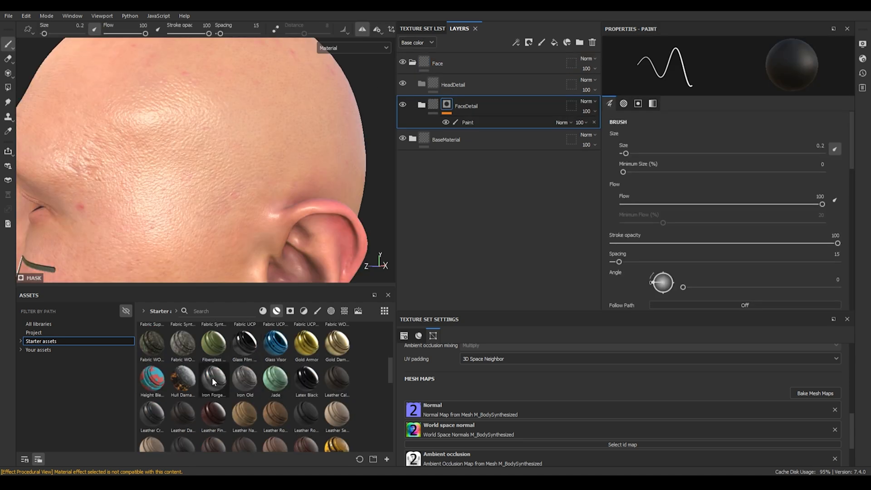
{"action": "mouse_move", "coordinate": [212, 377]}
{"action": "left_mouse_down"}
{"action": "mouse_move", "coordinate": [465, 123]}
{"action": "mouse_move", "coordinate": [459, 85]}
{"action": "left_mouse_up"}
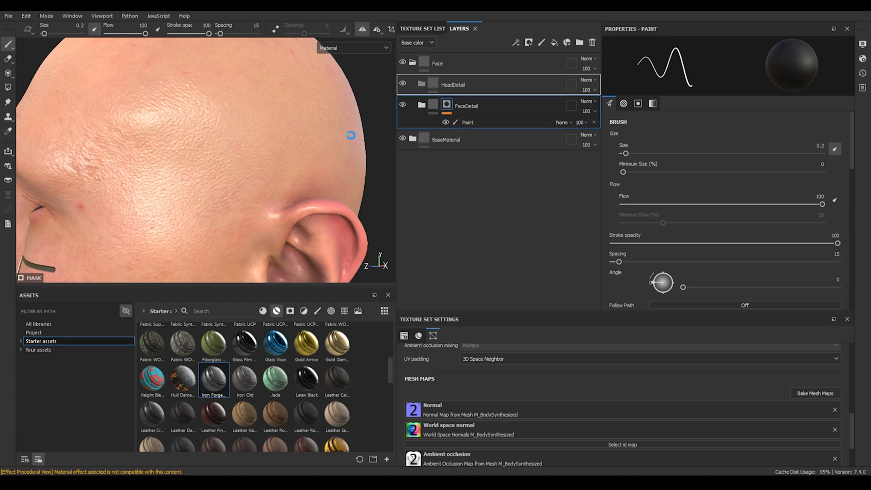
{"action": "left_click_drag", "start_coordinate": [256, 186], "coordinate": [262, 187], "text": "alt"}
Step: Add a black mask with a paint effect to the HeadDetail folder
{"action": "right_click", "coordinate": [475, 88]}
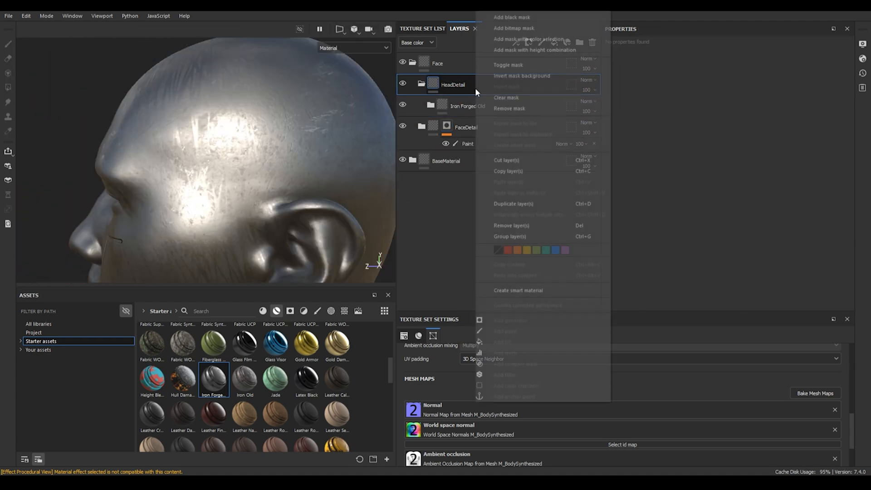
{"action": "left_click", "coordinate": [525, 18]}
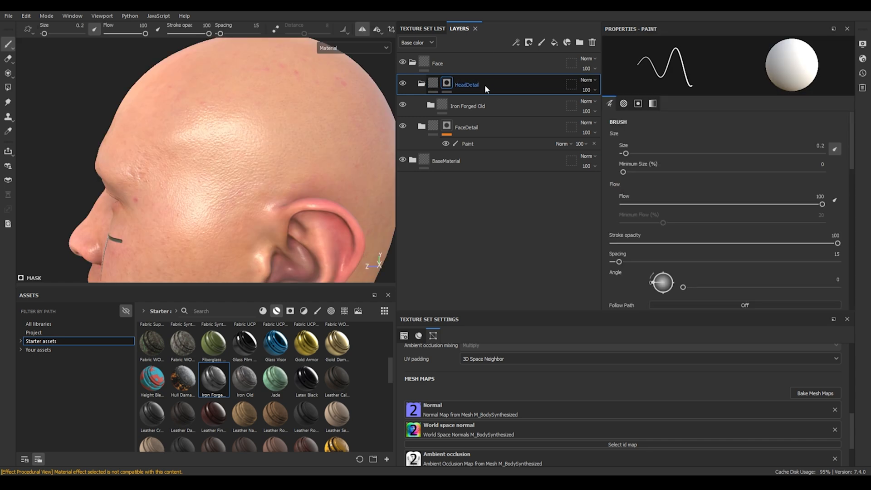
{"action": "right_click", "coordinate": [486, 84]}
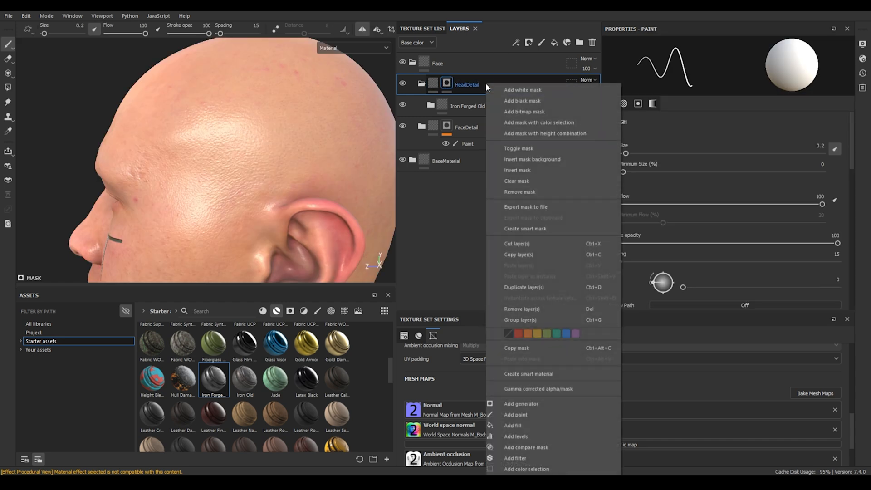
{"action": "left_click", "coordinate": [521, 415]}
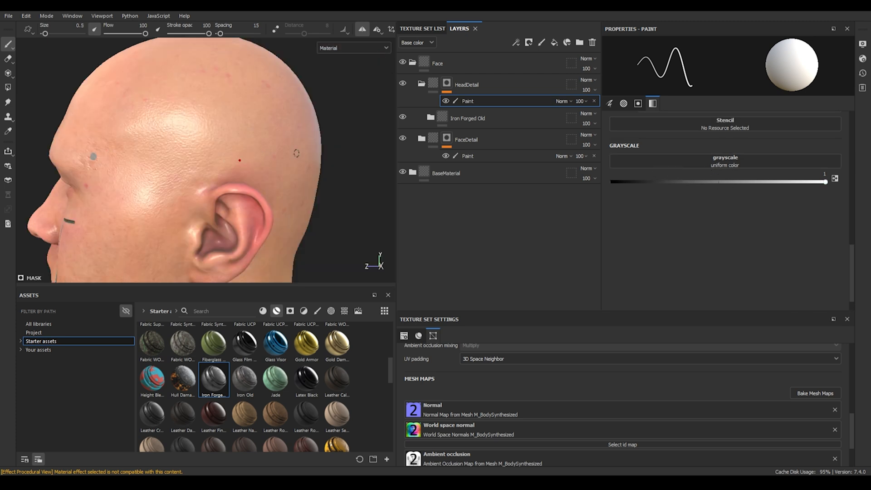
Step: Paint two straight horizontal bands across the side of the head into the HeadDetail mask
{"action": "key", "text": "alt"}
{"action": "key", "text": "shift"}
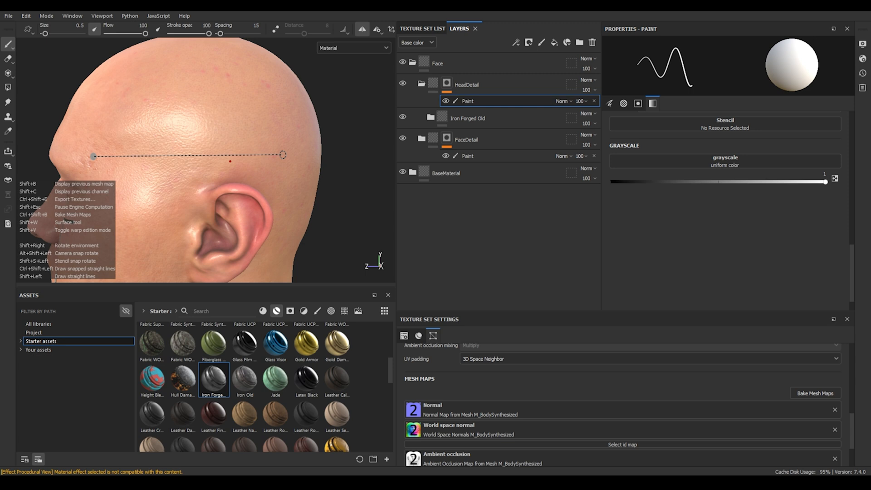
{"action": "left_click", "coordinate": [284, 155], "text": "shift"}
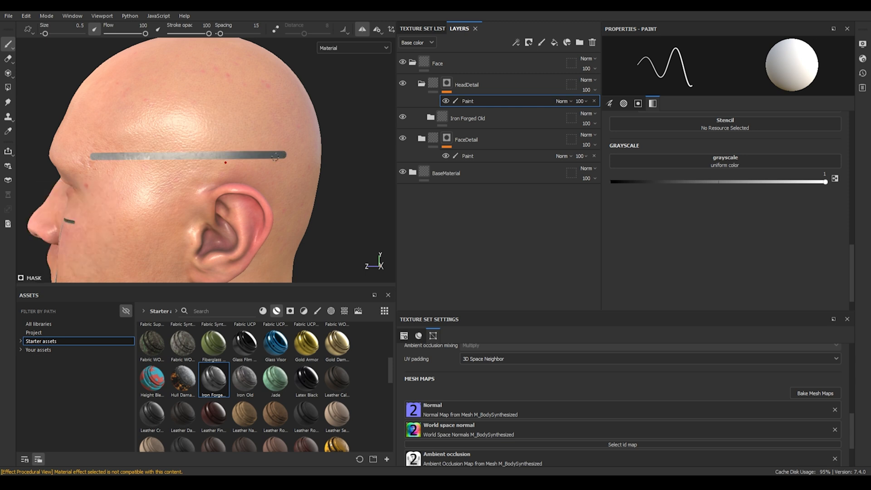
{"action": "left_click", "coordinate": [99, 125]}
{"action": "key", "text": "shift"}
{"action": "left_click", "coordinate": [282, 124], "text": "shift"}
Step: Extend the bands around the back of the head and paint a straight line down the back of the neck
{"action": "mouse_move", "coordinate": [283, 125]}
{"action": "left_mouse_down", "text": "alt"}
{"action": "mouse_move", "coordinate": [189, 169]}
{"action": "mouse_move", "coordinate": [179, 150]}
{"action": "mouse_move", "coordinate": [195, 171]}
{"action": "mouse_move", "coordinate": [247, 171]}
{"action": "left_mouse_up", "text": "alt"}
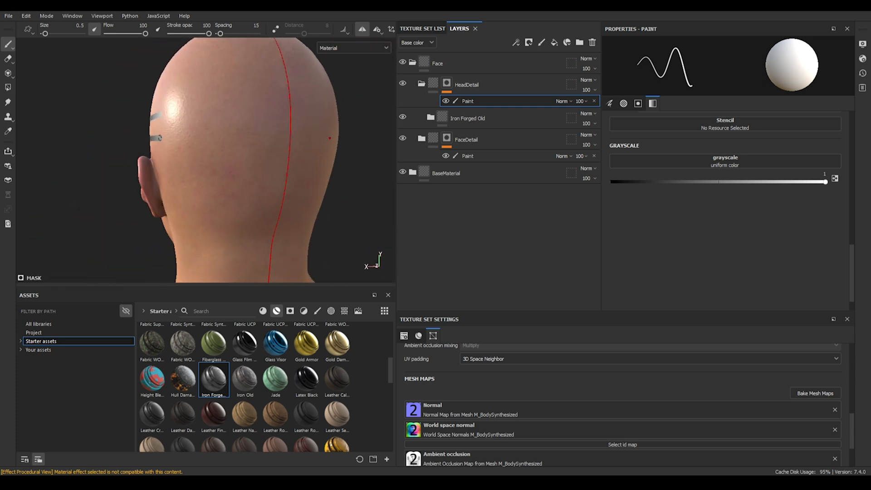
{"action": "left_click", "coordinate": [287, 171], "text": "shift"}
{"action": "left_click_drag", "start_coordinate": [179, 125], "coordinate": [159, 168], "text": "alt"}
{"action": "scroll", "coordinate": [198, 170], "scroll_direction": "down", "scroll_amount": 4}
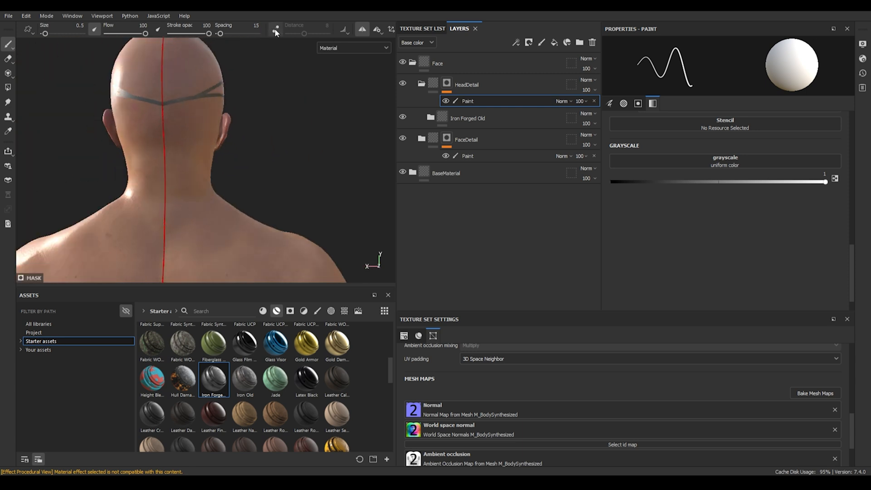
{"action": "left_click", "coordinate": [362, 29]}
{"action": "middle_click_drag", "start_coordinate": [162, 106], "coordinate": [232, 68], "text": "alt"}
{"action": "left_click", "coordinate": [232, 68]}
{"action": "left_click", "coordinate": [232, 189], "text": "shift"}
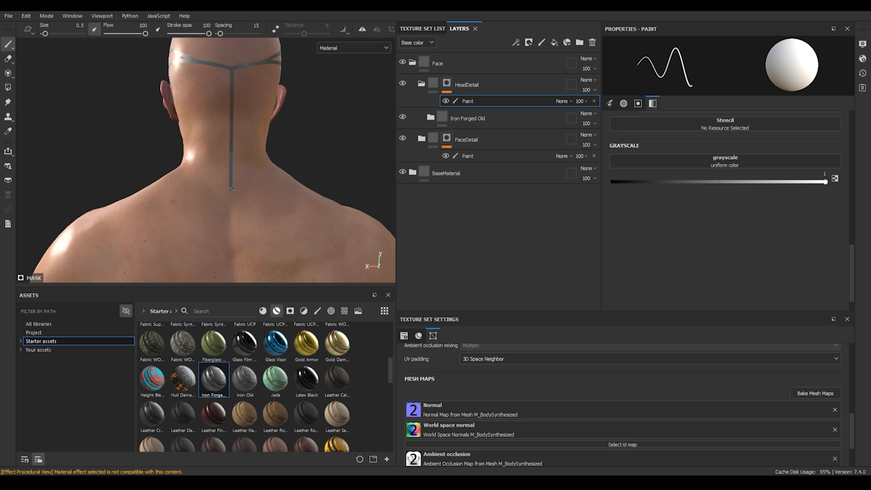
{"action": "left_click_drag", "start_coordinate": [231, 189], "coordinate": [317, 131], "text": "alt"}
{"action": "middle_click_drag", "start_coordinate": [318, 131], "coordinate": [247, 133], "text": "alt"}
{"action": "scroll", "coordinate": [247, 131], "scroll_direction": "up", "scroll_amount": 5}
{"action": "left_click_drag", "start_coordinate": [253, 113], "coordinate": [308, 95], "text": "alt"}
Step: Turn off symmetry and set the paint grayscale to 0
{"action": "left_click", "coordinate": [360, 29]}
{"action": "left_click_drag", "start_coordinate": [823, 182], "coordinate": [565, 170]}
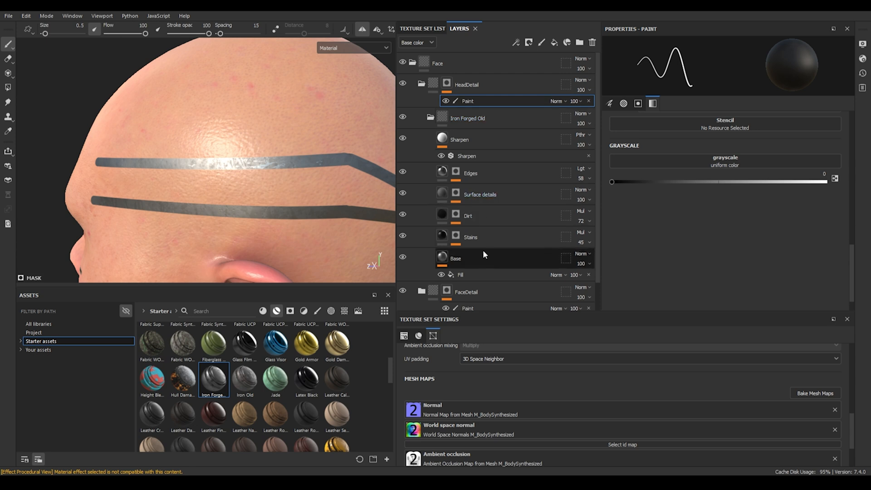
Step: Raise the height value of the Iron Forged Old base fill layer
{"action": "left_click", "coordinate": [503, 252]}
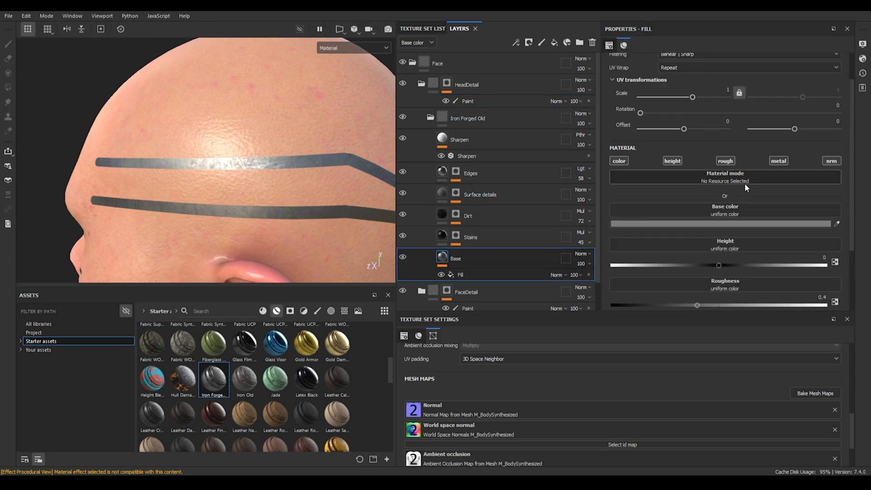
{"action": "scroll", "coordinate": [726, 192], "scroll_direction": "down", "scroll_amount": 2}
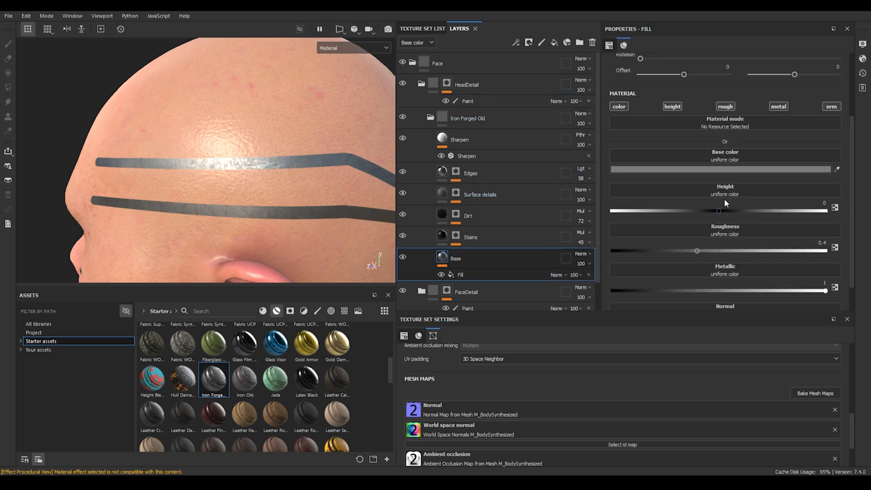
{"action": "left_click_drag", "start_coordinate": [720, 211], "coordinate": [750, 210]}
Step: Stamp round discs at the front ends of both head bands in the HeadDetail mask
{"action": "mouse_move", "coordinate": [196, 200]}
{"action": "left_mouse_down", "text": "alt"}
{"action": "mouse_move", "coordinate": [206, 179]}
{"action": "mouse_move", "coordinate": [273, 178]}
{"action": "left_mouse_up", "text": "alt"}
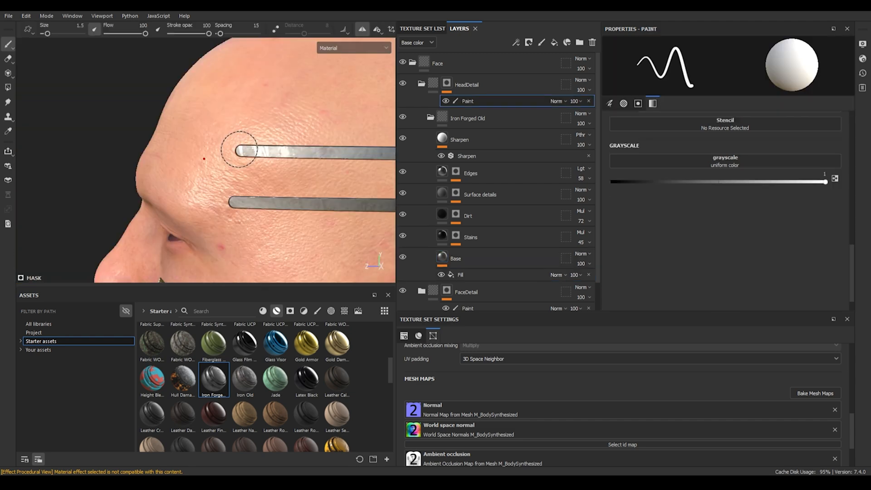
{"action": "left_click", "coordinate": [240, 150]}
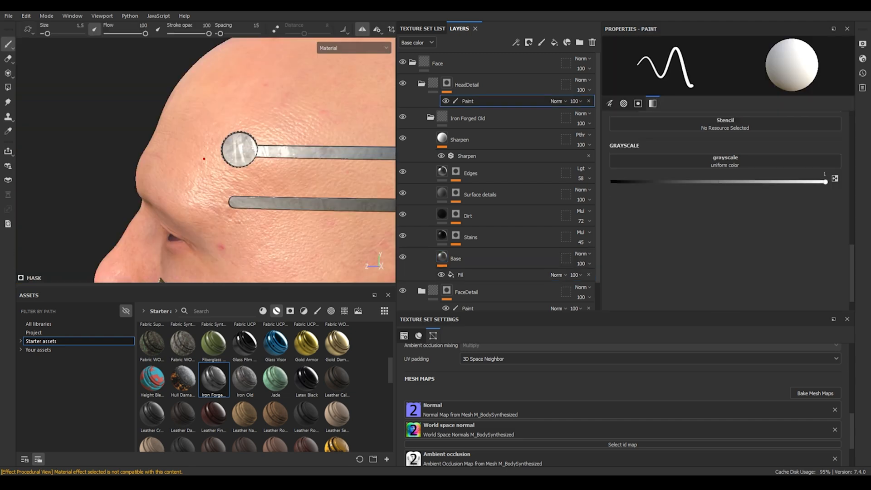
{"action": "left_click", "coordinate": [229, 202]}
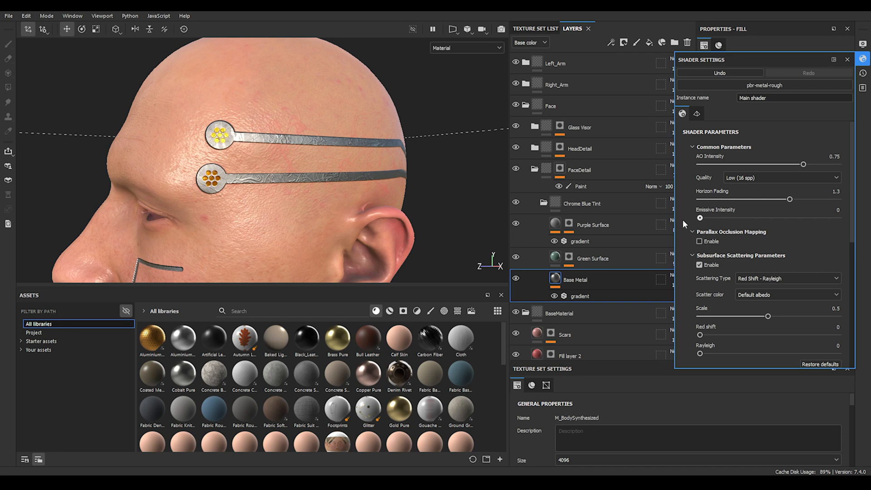
{"action": "mouse_move", "coordinate": [701, 217]}
{"action": "left_mouse_down"}
{"action": "mouse_move", "coordinate": [717, 219]}
{"action": "mouse_move", "coordinate": [699, 220]}
{"action": "left_mouse_up"}
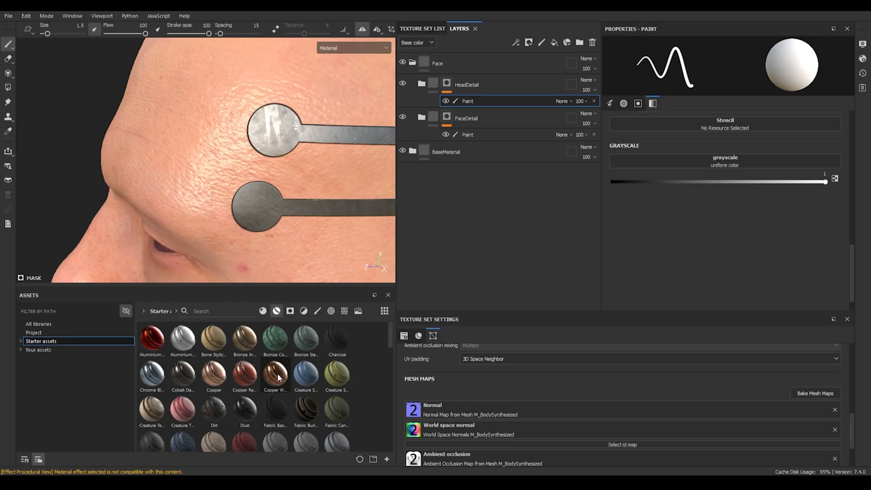
Step: Add the Glass Visor material above HeadDetail with a black mask and a paint effect
{"action": "scroll", "coordinate": [278, 376], "scroll_direction": "down", "scroll_amount": 3}
{"action": "left_click_drag", "start_coordinate": [276, 403], "coordinate": [470, 69]}
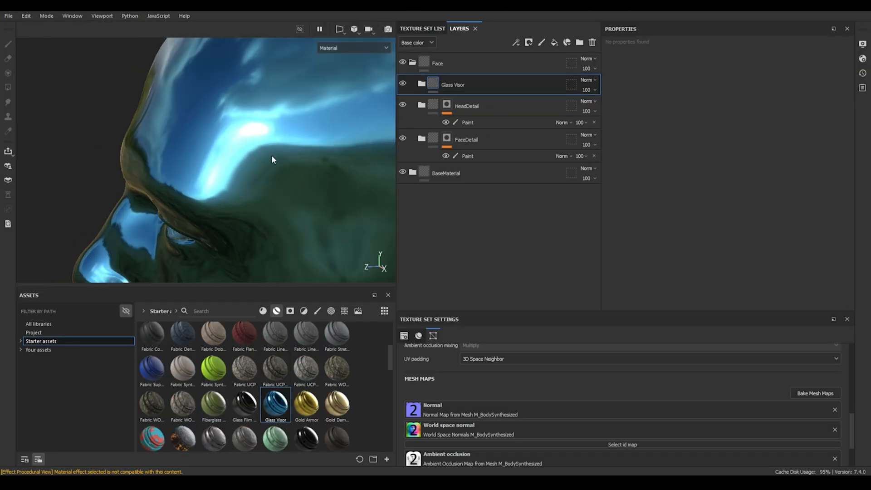
{"action": "right_click", "coordinate": [464, 77]}
{"action": "left_click", "coordinate": [511, 91]}
{"action": "right_click", "coordinate": [502, 87]}
{"action": "left_click", "coordinate": [541, 417]}
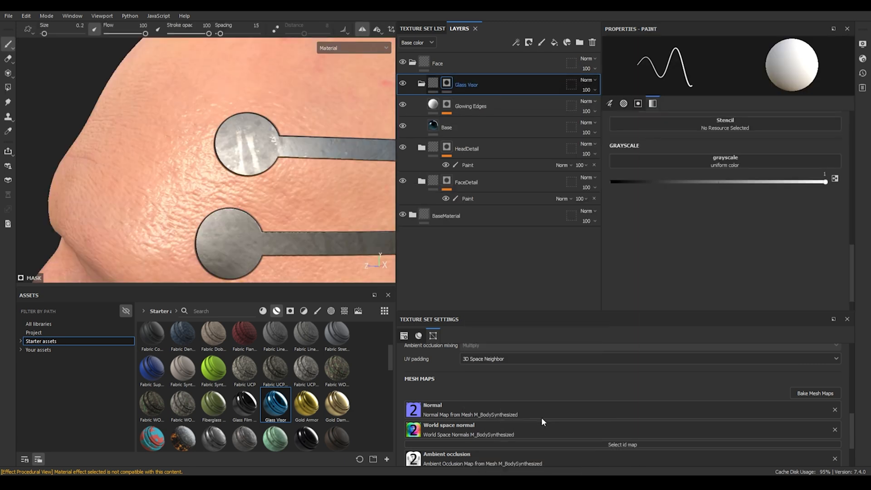
Step: Pick the Circle Dots alpha and stamp dots into the Glass Visor mask on both head discs
{"action": "scroll", "coordinate": [651, 176], "scroll_direction": "up", "scroll_amount": 3}
{"action": "left_click", "coordinate": [307, 311]}
{"action": "left_click", "coordinate": [318, 311]}
{"action": "left_click", "coordinate": [331, 311]}
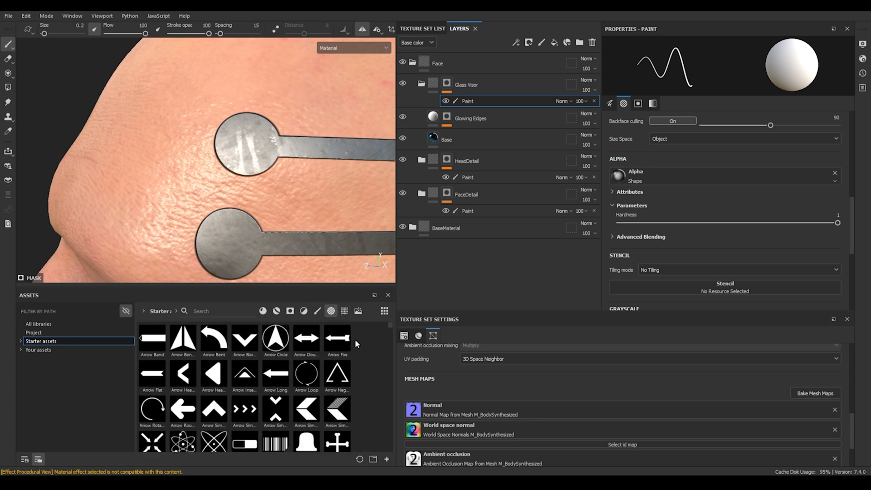
{"action": "scroll", "coordinate": [355, 339], "scroll_direction": "down", "scroll_amount": 5}
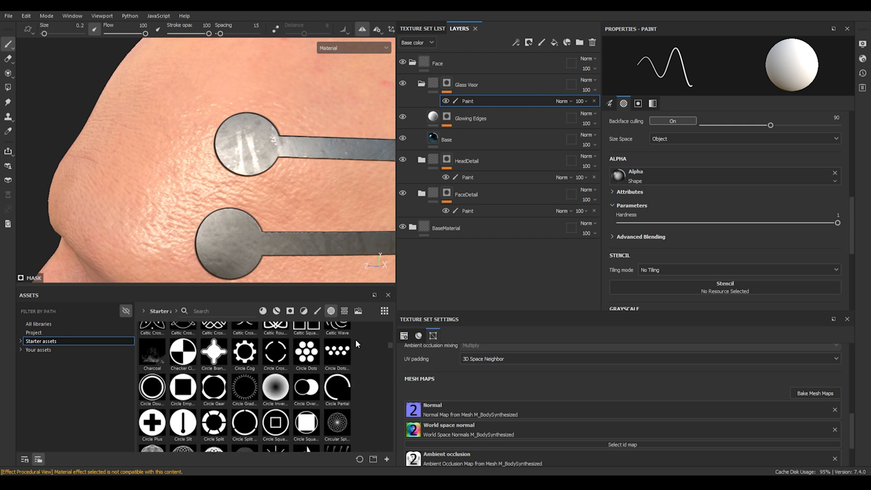
{"action": "left_click", "coordinate": [309, 356]}
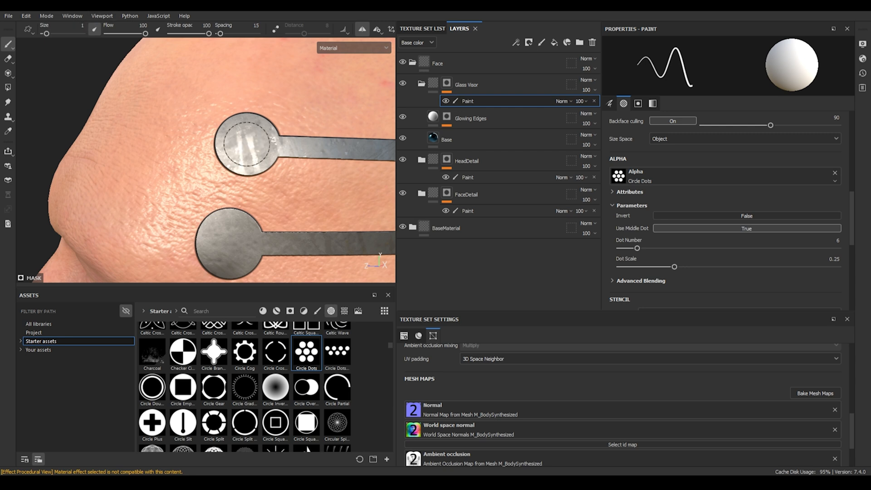
{"action": "left_click", "coordinate": [246, 144]}
{"action": "left_click", "coordinate": [227, 244]}
{"action": "mouse_move", "coordinate": [331, 194]}
{"action": "left_mouse_down", "text": "alt"}
{"action": "mouse_move", "coordinate": [274, 185]}
{"action": "mouse_move", "coordinate": [304, 194]}
{"action": "mouse_move", "coordinate": [254, 204]}
{"action": "mouse_move", "coordinate": [336, 209]}
{"action": "mouse_move", "coordinate": [294, 204]}
{"action": "left_mouse_up", "text": "alt"}
{"action": "scroll", "coordinate": [304, 194], "scroll_direction": "down", "scroll_amount": 4}
{"action": "scroll", "coordinate": [288, 197], "scroll_direction": "up", "scroll_amount": 5}
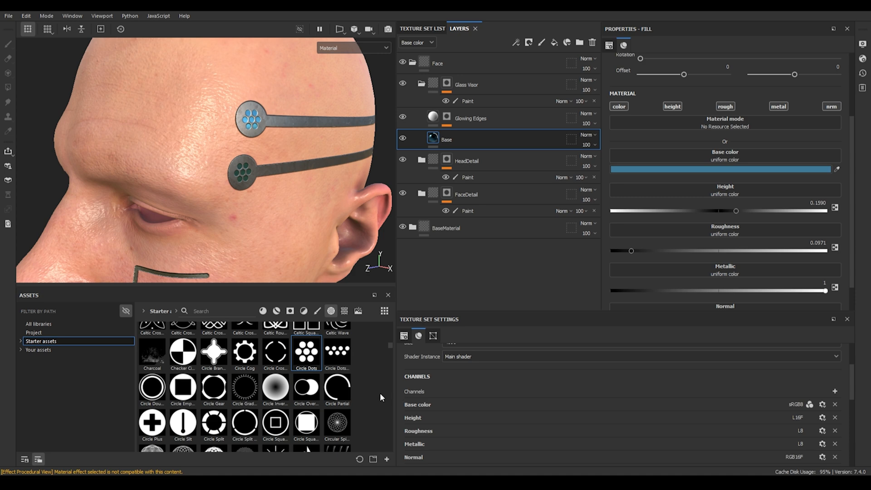
Step: Add an Emissive channel to the texture set
{"action": "scroll", "coordinate": [429, 376], "scroll_direction": "down", "scroll_amount": 2}
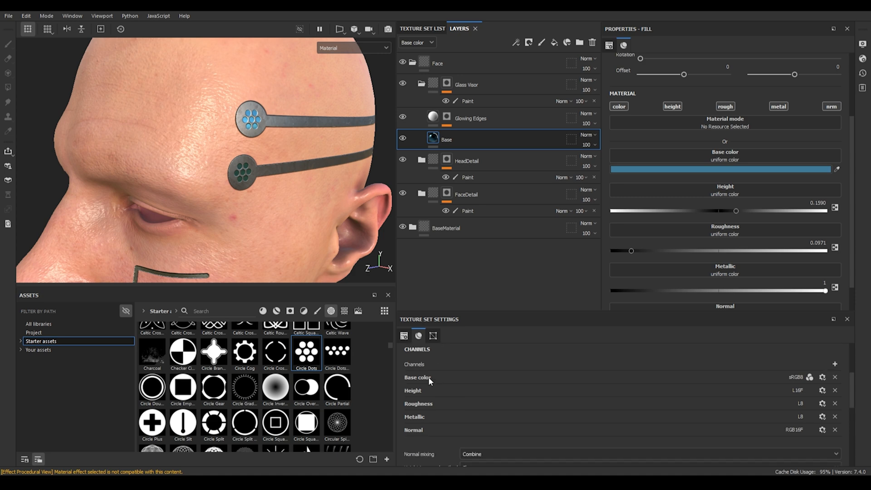
{"action": "left_click", "coordinate": [835, 340]}
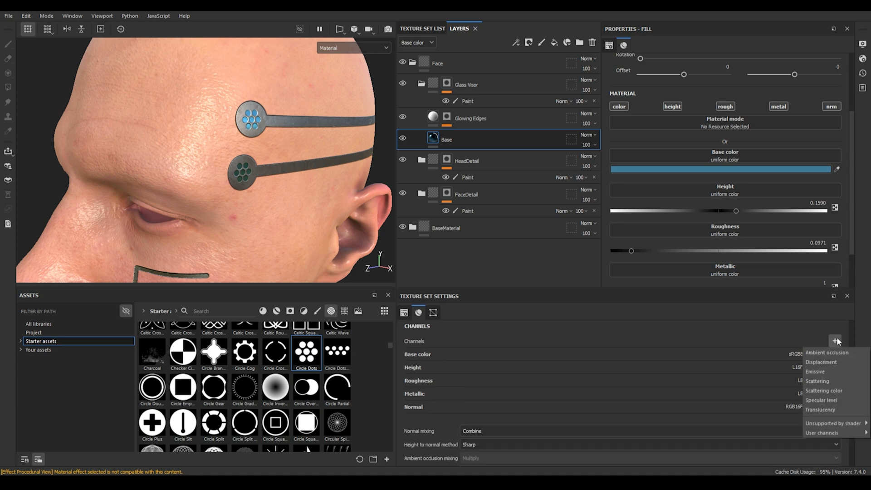
{"action": "left_click", "coordinate": [821, 370]}
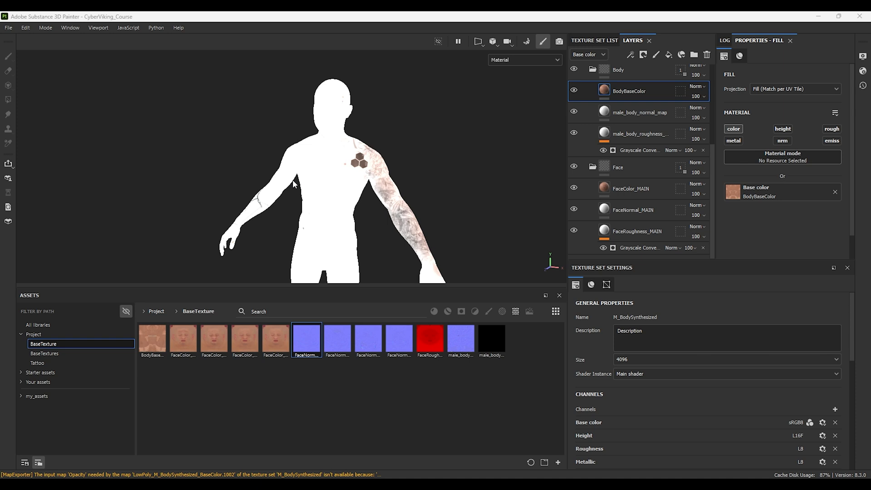
Step: Inspect the Grayscale Conversion generators on the body and face roughness layers in the CyberViking project
{"action": "left_click", "coordinate": [642, 150]}
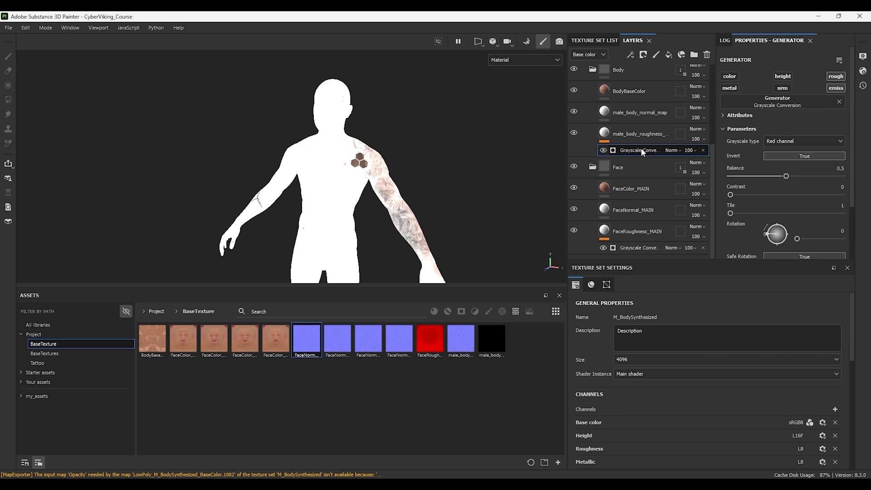
{"action": "left_click", "coordinate": [833, 89]}
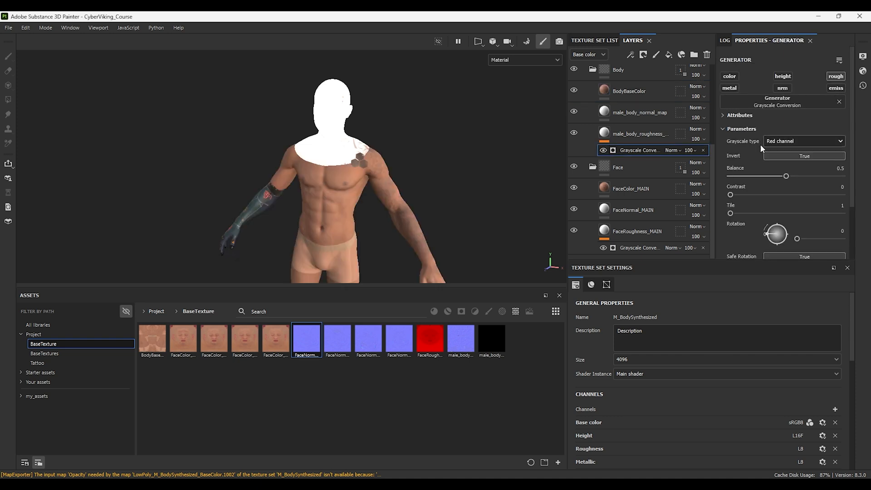
{"action": "left_click", "coordinate": [632, 247]}
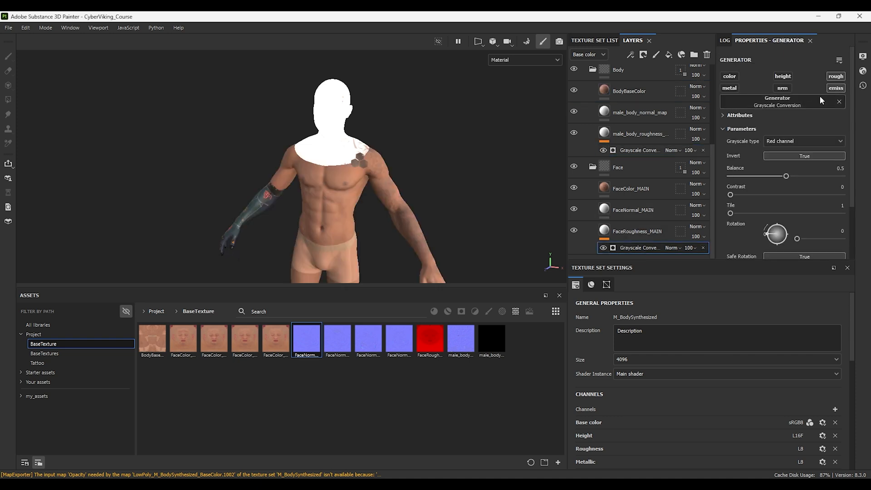
{"action": "left_click", "coordinate": [831, 91]}
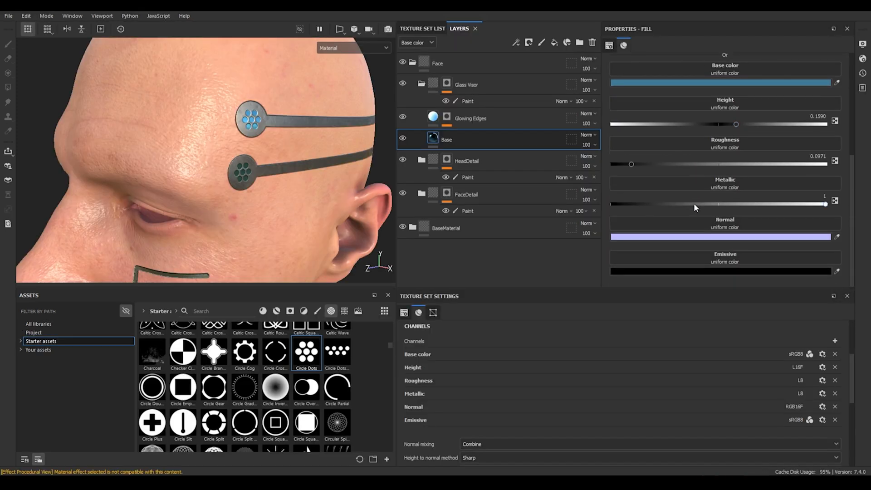
Step: Set the Glass Visor base fill's emissive color to the same blue as its base color
{"action": "scroll", "coordinate": [721, 213], "scroll_direction": "up", "scroll_amount": 2}
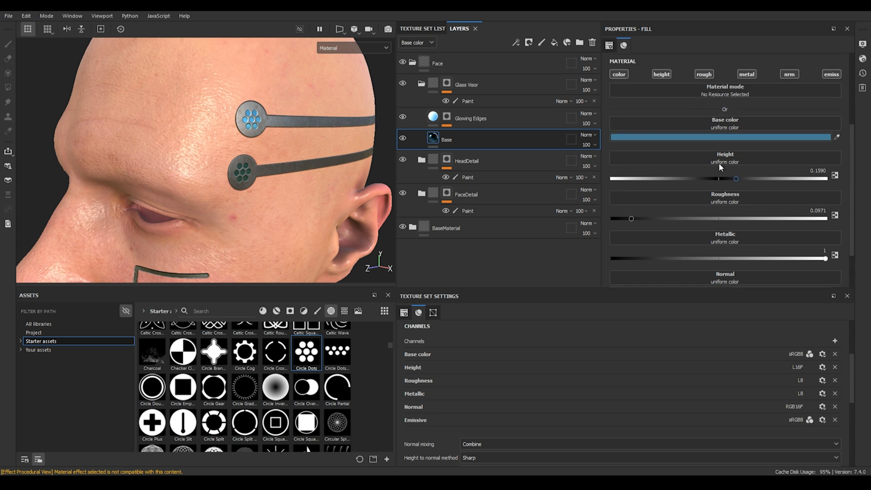
{"action": "left_click", "coordinate": [731, 136]}
{"action": "scroll", "coordinate": [739, 266], "scroll_direction": "down", "scroll_amount": 2}
{"action": "left_click", "coordinate": [739, 271]}
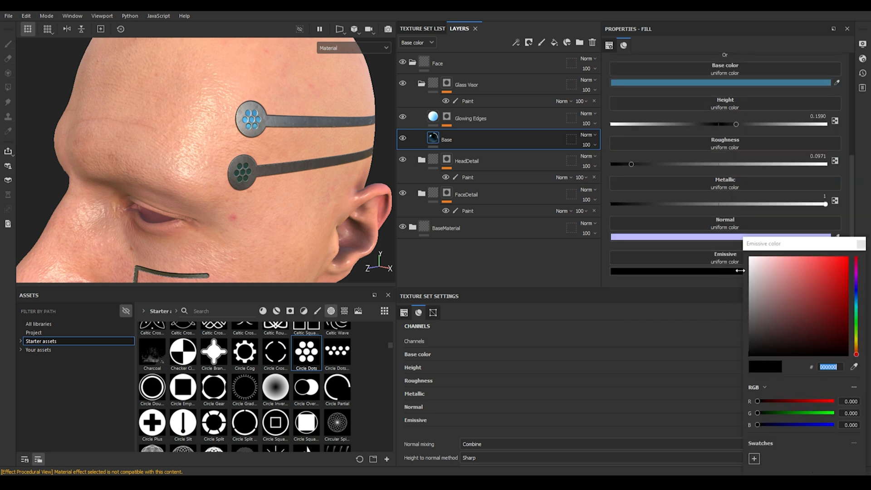
{"action": "left_click", "coordinate": [464, 277]}
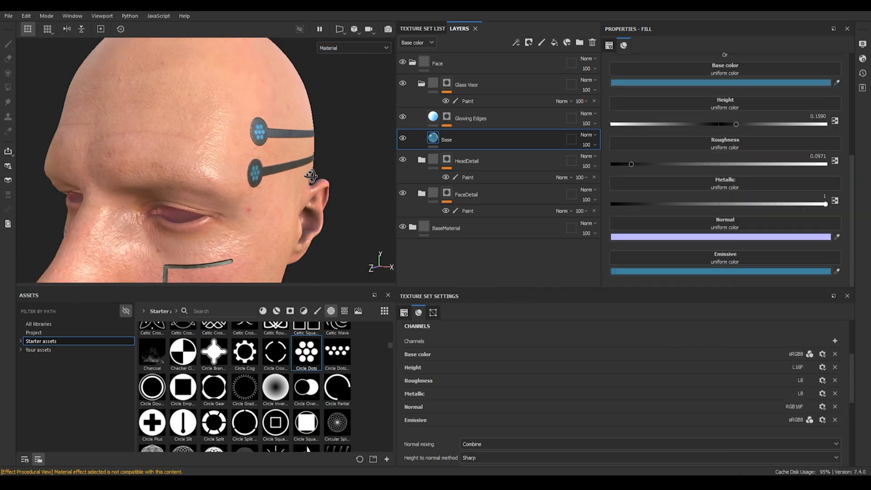
{"action": "left_click_drag", "start_coordinate": [292, 173], "coordinate": [231, 143], "text": "alt"}
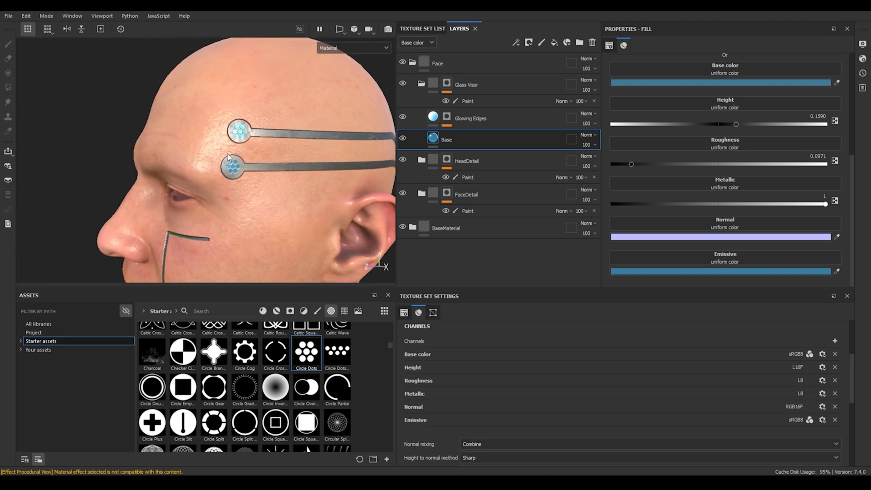
{"action": "scroll", "coordinate": [232, 142], "scroll_direction": "up", "scroll_amount": 3}
{"action": "scroll", "coordinate": [268, 137], "scroll_direction": "down", "scroll_amount": 3}
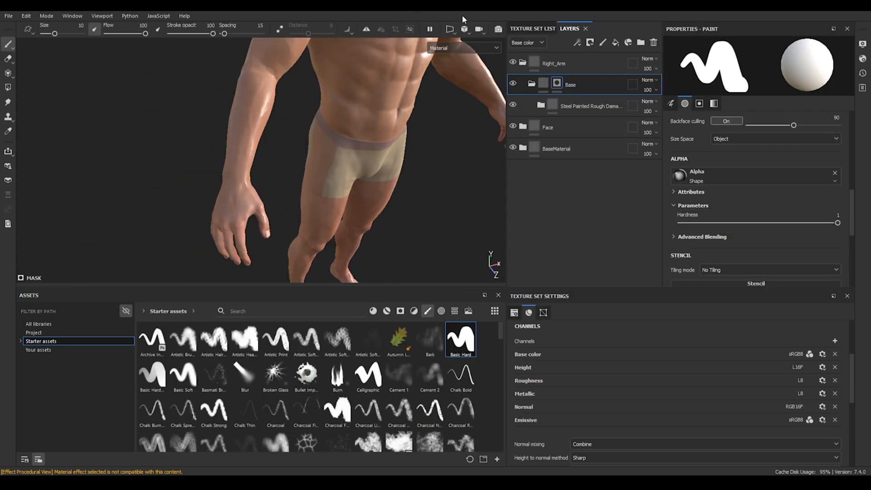
Step: Switch the viewport to the combined 3D and 2D view
{"action": "left_click", "coordinate": [450, 29]}
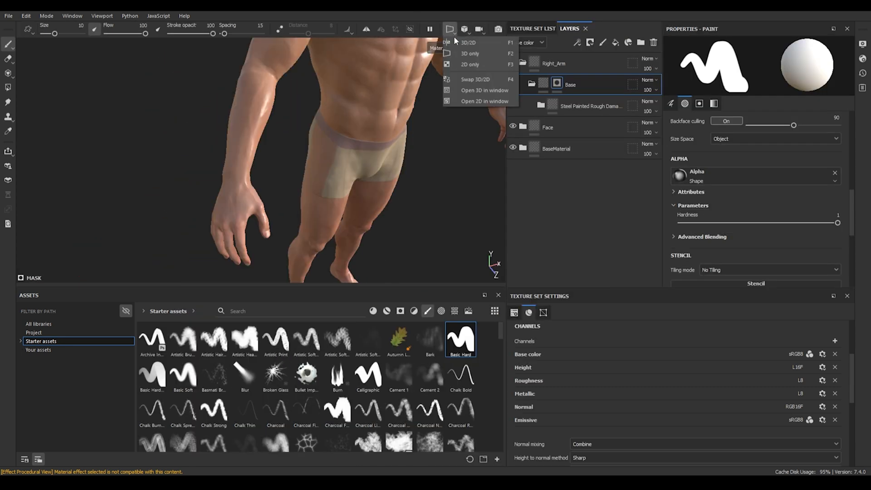
{"action": "left_click", "coordinate": [479, 45]}
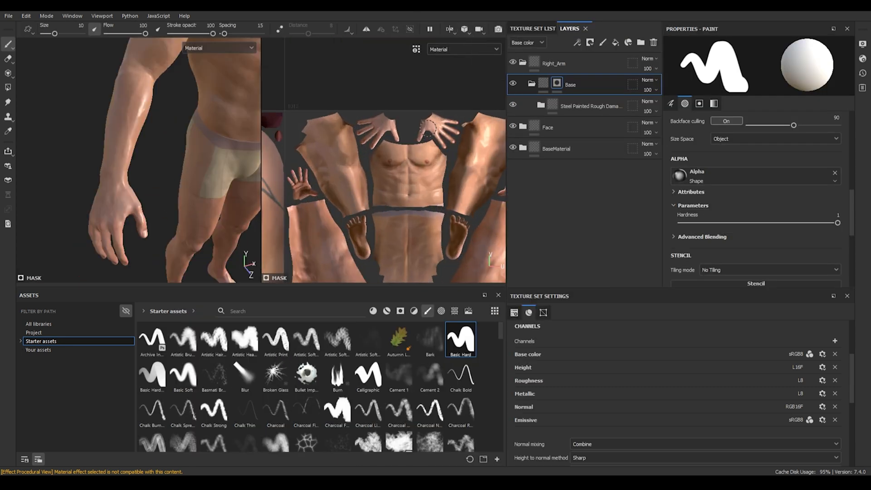
Step: Paint bands into the arm's Base folder mask in the 2D view, reducing the brush size
{"action": "scroll", "coordinate": [425, 152], "scroll_direction": "up", "scroll_amount": 3}
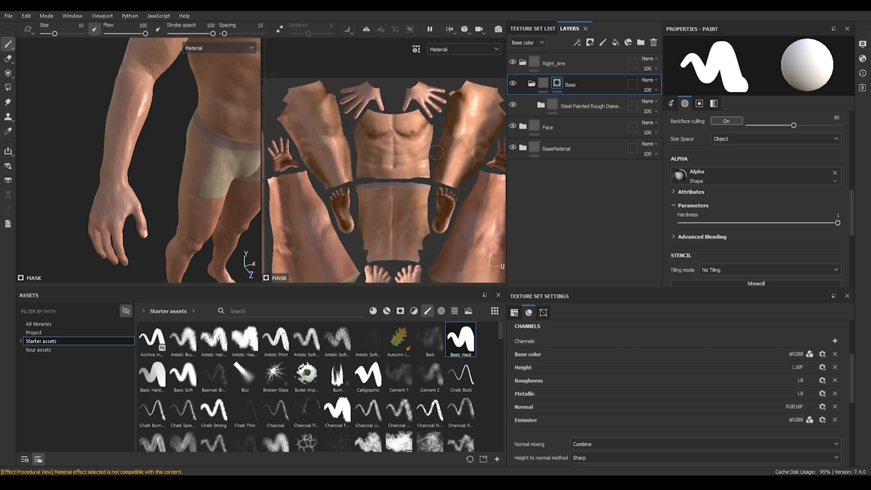
{"action": "scroll", "coordinate": [356, 111], "scroll_direction": "down", "scroll_amount": 3}
{"action": "mouse_move", "coordinate": [357, 111]}
{"action": "middle_mouse_down", "text": "alt"}
{"action": "mouse_move", "coordinate": [445, 125]}
{"action": "mouse_move", "coordinate": [436, 123]}
{"action": "middle_mouse_up", "text": "alt"}
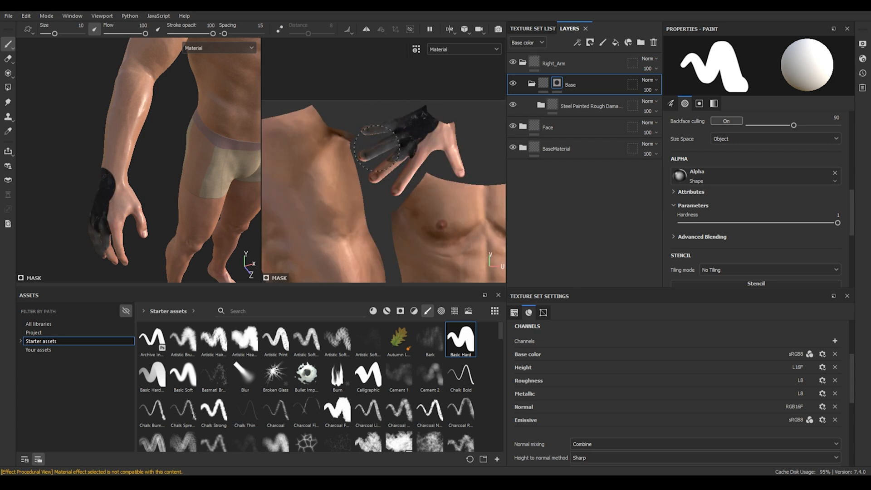
{"action": "left_click_drag", "start_coordinate": [391, 174], "coordinate": [365, 154]}
{"action": "key", "text": "["}
{"action": "key", "text": "["}
{"action": "key", "text": "["}
{"action": "mouse_move", "coordinate": [400, 190]}
{"action": "left_mouse_down"}
{"action": "mouse_move", "coordinate": [415, 155]}
{"action": "mouse_move", "coordinate": [446, 152]}
{"action": "mouse_move", "coordinate": [459, 168]}
{"action": "left_mouse_up"}
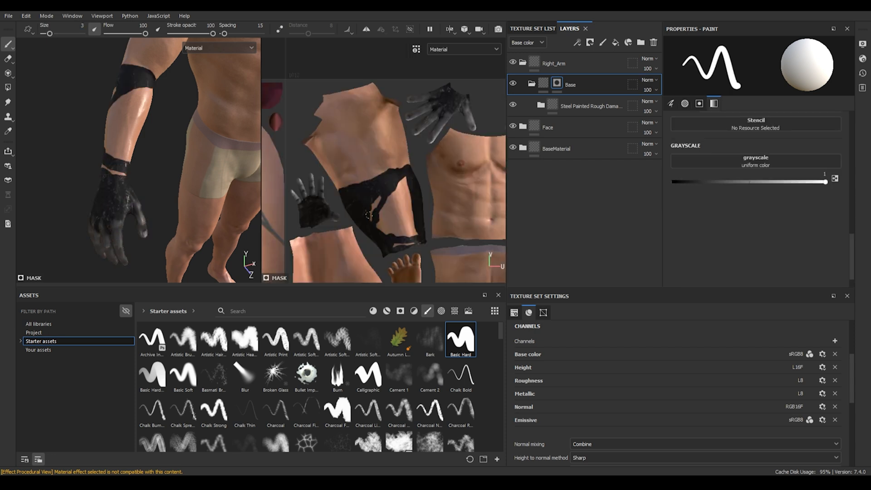
{"action": "mouse_move", "coordinate": [372, 213]}
{"action": "left_mouse_down"}
{"action": "mouse_move", "coordinate": [381, 198]}
{"action": "mouse_move", "coordinate": [411, 234]}
{"action": "mouse_move", "coordinate": [406, 199]}
{"action": "left_mouse_up"}
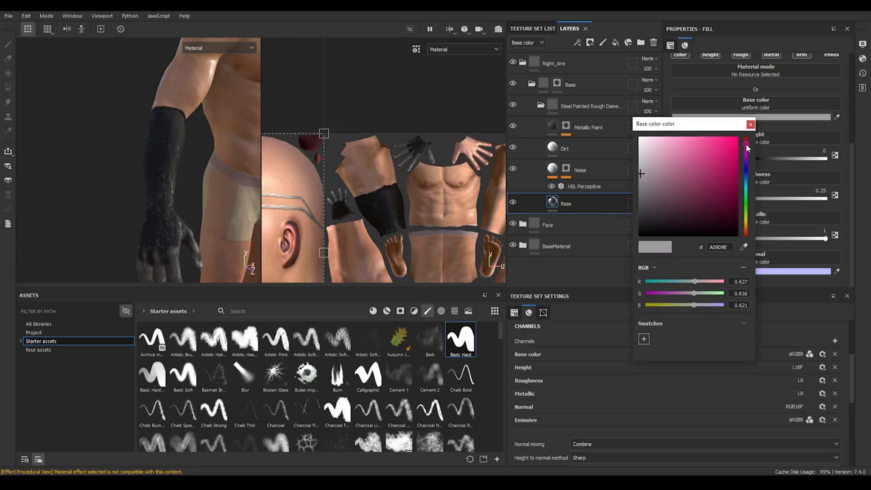
Step: Try a cyan base color on the Steel Painted Rough Damaged material, then delete that folder
{"action": "left_click", "coordinate": [703, 151]}
{"action": "left_click_drag", "start_coordinate": [745, 145], "coordinate": [746, 199]}
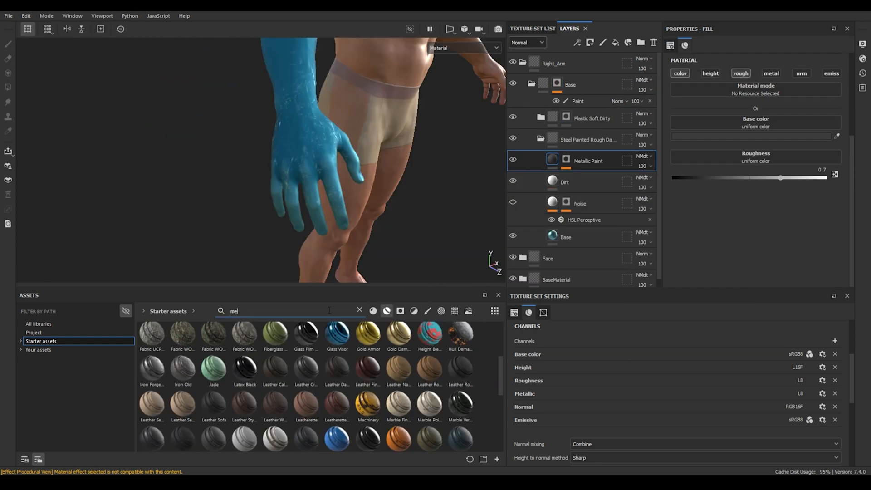
{"action": "mouse_move", "coordinate": [307, 397]}
{"action": "mouse_move", "coordinate": [245, 232]}
{"action": "left_mouse_down", "text": "alt"}
{"action": "mouse_move", "coordinate": [237, 183]}
{"action": "mouse_move", "coordinate": [259, 195]}
{"action": "left_mouse_up", "text": "alt"}
{"action": "left_click", "coordinate": [600, 139]}
{"action": "key", "text": "Delete"}
Step: Add the Steel Painted Chipped Dirty material to the arm layers
{"action": "left_click_drag", "start_coordinate": [244, 400], "coordinate": [574, 154]}
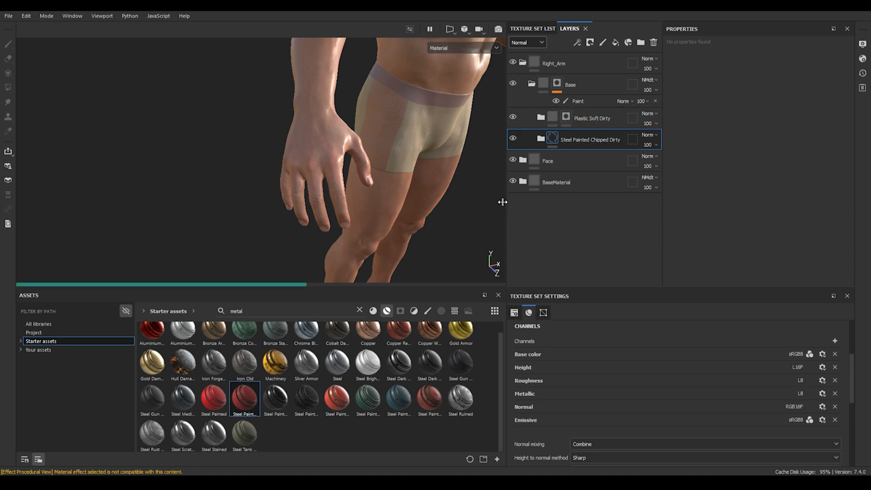
{"action": "left_click", "coordinate": [586, 215]}
{"action": "left_click", "coordinate": [751, 136]}
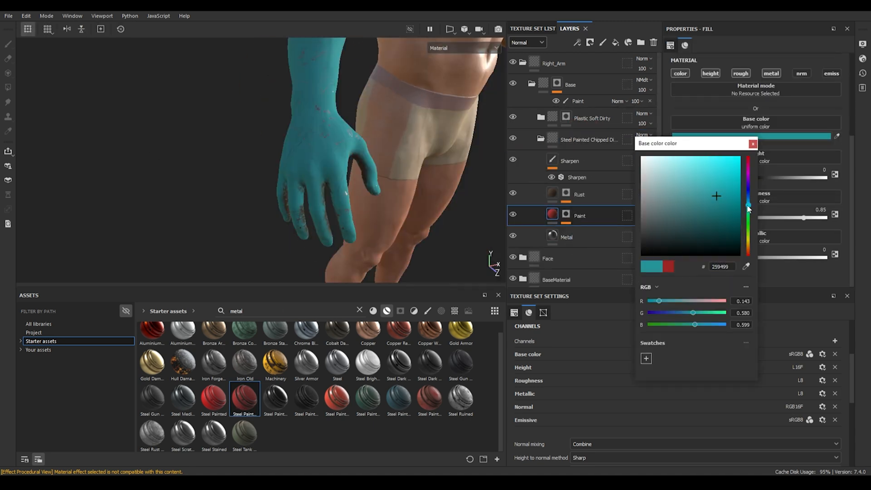
{"action": "key", "text": "Escape"}
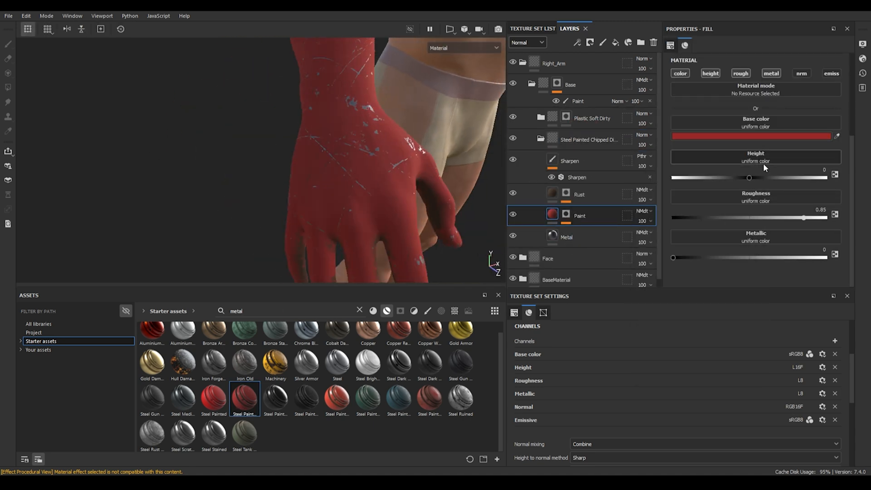
Step: Set the paint layer's roughness to about 0.46 and metallic to about 0.42
{"action": "left_click_drag", "start_coordinate": [803, 217], "coordinate": [795, 218]}
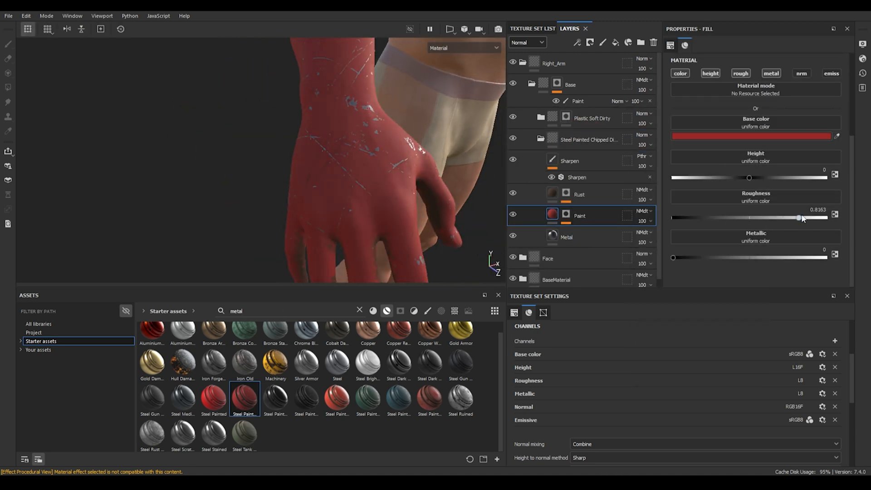
{"action": "left_click_drag", "start_coordinate": [673, 257], "coordinate": [738, 255]}
{"action": "left_click_drag", "start_coordinate": [738, 255], "coordinate": [736, 257]}
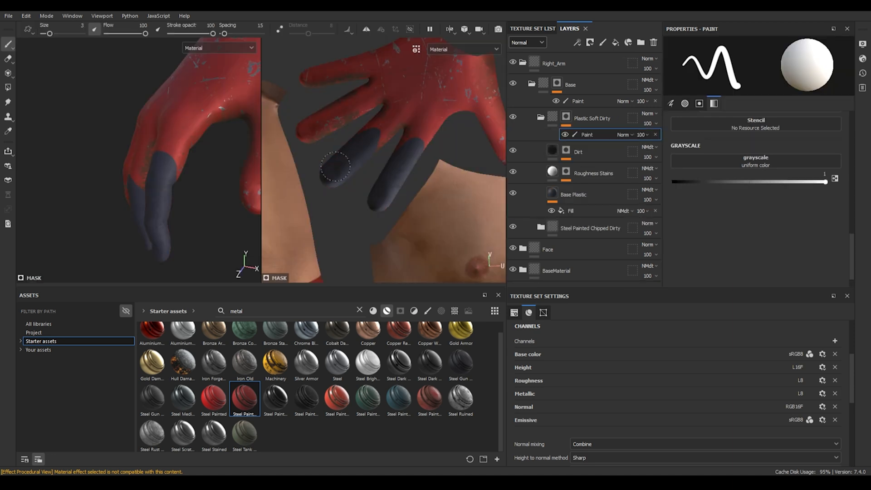
Step: Paint the Plastic Soft Dirty mask over the hand to form a dark glove
{"action": "mouse_move", "coordinate": [385, 136]}
{"action": "left_mouse_down"}
{"action": "mouse_move", "coordinate": [428, 142]}
{"action": "mouse_move", "coordinate": [438, 130]}
{"action": "left_mouse_up"}
{"action": "left_click_drag", "start_coordinate": [324, 110], "coordinate": [365, 103]}
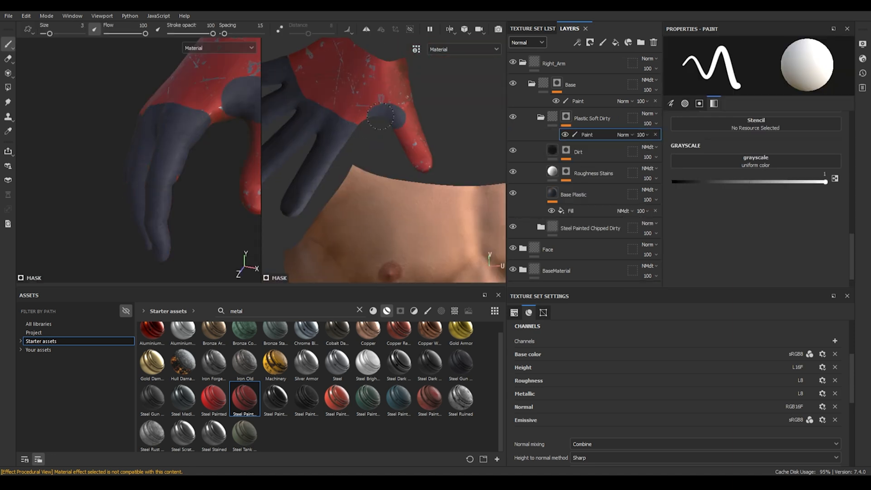
{"action": "left_click_drag", "start_coordinate": [409, 116], "coordinate": [425, 160]}
{"action": "mouse_move", "coordinate": [395, 114]}
{"action": "left_mouse_down", "text": "alt"}
{"action": "mouse_move", "coordinate": [372, 83]}
{"action": "mouse_move", "coordinate": [368, 229]}
{"action": "mouse_move", "coordinate": [399, 211]}
{"action": "mouse_move", "coordinate": [388, 74]}
{"action": "left_mouse_up", "text": "alt"}
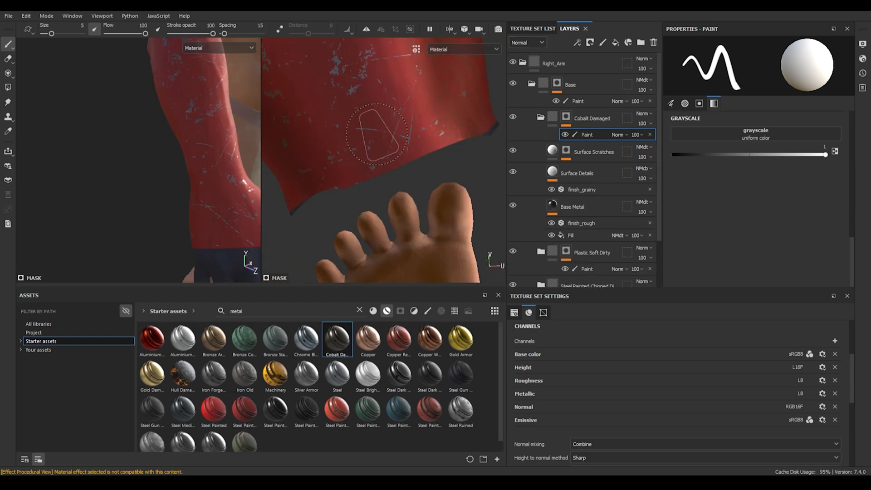
Step: Pick the Basic Hard brush and paint a triangular Cobalt Damaged plate on the forearm
{"action": "left_click_drag", "start_coordinate": [213, 150], "coordinate": [188, 168], "text": "alt"}
{"action": "left_click", "coordinate": [188, 169]}
{"action": "scroll", "coordinate": [336, 386], "scroll_direction": "up", "scroll_amount": 20}
{"action": "left_click", "coordinate": [428, 311]}
{"action": "left_click", "coordinate": [461, 339]}
{"action": "scroll", "coordinate": [182, 150], "scroll_direction": "up", "scroll_amount": 5}
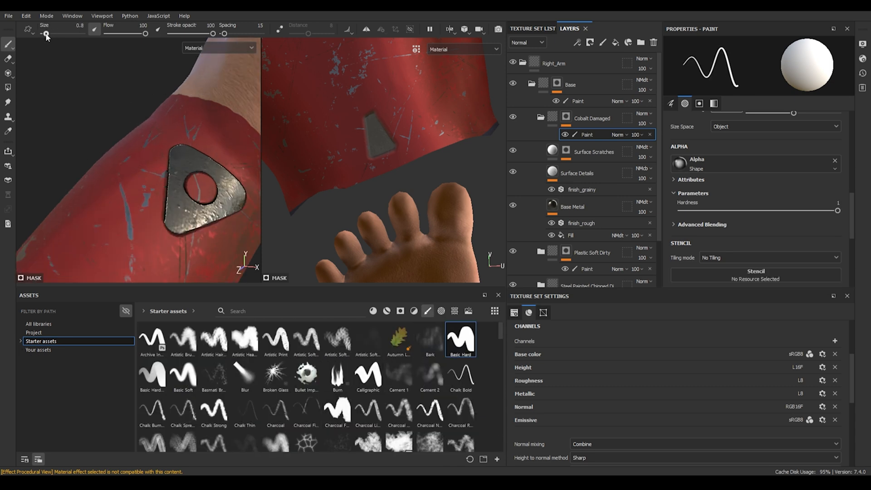
{"action": "left_click_drag", "start_coordinate": [195, 181], "coordinate": [162, 148], "text": "alt"}
Step: Paint a Fabric Synthetic inset inside the forearm plate and edit its base fill color
{"action": "left_click_drag", "start_coordinate": [46, 34], "coordinate": [49, 34]}
{"action": "left_click", "coordinate": [161, 138]}
{"action": "left_click_drag", "start_coordinate": [161, 138], "coordinate": [196, 171], "text": "alt"}
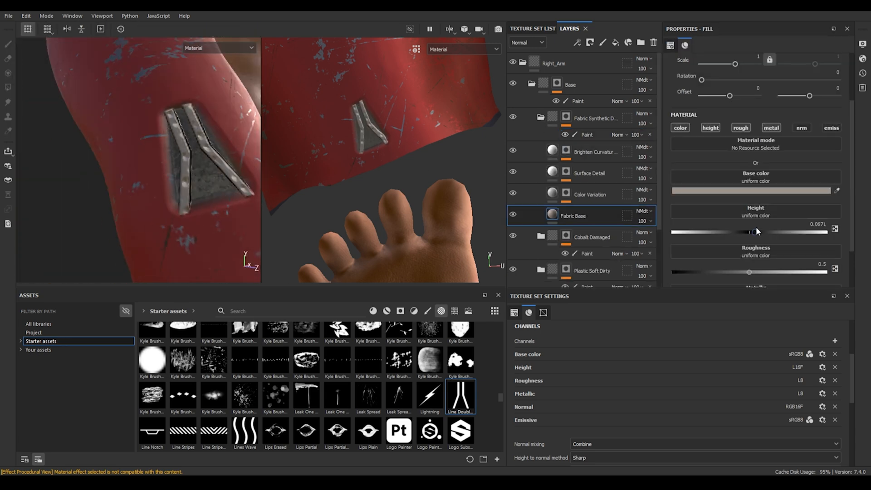
{"action": "left_click", "coordinate": [751, 190]}
{"action": "left_click", "coordinate": [698, 214]}
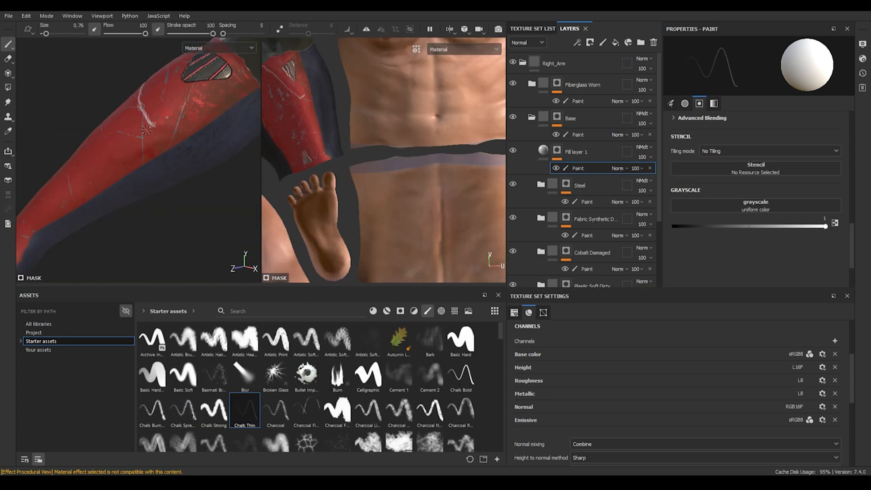
Step: Paint dark stripes into the Fill layer 1 mask along the forearm with the Chalk Thin brush
{"action": "left_click_drag", "start_coordinate": [150, 130], "coordinate": [165, 148]}
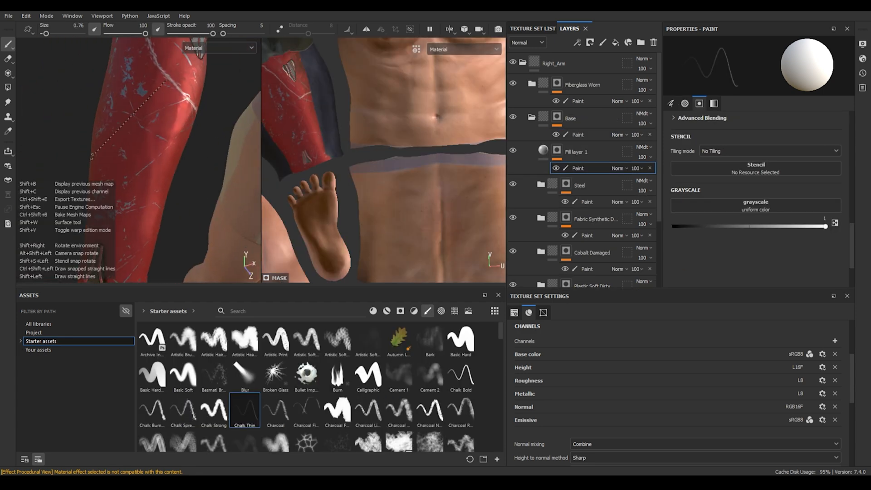
{"action": "left_click_drag", "start_coordinate": [163, 84], "coordinate": [158, 135], "text": "alt"}
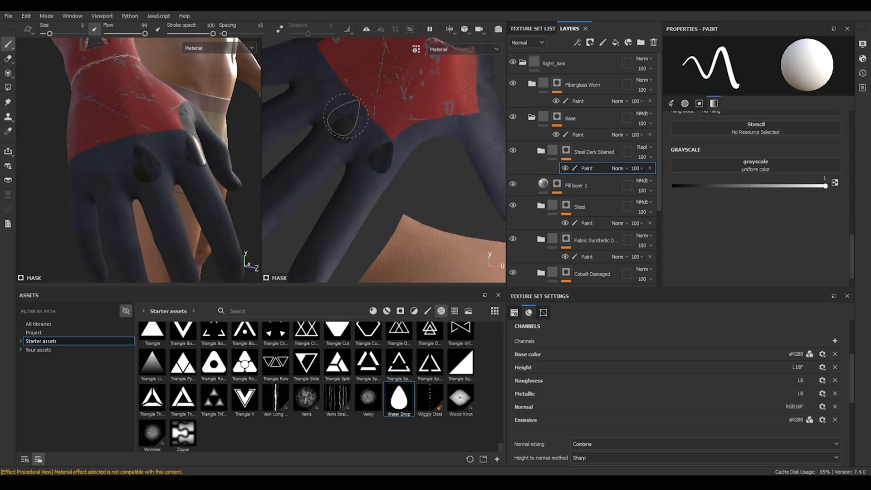
Step: Stamp Water Drop shapes into the Steel Dark Stained mask on the glove knuckles
{"action": "scroll", "coordinate": [343, 122], "scroll_direction": "up", "scroll_amount": 2}
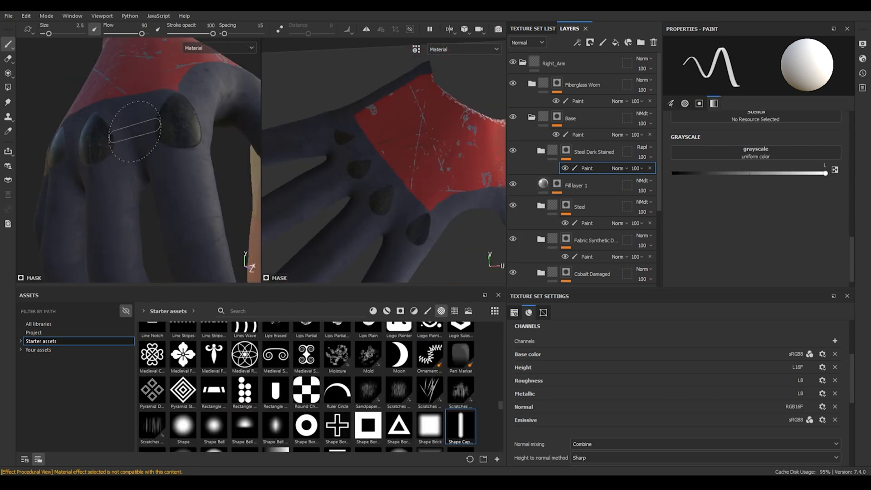
{"action": "mouse_move", "coordinate": [130, 132]}
{"action": "left_mouse_down", "text": "alt"}
{"action": "mouse_move", "coordinate": [132, 194]}
{"action": "mouse_move", "coordinate": [132, 142]}
{"action": "mouse_move", "coordinate": [164, 163]}
{"action": "mouse_move", "coordinate": [146, 164]}
{"action": "left_mouse_up", "text": "alt"}
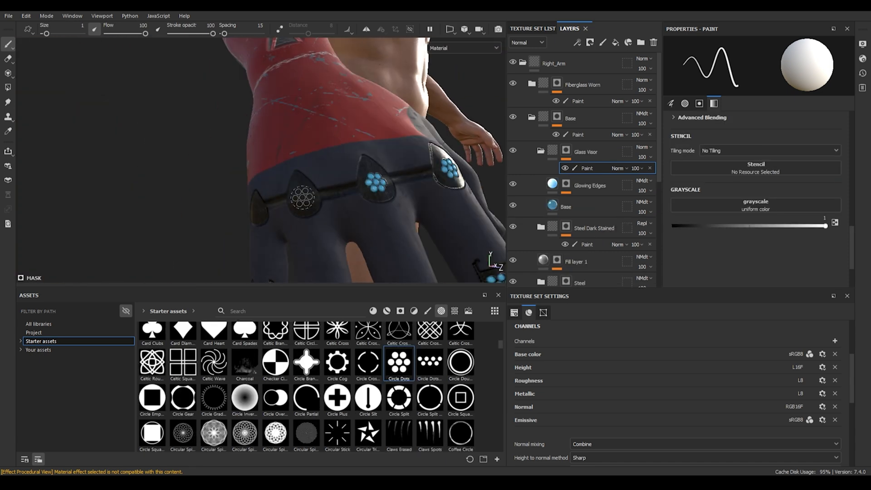
Step: Stamp Circle Dots into the Glass Visor mask on the knuckle plates
{"action": "left_click_drag", "start_coordinate": [282, 219], "coordinate": [336, 204], "text": "alt"}
{"action": "scroll", "coordinate": [336, 204], "scroll_direction": "up", "scroll_amount": 2}
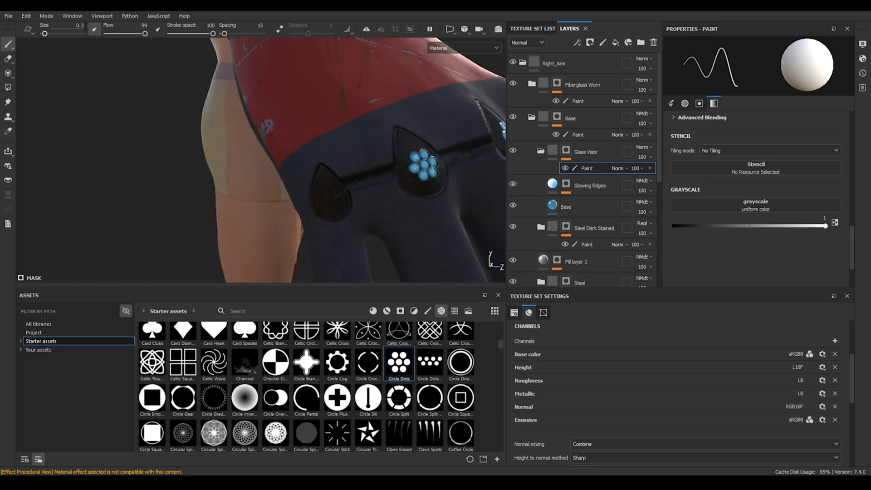
{"action": "key", "text": "f"}
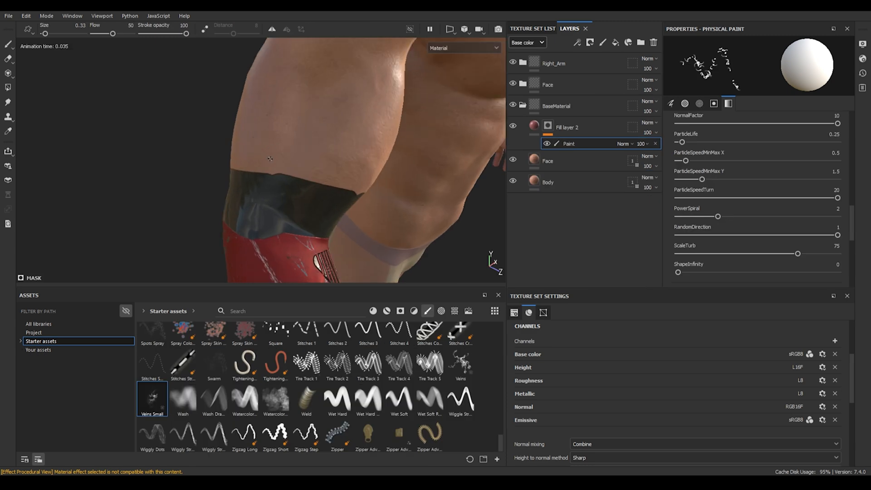
Step: Paint veins on the upper arm with the Veins Small physical brush
{"action": "left_click_drag", "start_coordinate": [371, 216], "coordinate": [328, 116], "text": "alt"}
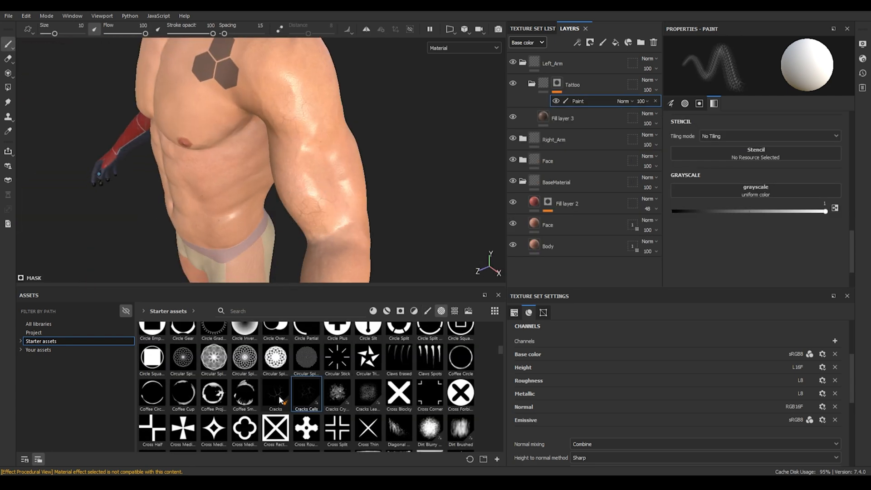
Step: Browse the alphas and pick a Handprint alpha for the Tattoo mask on the left arm
{"action": "left_click", "coordinate": [280, 400]}
{"action": "scroll", "coordinate": [375, 347], "scroll_direction": "down", "scroll_amount": 5}
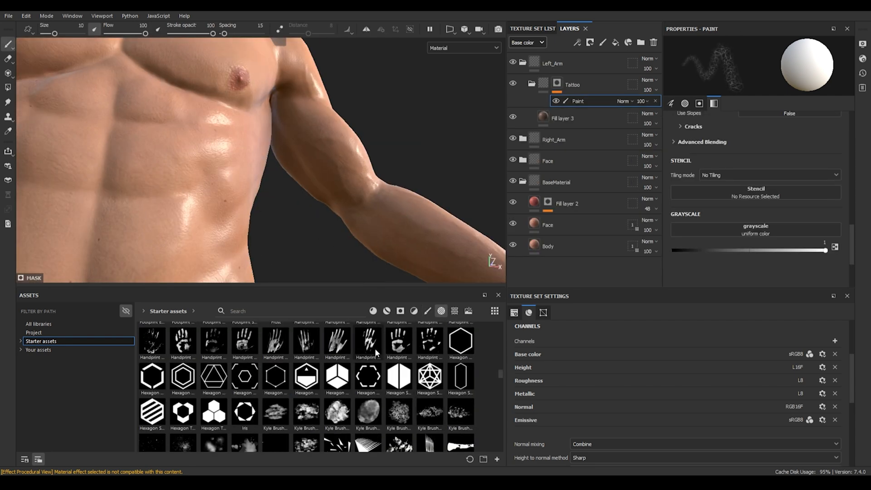
{"action": "left_click", "coordinate": [399, 345]}
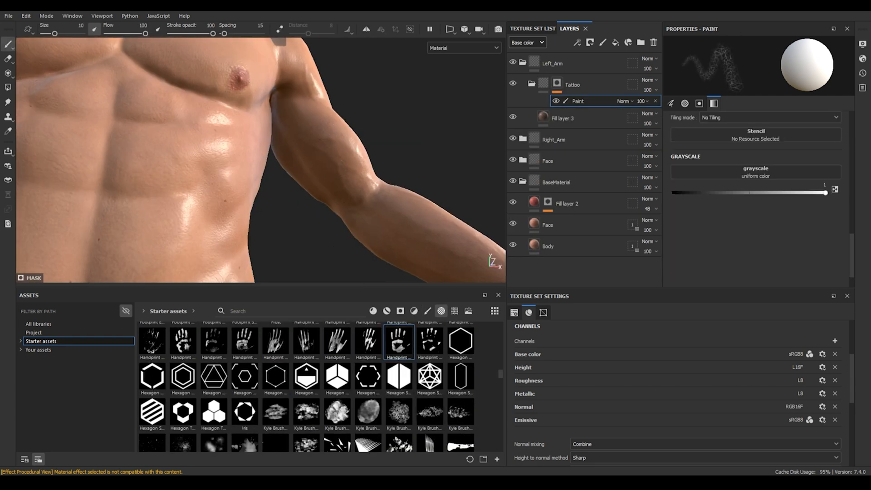
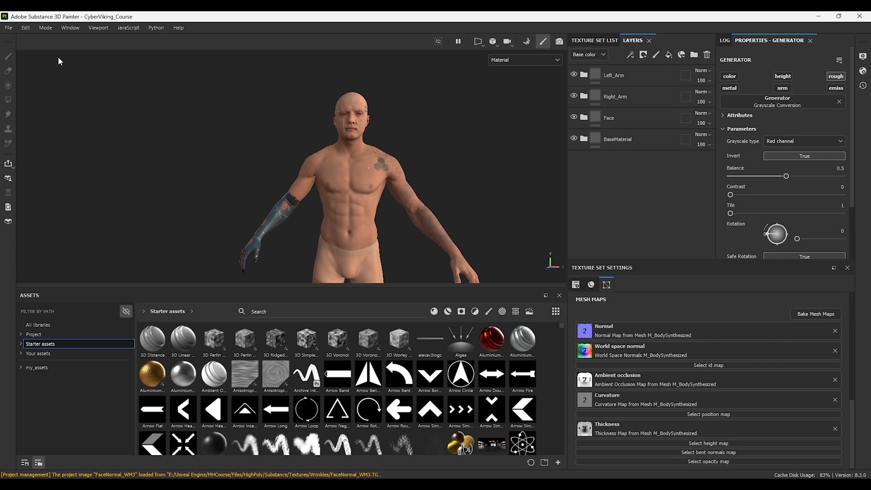
Step: Open texture export, duplicate the Unreal Engine 4 (Packed) output template and rename the copy MetahumanExport
{"action": "left_click", "coordinate": [7, 28]}
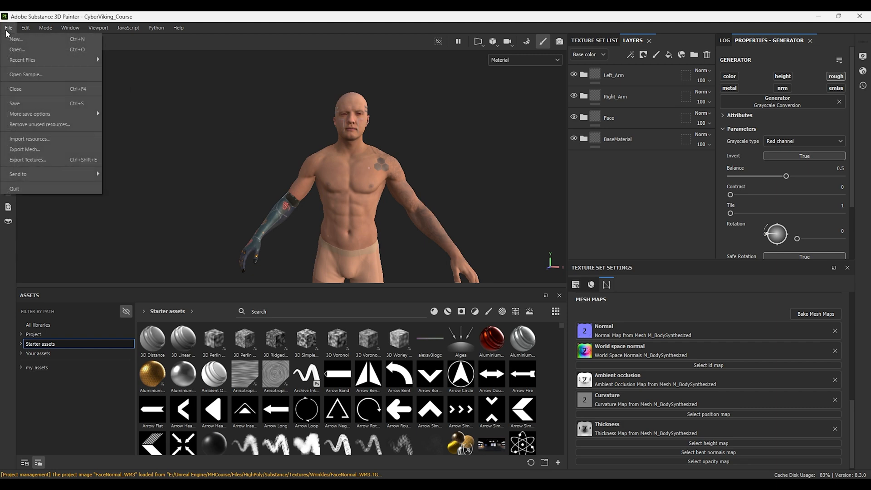
{"action": "left_click", "coordinate": [40, 158]}
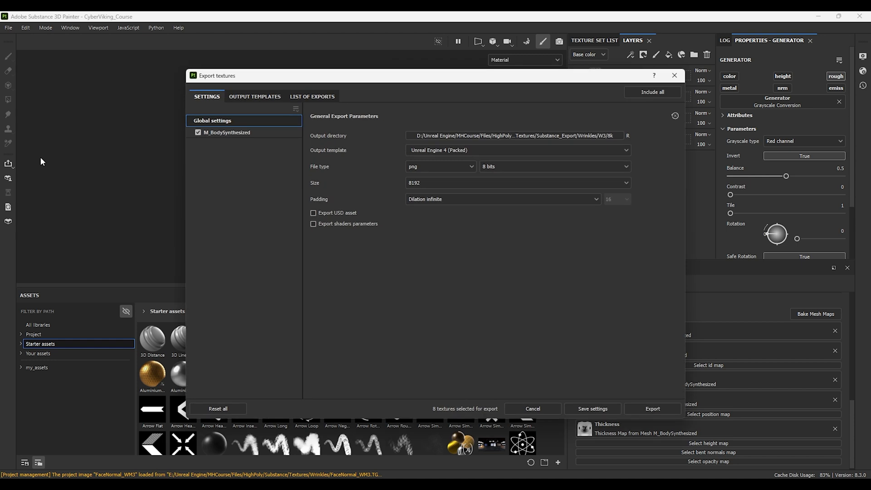
{"action": "left_click", "coordinate": [252, 97]}
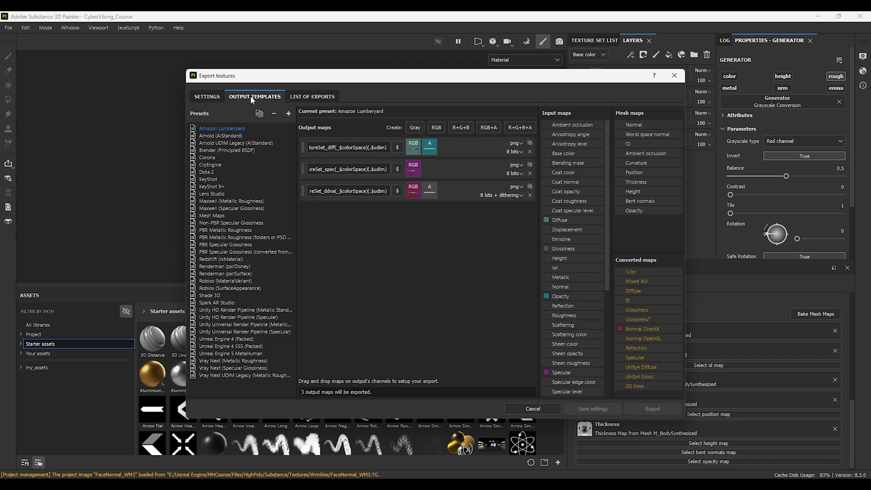
{"action": "left_click", "coordinate": [230, 340]}
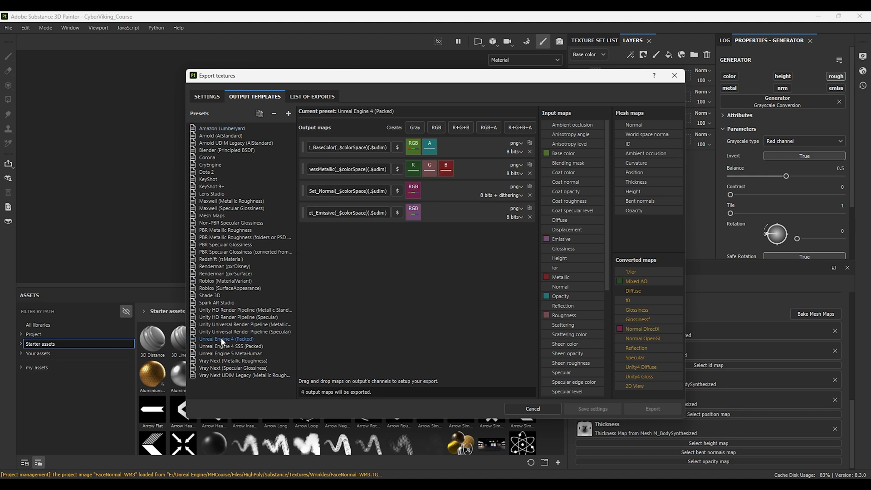
{"action": "right_click", "coordinate": [241, 339]}
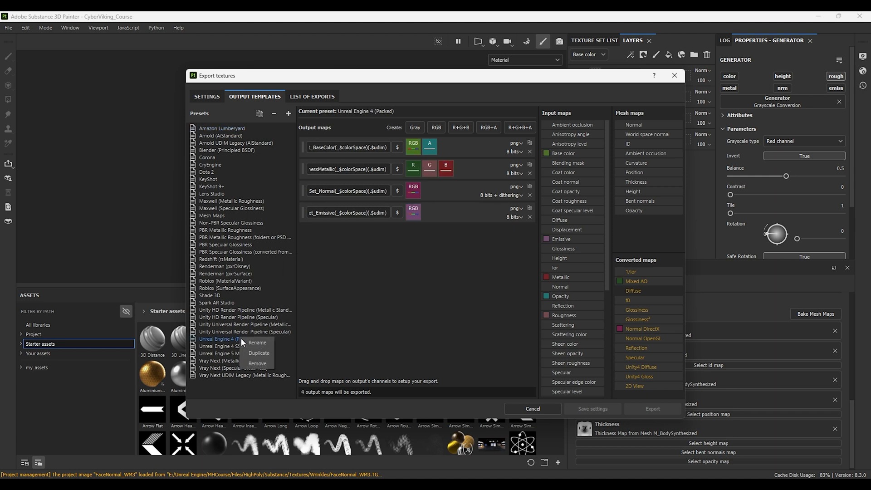
{"action": "left_click", "coordinate": [261, 356]}
{"action": "right_click", "coordinate": [247, 382]}
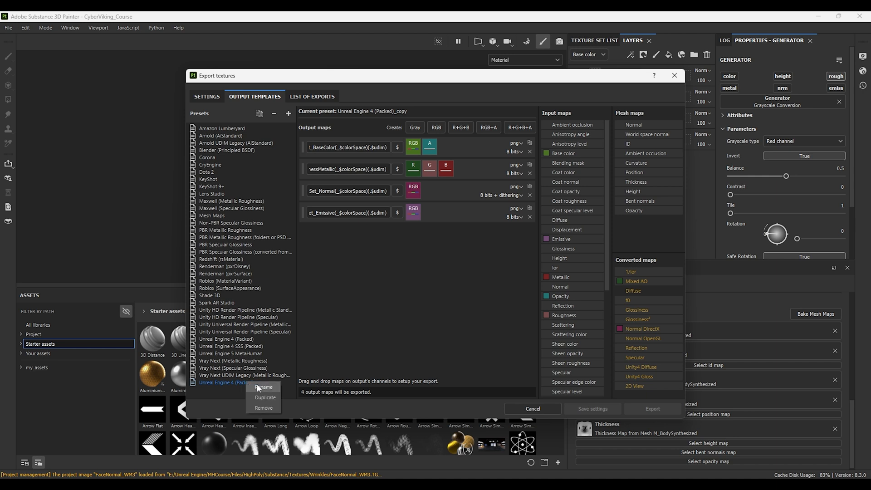
{"action": "left_click", "coordinate": [258, 387]}
{"action": "type", "text": "MetahumanExport"}
{"action": "key", "text": "Return"}
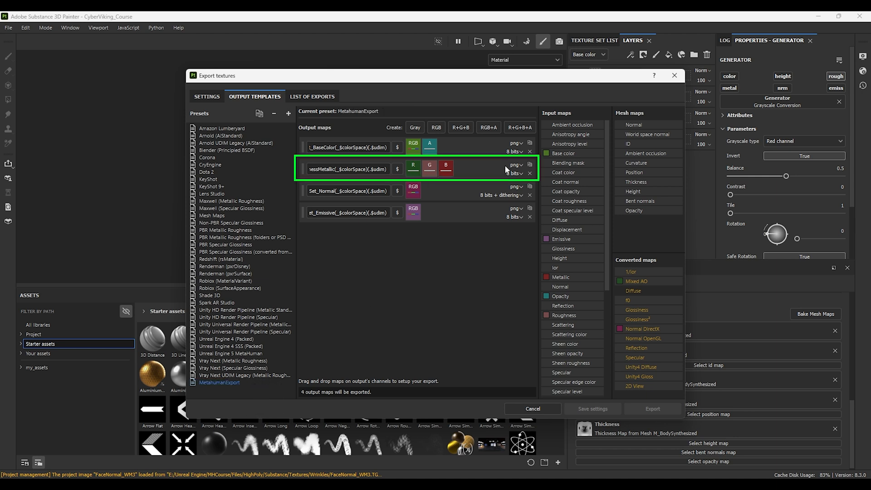
Step: Remove the packed occlusion-roughness-metallic map and set the BaseColor, Normal and Emissive output maps to tga
{"action": "left_click", "coordinate": [530, 174]}
{"action": "left_click", "coordinate": [516, 143]}
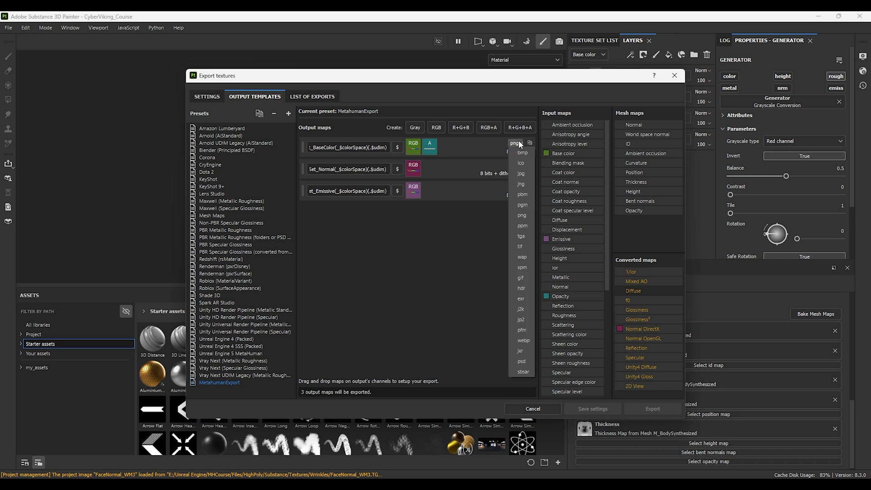
{"action": "left_click", "coordinate": [522, 237]}
{"action": "left_click", "coordinate": [518, 165]}
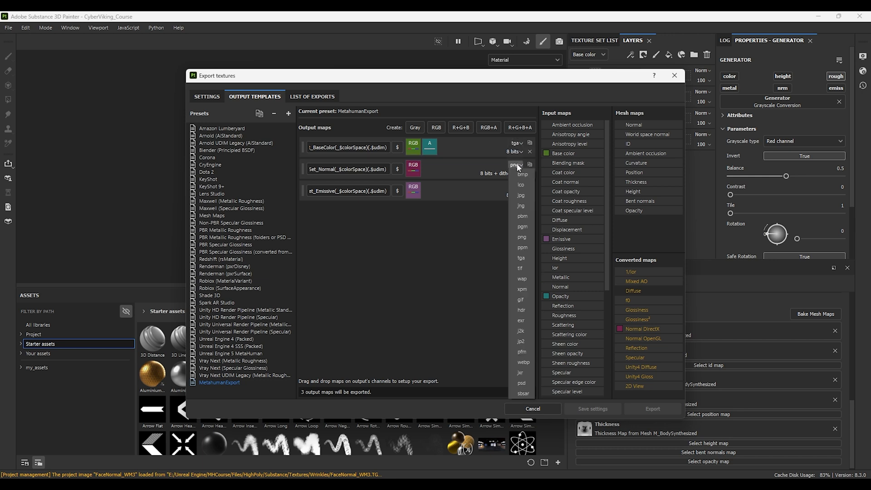
{"action": "left_click", "coordinate": [523, 258]}
{"action": "left_click", "coordinate": [519, 189]}
{"action": "left_click", "coordinate": [521, 279]}
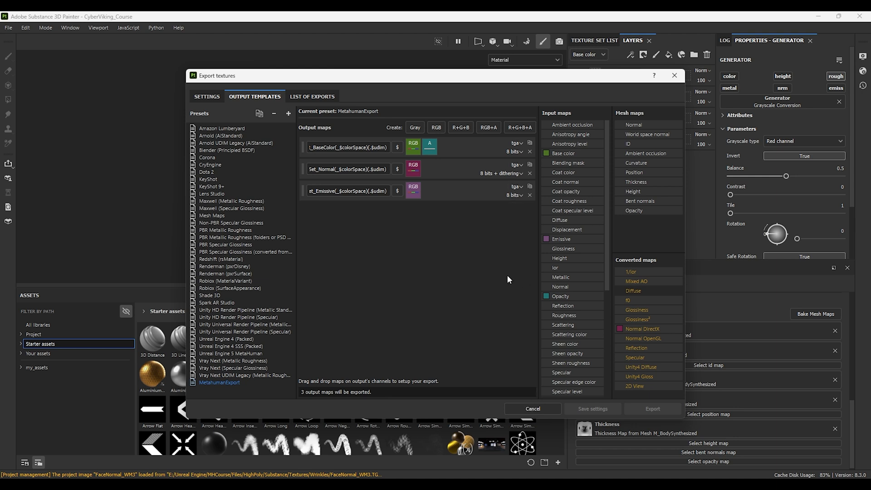
Step: Add an RGB output map with the Roughness gray channel in red, set to tga and named Roughness
{"action": "left_click", "coordinate": [460, 128]}
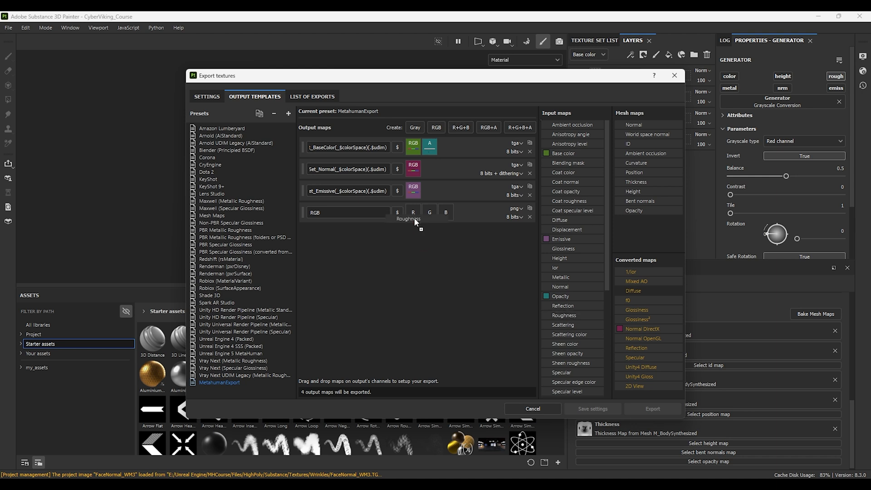
{"action": "left_click_drag", "start_coordinate": [415, 212], "coordinate": [415, 213]}
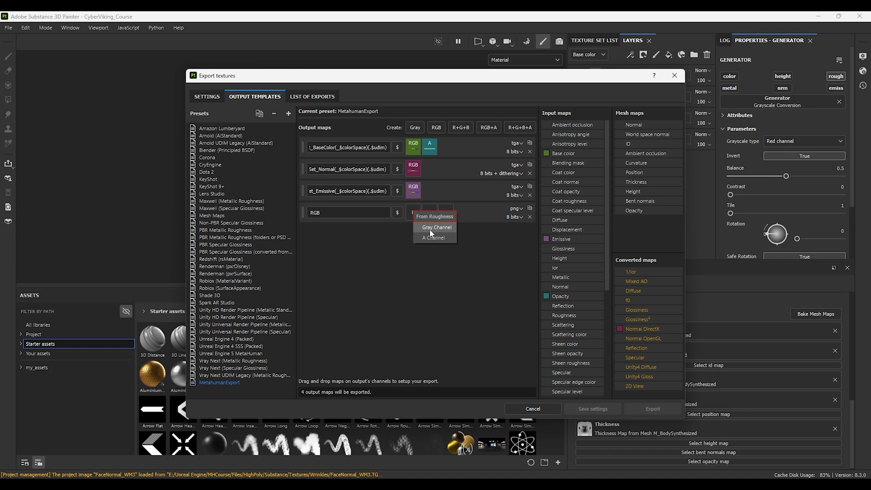
{"action": "left_click", "coordinate": [518, 208]}
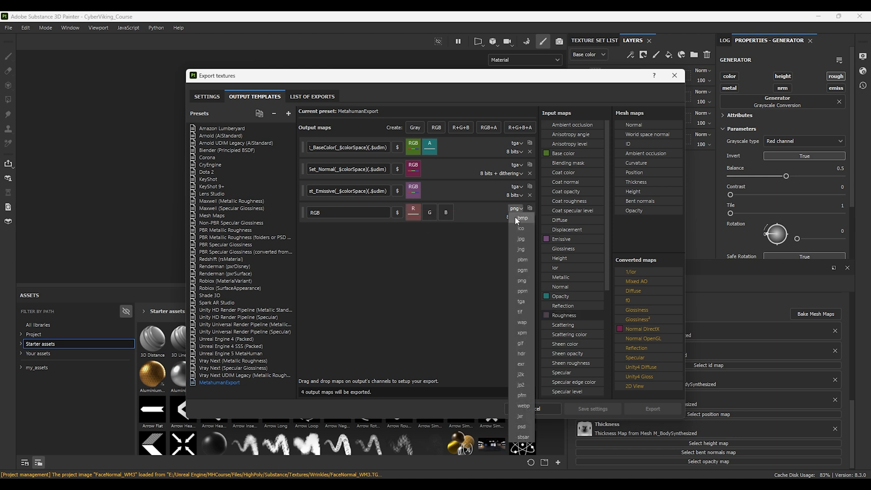
{"action": "left_click", "coordinate": [522, 302]}
{"action": "left_click", "coordinate": [340, 212]}
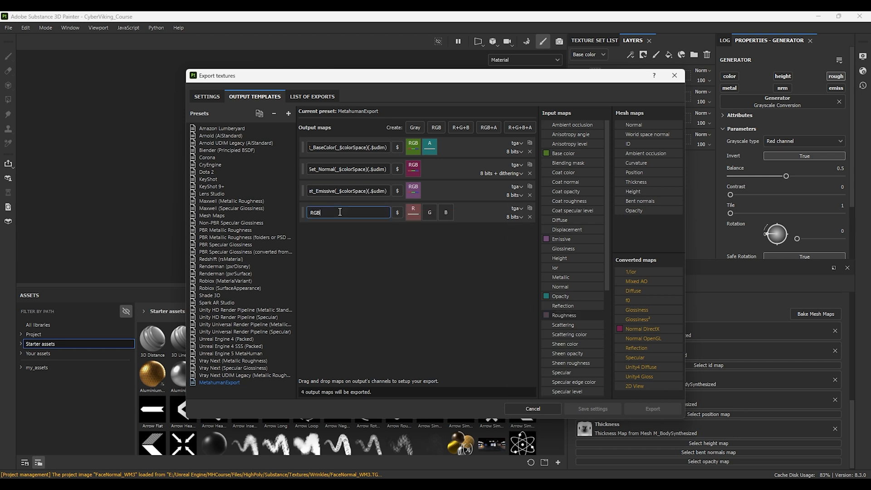
{"action": "key", "text": "BackSpace"}
{"action": "key", "text": "BackSpace"}
{"action": "key", "text": "BackSpace"}
{"action": "key", "text": "BackSpace"}
{"action": "key", "text": "BackSpace"}
{"action": "key", "text": "BackSpace"}
{"action": "key", "text": "BackSpace"}
{"action": "key", "text": "BackSpace"}
{"action": "type", "text": "Roughness"}
{"action": "key", "text": "Return"}
Step: Add a Gray output map from the Metallic gray channel, set it to tga and paste in its name
{"action": "left_click", "coordinate": [415, 127]}
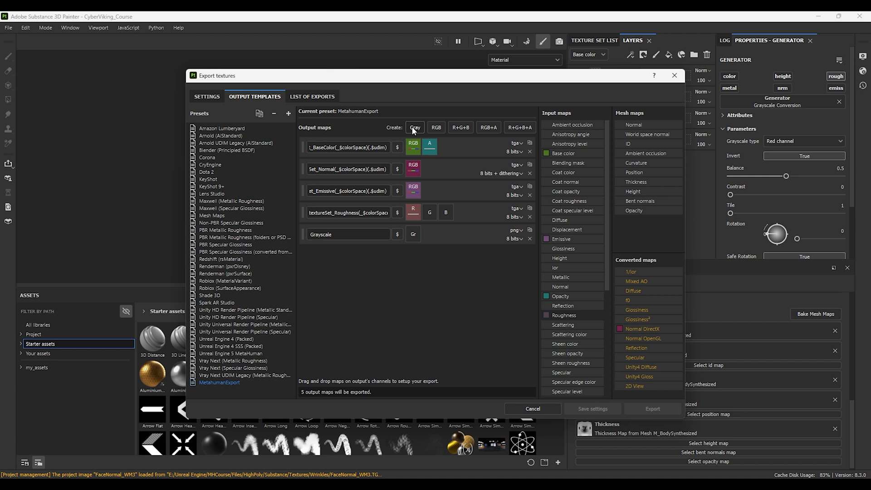
{"action": "left_click_drag", "start_coordinate": [566, 277], "coordinate": [413, 234]}
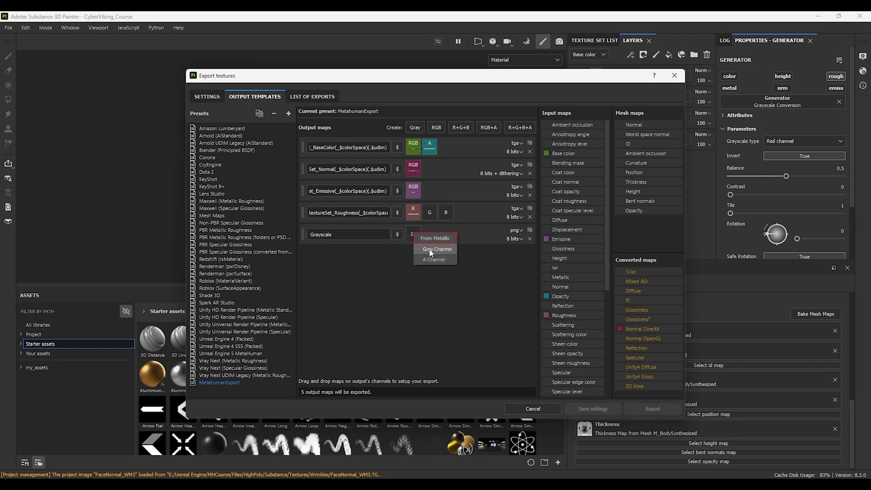
{"action": "left_click", "coordinate": [519, 231]}
{"action": "left_click", "coordinate": [520, 323]}
{"action": "double_click", "coordinate": [344, 235]}
{"action": "key", "text": "ctrl+v"}
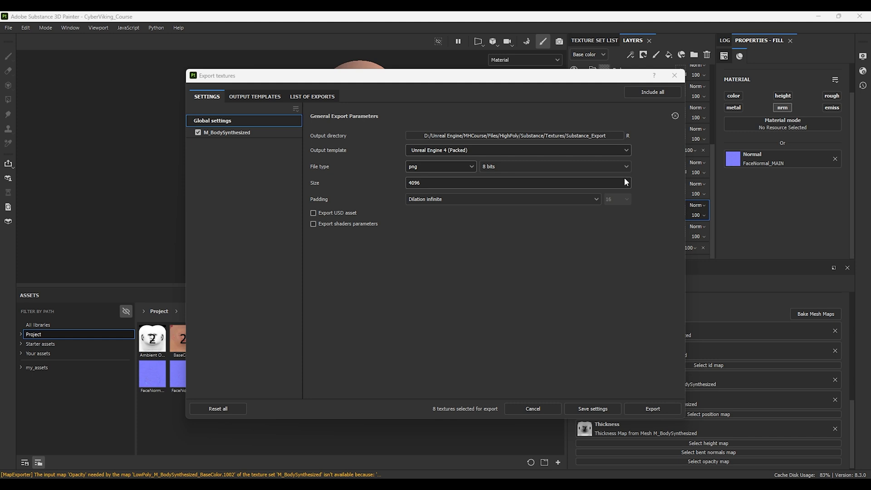
Step: Browse the output directory, create a Base folder inside Substance_Export and open it
{"action": "left_click", "coordinate": [585, 136]}
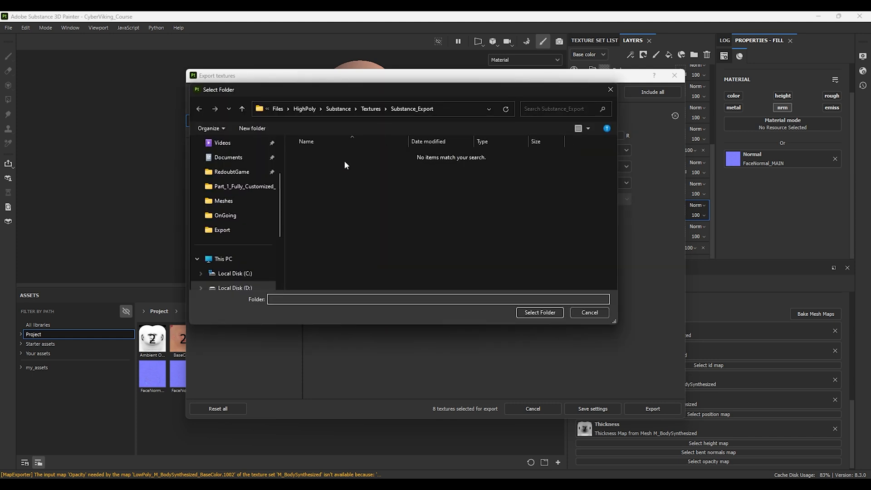
{"action": "left_click", "coordinate": [253, 128]}
{"action": "type", "text": "Base"}
{"action": "key", "text": "Return"}
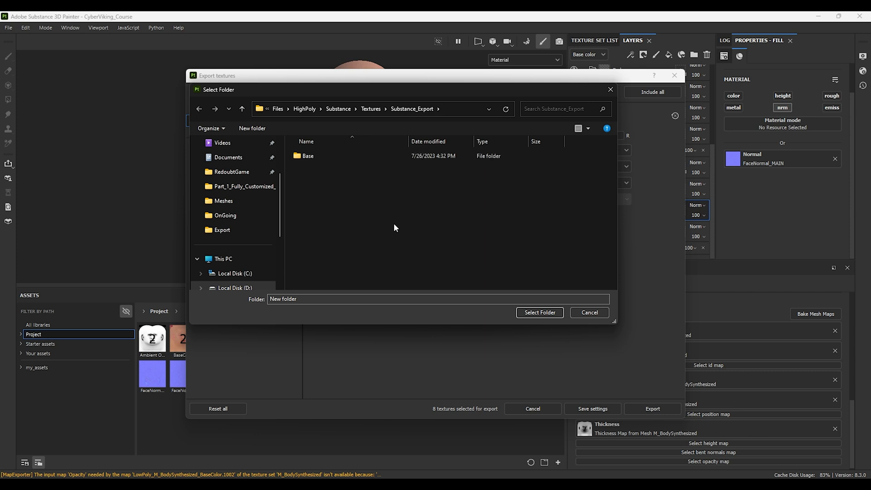
{"action": "double_click", "coordinate": [308, 157]}
Step: Create 2K, 4K and 8K subfolders inside the Base folder
{"action": "left_click", "coordinate": [252, 128]}
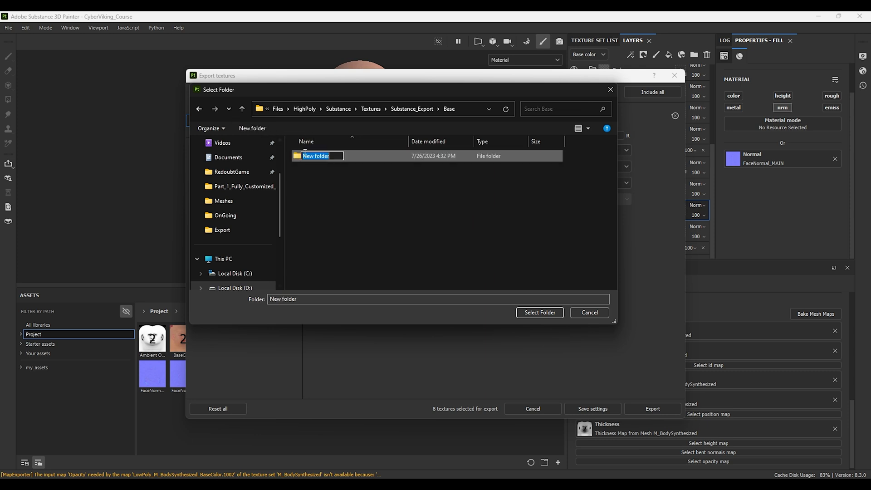
{"action": "type", "text": "2K"}
{"action": "key", "text": "Return"}
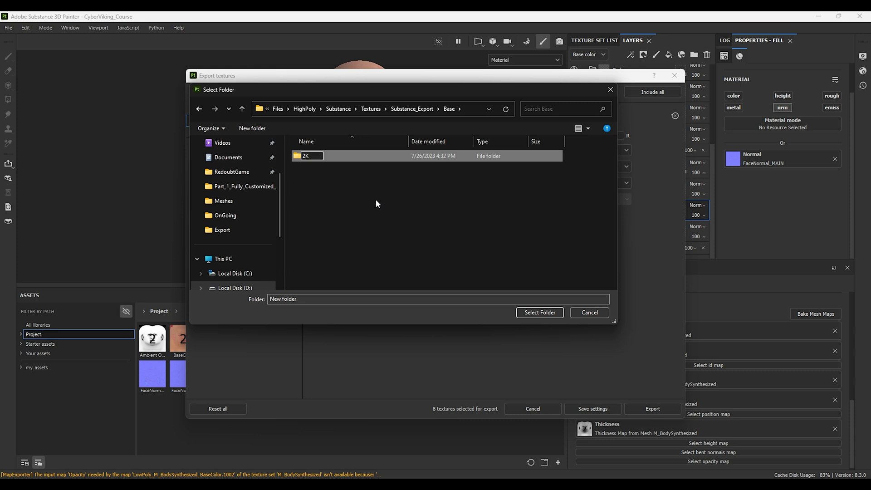
{"action": "left_click", "coordinate": [265, 130]}
{"action": "type", "text": "4K"}
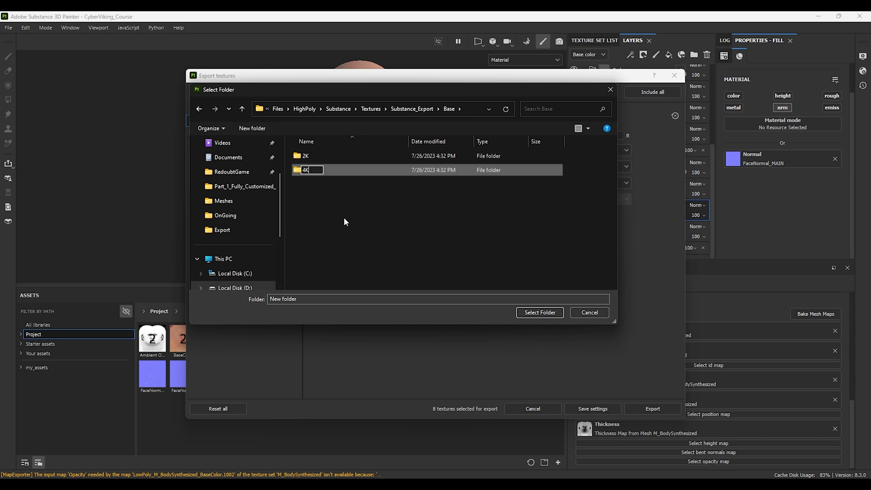
{"action": "key", "text": "Return"}
{"action": "left_click", "coordinate": [252, 128]}
{"action": "type", "text": "8K"}
{"action": "key", "text": "Return"}
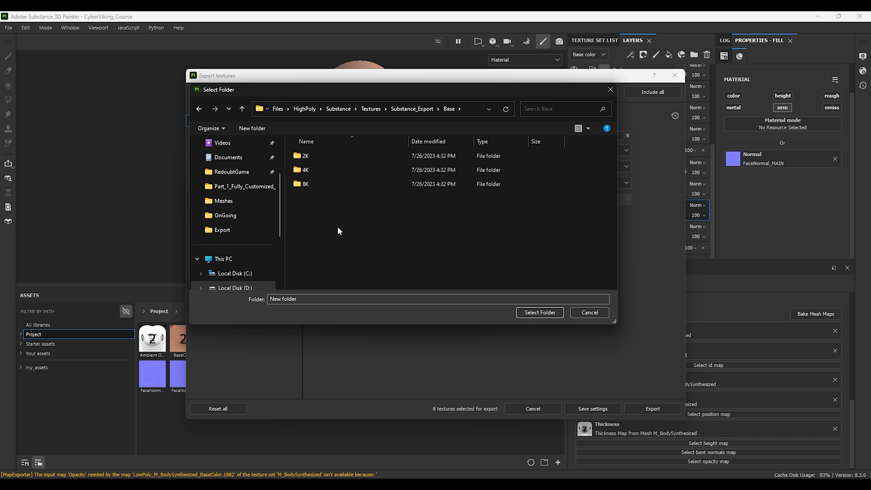
Step: Set the output directory to the 2K folder and the output template to MetahumanExport
{"action": "double_click", "coordinate": [311, 156]}
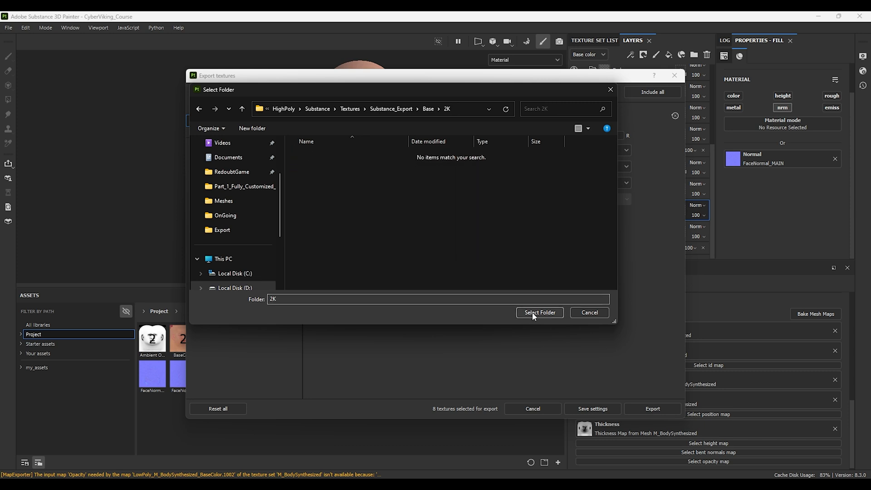
{"action": "left_click", "coordinate": [533, 314]}
{"action": "left_click", "coordinate": [451, 149]}
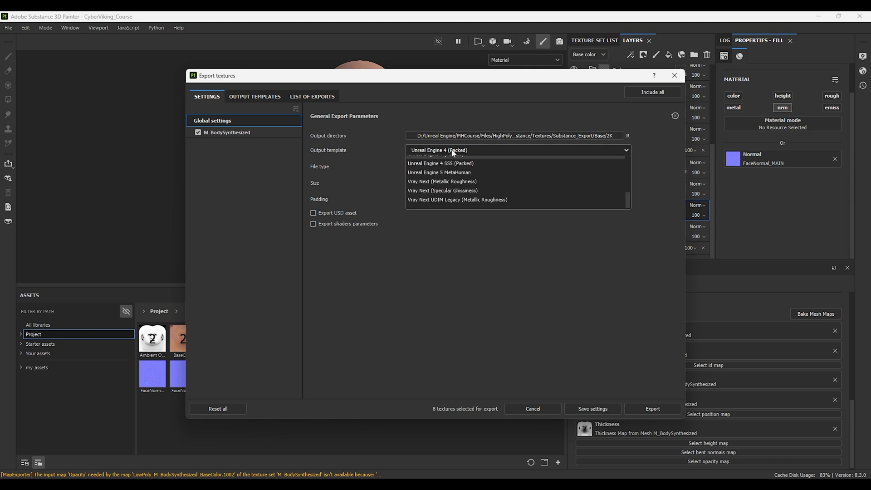
{"action": "scroll", "coordinate": [456, 233], "scroll_direction": "up", "scroll_amount": 1}
{"action": "scroll", "coordinate": [456, 233], "scroll_direction": "up", "scroll_amount": 5}
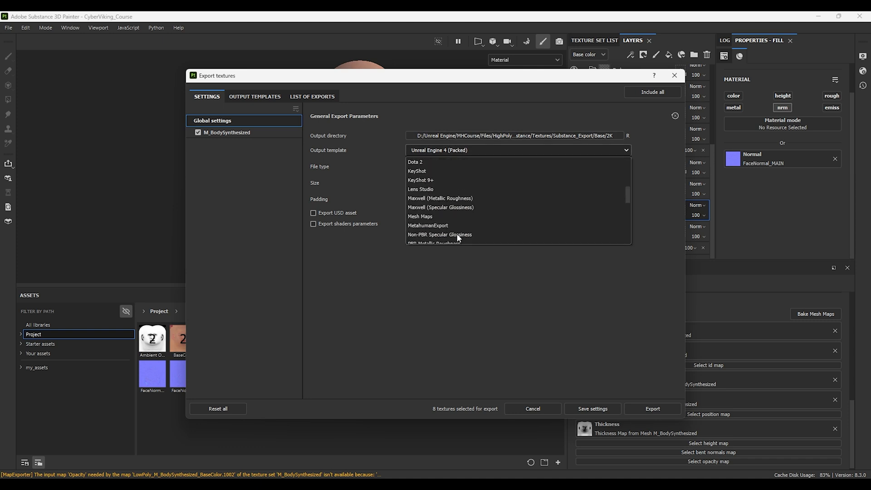
{"action": "left_click", "coordinate": [434, 224]}
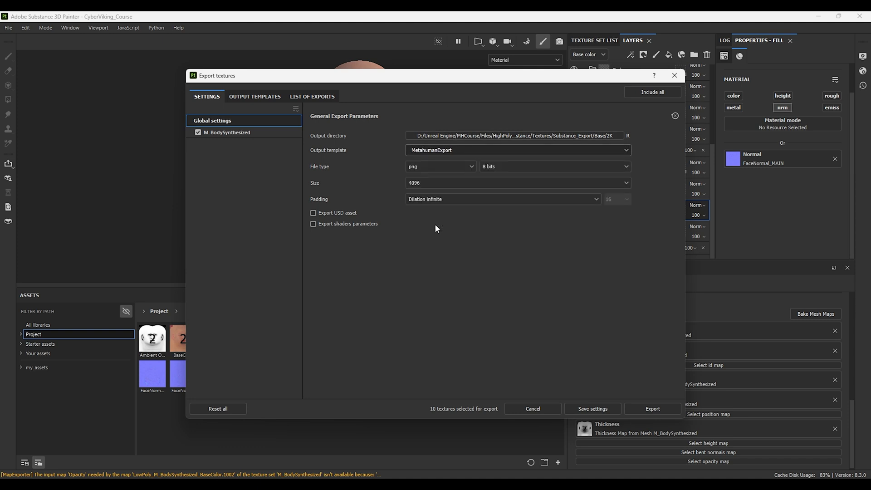
Step: Export the textures as targa at size 2048
{"action": "left_click", "coordinate": [431, 167]}
{"action": "scroll", "coordinate": [426, 205], "scroll_direction": "down", "scroll_amount": 1}
{"action": "left_click", "coordinate": [418, 242]}
{"action": "left_click", "coordinate": [422, 182]}
{"action": "left_click", "coordinate": [427, 253]}
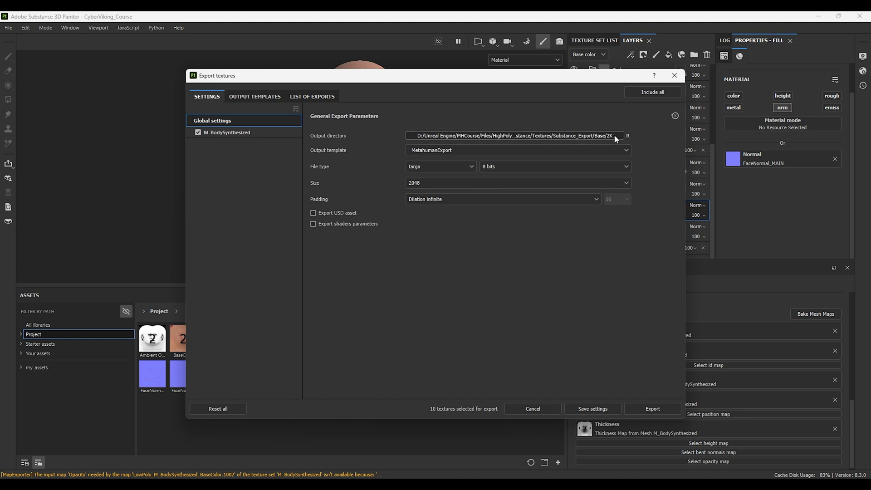
{"action": "left_click", "coordinate": [652, 409]}
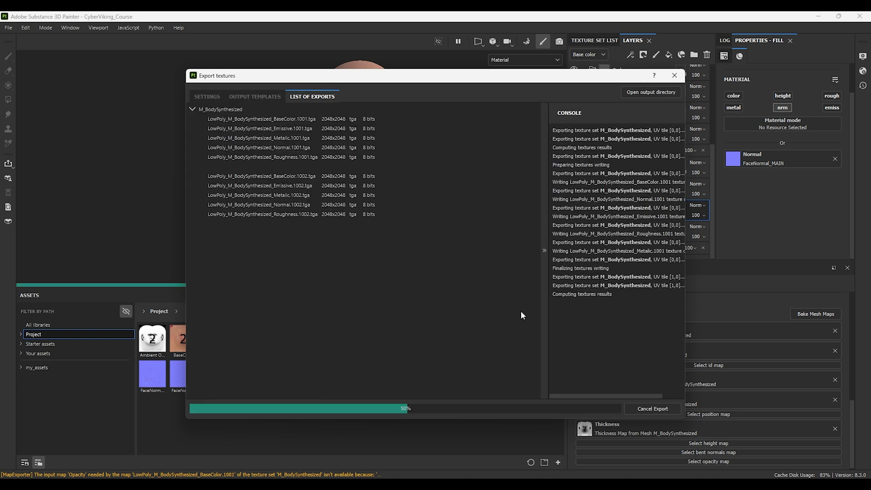
Step: Point the output directory to the 4K folder and export the textures at size 4096
{"action": "left_click", "coordinate": [208, 97]}
{"action": "left_click", "coordinate": [515, 136]}
{"action": "double_click", "coordinate": [313, 168]}
{"action": "left_click", "coordinate": [551, 316]}
{"action": "left_click", "coordinate": [436, 183]}
{"action": "left_click", "coordinate": [425, 262]}
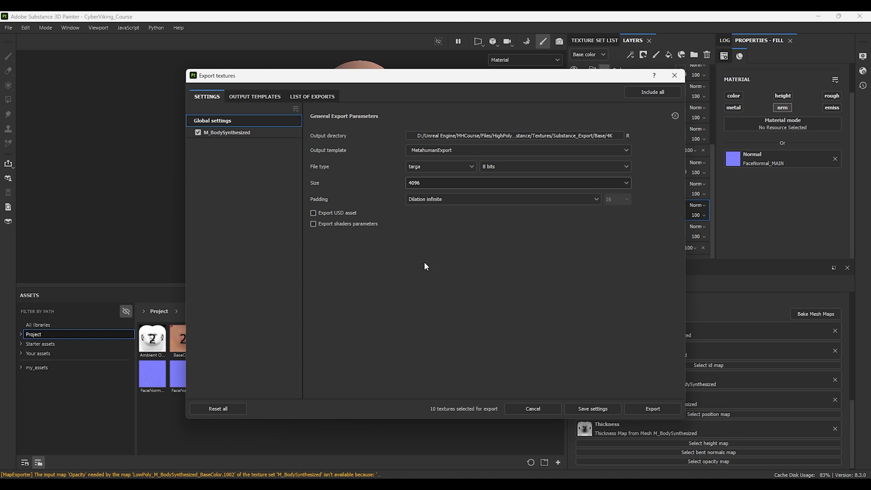
{"action": "left_click", "coordinate": [658, 409]}
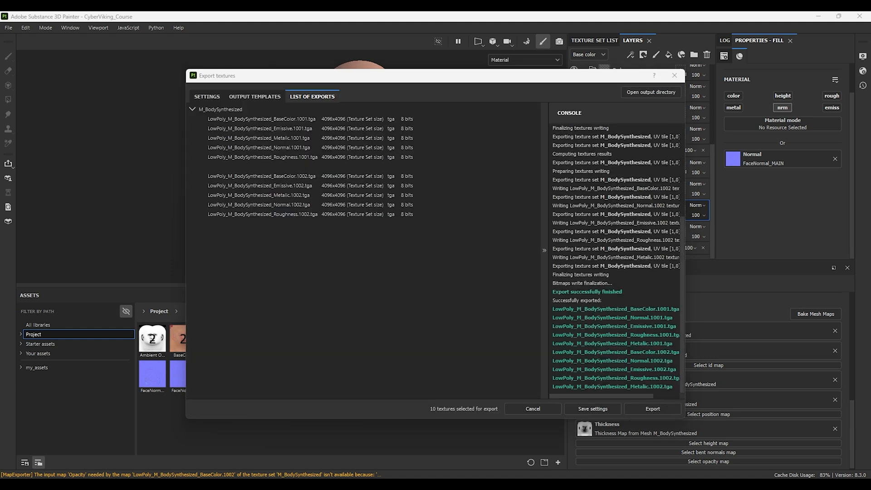
Step: Point the output directory to the 8K folder, export the textures at size 8192 and close the dialog
{"action": "left_click", "coordinate": [207, 97]}
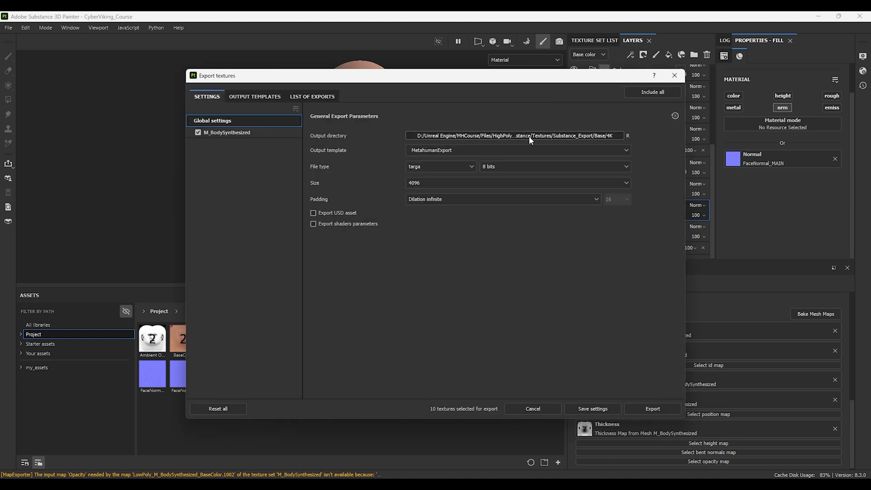
{"action": "left_click", "coordinate": [529, 136]}
{"action": "left_click", "coordinate": [428, 111]}
{"action": "left_click", "coordinate": [309, 184]}
{"action": "left_click", "coordinate": [540, 313]}
{"action": "left_click", "coordinate": [437, 183]}
{"action": "left_click", "coordinate": [446, 271]}
{"action": "left_click", "coordinate": [656, 408]}
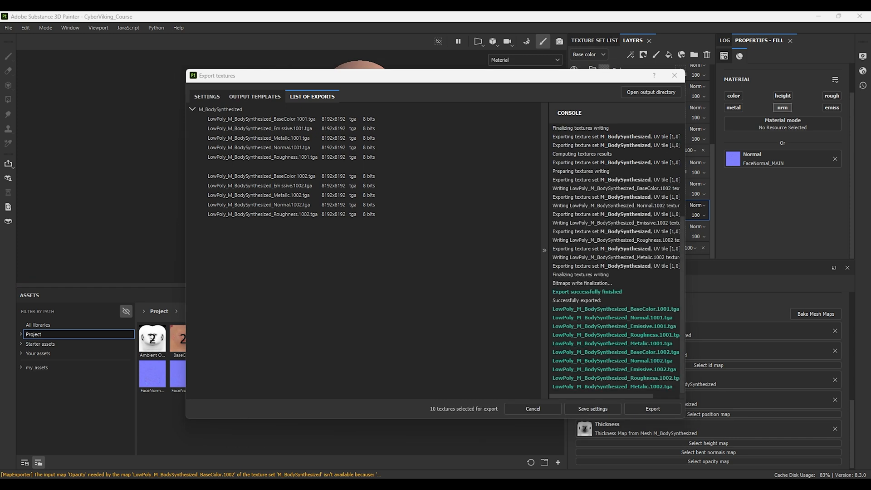
{"action": "left_click", "coordinate": [675, 76]}
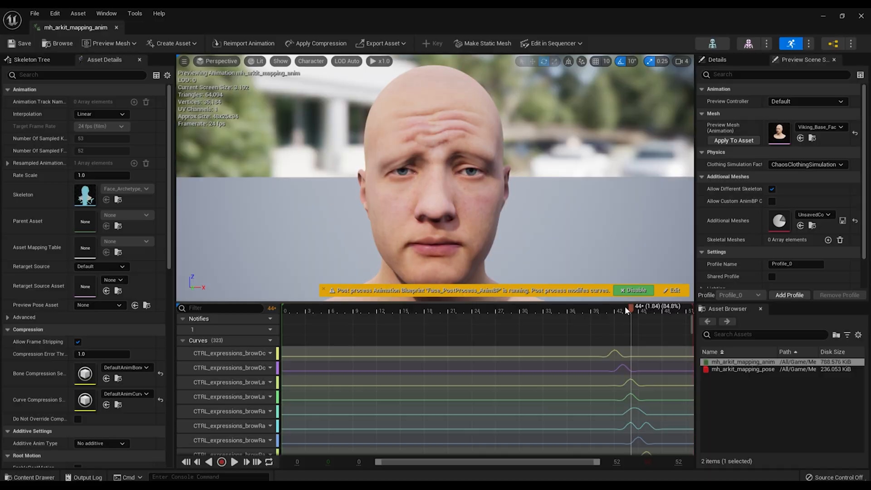
{"action": "mouse_move", "coordinate": [625, 306]}
{"action": "left_mouse_down"}
{"action": "mouse_move", "coordinate": [595, 309]}
{"action": "mouse_move", "coordinate": [636, 307]}
{"action": "mouse_move", "coordinate": [595, 307]}
{"action": "left_mouse_up"}
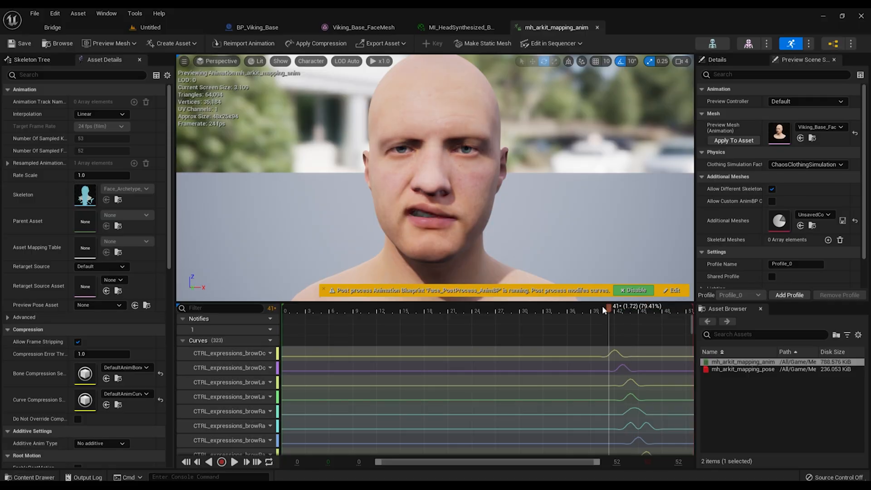
{"action": "mouse_move", "coordinate": [613, 307]}
{"action": "left_mouse_down"}
{"action": "mouse_move", "coordinate": [592, 306]}
{"action": "mouse_move", "coordinate": [648, 309]}
{"action": "mouse_move", "coordinate": [626, 309]}
{"action": "left_mouse_up"}
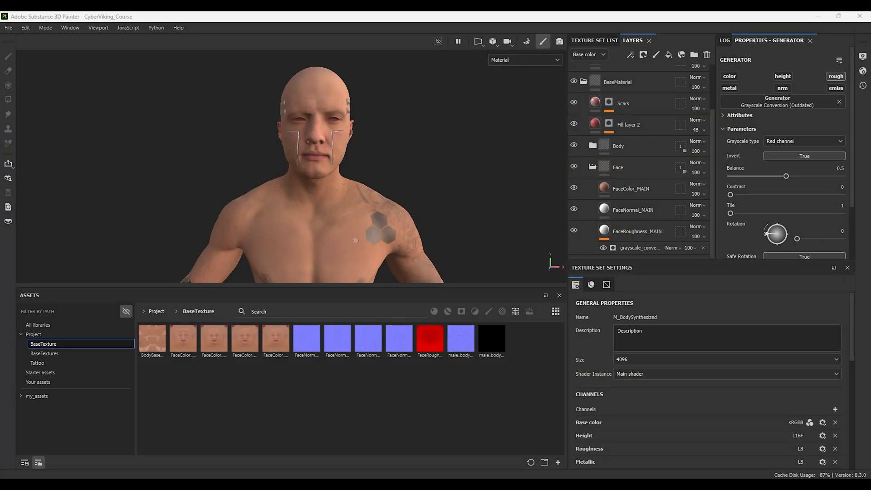
Step: Assign FaceColor_CM1 to the face color fill layer and FaceNormal_WM1 to the face normal fill layer
{"action": "left_click", "coordinate": [640, 191]}
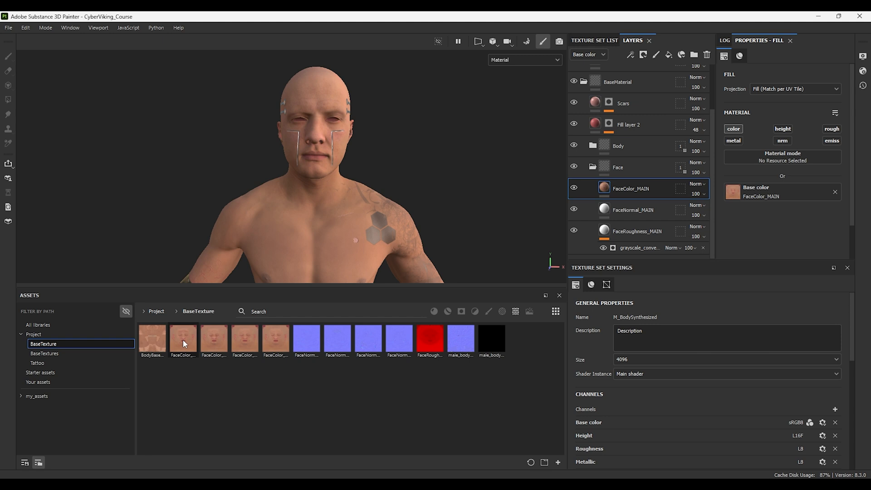
{"action": "left_click_drag", "start_coordinate": [184, 339], "coordinate": [739, 190]}
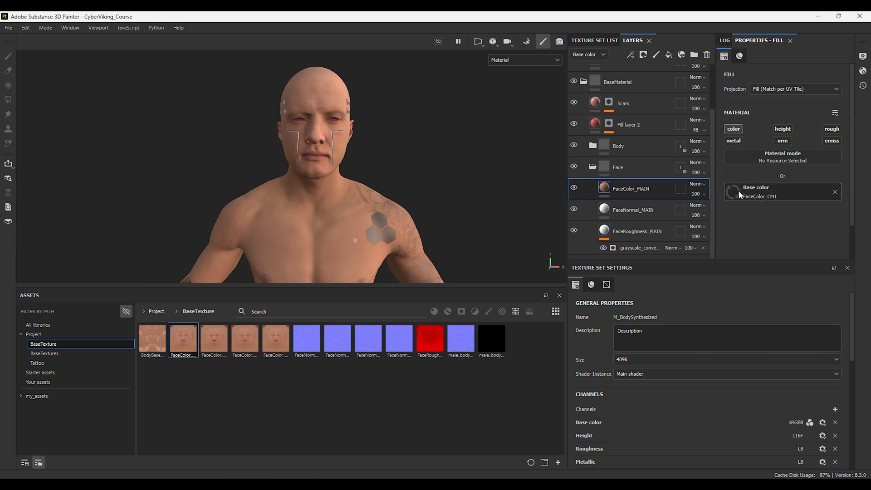
{"action": "left_click", "coordinate": [632, 210]}
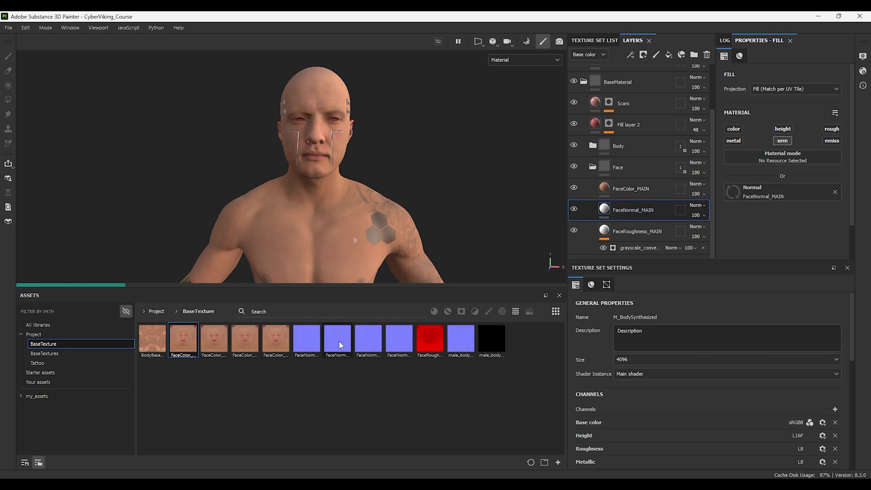
{"action": "left_click_drag", "start_coordinate": [346, 345], "coordinate": [732, 192]}
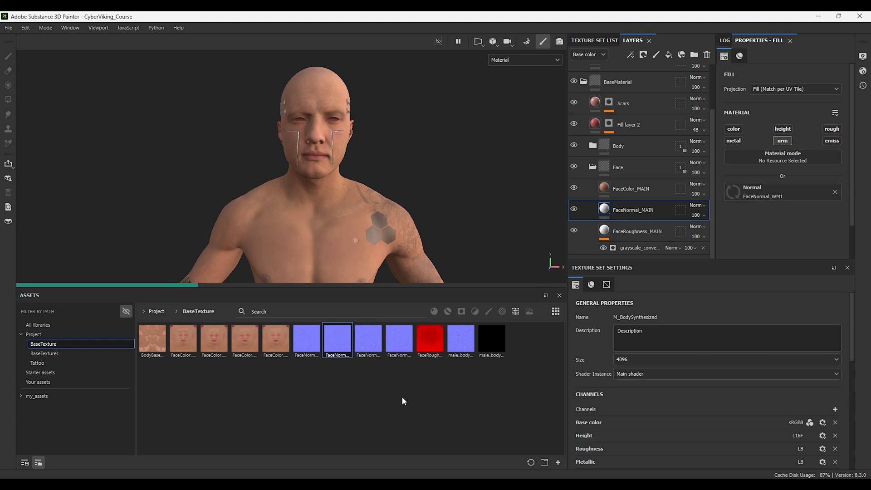
Step: Open the texture export and create a new folder named Wrinkles inside Substance_Export
{"action": "left_click", "coordinate": [8, 28]}
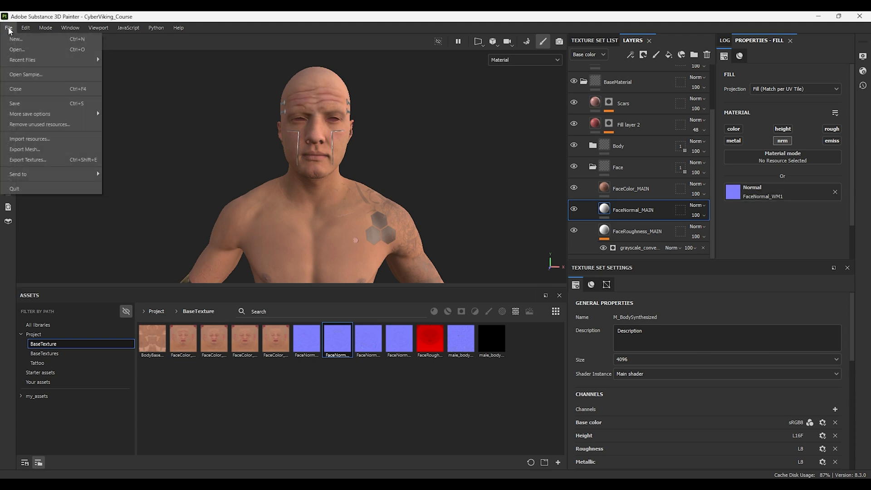
{"action": "left_click", "coordinate": [47, 160]}
{"action": "right_click", "coordinate": [211, 213]}
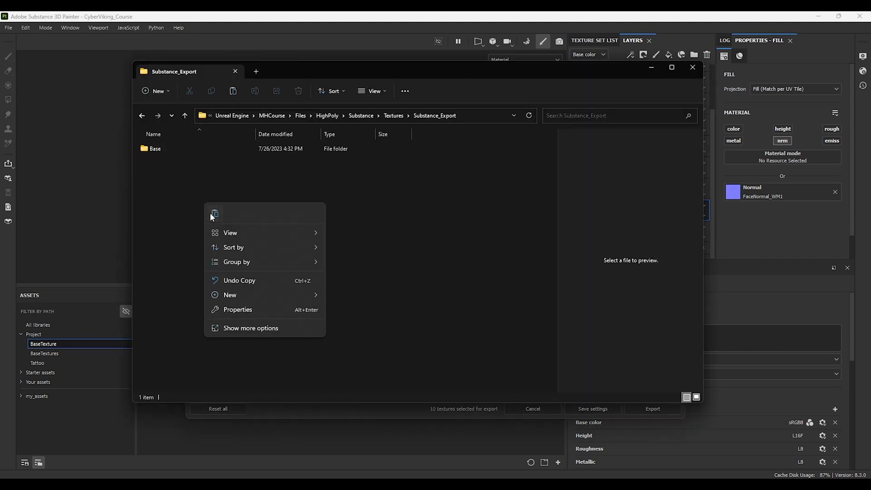
{"action": "mouse_move", "coordinate": [295, 296]}
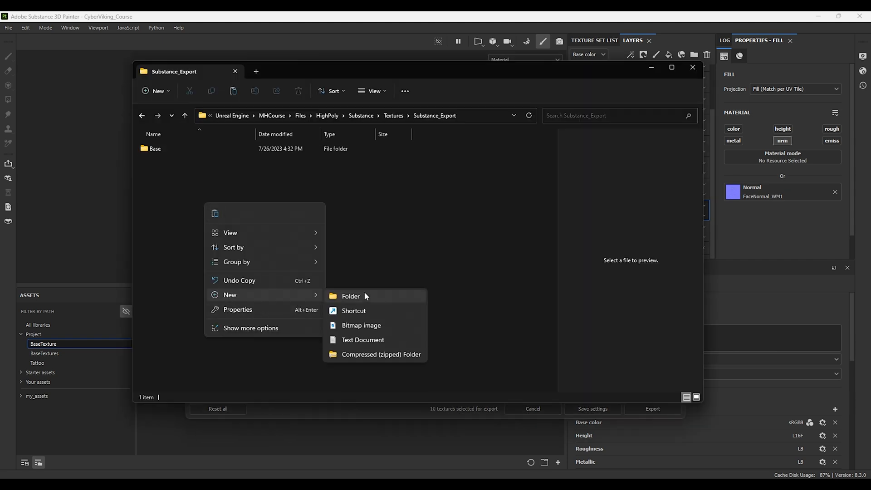
{"action": "left_click", "coordinate": [365, 296]}
{"action": "type", "text": "Wrinkles"}
Step: Open the Wrinkles folder and create a subfolder named CM1 inside it
{"action": "left_click", "coordinate": [254, 206]}
{"action": "left_click", "coordinate": [160, 166]}
{"action": "double_click", "coordinate": [159, 167]}
{"action": "left_click", "coordinate": [151, 90]}
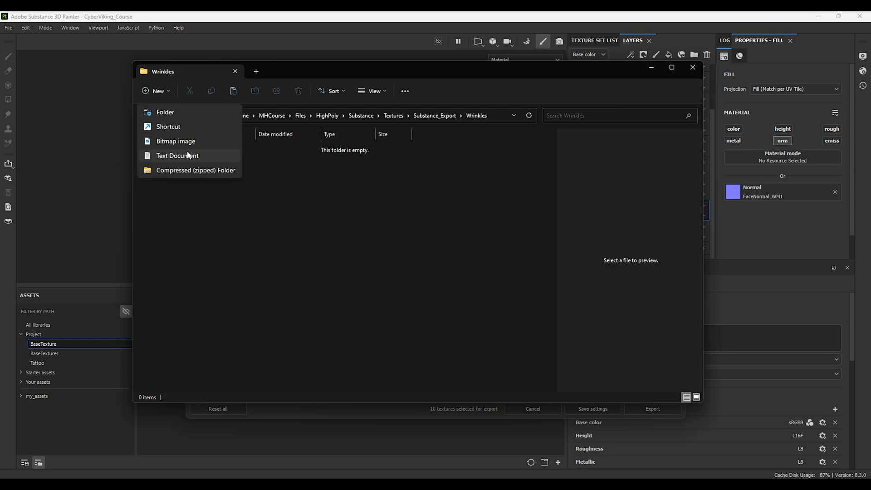
{"action": "left_click", "coordinate": [171, 112]}
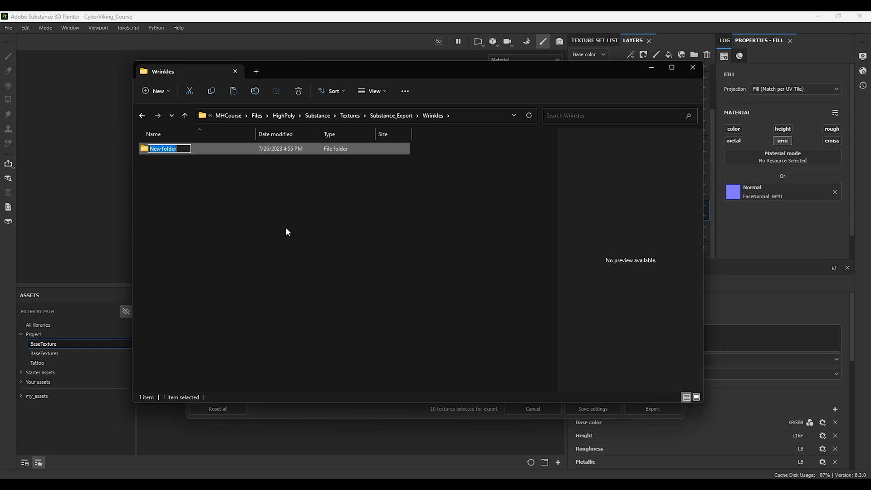
{"action": "type", "text": "CM1"}
{"action": "key", "text": "Return"}
Step: Inside CM1, create the 8K and 2K resolution subfolders
{"action": "double_click", "coordinate": [158, 150]}
{"action": "left_click", "coordinate": [155, 91]}
{"action": "left_click", "coordinate": [172, 112]}
{"action": "type", "text": "4K"}
{"action": "left_click", "coordinate": [262, 176]}
{"action": "left_click", "coordinate": [156, 91]}
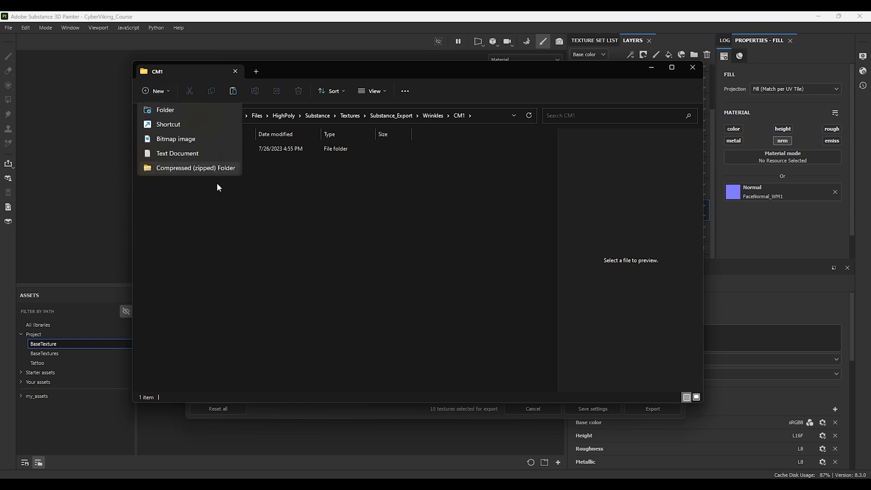
{"action": "left_click", "coordinate": [183, 115]}
{"action": "type", "text": "2K"}
{"action": "key", "text": "Return"}
Step: Back in Wrinkles, paste two duplicates of the CM1 folder
{"action": "key", "text": "alt+Up"}
{"action": "left_click", "coordinate": [252, 218]}
{"action": "key", "text": "ctrl+v"}
{"action": "key", "text": "ctrl+v"}
Step: Rename the two CM1 copies as CM2 and CM3
{"action": "left_click", "coordinate": [158, 163]}
{"action": "key", "text": "F2"}
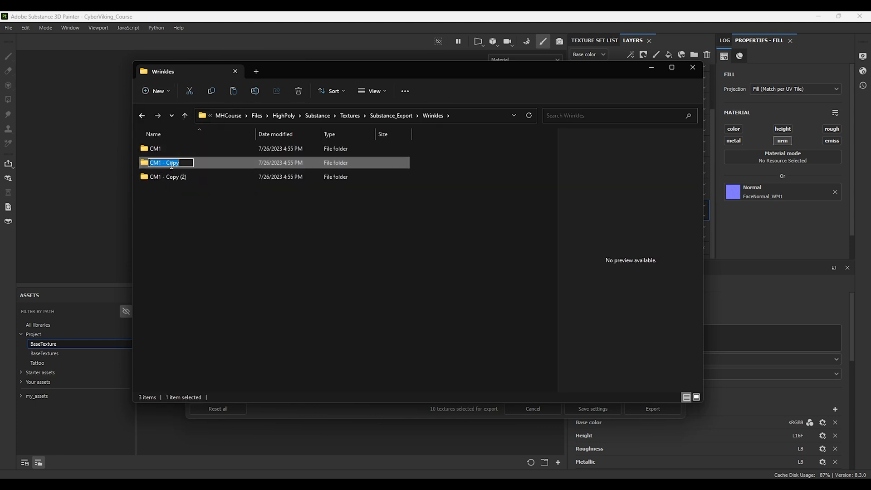
{"action": "mouse_move", "coordinate": [159, 163]}
{"action": "left_mouse_down"}
{"action": "mouse_move", "coordinate": [185, 189]}
{"action": "mouse_move", "coordinate": [160, 163]}
{"action": "left_mouse_up"}
{"action": "type", "text": "2"}
{"action": "key", "text": "Return"}
{"action": "left_click", "coordinate": [175, 166]}
{"action": "key", "text": "F2"}
{"action": "type", "text": "3"}
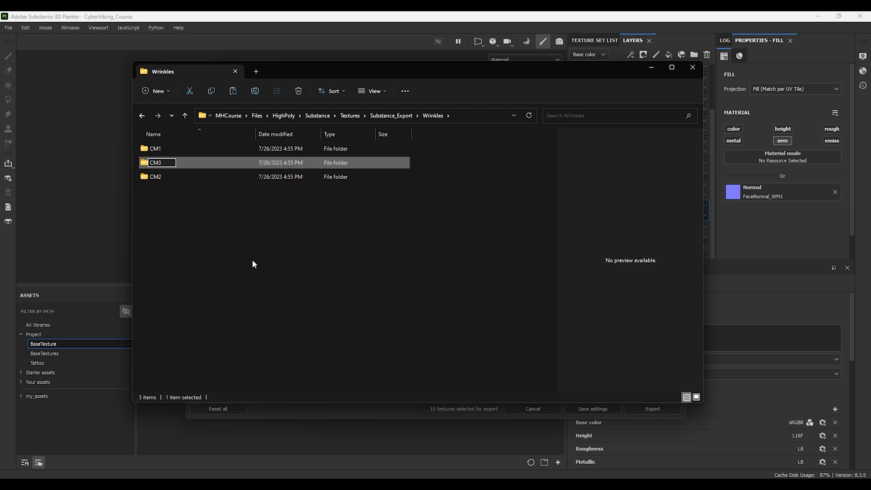
{"action": "key", "text": "Return"}
{"action": "left_click", "coordinate": [154, 194]}
Step: Set the export output directory to the Wrinkles/CM1/2K folder
{"action": "left_click", "coordinate": [654, 69]}
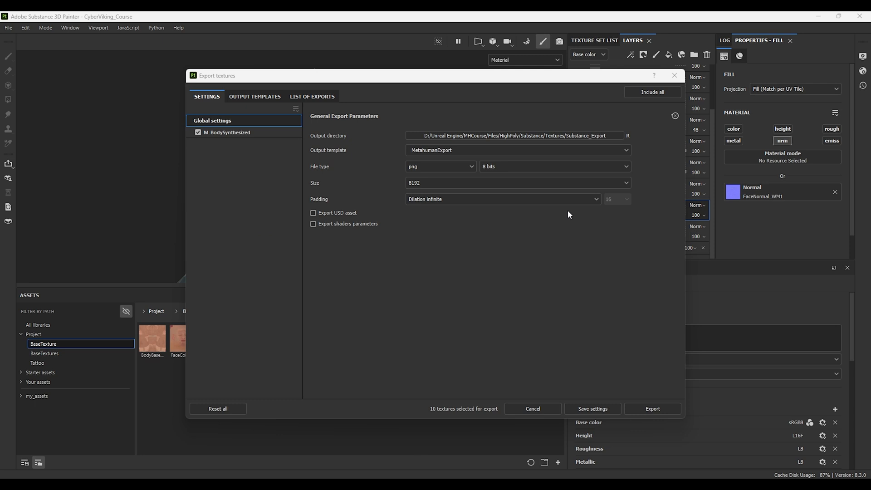
{"action": "left_click", "coordinate": [555, 136]}
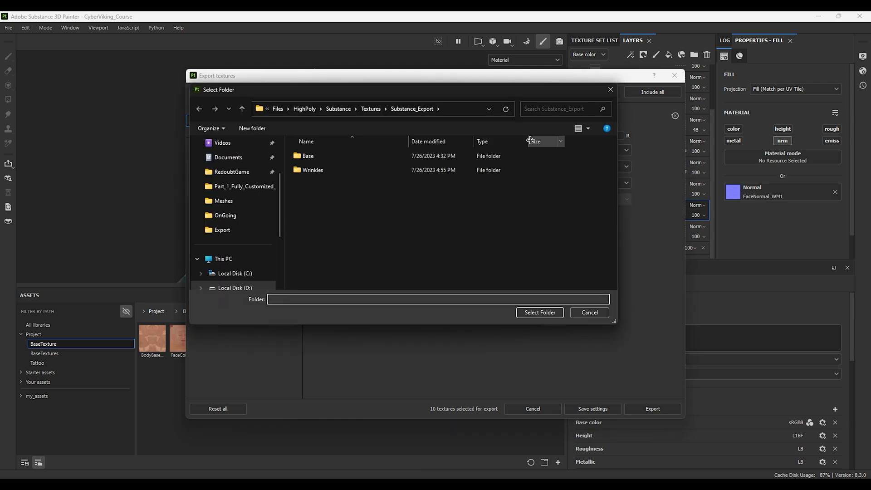
{"action": "double_click", "coordinate": [307, 170]}
{"action": "double_click", "coordinate": [308, 157]}
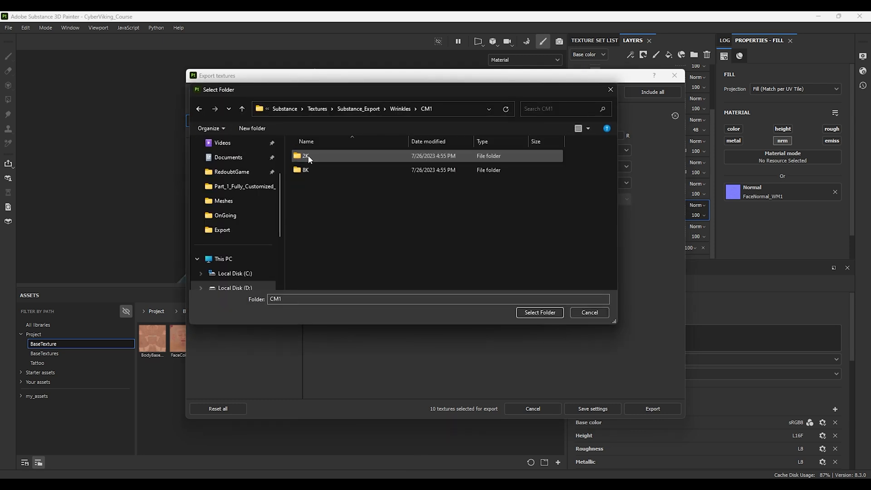
{"action": "double_click", "coordinate": [306, 157]}
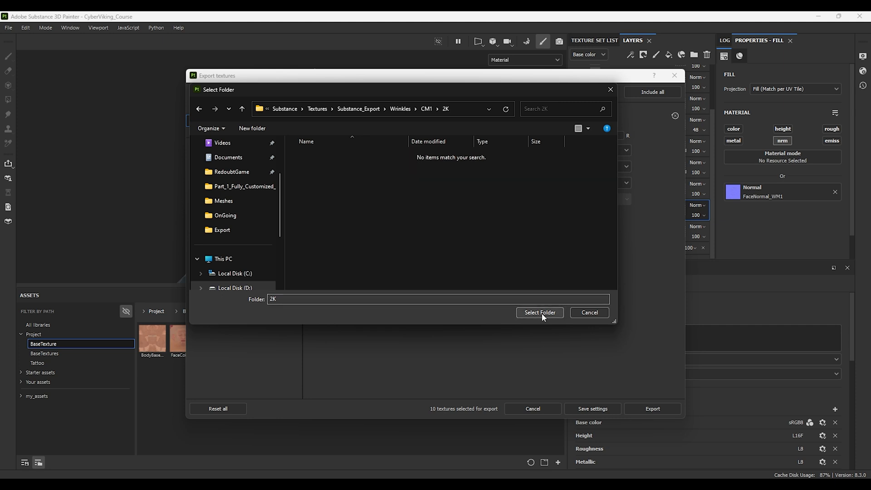
{"action": "left_click", "coordinate": [540, 312]}
Step: Export the textures at size 2048
{"action": "left_click", "coordinate": [444, 184]}
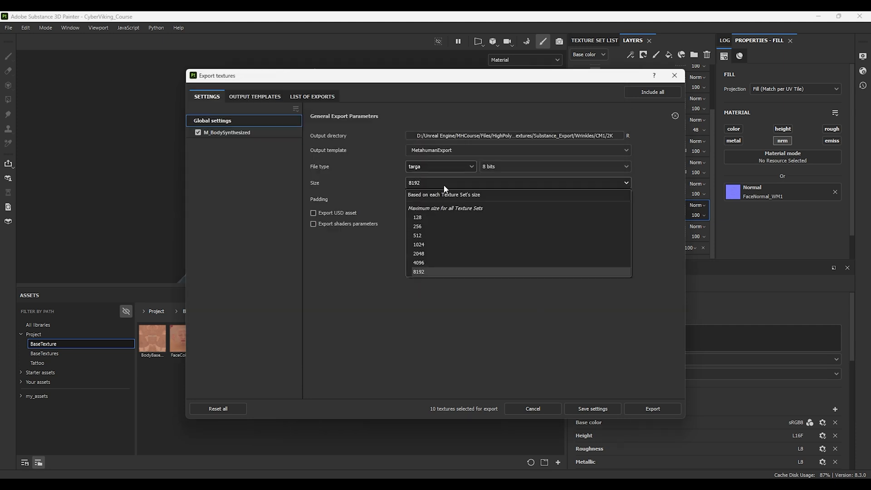
{"action": "left_click", "coordinate": [422, 256]}
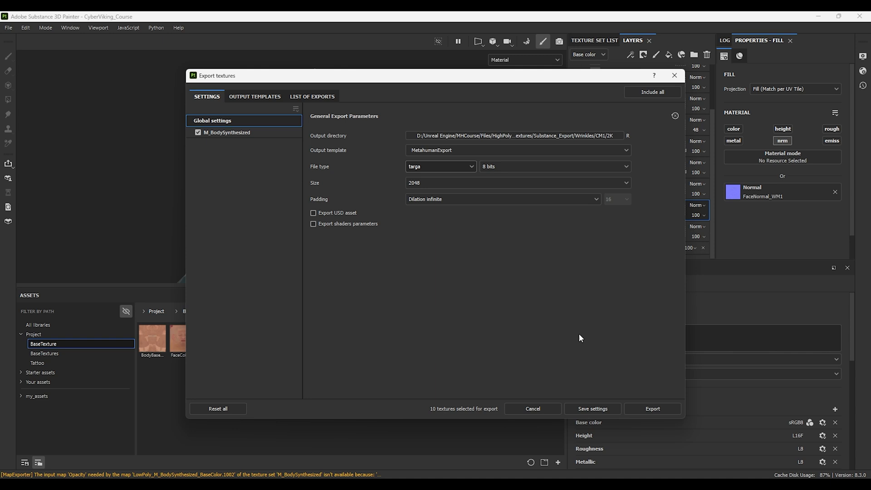
{"action": "left_click", "coordinate": [651, 410]}
Step: Point the output directory to CM1's 8K folder and export the textures at size 8192
{"action": "left_click", "coordinate": [208, 98]}
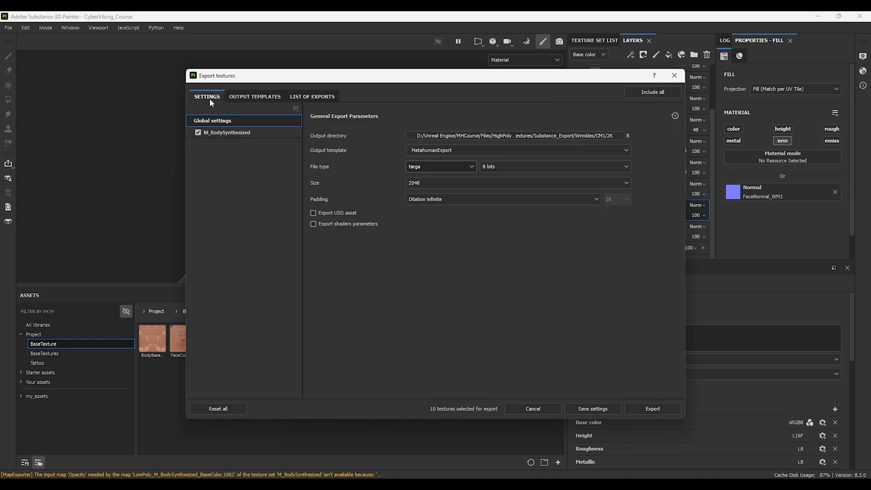
{"action": "left_click", "coordinate": [506, 137]}
{"action": "left_click", "coordinate": [300, 170]}
{"action": "double_click", "coordinate": [300, 172]}
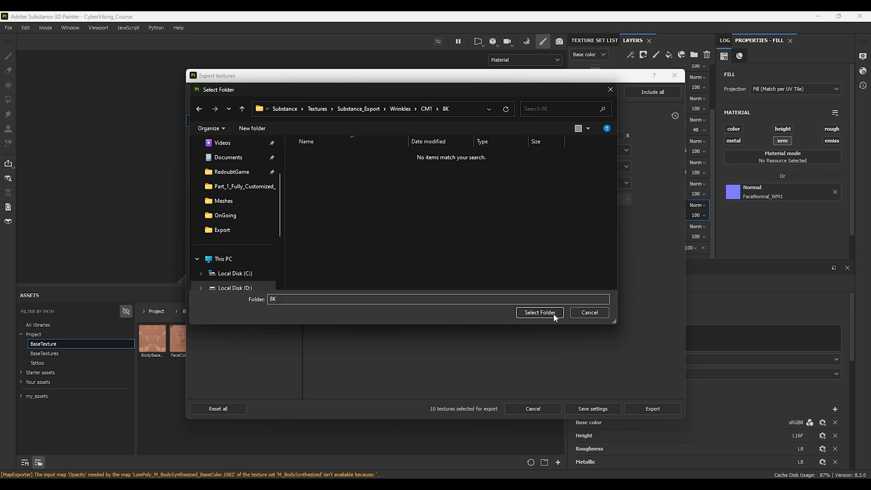
{"action": "left_click", "coordinate": [540, 313]}
{"action": "left_click", "coordinate": [424, 183]}
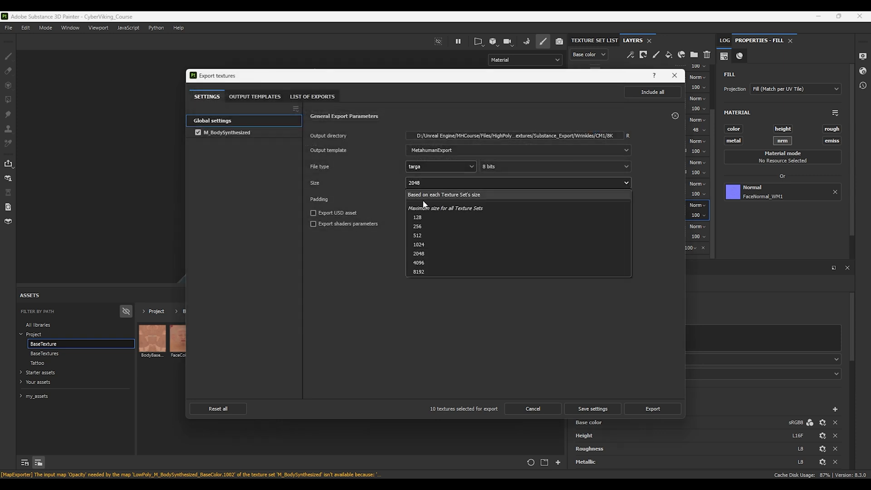
{"action": "left_click", "coordinate": [431, 268]}
{"action": "left_click", "coordinate": [667, 407]}
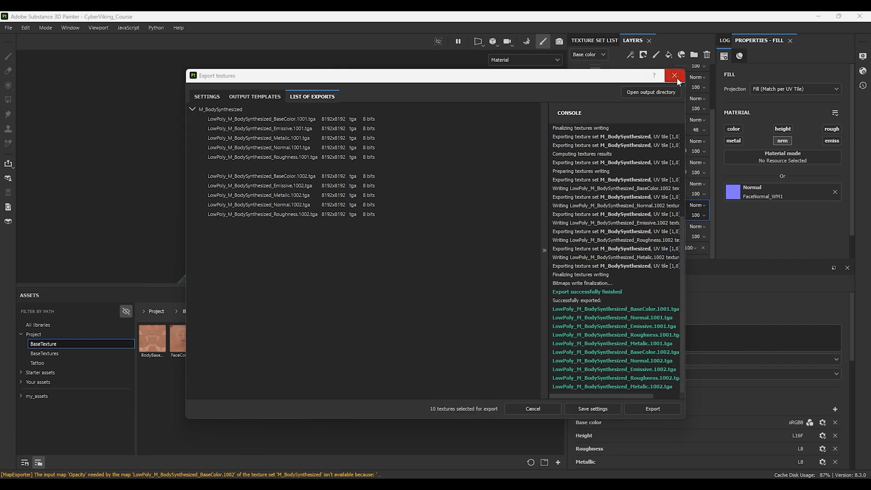
Step: Close the export dialog and assign FaceColor_CM2 and FaceNormal_WM2 to the face fill layers
{"action": "left_click", "coordinate": [678, 78]}
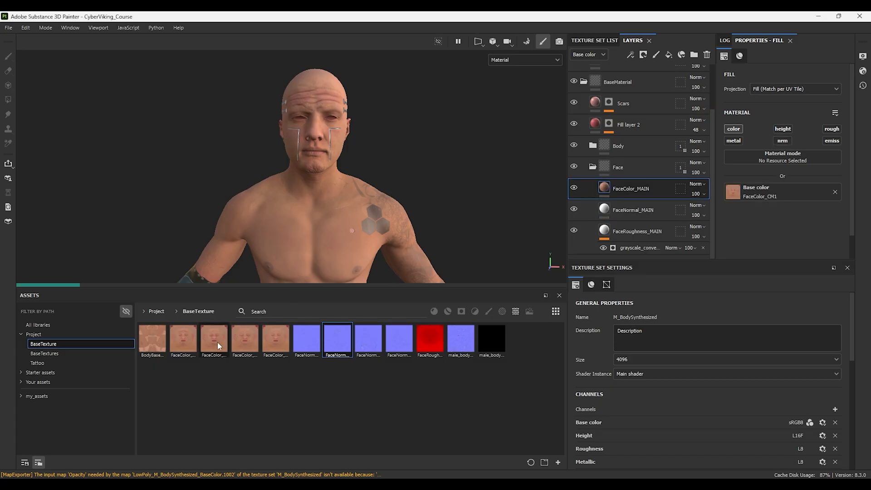
{"action": "left_click_drag", "start_coordinate": [216, 342], "coordinate": [744, 195]}
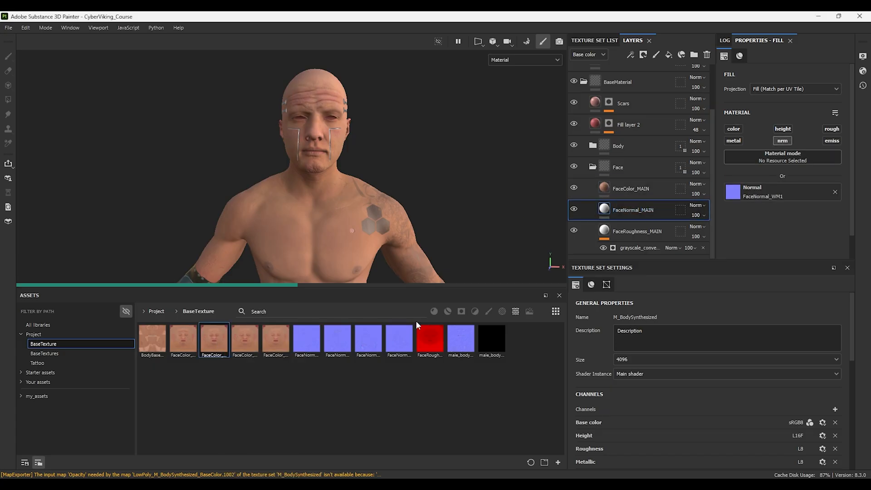
{"action": "left_click_drag", "start_coordinate": [368, 338], "coordinate": [733, 192]}
Step: Reopen the texture export and export into the Wrinkles/CM2/8K folder
{"action": "left_click", "coordinate": [8, 27]}
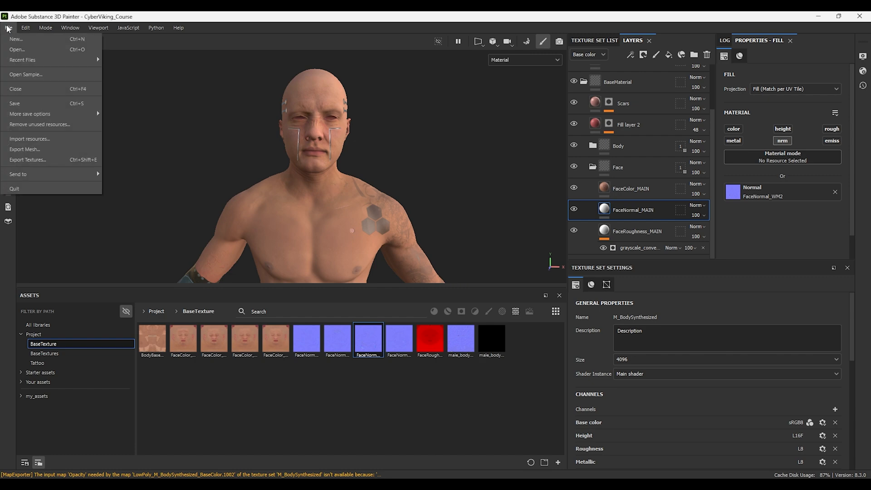
{"action": "left_click", "coordinate": [28, 159]}
{"action": "left_click", "coordinate": [528, 134]}
{"action": "left_click", "coordinate": [403, 108]}
{"action": "double_click", "coordinate": [311, 171]}
{"action": "double_click", "coordinate": [312, 171]}
{"action": "left_click", "coordinate": [539, 312]}
{"action": "left_click", "coordinate": [653, 409]}
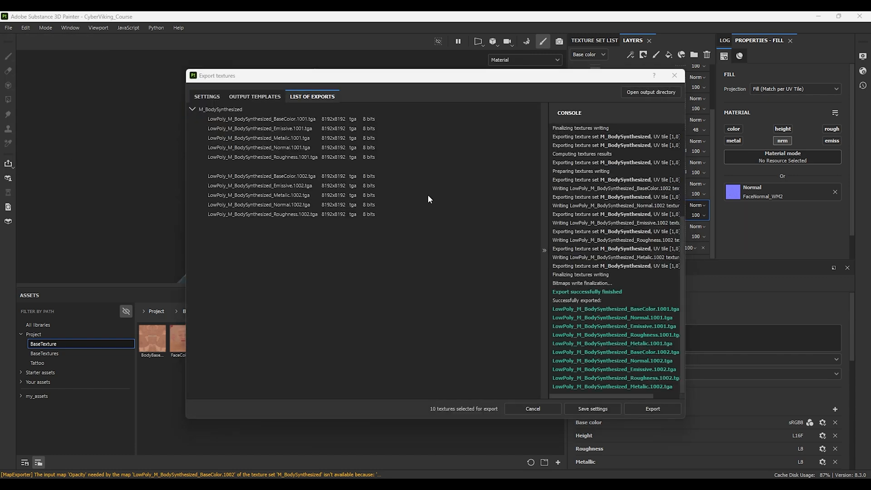
Step: Point the output directory to CM2's 2K folder and export the textures at size 2048
{"action": "left_click", "coordinate": [207, 97]}
{"action": "left_click", "coordinate": [528, 135]}
{"action": "left_click", "coordinate": [529, 312]}
{"action": "left_click", "coordinate": [454, 183]}
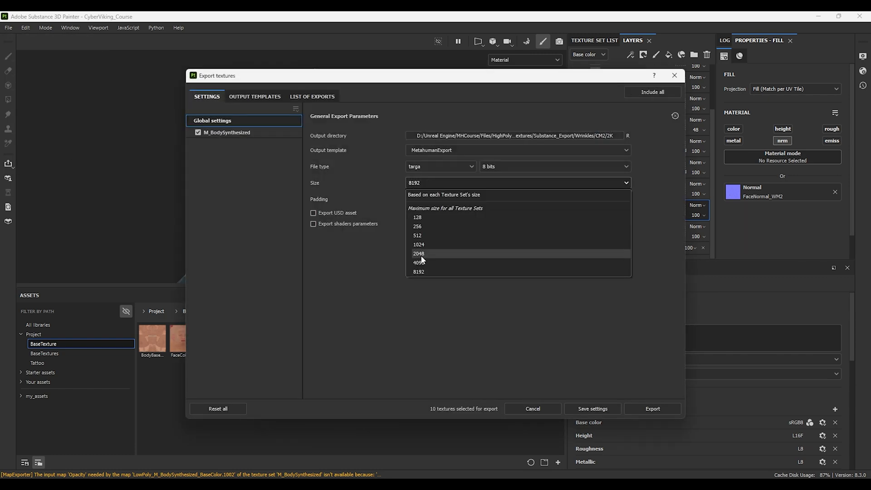
{"action": "left_click", "coordinate": [420, 254]}
{"action": "left_click", "coordinate": [653, 409]}
Step: Close the export dialog and assign FaceNormal_WM3 and FaceColor_CM3 to the face normal and color fill layers
{"action": "left_click", "coordinate": [674, 76]}
{"action": "left_click_drag", "start_coordinate": [401, 342], "coordinate": [734, 194]}
{"action": "left_click", "coordinate": [633, 189]}
{"action": "left_click_drag", "start_coordinate": [248, 340], "coordinate": [731, 196]}
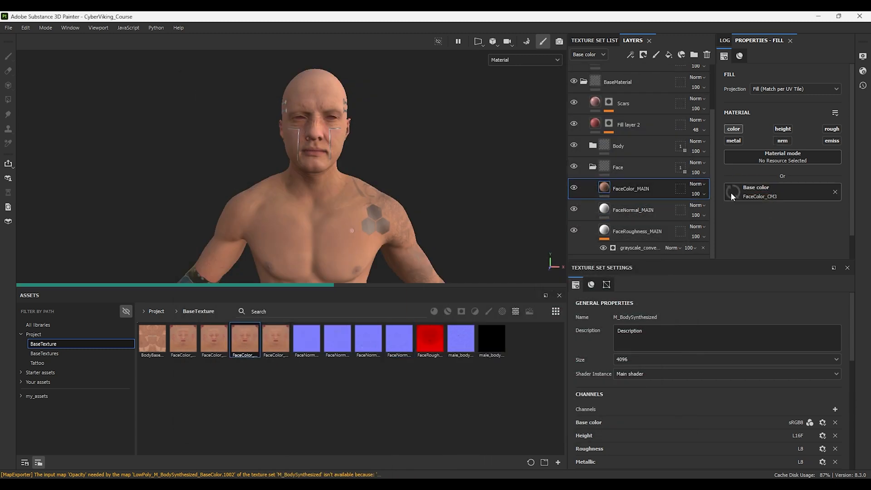
Step: Reopen the texture export and export the textures into the Wrinkles/CM3/2K folder
{"action": "left_click", "coordinate": [8, 27]}
{"action": "left_click", "coordinate": [39, 159]}
{"action": "left_click", "coordinate": [528, 135]}
{"action": "left_click", "coordinate": [427, 109]}
{"action": "left_click", "coordinate": [400, 109]}
{"action": "double_click", "coordinate": [311, 182]}
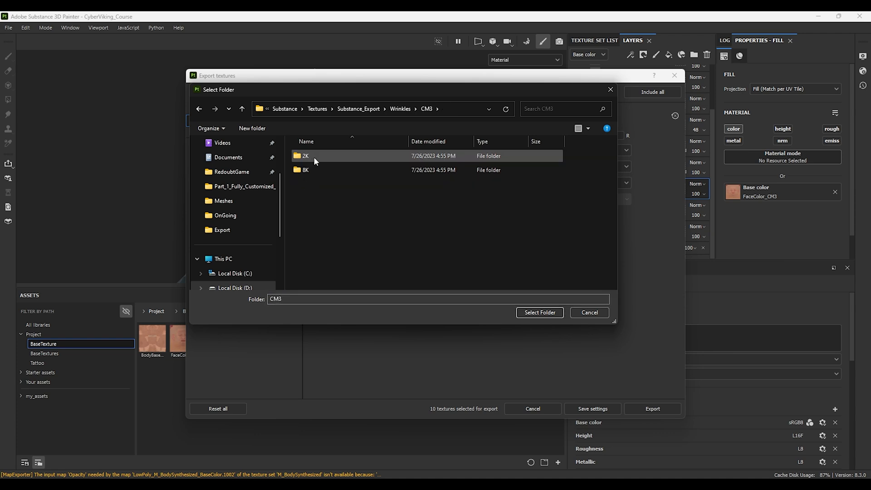
{"action": "double_click", "coordinate": [306, 156]}
{"action": "left_click", "coordinate": [537, 313]}
{"action": "left_click", "coordinate": [652, 409]}
Step: Re-select the output directory and export the textures again
{"action": "left_click", "coordinate": [198, 98]}
{"action": "left_click", "coordinate": [499, 135]}
{"action": "left_click", "coordinate": [540, 312]}
{"action": "left_click", "coordinate": [652, 408]}
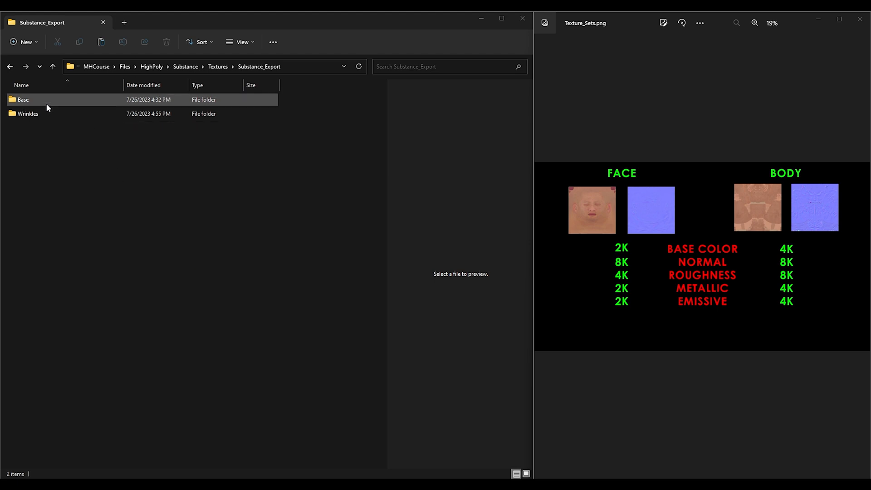
Step: In File Explorer, open Base/2K and permanently delete the two Normal texture files
{"action": "double_click", "coordinate": [47, 104]}
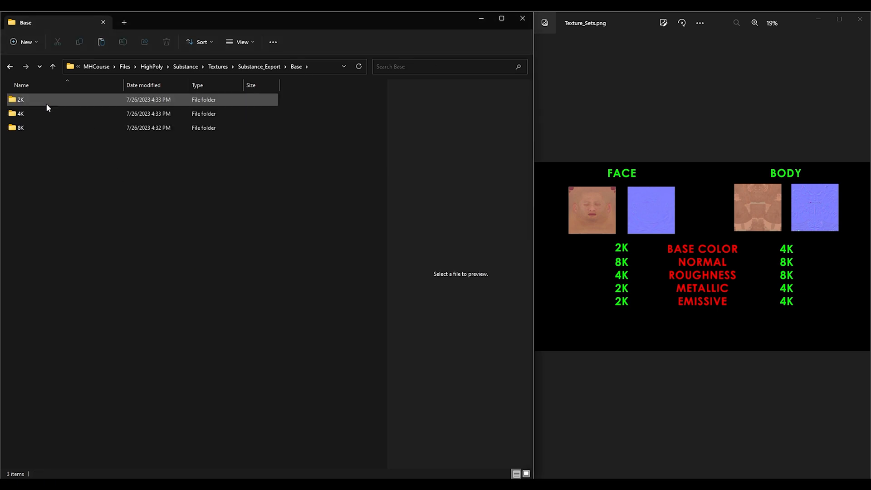
{"action": "double_click", "coordinate": [47, 107]}
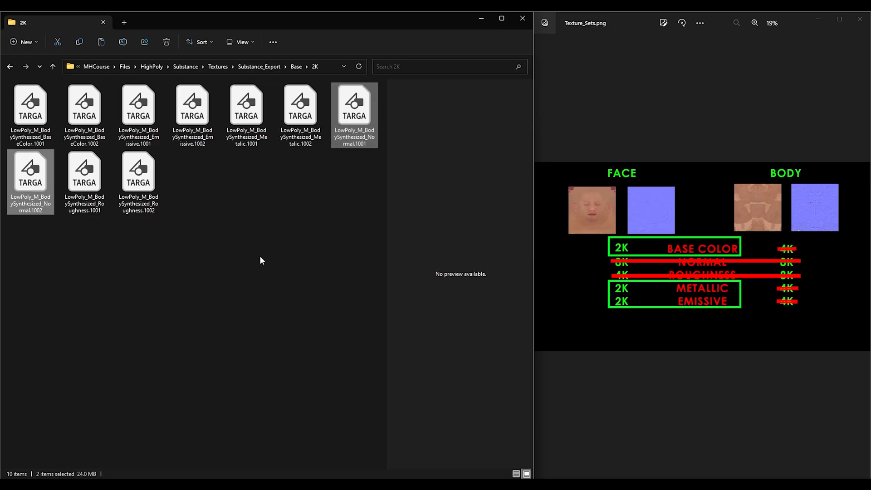
{"action": "key", "text": "shift+Delete"}
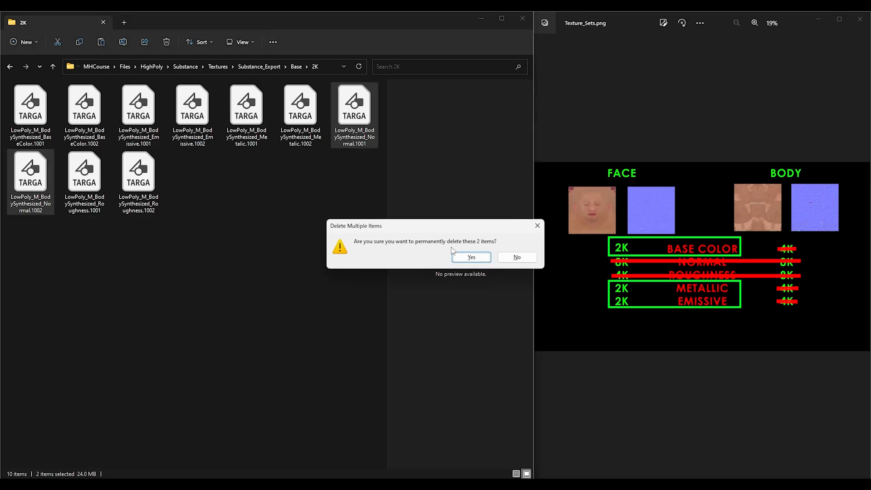
{"action": "left_click", "coordinate": [471, 257]}
Step: Permanently delete the two Roughness texture files from the 2K folder
{"action": "left_click", "coordinate": [354, 109]}
{"action": "left_click", "coordinate": [44, 195], "text": "ctrl"}
{"action": "key", "text": "shift+Delete"}
{"action": "key", "text": "Return"}
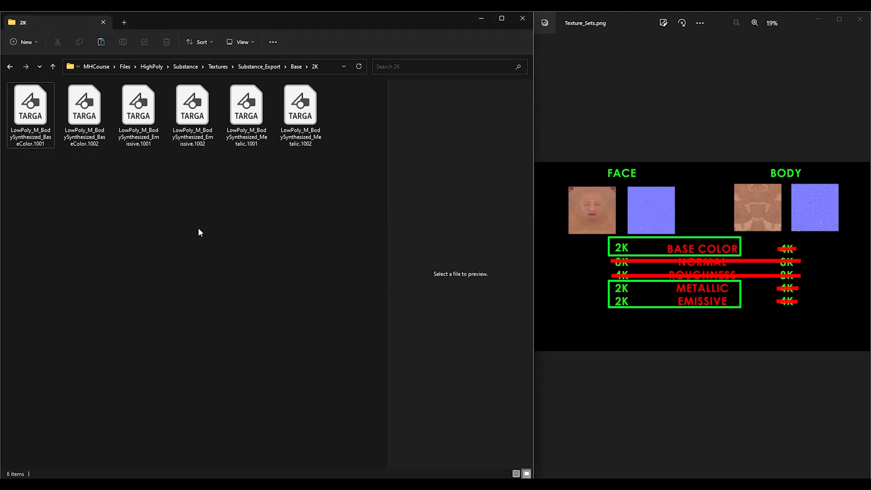
Step: Permanently delete the BaseColor.1002 texture file
{"action": "left_click", "coordinate": [92, 113]}
{"action": "key", "text": "shift+Delete"}
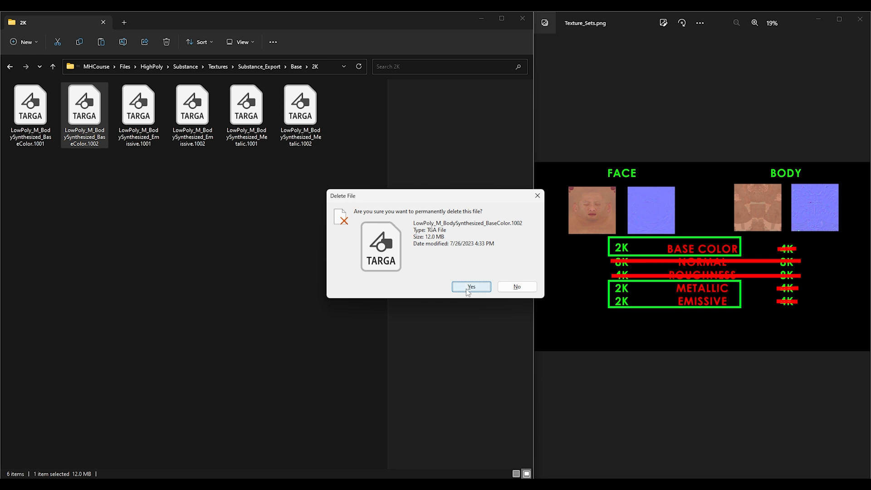
{"action": "key", "text": "Return"}
Step: Rename the BaseColor.1001 texture in Base/2K as CyberViking_Face_BaseColor
{"action": "key", "text": "F2"}
{"action": "type", "text": "Cyber"}
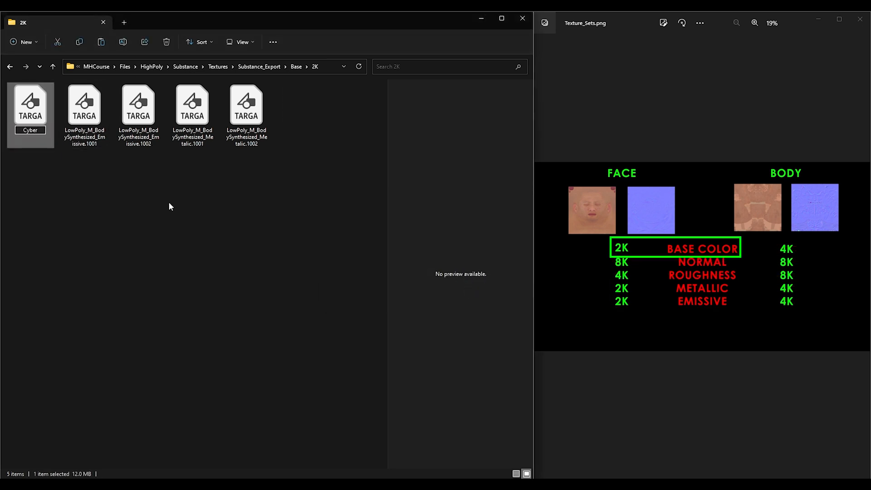
{"action": "type", "text": "Viking_Face_BaseColor"}
{"action": "left_click", "coordinate": [155, 208]}
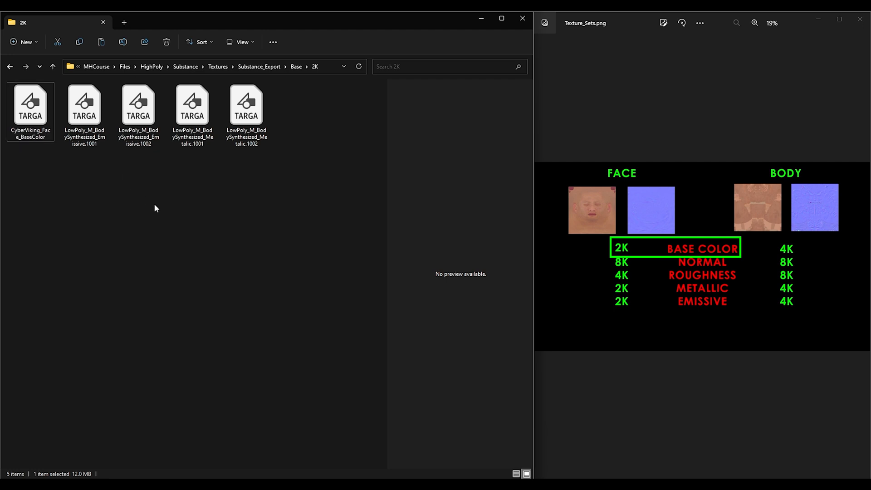
Step: Permanently delete the Emissive.1002 and Metalic.1002 texture files
{"action": "left_click", "coordinate": [146, 107]}
{"action": "key", "text": "shift+Delete"}
{"action": "key", "text": "Return"}
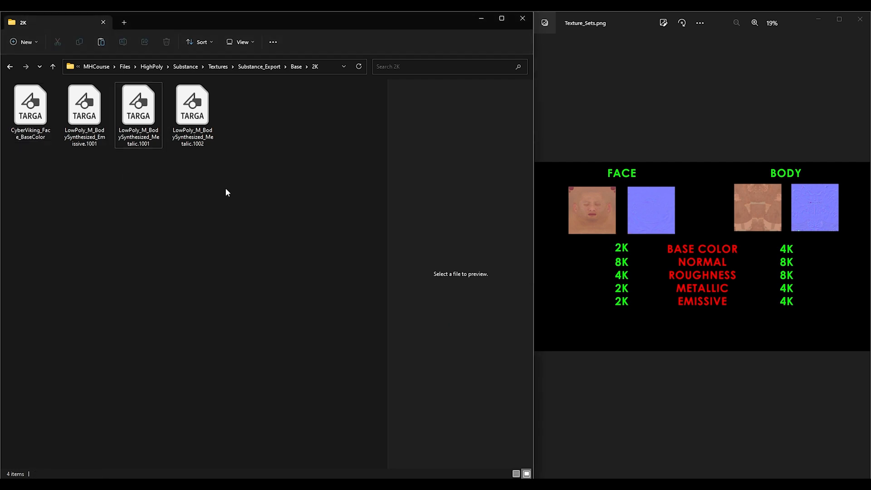
{"action": "key", "text": "Right"}
{"action": "key", "text": "shift+Delete"}
{"action": "key", "text": "Return"}
Step: Rename the Emissive.1001 texture as CyberViking_Face_Emissive
{"action": "key", "text": "Left"}
{"action": "key", "text": "F2"}
{"action": "type", "text": "CyberViking_Fac"}
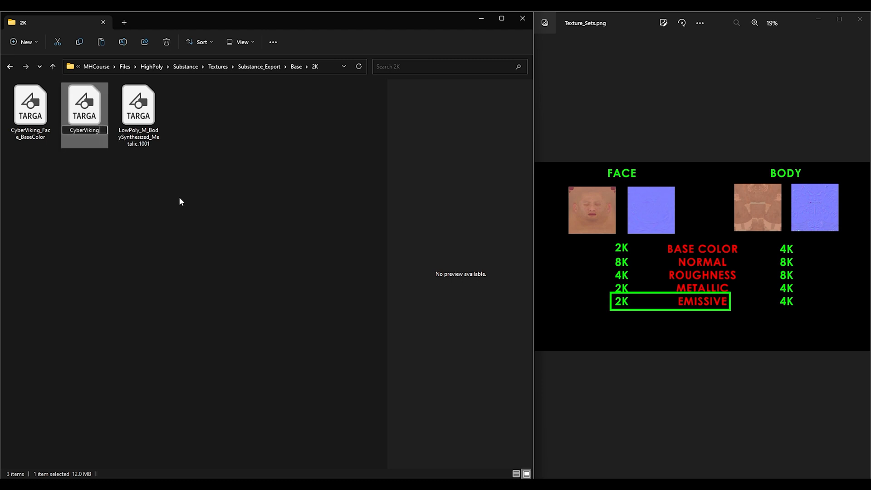
{"action": "type", "text": "e_Emissive"}
Step: Rename the Metalic.1001 texture as CyberViking_Face_Metalic
{"action": "left_click", "coordinate": [124, 89]}
{"action": "key", "text": "F2"}
{"action": "type", "text": "CyberViking_Face_MEtalic"}
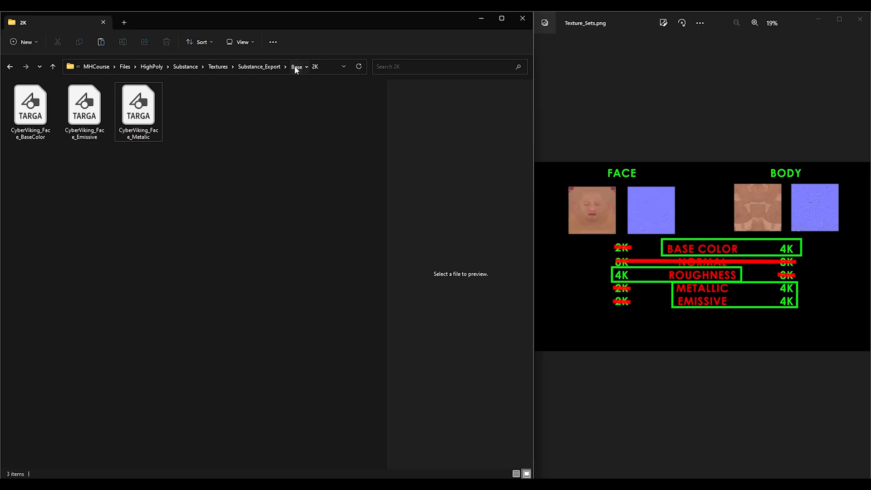
Step: Open the Base/4K folder and delete the two Normal texture files
{"action": "left_click", "coordinate": [295, 67]}
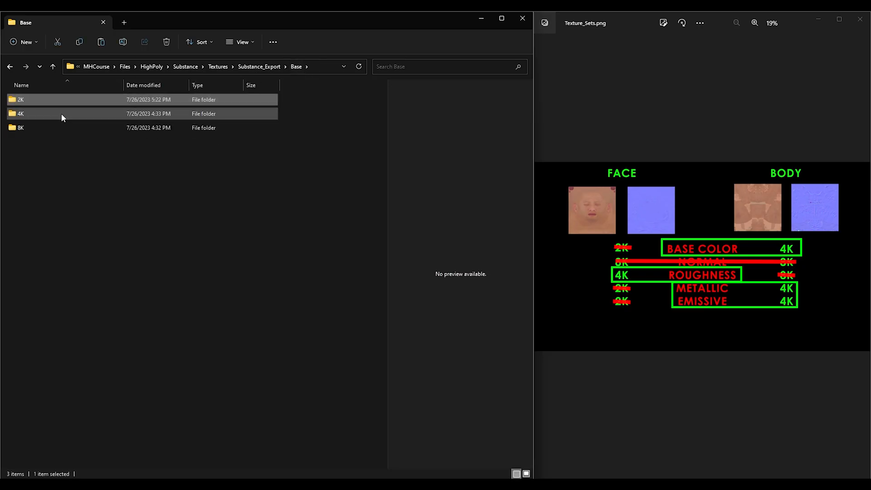
{"action": "double_click", "coordinate": [61, 114]}
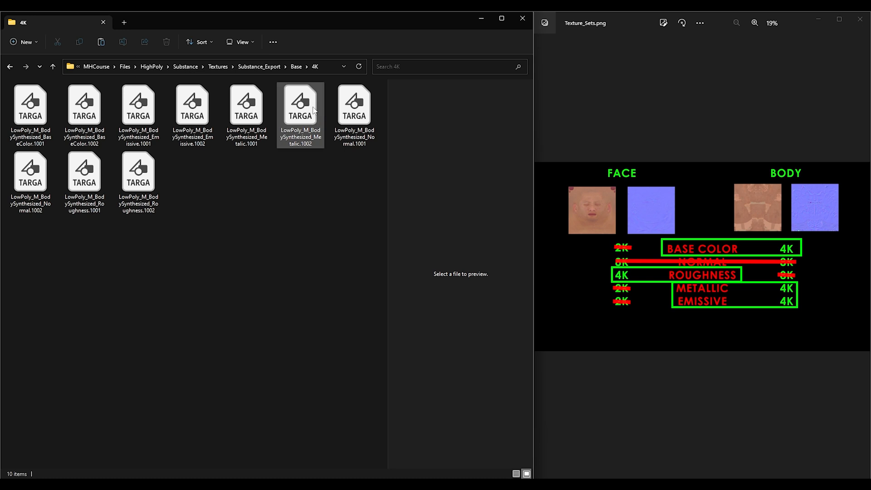
{"action": "left_click", "coordinate": [30, 182]}
{"action": "left_click", "coordinate": [357, 109], "text": "ctrl"}
{"action": "key", "text": "Delete"}
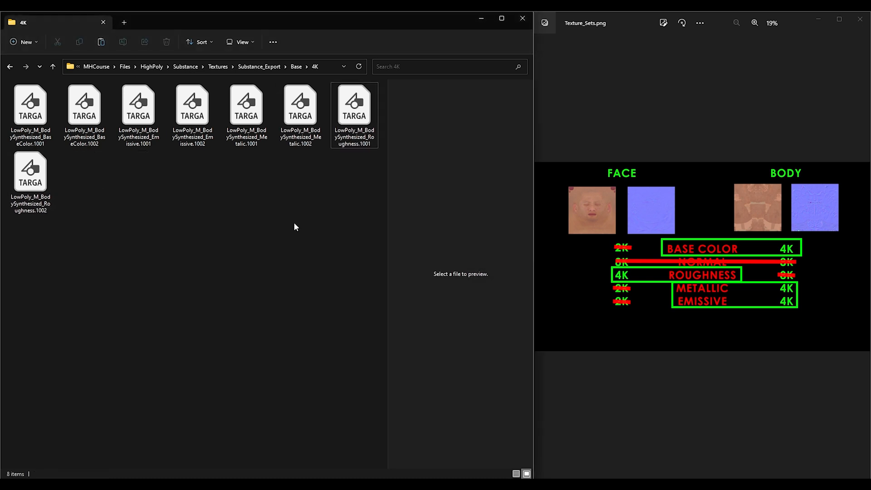
Step: Delete BaseColor.1001 and rename BaseColor.1002 as CyberViking_Body_BaseColor
{"action": "left_click", "coordinate": [31, 114]}
{"action": "key", "text": "Delete"}
{"action": "key", "text": "F2"}
{"action": "type", "text": "CyberViking_Body_BaseColor"}
{"action": "key", "text": "Return"}
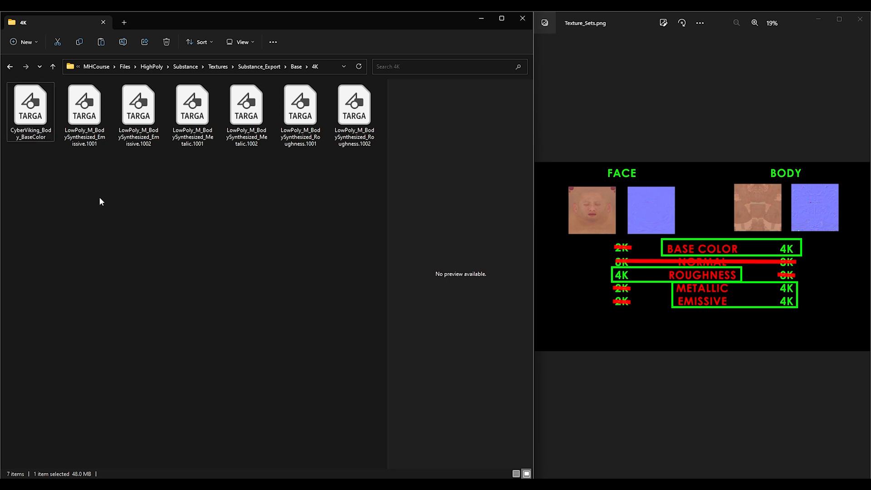
Step: Delete Emissive.1001 and rename Emissive.1002 as CyberViking_Body_Emissive
{"action": "left_click", "coordinate": [102, 124]}
{"action": "key", "text": "Delete"}
{"action": "left_click", "coordinate": [102, 124]}
{"action": "key", "text": "F2"}
{"action": "type", "text": "CyberViking_"}
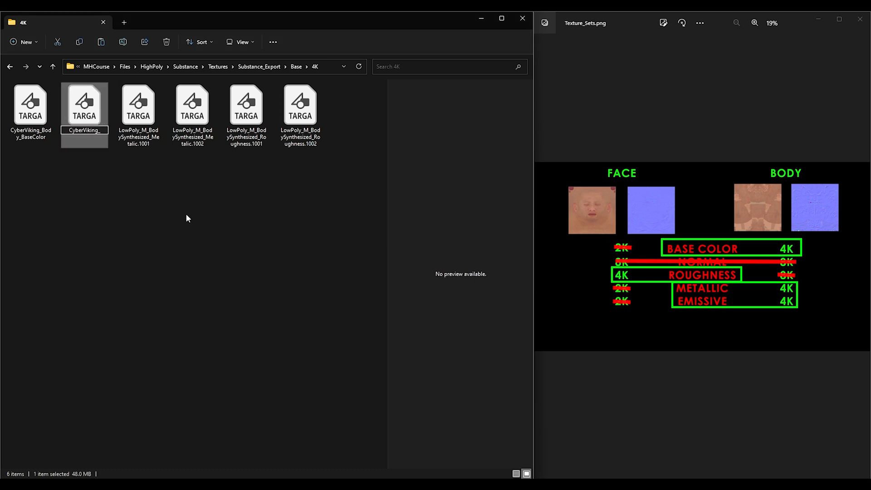
{"action": "type", "text": "Body"}
{"action": "key", "text": "ctrl+z"}
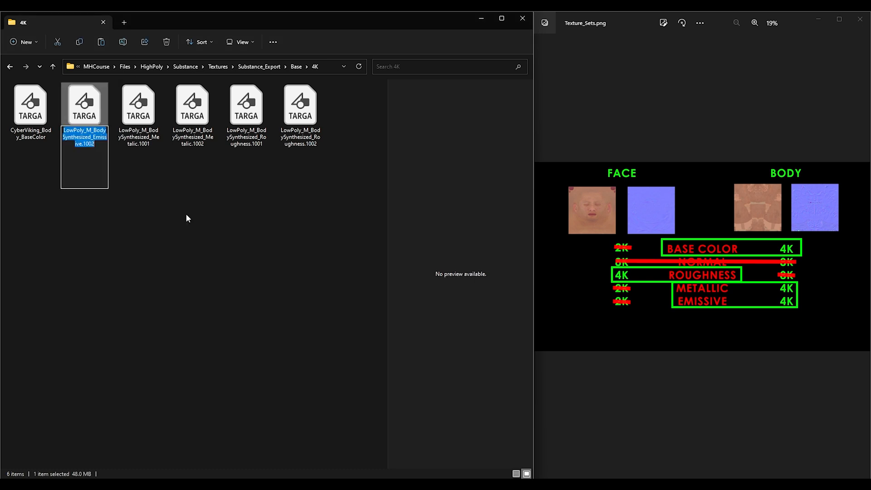
{"action": "type", "text": "CyberViking_Body_Em"}
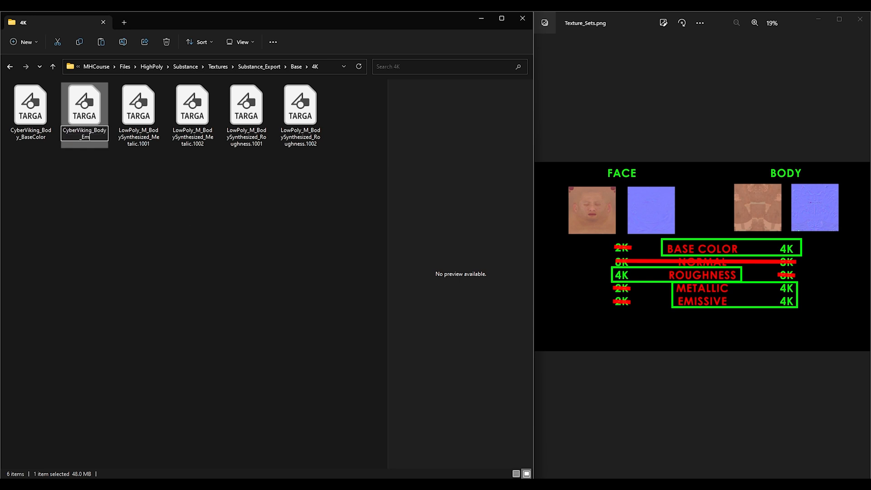
{"action": "left_click", "coordinate": [144, 195]}
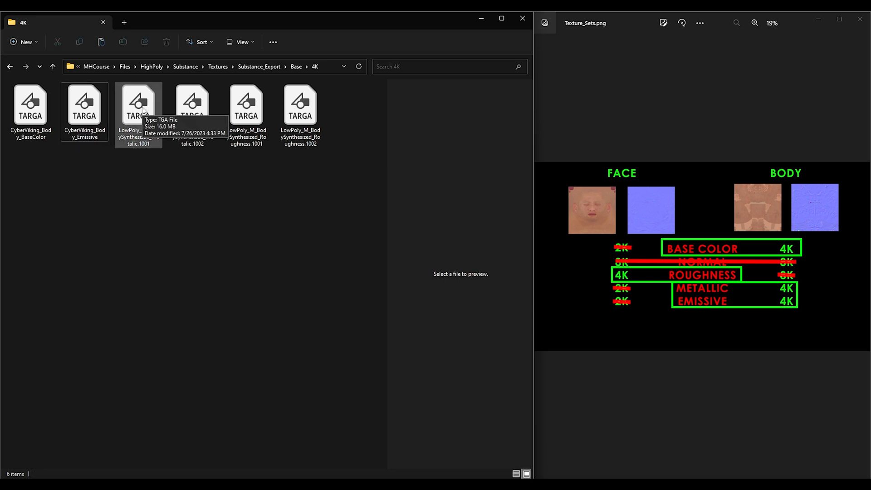
Step: Permanently delete Metalic.1001 and rename Metalic.1002 as CyberViking_Body_Metalic
{"action": "left_click", "coordinate": [145, 111]}
{"action": "key", "text": "shift+Delete"}
{"action": "key", "text": "Return"}
{"action": "key", "text": "F2"}
{"action": "type", "text": "CyberViking_Body_Metali"}
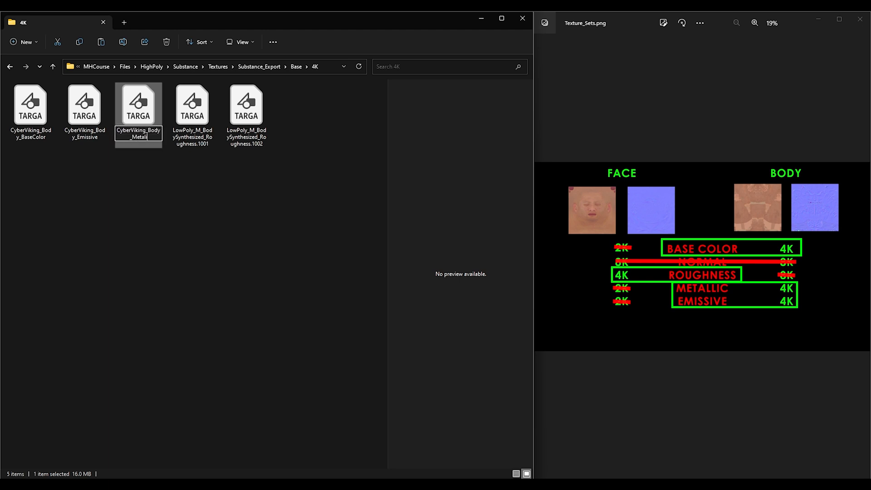
{"action": "type", "text": "c"}
{"action": "left_click", "coordinate": [205, 212]}
Step: Permanently delete Roughness.1002 and rename Roughness.1001 as CyberViking_Face_Roughness
{"action": "left_click", "coordinate": [240, 116]}
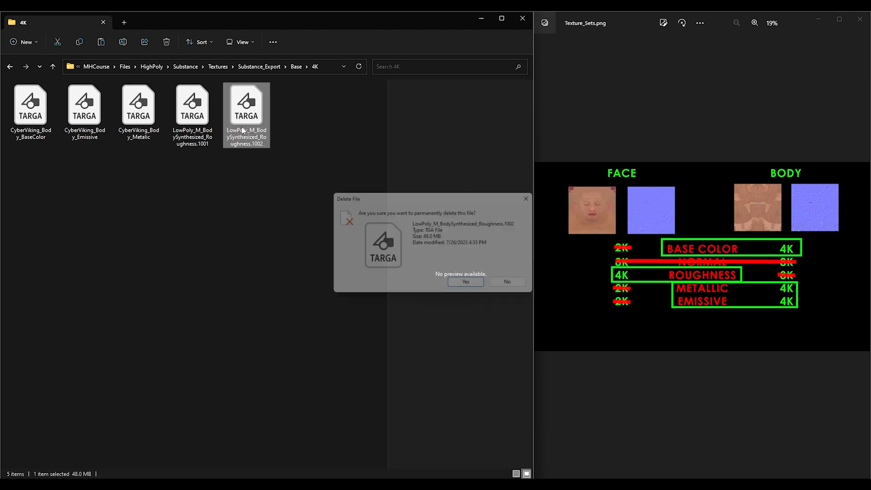
{"action": "key", "text": "shift+Delete"}
{"action": "key", "text": "Return"}
{"action": "key", "text": "F2"}
{"action": "left_click", "coordinate": [210, 145]}
{"action": "left_click_drag", "start_coordinate": [198, 137], "coordinate": [158, 128]}
{"action": "key", "text": "BackSpace"}
{"action": "type", "text": "CyberViking_Face"}
{"action": "key", "text": "Return"}
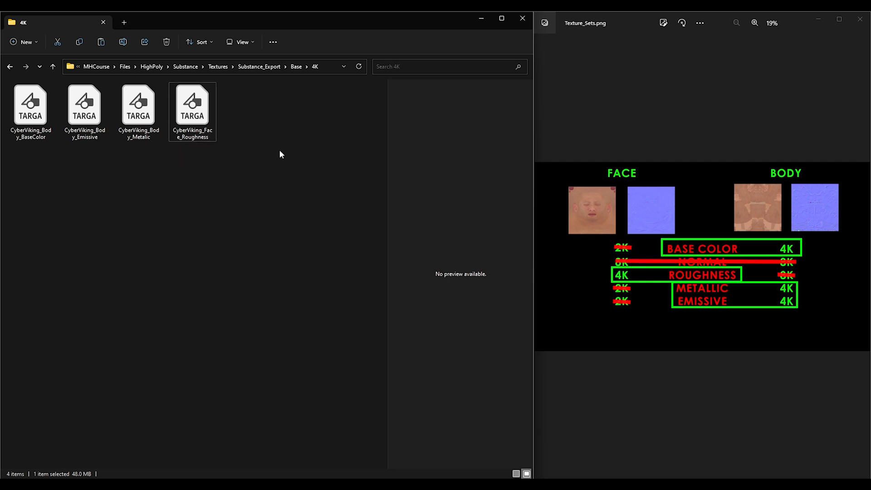
Step: In Base/8K, rename Normal.1001 as CyberViking_Face_Normal and Normal.1002 as CyberViking_Body_Normal
{"action": "key", "text": "alt+Up"}
{"action": "double_click", "coordinate": [157, 128]}
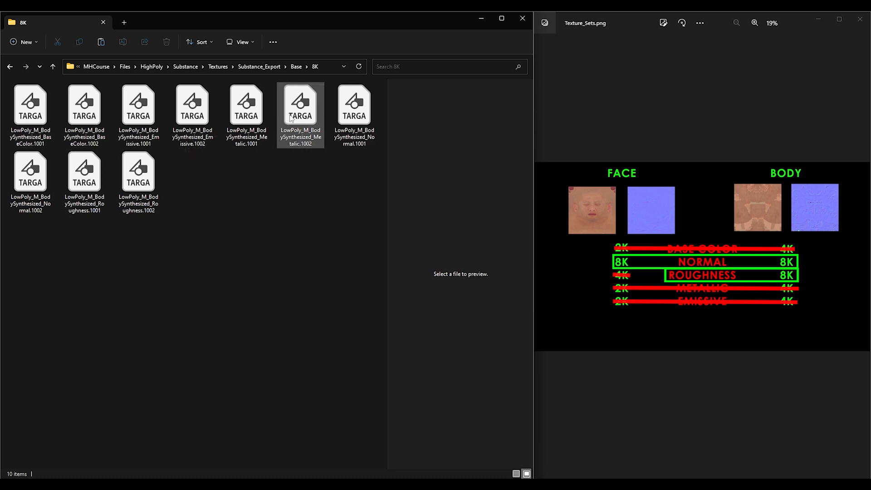
{"action": "left_click", "coordinate": [367, 125]}
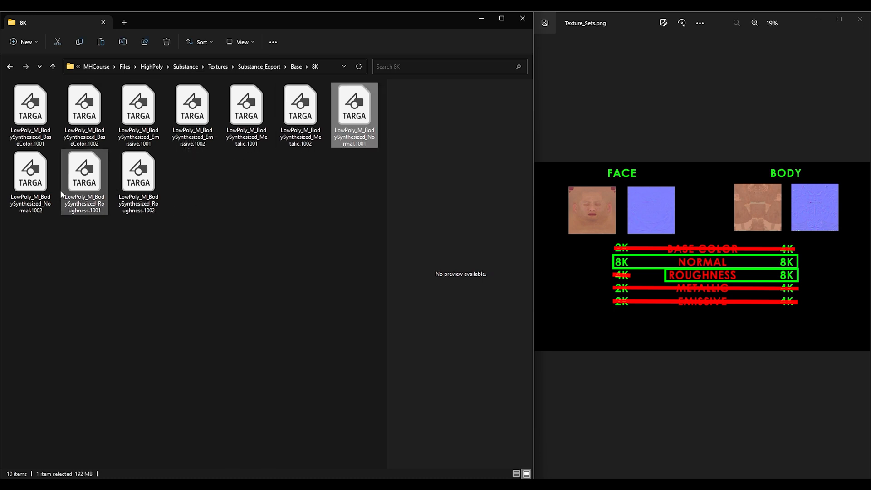
{"action": "left_click", "coordinate": [41, 189]}
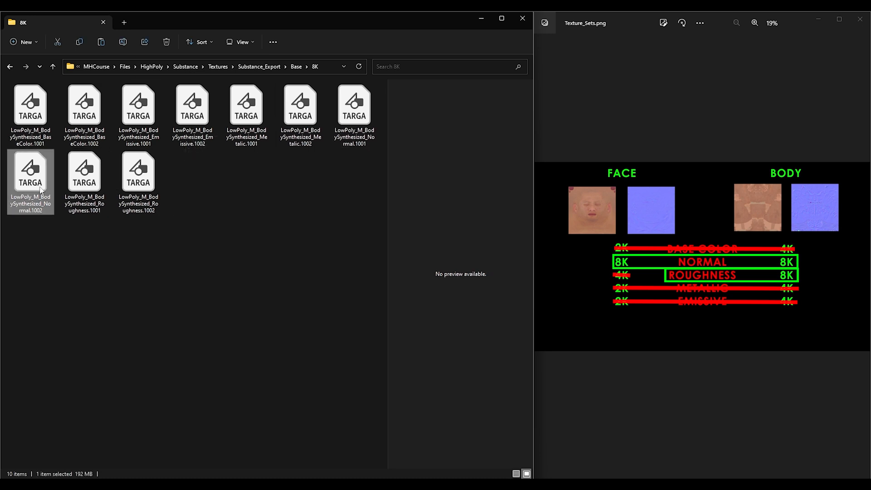
{"action": "left_click", "coordinate": [349, 123]}
{"action": "key", "text": "F2"}
{"action": "type", "text": "CyberViking_Face_Normal"}
{"action": "key", "text": "Return"}
{"action": "key", "text": "Down"}
{"action": "key", "text": "F2"}
{"action": "type", "text": "CyberViking_Body_Normal"}
{"action": "key", "text": "Return"}
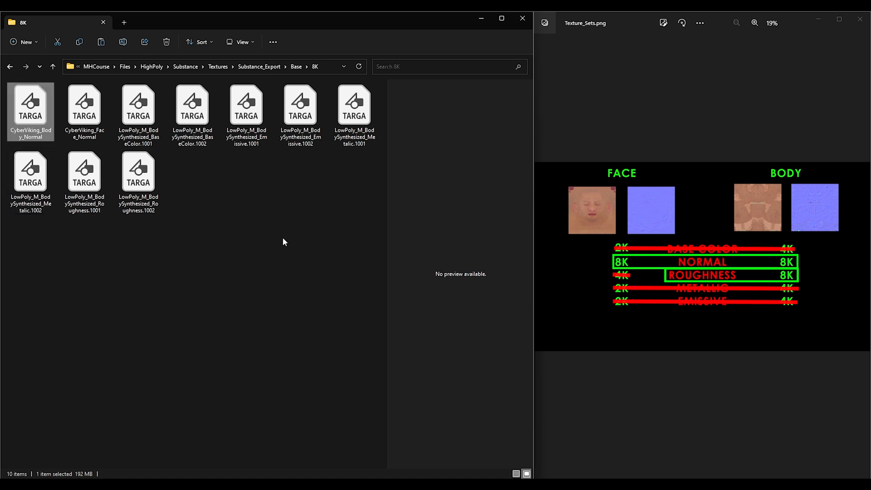
Step: Rename the Roughness.1002 texture as CyberViking_Body_Roughness
{"action": "key", "text": "End"}
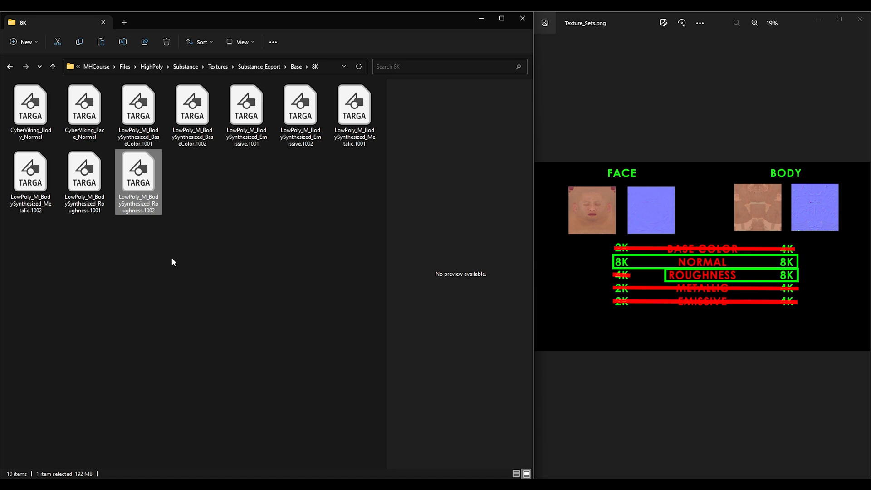
{"action": "key", "text": "F2"}
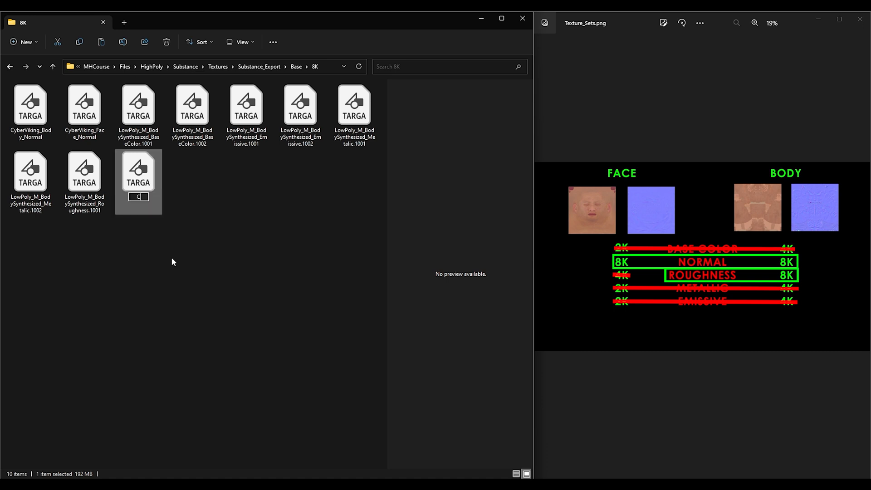
{"action": "key", "text": "BackSpace"}
{"action": "left_click_drag", "start_coordinate": [158, 210], "coordinate": [103, 197]}
{"action": "key", "text": "BackSpace"}
{"action": "type", "text": "CyberV"}
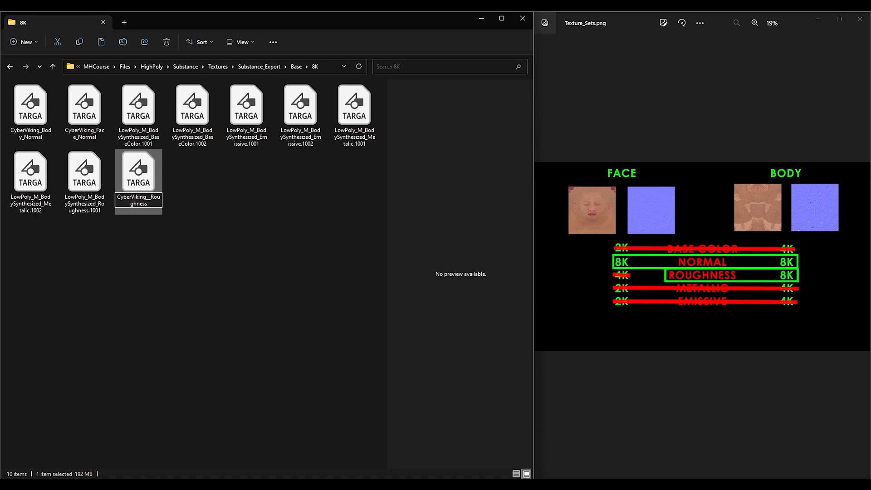
{"action": "type", "text": "iking_Body"}
{"action": "key", "text": "Return"}
Step: Permanently delete the seven remaining LowPoly texture files in Base/8K
{"action": "left_click", "coordinate": [192, 109]}
{"action": "left_click", "coordinate": [138, 181], "text": "shift"}
{"action": "key", "text": "shift+Delete"}
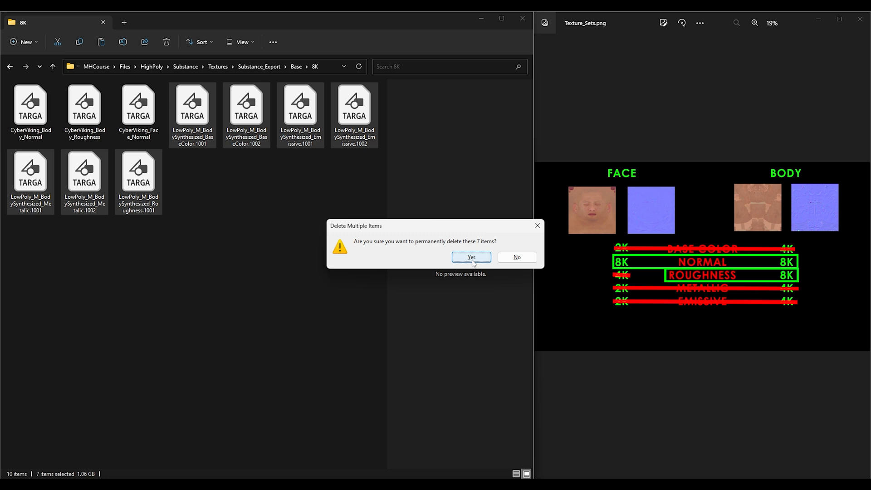
{"action": "left_click", "coordinate": [471, 257]}
Step: Open Wrinkles/CM1/2K and delete every texture file except BaseColor.1001
{"action": "left_click", "coordinate": [297, 67]}
{"action": "left_click", "coordinate": [259, 66]}
{"action": "double_click", "coordinate": [71, 117]}
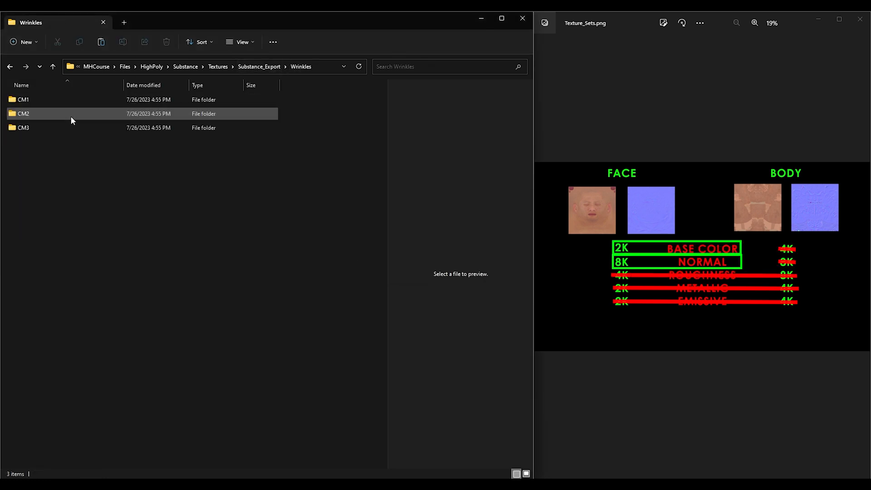
{"action": "double_click", "coordinate": [42, 100]}
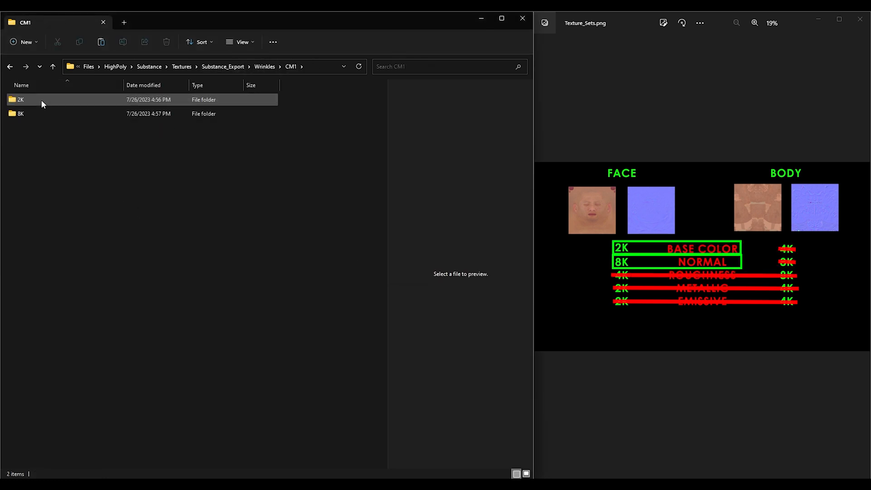
{"action": "double_click", "coordinate": [42, 100]}
{"action": "left_click_drag", "start_coordinate": [323, 283], "coordinate": [9, 150]}
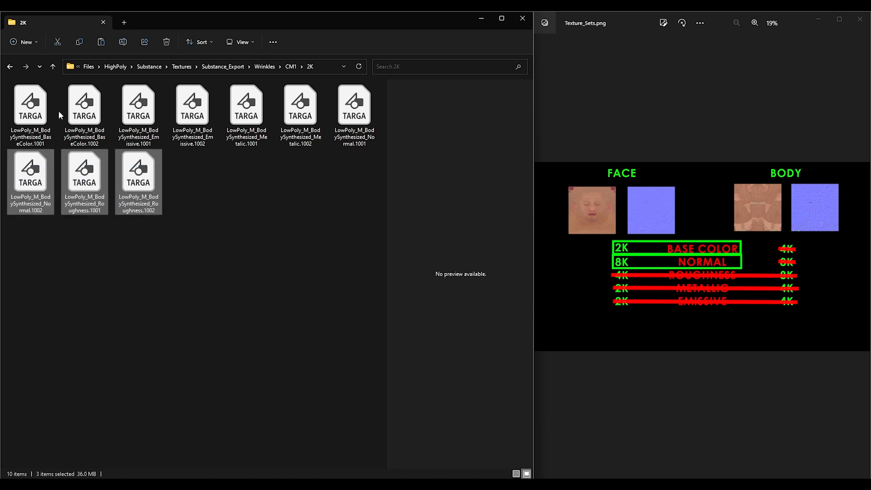
{"action": "left_click_drag", "start_coordinate": [360, 195], "coordinate": [64, 80], "text": "ctrl"}
{"action": "key", "text": "Delete"}
Step: Rename the remaining BaseColor texture as CyberViking_Face_CM1
{"action": "key", "text": "F2"}
{"action": "type", "text": "CyberViking"}
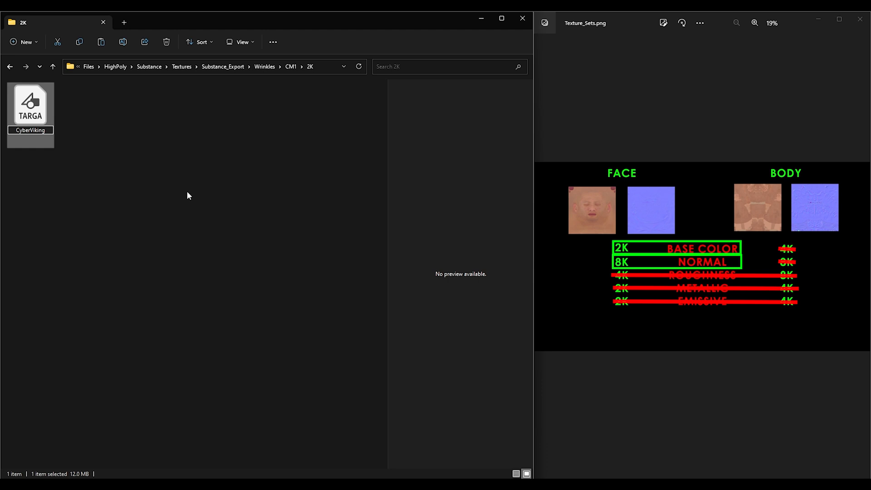
{"action": "type", "text": "_Face_CM"}
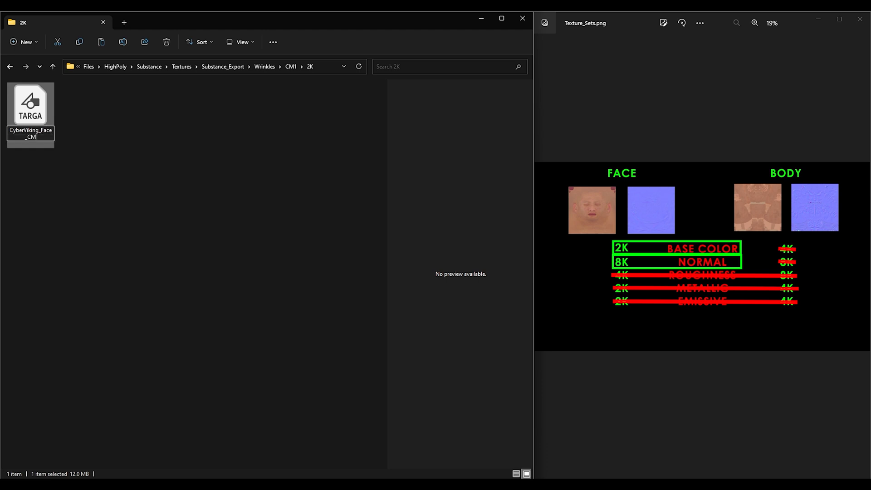
{"action": "type", "text": "1"}
{"action": "key", "text": "Return"}
{"action": "left_click", "coordinate": [138, 160]}
Step: Open Wrinkles/CM1/8K and rename Normal.1001 as CyberViking_Face_WM1
{"action": "left_click", "coordinate": [291, 67]}
{"action": "double_click", "coordinate": [48, 113]}
{"action": "left_click", "coordinate": [354, 113]}
{"action": "key", "text": "F2"}
{"action": "type", "text": "CyberViking_Face_WM1"}
{"action": "key", "text": "Return"}
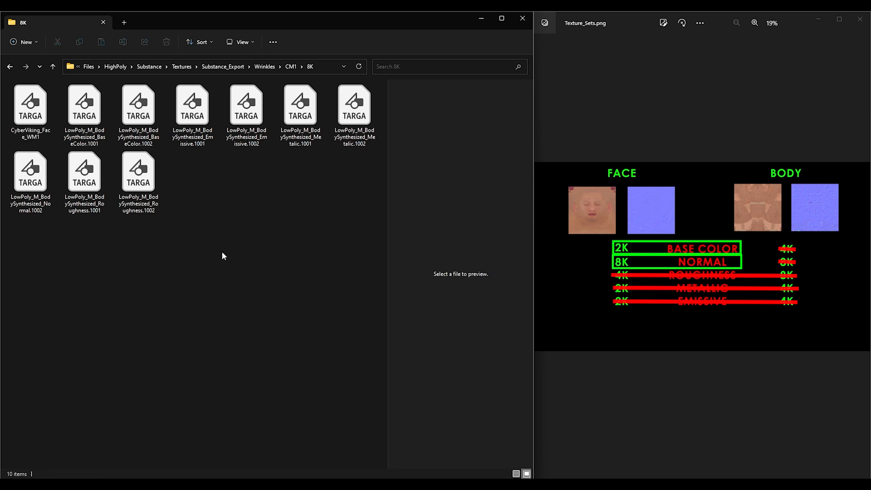
Step: Delete all the other texture files in the CM1/8K folder
{"action": "left_click_drag", "start_coordinate": [227, 254], "coordinate": [11, 152]}
{"action": "key", "text": "Delete"}
{"action": "left_click_drag", "start_coordinate": [367, 200], "coordinate": [63, 132]}
{"action": "key", "text": "Delete"}
{"action": "key", "text": "Return"}
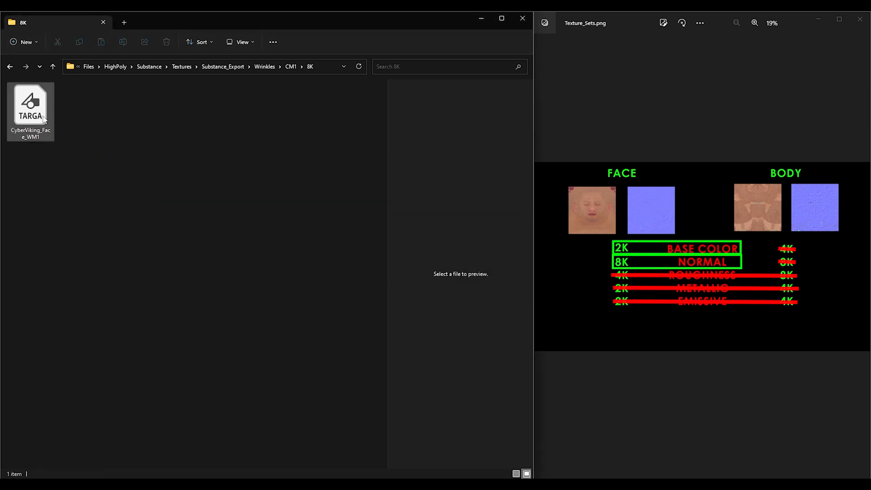
Step: Open Wrinkles/CM2/2K and rename the BaseColor.1001 texture as CyberViking_Face_CM2
{"action": "left_click", "coordinate": [290, 67]}
{"action": "left_click", "coordinate": [271, 68]}
{"action": "double_click", "coordinate": [45, 112]}
{"action": "double_click", "coordinate": [44, 103]}
{"action": "left_click", "coordinate": [30, 107]}
{"action": "key", "text": "F2"}
{"action": "type", "text": "CyberViking_Face_CM2"}
{"action": "left_click", "coordinate": [314, 272]}
Step: Delete all the other texture files in the CM2/2K folder
{"action": "left_click_drag", "start_coordinate": [379, 266], "coordinate": [91, 136]}
{"action": "left_click", "coordinate": [44, 174], "text": "shift"}
{"action": "left_click", "coordinate": [91, 177], "text": "ctrl"}
{"action": "left_click", "coordinate": [142, 177], "text": "ctrl"}
{"action": "key", "text": "Delete"}
{"action": "key", "text": "Return"}
Step: Open Wrinkles/CM2/8K and rename Normal.1001 as CyberViking_Face_WM2
{"action": "left_click", "coordinate": [291, 68]}
{"action": "double_click", "coordinate": [44, 113]}
{"action": "left_click", "coordinate": [370, 94]}
{"action": "key", "text": "F2"}
{"action": "type", "text": "CyberViking_Face_WM2"}
{"action": "key", "text": "Return"}
Step: Permanently delete all the other texture files in the CM2/8K folder
{"action": "left_click", "coordinate": [105, 140]}
{"action": "left_click", "coordinate": [148, 198], "text": "shift"}
{"action": "key", "text": "shift+Delete"}
{"action": "key", "text": "Return"}
Step: Open Wrinkles/CM3/2K and rename the BaseColor.1001 texture with the CyberViking_Face_ prefix
{"action": "left_click", "coordinate": [292, 69]}
{"action": "left_click", "coordinate": [265, 67]}
{"action": "double_click", "coordinate": [83, 126]}
{"action": "double_click", "coordinate": [41, 101]}
{"action": "left_click", "coordinate": [41, 105]}
{"action": "key", "text": "F2"}
{"action": "type", "text": "CyberViking_Face_"}
{"action": "key", "text": "Return"}
Step: Delete all the other texture files in the CM3/2K folder
{"action": "left_click", "coordinate": [139, 196]}
{"action": "left_click", "coordinate": [97, 133], "text": "shift"}
{"action": "key", "text": "Delete"}
Step: Open Wrinkles/CM3/8K and rename Normal.1001 as CyberViking_Face__WM3
{"action": "left_click", "coordinate": [294, 67]}
{"action": "double_click", "coordinate": [93, 108]}
{"action": "left_click", "coordinate": [355, 113]}
{"action": "key", "text": "F2"}
{"action": "type", "text": "CyberViking_Face_"}
{"action": "type", "text": "_CM"}
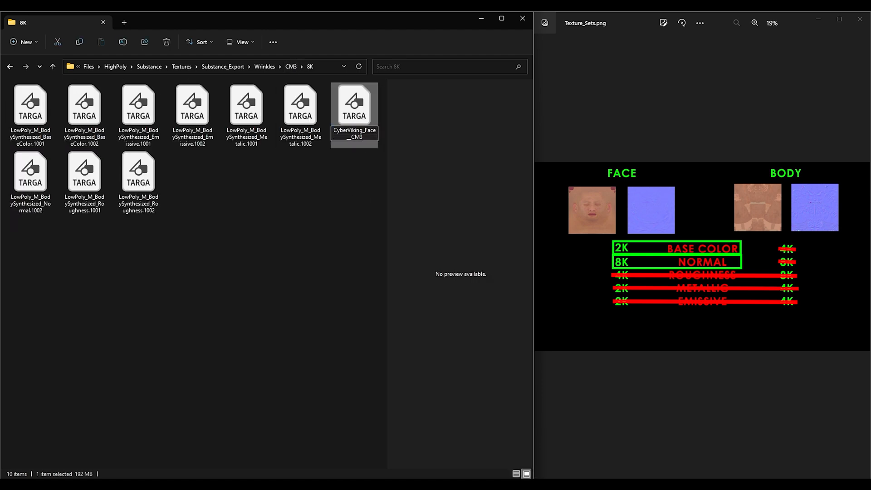
{"action": "type", "text": "WM3"}
{"action": "key", "text": "Return"}
Step: Delete all the other texture files in the CM3/8K folder
{"action": "left_click", "coordinate": [138, 175]}
{"action": "left_click", "coordinate": [86, 119], "text": "shift"}
{"action": "key", "text": "Delete"}
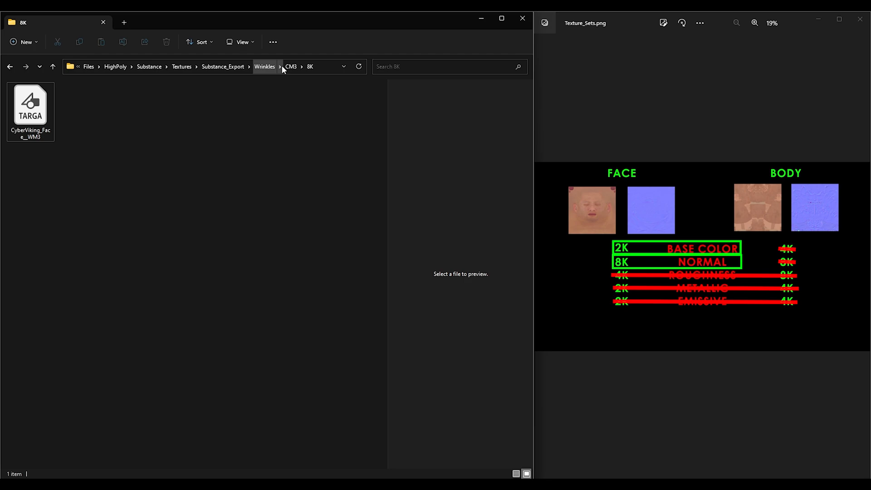
Step: Create Textures and Materials folders inside the CyberViking content folder
{"action": "left_click", "coordinate": [274, 67]}
{"action": "key", "text": "alt+Up"}
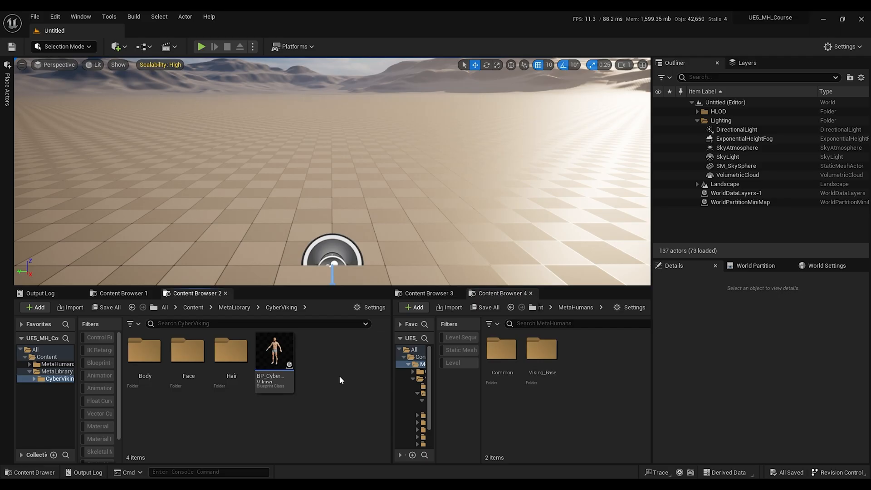
{"action": "right_click", "coordinate": [338, 374]}
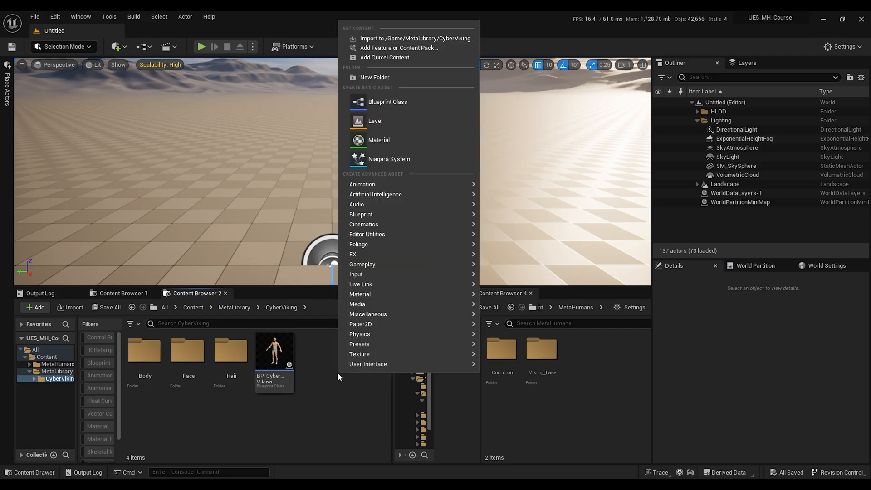
{"action": "left_click", "coordinate": [375, 78]}
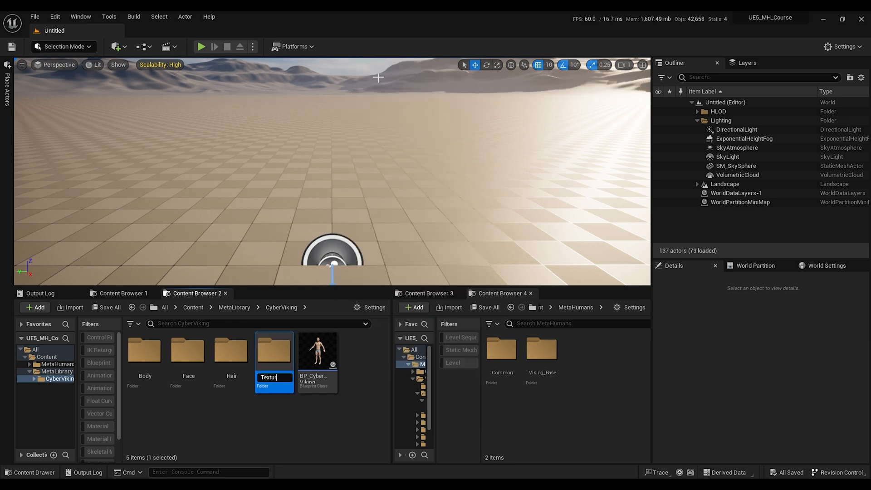
{"action": "key", "text": "Return"}
{"action": "right_click", "coordinate": [353, 374]}
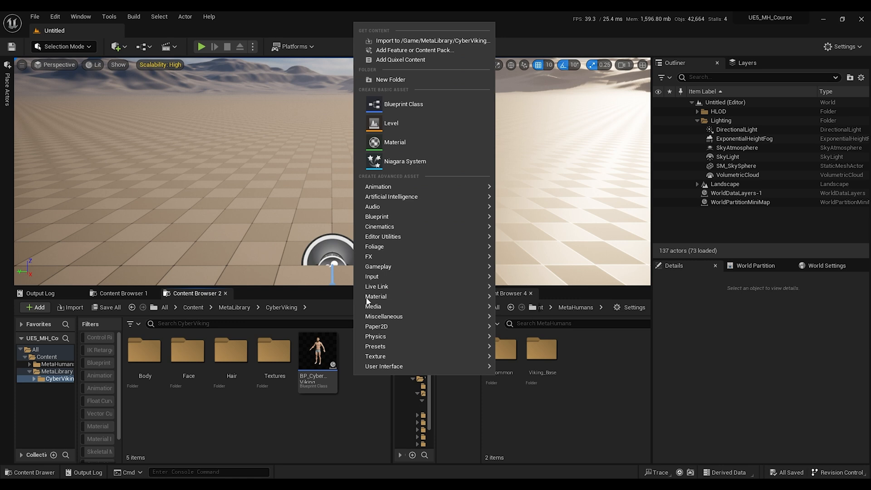
{"action": "left_click", "coordinate": [410, 80]}
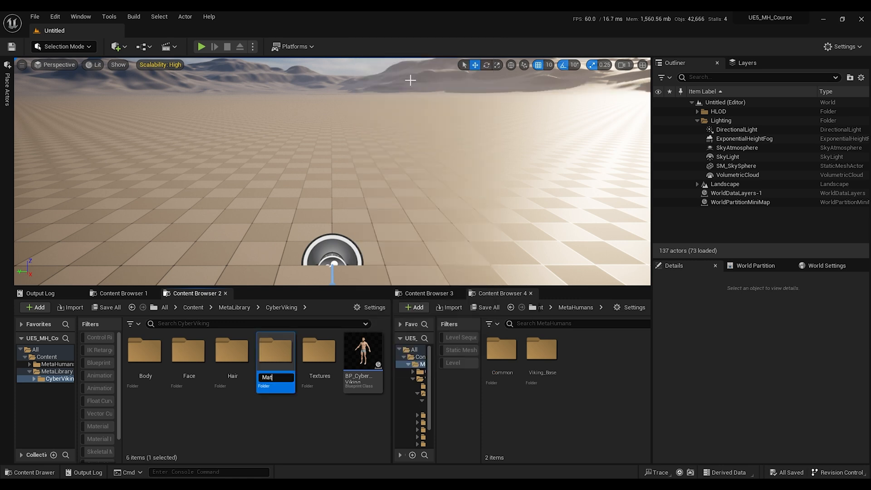
{"action": "key", "text": "Return"}
Step: Open the Textures folder and import all 16 exported .tga textures found by searching Substance_Export for *.tg
{"action": "double_click", "coordinate": [322, 358]}
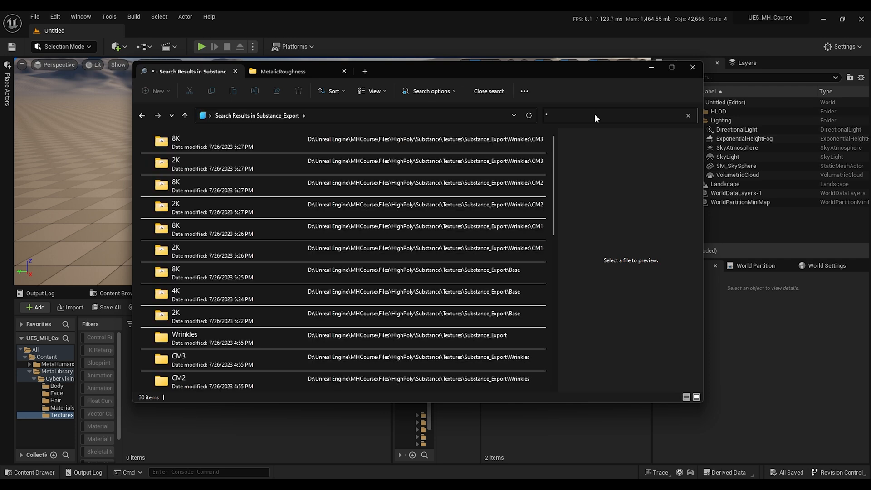
{"action": "type", "text": ".tg"}
{"action": "left_click", "coordinate": [292, 149]}
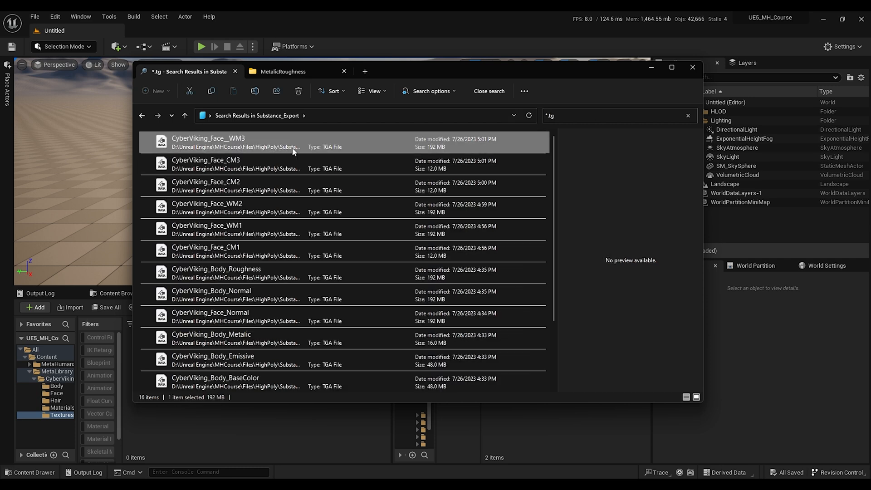
{"action": "scroll", "coordinate": [292, 148], "scroll_direction": "down", "scroll_amount": 2}
{"action": "left_click", "coordinate": [268, 377], "text": "shift"}
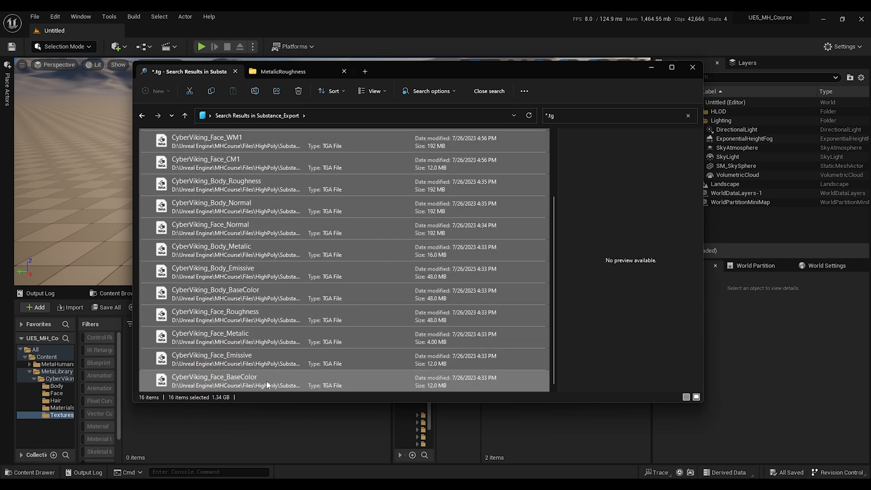
{"action": "scroll", "coordinate": [249, 216], "scroll_direction": "up", "scroll_amount": 2}
{"action": "left_click_drag", "start_coordinate": [249, 216], "coordinate": [255, 438]}
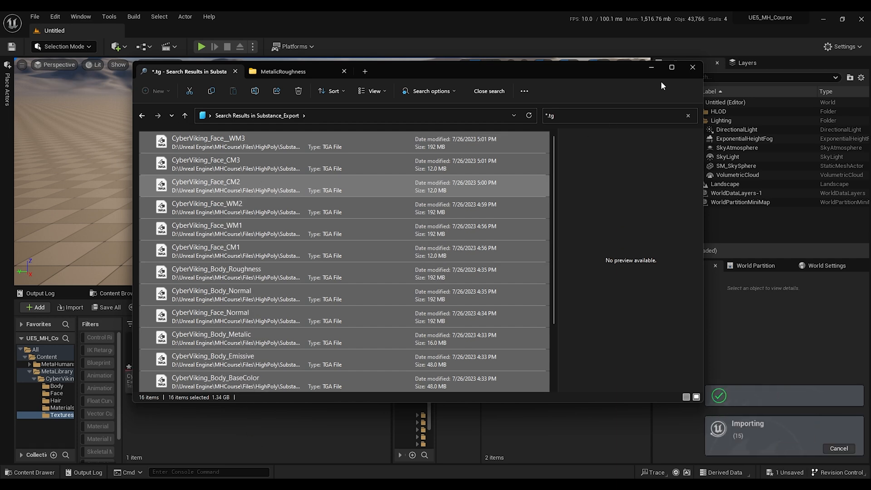
{"action": "left_click", "coordinate": [651, 69]}
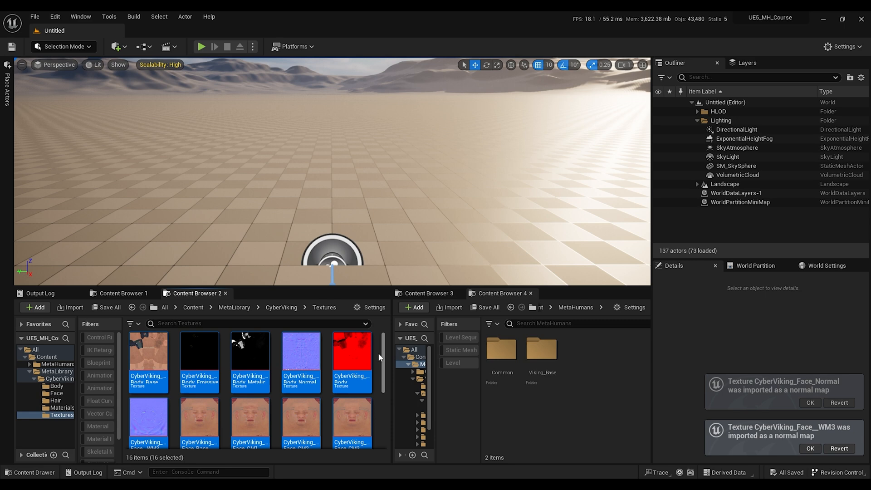
Step: Open CyberViking_Body_Roughness and composite CyberViking_Body_Normal into it with mode Add Normal Roughness To Green
{"action": "mouse_move", "coordinate": [360, 350]}
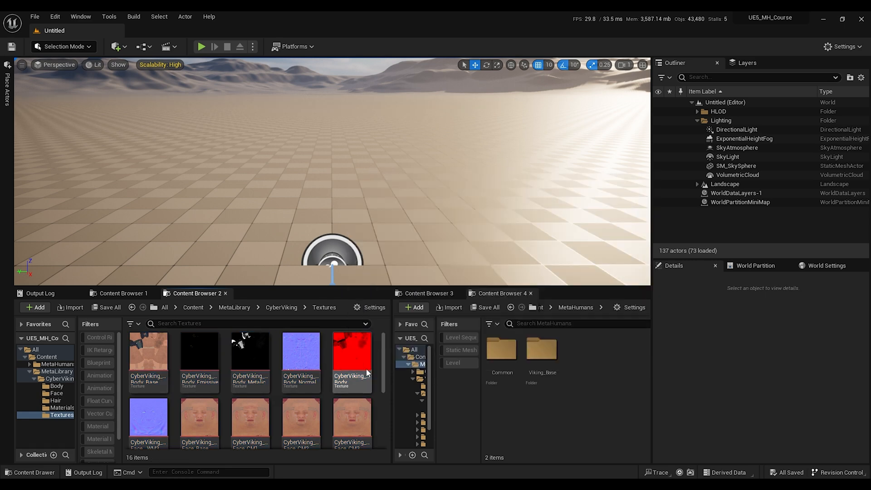
{"action": "double_click", "coordinate": [356, 355]}
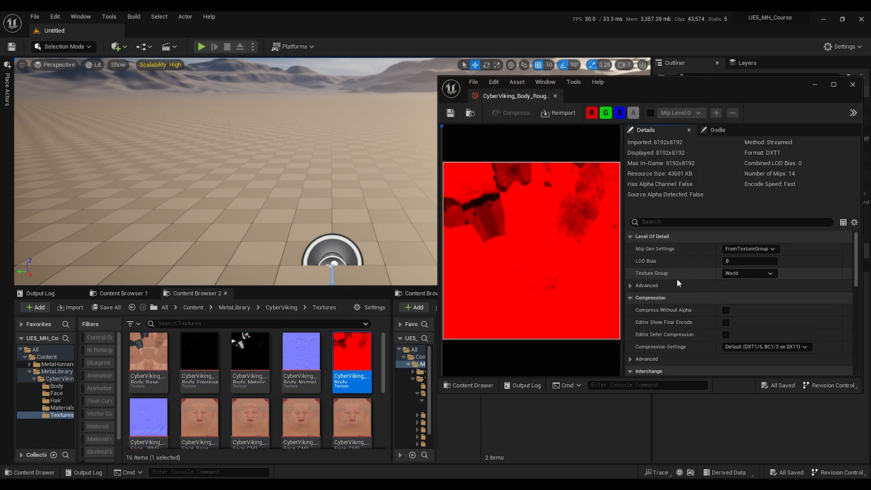
{"action": "scroll", "coordinate": [676, 278], "scroll_direction": "down", "scroll_amount": 10}
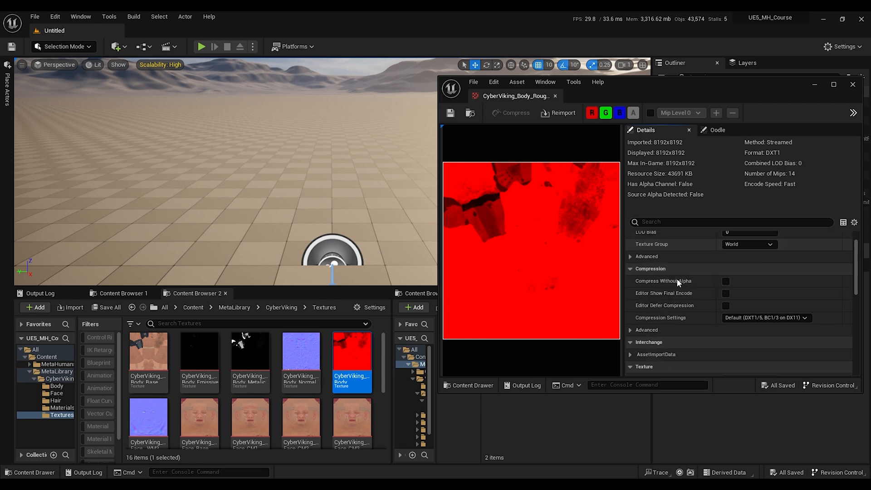
{"action": "mouse_move", "coordinate": [302, 354]}
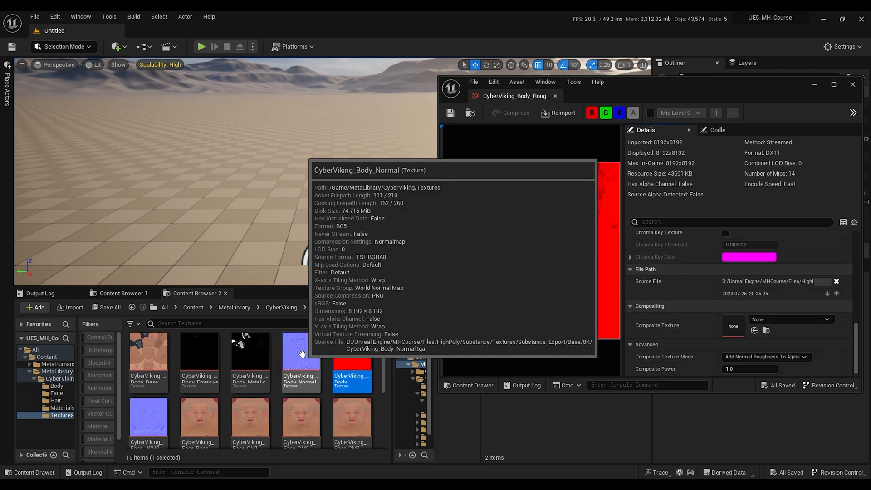
{"action": "left_click_drag", "start_coordinate": [302, 354], "coordinate": [728, 325]}
{"action": "left_click", "coordinate": [782, 357]}
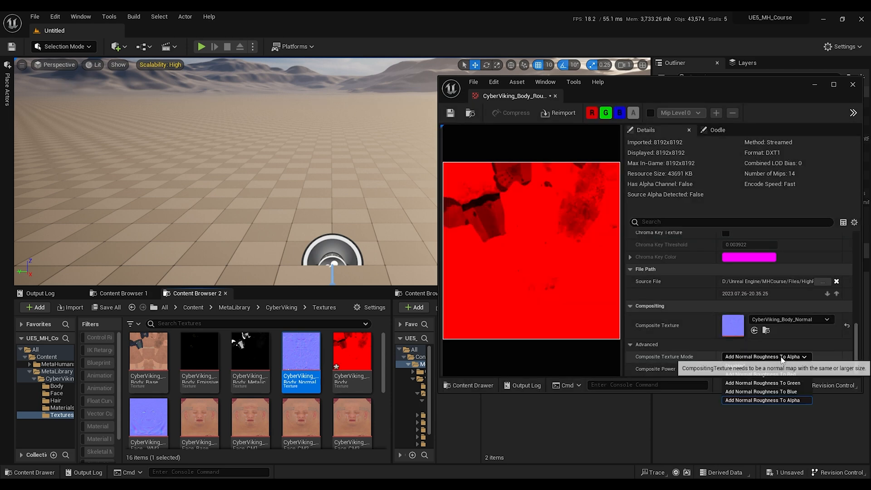
{"action": "left_click", "coordinate": [783, 382]}
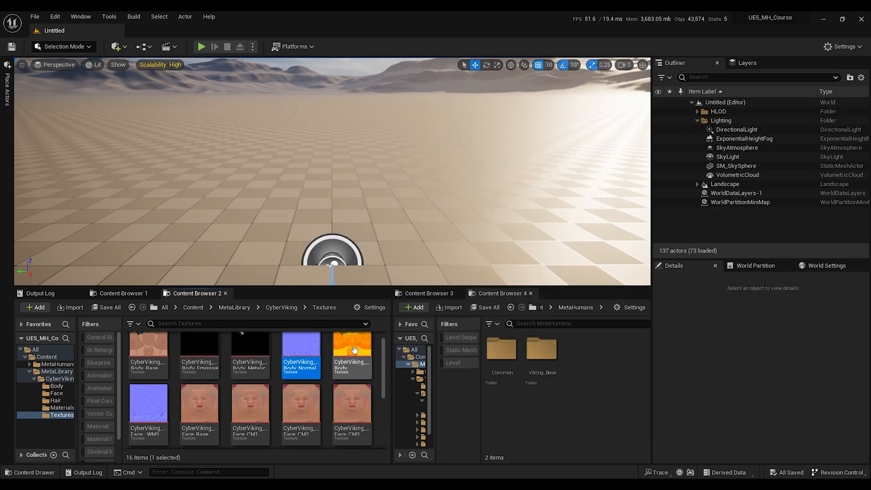
Step: Open CyberViking_Face_Roughness, composite CyberViking_Face_Normal with Add Normal Roughness To Green, and preview its red channel
{"action": "scroll", "coordinate": [353, 351], "scroll_direction": "down", "scroll_amount": 2}
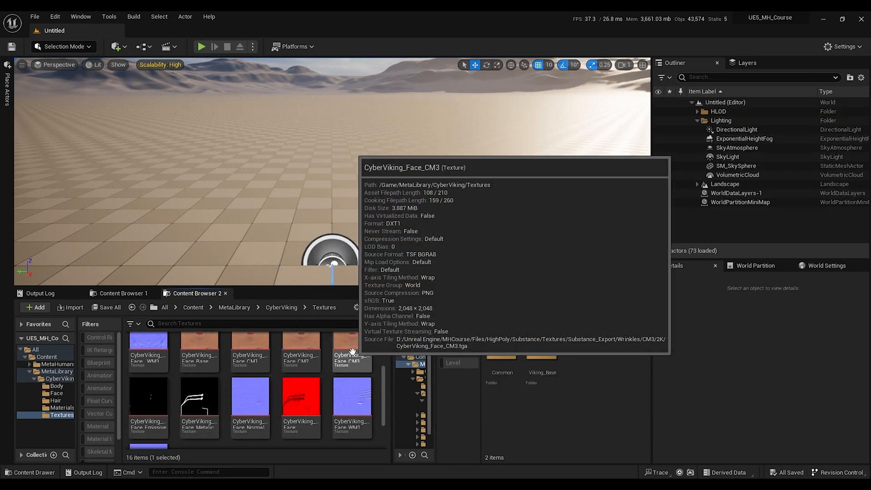
{"action": "scroll", "coordinate": [352, 351], "scroll_direction": "down", "scroll_amount": 2}
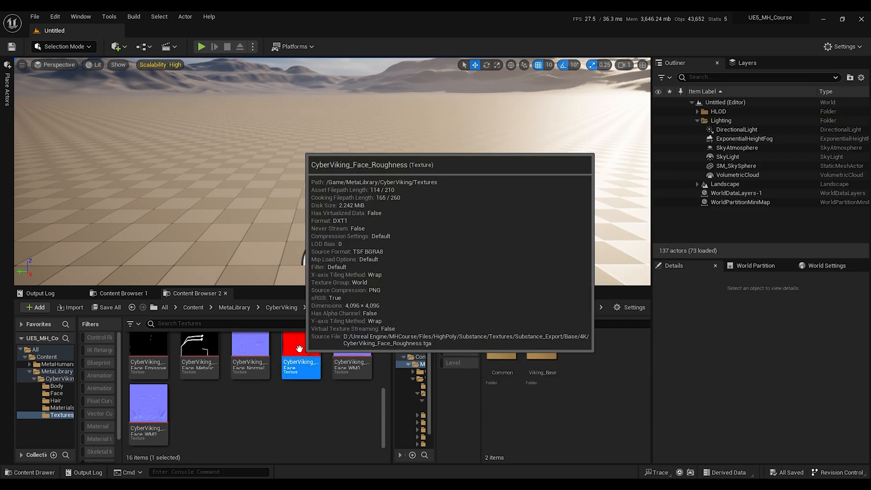
{"action": "double_click", "coordinate": [299, 348]}
{"action": "scroll", "coordinate": [765, 277], "scroll_direction": "down", "scroll_amount": 5}
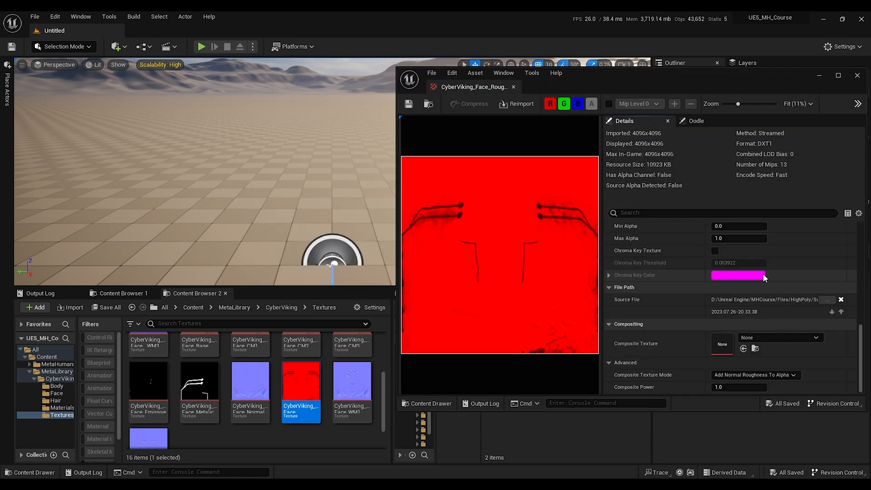
{"action": "scroll", "coordinate": [243, 373], "scroll_direction": "down", "scroll_amount": 1}
{"action": "left_click_drag", "start_coordinate": [243, 374], "coordinate": [730, 347]}
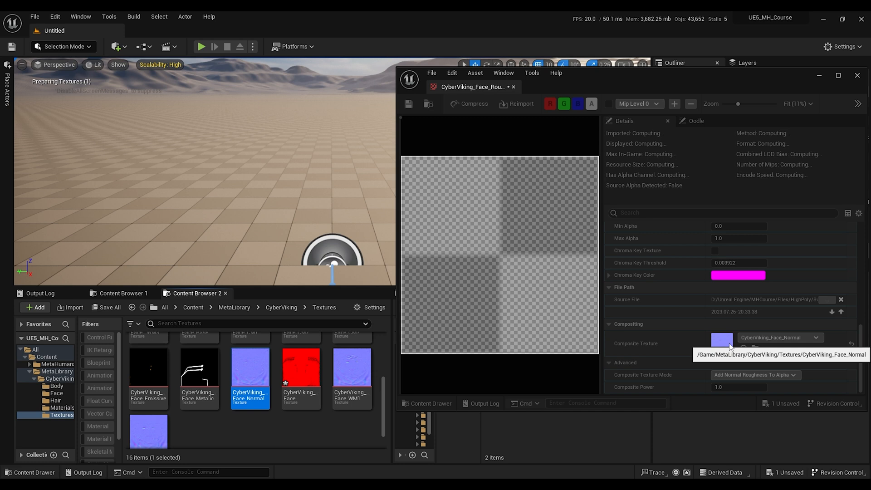
{"action": "left_click", "coordinate": [771, 375]}
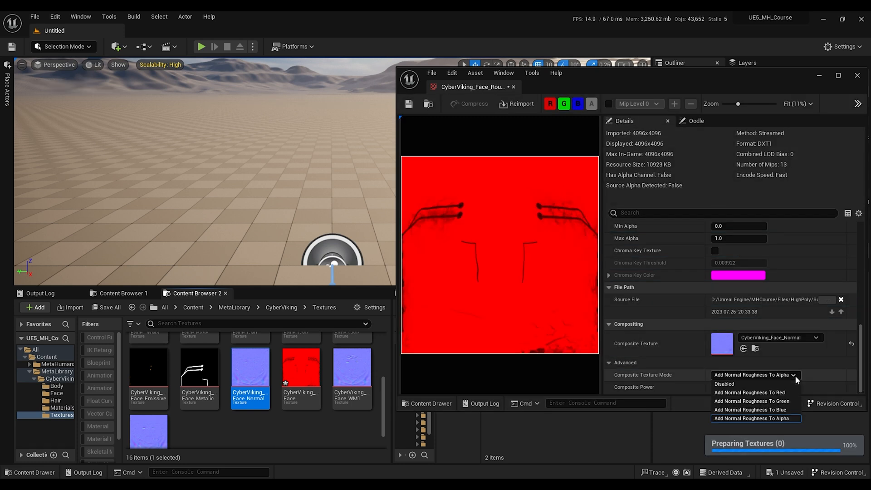
{"action": "left_click", "coordinate": [746, 401]}
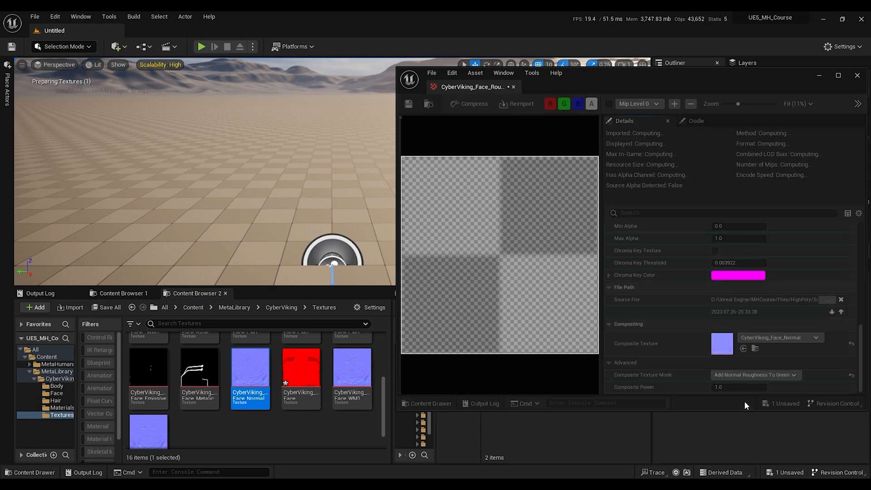
{"action": "left_click", "coordinate": [565, 107]}
{"action": "left_click", "coordinate": [575, 108]}
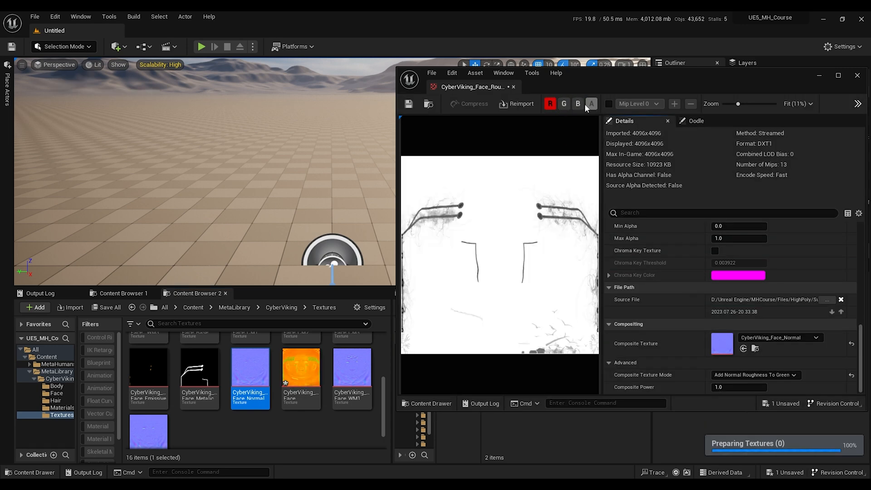
{"action": "left_click", "coordinate": [550, 104]}
{"action": "left_click", "coordinate": [564, 104]}
Step: Create Body and Face subfolders inside the Materials folder
{"action": "left_click", "coordinate": [61, 408]}
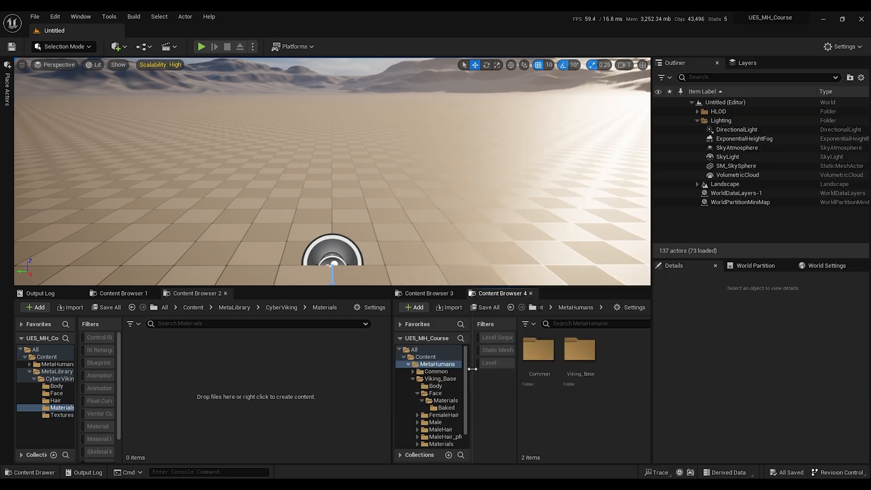
{"action": "right_click", "coordinate": [178, 375]}
{"action": "left_click", "coordinate": [241, 82]}
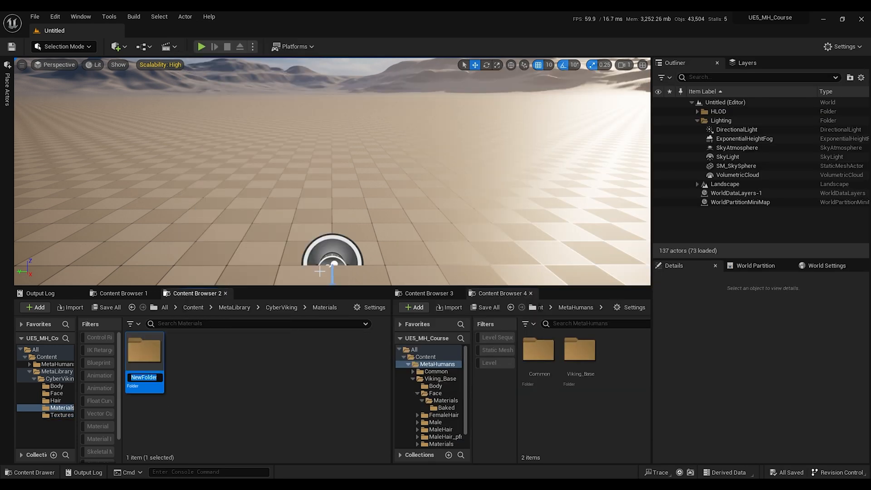
{"action": "key", "text": "Return"}
{"action": "right_click", "coordinate": [229, 404]}
{"action": "left_click", "coordinate": [269, 183]}
{"action": "key", "text": "Return"}
Step: Open the Materials/Body folder, then open BP_Viking_Base and locate the Body component's material M_BodySynthesized
{"action": "left_click", "coordinate": [297, 355]}
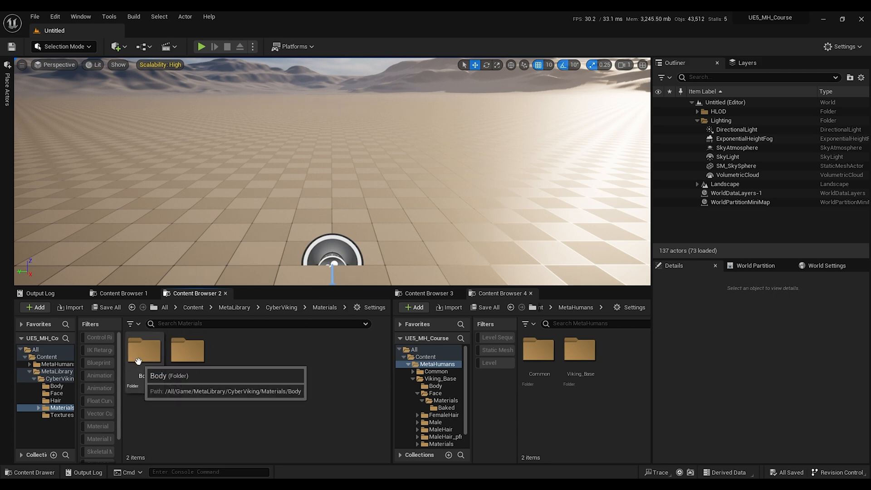
{"action": "double_click", "coordinate": [138, 361]}
{"action": "double_click", "coordinate": [579, 349]}
{"action": "left_click", "coordinate": [547, 411]}
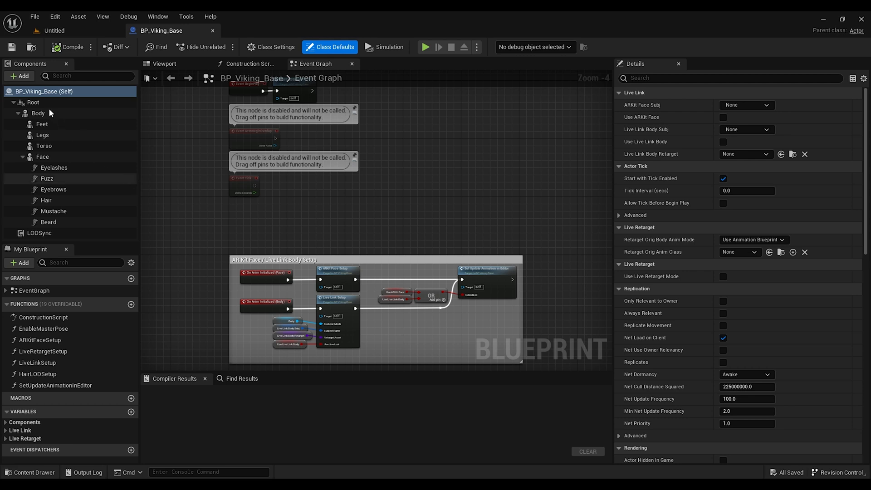
{"action": "left_click", "coordinate": [45, 113]}
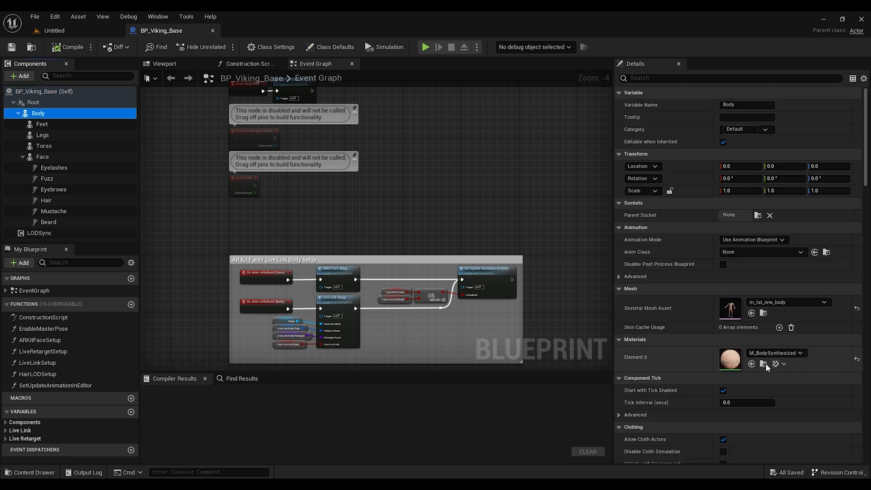
{"action": "left_click", "coordinate": [764, 364]}
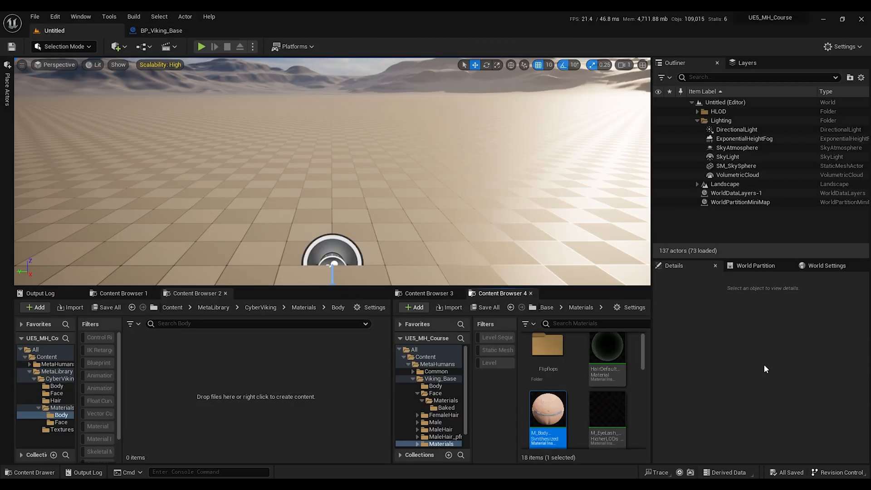
Step: Copy M_BodySynthesized into the Materials/Body folder and rename it M_CyberViking_Body
{"action": "mouse_move", "coordinate": [555, 416]}
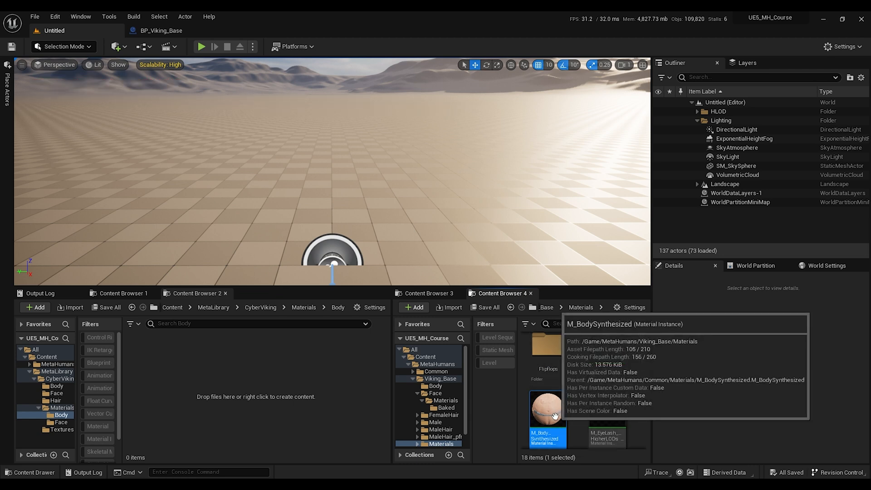
{"action": "left_click_drag", "start_coordinate": [555, 416], "coordinate": [255, 358]}
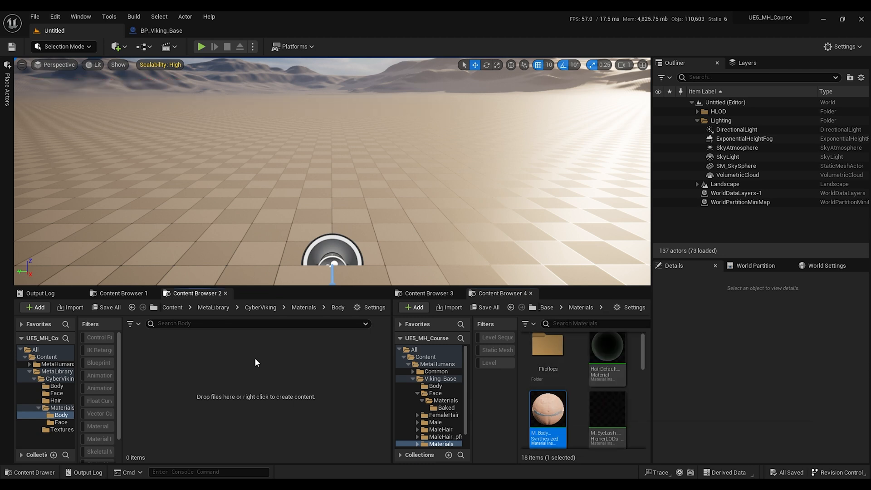
{"action": "key", "text": "F2"}
{"action": "type", "text": "M_"}
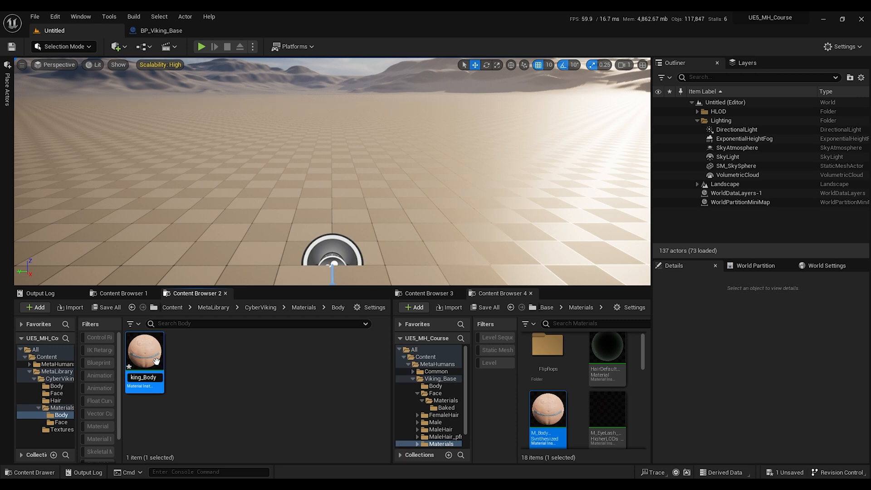
{"action": "type", "text": "CyberViking_Body"}
{"action": "key", "text": "Return"}
Step: Copy the body material's parent M_BodySynthesized into the Body folder as M_Cyber_BodySynthesized and make it M_CyberViking_Body's parent
{"action": "double_click", "coordinate": [144, 358]}
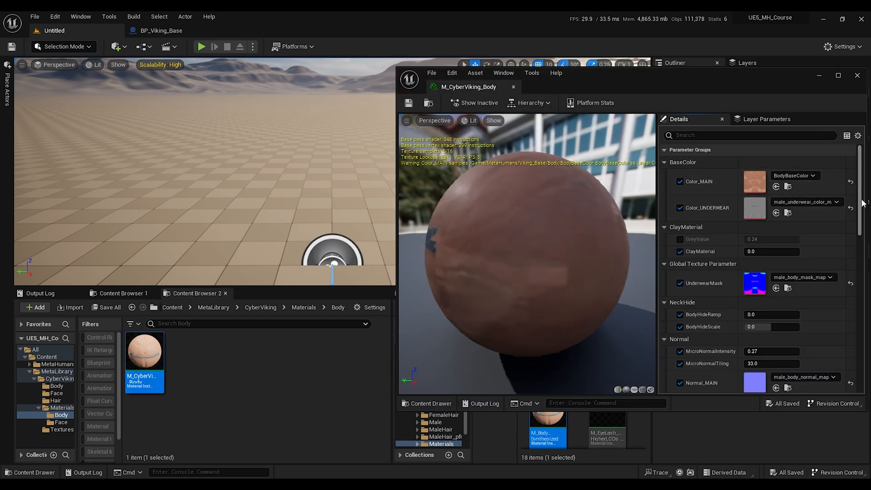
{"action": "scroll", "coordinate": [862, 198], "scroll_direction": "down", "scroll_amount": 10}
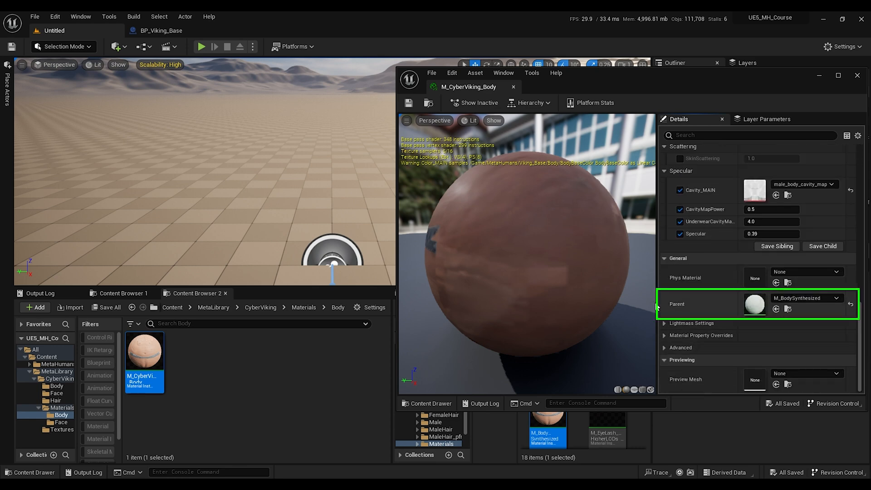
{"action": "left_click", "coordinate": [788, 309]}
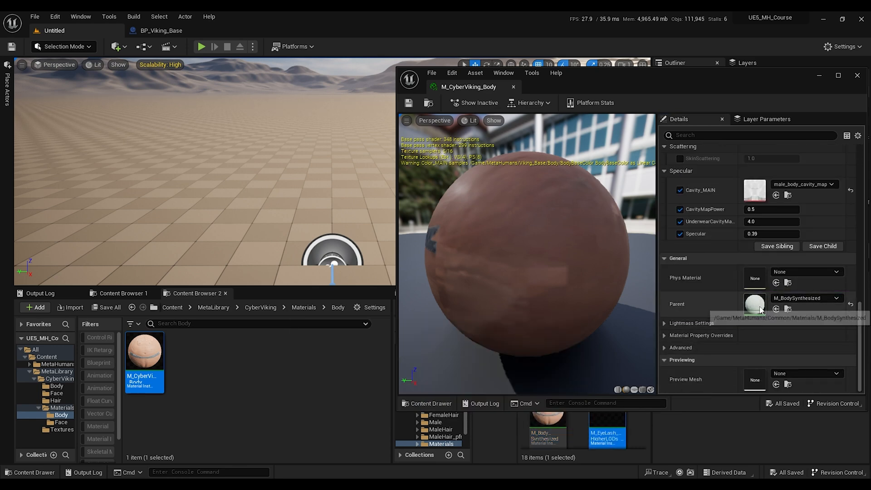
{"action": "left_click", "coordinate": [857, 76]}
{"action": "left_click_drag", "start_coordinate": [554, 406], "coordinate": [557, 410]}
{"action": "key", "text": "ctrl+c"}
{"action": "left_click", "coordinate": [307, 381]}
{"action": "key", "text": "ctrl+v"}
{"action": "left_click", "coordinate": [191, 363]}
{"action": "key", "text": "F2"}
{"action": "left_click", "coordinate": [182, 377]}
{"action": "type", "text": "Cyber"}
{"action": "key", "text": "BackSpace"}
{"action": "type", "text": "_"}
{"action": "key", "text": "Return"}
{"action": "double_click", "coordinate": [188, 353]}
{"action": "scroll", "coordinate": [762, 300], "scroll_direction": "down", "scroll_amount": 15}
{"action": "left_click_drag", "start_coordinate": [145, 353], "coordinate": [753, 302]}
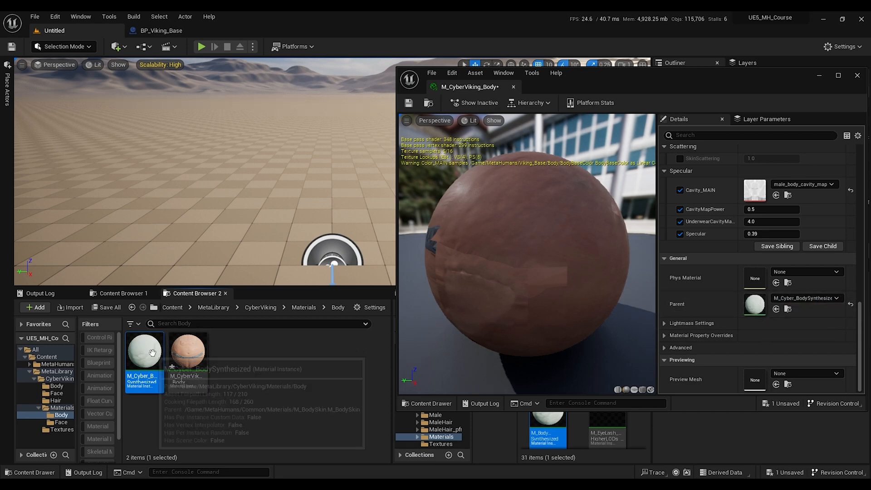
Step: Copy M_Cyber_BodySynthesized's parent material M_BodySkin into the Body folder as M_Cyber_BodySkin
{"action": "double_click", "coordinate": [144, 353]}
{"action": "scroll", "coordinate": [861, 200], "scroll_direction": "down", "scroll_amount": 10}
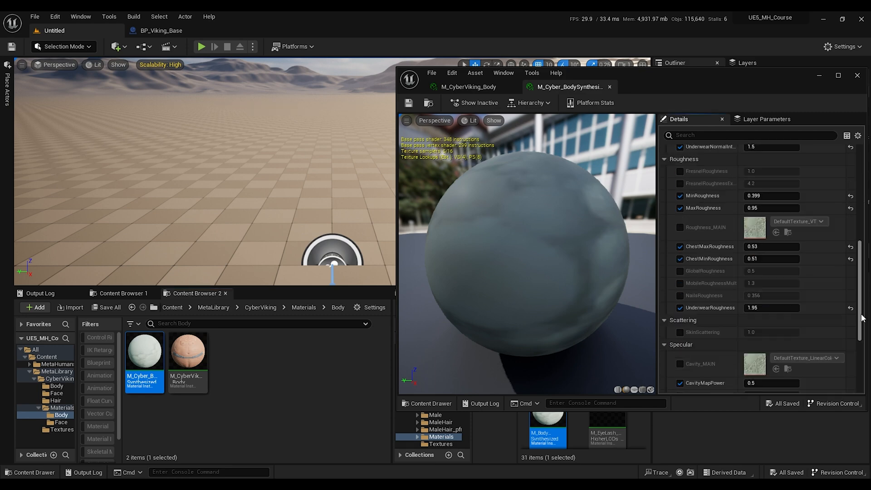
{"action": "left_click", "coordinate": [788, 309]}
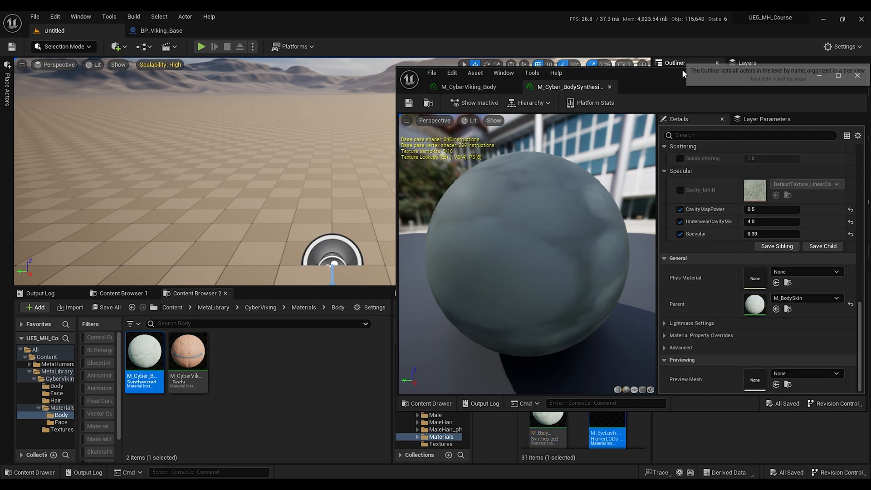
{"action": "key", "text": "ctrl+c"}
{"action": "left_click", "coordinate": [249, 363]}
{"action": "key", "text": "ctrl+v"}
{"action": "key", "text": "F2"}
{"action": "key", "text": "Return"}
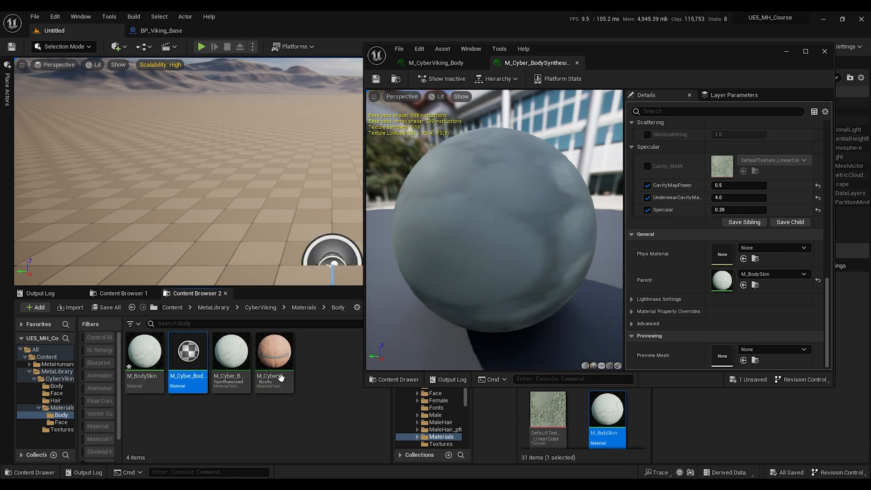
Step: Make M_Cyber_BodySkin the parent of M_Cyber_BodySynthesized and open its material graph
{"action": "left_click_drag", "start_coordinate": [147, 360], "coordinate": [722, 280]}
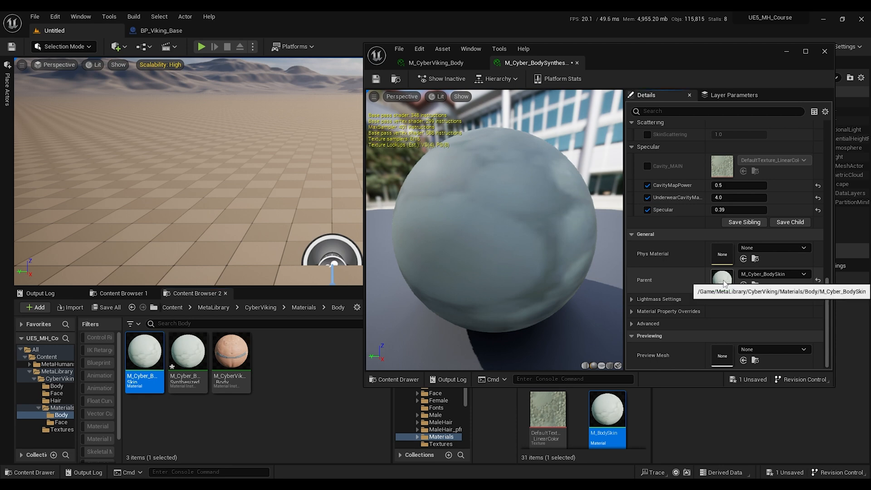
{"action": "double_click", "coordinate": [723, 281]}
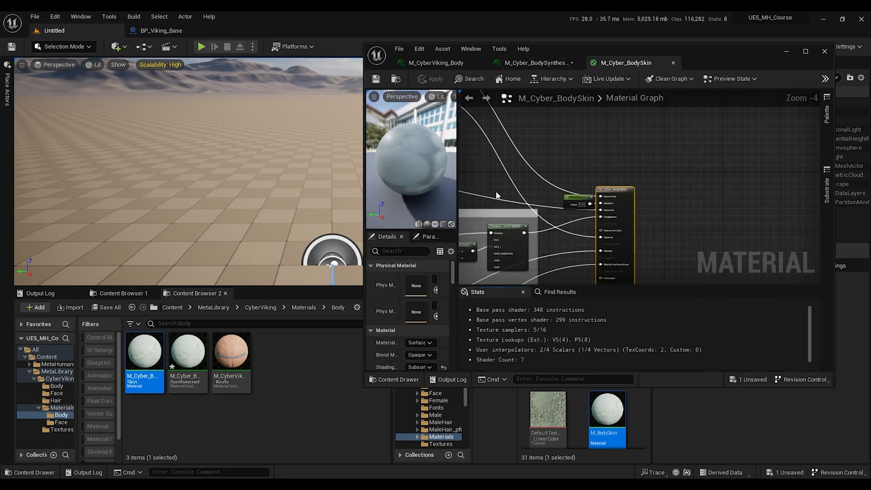
{"action": "left_click", "coordinate": [806, 51]}
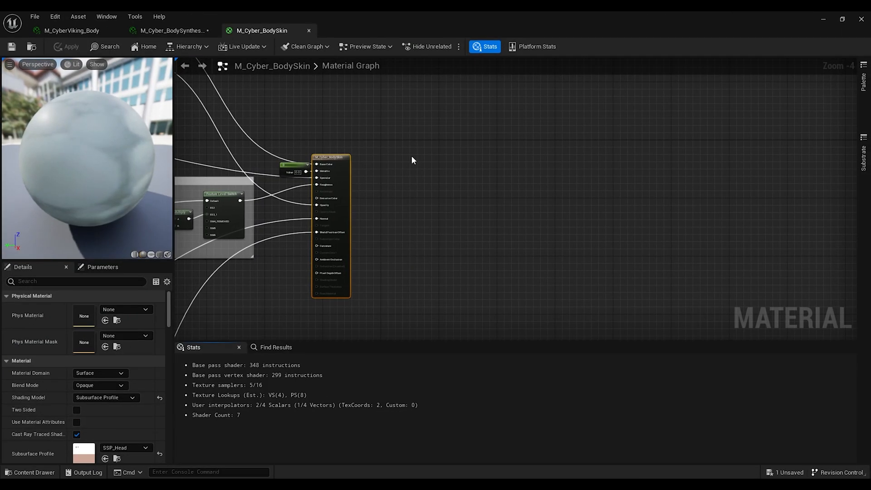
Step: Copy the Face component's MI_HeadSynthesized_Baked instance into the Materials/Face folder and rename it M_CyberViking_Face
{"action": "right_click_drag", "start_coordinate": [370, 155], "coordinate": [676, 215]}
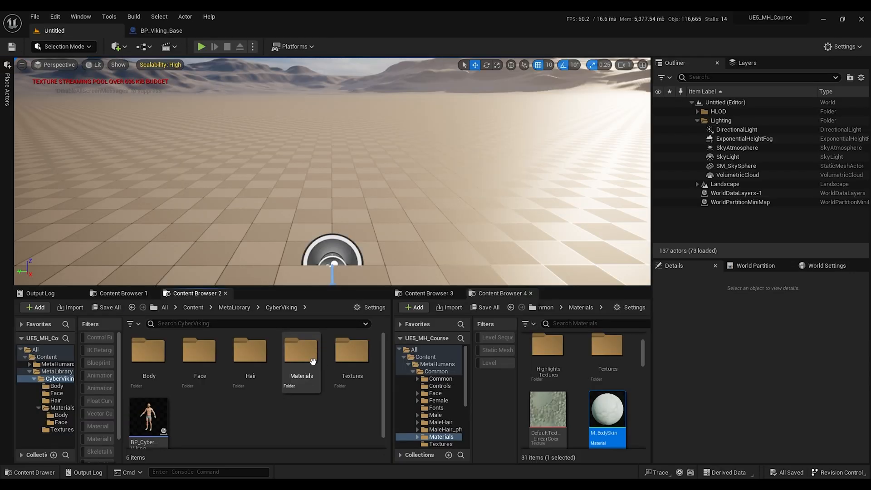
{"action": "double_click", "coordinate": [190, 359]}
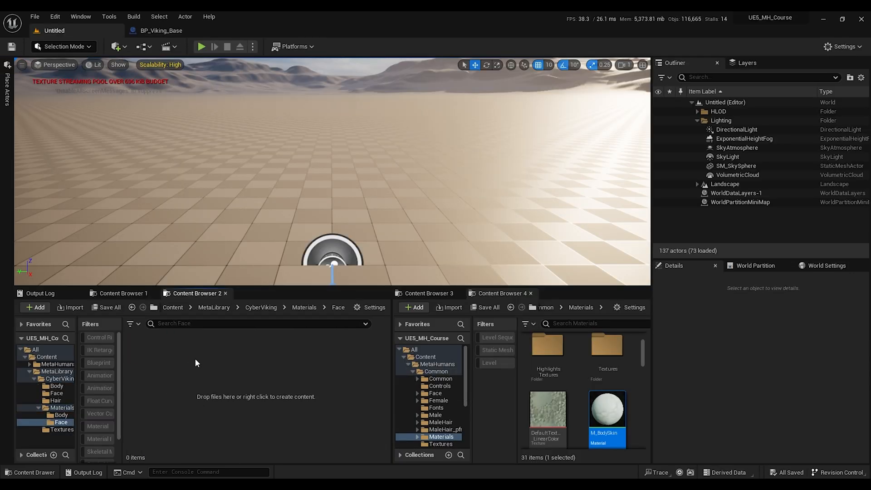
{"action": "left_click", "coordinate": [171, 30]}
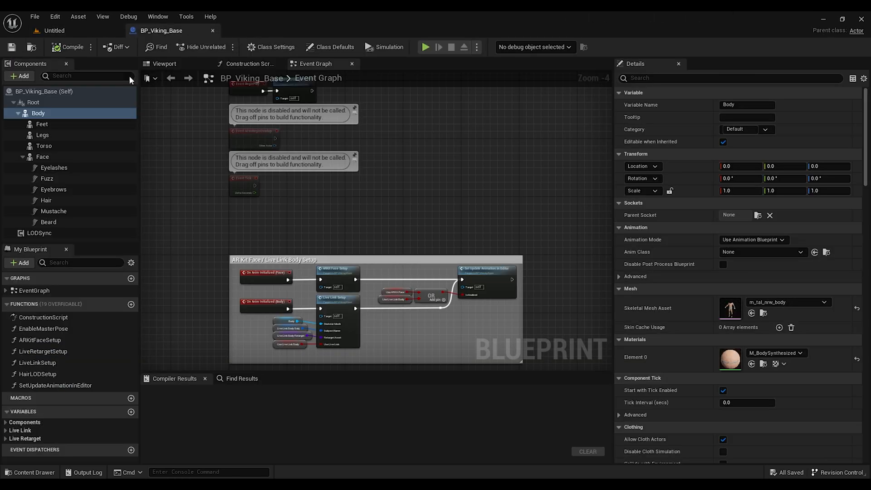
{"action": "left_click", "coordinate": [67, 157]}
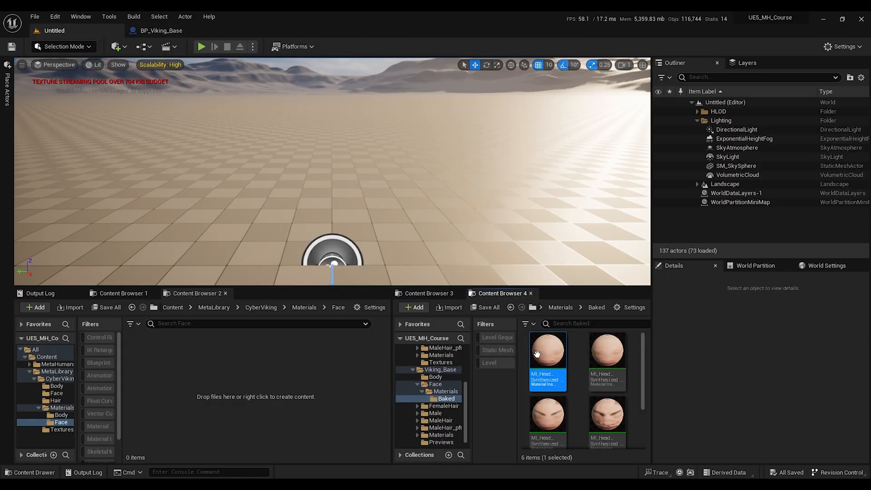
{"action": "mouse_move", "coordinate": [549, 355]}
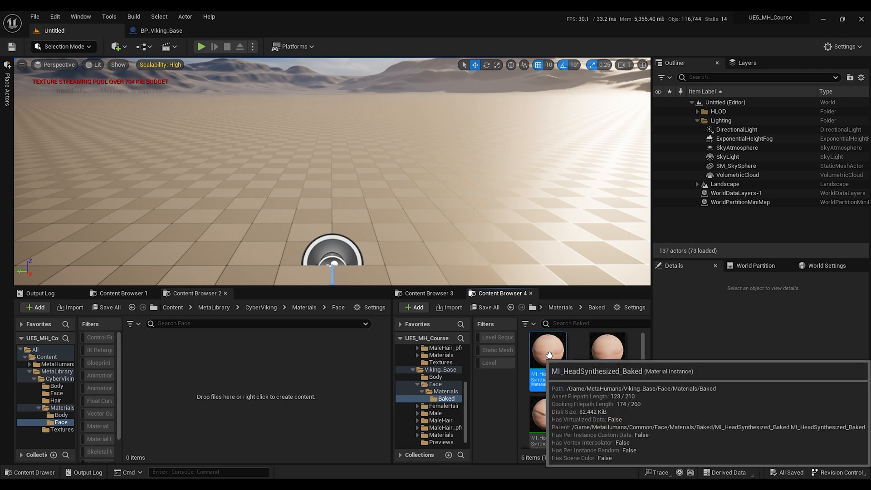
{"action": "left_click_drag", "start_coordinate": [549, 355], "coordinate": [239, 375]}
{"action": "left_click", "coordinate": [239, 375]}
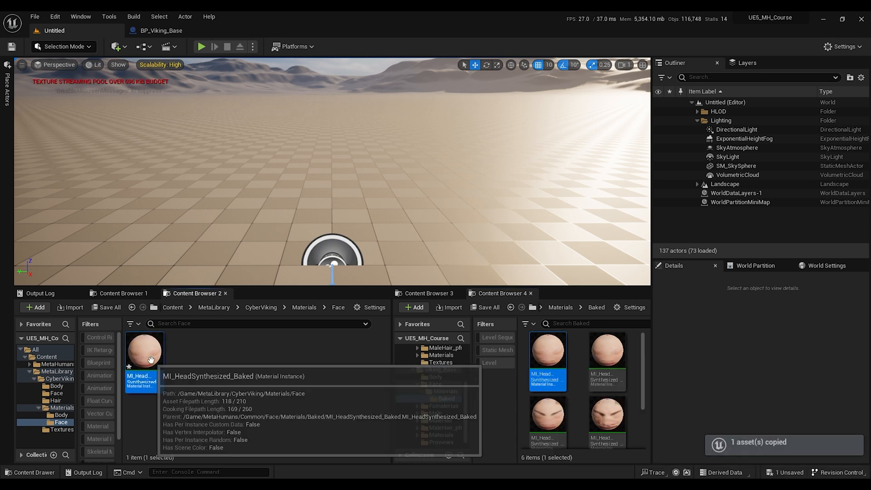
{"action": "key", "text": "F2"}
{"action": "type", "text": "M"}
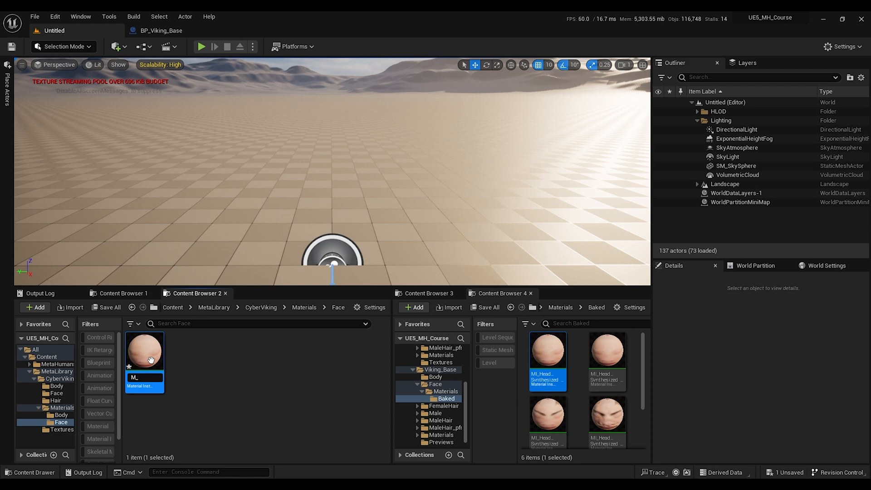
{"action": "type", "text": "_CyberViking_Face"}
{"action": "key", "text": "Return"}
Step: Copy M_CyberViking_Face's parent into the Face folder as MI_CyberViking_HeadSynthesized_Baked, make it the parent, and save
{"action": "double_click", "coordinate": [151, 359]}
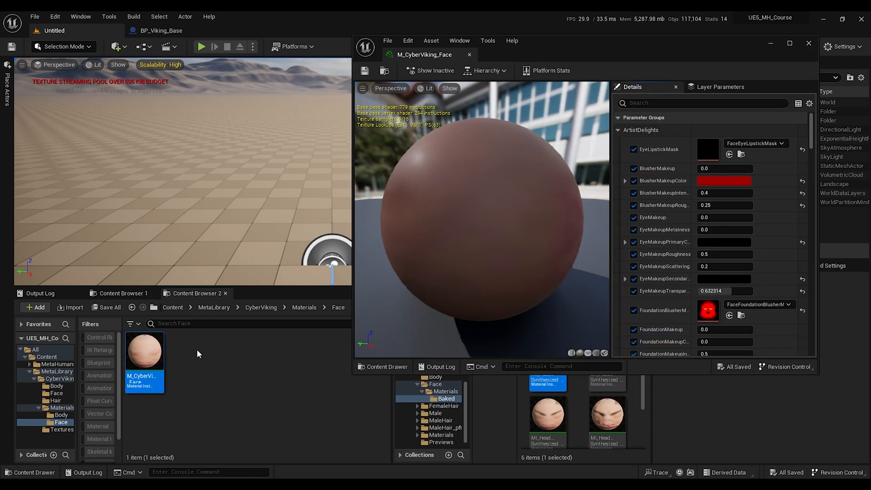
{"action": "left_click", "coordinate": [604, 411]}
{"action": "left_click_drag", "start_coordinate": [811, 137], "coordinate": [802, 351]}
{"action": "left_click", "coordinate": [741, 272]}
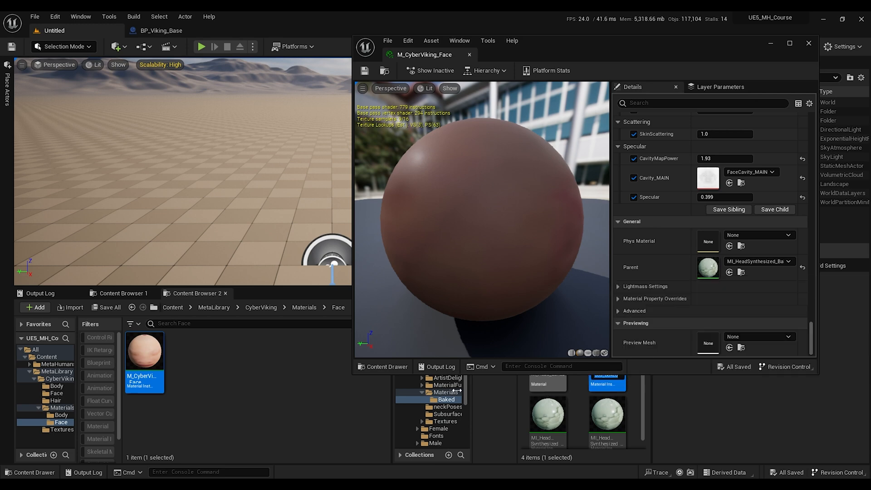
{"action": "left_click", "coordinate": [243, 372]}
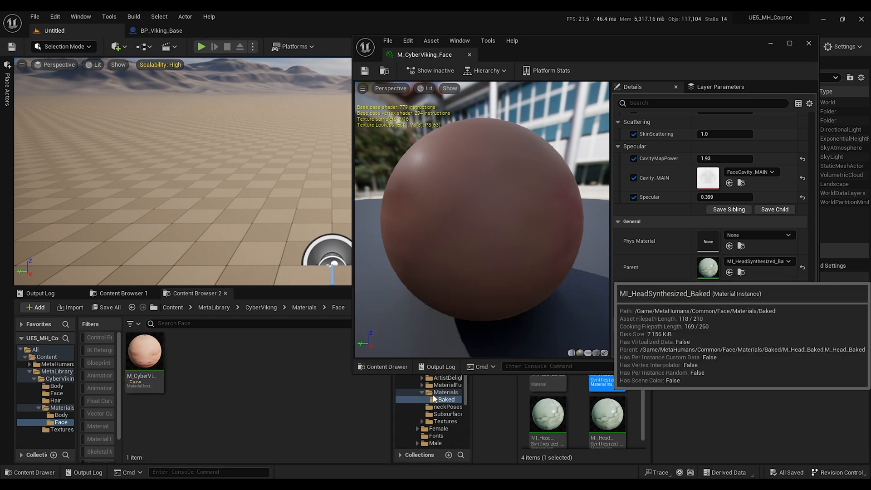
{"action": "left_click_drag", "start_coordinate": [596, 387], "coordinate": [263, 371]}
{"action": "left_click", "coordinate": [185, 364]}
{"action": "key", "text": "F2"}
{"action": "key", "text": "Home"}
{"action": "key", "text": "Right"}
{"action": "key", "text": "Right"}
{"action": "key", "text": "Right"}
{"action": "type", "text": "CyberViking_"}
{"action": "key", "text": "Return"}
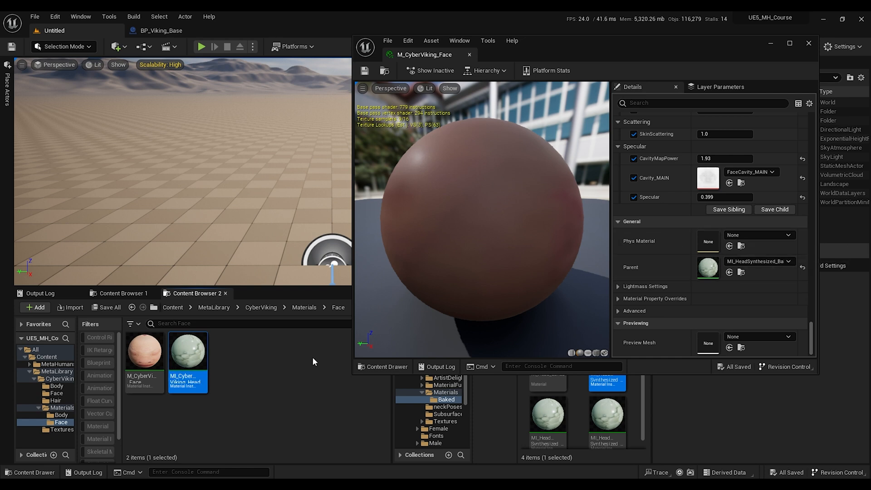
{"action": "left_click_drag", "start_coordinate": [185, 362], "coordinate": [710, 266]}
{"action": "key", "text": "ctrl+s"}
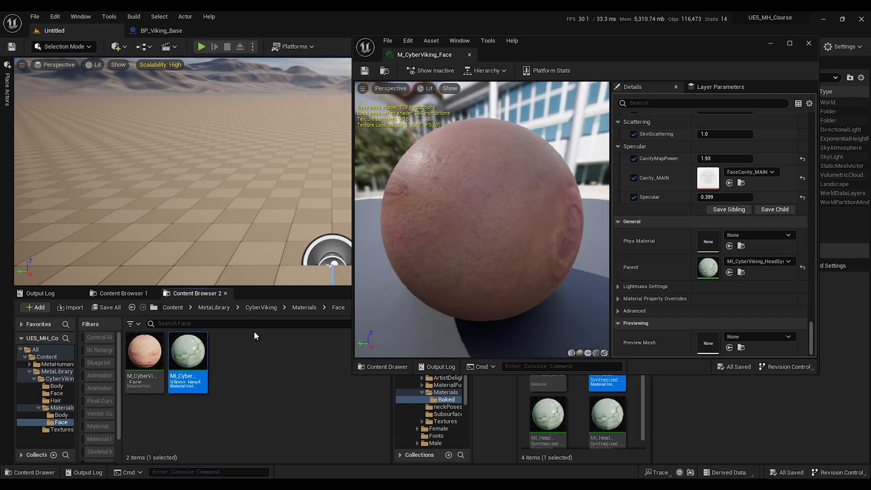
Step: Copy that instance's parent M_Head_Baked into the Face folder as M_CyberViking_Head_Baked and set it as the parent
{"action": "double_click", "coordinate": [199, 361]}
{"action": "left_click_drag", "start_coordinate": [812, 130], "coordinate": [812, 339]}
{"action": "left_click", "coordinate": [742, 271]}
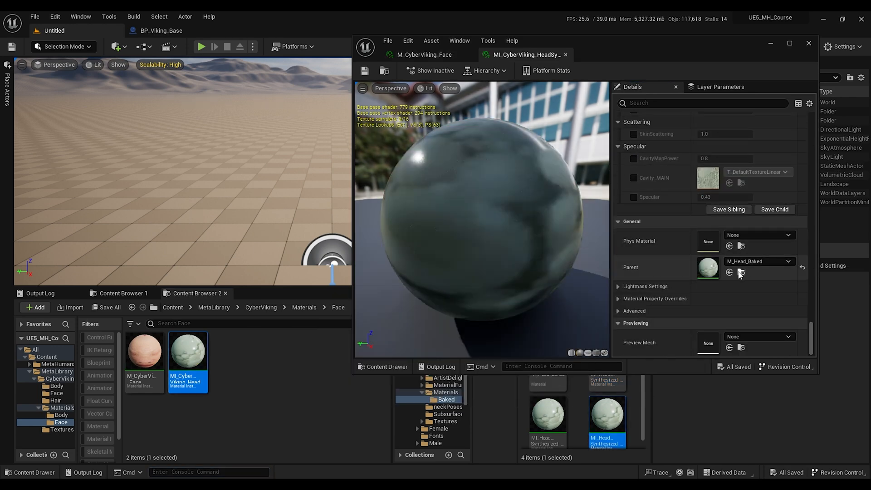
{"action": "left_click", "coordinate": [742, 272]}
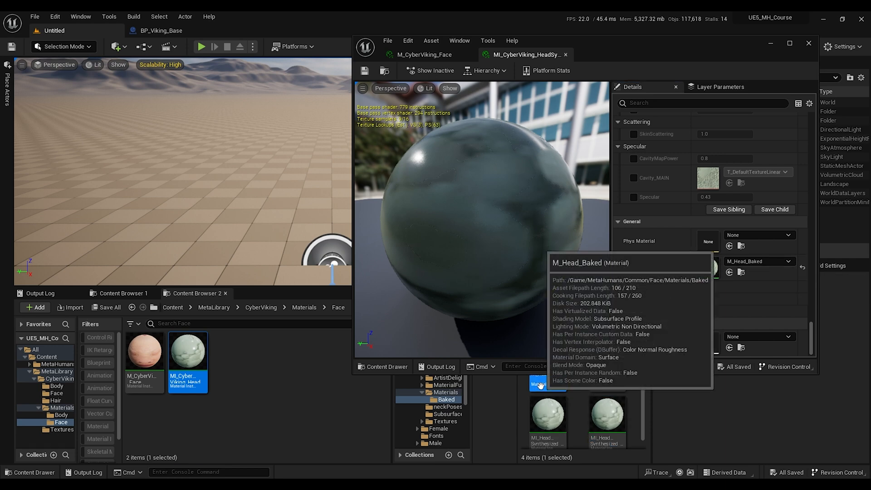
{"action": "left_click", "coordinate": [273, 403]}
{"action": "key", "text": "ctrl+v"}
{"action": "left_click", "coordinate": [238, 363]}
{"action": "key", "text": "F2"}
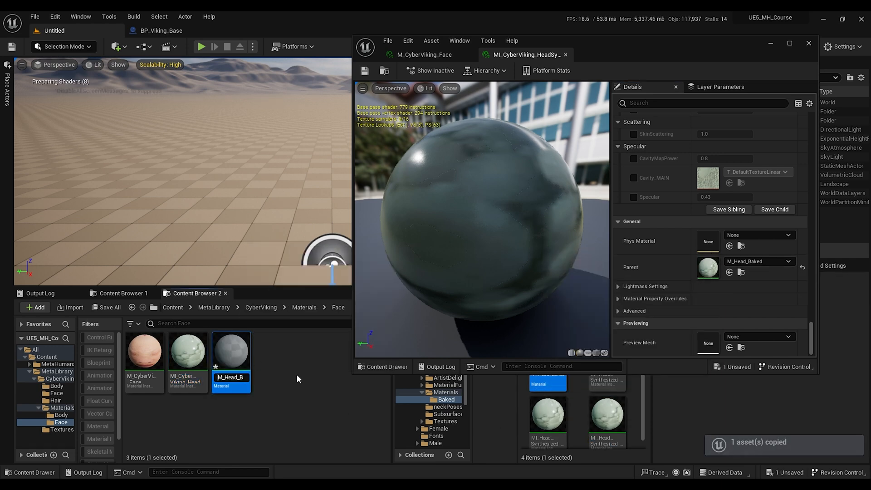
{"action": "key", "text": "Home"}
{"action": "key", "text": "Right"}
{"action": "key", "text": "Right"}
{"action": "type", "text": "CyberViking_"}
{"action": "key", "text": "Return"}
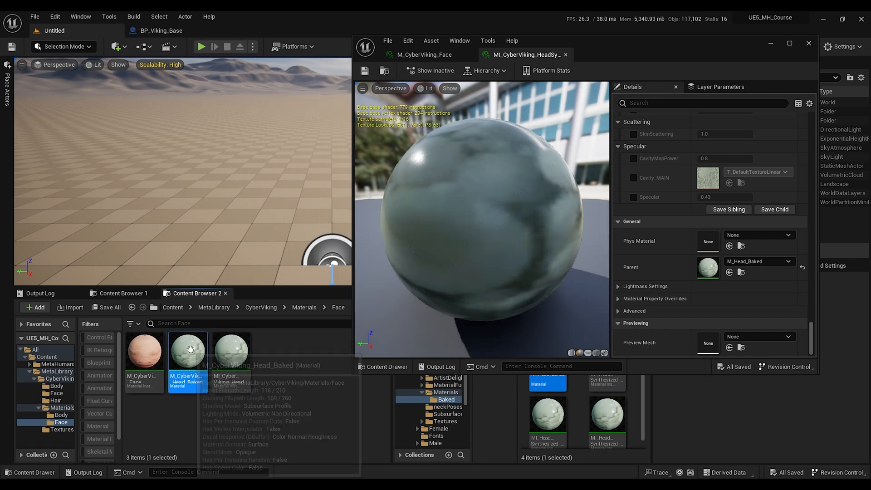
{"action": "left_click_drag", "start_coordinate": [188, 356], "coordinate": [705, 270]}
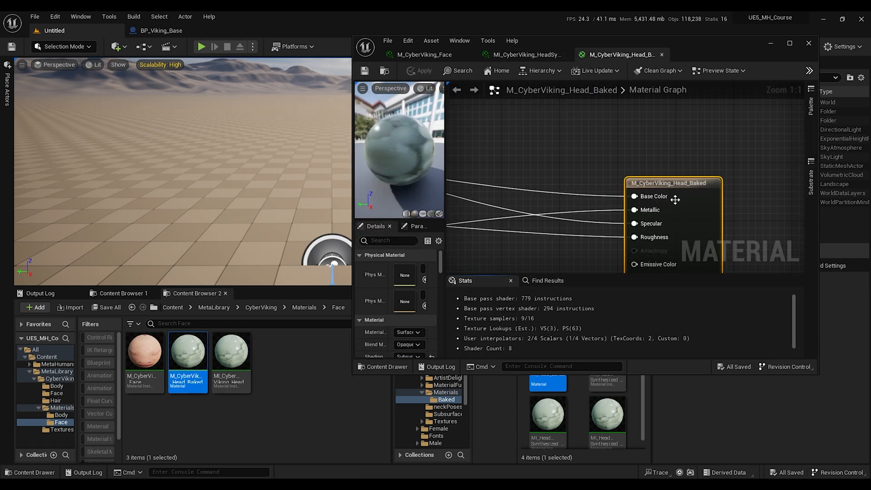
Step: In the M_Cyber_BodySkin graph, delete the constant value node wired into the material output's Metallic input
{"action": "scroll", "coordinate": [551, 197], "scroll_direction": "down", "scroll_amount": 4}
{"action": "right_click_drag", "start_coordinate": [557, 178], "coordinate": [564, 145]}
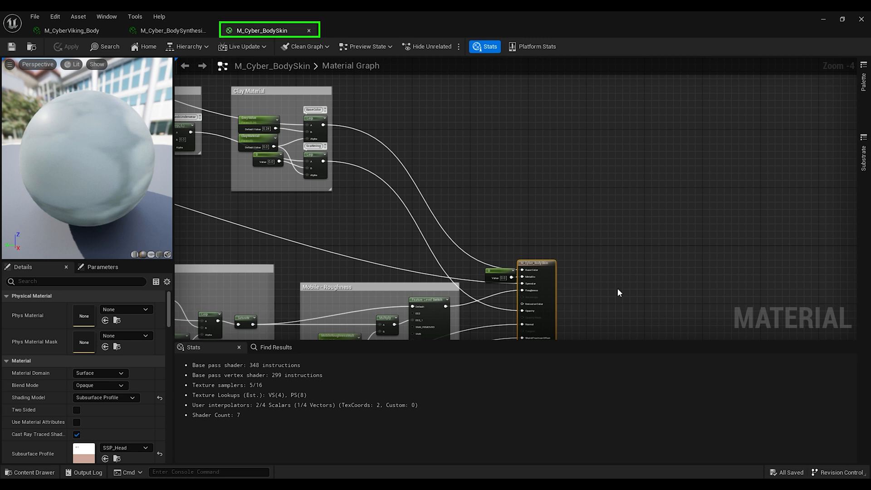
{"action": "right_click_drag", "start_coordinate": [621, 266], "coordinate": [531, 217]}
{"action": "scroll", "coordinate": [554, 166], "scroll_direction": "down", "scroll_amount": 2}
{"action": "scroll", "coordinate": [552, 168], "scroll_direction": "up", "scroll_amount": 1}
{"action": "left_click_drag", "start_coordinate": [500, 203], "coordinate": [763, 199]}
{"action": "left_click", "coordinate": [458, 211]}
{"action": "key", "text": "Delete"}
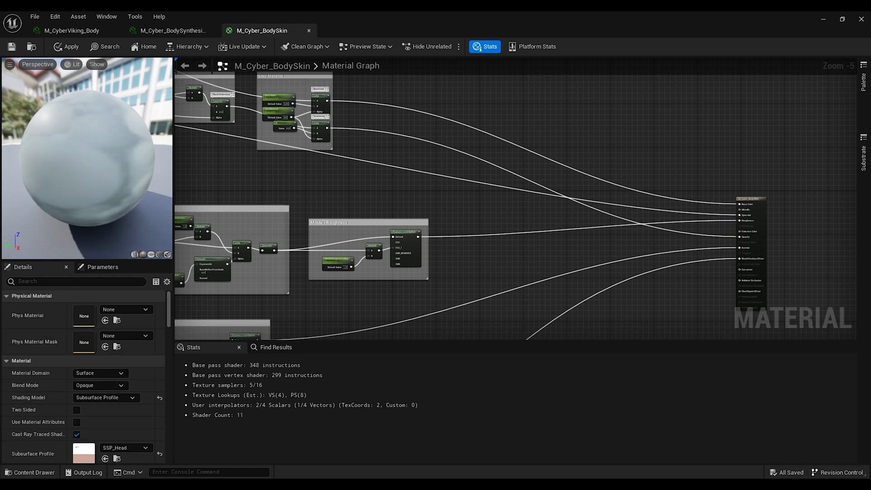
Step: Add a TextureSample node near the material output in the M_Cyber_BodySkin graph
{"action": "right_click_drag", "start_coordinate": [431, 157], "coordinate": [406, 195]}
{"action": "right_click", "coordinate": [406, 195]}
{"action": "type", "text": "texture"}
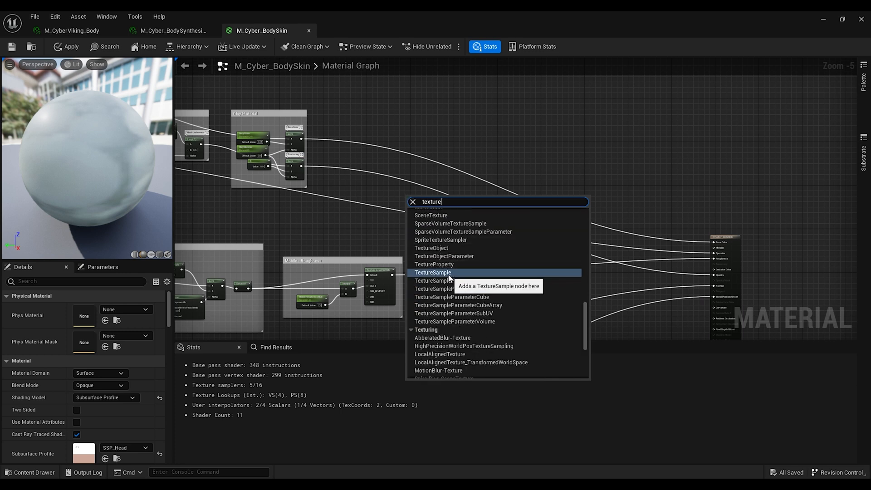
{"action": "left_click", "coordinate": [433, 274]}
Step: Convert the new texture sample into a parameter named Metallic_MAIN
{"action": "scroll", "coordinate": [439, 224], "scroll_direction": "up", "scroll_amount": 2}
{"action": "scroll", "coordinate": [439, 224], "scroll_direction": "down", "scroll_amount": 1}
{"action": "right_click", "coordinate": [411, 223]}
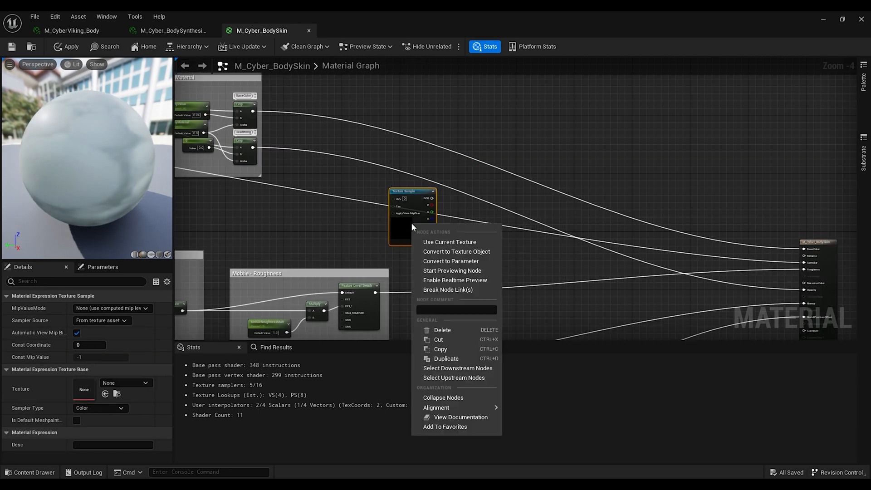
{"action": "left_click", "coordinate": [441, 263]}
{"action": "type", "text": "Metallic_MAIN"}
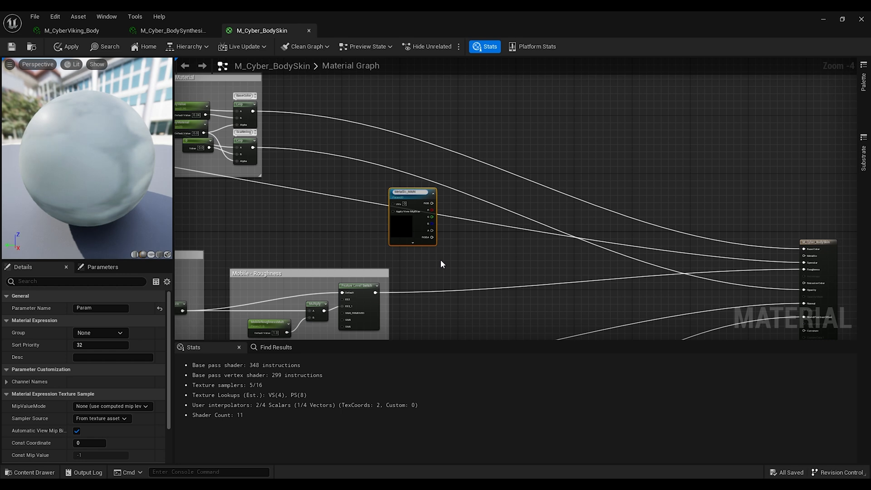
{"action": "key", "text": "Return"}
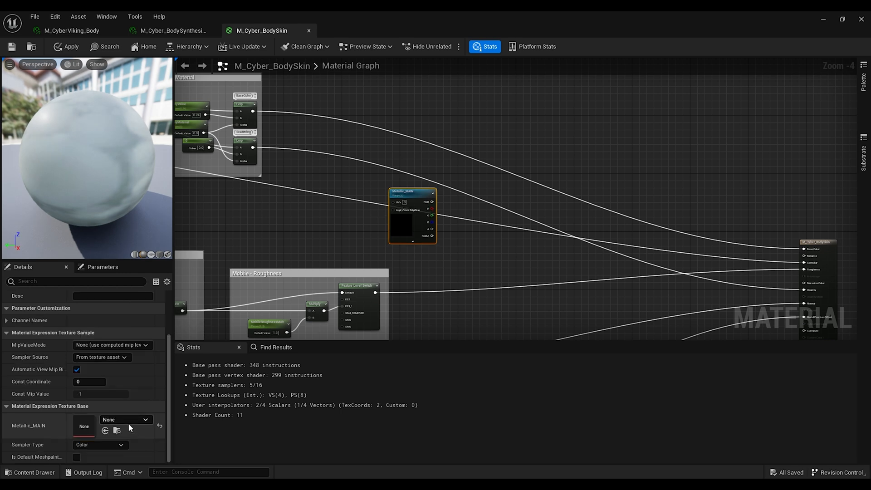
Step: Set the Metallic_MAIN parameter's default texture to DefaultTexture_LinearColor
{"action": "left_click", "coordinate": [127, 420]}
{"action": "type", "text": "def"}
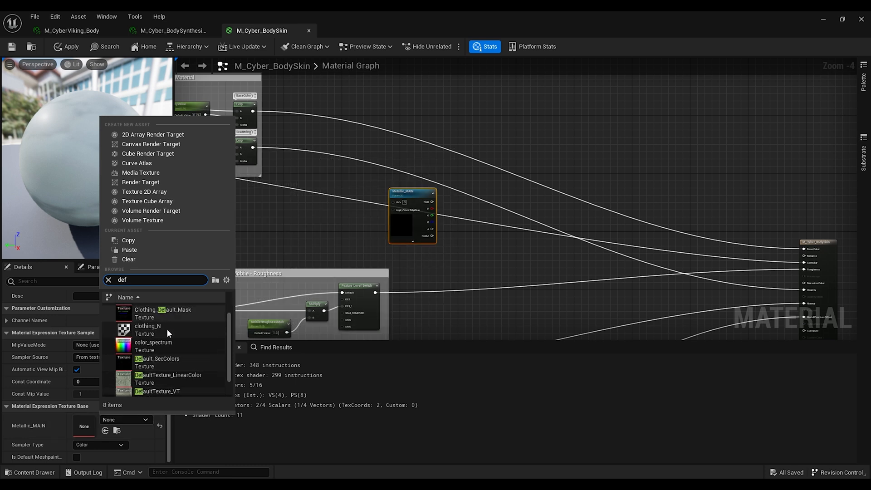
{"action": "scroll", "coordinate": [153, 355], "scroll_direction": "down", "scroll_amount": 1}
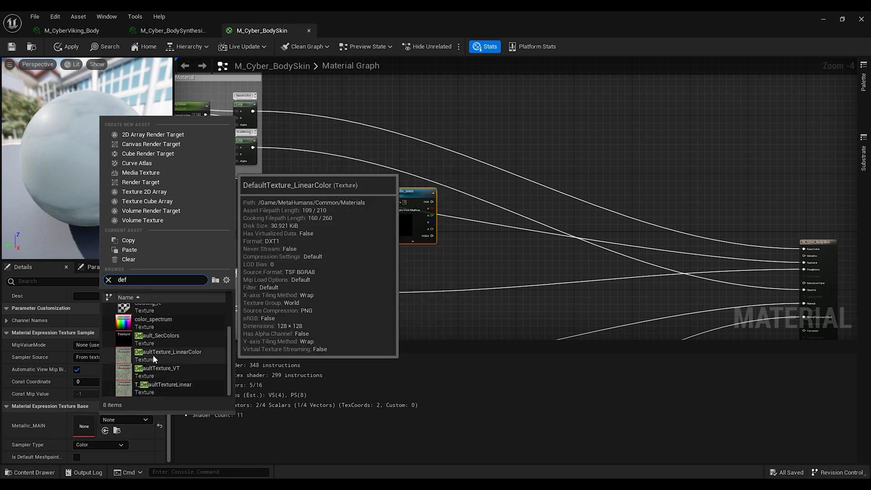
{"action": "left_click", "coordinate": [154, 355]}
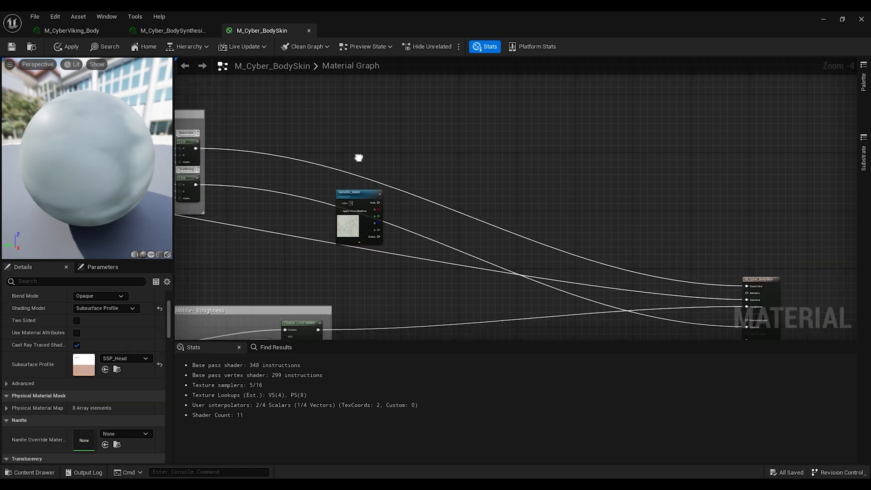
Step: Add a scalar constant above the metallic texture and convert it into a parameter named Metallic_Itensity
{"action": "right_click_drag", "start_coordinate": [361, 157], "coordinate": [359, 154]}
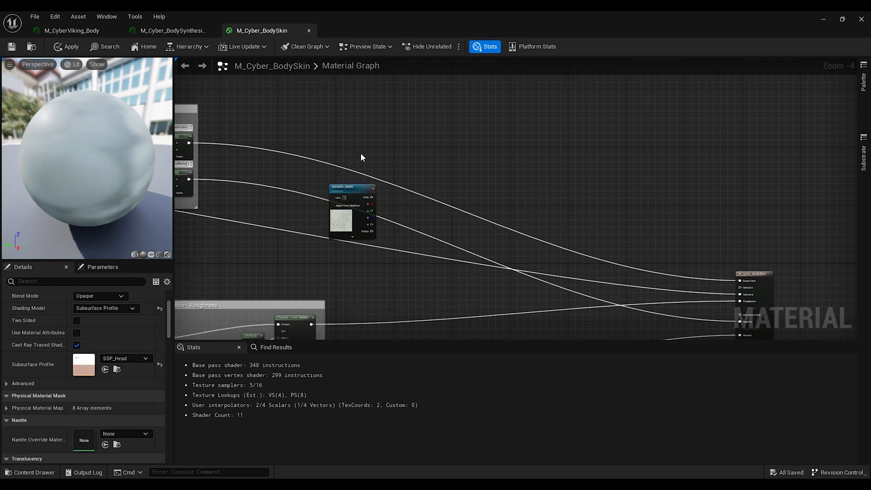
{"action": "key", "text": "1"}
{"action": "left_click", "coordinate": [366, 146]}
{"action": "left_click_drag", "start_coordinate": [381, 150], "coordinate": [360, 167]}
{"action": "right_click", "coordinate": [353, 162]}
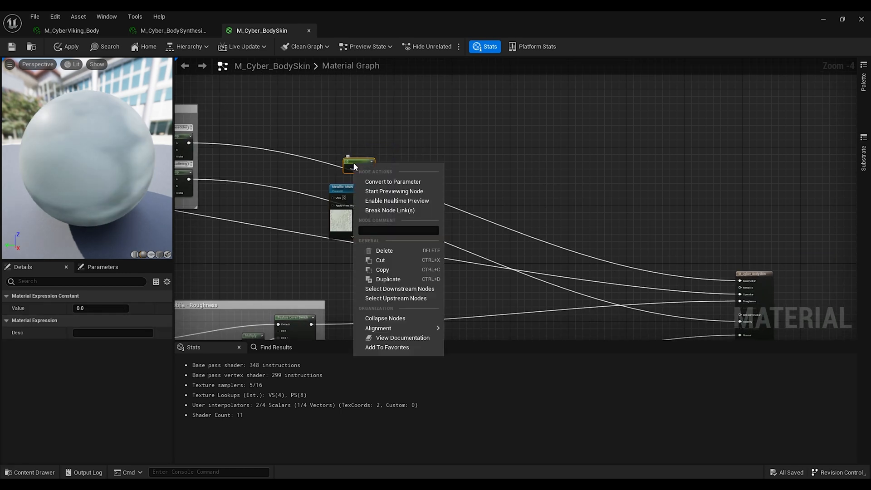
{"action": "left_click", "coordinate": [394, 181]}
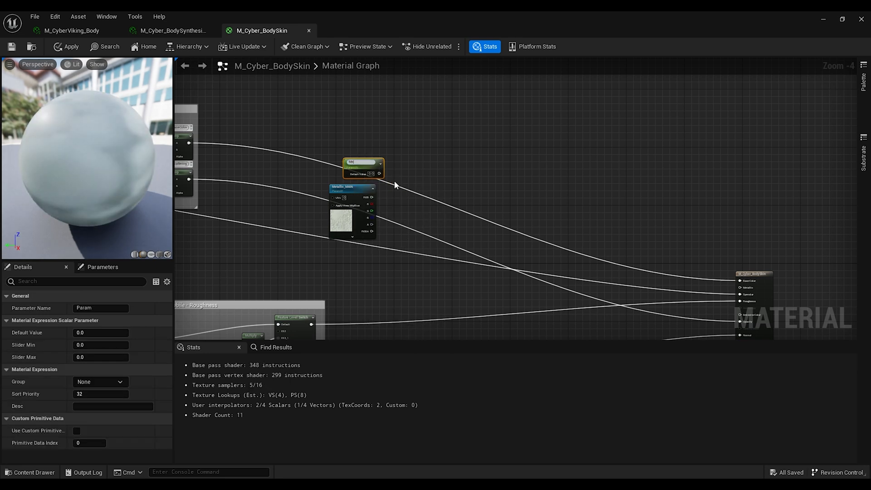
{"action": "type", "text": "Metallic_Itensity"}
{"action": "key", "text": "Return"}
Step: Multiply the Metallic_MAIN texture by Metallic_Itensity and wire the result into the material's Metallic input
{"action": "key", "text": "m"}
{"action": "left_click", "coordinate": [422, 178]}
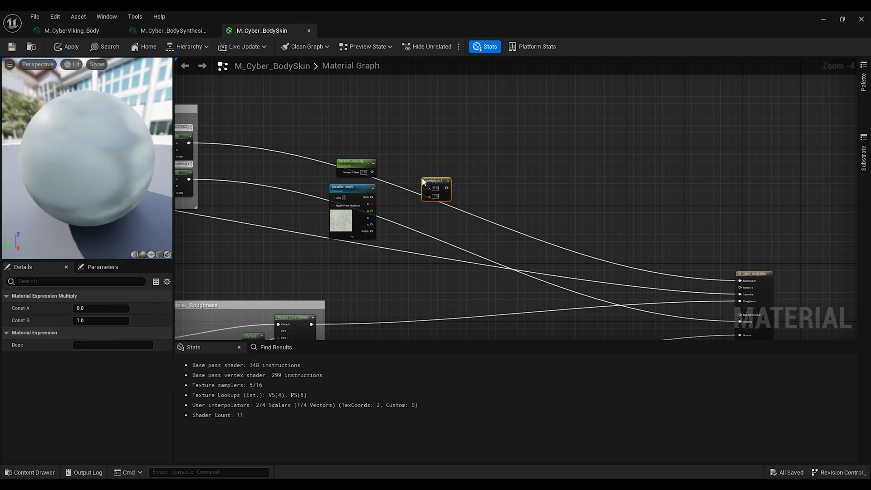
{"action": "left_click_drag", "start_coordinate": [372, 172], "coordinate": [426, 188]}
{"action": "left_click_drag", "start_coordinate": [372, 197], "coordinate": [426, 191]}
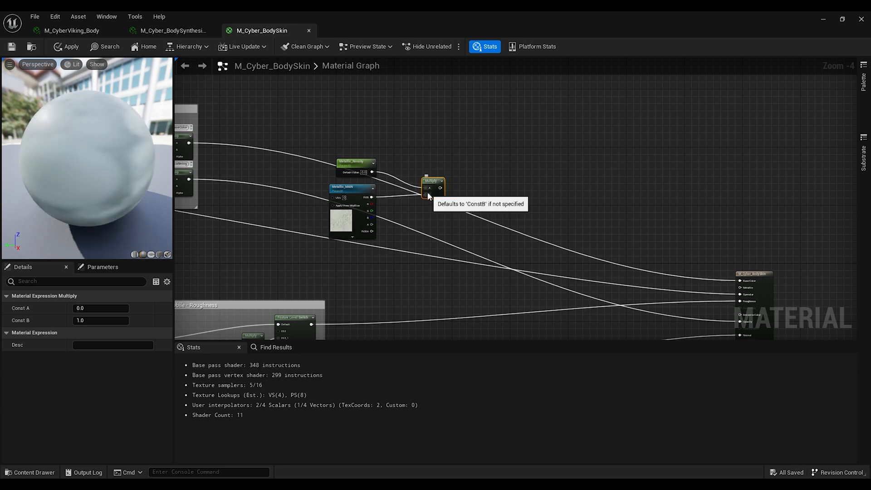
{"action": "right_click_drag", "start_coordinate": [426, 191], "coordinate": [421, 171]}
{"action": "left_click_drag", "start_coordinate": [435, 168], "coordinate": [735, 268]}
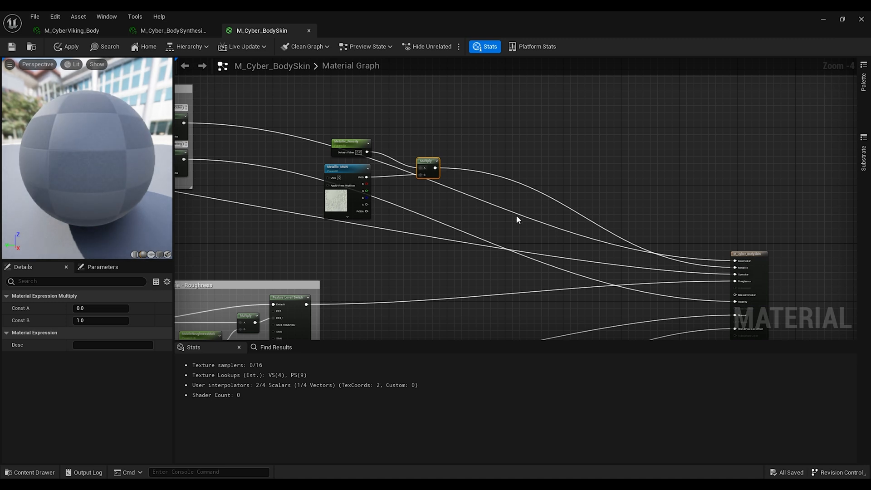
{"action": "left_click", "coordinate": [350, 142]}
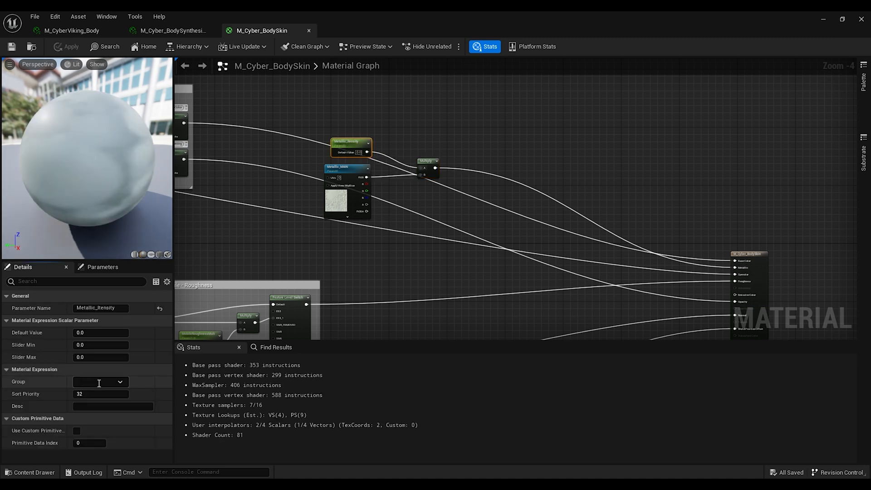
{"action": "left_click", "coordinate": [341, 168]}
{"action": "left_click", "coordinate": [119, 332]}
{"action": "left_click", "coordinate": [83, 355]}
Step: Add a TextureSample node below the roughness group and convert it into a parameter named Emissive_MAIN
{"action": "right_click", "coordinate": [360, 292]}
{"action": "type", "text": "texture"}
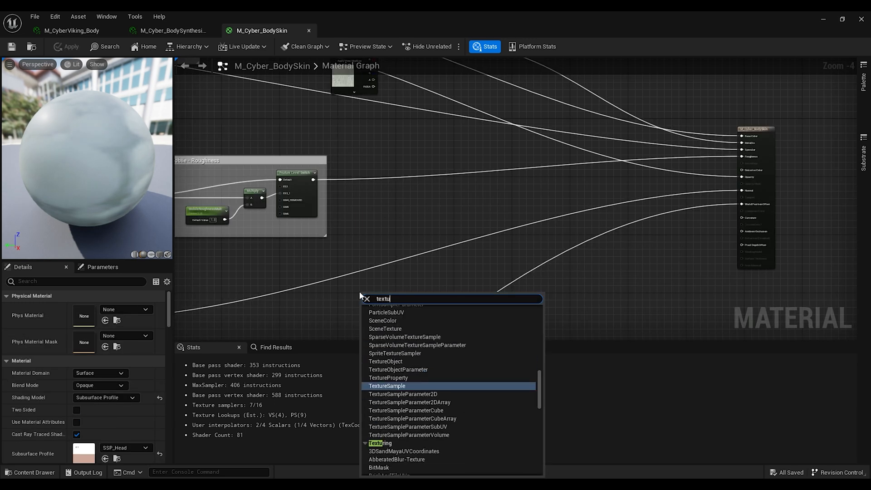
{"action": "left_click", "coordinate": [427, 369]}
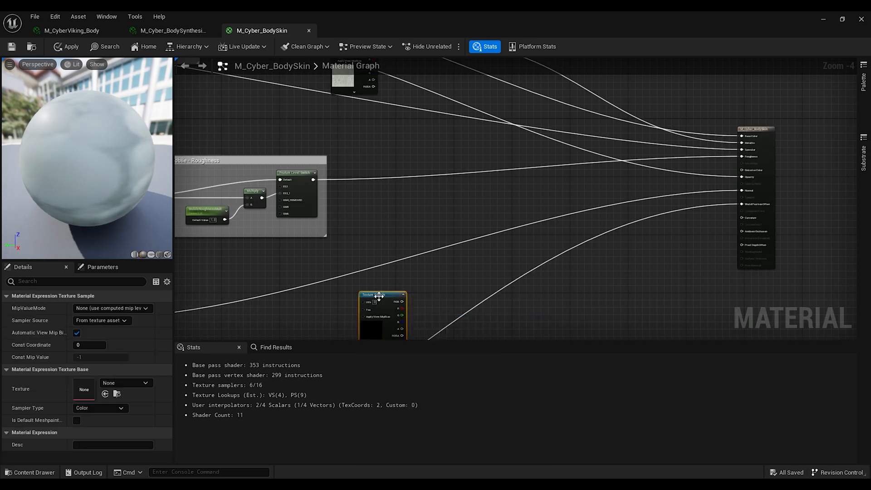
{"action": "left_click_drag", "start_coordinate": [373, 287], "coordinate": [363, 280]}
{"action": "right_click", "coordinate": [363, 281]}
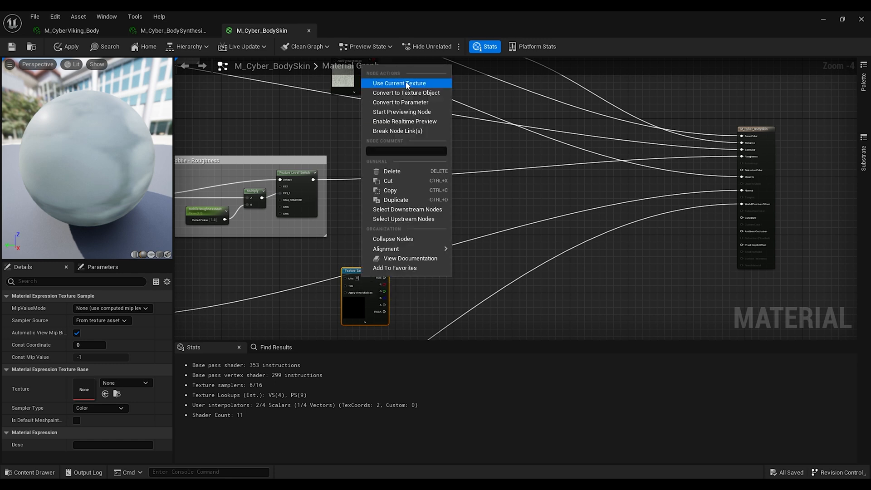
{"action": "left_click", "coordinate": [402, 102]}
{"action": "type", "text": "Emissive_MAIN"}
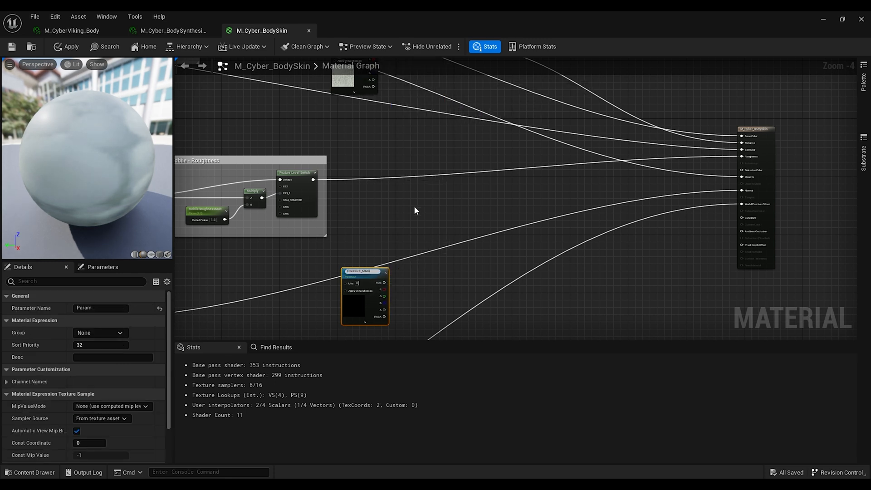
{"action": "key", "text": "Return"}
Step: Set the Emissive_MAIN parameter's default texture to DefaultTexture_LinearColor
{"action": "scroll", "coordinate": [82, 408], "scroll_direction": "down", "scroll_amount": 3}
{"action": "left_click", "coordinate": [125, 420]}
{"action": "type", "text": "def"}
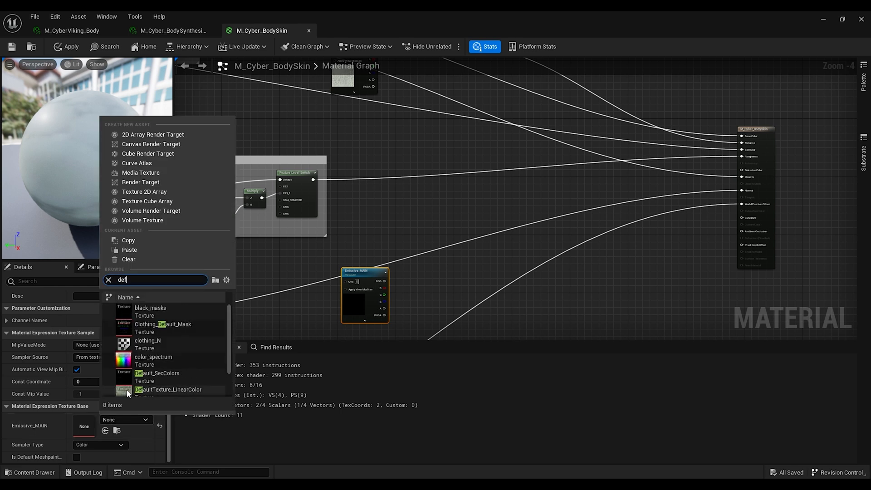
{"action": "scroll", "coordinate": [169, 363], "scroll_direction": "down", "scroll_amount": 3}
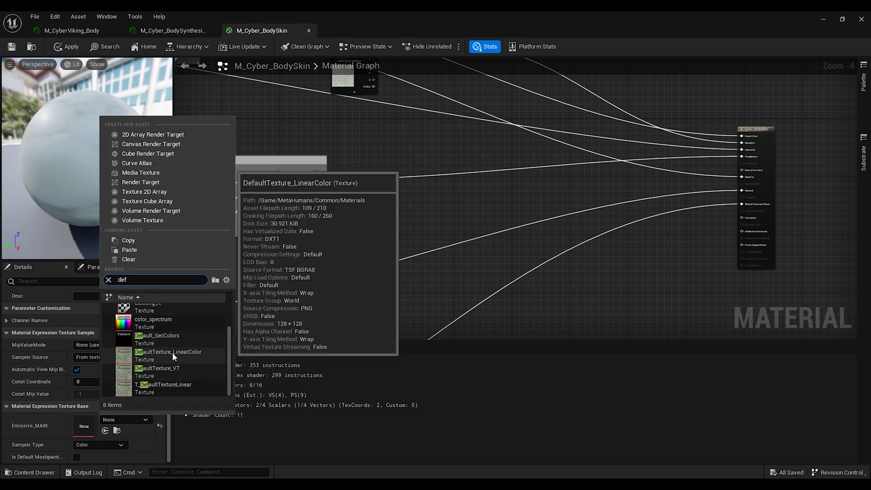
{"action": "left_click", "coordinate": [172, 352]}
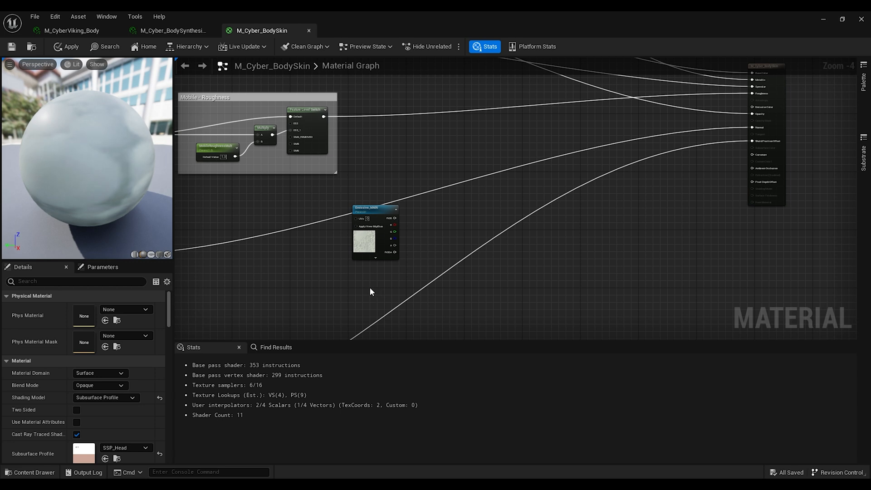
Step: Add a vector parameter named Emissive_Color below Emissive_MAIN and set its default colour to white
{"action": "key", "text": "4"}
{"action": "left_click", "coordinate": [369, 286]}
{"action": "left_click_drag", "start_coordinate": [381, 293], "coordinate": [378, 271]}
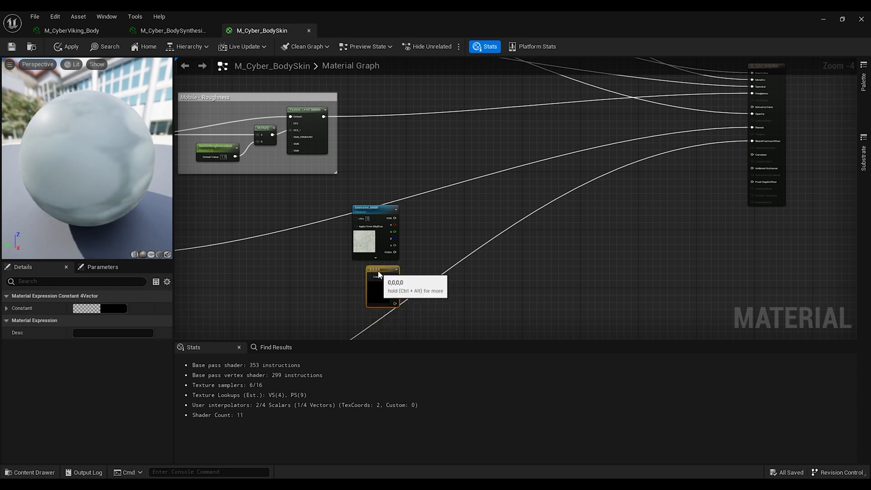
{"action": "right_click", "coordinate": [379, 272]}
{"action": "left_click", "coordinate": [417, 291]}
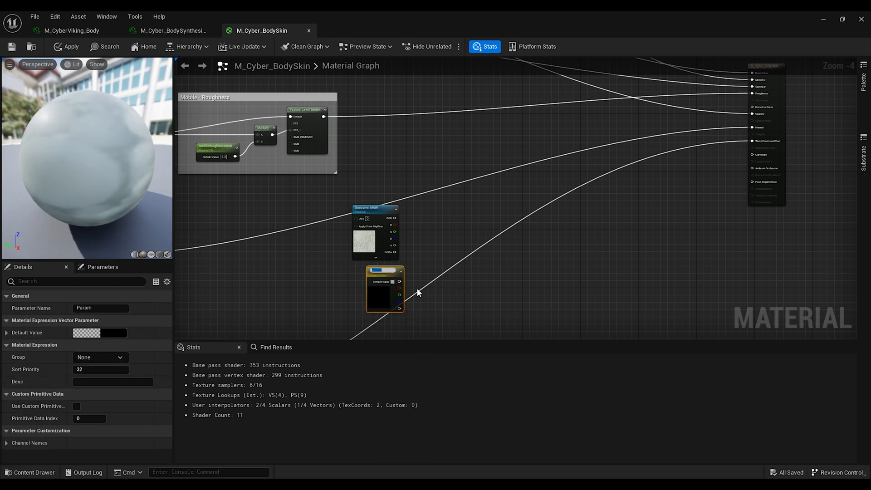
{"action": "type", "text": "Emissive_Color"}
{"action": "key", "text": "Return"}
{"action": "double_click", "coordinate": [372, 287]}
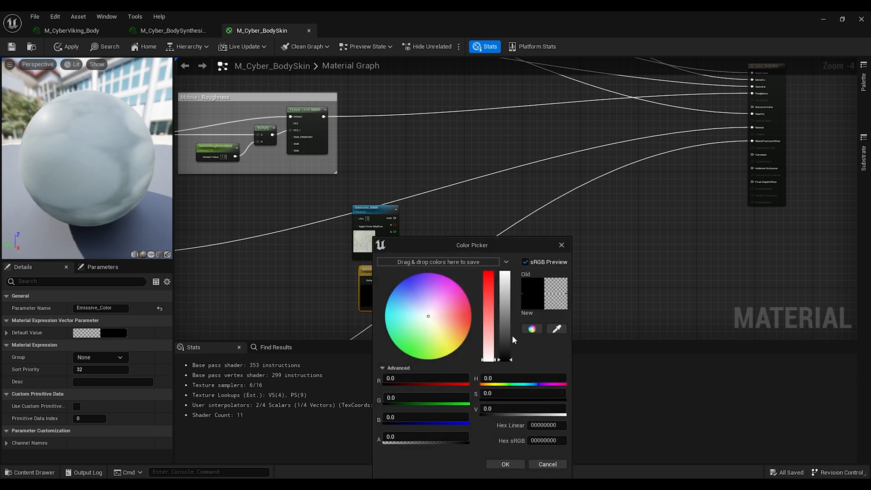
{"action": "left_click_drag", "start_coordinate": [503, 337], "coordinate": [505, 271]}
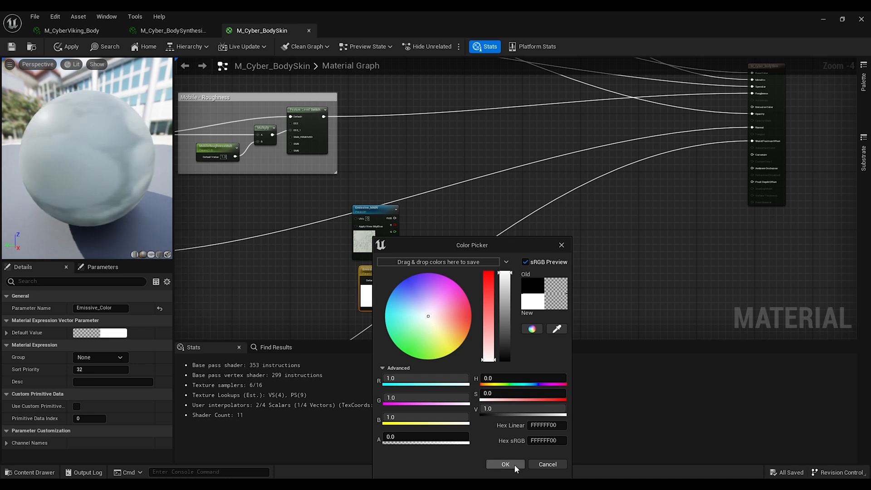
{"action": "left_click", "coordinate": [515, 464]}
Step: Add a Multiply node combining the Emissive_MAIN texture with Emissive_Color
{"action": "left_click", "coordinate": [415, 249]}
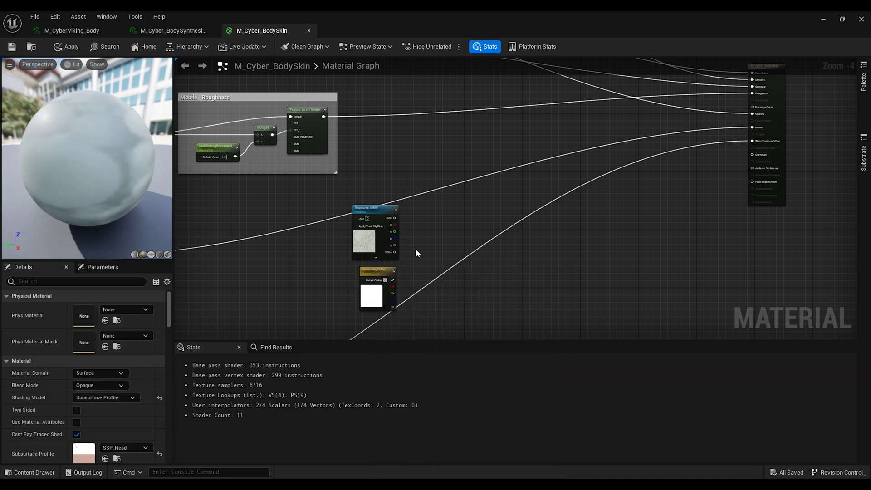
{"action": "left_click", "coordinate": [437, 238]}
{"action": "left_click_drag", "start_coordinate": [395, 218], "coordinate": [440, 249]}
{"action": "left_click_drag", "start_coordinate": [393, 280], "coordinate": [440, 256]}
{"action": "right_click_drag", "start_coordinate": [491, 248], "coordinate": [437, 220]}
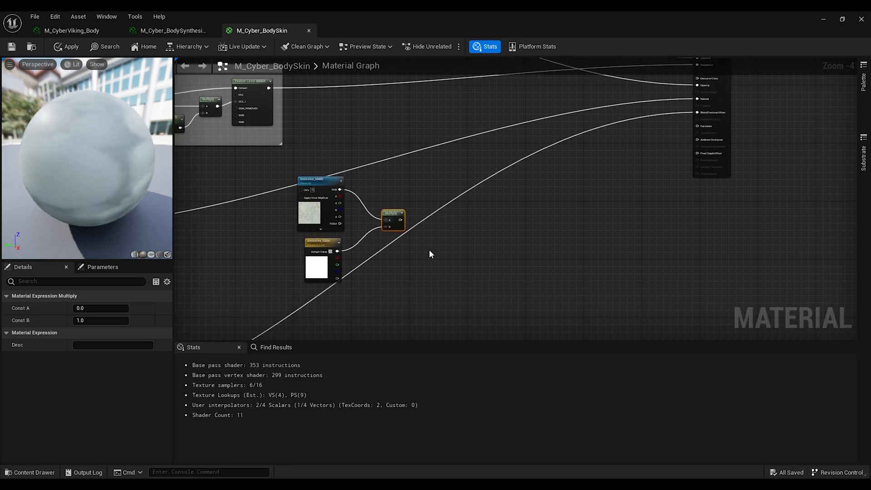
Step: Add a scalar parameter named Emissive_Itensity beside the emissive nodes
{"action": "left_click", "coordinate": [385, 263]}
{"action": "right_click", "coordinate": [400, 268]}
{"action": "left_click", "coordinate": [445, 284]}
{"action": "type", "text": "Emi"}
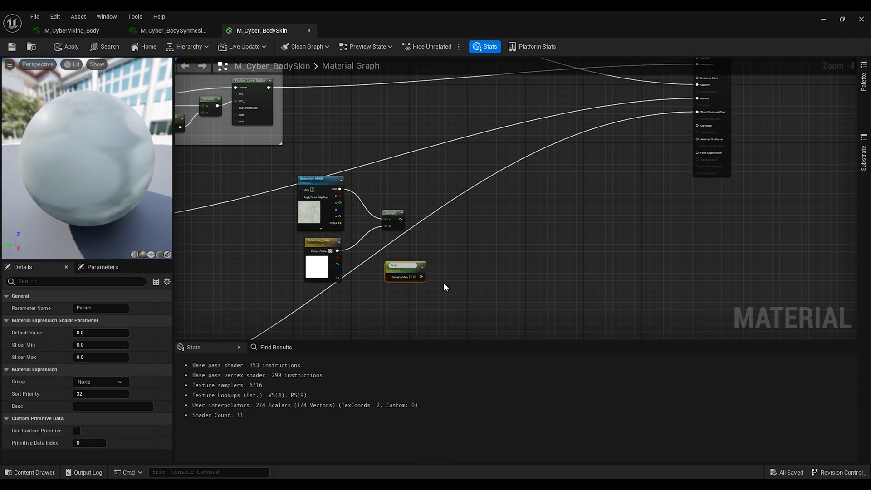
{"action": "type", "text": "ssive_Intensity"}
{"action": "left_click", "coordinate": [461, 239]}
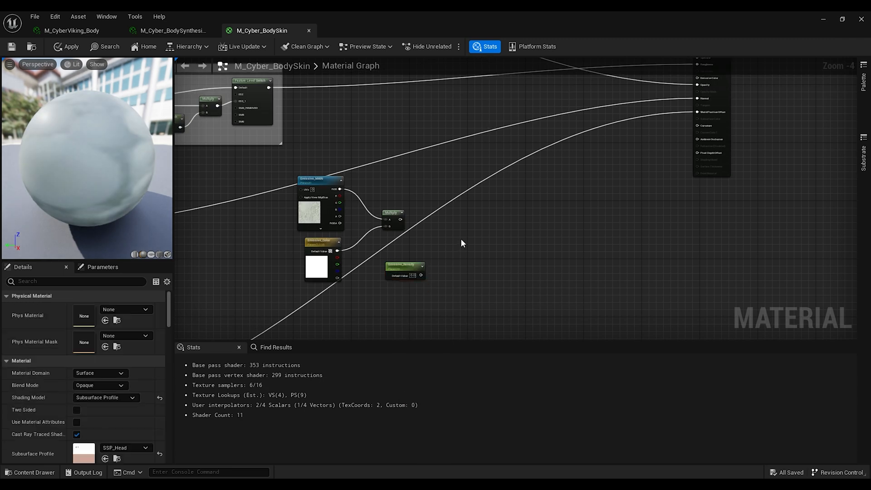
Step: Multiply the emissive colour product by Emissive_Itensity and wire the result into the material's Emissive Color input
{"action": "left_click", "coordinate": [439, 236]}
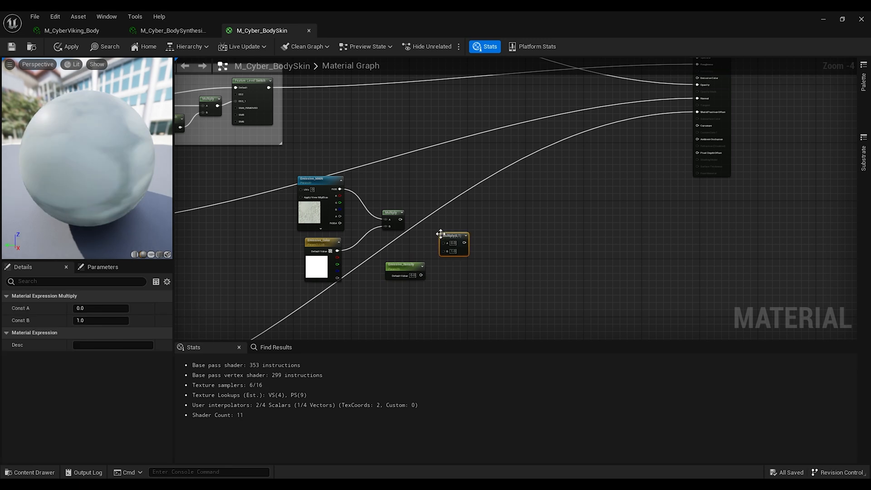
{"action": "left_click_drag", "start_coordinate": [400, 219], "coordinate": [443, 244]}
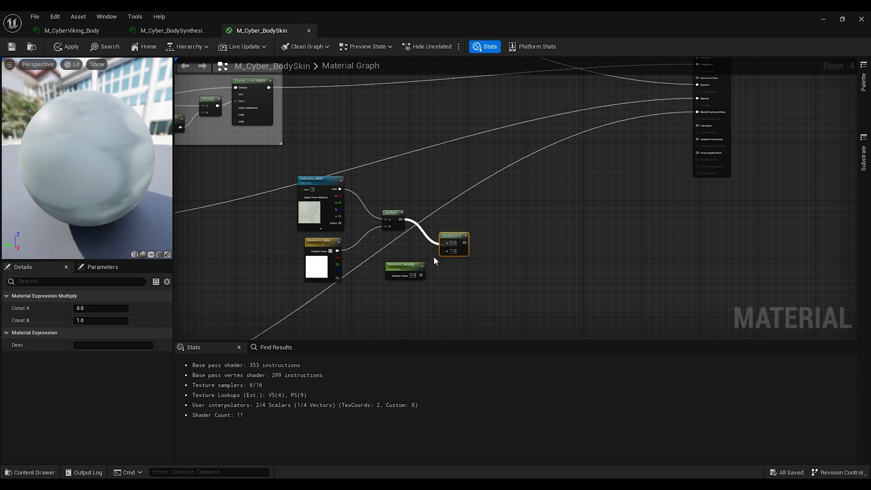
{"action": "left_click_drag", "start_coordinate": [421, 275], "coordinate": [443, 251]}
{"action": "right_click_drag", "start_coordinate": [482, 221], "coordinate": [439, 307]}
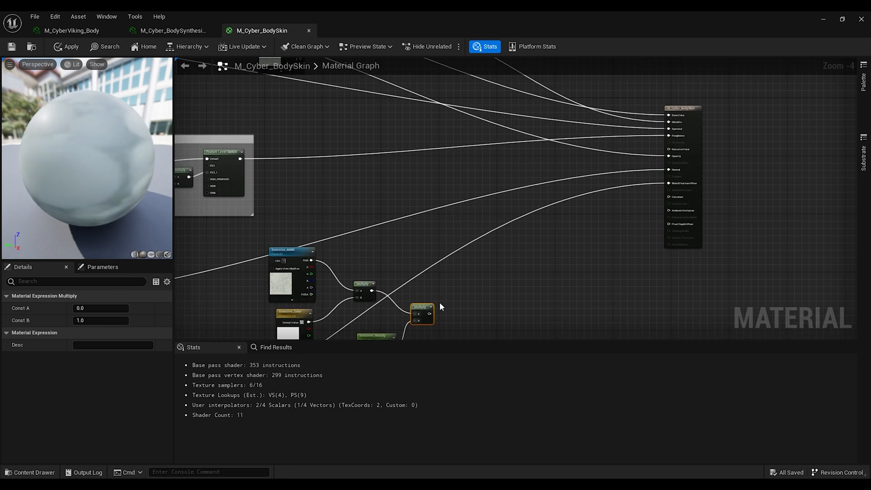
{"action": "left_click_drag", "start_coordinate": [430, 313], "coordinate": [668, 154]}
Step: Wrap the metallic texture, intensity and multiply nodes in a comment named Metallic
{"action": "right_click_drag", "start_coordinate": [453, 89], "coordinate": [551, 219]}
{"action": "left_click_drag", "start_coordinate": [335, 109], "coordinate": [513, 222]}
{"action": "type", "text": "cMetallic"}
{"action": "left_click", "coordinate": [439, 274]}
Step: Wrap the emissive texture, colour, intensity and multiply nodes in a comment named Emissive
{"action": "right_click_drag", "start_coordinate": [440, 274], "coordinate": [415, 77]}
{"action": "left_click_drag", "start_coordinate": [323, 168], "coordinate": [552, 328]}
{"action": "type", "text": "cEmissive"}
{"action": "left_click", "coordinate": [535, 293]}
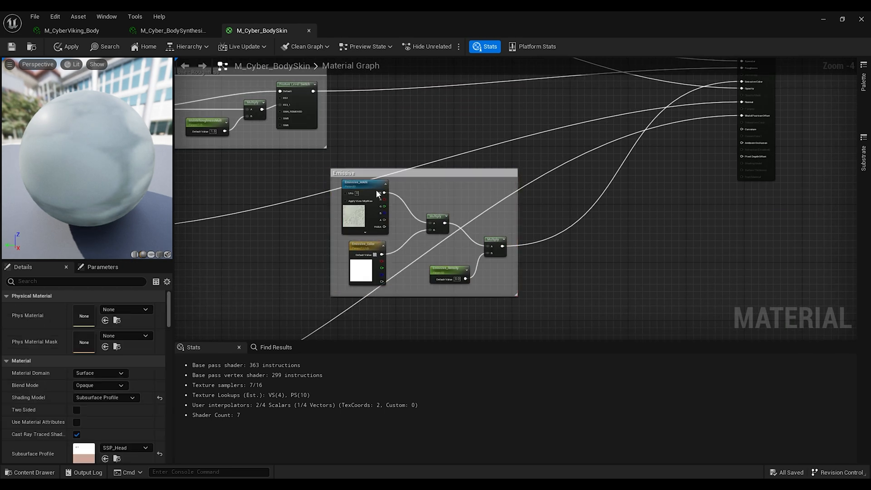
Step: Assign the emissive parameters to the Emissive parameter group and save the material
{"action": "left_click", "coordinate": [364, 183]}
{"action": "left_click", "coordinate": [366, 256]}
{"action": "left_click", "coordinate": [103, 357]}
{"action": "left_click", "coordinate": [93, 387]}
{"action": "left_click", "coordinate": [450, 270]}
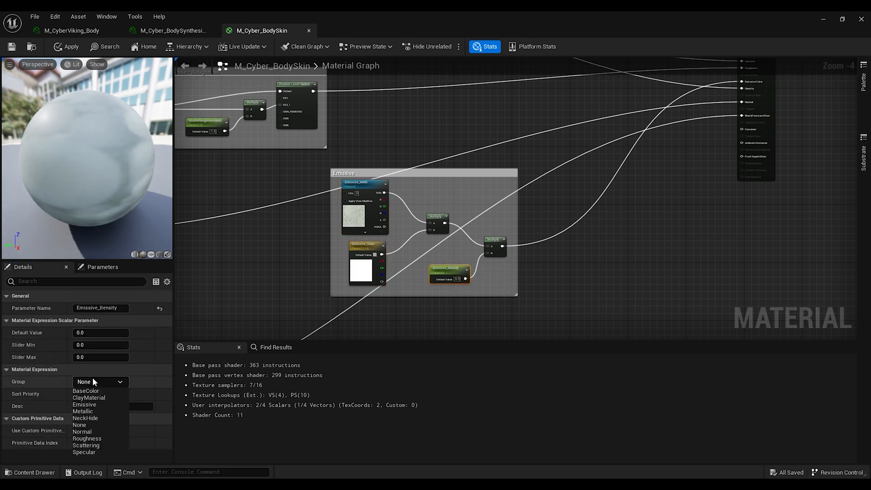
{"action": "left_click", "coordinate": [93, 382]}
{"action": "left_click", "coordinate": [93, 412]}
{"action": "key", "text": "ctrl+s"}
Step: Add a Lerp node near the material output and wire the roughness Feature Level Switch output into its A input
{"action": "right_click_drag", "start_coordinate": [630, 172], "coordinate": [611, 331]}
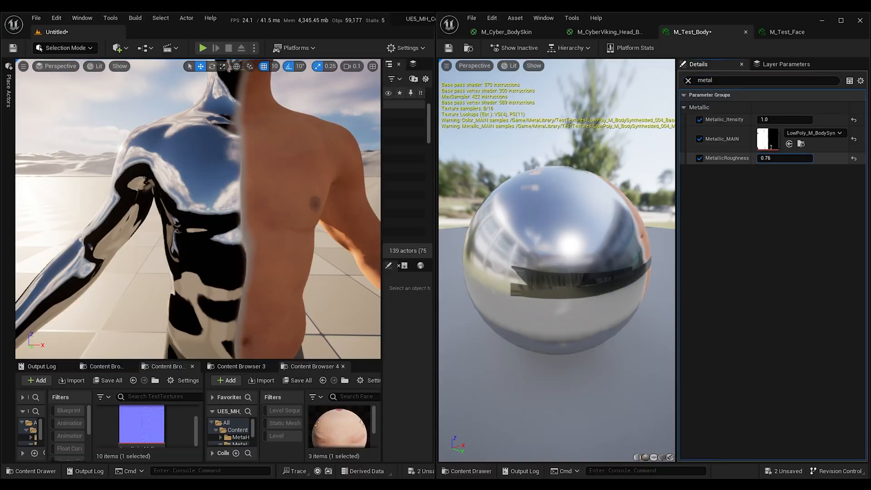
{"action": "left_click_drag", "start_coordinate": [772, 158], "coordinate": [812, 158]}
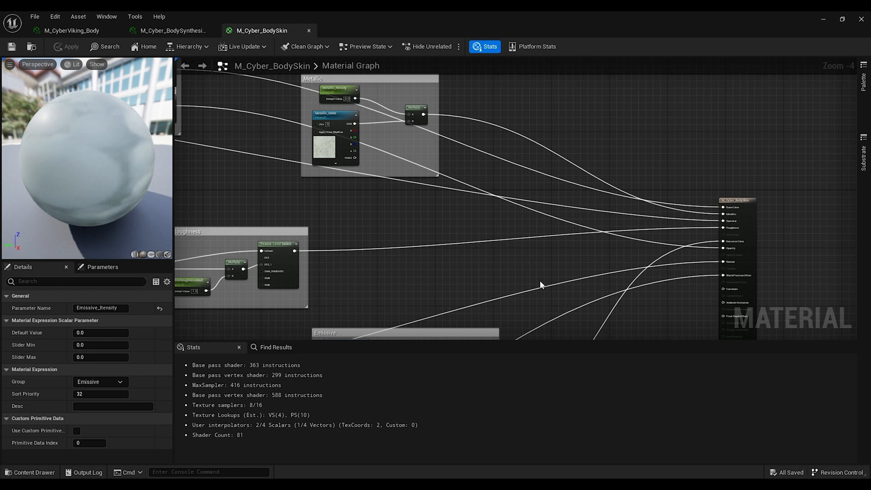
{"action": "left_click", "coordinate": [540, 281]}
{"action": "right_click_drag", "start_coordinate": [564, 239], "coordinate": [524, 219]}
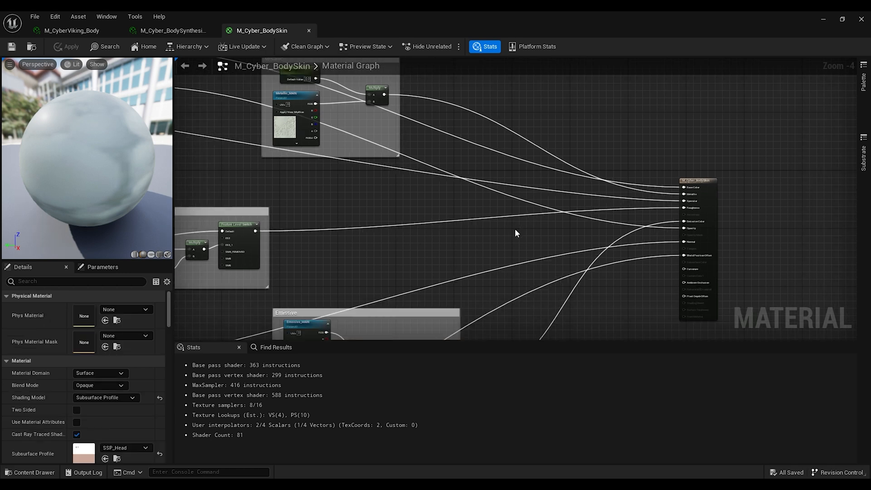
{"action": "key", "text": "l"}
{"action": "left_click", "coordinate": [515, 229]}
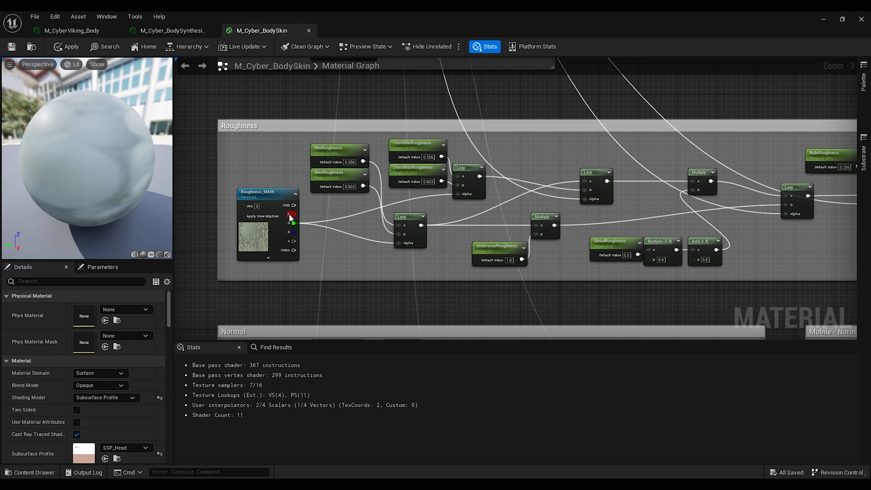
{"action": "left_click_drag", "start_coordinate": [290, 217], "coordinate": [641, 192]}
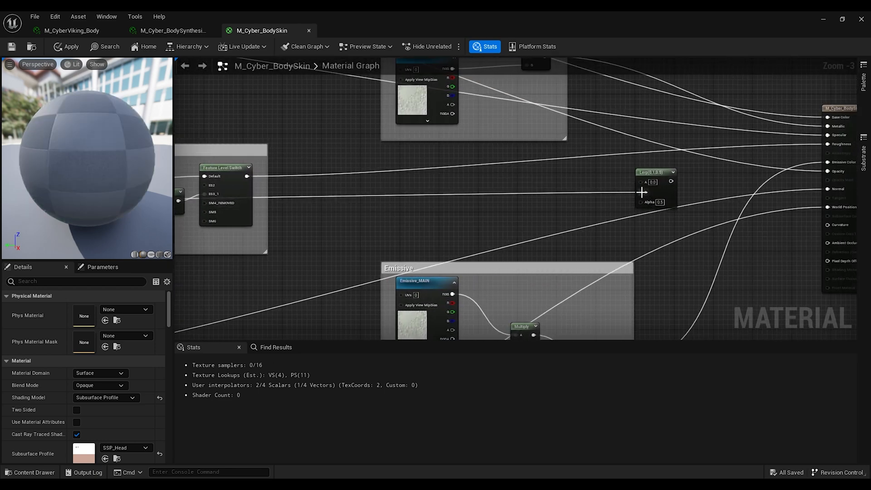
{"action": "right_click_drag", "start_coordinate": [222, 217], "coordinate": [273, 206]}
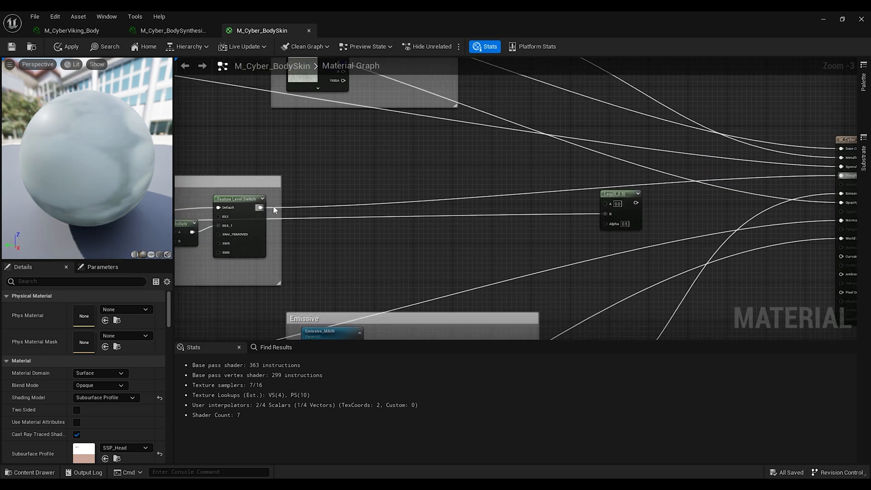
{"action": "left_click_drag", "start_coordinate": [261, 207], "coordinate": [606, 204]}
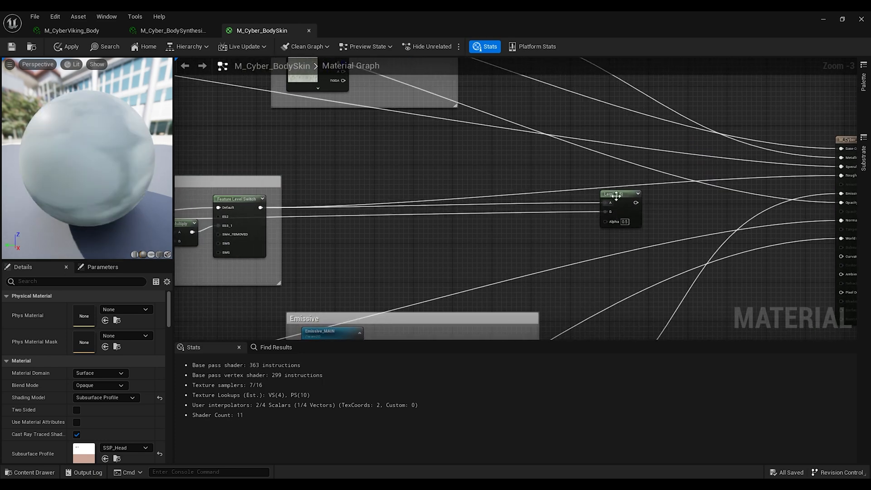
{"action": "left_click", "coordinate": [618, 203]}
Step: Create a MetallicRoughness scalar parameter and a Multiply node combining the metallic texture with it, feeding the roughness Lerp
{"action": "scroll", "coordinate": [406, 271], "scroll_direction": "down", "scroll_amount": 1}
{"action": "left_click", "coordinate": [407, 270]}
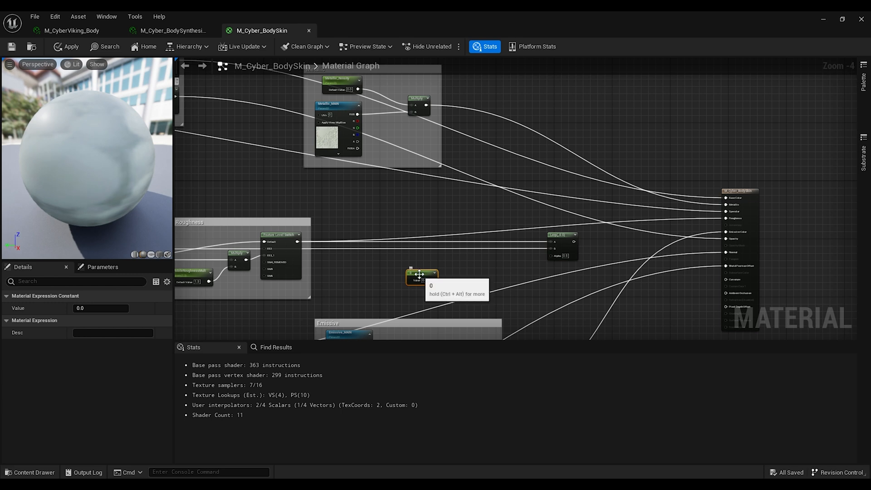
{"action": "right_click", "coordinate": [420, 274]}
{"action": "left_click", "coordinate": [461, 290]}
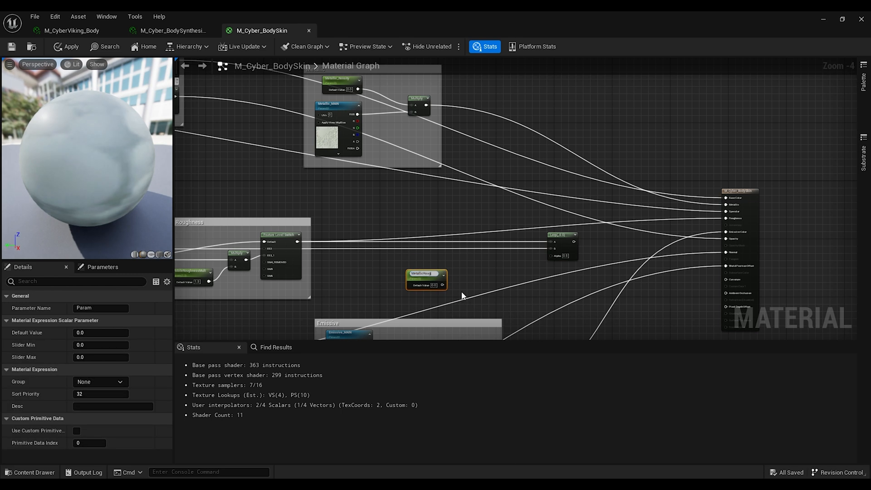
{"action": "left_click", "coordinate": [475, 279]}
{"action": "left_click", "coordinate": [496, 262]}
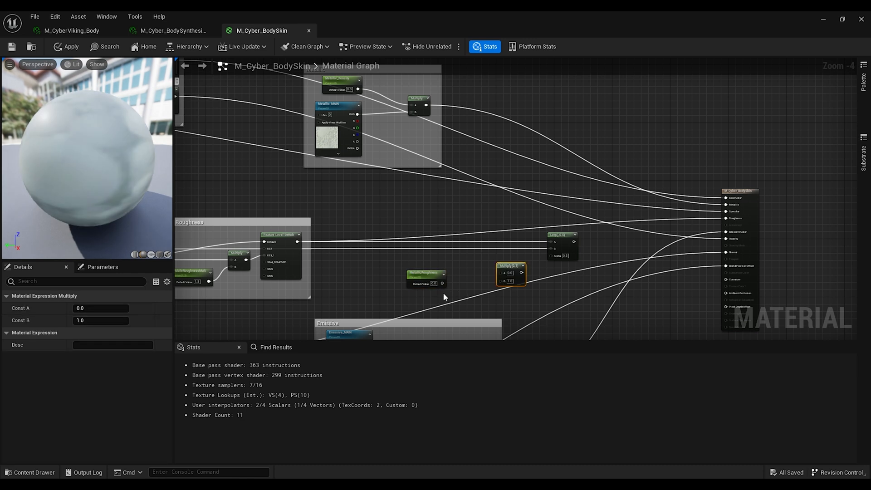
{"action": "left_click_drag", "start_coordinate": [442, 283], "coordinate": [482, 269]}
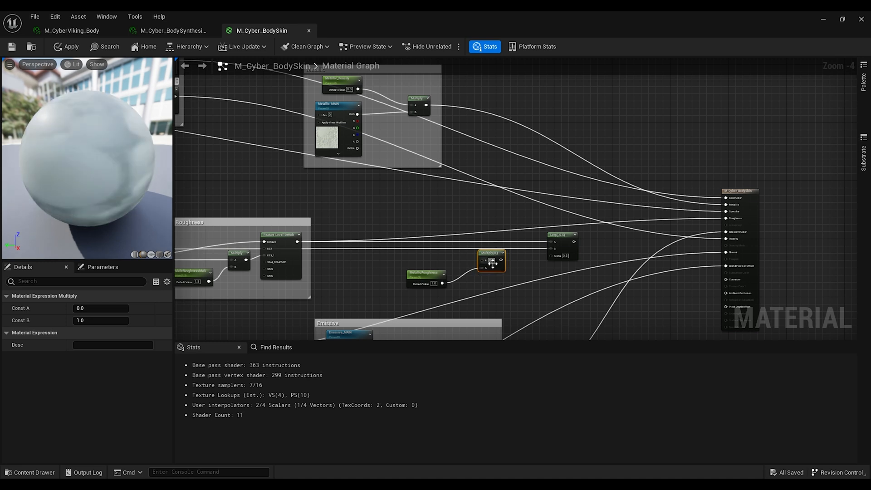
{"action": "left_click_drag", "start_coordinate": [358, 115], "coordinate": [469, 232]}
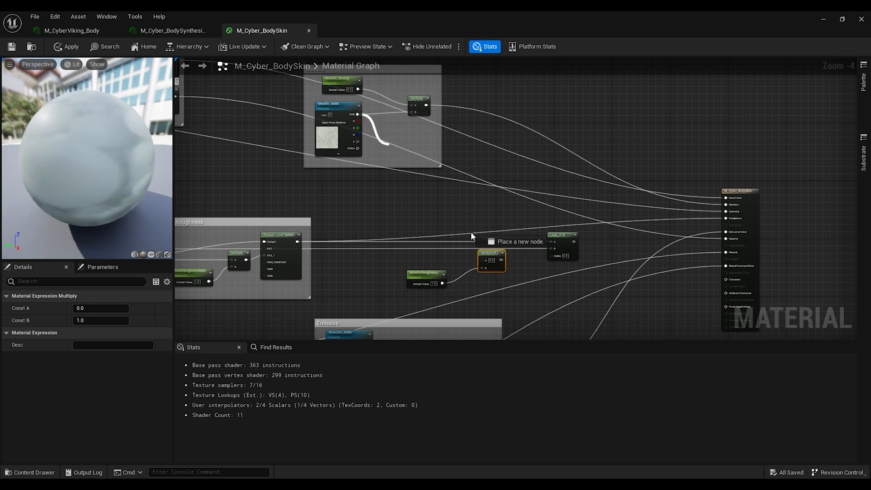
{"action": "left_click_drag", "start_coordinate": [487, 262], "coordinate": [727, 219]}
Step: Wrap the new Lerp, Multiply and parameter nodes in a comment named Roughness
{"action": "left_click", "coordinate": [496, 296]}
{"action": "left_click_drag", "start_coordinate": [559, 261], "coordinate": [584, 282]}
{"action": "type", "text": "cRoughness"}
{"action": "key", "text": "Return"}
Step: Rearrange the comment groups and assign the MetallicRoughness parameter to the Metallic parameter group
{"action": "scroll", "coordinate": [499, 237], "scroll_direction": "down", "scroll_amount": 2}
{"action": "scroll", "coordinate": [496, 237], "scroll_direction": "up", "scroll_amount": 1}
{"action": "left_click_drag", "start_coordinate": [419, 277], "coordinate": [479, 267]}
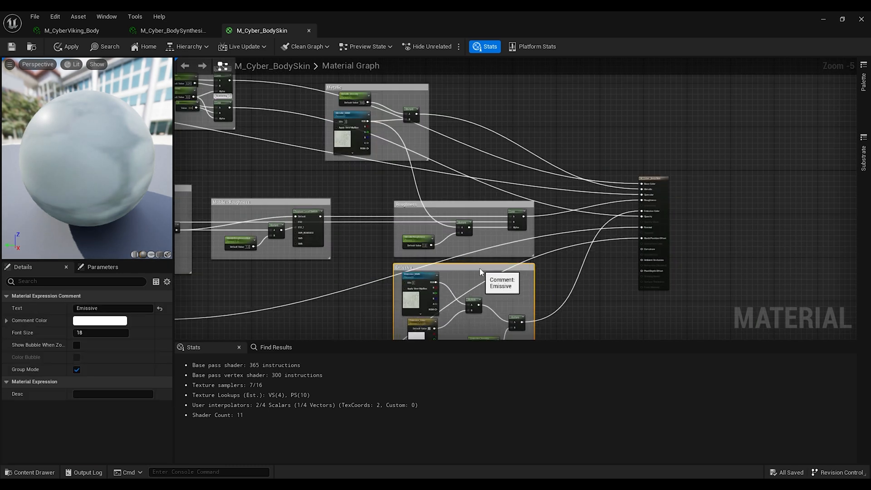
{"action": "left_click_drag", "start_coordinate": [383, 88], "coordinate": [449, 123]}
{"action": "left_click", "coordinate": [526, 150]}
{"action": "scroll", "coordinate": [526, 149], "scroll_direction": "up", "scroll_amount": 1}
{"action": "left_click", "coordinate": [382, 271]}
{"action": "left_click", "coordinate": [121, 382]}
{"action": "left_click", "coordinate": [88, 419]}
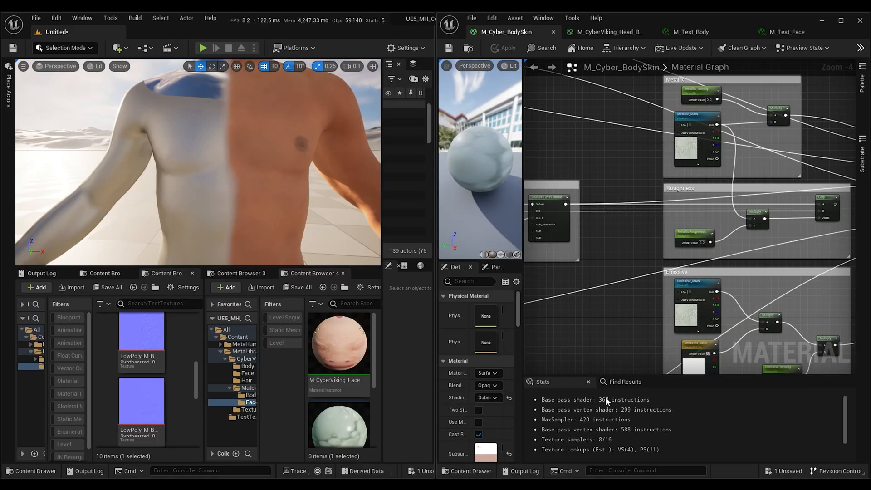
Step: Preview the result on the test body material instance and adjust its MinRoughness value
{"action": "right_click_drag", "start_coordinate": [630, 226], "coordinate": [688, 249]}
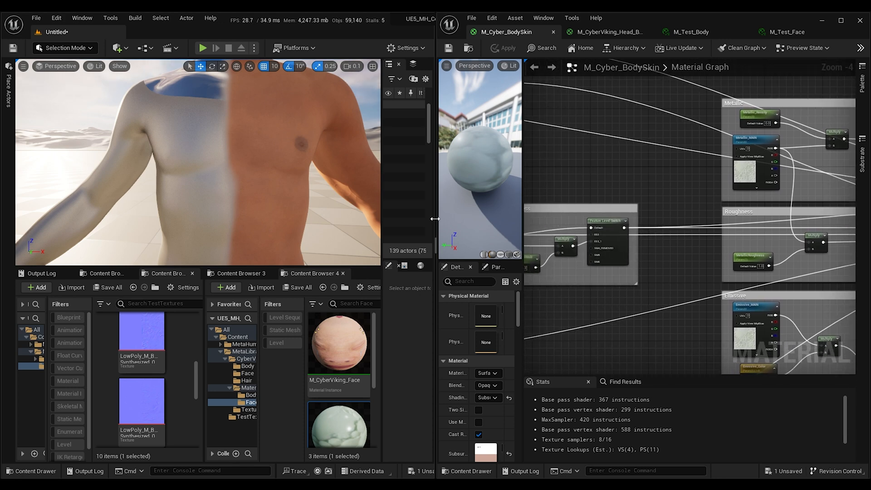
{"action": "right_click_drag", "start_coordinate": [232, 150], "coordinate": [190, 130]}
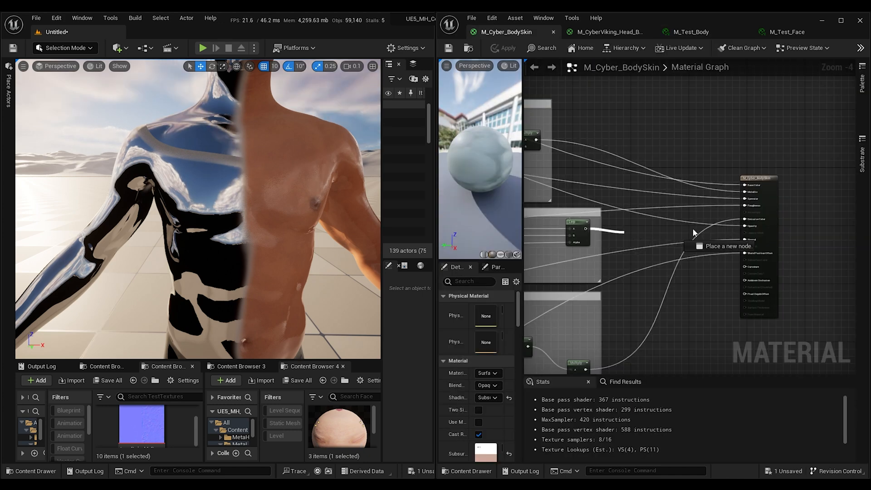
{"action": "left_click_drag", "start_coordinate": [697, 230], "coordinate": [748, 208]}
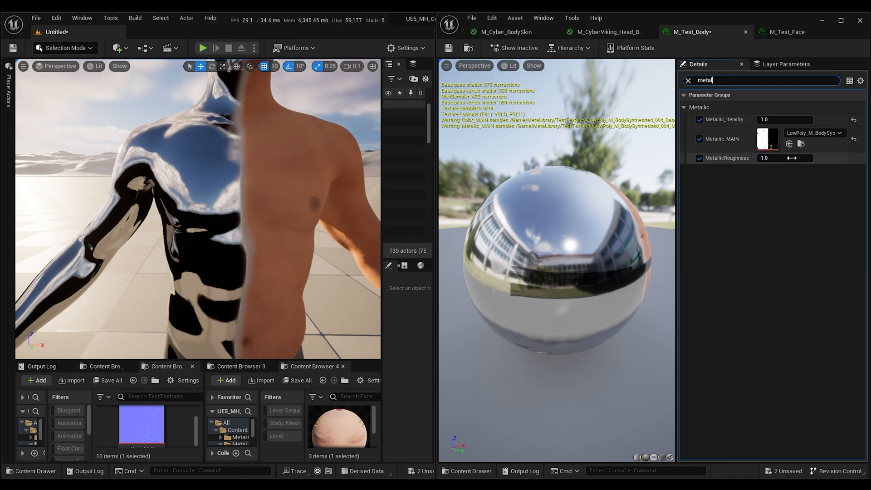
{"action": "left_click_drag", "start_coordinate": [799, 158], "coordinate": [780, 158]}
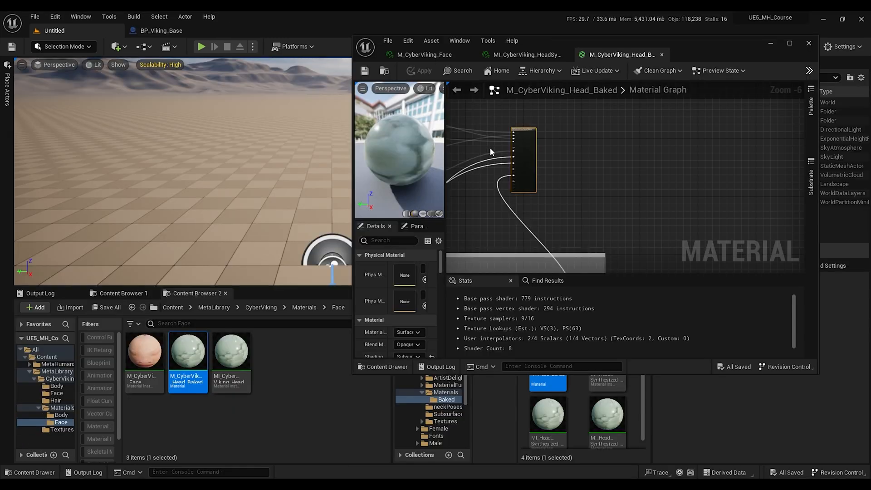
{"action": "scroll", "coordinate": [490, 149], "scroll_direction": "down", "scroll_amount": 1}
{"action": "left_click_drag", "start_coordinate": [521, 130], "coordinate": [781, 129]}
Step: Copy the Metallic, Roughness and Emissive node groups and paste them into the M_CyberViking_Head_Baked material graph
{"action": "left_click_drag", "start_coordinate": [340, 113], "coordinate": [478, 311]}
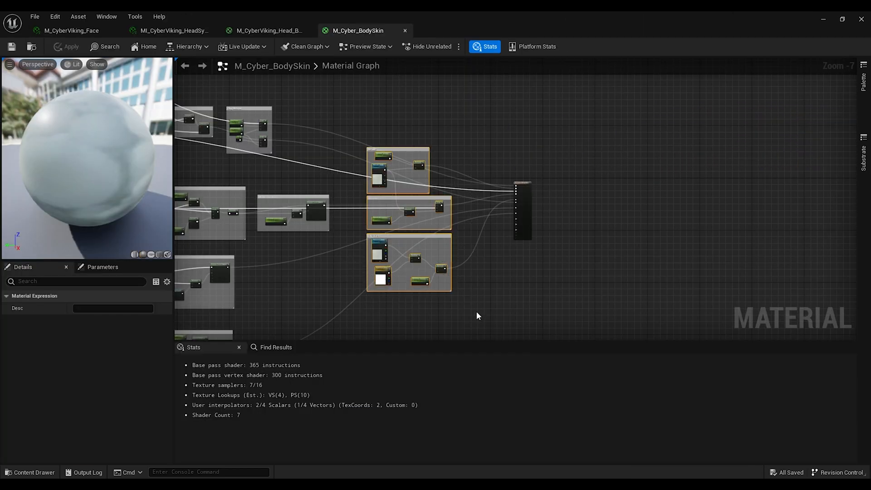
{"action": "left_click", "coordinate": [283, 30]}
{"action": "scroll", "coordinate": [440, 190], "scroll_direction": "down", "scroll_amount": 2}
{"action": "right_click_drag", "start_coordinate": [439, 190], "coordinate": [449, 248]}
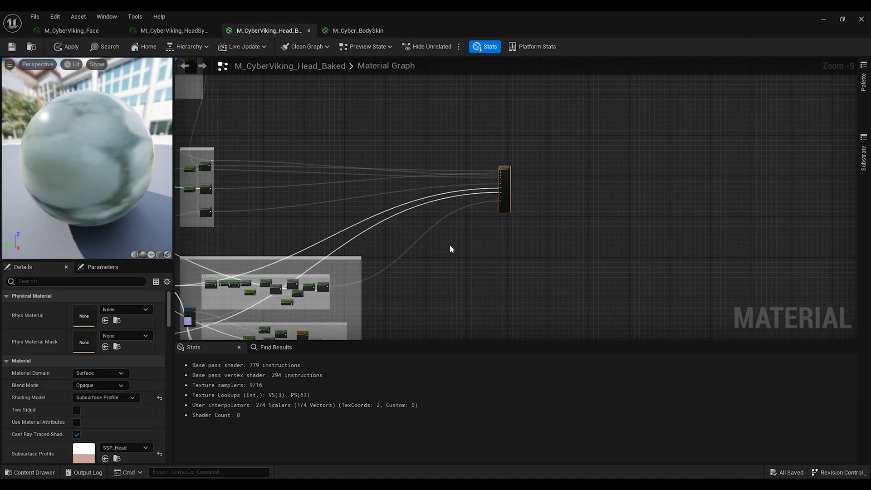
{"action": "key", "text": "ctrl+v"}
{"action": "left_click_drag", "start_coordinate": [459, 197], "coordinate": [421, 148]}
{"action": "left_click", "coordinate": [497, 144]}
{"action": "scroll", "coordinate": [497, 144], "scroll_direction": "up", "scroll_amount": 6}
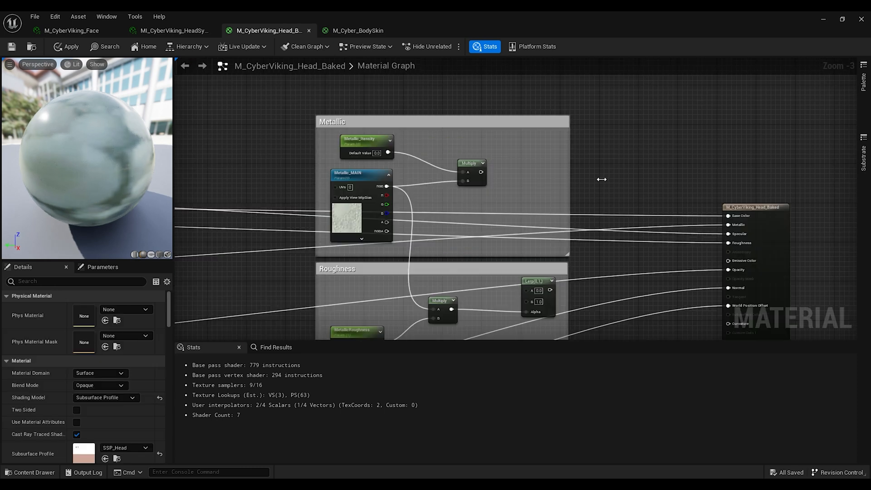
Step: Insert a Lerp in the Metallic group, driven by Metallic_MAIN, between the metallic Multiply and the Metallic input
{"action": "left_click", "coordinate": [520, 190]}
{"action": "left_click_drag", "start_coordinate": [536, 194], "coordinate": [536, 150]}
{"action": "left_click_drag", "start_coordinate": [481, 172], "coordinate": [543, 156]}
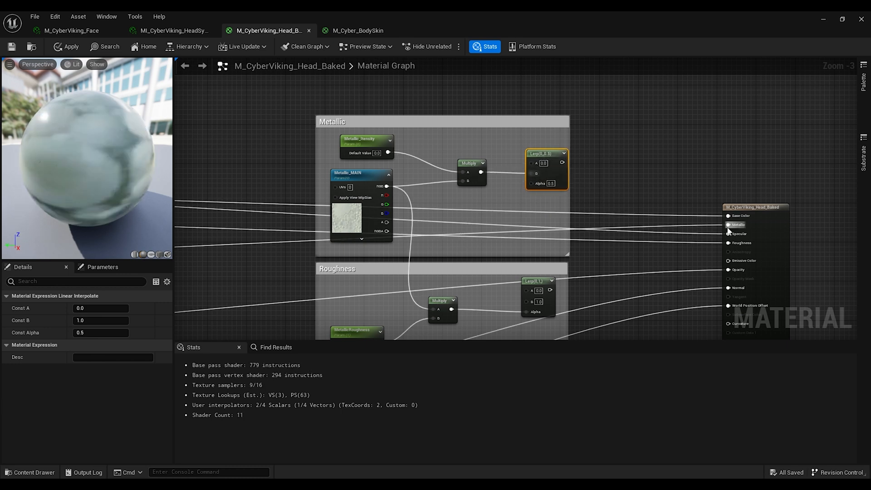
{"action": "left_click_drag", "start_coordinate": [728, 224], "coordinate": [532, 162], "text": "ctrl"}
{"action": "scroll", "coordinate": [385, 213], "scroll_direction": "up", "scroll_amount": 2}
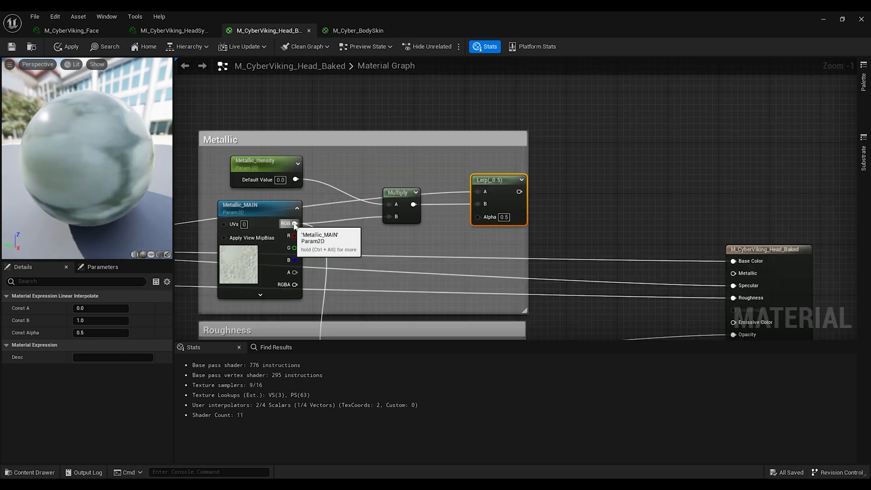
{"action": "left_click_drag", "start_coordinate": [295, 223], "coordinate": [479, 216]}
{"action": "left_click_drag", "start_coordinate": [507, 191], "coordinate": [734, 273]}
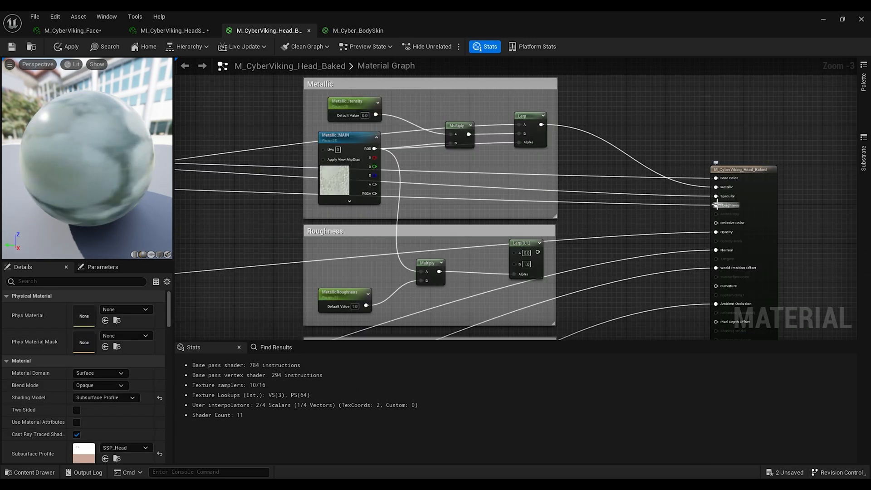
Step: Route the head's existing roughness wire and the metallic roughness Multiply into the pasted roughness Lerp
{"action": "left_click_drag", "start_coordinate": [716, 204], "coordinate": [514, 251], "text": "ctrl"}
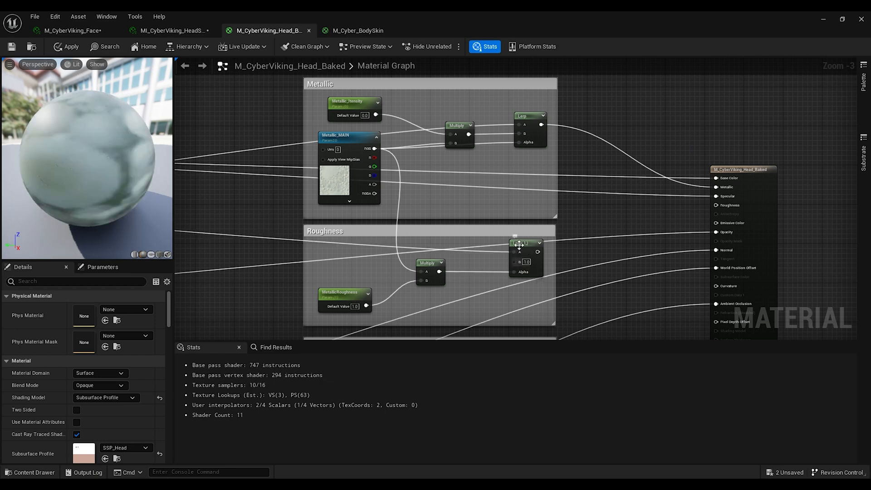
{"action": "right_click_drag", "start_coordinate": [478, 259], "coordinate": [533, 242]}
{"action": "scroll", "coordinate": [533, 242], "scroll_direction": "down", "scroll_amount": 1}
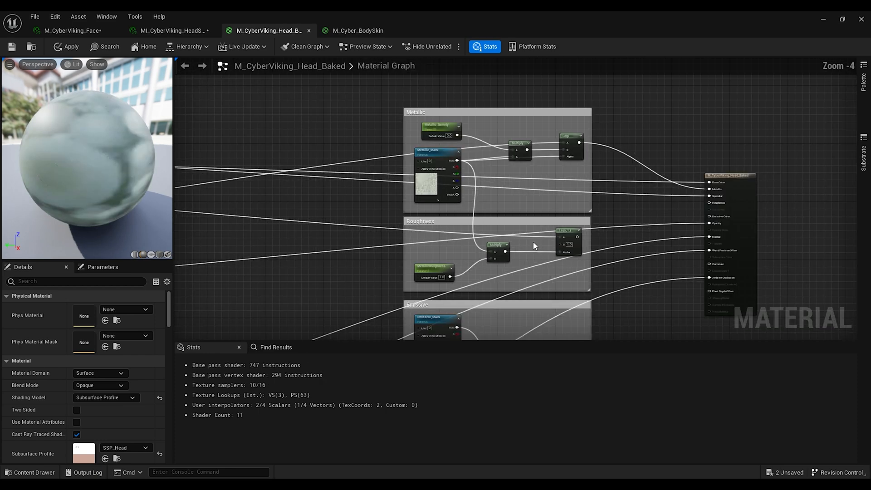
{"action": "scroll", "coordinate": [438, 251], "scroll_direction": "down", "scroll_amount": 5}
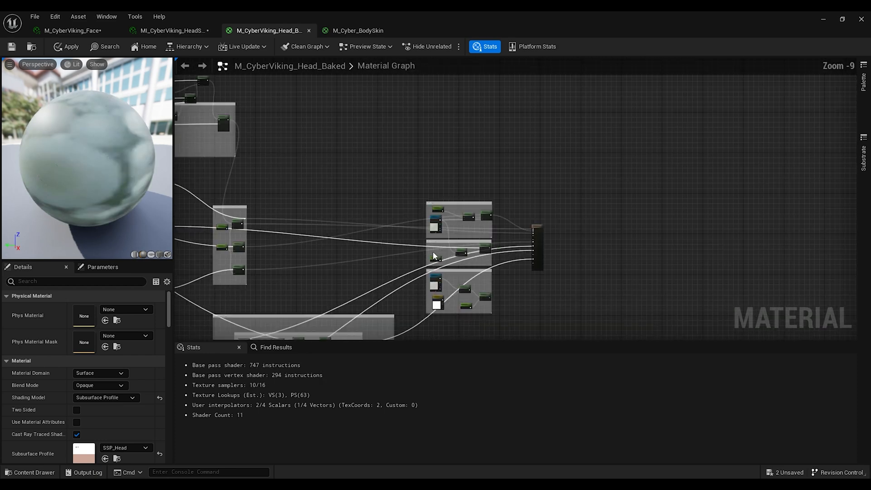
{"action": "right_click_drag", "start_coordinate": [438, 251], "coordinate": [811, 210]}
{"action": "right_click_drag", "start_coordinate": [407, 217], "coordinate": [854, 232]}
{"action": "scroll", "coordinate": [441, 221], "scroll_direction": "up", "scroll_amount": 8}
{"action": "right_click_drag", "start_coordinate": [441, 221], "coordinate": [296, 203]}
{"action": "scroll", "coordinate": [491, 221], "scroll_direction": "down", "scroll_amount": 2}
{"action": "left_click_drag", "start_coordinate": [288, 216], "coordinate": [480, 243]}
{"action": "scroll", "coordinate": [839, 195], "scroll_direction": "down", "scroll_amount": 5}
{"action": "scroll", "coordinate": [848, 200], "scroll_direction": "up", "scroll_amount": 4}
{"action": "scroll", "coordinate": [454, 274], "scroll_direction": "up", "scroll_amount": 2}
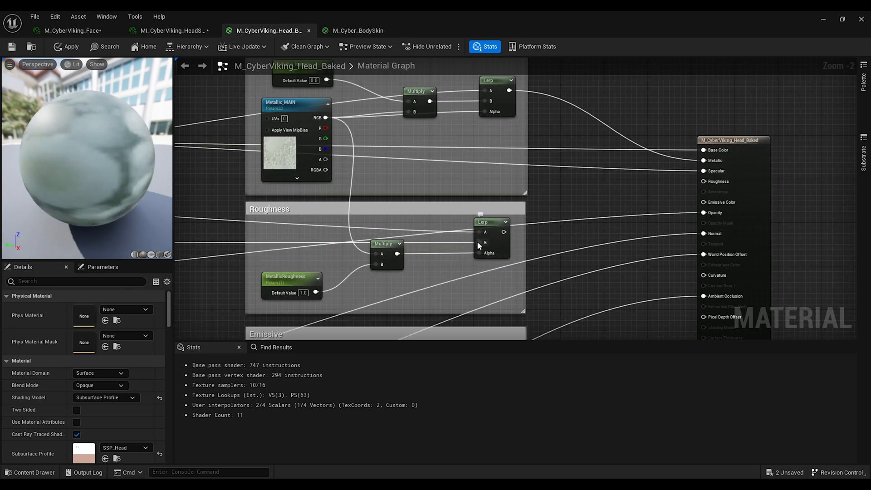
Step: Connect the roughness Lerp to the Roughness input and the emissive Multiply to the Emissive Color input
{"action": "left_click_drag", "start_coordinate": [504, 232], "coordinate": [704, 181]}
{"action": "scroll", "coordinate": [615, 215], "scroll_direction": "down", "scroll_amount": 2}
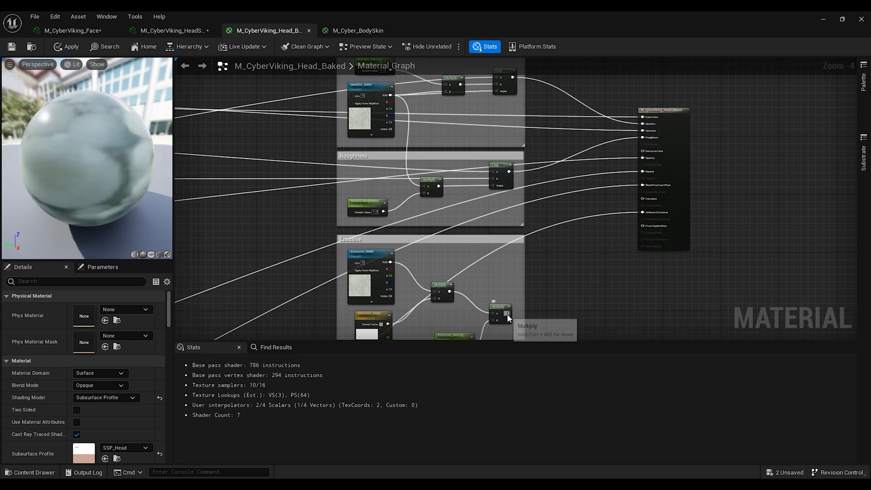
{"action": "left_click_drag", "start_coordinate": [507, 313], "coordinate": [643, 151]}
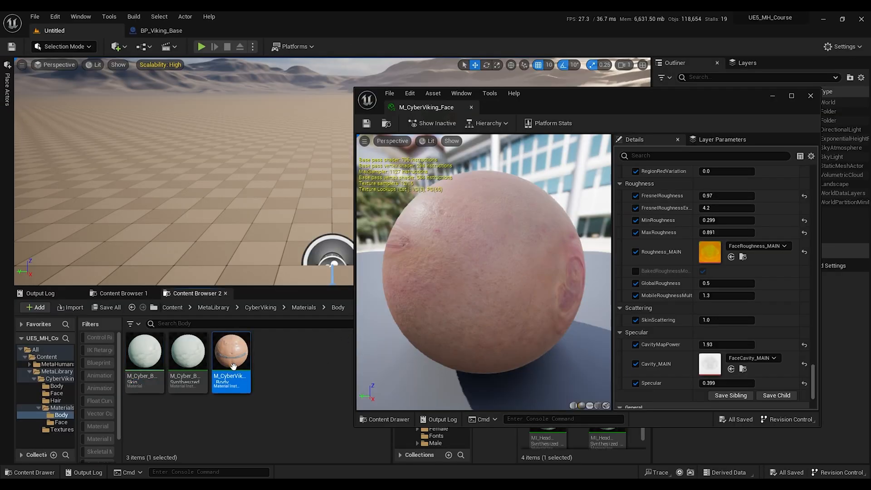
Step: Open the M_CyberViking_Face instance and assign the CyberViking face textures to Color_MAIN, Color_CM1, Color_CM2 and Color_CM3
{"action": "double_click", "coordinate": [232, 358]}
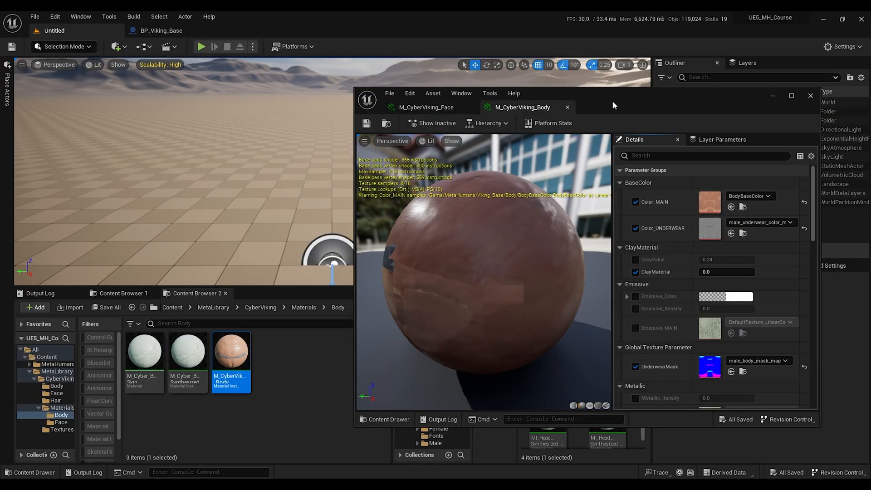
{"action": "left_click_drag", "start_coordinate": [620, 105], "coordinate": [660, 93]}
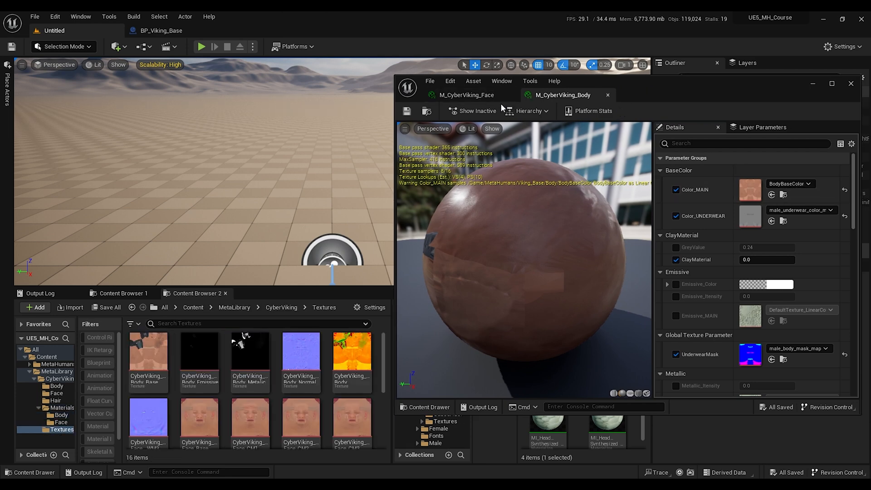
{"action": "left_click", "coordinate": [495, 95]}
{"action": "scroll", "coordinate": [709, 217], "scroll_direction": "down", "scroll_amount": 10}
{"action": "scroll", "coordinate": [709, 216], "scroll_direction": "down", "scroll_amount": 10}
{"action": "scroll", "coordinate": [708, 216], "scroll_direction": "down", "scroll_amount": 1}
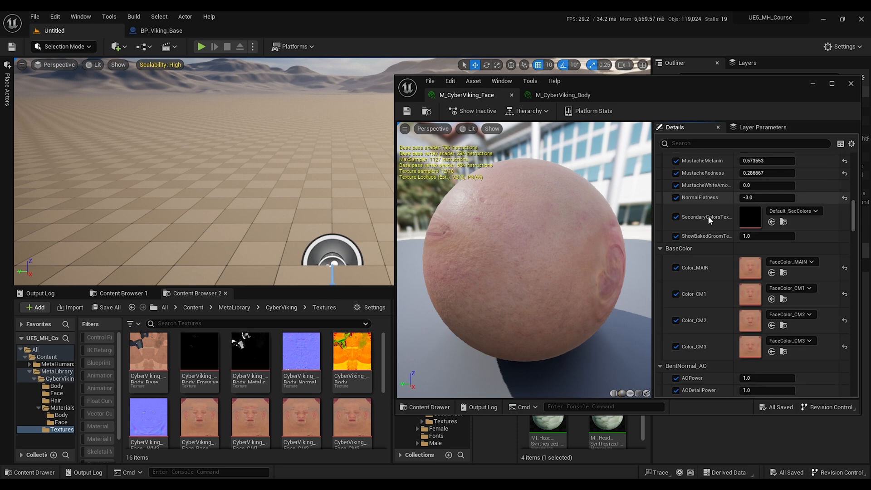
{"action": "left_click_drag", "start_coordinate": [200, 415], "coordinate": [746, 266]}
{"action": "left_click_drag", "start_coordinate": [250, 415], "coordinate": [746, 292]}
{"action": "left_click_drag", "start_coordinate": [300, 415], "coordinate": [749, 319]}
{"action": "left_click_drag", "start_coordinate": [351, 415], "coordinate": [748, 350]}
Step: Enable Emissive_MAIN with the CyberViking_Face_Emissive texture and set Emissive_Itensity to 10
{"action": "scroll", "coordinate": [714, 302], "scroll_direction": "down", "scroll_amount": 3}
{"action": "scroll", "coordinate": [714, 302], "scroll_direction": "down", "scroll_amount": 10}
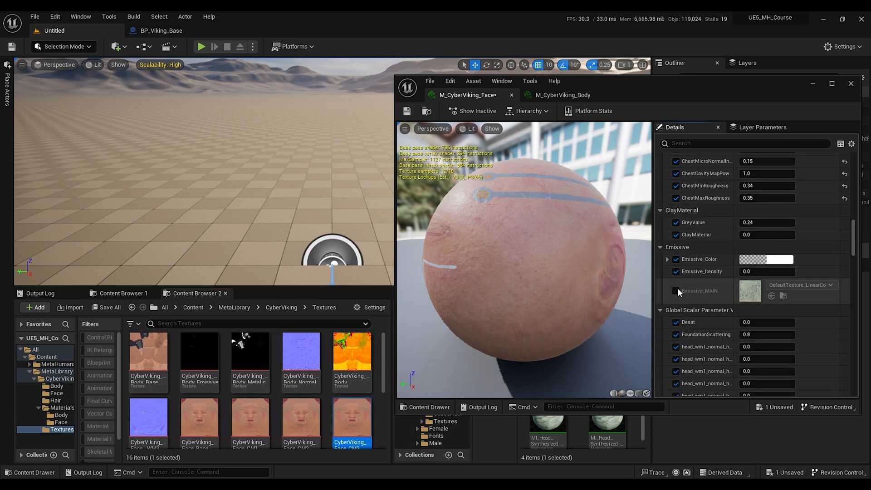
{"action": "left_click", "coordinate": [676, 291]}
{"action": "scroll", "coordinate": [254, 368], "scroll_direction": "down", "scroll_amount": 2}
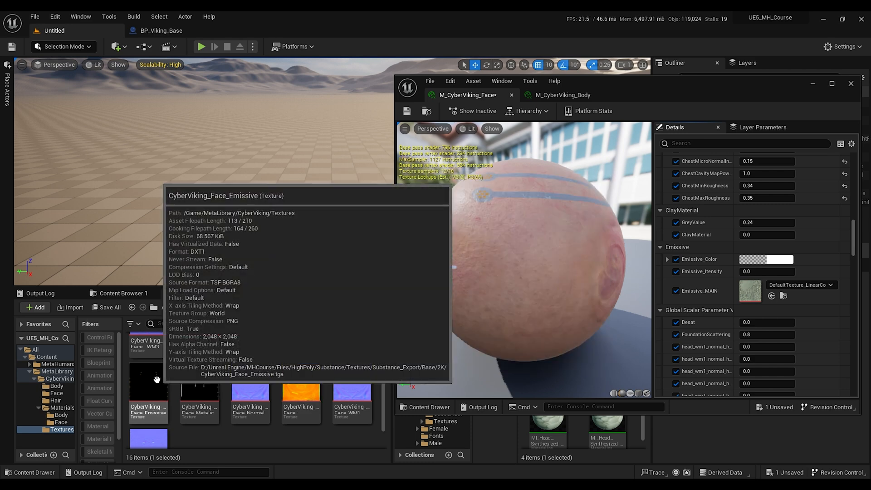
{"action": "left_click_drag", "start_coordinate": [156, 379], "coordinate": [750, 291]}
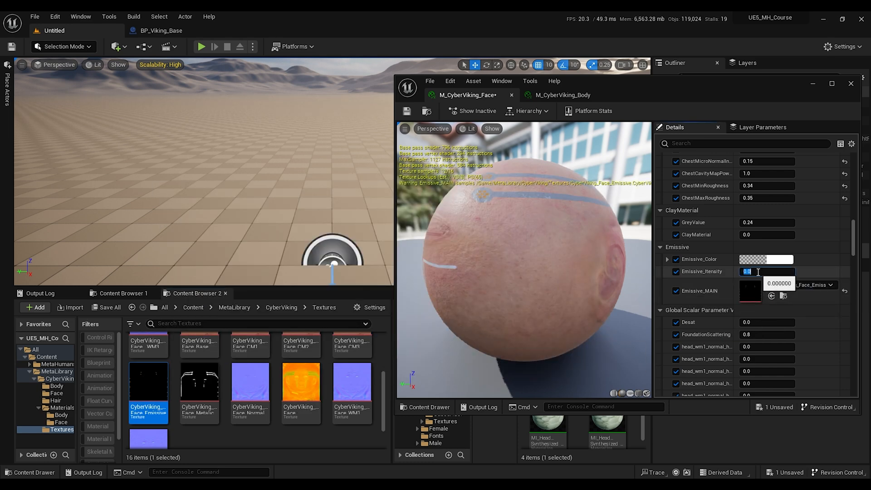
{"action": "key", "text": "Return"}
{"action": "scroll", "coordinate": [735, 274], "scroll_direction": "down", "scroll_amount": 10}
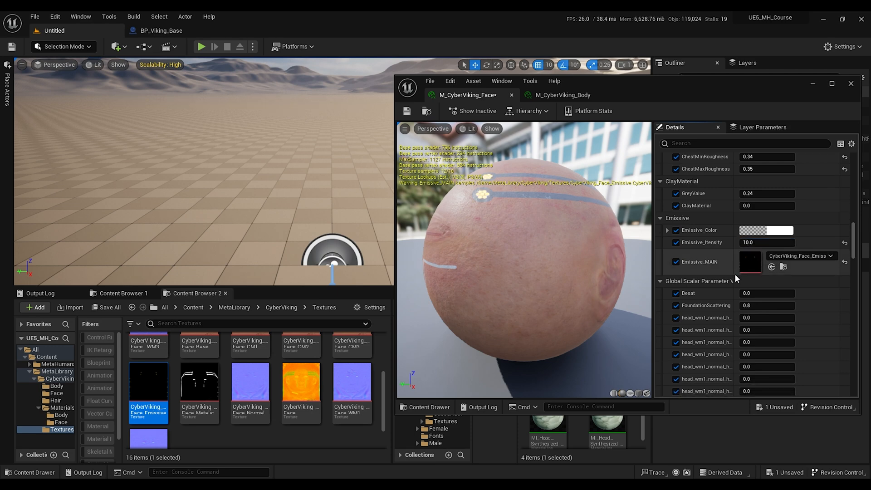
Step: Enable the face instance's metallic parameters and assign CyberViking_Face_Metallic to Metallic_MAIN
{"action": "scroll", "coordinate": [735, 274], "scroll_direction": "down", "scroll_amount": 10}
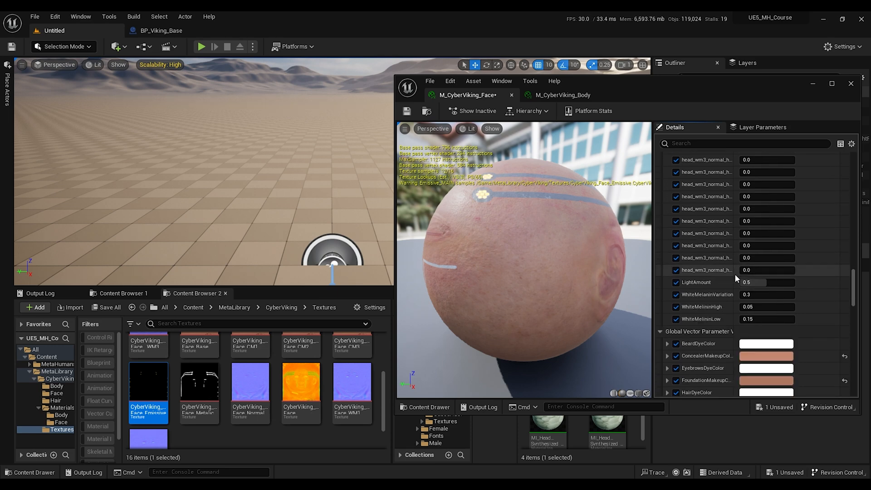
{"action": "scroll", "coordinate": [735, 274], "scroll_direction": "down", "scroll_amount": 10}
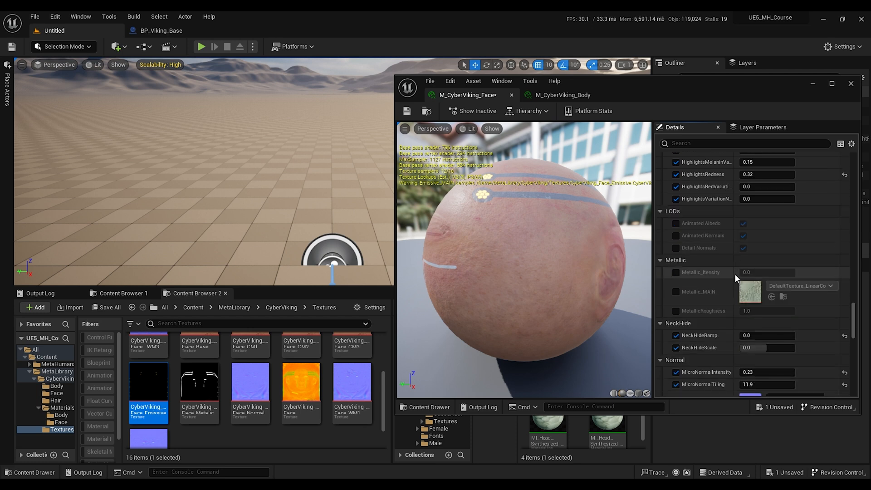
{"action": "left_click", "coordinate": [676, 273]}
{"action": "left_click", "coordinate": [676, 292]}
{"action": "left_click", "coordinate": [676, 311]}
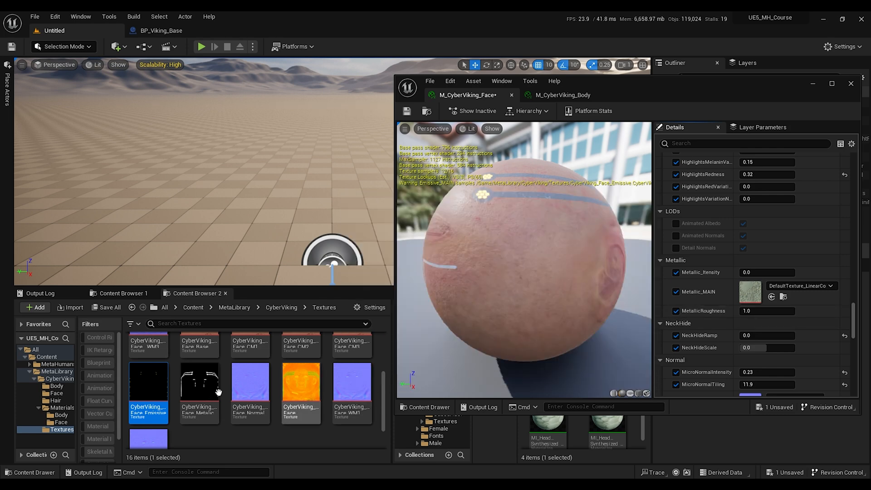
{"action": "left_click_drag", "start_coordinate": [199, 386], "coordinate": [751, 290]}
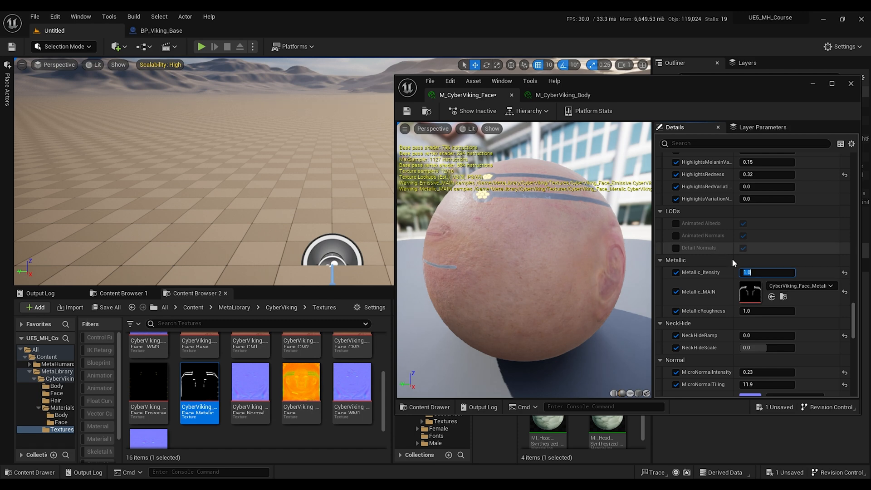
Step: Assign the CyberViking face normal, WM1, WM2 and WM3 textures to Normal_MAIN, Normal_WM1, Normal_WM2 and Normal_WM3
{"action": "scroll", "coordinate": [699, 269], "scroll_direction": "down", "scroll_amount": 6}
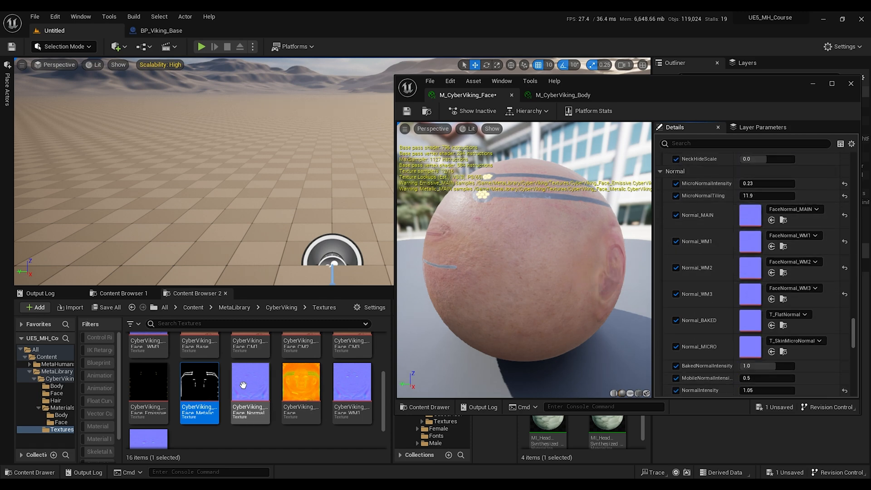
{"action": "left_click_drag", "start_coordinate": [243, 385], "coordinate": [751, 216]}
{"action": "left_click_drag", "start_coordinate": [368, 387], "coordinate": [751, 242]}
{"action": "left_click_drag", "start_coordinate": [145, 438], "coordinate": [750, 267]}
{"action": "scroll", "coordinate": [164, 391], "scroll_direction": "down", "scroll_amount": 1}
{"action": "left_click_drag", "start_coordinate": [164, 391], "coordinate": [750, 301]}
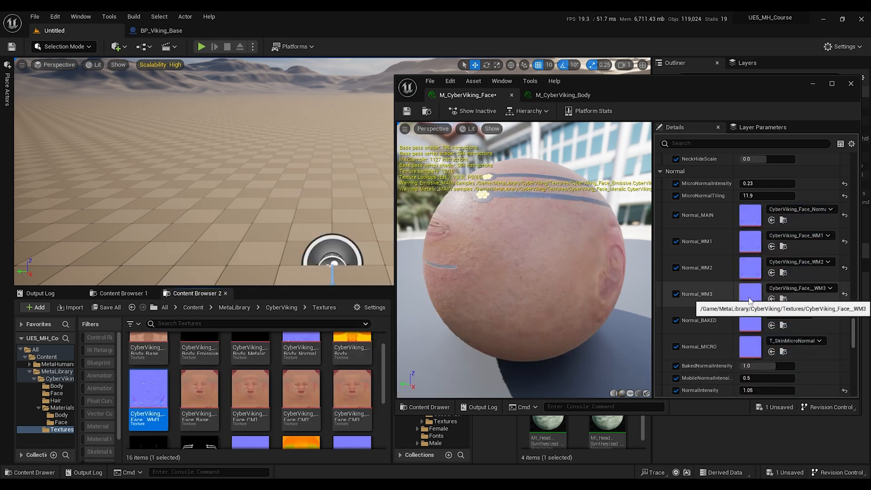
Step: Assign CyberViking_Face_Roughness to Roughness_MAIN and save the face material instance
{"action": "scroll", "coordinate": [709, 279], "scroll_direction": "down", "scroll_amount": 10}
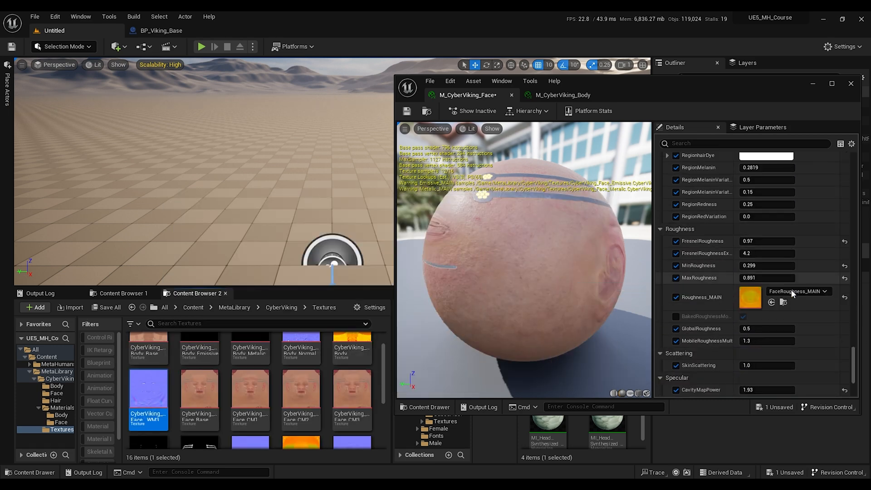
{"action": "scroll", "coordinate": [304, 413], "scroll_direction": "down", "scroll_amount": 1}
{"action": "left_click_drag", "start_coordinate": [314, 411], "coordinate": [751, 298]}
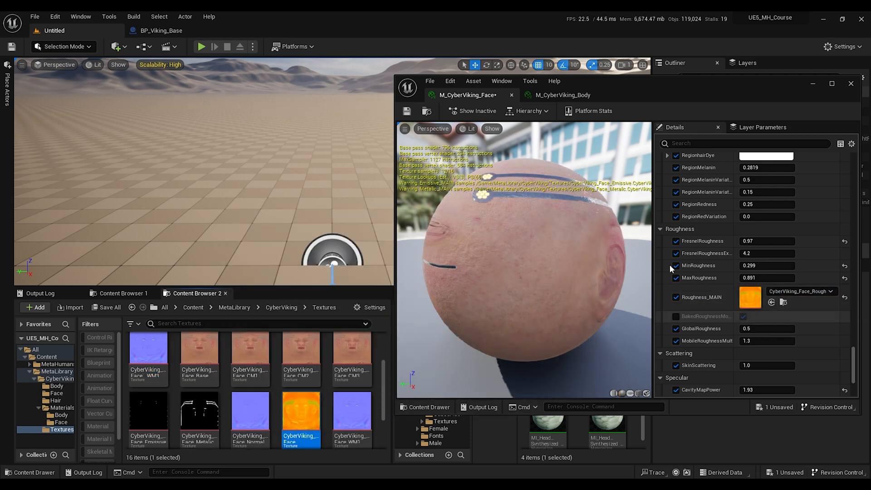
{"action": "key", "text": "ctrl+s"}
Step: Switch to the M_CyberViking_Body instance and assign CyberViking_Body_BaseColor to Color_MAIN
{"action": "left_click", "coordinate": [562, 94]}
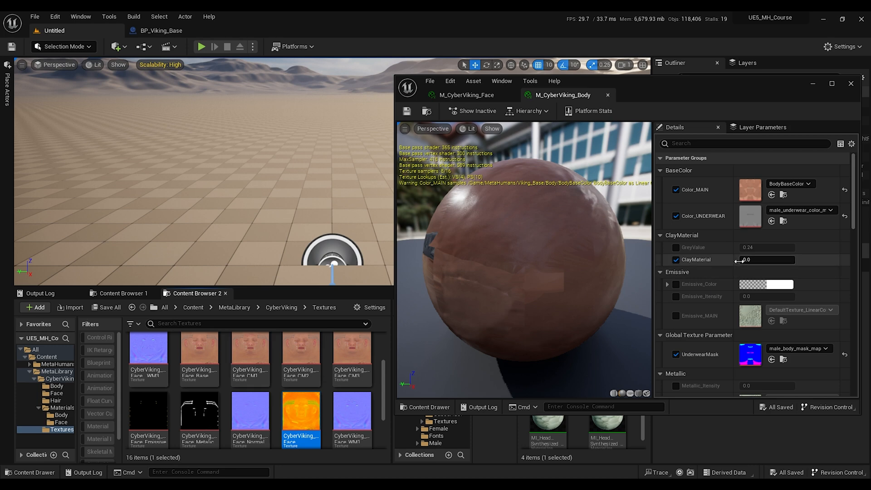
{"action": "scroll", "coordinate": [244, 363], "scroll_direction": "up", "scroll_amount": 2}
{"action": "left_click_drag", "start_coordinate": [152, 353], "coordinate": [726, 186]}
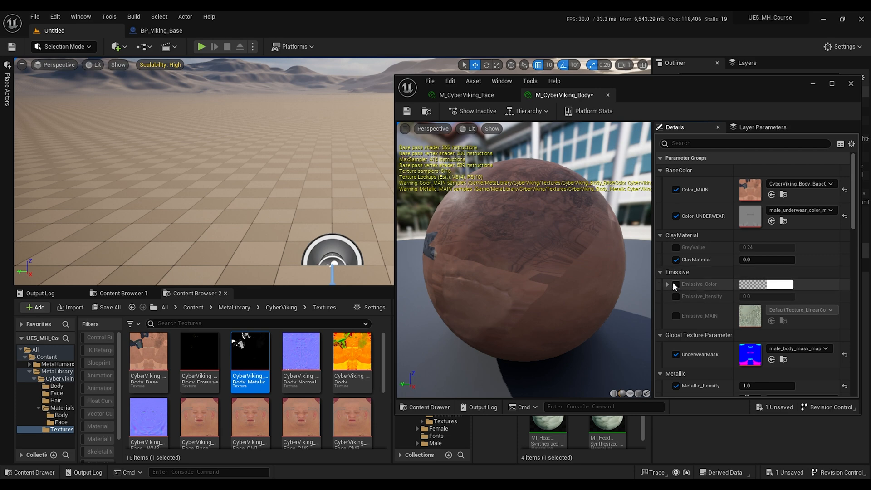
Step: Try to enable the body's emissive parameters and assign CyberViking_Body_Emissive to Emissive_MAIN
{"action": "left_click", "coordinate": [676, 284]}
{"action": "left_click", "coordinate": [676, 296]}
{"action": "left_click", "coordinate": [676, 316]}
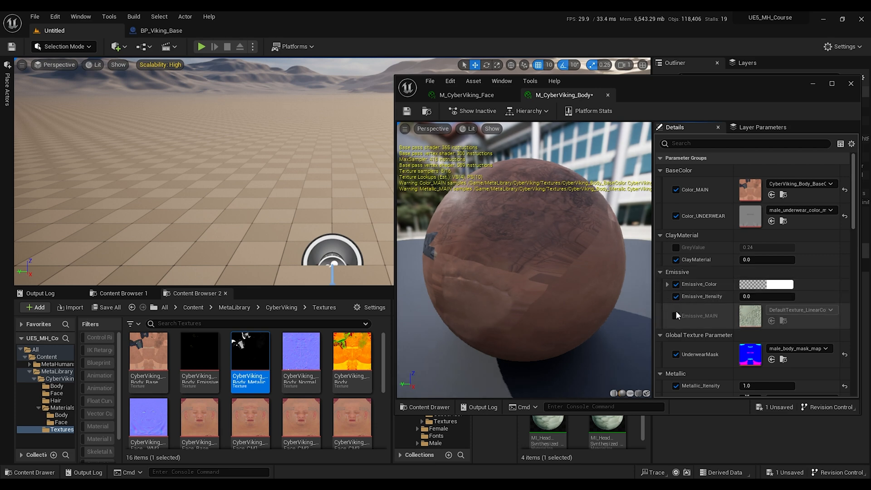
{"action": "left_click_drag", "start_coordinate": [196, 355], "coordinate": [754, 316]}
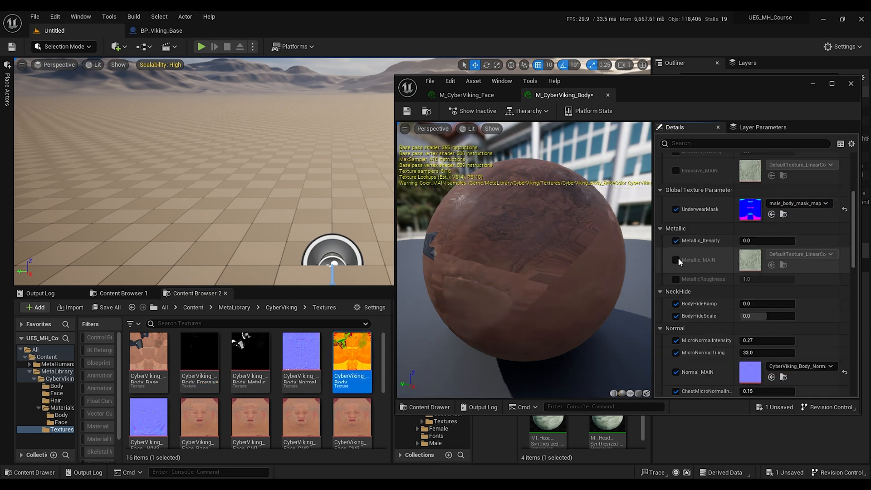
Step: Enable the body's metallic parameters and assign CyberViking_Body_Metallic to Metallic_MAIN
{"action": "left_click", "coordinate": [676, 277]}
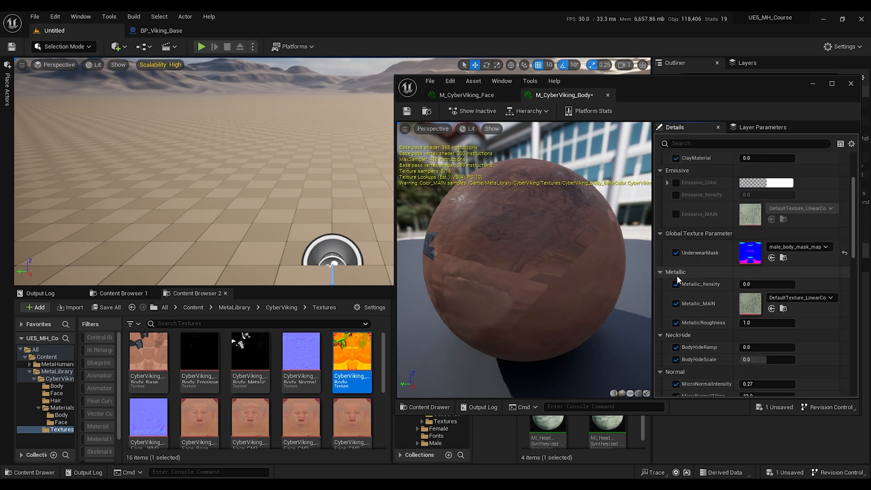
{"action": "scroll", "coordinate": [183, 378], "scroll_direction": "down", "scroll_amount": 1}
{"action": "scroll", "coordinate": [183, 378], "scroll_direction": "up", "scroll_amount": 1}
{"action": "left_click", "coordinate": [250, 358]}
{"action": "left_click_drag", "start_coordinate": [250, 359], "coordinate": [751, 302]}
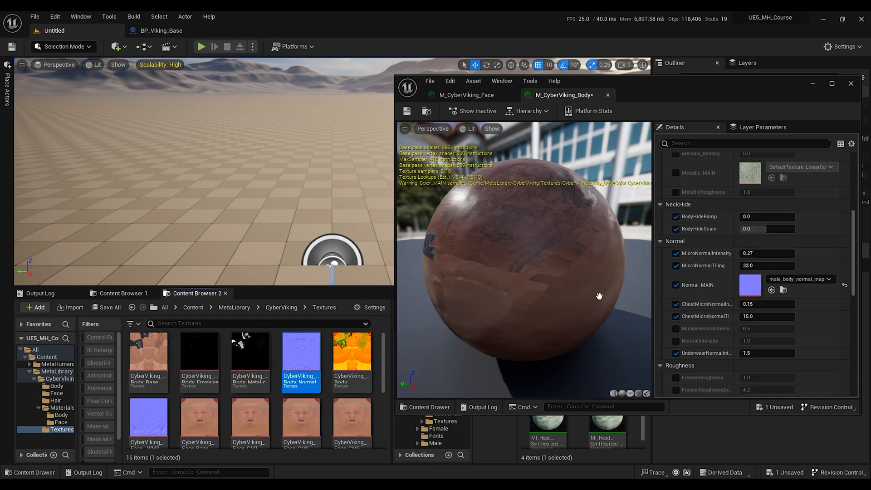
Step: Assign CyberViking_Body_Normal to Normal_MAIN and CyberViking_Body_Roughness to Roughness_MAIN on the body instance
{"action": "left_click_drag", "start_coordinate": [599, 296], "coordinate": [753, 286]}
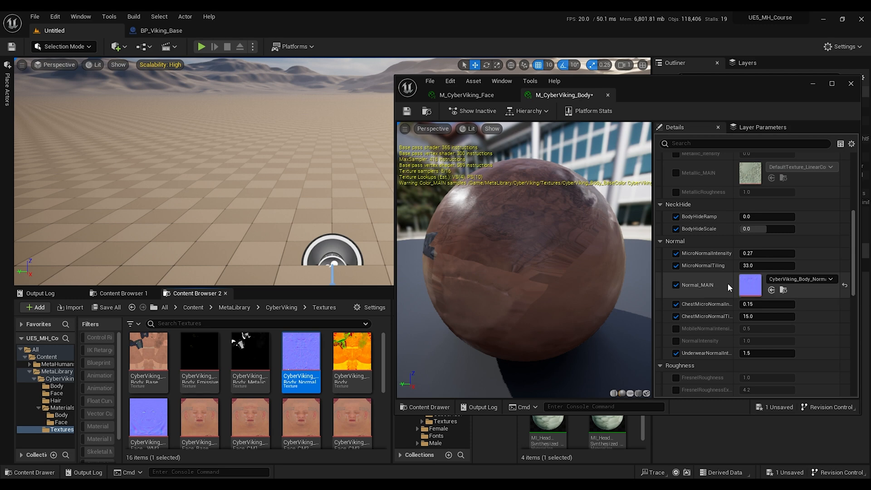
{"action": "scroll", "coordinate": [699, 278], "scroll_direction": "down", "scroll_amount": 5}
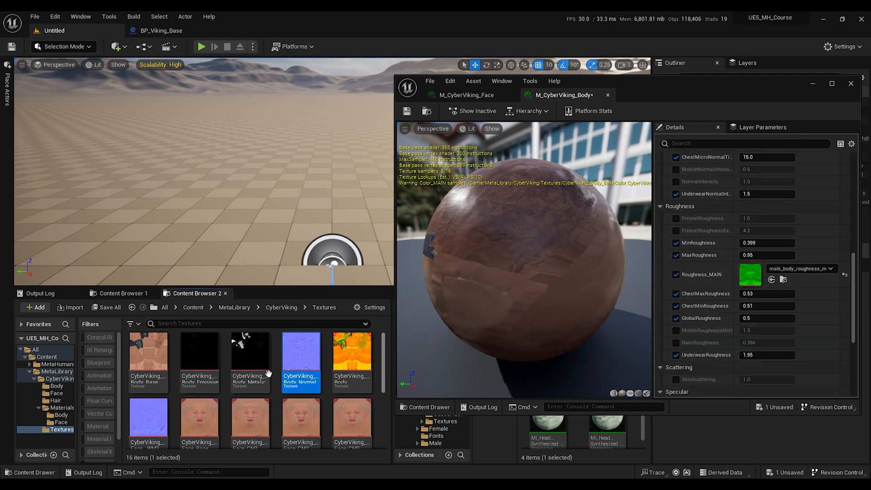
{"action": "left_click_drag", "start_coordinate": [349, 352], "coordinate": [756, 280]}
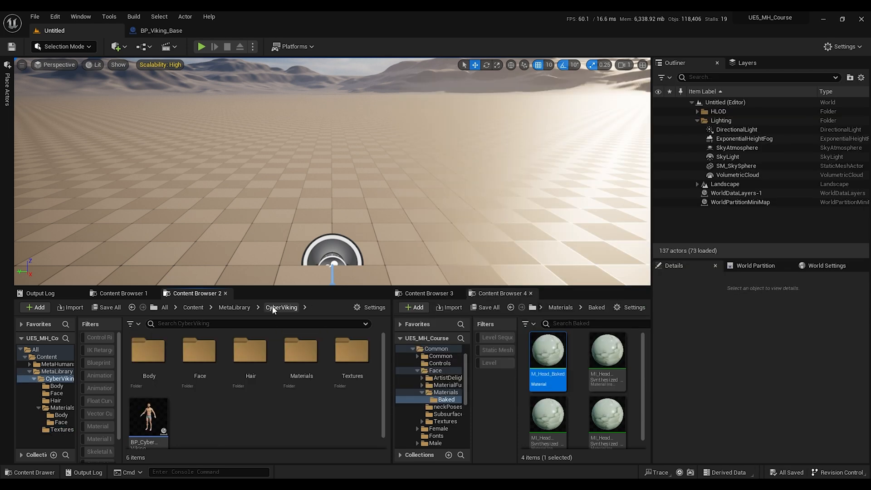
Step: Open BP_CyberViking and assign M_CyberViking_Body to the Body component's first material slot
{"action": "left_click", "coordinate": [148, 416]}
{"action": "double_click", "coordinate": [150, 417]}
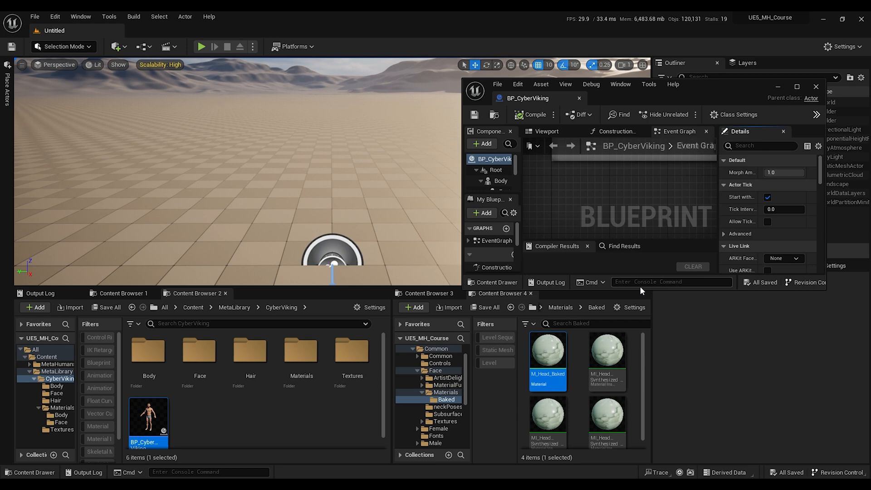
{"action": "left_click_drag", "start_coordinate": [641, 289], "coordinate": [639, 473]}
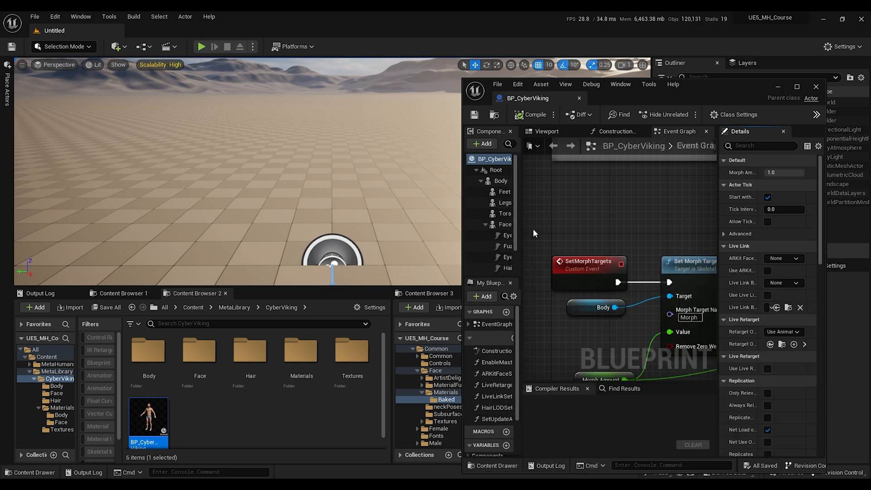
{"action": "left_click", "coordinate": [503, 181]}
{"action": "double_click", "coordinate": [314, 353]}
{"action": "left_click", "coordinate": [157, 361]}
{"action": "double_click", "coordinate": [156, 361]}
{"action": "left_click_drag", "start_coordinate": [231, 356], "coordinate": [774, 428]}
Step: Assign M_CyberViking_Face to the Face component's first material slot, then save and close the blueprint
{"action": "left_click", "coordinate": [504, 225]}
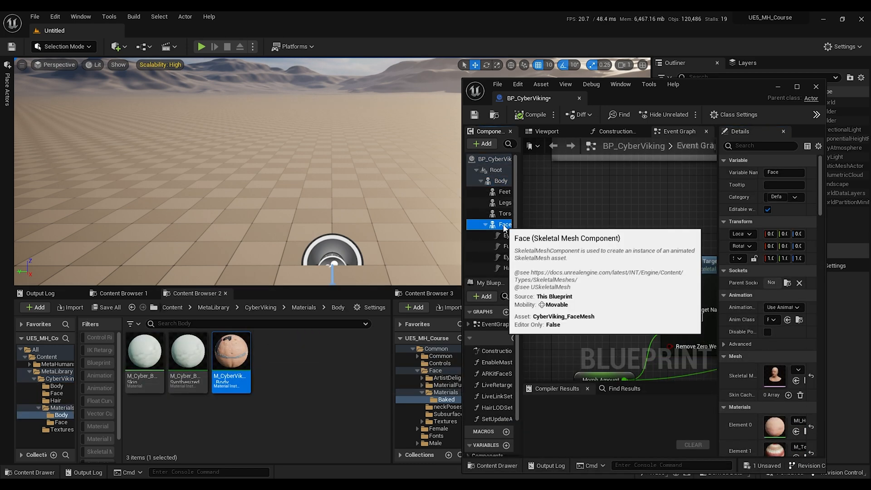
{"action": "left_click", "coordinate": [306, 308]}
{"action": "double_click", "coordinate": [188, 355]}
{"action": "left_click_drag", "start_coordinate": [144, 356], "coordinate": [777, 425]}
{"action": "left_click", "coordinate": [475, 117]}
{"action": "left_click", "coordinate": [816, 87]}
Step: Filter the body material instance's parameters by rough and save the instance
{"action": "left_click", "coordinate": [265, 308]}
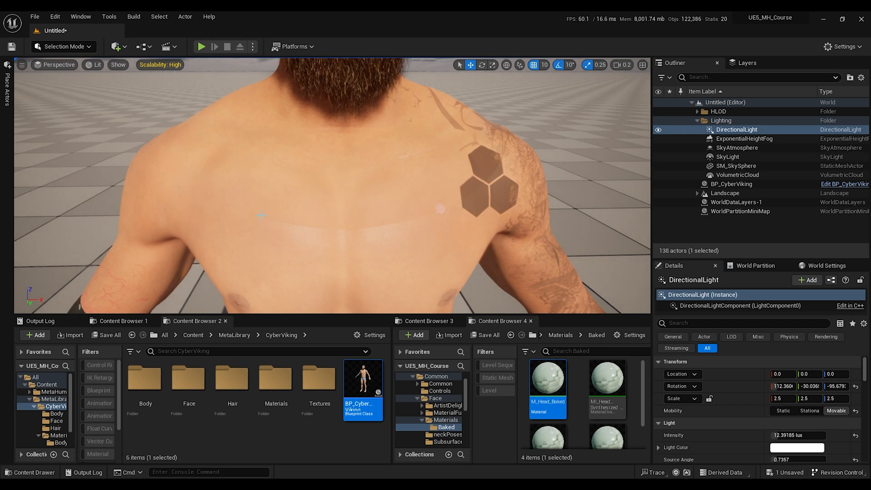
{"action": "type", "text": "r"}
{"action": "type", "text": "ough"}
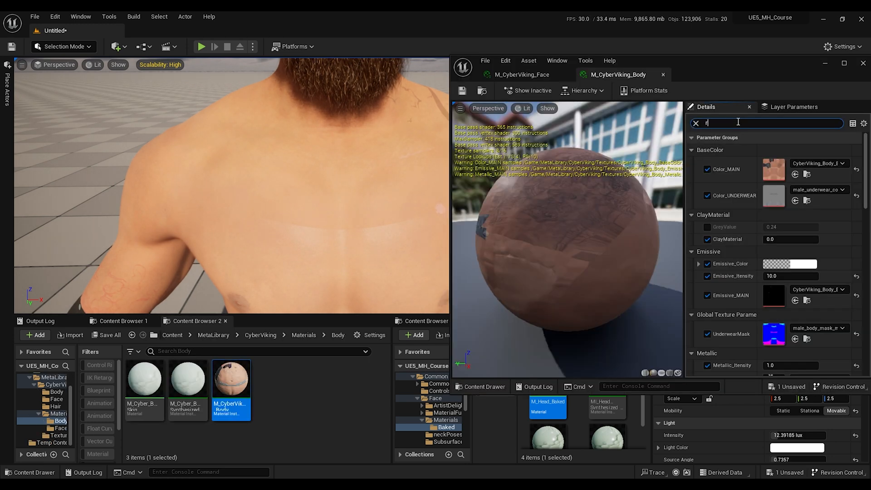
{"action": "left_click", "coordinate": [521, 74]}
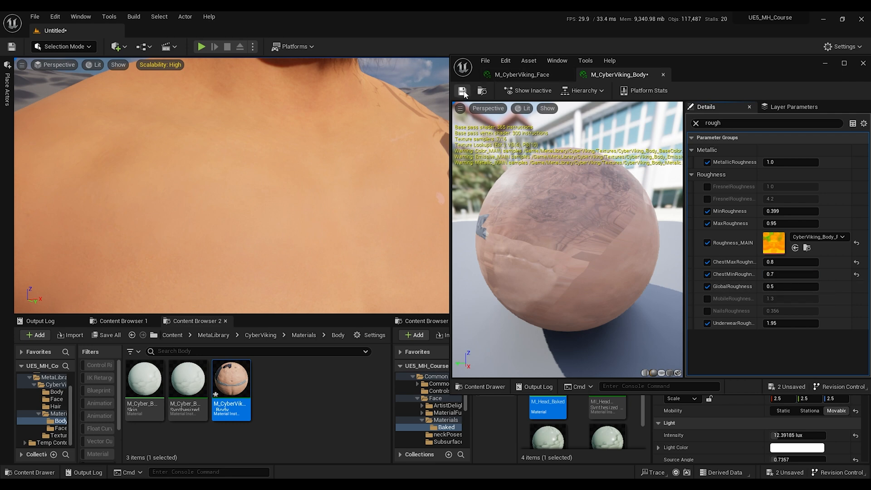
{"action": "key", "text": "s"}
{"action": "right_click_drag", "start_coordinate": [310, 210], "coordinate": [263, 201]}
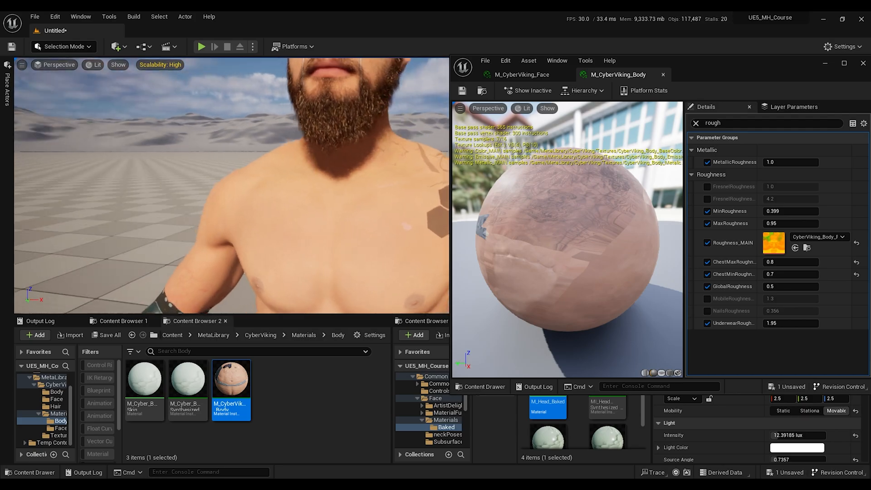
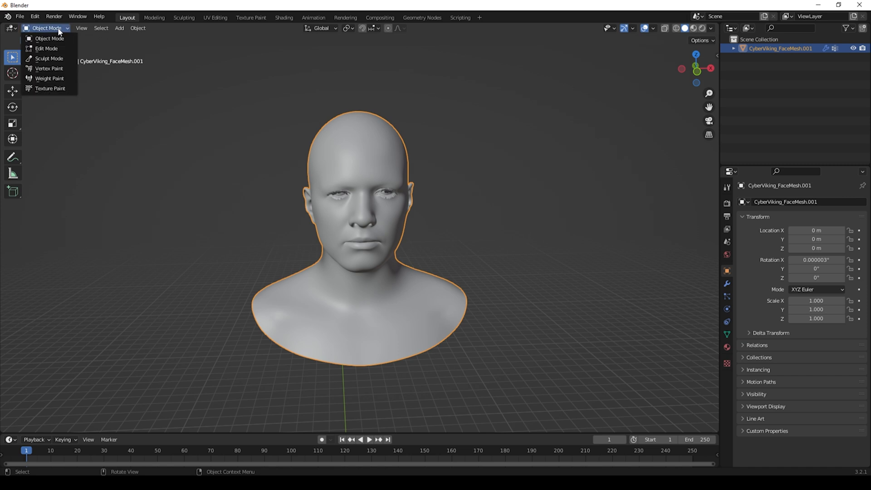
Step: Enter Weight Paint mode on the face mesh and delete all of its existing vertex groups
{"action": "left_click", "coordinate": [49, 79]}
{"action": "left_click", "coordinate": [726, 335]}
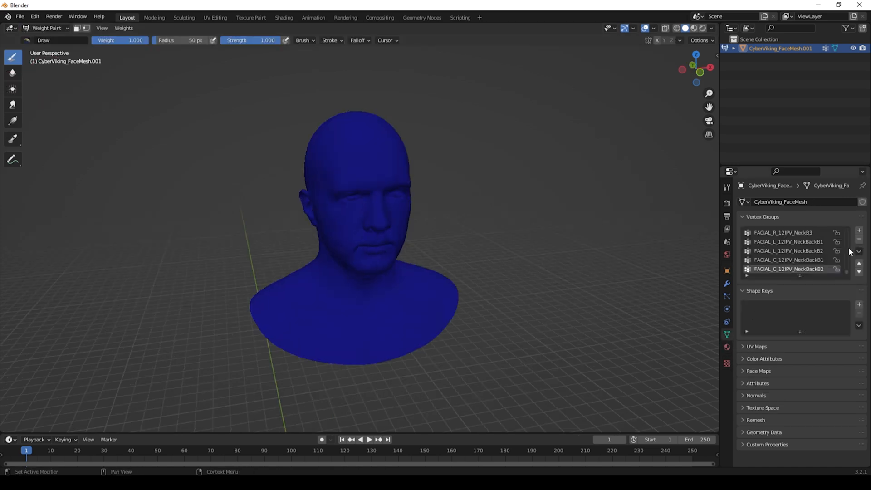
{"action": "left_click", "coordinate": [860, 252]}
{"action": "left_click", "coordinate": [800, 355]}
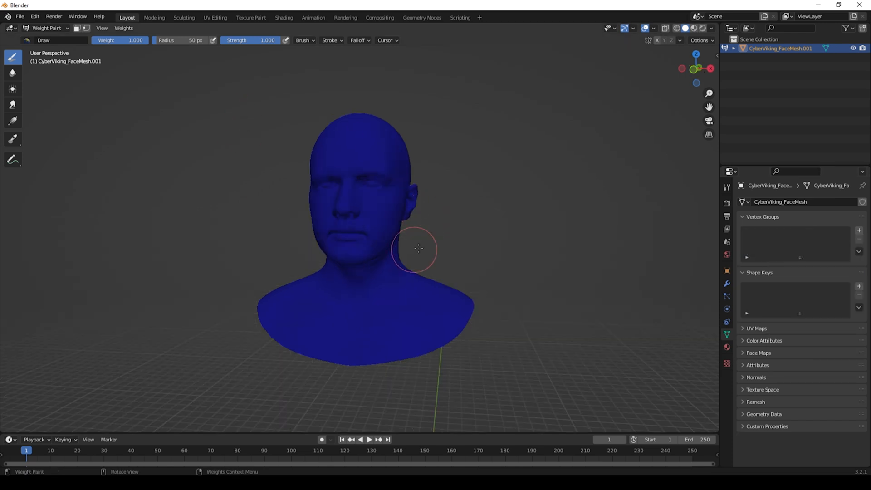
Step: Add a vertex group named Base_Hair and paint full weight across the scalp area
{"action": "middle_click_drag", "start_coordinate": [351, 228], "coordinate": [363, 227]}
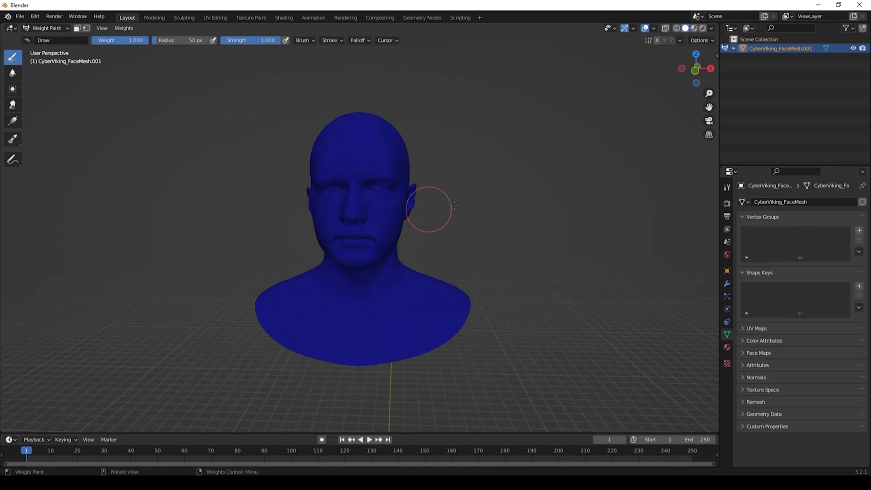
{"action": "left_click", "coordinate": [859, 230]}
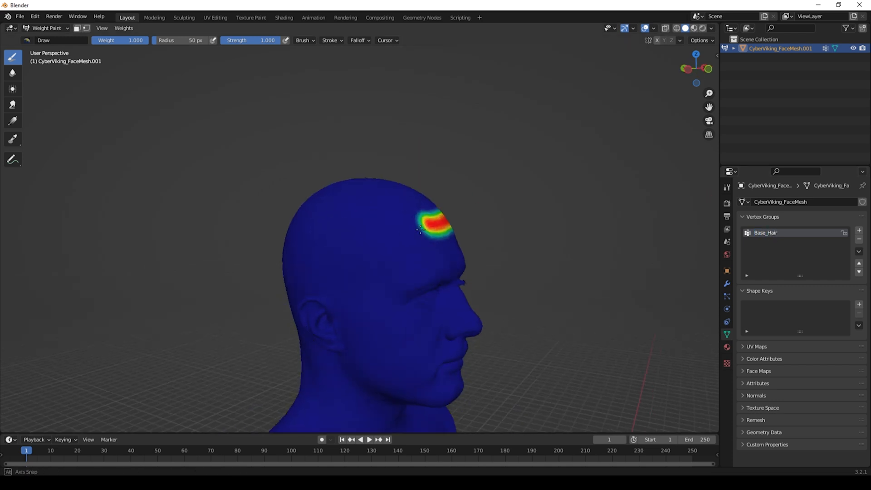
{"action": "left_click_drag", "start_coordinate": [424, 229], "coordinate": [336, 286]}
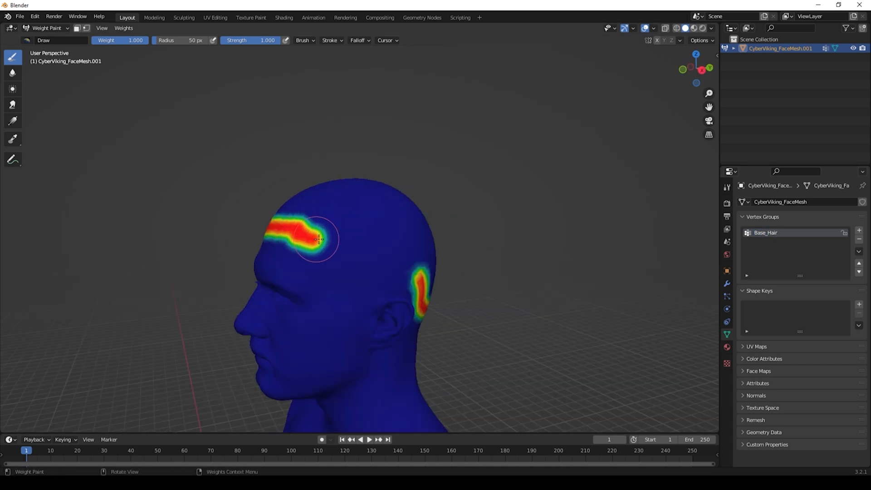
{"action": "left_click_drag", "start_coordinate": [324, 240], "coordinate": [421, 284]}
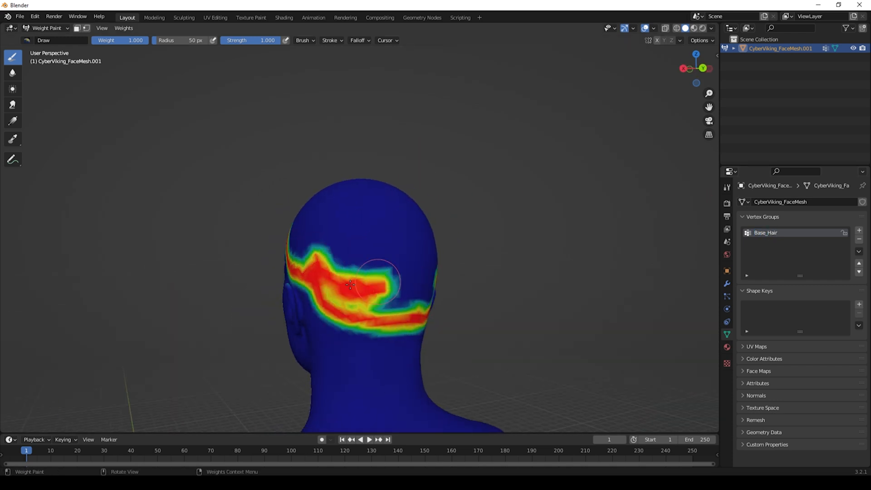
{"action": "mouse_move", "coordinate": [345, 290]}
{"action": "left_mouse_down"}
{"action": "mouse_move", "coordinate": [377, 281]}
{"action": "mouse_move", "coordinate": [345, 309]}
{"action": "mouse_move", "coordinate": [403, 306]}
{"action": "left_mouse_up"}
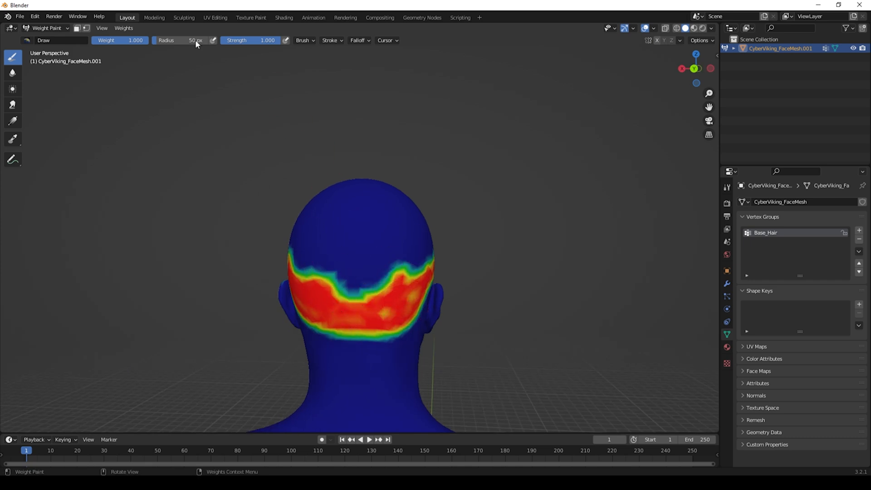
Step: Finish painting the back of the scalp into Base_Hair and return to Object Mode
{"action": "left_click_drag", "start_coordinate": [141, 44], "coordinate": [84, 44]}
{"action": "left_click_drag", "start_coordinate": [356, 293], "coordinate": [356, 313]}
{"action": "left_click_drag", "start_coordinate": [313, 273], "coordinate": [376, 317]}
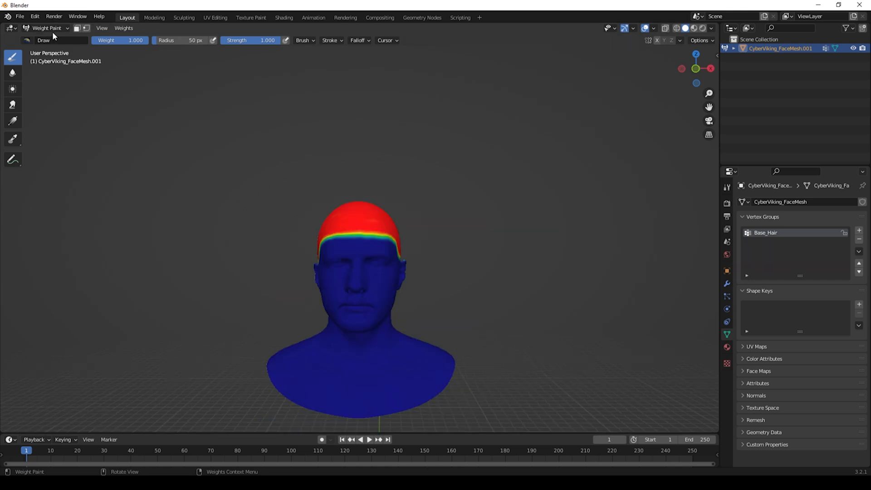
{"action": "left_click", "coordinate": [48, 28]}
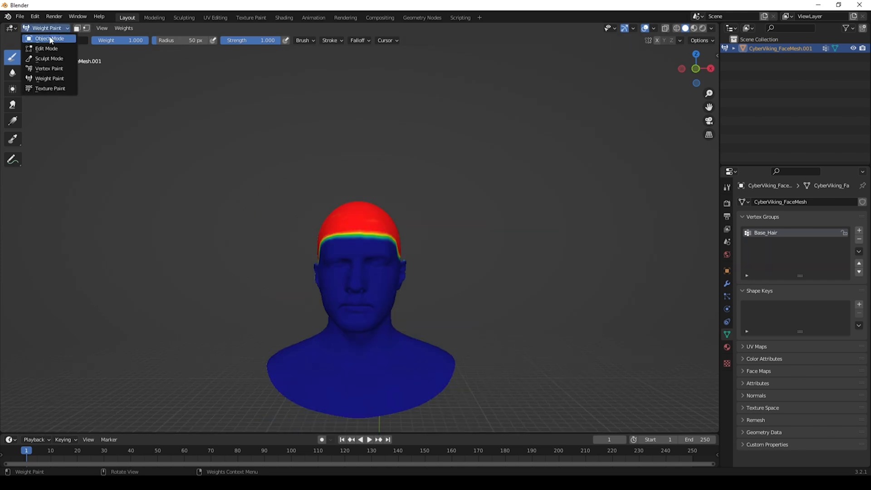
{"action": "left_click", "coordinate": [48, 37]}
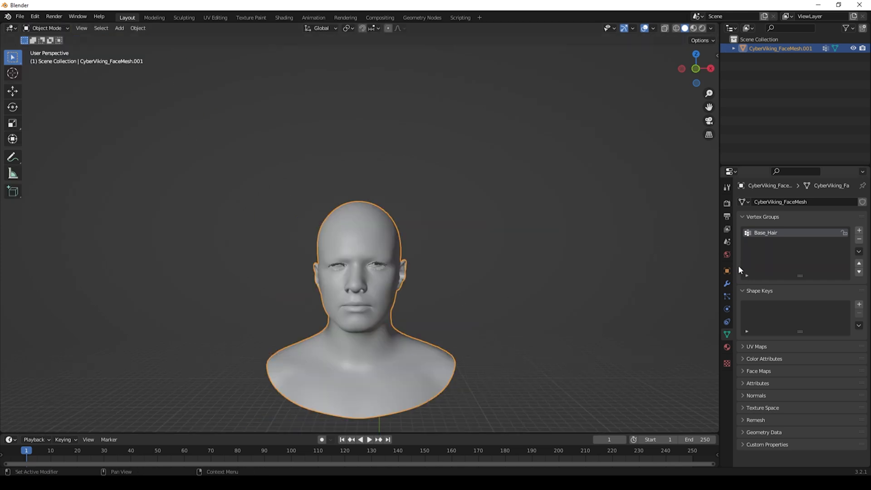
Step: Add a particle system named MainHair and set its type to Hair
{"action": "left_click", "coordinate": [727, 296]}
{"action": "left_click", "coordinate": [863, 201]}
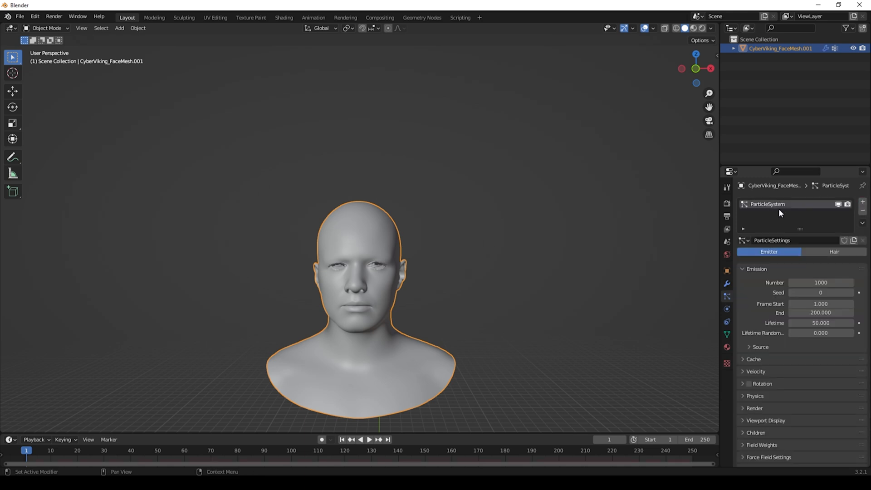
{"action": "type", "text": "MainHair"}
{"action": "left_click", "coordinate": [840, 252]}
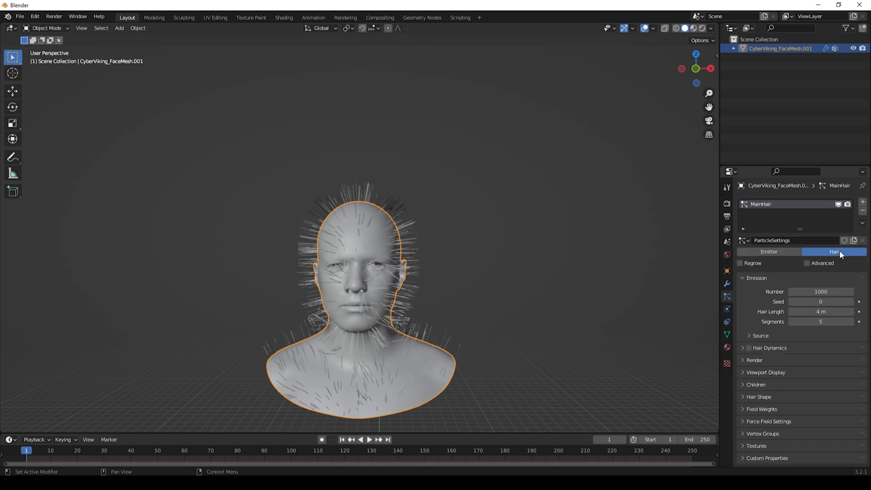
Step: Assign the Base_Hair vertex group as the hair density group
{"action": "left_click", "coordinate": [744, 433]}
{"action": "scroll", "coordinate": [753, 434], "scroll_direction": "down", "scroll_amount": 1}
{"action": "scroll", "coordinate": [758, 433], "scroll_direction": "down", "scroll_amount": 4}
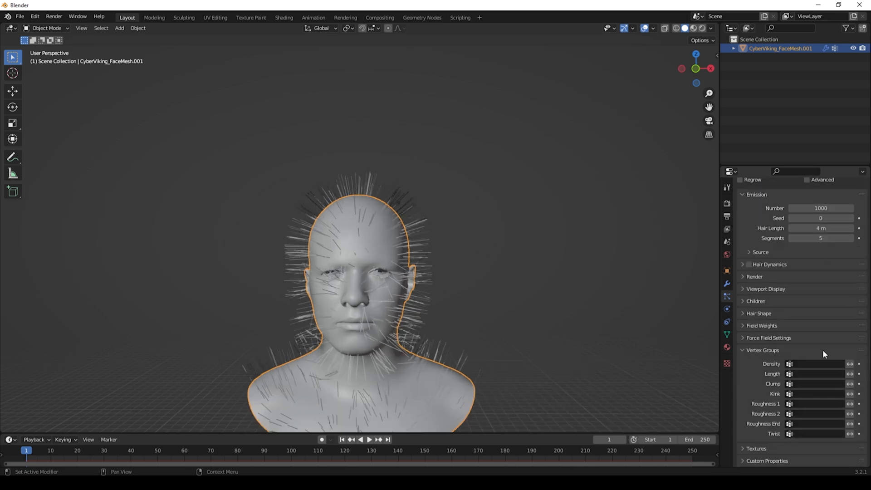
{"action": "left_click", "coordinate": [814, 364]}
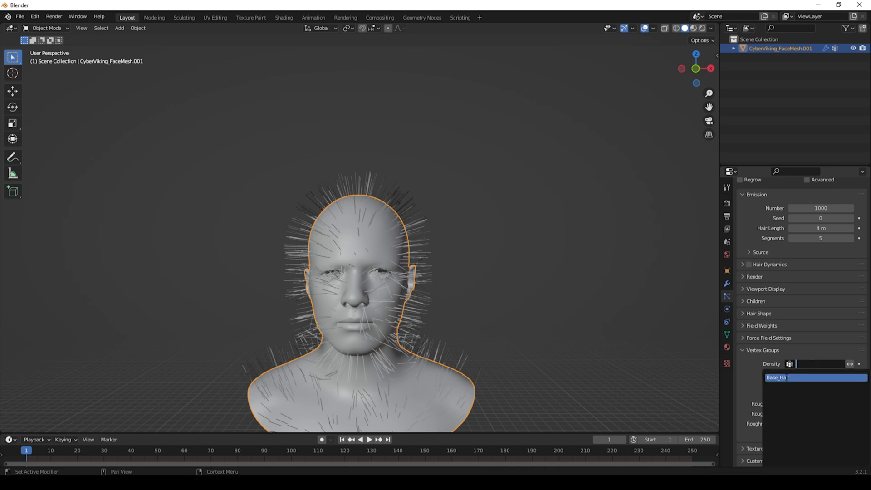
{"action": "left_click", "coordinate": [788, 377]}
Step: Enable Interpolated children for the MainHair particles
{"action": "middle_click_drag", "start_coordinate": [351, 232], "coordinate": [522, 208]}
{"action": "scroll", "coordinate": [781, 318], "scroll_direction": "up", "scroll_amount": 3}
{"action": "left_click", "coordinate": [754, 356]}
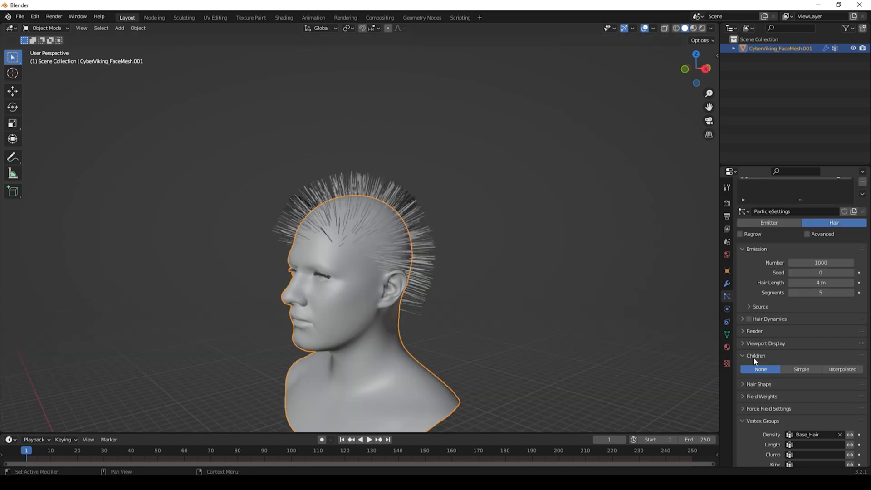
{"action": "left_click", "coordinate": [838, 369]}
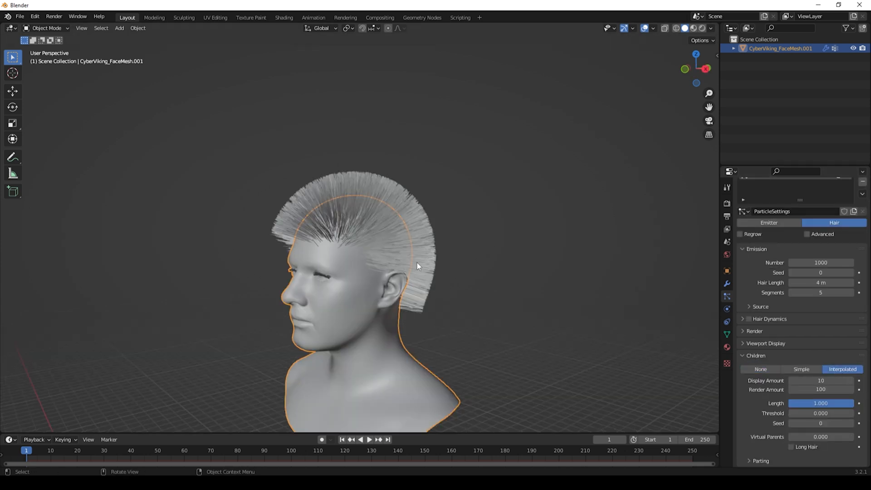
Step: Set the children's display amount and render amount both to 50
{"action": "middle_click_drag", "start_coordinate": [353, 220], "coordinate": [372, 219]}
{"action": "left_click", "coordinate": [823, 381]}
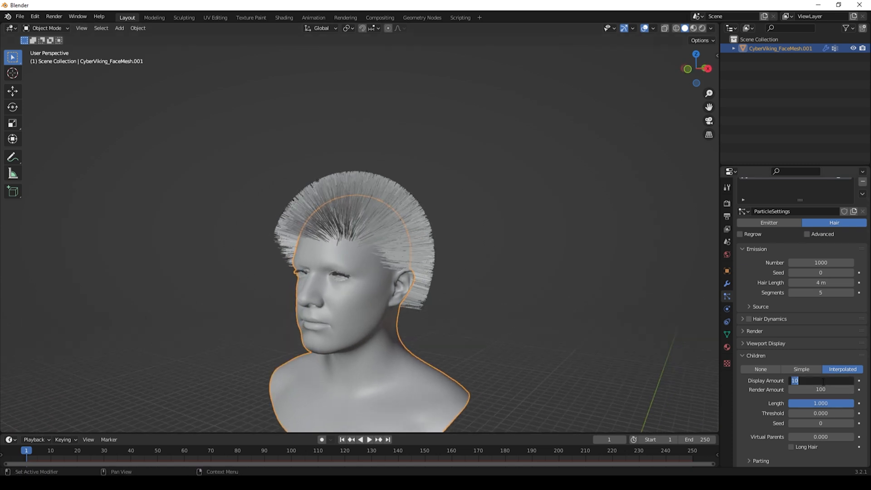
{"action": "type", "text": "100"}
{"action": "key", "text": "Return"}
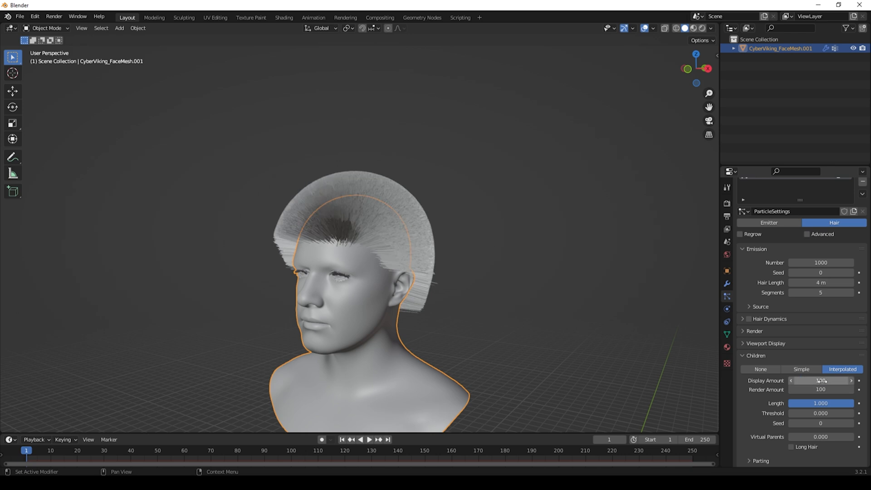
{"action": "left_click", "coordinate": [843, 384]}
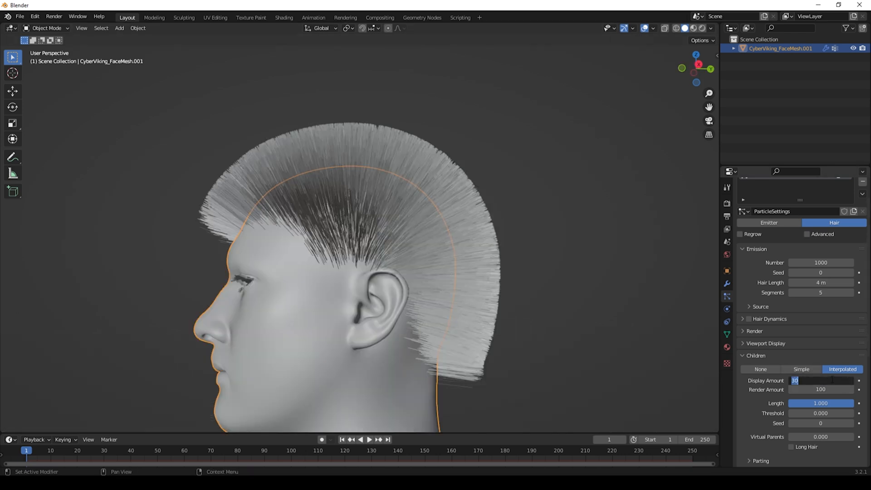
{"action": "type", "text": "50"}
{"action": "key", "text": "Return"}
{"action": "left_click", "coordinate": [832, 390]}
{"action": "type", "text": "50"}
{"action": "key", "text": "Return"}
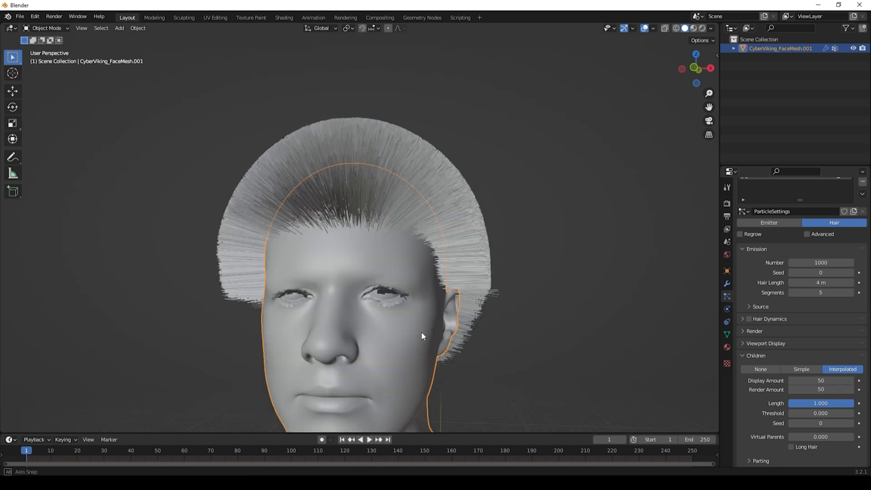
Step: Reduce the hair particle number to 200
{"action": "scroll", "coordinate": [821, 290], "scroll_direction": "up", "scroll_amount": 2}
{"action": "left_click_drag", "start_coordinate": [834, 292], "coordinate": [822, 292]}
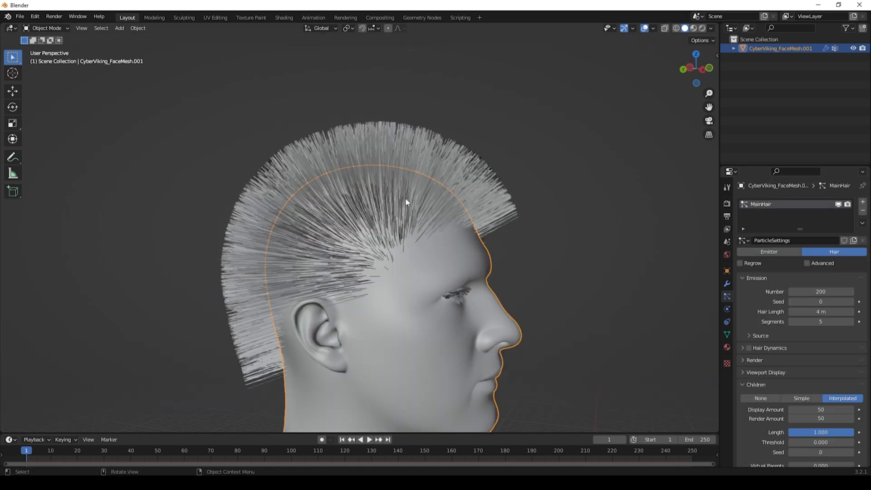
{"action": "middle_click_drag", "start_coordinate": [403, 196], "coordinate": [440, 192]}
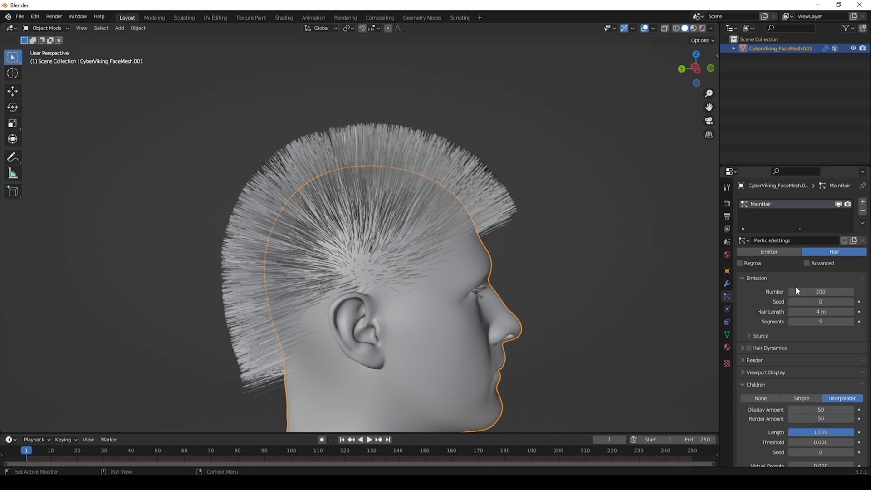
Step: Set the hair length to 6 m
{"action": "double_click", "coordinate": [828, 311]}
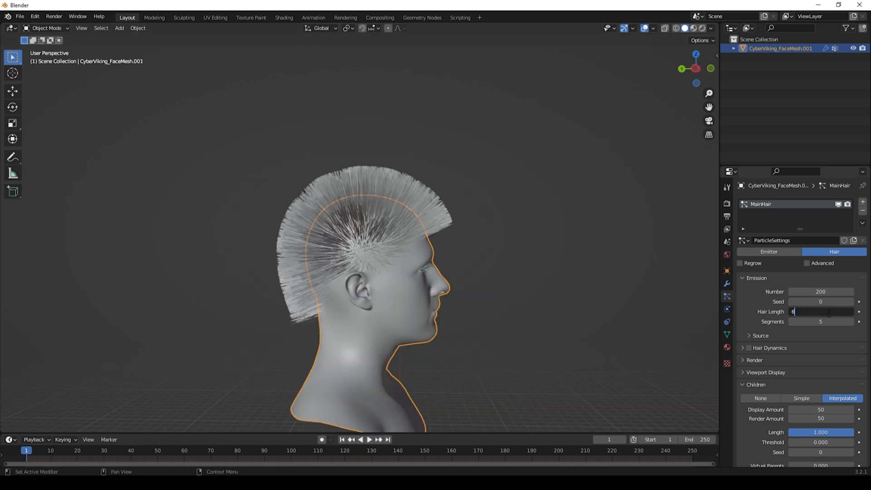
{"action": "type", "text": "6"}
{"action": "key", "text": "Return"}
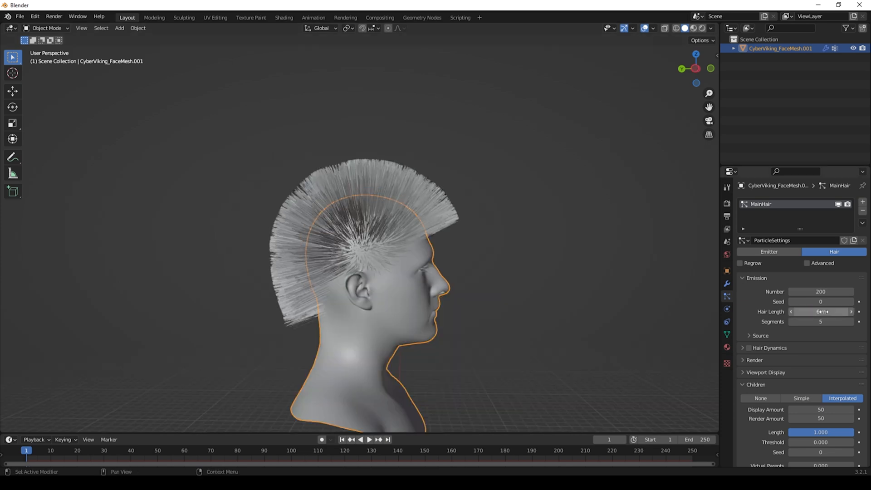
{"action": "middle_click_drag", "start_coordinate": [402, 254], "coordinate": [368, 260]}
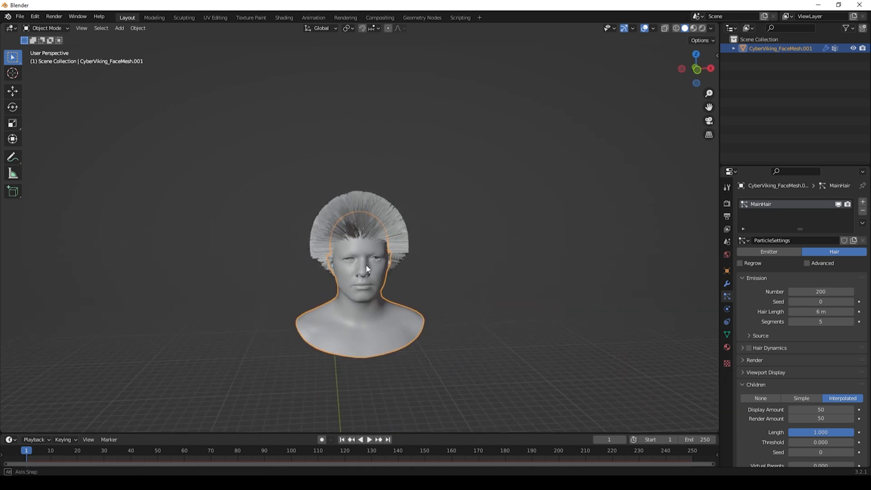
Step: Switch to Particle Edit mode and open the sidebar with the brush settings
{"action": "left_click", "coordinate": [45, 28]}
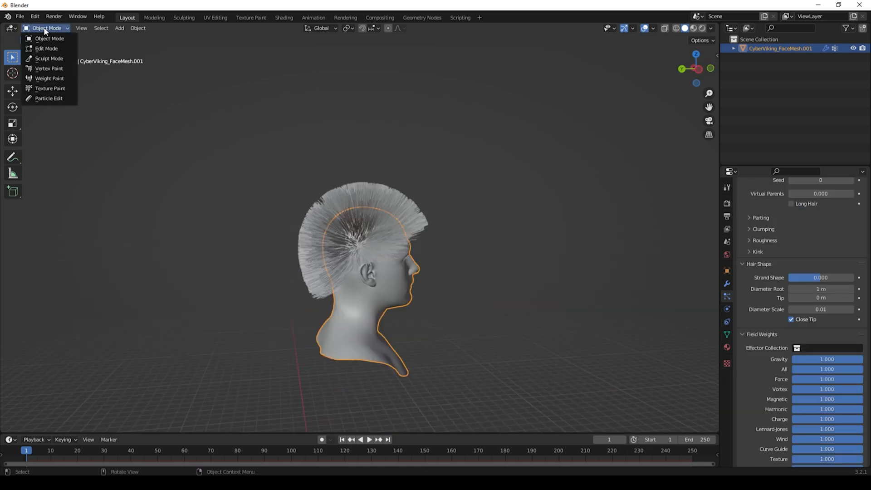
{"action": "left_click", "coordinate": [44, 99]}
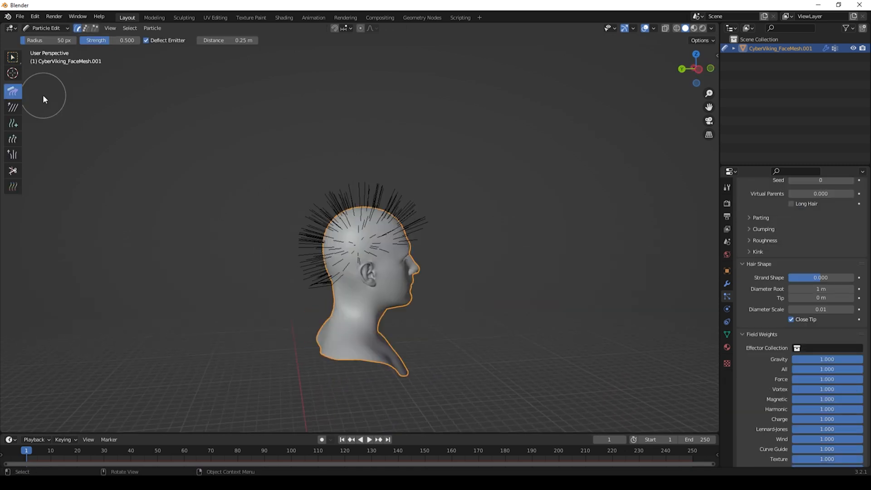
{"action": "key", "text": "n"}
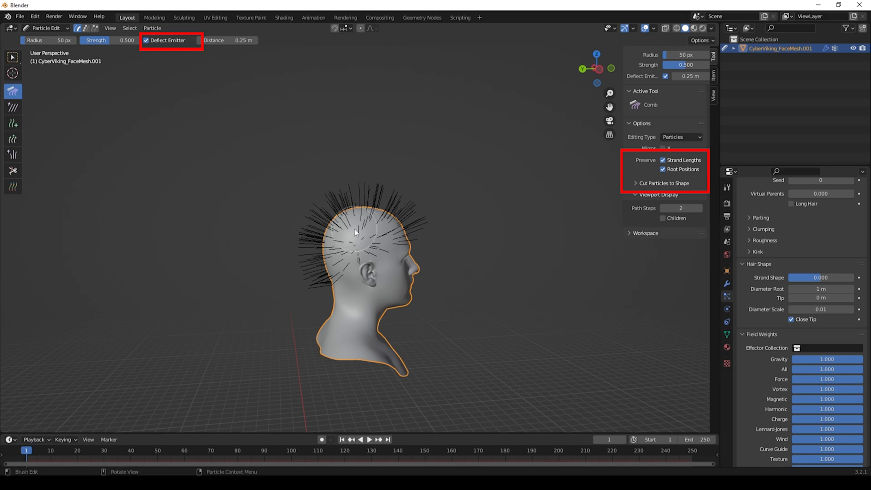
Step: Comb the hair strands back over the top of the scalp with the Comb brush
{"action": "middle_click_drag", "start_coordinate": [323, 220], "coordinate": [394, 222]}
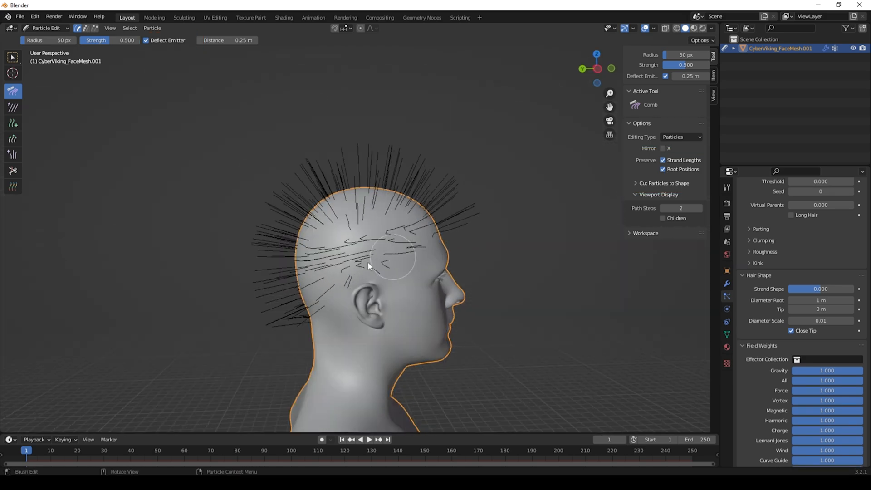
{"action": "left_click_drag", "start_coordinate": [368, 262], "coordinate": [352, 212]}
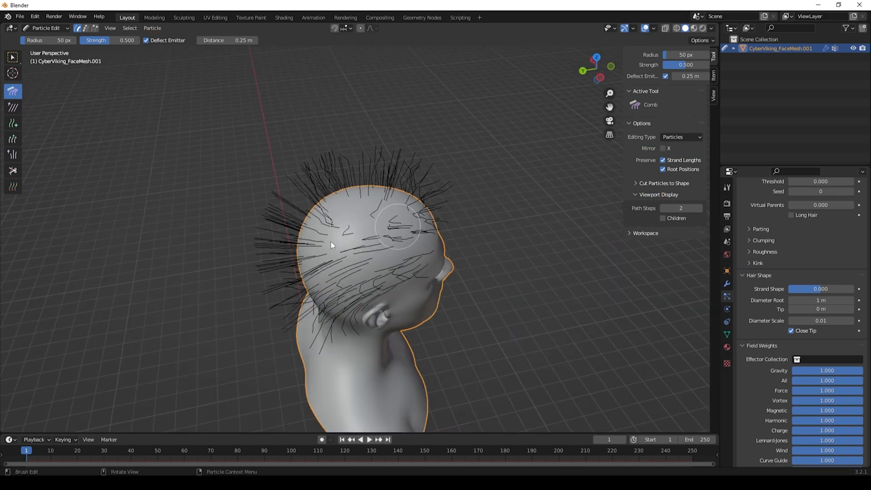
{"action": "left_click_drag", "start_coordinate": [331, 242], "coordinate": [390, 229]}
{"action": "middle_click_drag", "start_coordinate": [390, 229], "coordinate": [449, 214]}
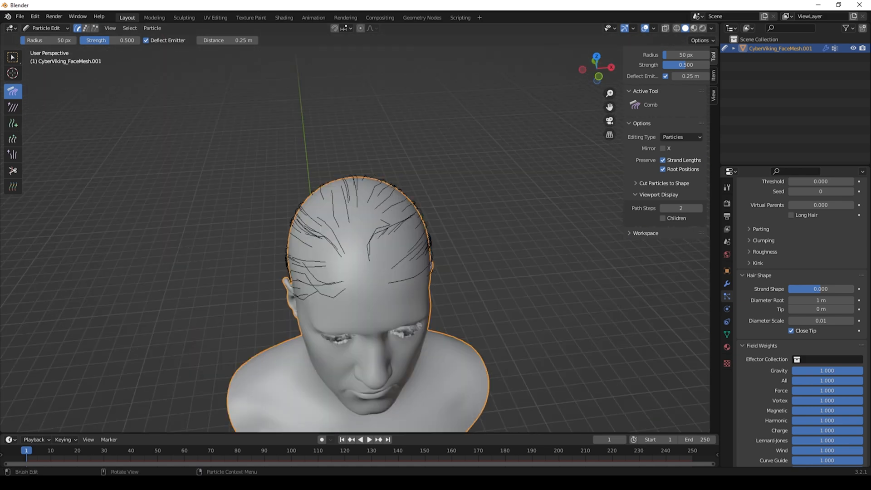
Step: Add new hair strands with interpolation on the front of the scalp using the Add brush
{"action": "left_click", "coordinate": [14, 124]}
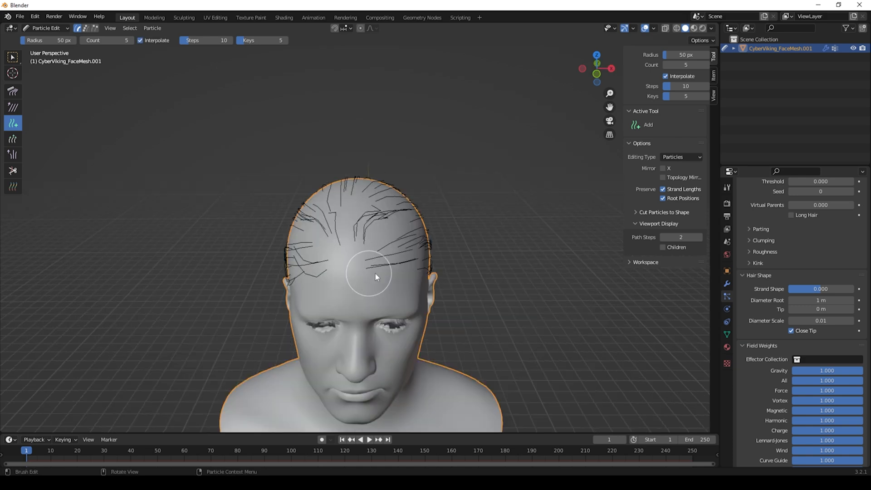
{"action": "middle_click_drag", "start_coordinate": [374, 273], "coordinate": [508, 278]}
{"action": "middle_click_drag", "start_coordinate": [479, 223], "coordinate": [484, 254]}
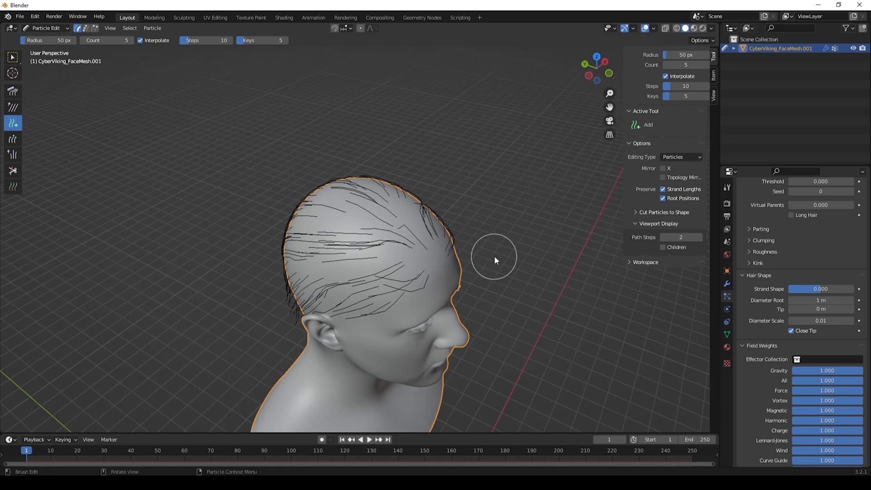
Step: Comb the strands at the back of the head downward
{"action": "middle_click_drag", "start_coordinate": [438, 211], "coordinate": [483, 279]}
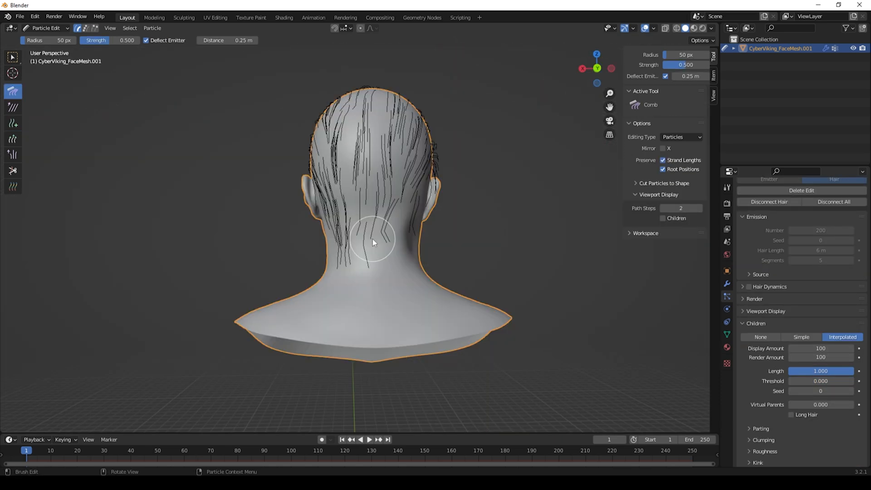
{"action": "middle_click_drag", "start_coordinate": [362, 262], "coordinate": [367, 281]}
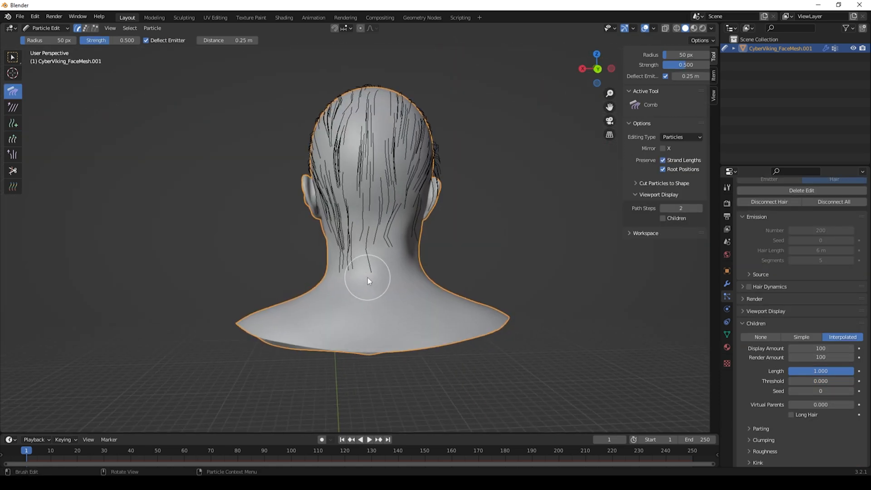
Step: Lengthen the strands at the back of the head with the Length brush
{"action": "left_click", "coordinate": [12, 140]}
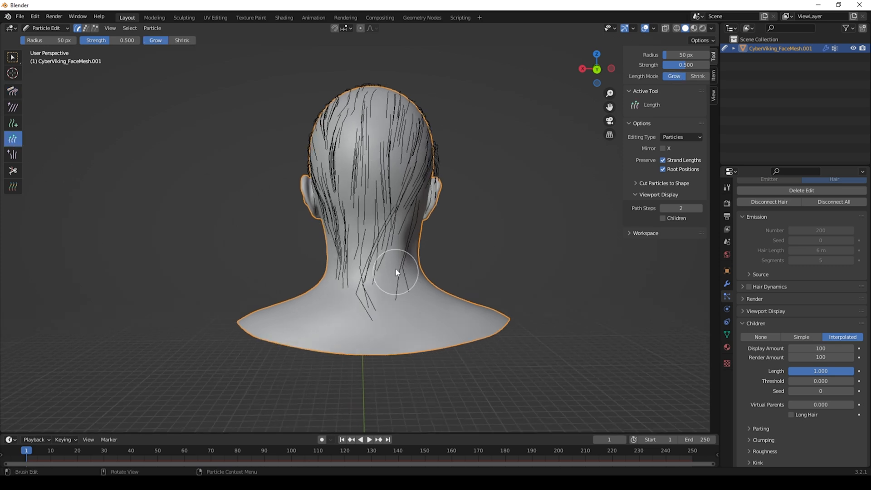
{"action": "middle_click_drag", "start_coordinate": [396, 272], "coordinate": [423, 275]}
{"action": "mouse_move", "coordinate": [363, 254]}
{"action": "left_mouse_down"}
{"action": "mouse_move", "coordinate": [393, 289]}
{"action": "mouse_move", "coordinate": [379, 323]}
{"action": "mouse_move", "coordinate": [370, 290]}
{"action": "left_mouse_up"}
{"action": "middle_click_drag", "start_coordinate": [396, 268], "coordinate": [368, 271]}
{"action": "left_click_drag", "start_coordinate": [368, 271], "coordinate": [364, 222]}
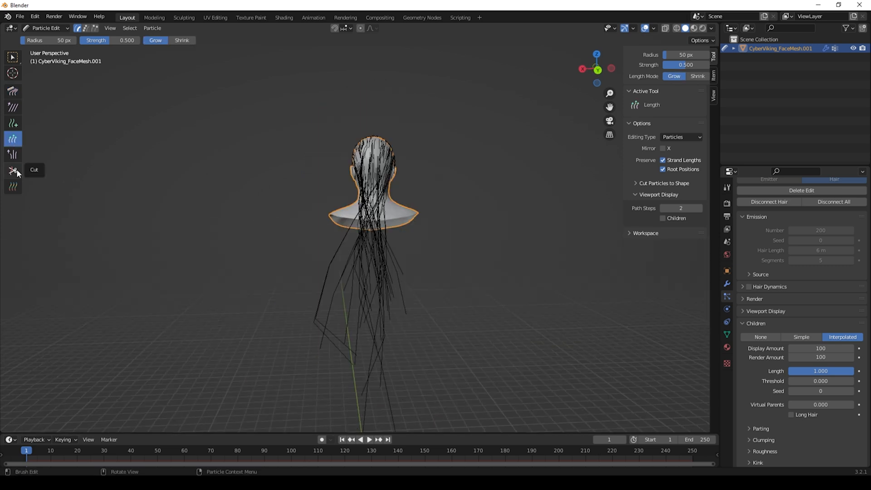
Step: Trim the overly long strands hanging below the neck with the Cut brush
{"action": "left_click", "coordinate": [12, 170]}
{"action": "scroll", "coordinate": [409, 403], "scroll_direction": "down", "scroll_amount": 2}
{"action": "mouse_move", "coordinate": [409, 402]}
{"action": "left_mouse_down"}
{"action": "mouse_move", "coordinate": [369, 348]}
{"action": "mouse_move", "coordinate": [339, 271]}
{"action": "left_mouse_up"}
{"action": "scroll", "coordinate": [386, 355], "scroll_direction": "up", "scroll_amount": 4}
{"action": "mouse_move", "coordinate": [386, 354]}
{"action": "left_mouse_down"}
{"action": "mouse_move", "coordinate": [323, 324]}
{"action": "mouse_move", "coordinate": [338, 272]}
{"action": "left_mouse_up"}
{"action": "scroll", "coordinate": [349, 278], "scroll_direction": "up", "scroll_amount": 2}
{"action": "middle_click_drag", "start_coordinate": [377, 286], "coordinate": [380, 298]}
{"action": "left_click_drag", "start_coordinate": [391, 300], "coordinate": [326, 260]}
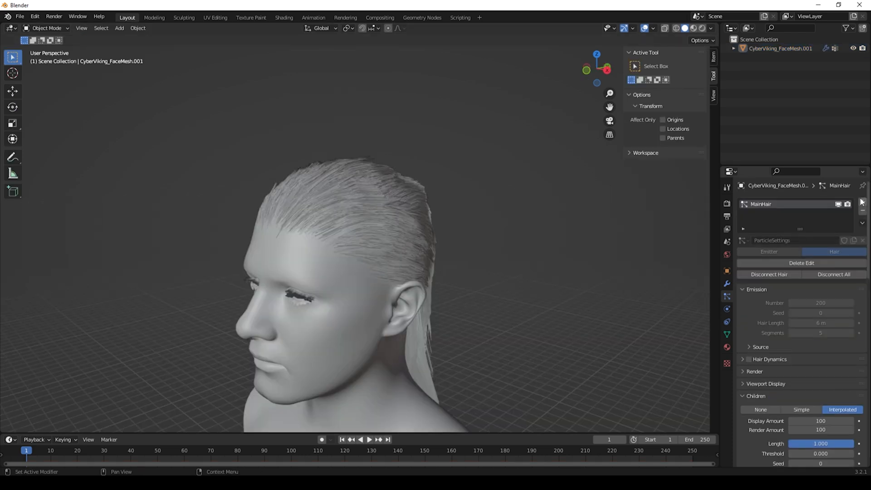
Step: Add a second particle system named SmallHair and set its type to Hair
{"action": "left_click", "coordinate": [862, 203]}
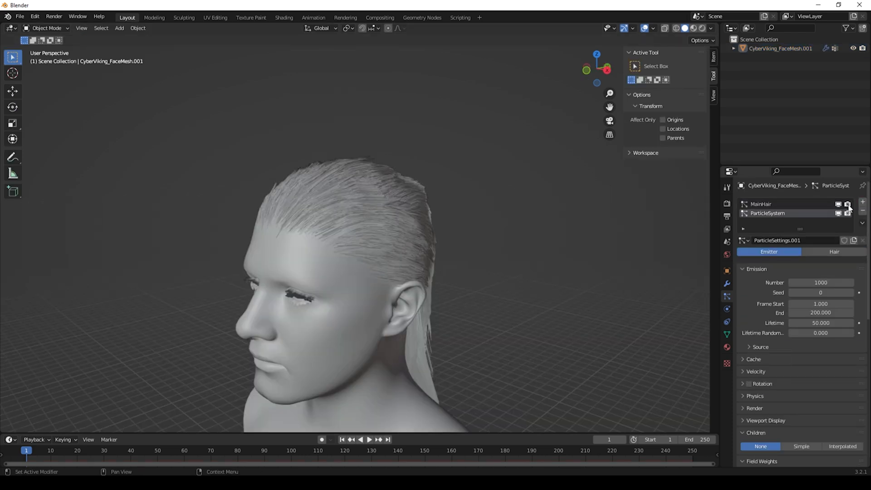
{"action": "type", "text": "Small"}
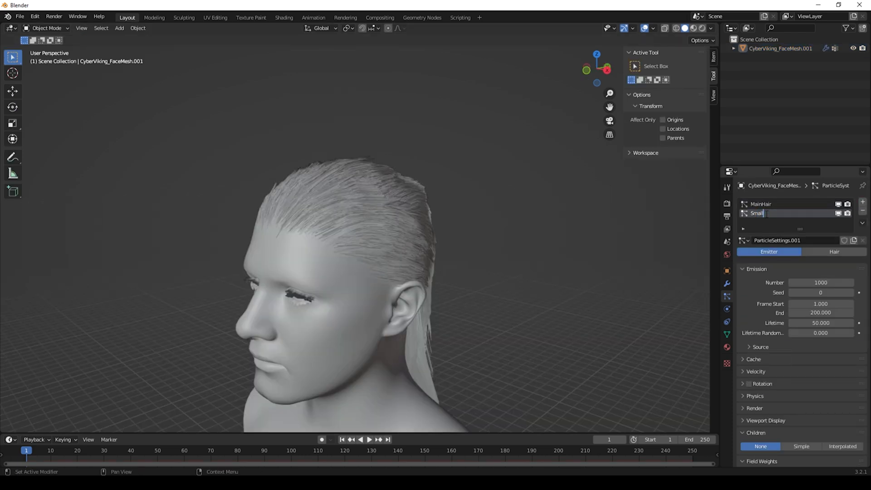
{"action": "left_click", "coordinate": [831, 255]}
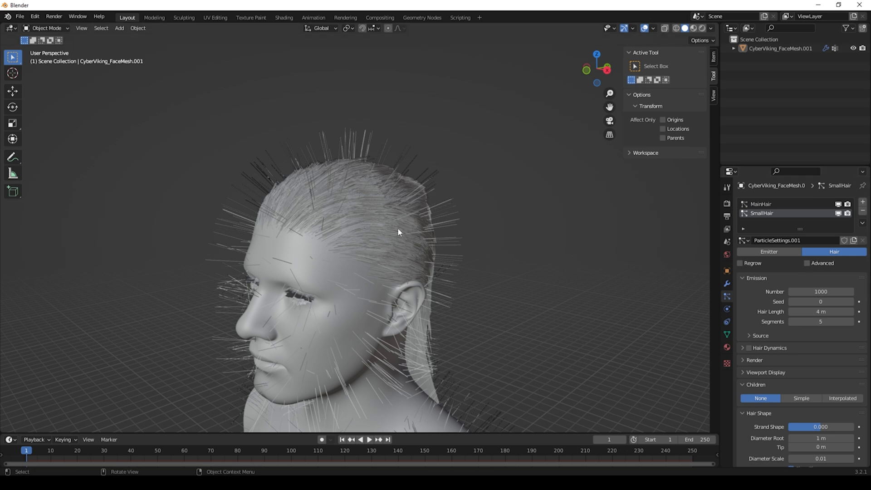
Step: Assign Base_Hair as the density vertex group for the SmallHair system
{"action": "scroll", "coordinate": [783, 319], "scroll_direction": "down", "scroll_amount": 15}
{"action": "left_click", "coordinate": [812, 364]}
{"action": "left_click", "coordinate": [800, 377]}
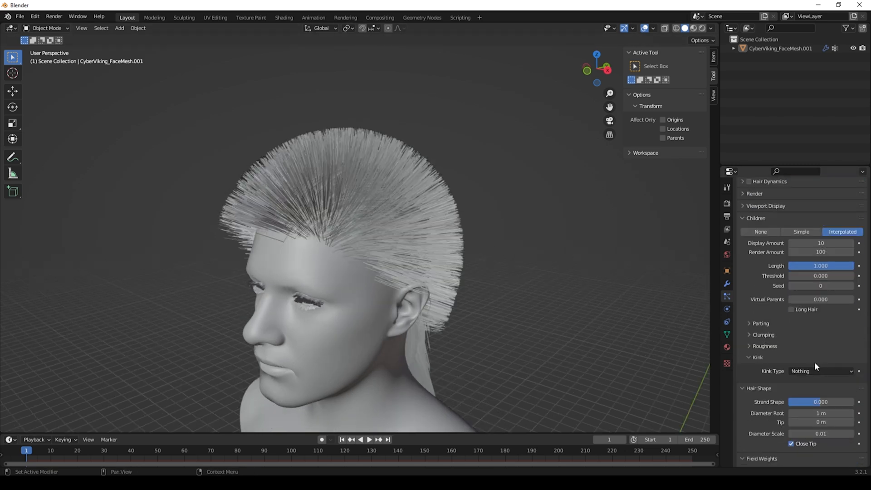
Step: Switch SmallHair's children to Simple and set their kink type to Curl
{"action": "left_click", "coordinate": [804, 229]}
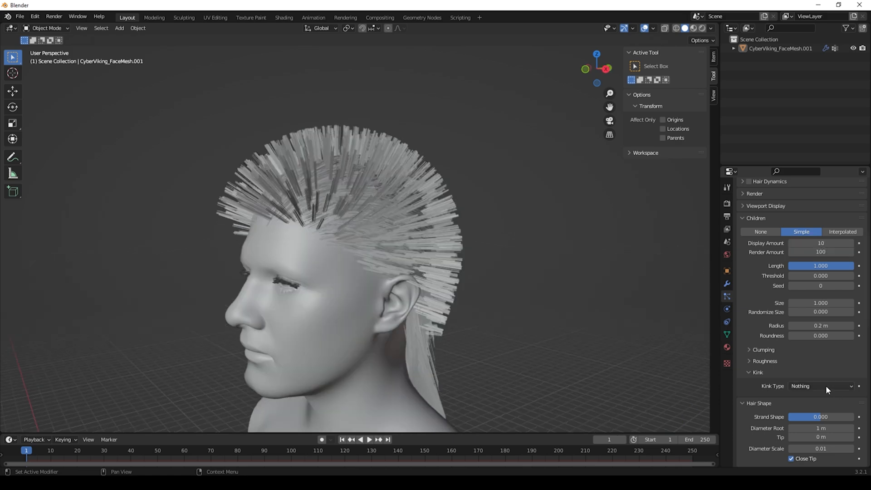
{"action": "left_click", "coordinate": [825, 385]}
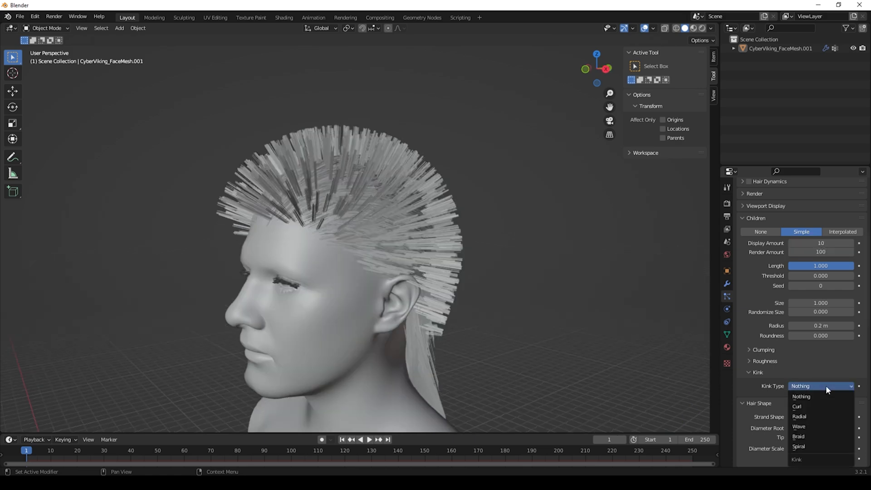
{"action": "left_click", "coordinate": [807, 406]}
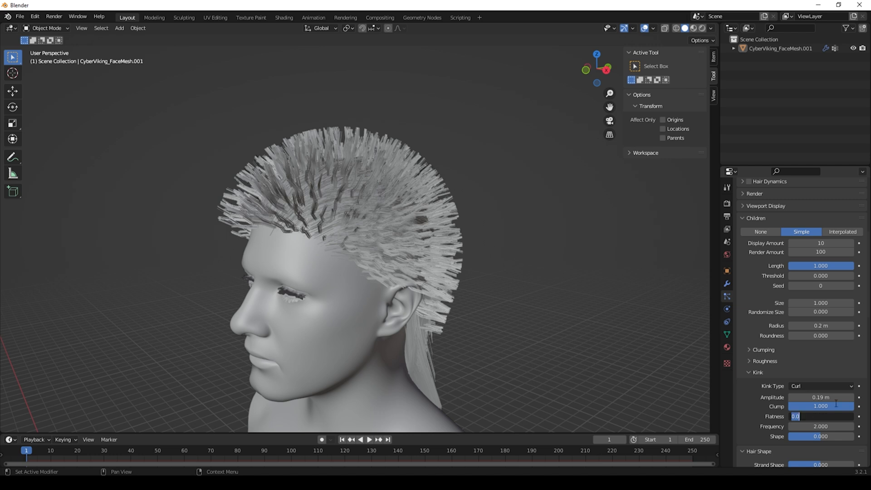
{"action": "left_click_drag", "start_coordinate": [823, 406], "coordinate": [809, 438]}
{"action": "scroll", "coordinate": [816, 291], "scroll_direction": "up", "scroll_amount": 8}
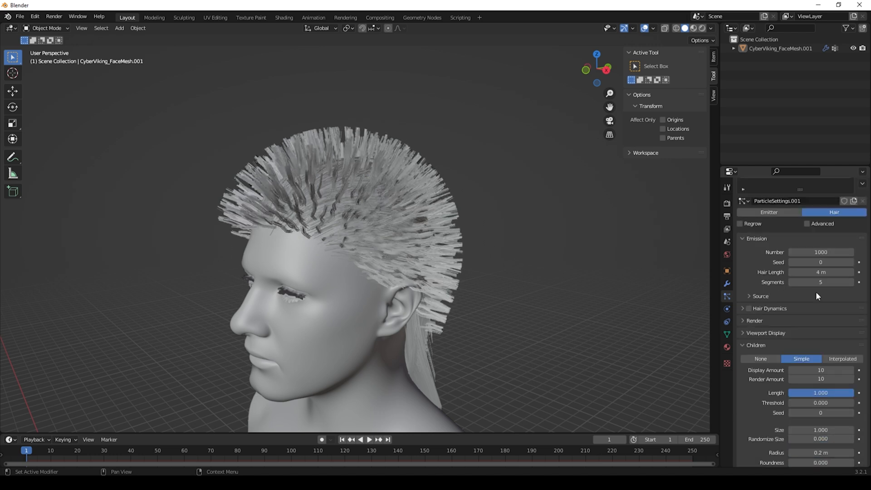
Step: Comb the SmallHair strands back over the scalp in Particle Edit mode, then return to Object Mode
{"action": "left_click_drag", "start_coordinate": [823, 292], "coordinate": [783, 292]}
{"action": "left_click_drag", "start_coordinate": [824, 312], "coordinate": [744, 311]}
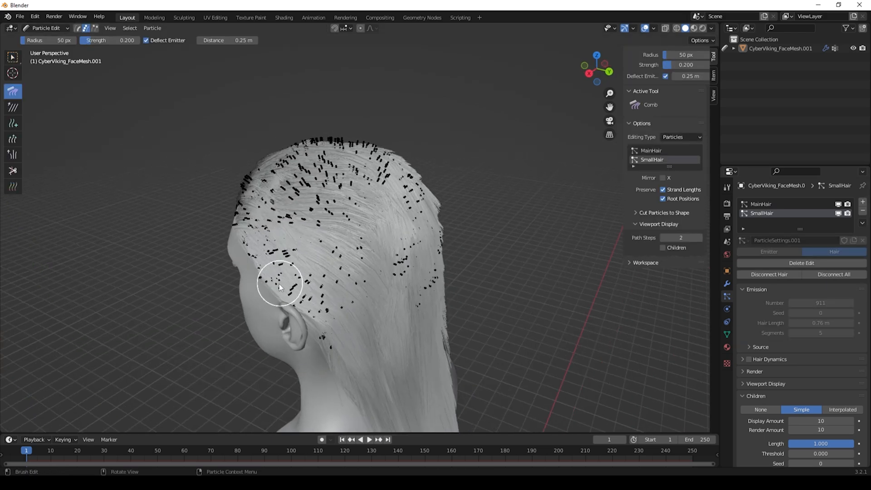
{"action": "middle_click_drag", "start_coordinate": [313, 314], "coordinate": [350, 232]}
{"action": "middle_click_drag", "start_coordinate": [315, 192], "coordinate": [242, 279]}
{"action": "left_click", "coordinate": [49, 28]}
{"action": "left_click", "coordinate": [58, 38]}
{"action": "middle_click_drag", "start_coordinate": [375, 249], "coordinate": [148, 211]}
{"action": "middle_click_drag", "start_coordinate": [148, 210], "coordinate": [186, 186]}
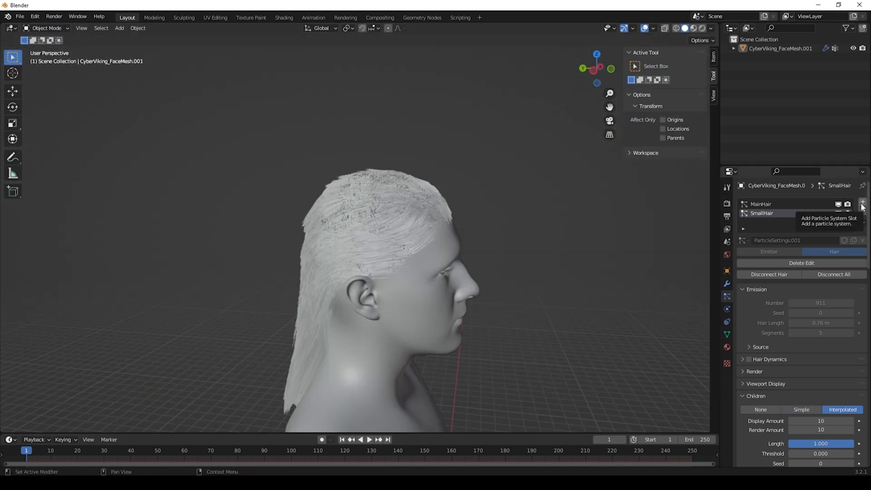
Step: Add a third particle system named Main_Braid and set its type to Hair
{"action": "left_click", "coordinate": [862, 204]}
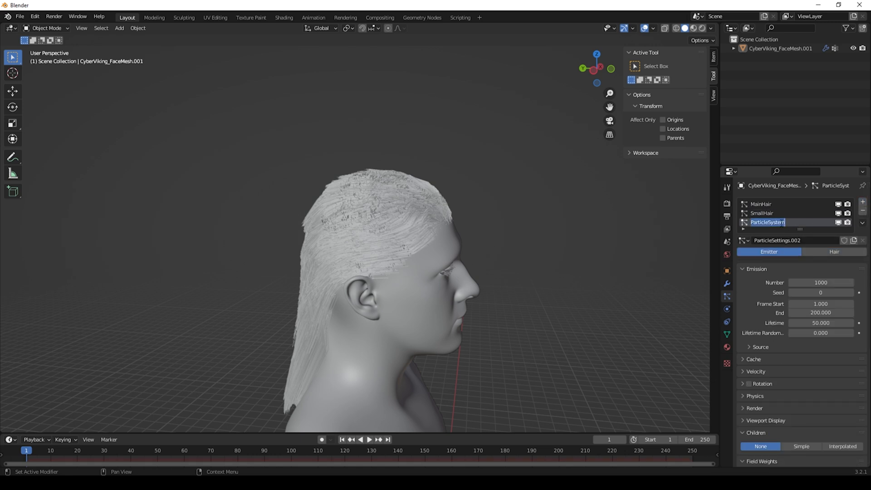
{"action": "type", "text": "Main"}
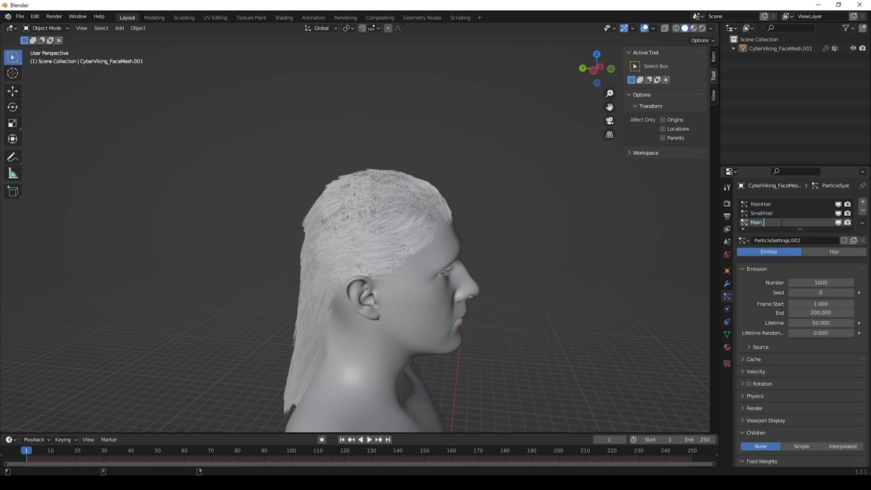
{"action": "type", "text": "_Braid"}
{"action": "key", "text": "Return"}
{"action": "left_click", "coordinate": [829, 251]}
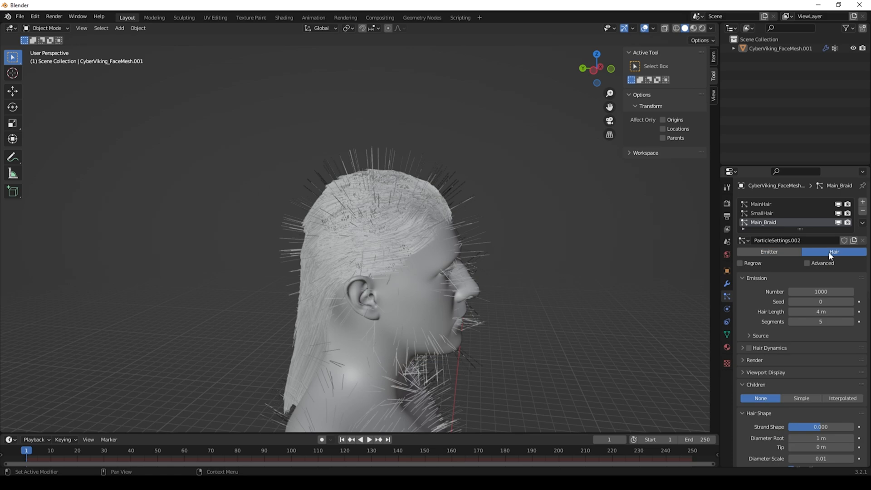
Step: Set Main_Braid's emission number to 1 and its hair length to 40 m
{"action": "left_click", "coordinate": [808, 291]}
{"action": "type", "text": "1"}
{"action": "key", "text": "Return"}
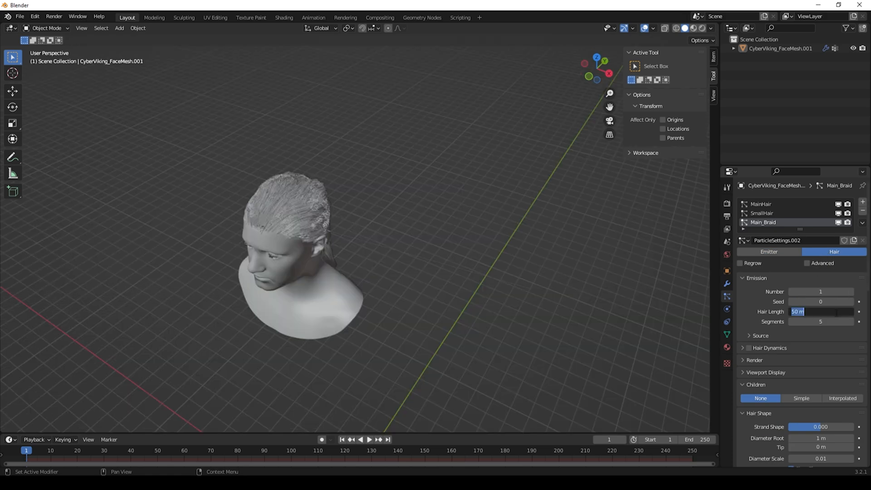
{"action": "double_click", "coordinate": [820, 311]}
{"action": "type", "text": "40"}
{"action": "key", "text": "Return"}
{"action": "scroll", "coordinate": [456, 239], "scroll_direction": "up", "scroll_amount": 3}
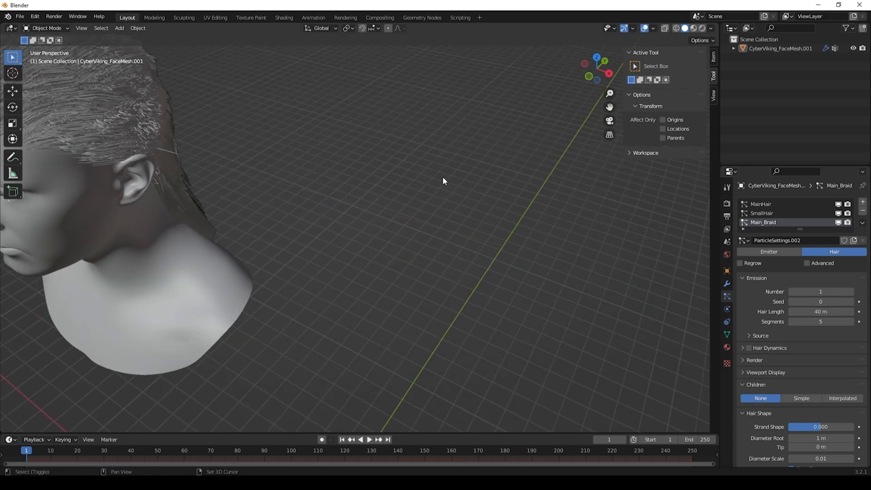
Step: Switch Main_Braid's children to Simple and set their kink type to Braid
{"action": "left_click", "coordinate": [801, 290]}
{"action": "left_click", "coordinate": [810, 298]}
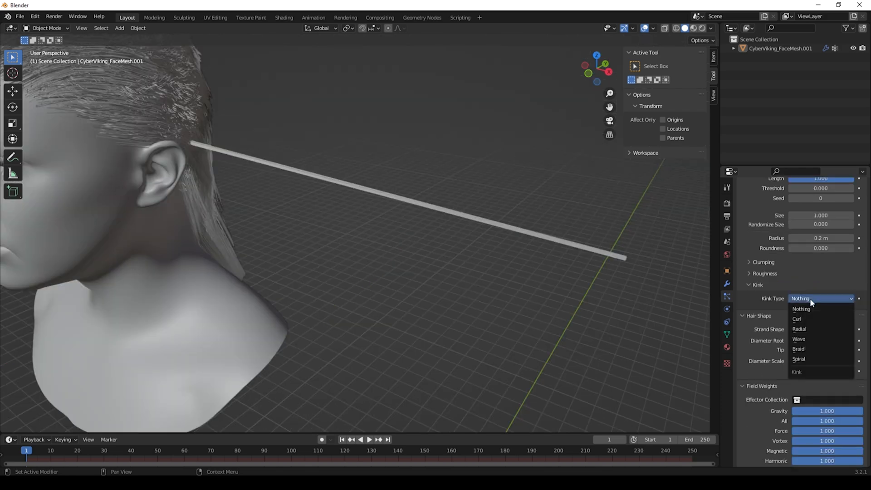
{"action": "left_click", "coordinate": [807, 348]}
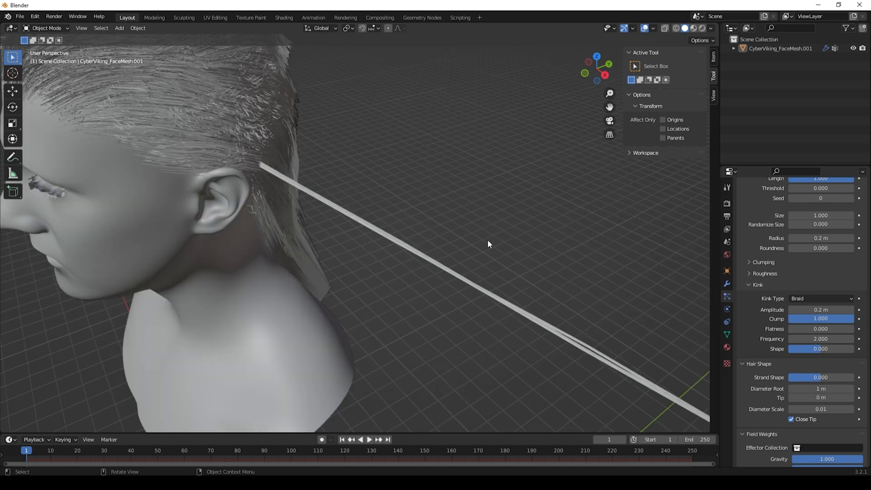
Step: Raise the braid amplitude to about 0.62 m and the child radius to about 1.67 m, opening Clumping and Roughness
{"action": "mouse_move", "coordinate": [819, 310]}
{"action": "left_mouse_down"}
{"action": "mouse_move", "coordinate": [833, 310]}
{"action": "mouse_move", "coordinate": [822, 309]}
{"action": "left_mouse_up"}
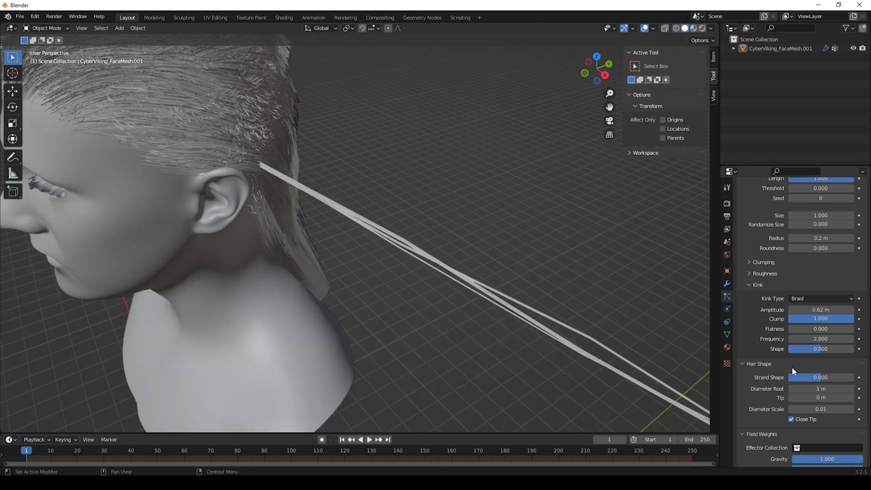
{"action": "left_click", "coordinate": [757, 273]}
{"action": "left_click", "coordinate": [756, 263]}
{"action": "scroll", "coordinate": [753, 272], "scroll_direction": "up", "scroll_amount": 2}
{"action": "left_click_drag", "start_coordinate": [820, 275], "coordinate": [847, 274]}
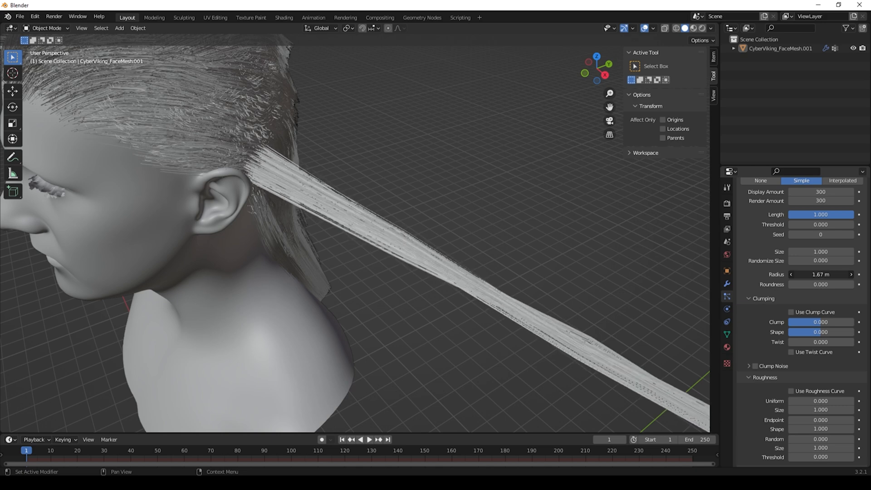
{"action": "middle_click_drag", "start_coordinate": [392, 208], "coordinate": [366, 187]}
{"action": "scroll", "coordinate": [367, 187], "scroll_direction": "up", "scroll_amount": 2}
{"action": "scroll", "coordinate": [763, 290], "scroll_direction": "down", "scroll_amount": 8}
{"action": "scroll", "coordinate": [763, 290], "scroll_direction": "down", "scroll_amount": 2}
Step: Tune the braid's clumping and roughness values, setting the roughness shape to 10
{"action": "left_click_drag", "start_coordinate": [821, 344], "coordinate": [852, 343]}
{"action": "scroll", "coordinate": [453, 292], "scroll_direction": "down", "scroll_amount": 3}
{"action": "middle_click_drag", "start_coordinate": [453, 292], "coordinate": [484, 313]}
{"action": "left_click", "coordinate": [819, 344]}
{"action": "type", "text": "10"}
{"action": "key", "text": "Return"}
{"action": "middle_click_drag", "start_coordinate": [449, 267], "coordinate": [467, 271]}
{"action": "left_click_drag", "start_coordinate": [815, 354], "coordinate": [848, 354]}
{"action": "left_click_drag", "start_coordinate": [821, 315], "coordinate": [792, 314]}
{"action": "scroll", "coordinate": [814, 317], "scroll_direction": "up", "scroll_amount": 1}
{"action": "scroll", "coordinate": [774, 271], "scroll_direction": "up", "scroll_amount": 1}
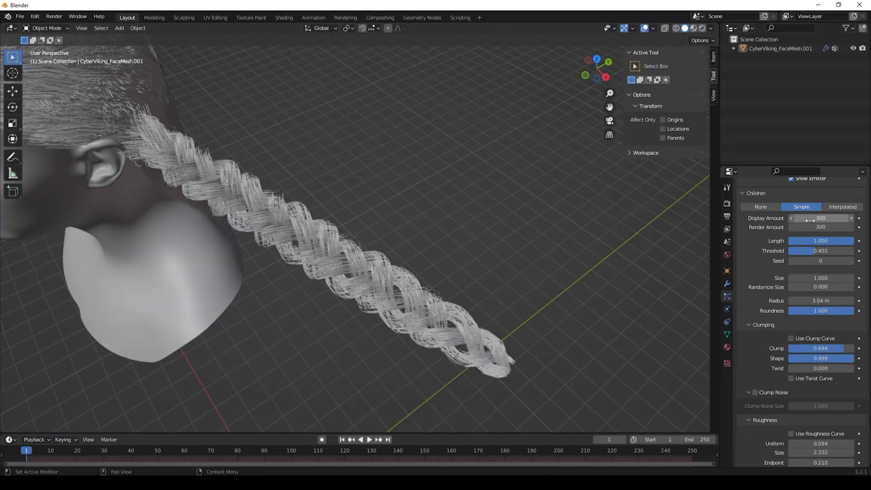
Step: Set the braid's children display amount to 600
{"action": "left_click_drag", "start_coordinate": [810, 220], "coordinate": [859, 220]}
{"action": "left_click", "coordinate": [811, 219]}
{"action": "type", "text": "600"}
{"action": "key", "text": "Return"}
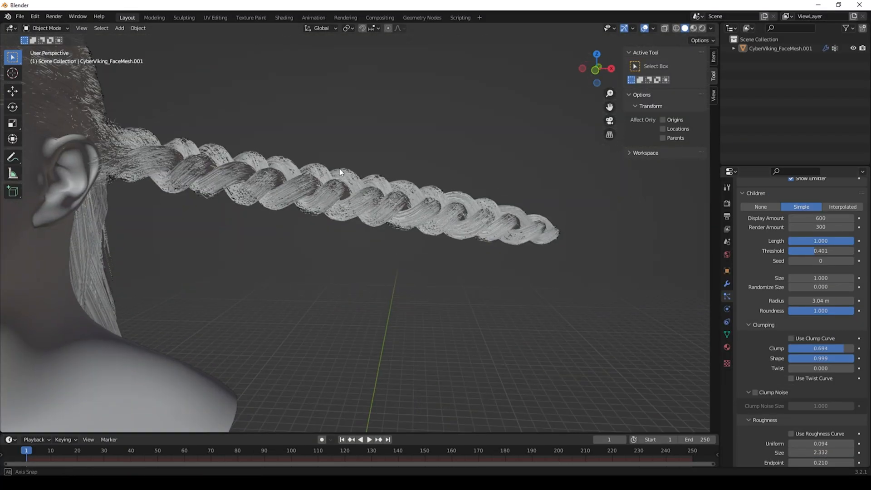
Step: Enter Particle Edit with the Add brush set to count 1, steps 8 and keys 8
{"action": "middle_click_drag", "start_coordinate": [340, 172], "coordinate": [374, 282]}
{"action": "left_click", "coordinate": [53, 28]}
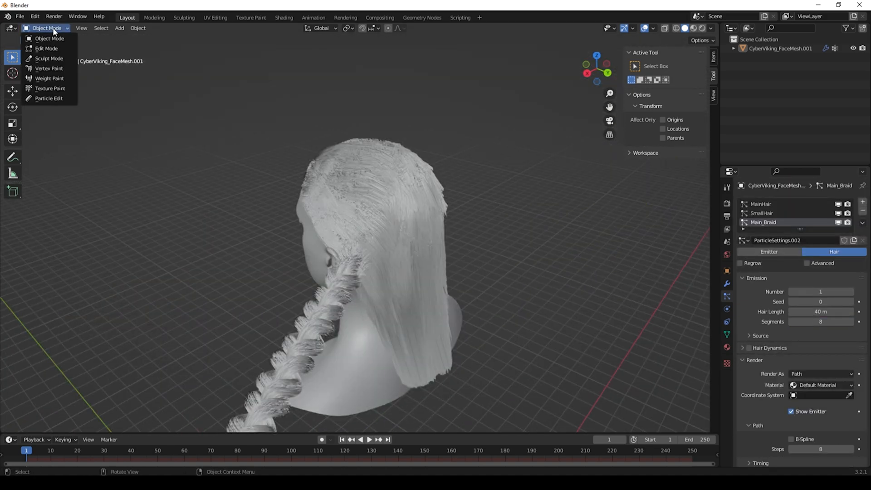
{"action": "left_click", "coordinate": [53, 98]}
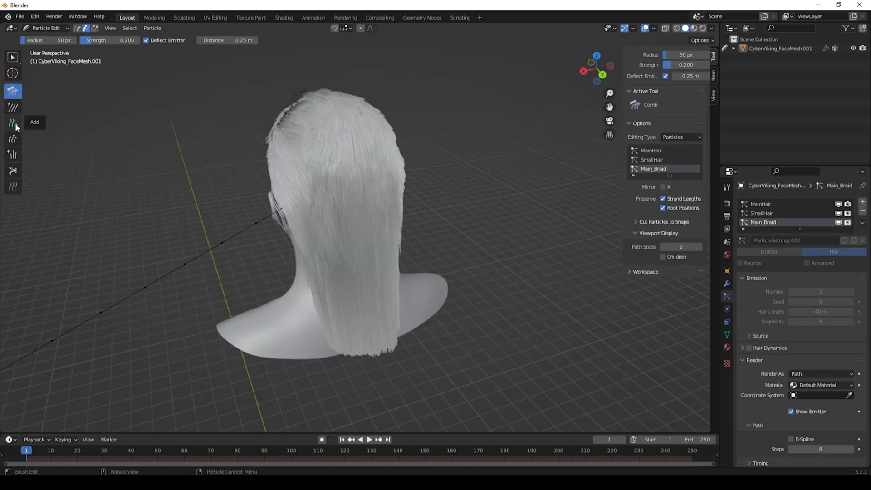
{"action": "left_click", "coordinate": [14, 123]}
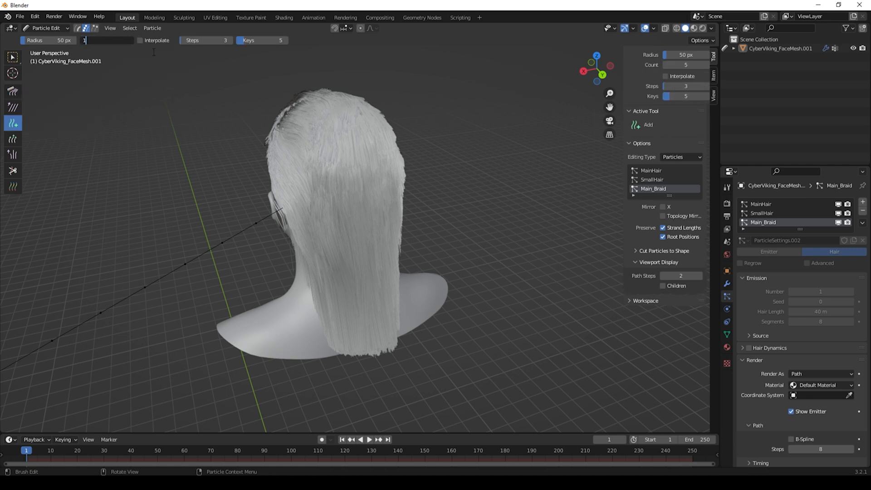
{"action": "key", "text": "Return"}
{"action": "left_click", "coordinate": [218, 40]}
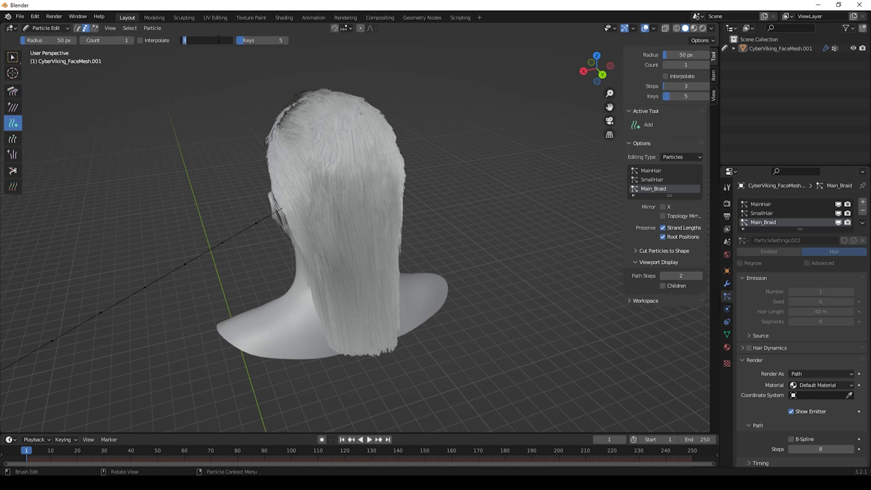
{"action": "key", "text": "Return"}
{"action": "left_click", "coordinate": [262, 39]}
{"action": "type", "text": "8"}
{"action": "key", "text": "Return"}
Step: Add a single braid strand at the crown of the head from the back view
{"action": "middle_click_drag", "start_coordinate": [357, 156], "coordinate": [399, 191]}
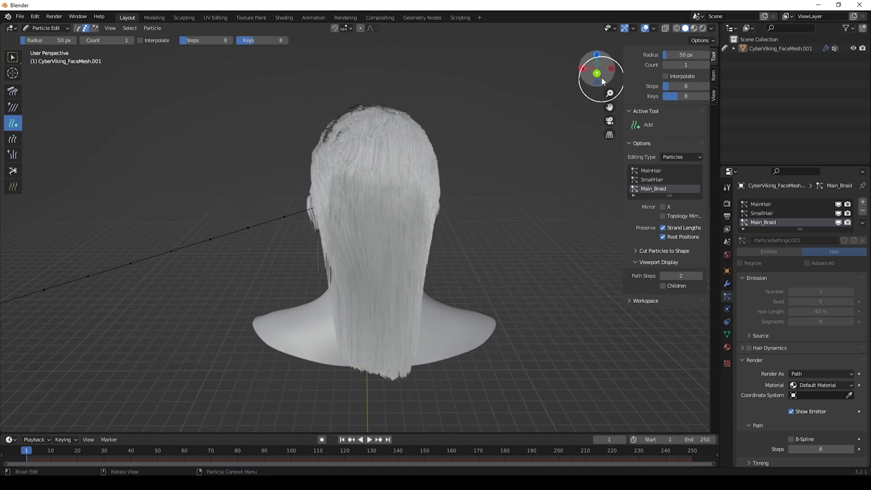
{"action": "left_click", "coordinate": [598, 73]}
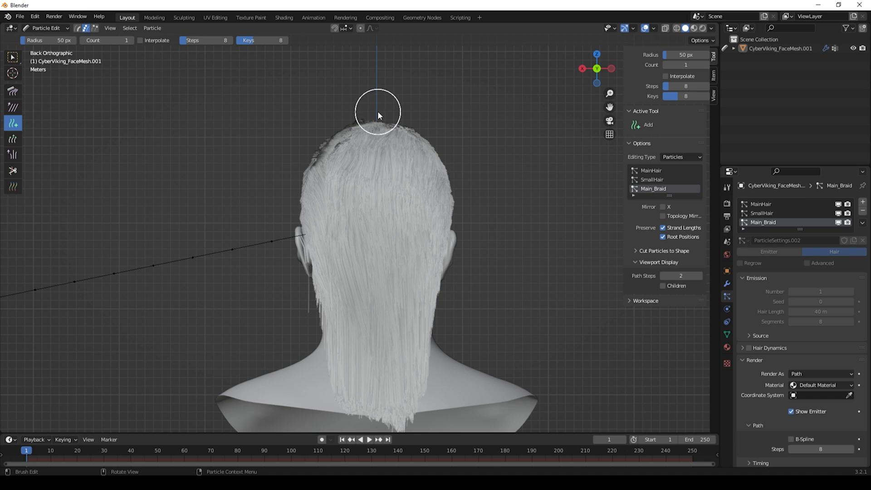
{"action": "left_click", "coordinate": [375, 146]}
{"action": "middle_click_drag", "start_coordinate": [375, 149], "coordinate": [448, 187]}
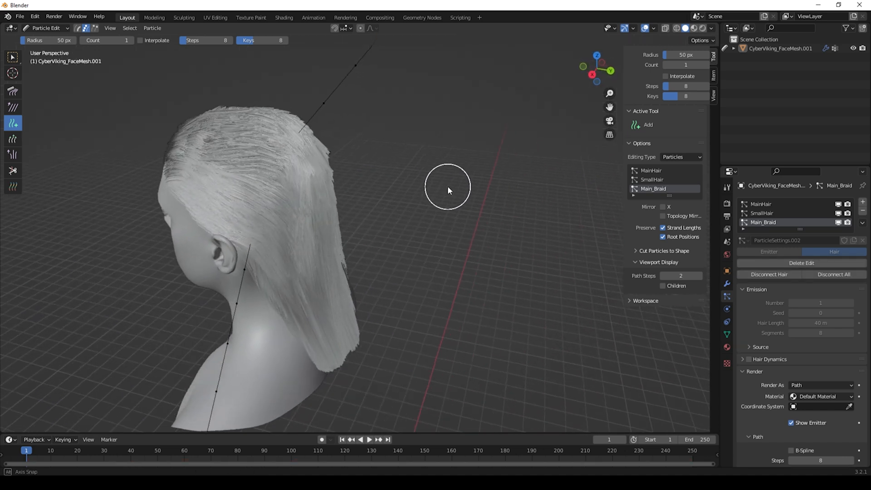
Step: Cut away the original braid strand running through the neck with the Cut brush
{"action": "left_click", "coordinate": [14, 171]}
{"action": "left_click", "coordinate": [248, 239]}
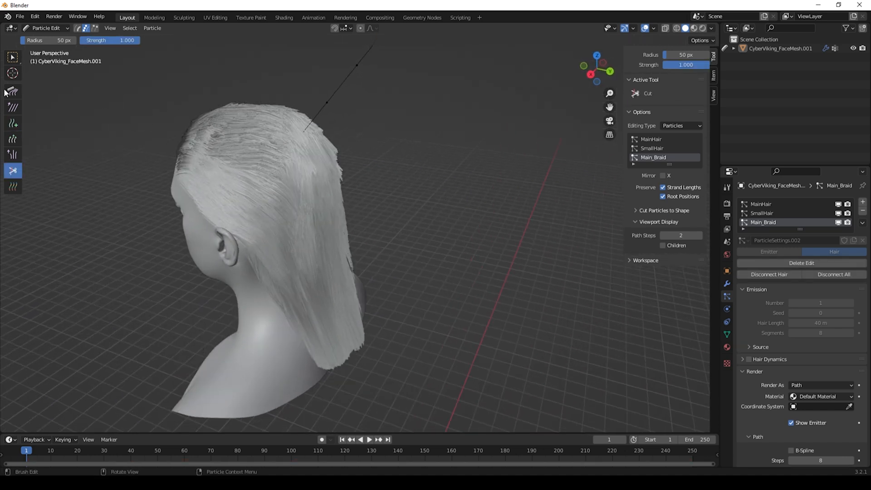
Step: Comb the new braid strand down behind the head using the Comb brush at strength 0.5
{"action": "left_click", "coordinate": [17, 95]}
{"action": "middle_click_drag", "start_coordinate": [243, 143], "coordinate": [295, 136]}
{"action": "scroll", "coordinate": [397, 118], "scroll_direction": "down", "scroll_amount": 5}
{"action": "left_click_drag", "start_coordinate": [414, 178], "coordinate": [363, 204]}
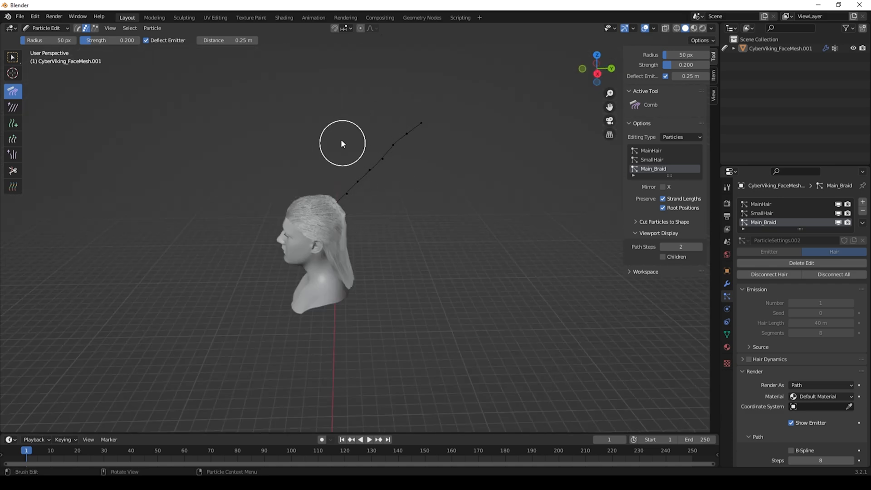
{"action": "double_click", "coordinate": [118, 39]}
{"action": "type", "text": "0.5"}
{"action": "key", "text": "Return"}
{"action": "left_click_drag", "start_coordinate": [404, 123], "coordinate": [411, 239]}
{"action": "left_click_drag", "start_coordinate": [395, 158], "coordinate": [415, 243]}
{"action": "middle_click_drag", "start_coordinate": [362, 189], "coordinate": [385, 312]}
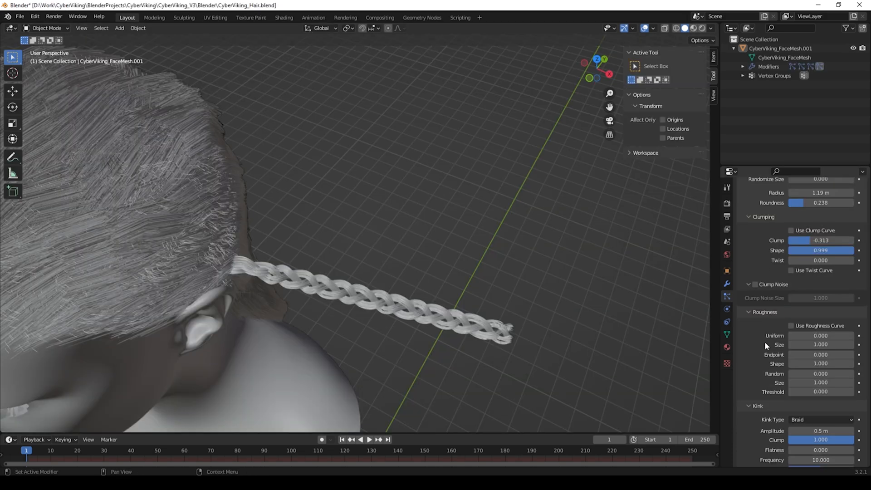
{"action": "scroll", "coordinate": [764, 341], "scroll_direction": "down", "scroll_amount": 2}
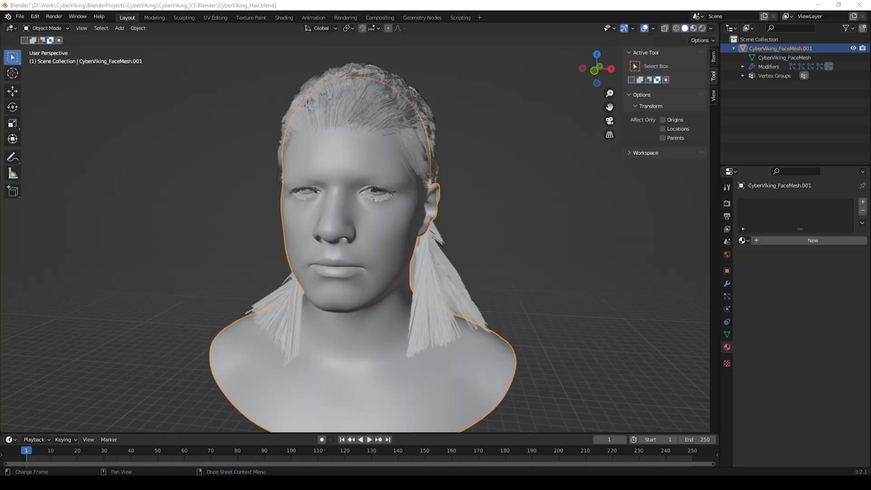
Step: Create a new material on the head mesh named Head
{"action": "mouse_move", "coordinate": [483, 111]}
{"action": "middle_mouse_down"}
{"action": "mouse_move", "coordinate": [423, 116]}
{"action": "mouse_move", "coordinate": [475, 122]}
{"action": "mouse_move", "coordinate": [404, 124]}
{"action": "mouse_move", "coordinate": [450, 121]}
{"action": "mouse_move", "coordinate": [392, 143]}
{"action": "middle_mouse_up"}
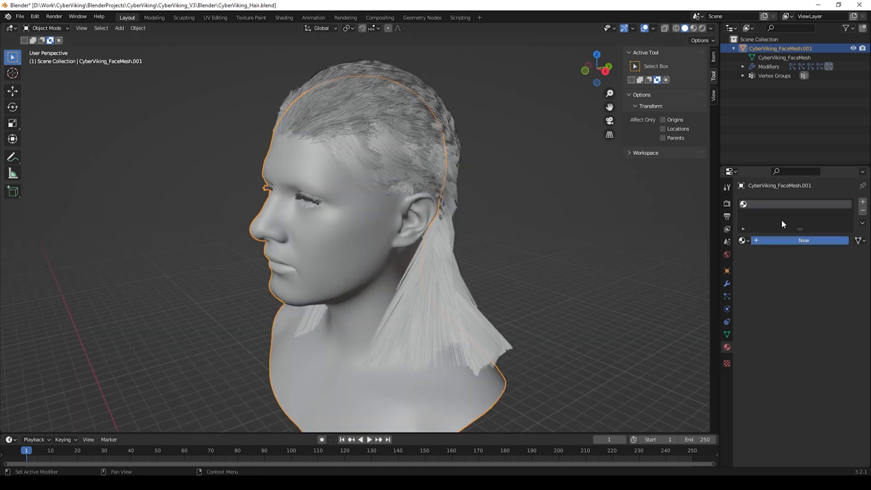
{"action": "left_click", "coordinate": [812, 241]}
{"action": "double_click", "coordinate": [762, 204]}
{"action": "type", "text": "Head"}
{"action": "key", "text": "Return"}
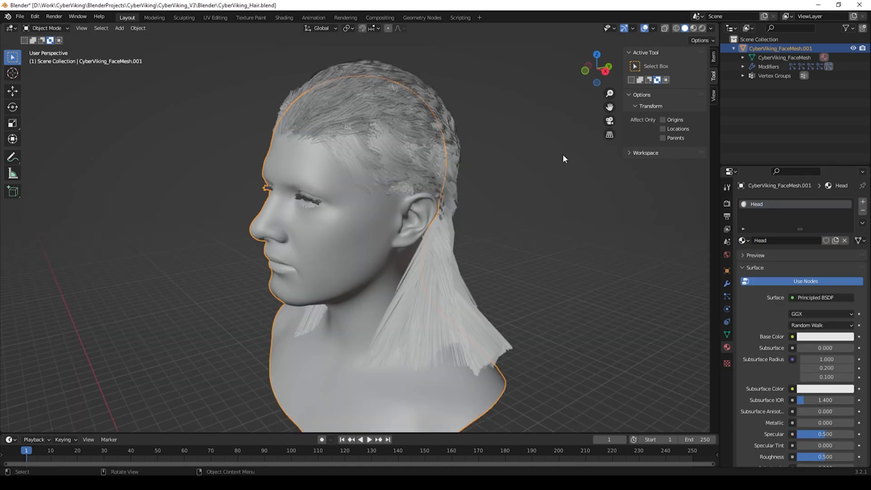
Step: In the Shading workspace, add an Image Texture node to Head loading CyberViking_Face_BaseColor.png into Base Color
{"action": "left_click", "coordinate": [276, 18]}
{"action": "key", "text": "shift+a"}
{"action": "type", "text": "texture"}
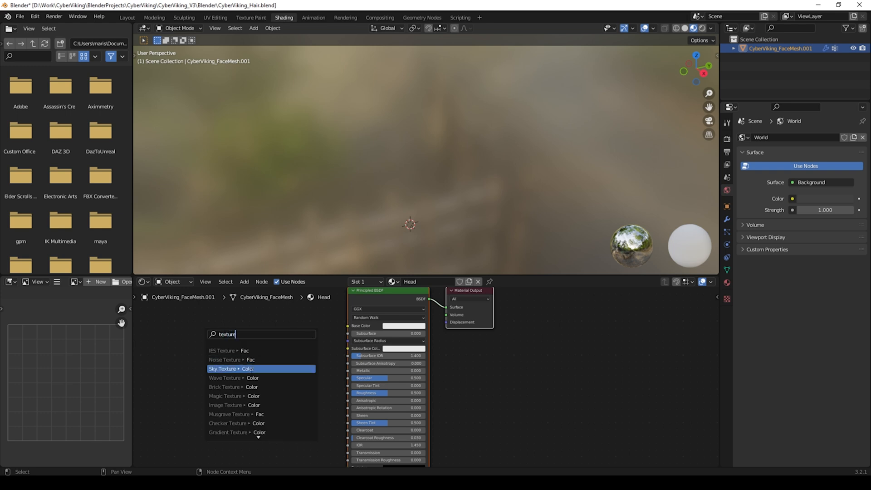
{"action": "left_click", "coordinate": [241, 405]}
{"action": "left_click", "coordinate": [243, 388]}
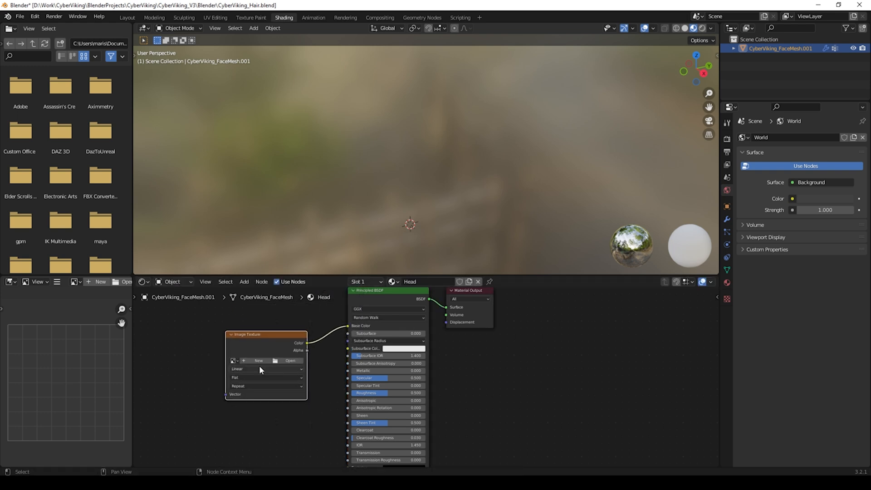
{"action": "left_click", "coordinate": [285, 361]}
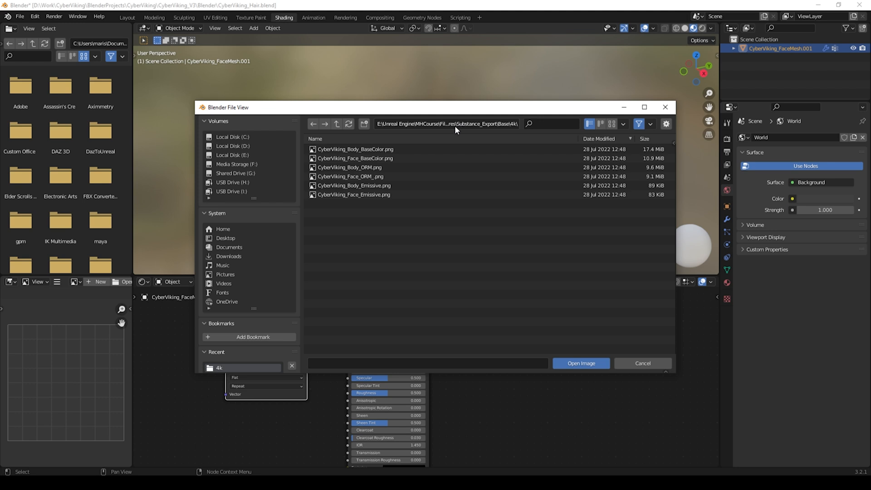
{"action": "left_click", "coordinate": [346, 159]}
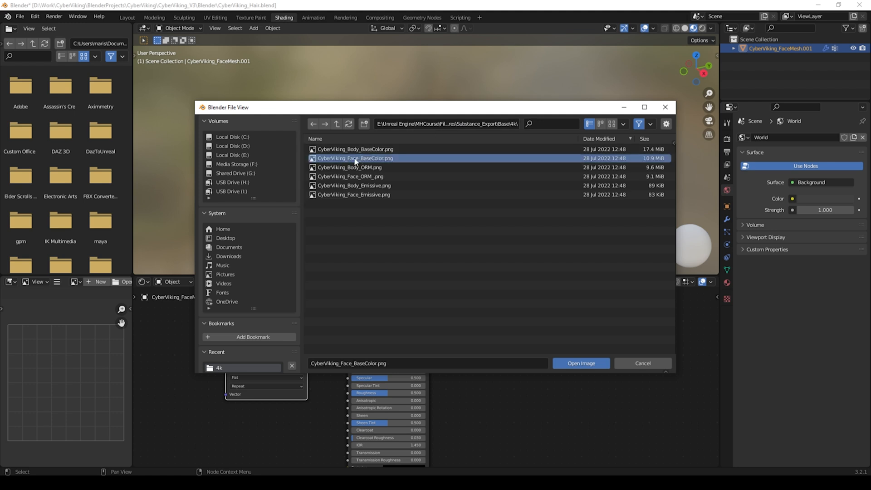
{"action": "left_click", "coordinate": [581, 363]}
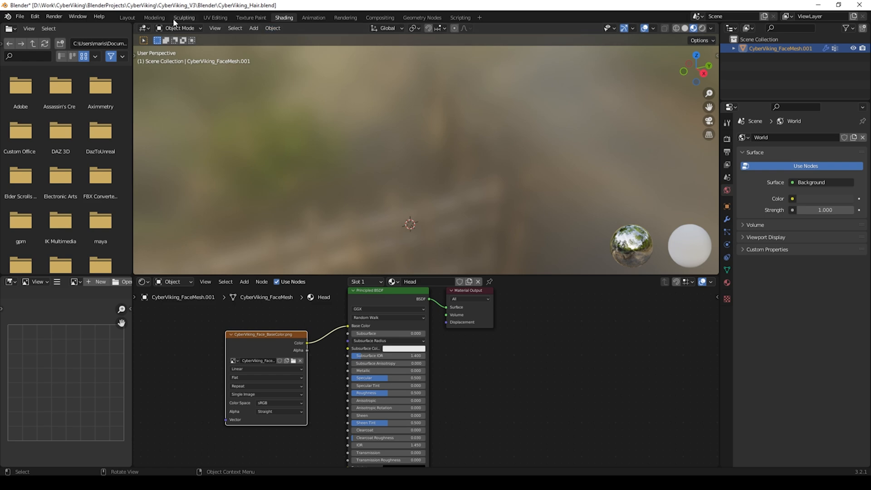
Step: Return to the Layout workspace and switch the viewport to Material Preview shading
{"action": "left_click", "coordinate": [129, 18]}
{"action": "left_click", "coordinate": [693, 29]}
{"action": "mouse_move", "coordinate": [518, 117]}
{"action": "middle_mouse_down"}
{"action": "mouse_move", "coordinate": [487, 129]}
{"action": "mouse_move", "coordinate": [535, 130]}
{"action": "mouse_move", "coordinate": [331, 132]}
{"action": "middle_mouse_up"}
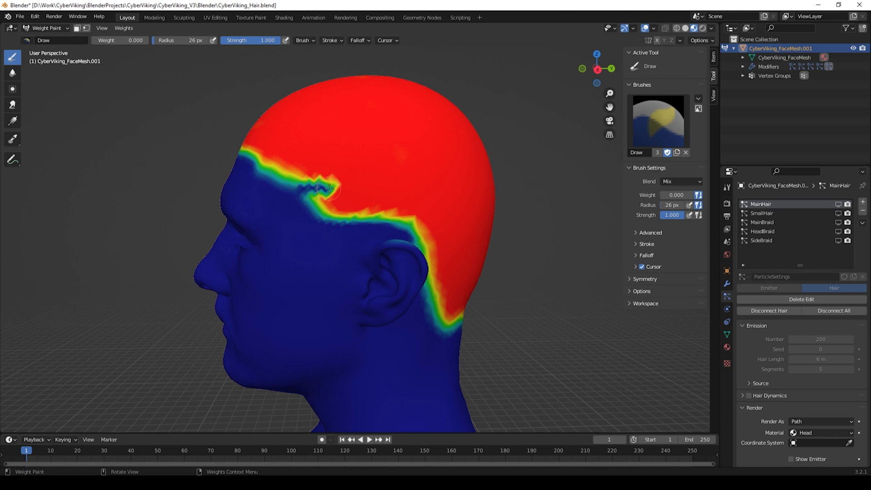
{"action": "left_click_drag", "start_coordinate": [330, 187], "coordinate": [422, 187]}
{"action": "left_click_drag", "start_coordinate": [422, 186], "coordinate": [434, 186]}
Step: Inspect the MainHair strands over the textured scalp by switching to Object Mode and then Particle Edit
{"action": "left_click", "coordinate": [58, 28]}
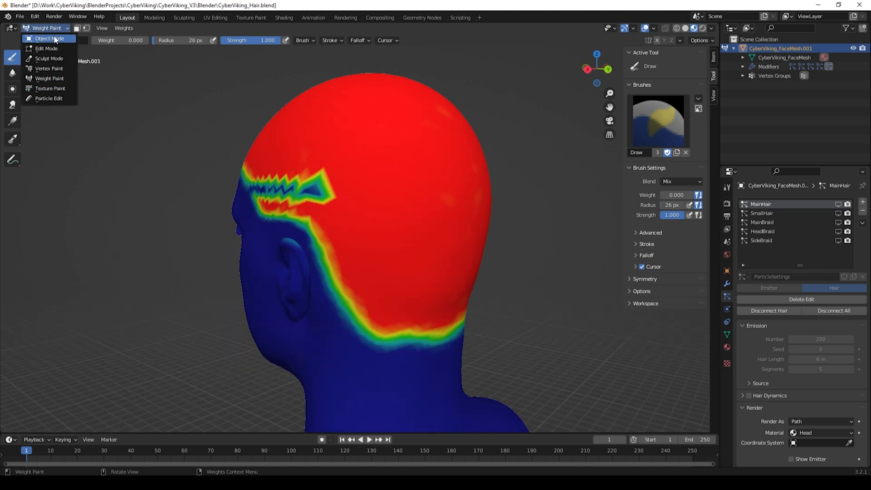
{"action": "left_click", "coordinate": [49, 39]}
{"action": "mouse_move", "coordinate": [318, 182]}
{"action": "middle_mouse_down"}
{"action": "mouse_move", "coordinate": [365, 180]}
{"action": "mouse_move", "coordinate": [366, 195]}
{"action": "middle_mouse_up"}
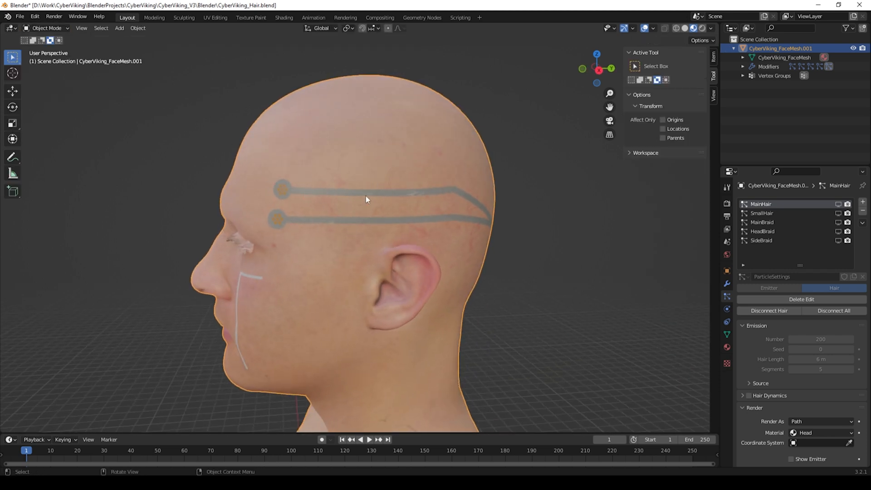
{"action": "left_click", "coordinate": [56, 28]}
{"action": "left_click", "coordinate": [48, 81]}
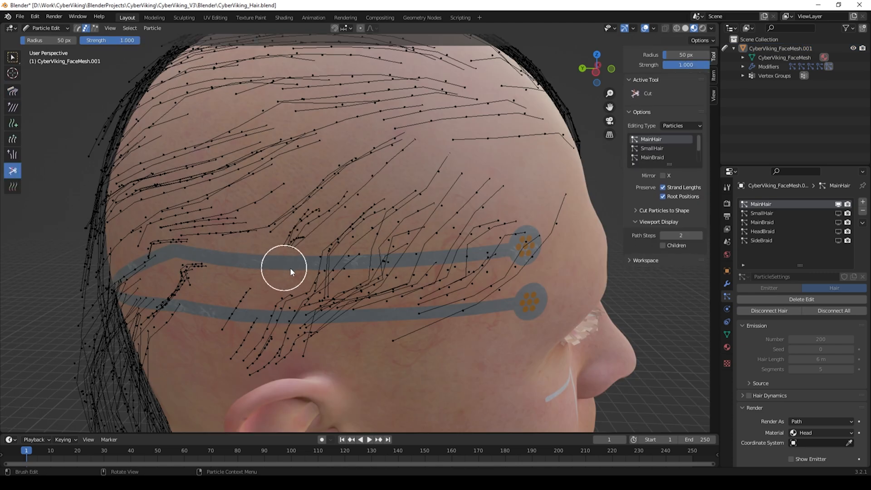
{"action": "left_click_drag", "start_coordinate": [347, 269], "coordinate": [512, 261]}
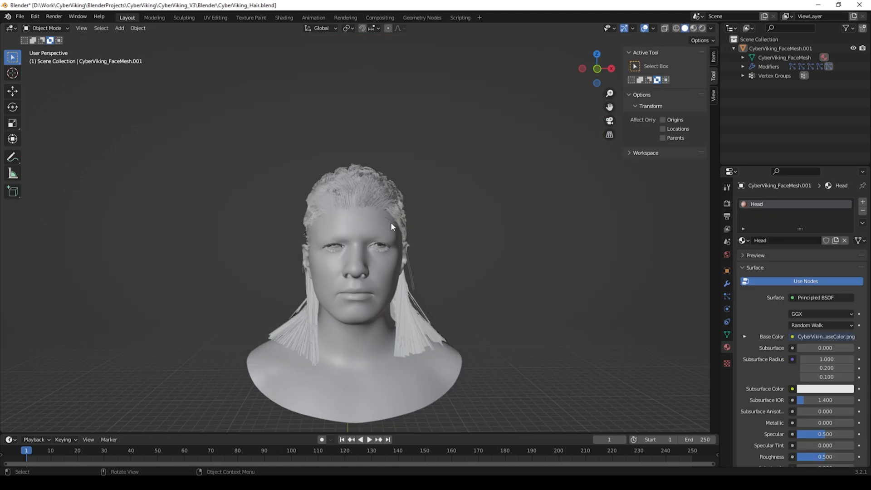
Step: Open the particle properties and scroll to MainHair's Viewport Display settings
{"action": "middle_click_drag", "start_coordinate": [394, 232], "coordinate": [346, 235]}
{"action": "left_click", "coordinate": [727, 296]}
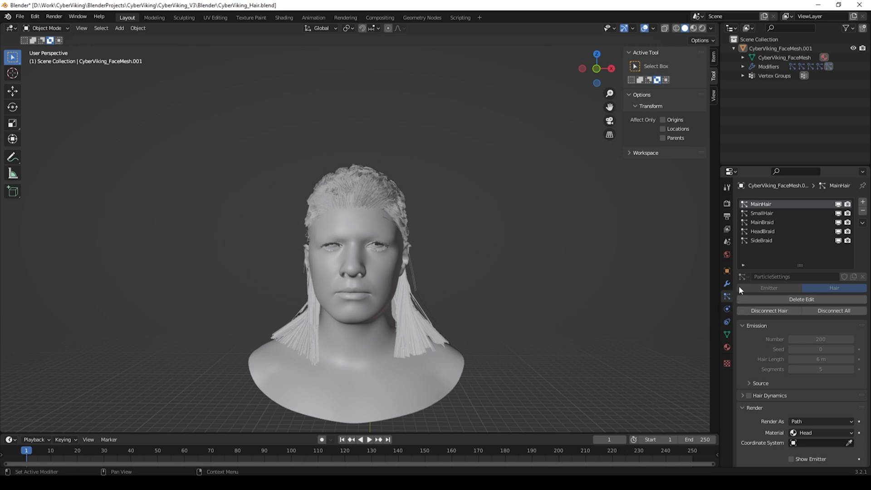
{"action": "scroll", "coordinate": [805, 299], "scroll_direction": "down", "scroll_amount": 6}
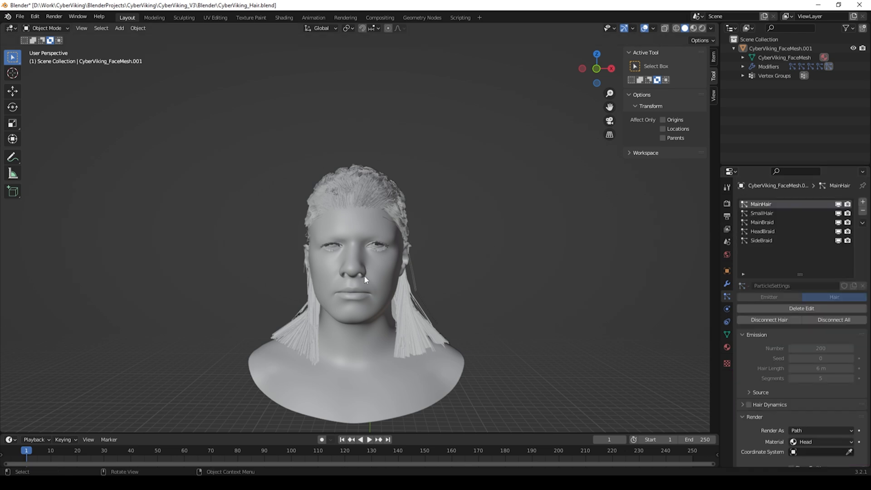
Step: Export the selected head's hair as an Alembic file CyberViking_Hair.abc, setting the export End frame to 1 and reviewing particle options
{"action": "left_click", "coordinate": [365, 279]}
{"action": "left_click", "coordinate": [20, 16]}
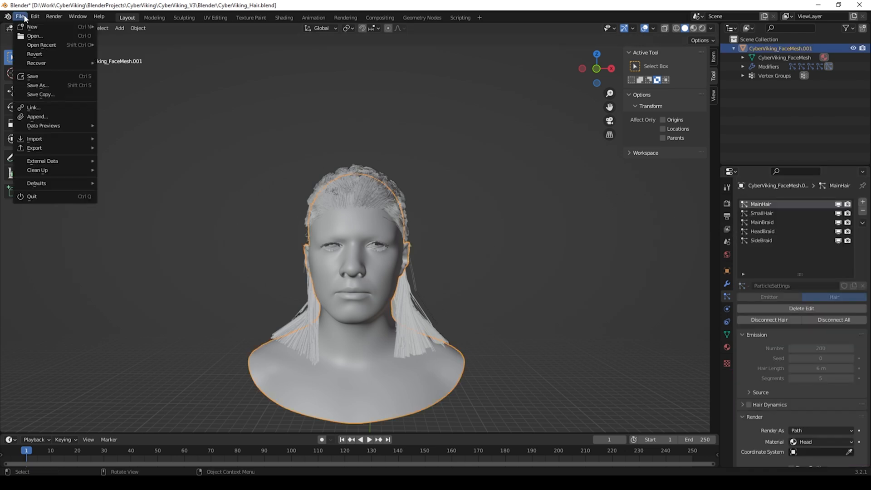
{"action": "mouse_move", "coordinate": [39, 148]}
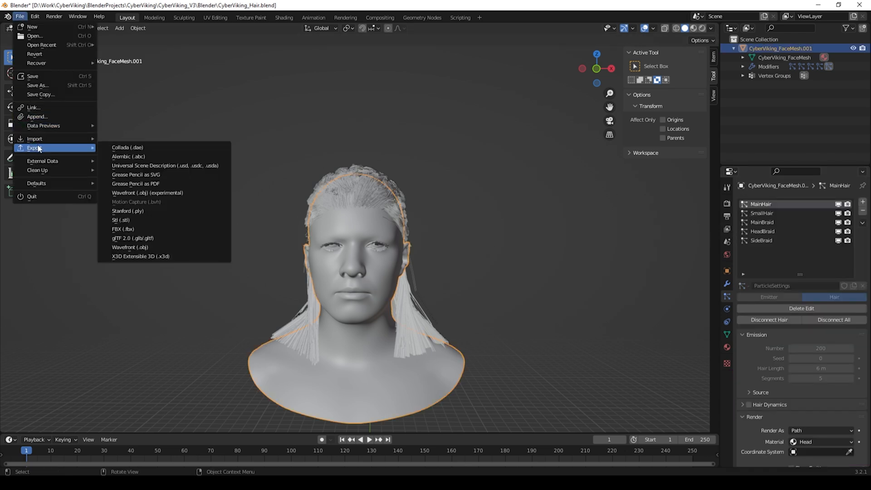
{"action": "left_click", "coordinate": [143, 157]}
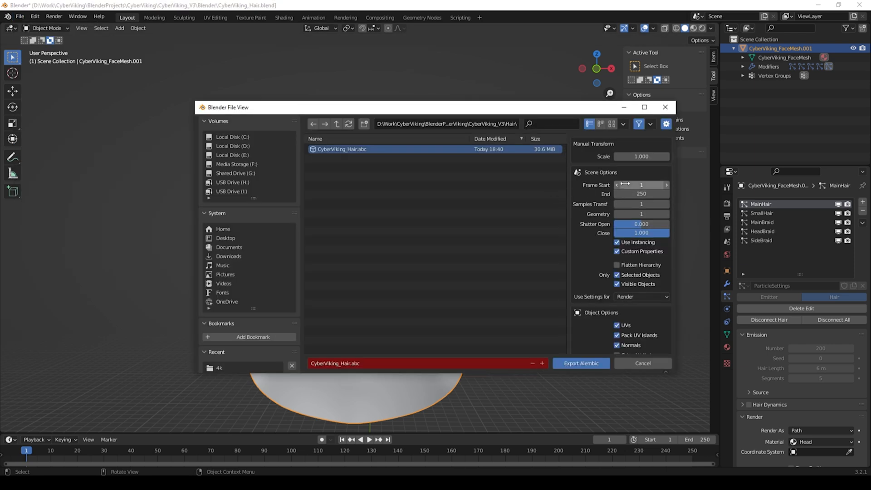
{"action": "left_click", "coordinate": [642, 193]}
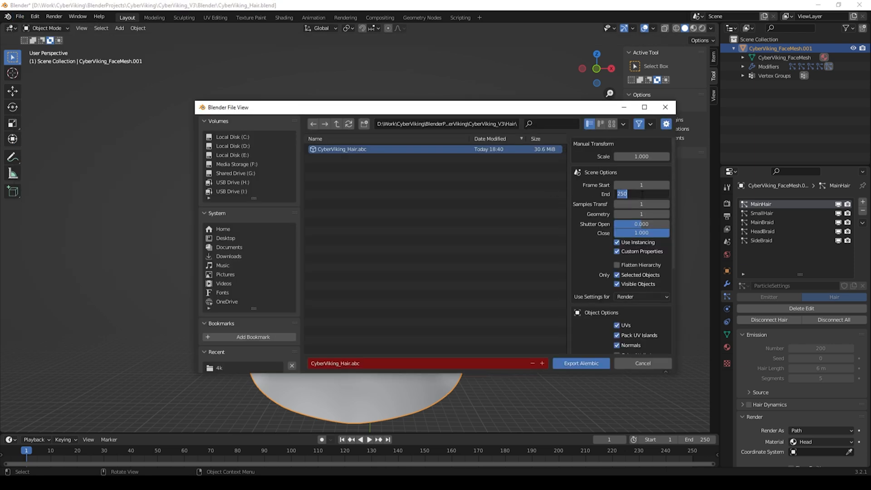
{"action": "key", "text": "Return"}
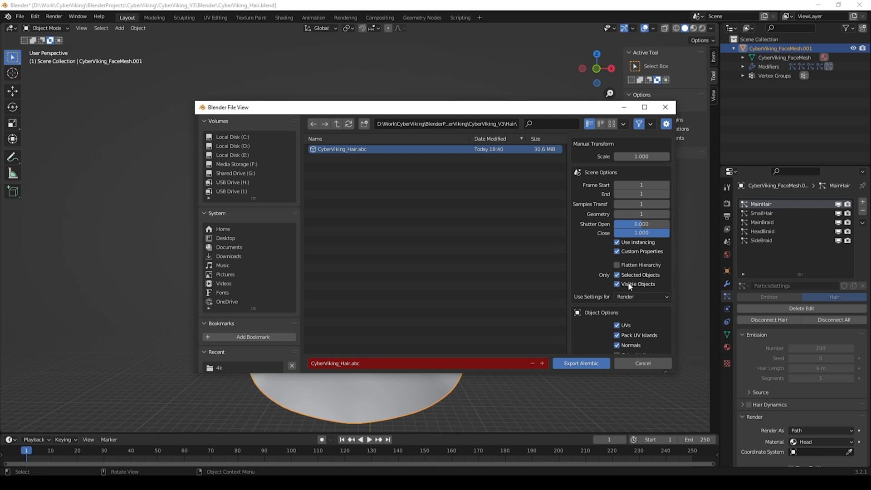
{"action": "scroll", "coordinate": [595, 247], "scroll_direction": "down", "scroll_amount": 6}
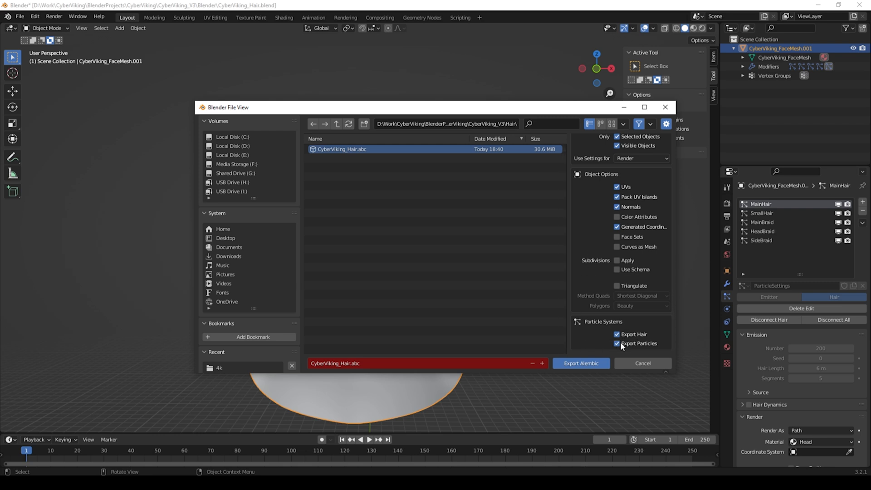
{"action": "scroll", "coordinate": [601, 321], "scroll_direction": "up", "scroll_amount": 6}
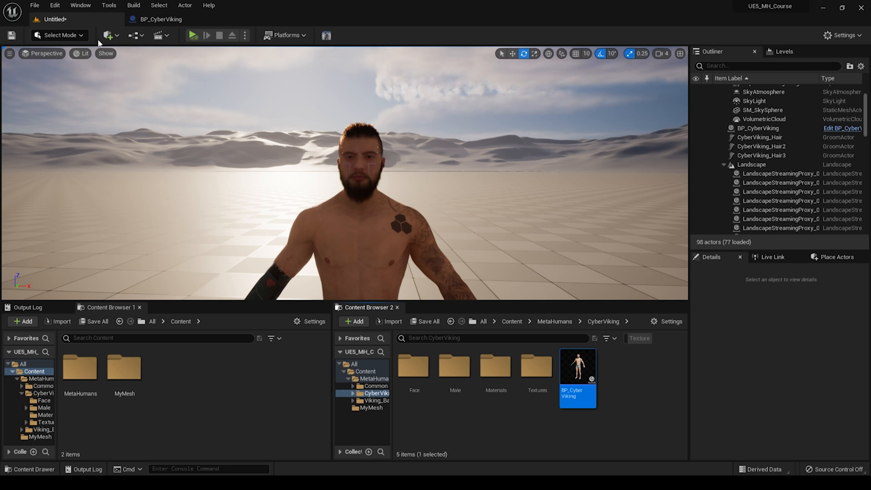
Step: Open the Plugins window and search for hair plugins
{"action": "left_click", "coordinate": [54, 5]}
{"action": "left_click", "coordinate": [91, 154]}
{"action": "type", "text": "hair"}
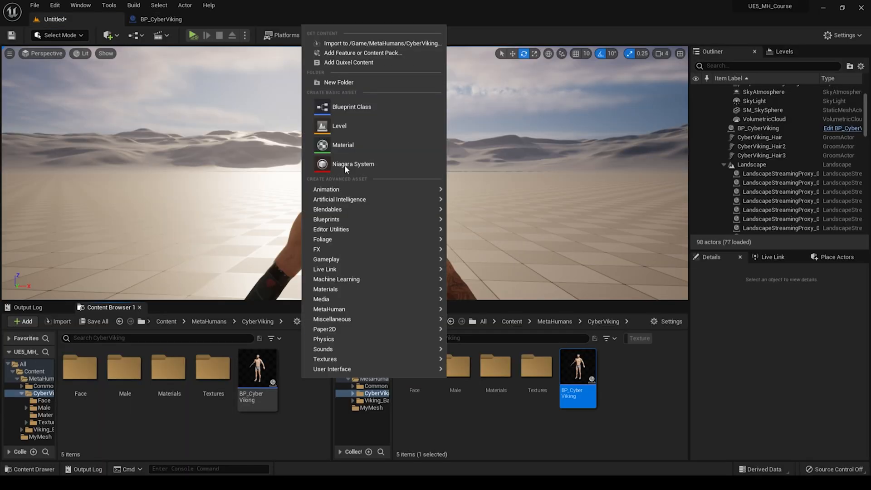
Step: Create a folder named Hair in the CyberViking content folder and open it
{"action": "left_click", "coordinate": [341, 82]}
{"action": "type", "text": "Hair"}
{"action": "key", "text": "Return"}
{"action": "double_click", "coordinate": [124, 368]}
Step: Import the CyberViking_Hair Alembic file from the Explorer Hair folder into the Hair folder as a groom
{"action": "key", "text": "alt+Tab"}
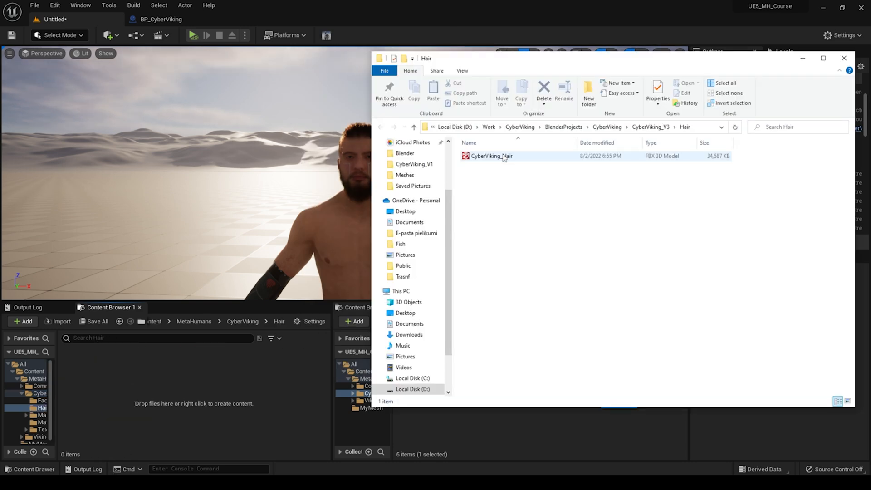
{"action": "left_click_drag", "start_coordinate": [504, 158], "coordinate": [229, 381]}
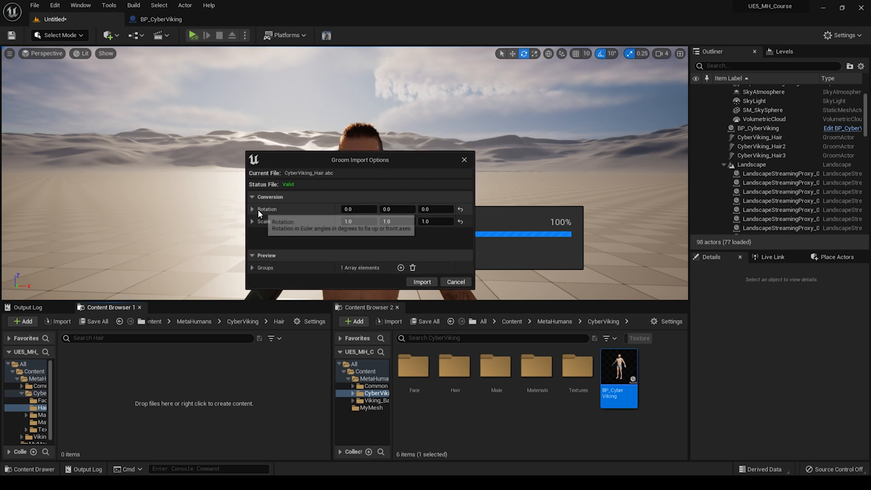
{"action": "left_click", "coordinate": [422, 283]}
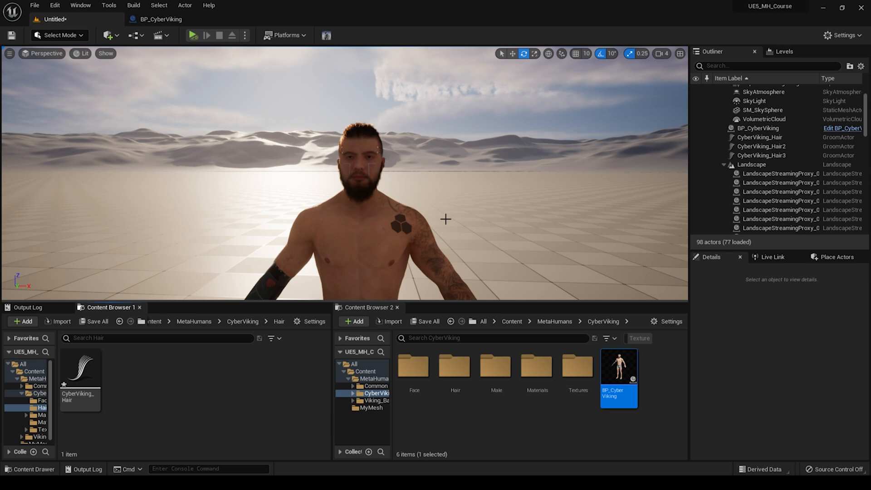
Step: Place the CyberViking_Hair groom in the level and rotate it about -90° on X and 180° on Z
{"action": "right_click_drag", "start_coordinate": [344, 173], "coordinate": [300, 217]}
{"action": "left_click_drag", "start_coordinate": [77, 398], "coordinate": [302, 246]}
{"action": "right_click_drag", "start_coordinate": [391, 186], "coordinate": [372, 186]}
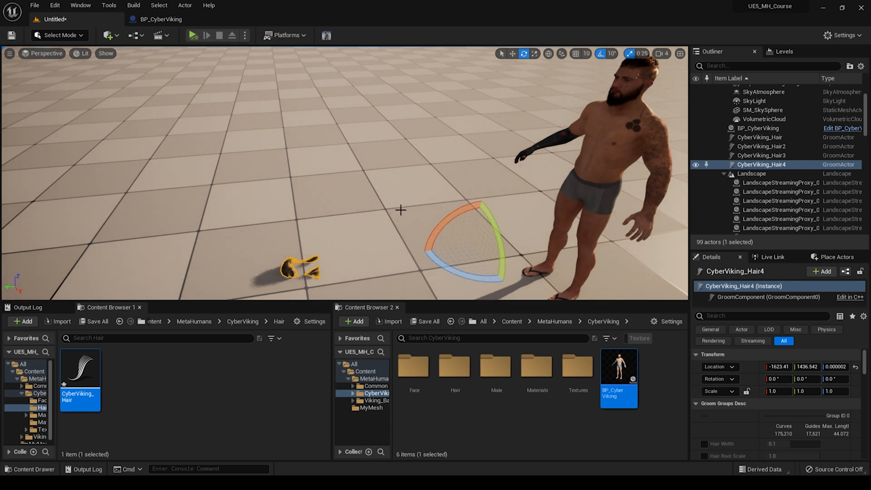
{"action": "right_click_drag", "start_coordinate": [465, 232], "coordinate": [495, 204]}
{"action": "mouse_move", "coordinate": [447, 207]}
{"action": "left_mouse_down"}
{"action": "mouse_move", "coordinate": [438, 191]}
{"action": "mouse_move", "coordinate": [454, 215]}
{"action": "left_mouse_up"}
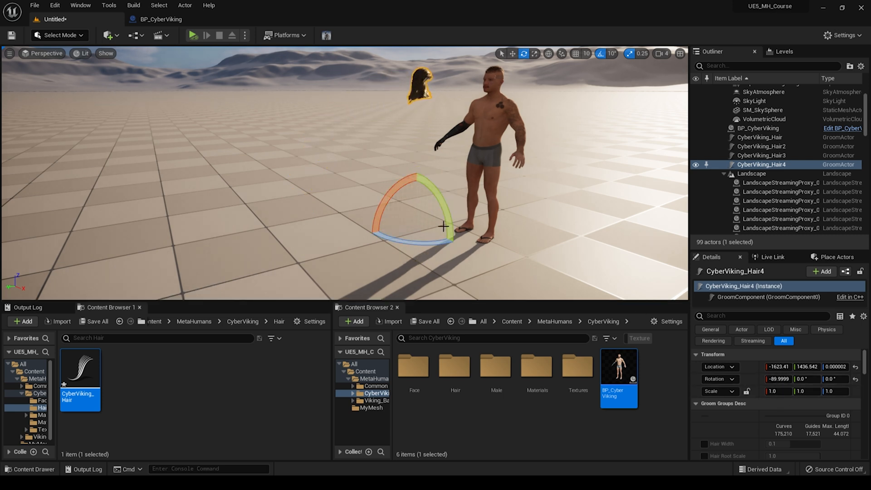
{"action": "left_click_drag", "start_coordinate": [447, 251], "coordinate": [378, 204]}
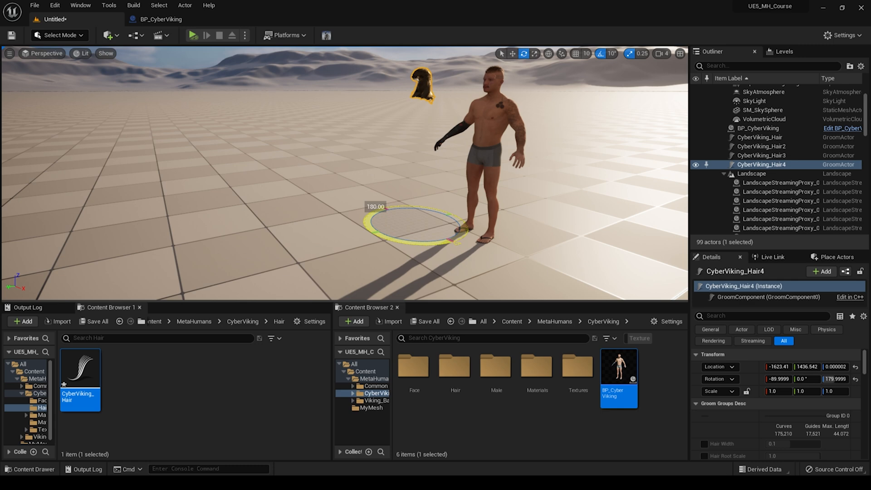
Step: Set the groom actor's X scale to -1 to mirror it
{"action": "key", "text": "f"}
{"action": "key", "text": "a"}
{"action": "right_click_drag", "start_coordinate": [394, 194], "coordinate": [671, 192]}
{"action": "right_click_drag", "start_coordinate": [343, 183], "coordinate": [422, 192]}
{"action": "key", "text": "w"}
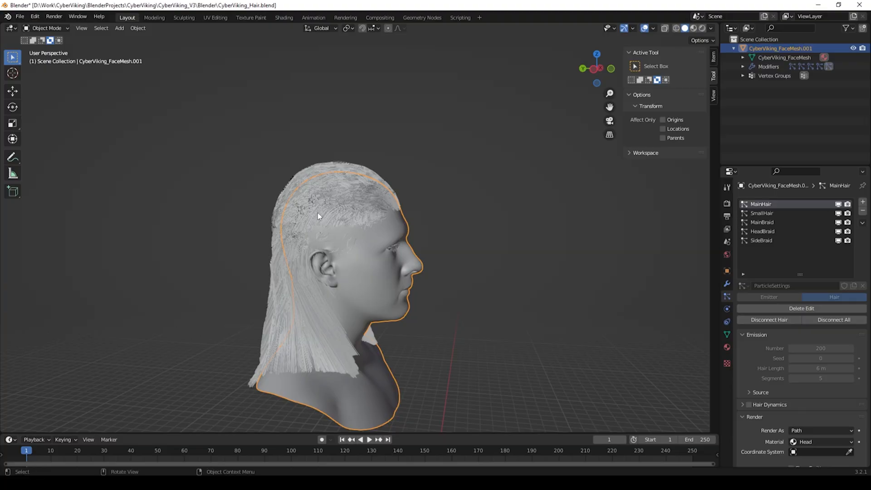
{"action": "scroll", "coordinate": [404, 225], "scroll_direction": "up", "scroll_amount": 2}
{"action": "middle_click_drag", "start_coordinate": [404, 225], "coordinate": [604, 234]}
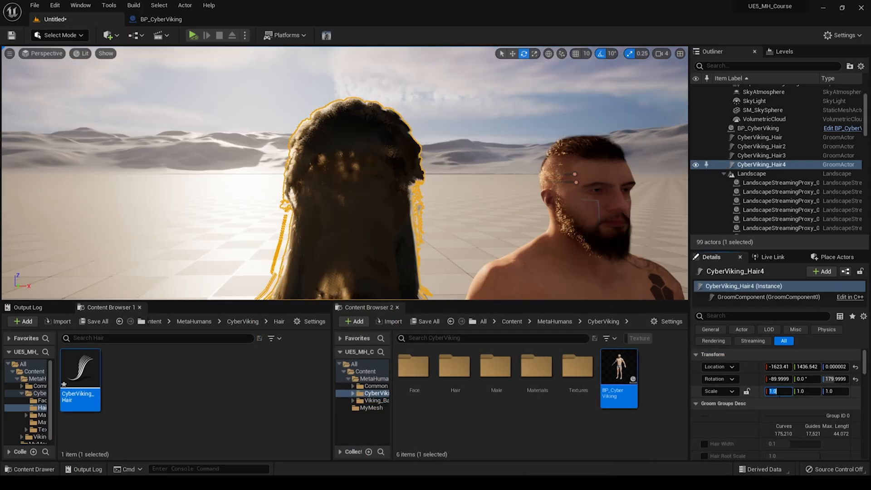
{"action": "type", "text": "-1"}
{"action": "key", "text": "Return"}
Step: Reimport the CyberViking_Hair groom with import rotation X set to -90.0 and scale X set to -1
{"action": "middle_click_drag", "start_coordinate": [484, 214], "coordinate": [390, 200]}
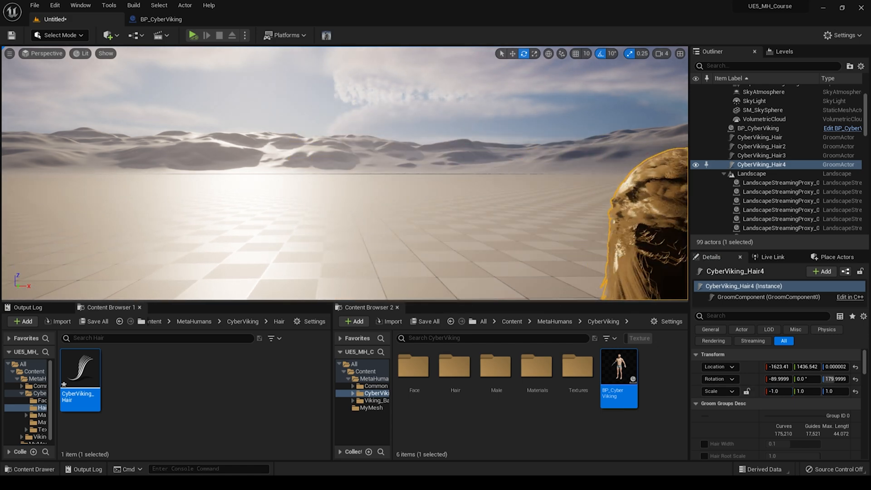
{"action": "left_click_drag", "start_coordinate": [390, 200], "coordinate": [413, 220], "text": "alt"}
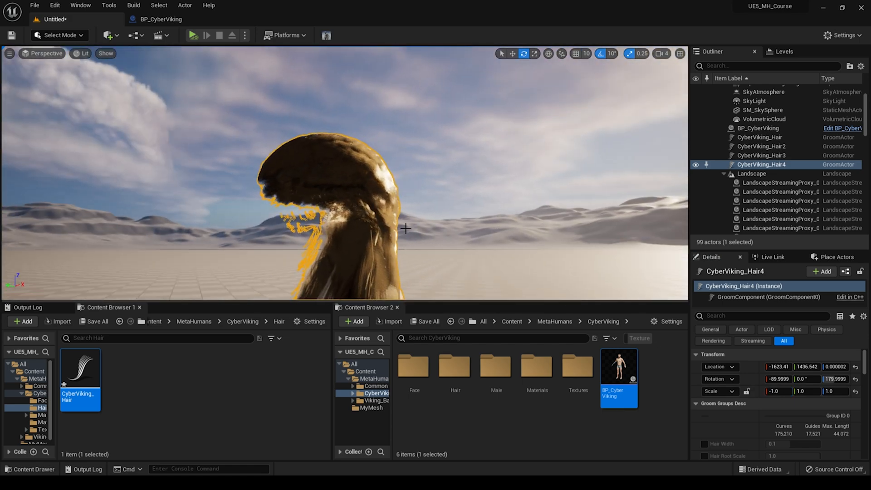
{"action": "right_click_drag", "start_coordinate": [387, 221], "coordinate": [476, 243]}
{"action": "right_click_drag", "start_coordinate": [445, 188], "coordinate": [446, 187]}
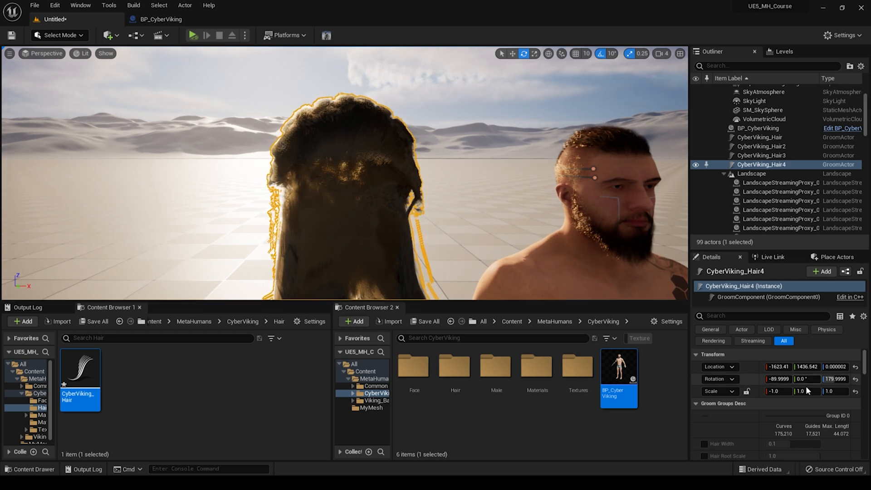
{"action": "right_click_drag", "start_coordinate": [543, 245], "coordinate": [531, 227]}
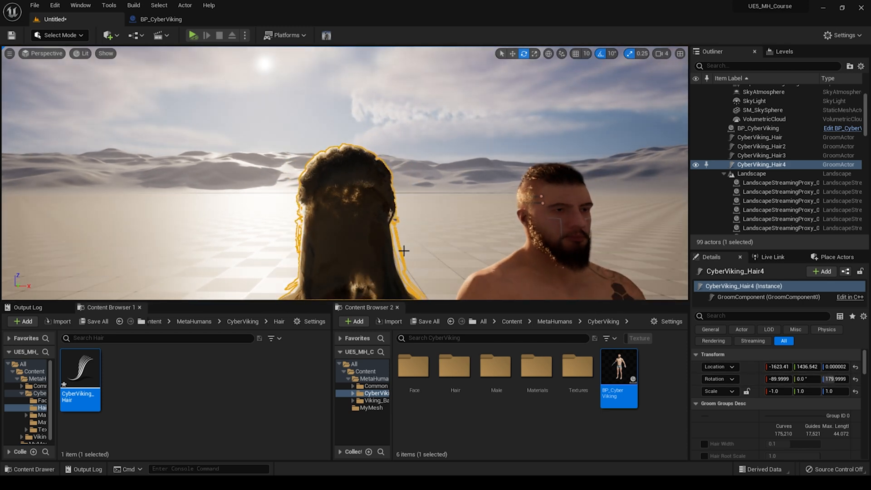
{"action": "right_click", "coordinate": [80, 371]}
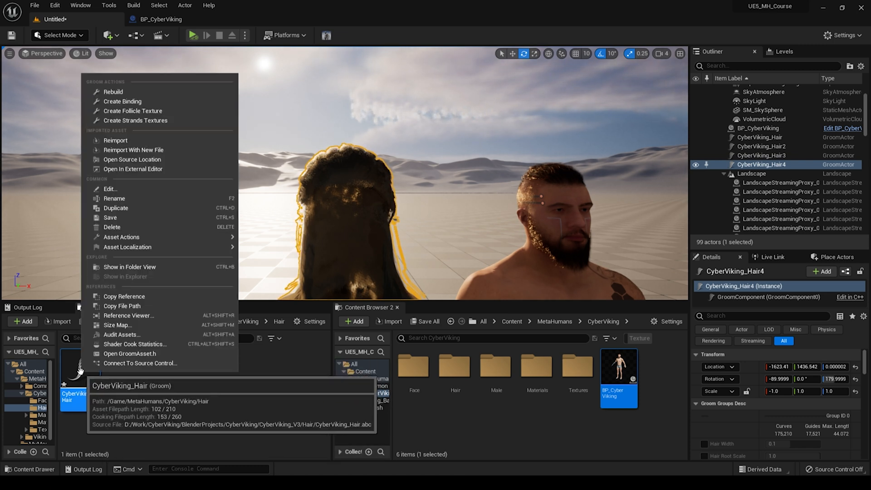
{"action": "left_click", "coordinate": [115, 142]}
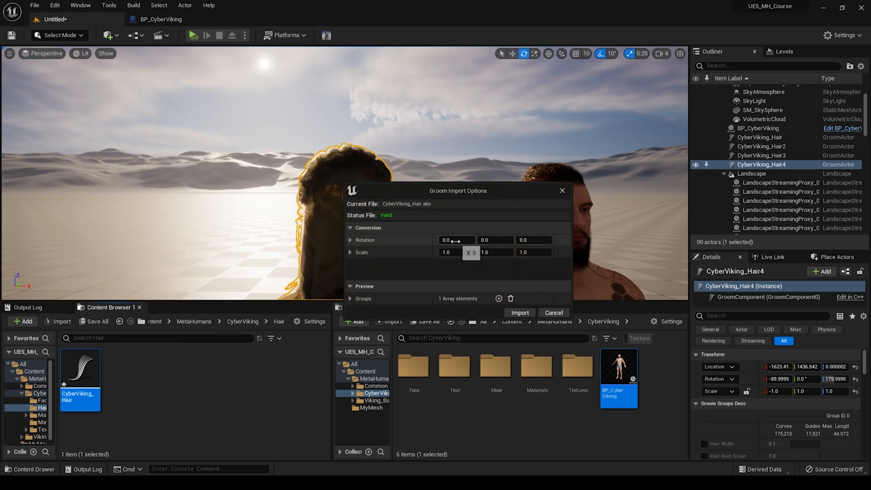
{"action": "left_click", "coordinate": [455, 241]}
{"action": "left_click", "coordinate": [529, 239]}
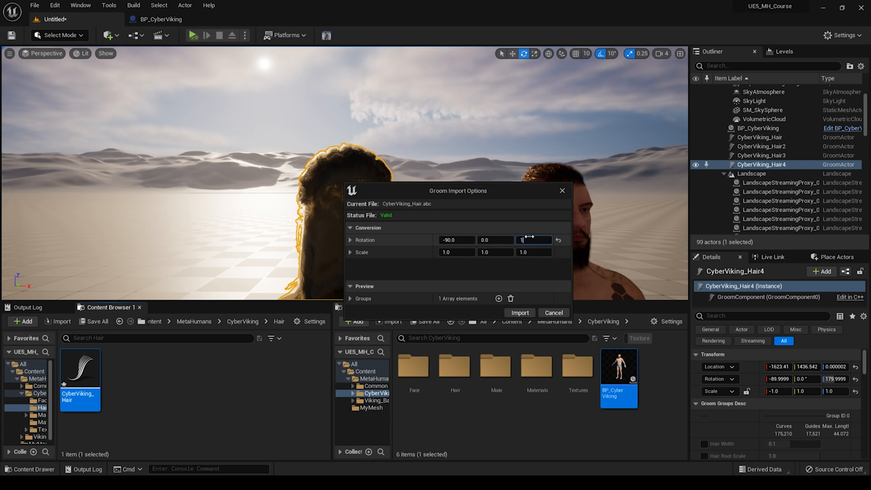
{"action": "left_click", "coordinate": [456, 253]}
{"action": "type", "text": "-1"}
{"action": "left_click", "coordinate": [520, 312]}
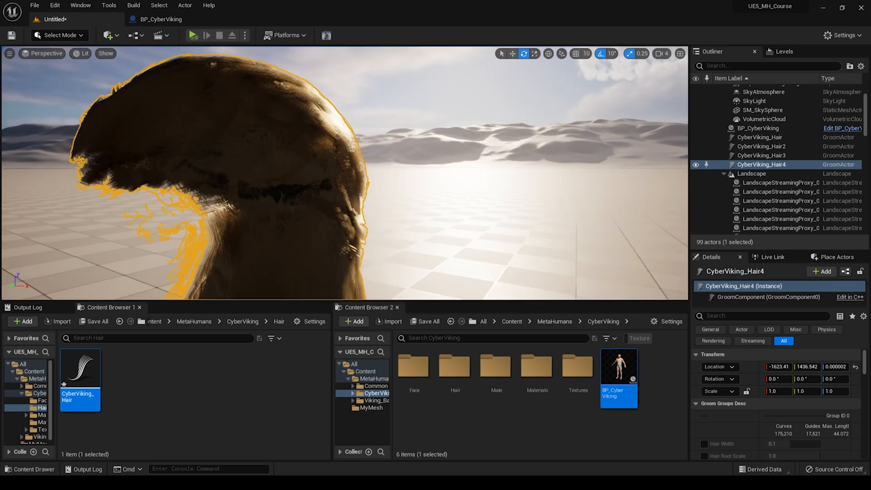
Step: Open the BP_CyberViking blueprint and assign CyberViking_Hair as the Hair component's groom asset
{"action": "left_click_drag", "start_coordinate": [446, 272], "coordinate": [309, 281], "text": "alt"}
{"action": "right_click_drag", "start_coordinate": [327, 135], "coordinate": [320, 135], "text": "alt"}
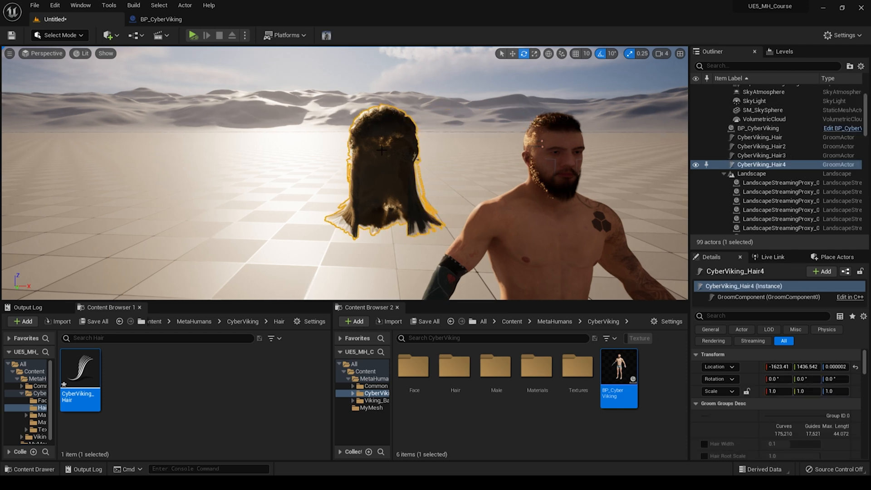
{"action": "double_click", "coordinate": [620, 379]}
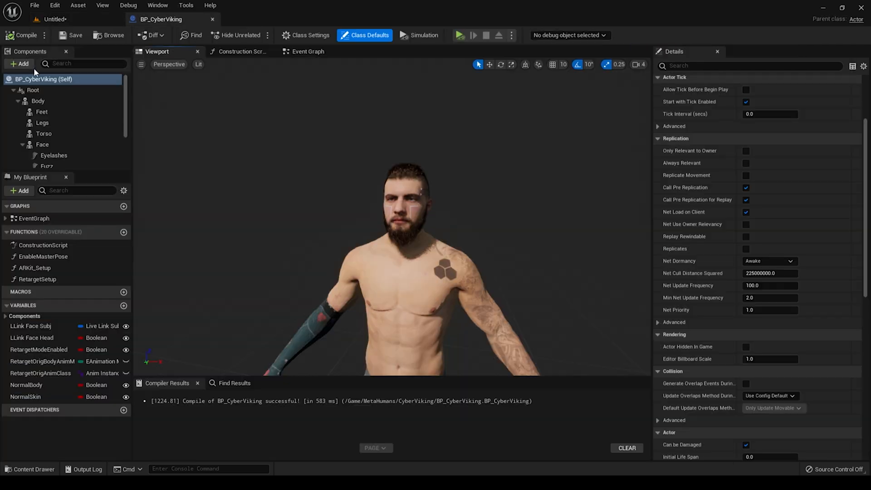
{"action": "scroll", "coordinate": [48, 122], "scroll_direction": "down", "scroll_amount": 3}
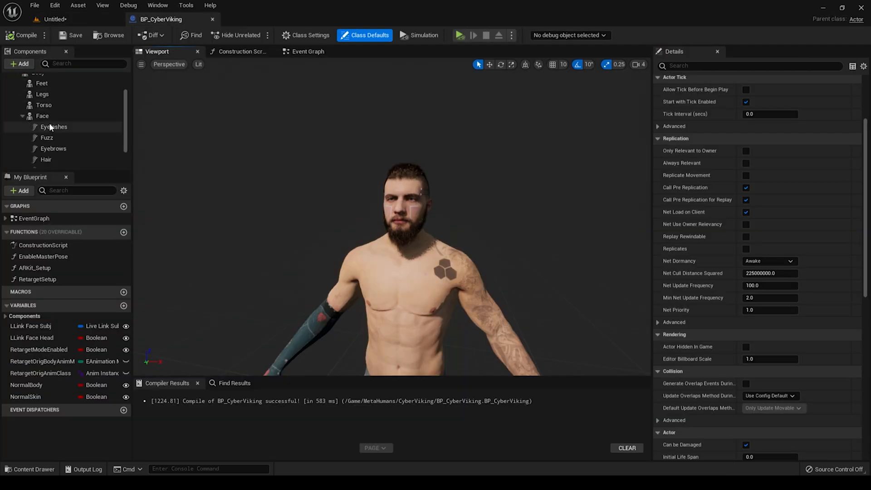
{"action": "left_click", "coordinate": [61, 147]}
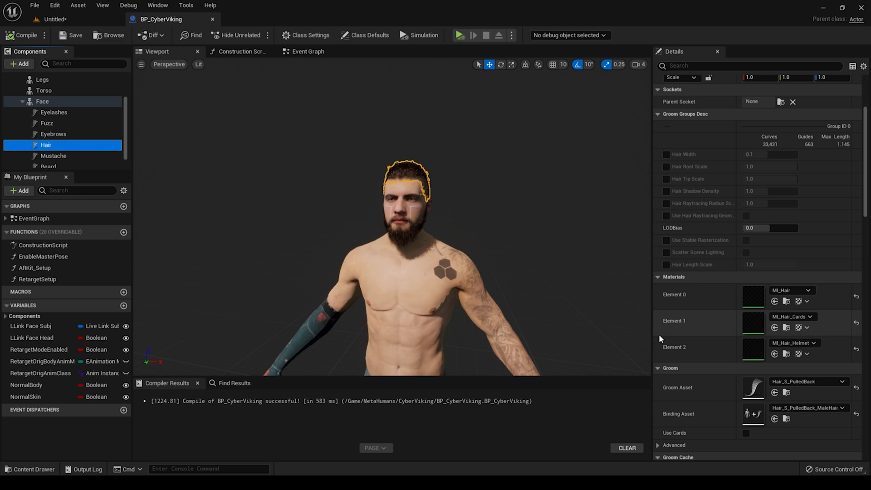
{"action": "left_click", "coordinate": [798, 382]}
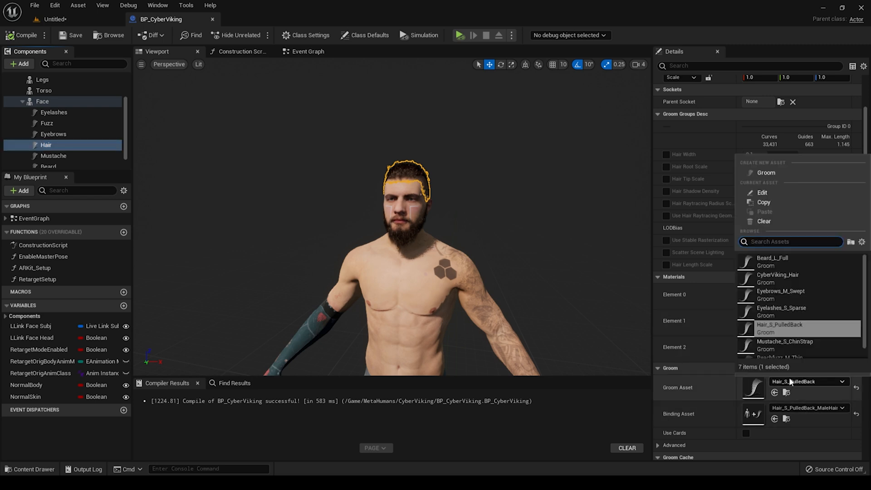
{"action": "left_click", "coordinate": [782, 275]}
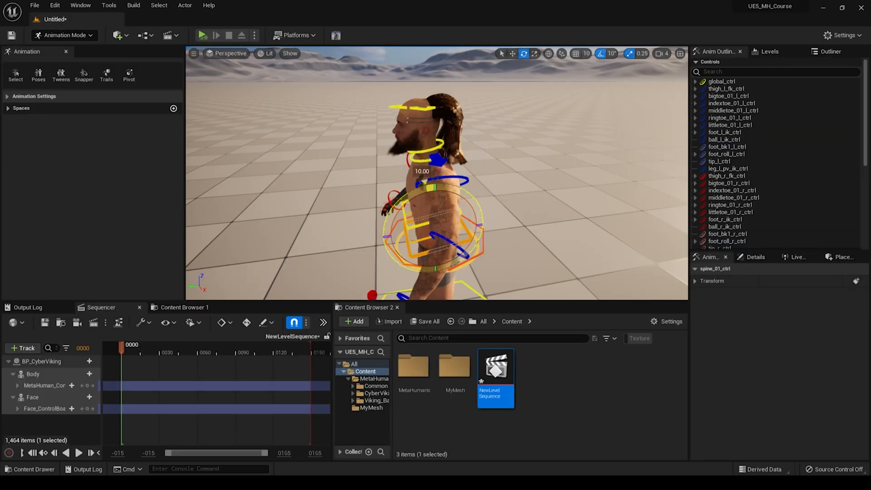
{"action": "left_click_drag", "start_coordinate": [424, 182], "coordinate": [385, 212]}
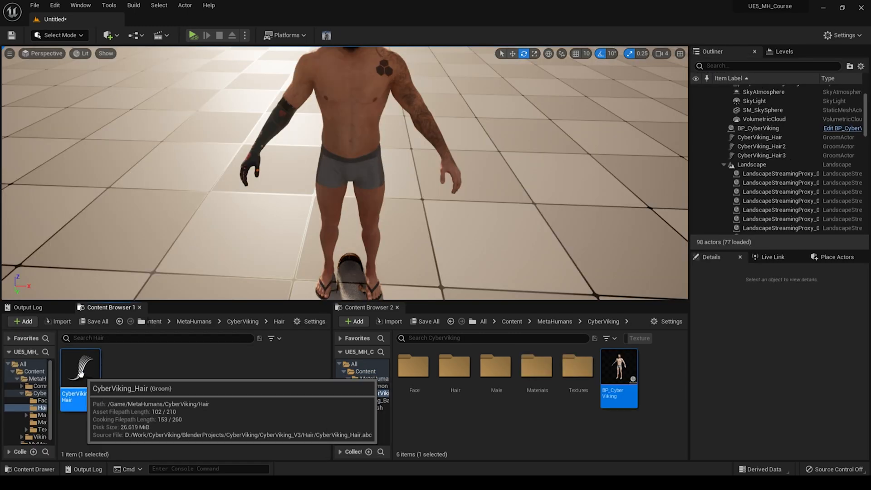
Step: Create a groom binding for CyberViking_Hair targeting the CyberViking_FaceMesh skeletal mesh
{"action": "right_click", "coordinate": [80, 373]}
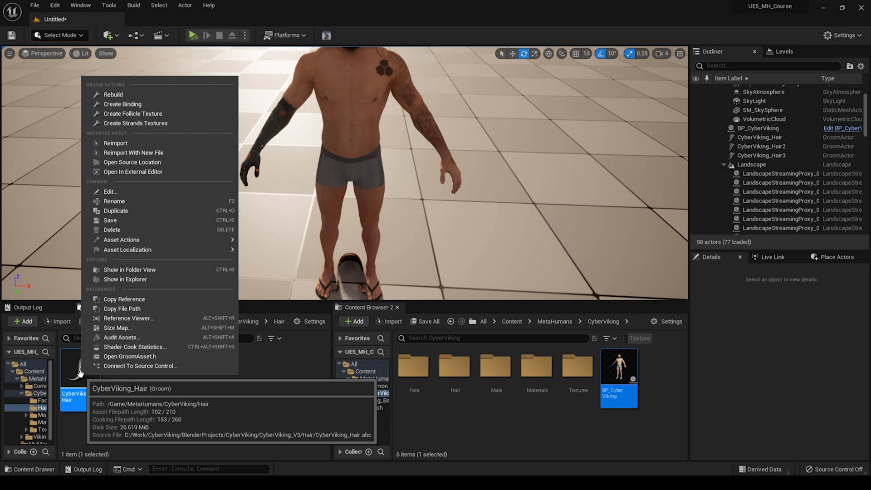
{"action": "left_click", "coordinate": [121, 104]}
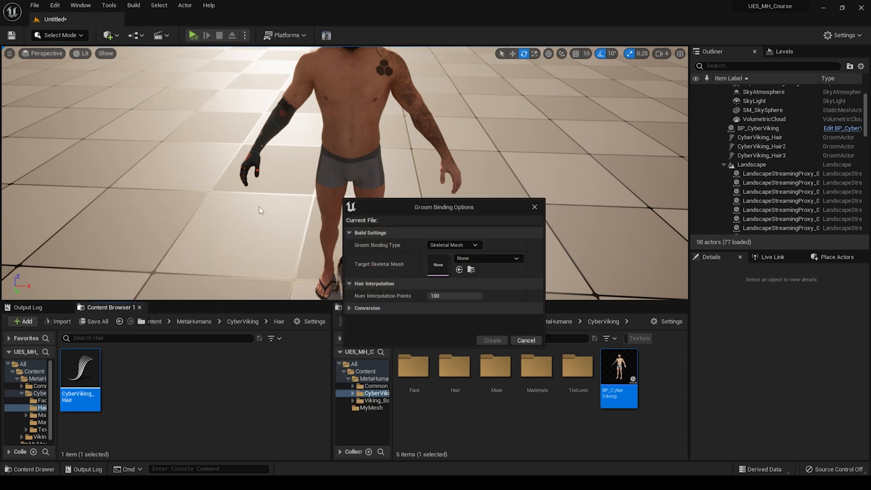
{"action": "left_click", "coordinate": [494, 257]}
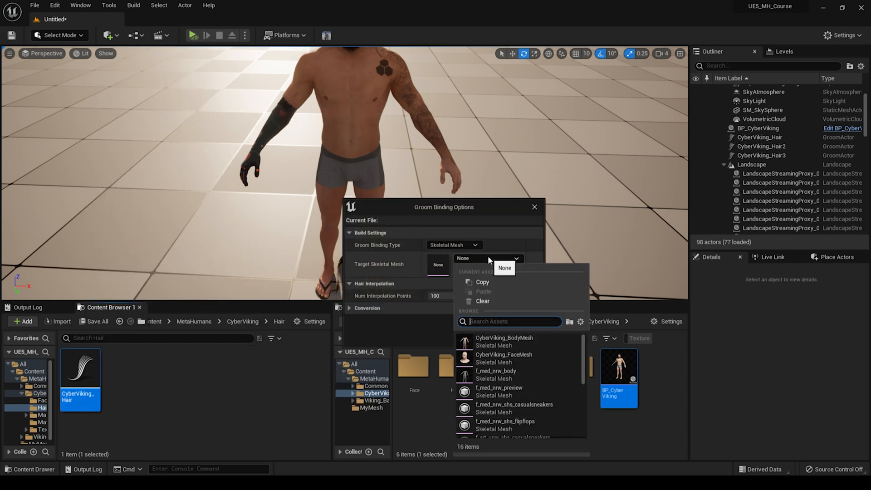
{"action": "left_click", "coordinate": [510, 359]}
{"action": "left_click", "coordinate": [453, 312]}
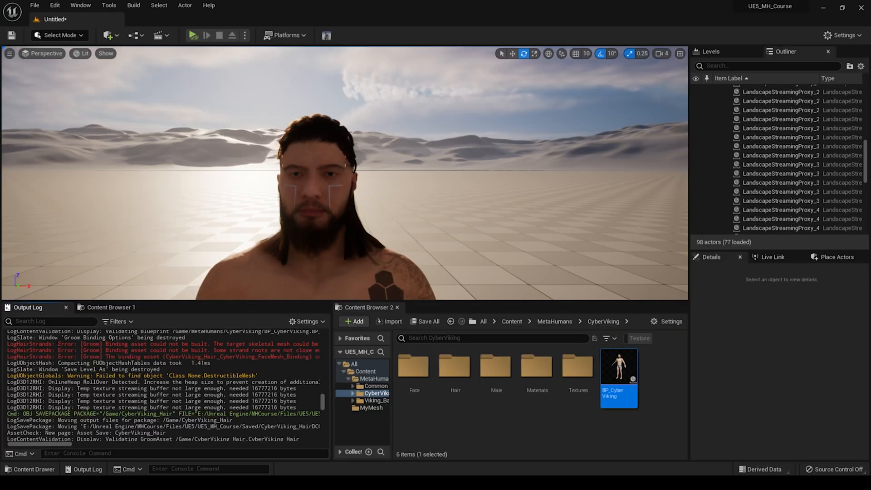
Step: Highlight the groom binding error lines in the output log to read them
{"action": "left_click_drag", "start_coordinate": [7, 343], "coordinate": [310, 360]}
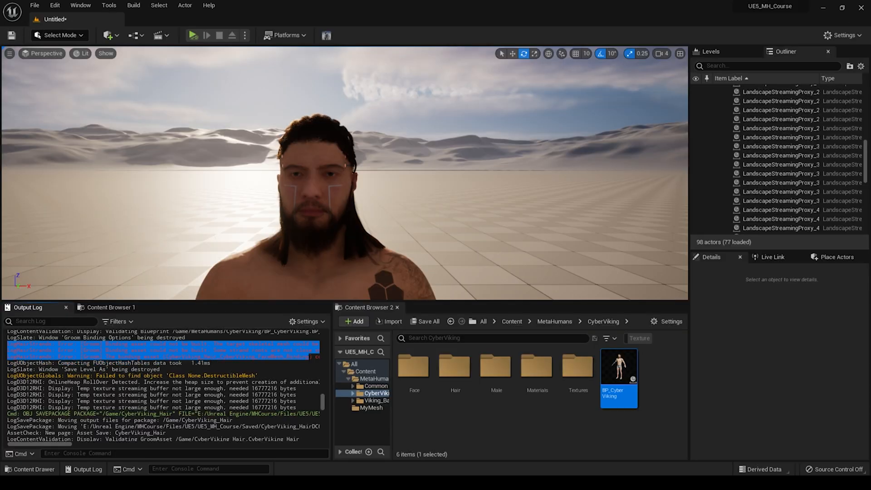
{"action": "left_click", "coordinate": [213, 199]}
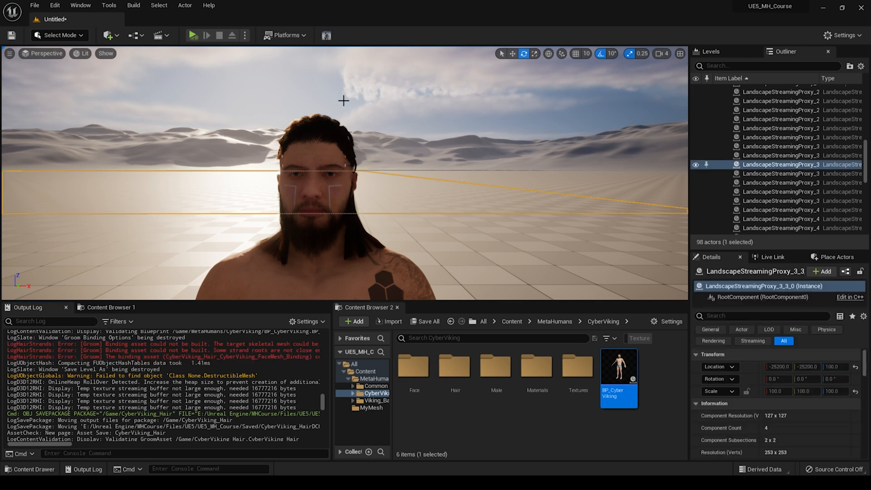
{"action": "key", "text": "Escape"}
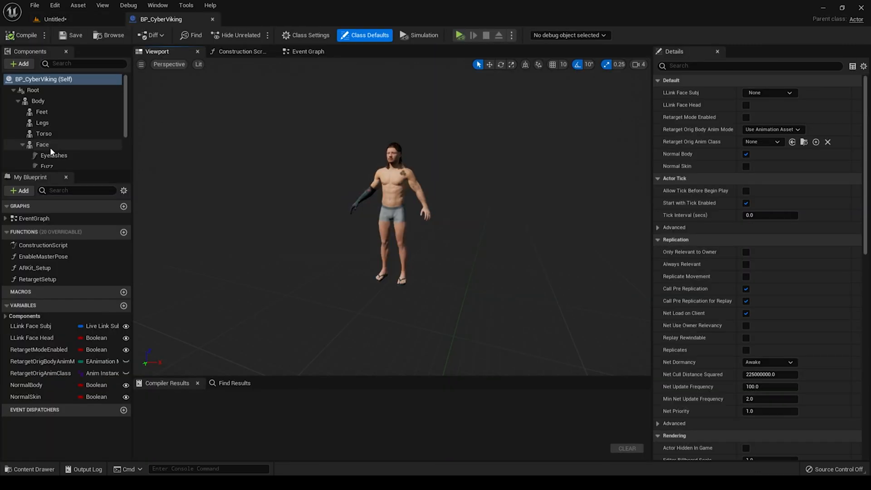
Step: Select the blueprint's Hair component to review its groom and binding asset settings
{"action": "scroll", "coordinate": [46, 149], "scroll_direction": "down", "scroll_amount": 3}
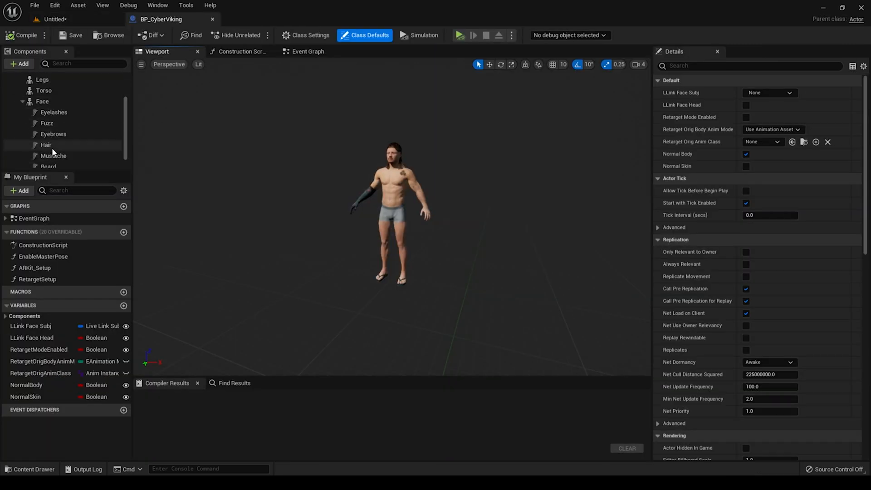
{"action": "left_click", "coordinate": [46, 145]}
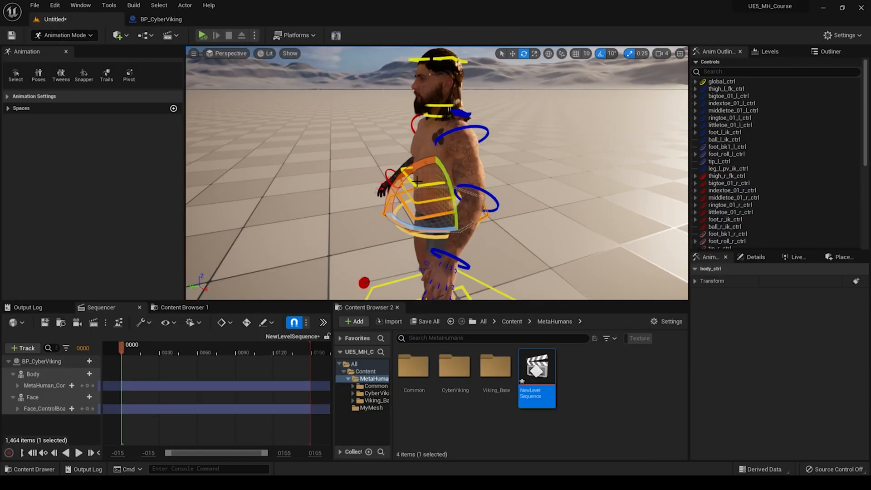
{"action": "left_click_drag", "start_coordinate": [416, 181], "coordinate": [409, 139]}
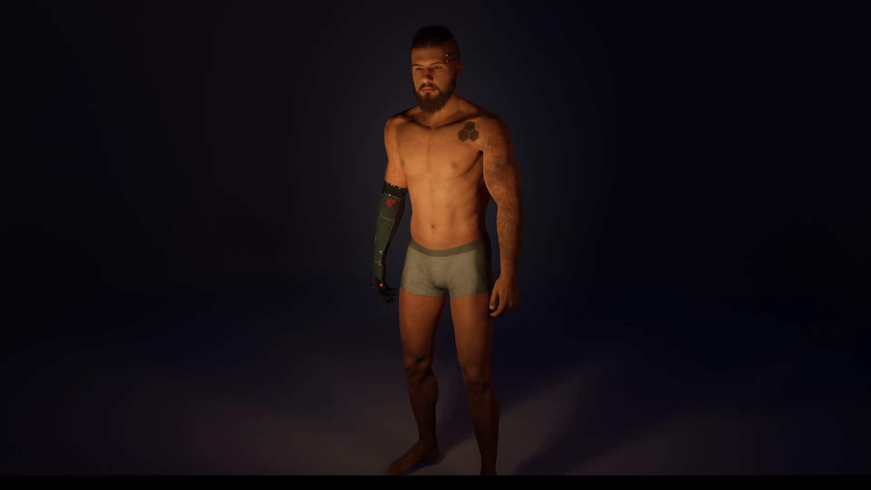